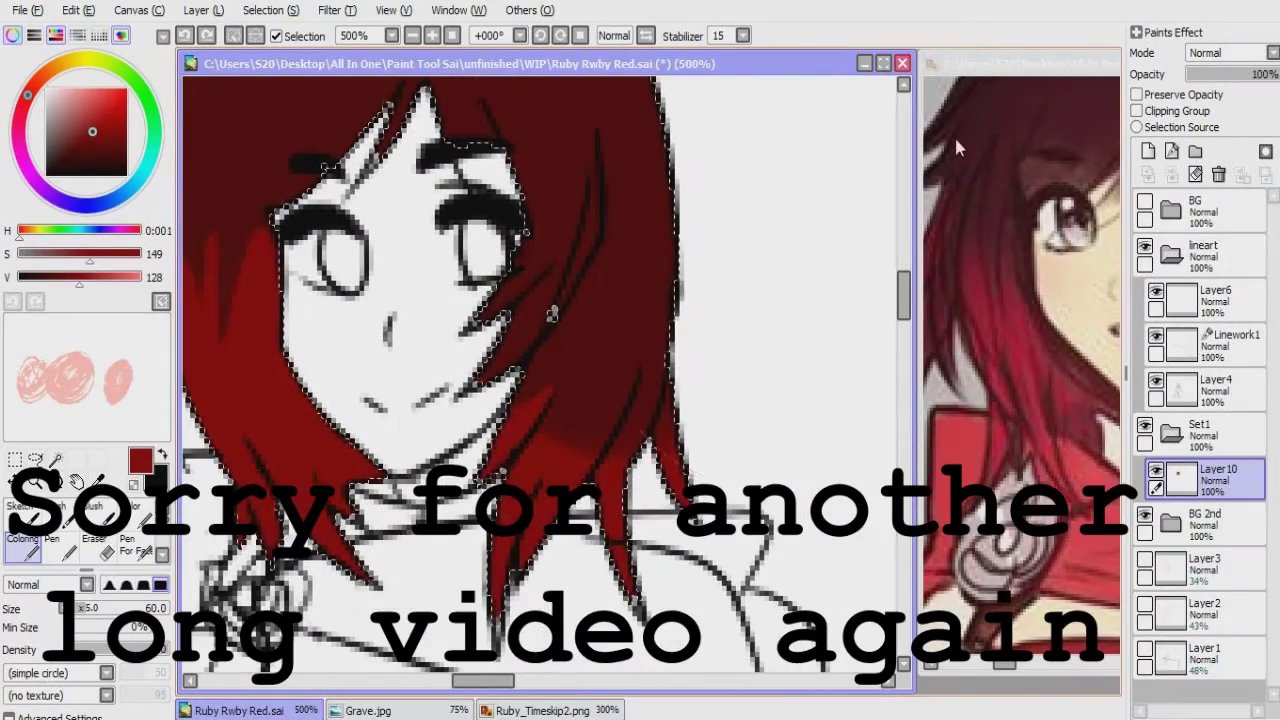
# Step: Paint medium-red and dark-red strands into the hair beside the face and toward its tips on Layer10
pyautogui.moveTo(560, 380); pyautogui.dragTo(635, 316)
pyautogui.moveTo(618, 393); pyautogui.dragTo(676, 253)
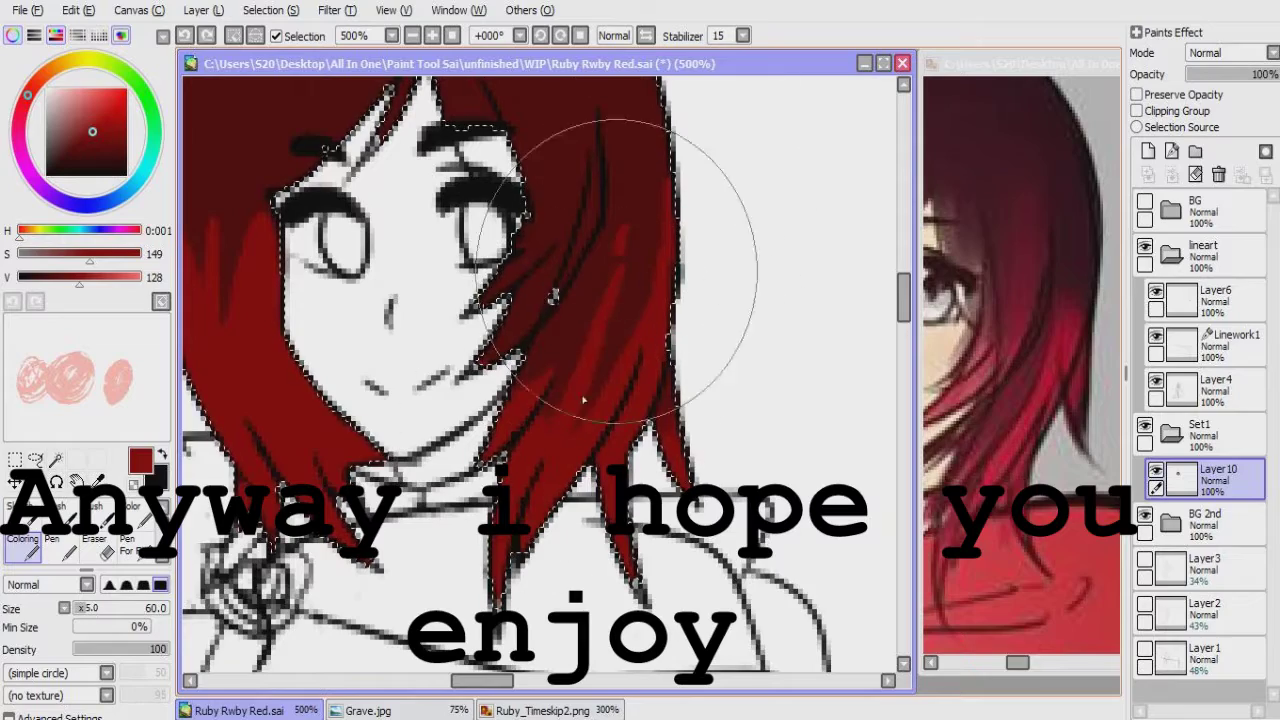
pyautogui.moveTo(582, 309)
pyautogui.mouseDown()
pyautogui.moveTo(543, 344)
pyautogui.moveTo(571, 263)
pyautogui.moveTo(500, 214)
pyautogui.moveTo(580, 366)
pyautogui.moveTo(398, 350)
pyautogui.mouseUp()
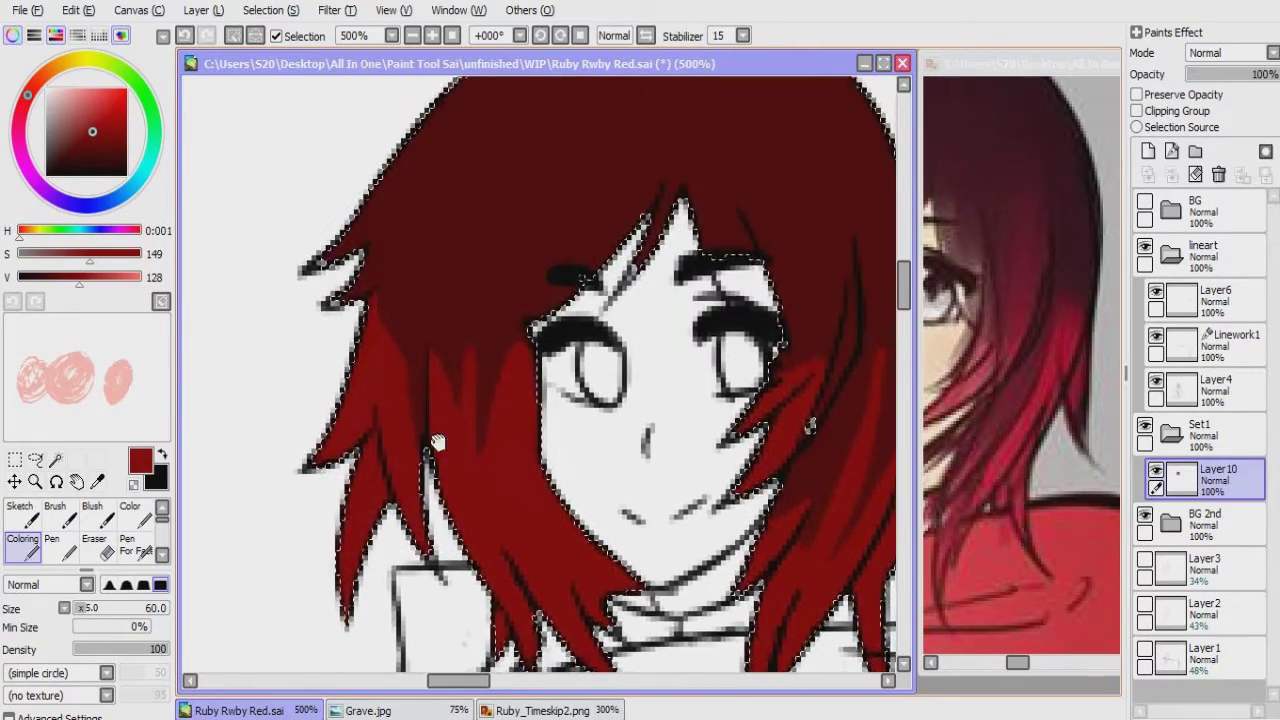
pyautogui.keyDown('alt'); pyautogui.click(455, 397); pyautogui.keyUp('alt')
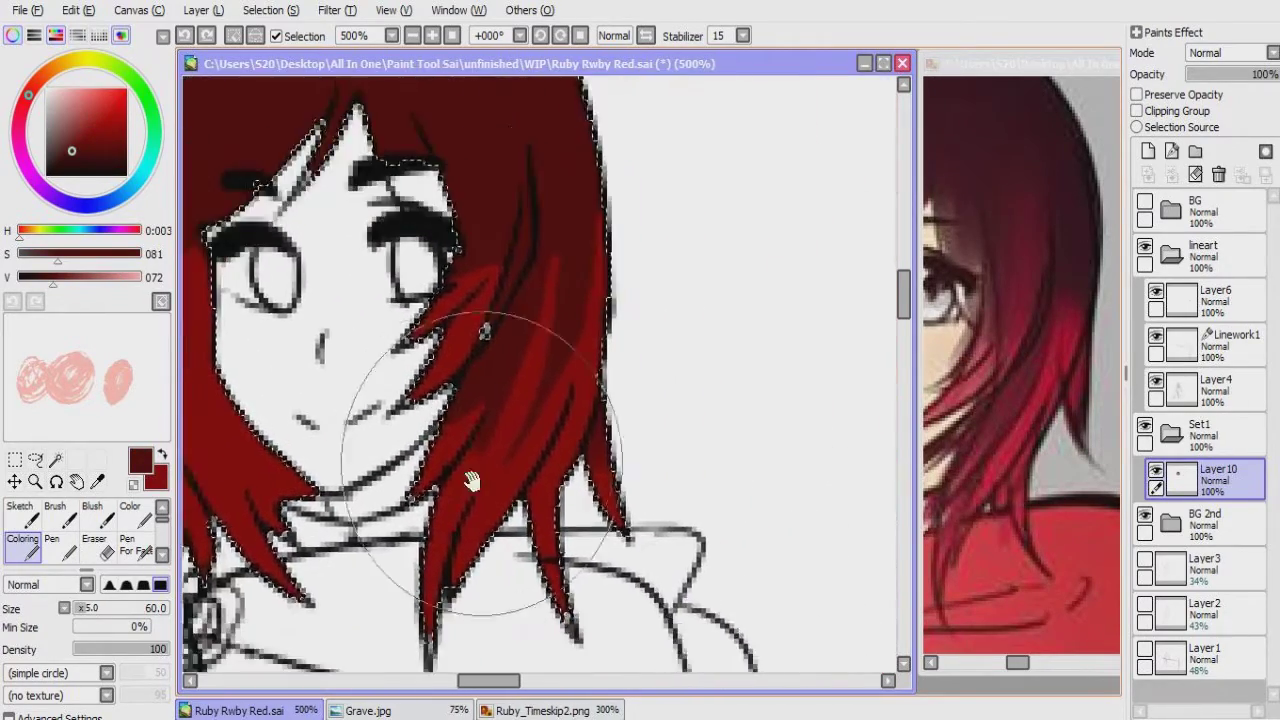
pyautogui.moveTo(457, 540); pyautogui.dragTo(446, 508)
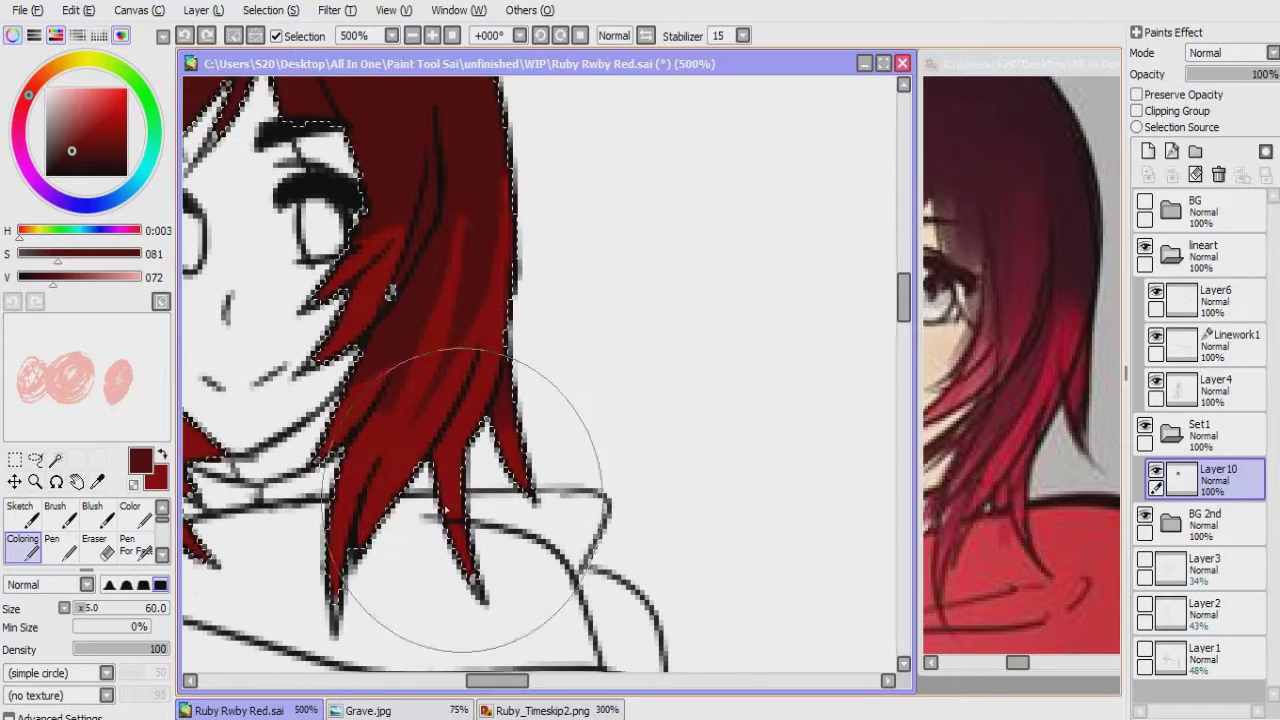
# Step: Sample the pale skin tone from the face in the Ruby_Timeskip2.png reference and return to the drawing
pyautogui.click(1000, 300)
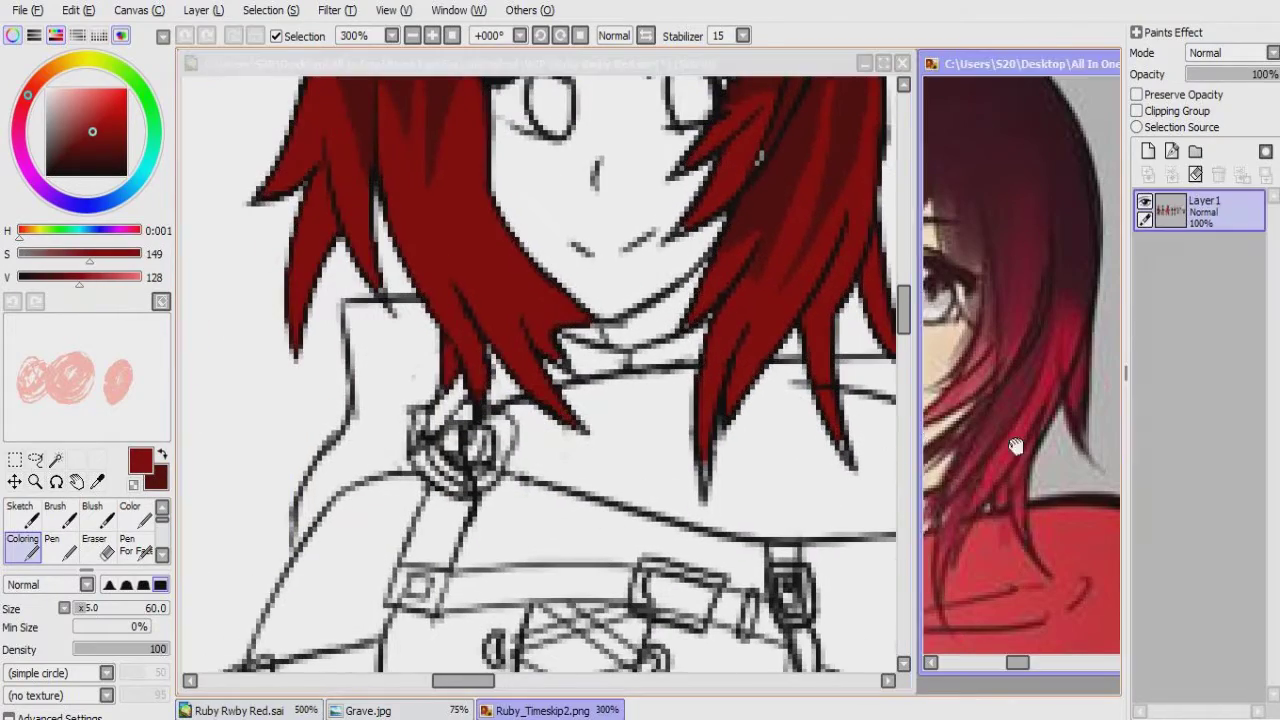
pyautogui.keyDown('alt'); pyautogui.click(1020, 420); pyautogui.keyUp('alt')
pyautogui.click(596, 224)
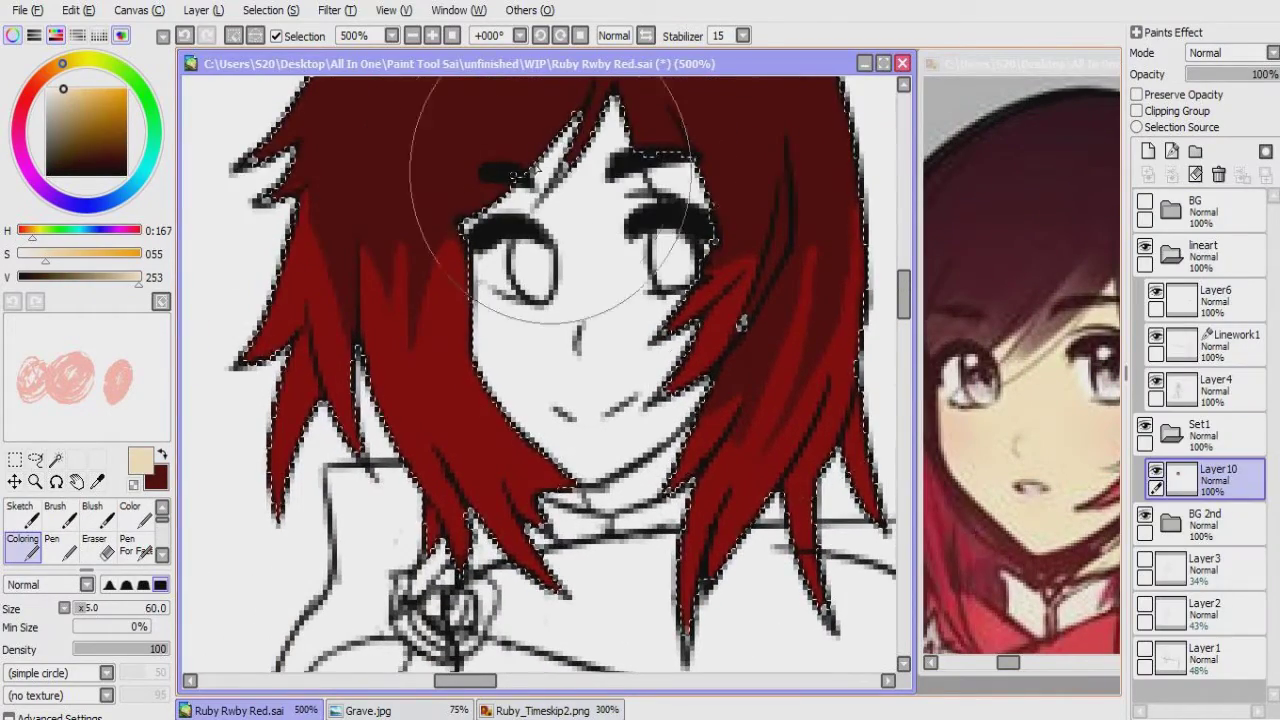
# Step: Ready the Pen with the outline black on Layer4 and select the face area with the Magic Wand
pyautogui.click(1160, 395)
pyautogui.press('w')
pyautogui.click(536, 437)
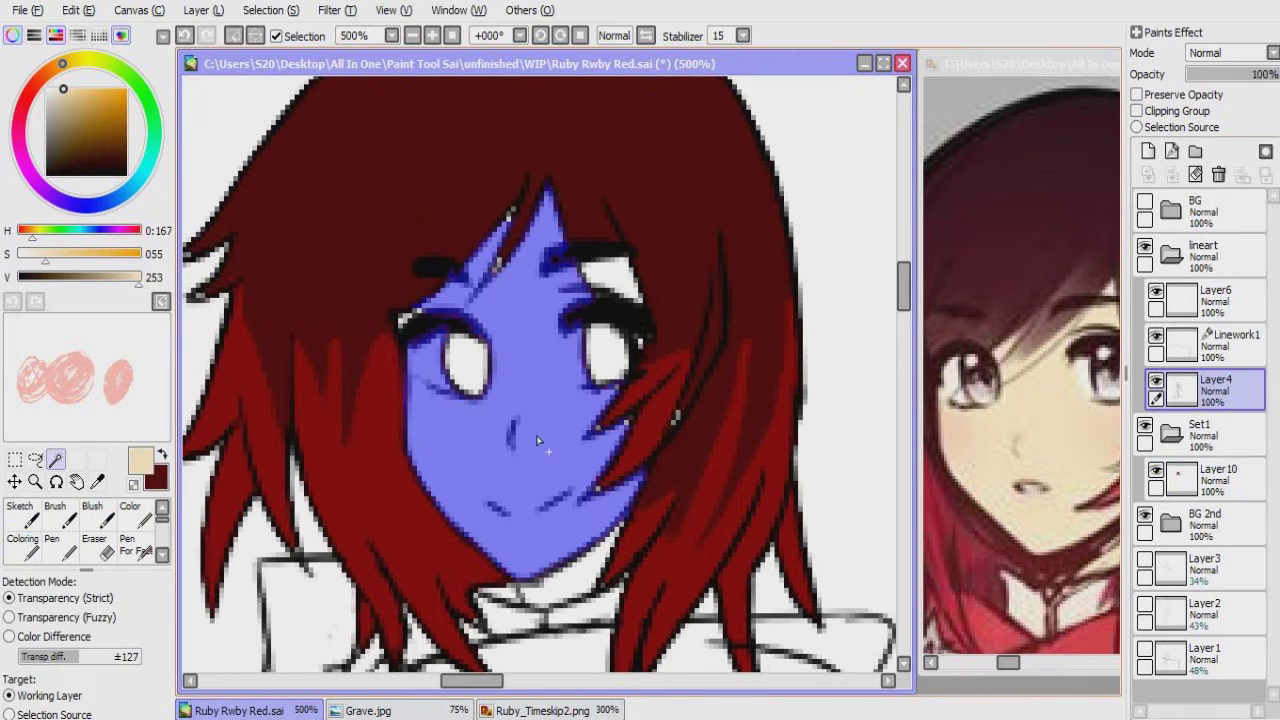
pyautogui.scroll(2, 497, 248)
pyautogui.hotkey('ctrl', 'd')
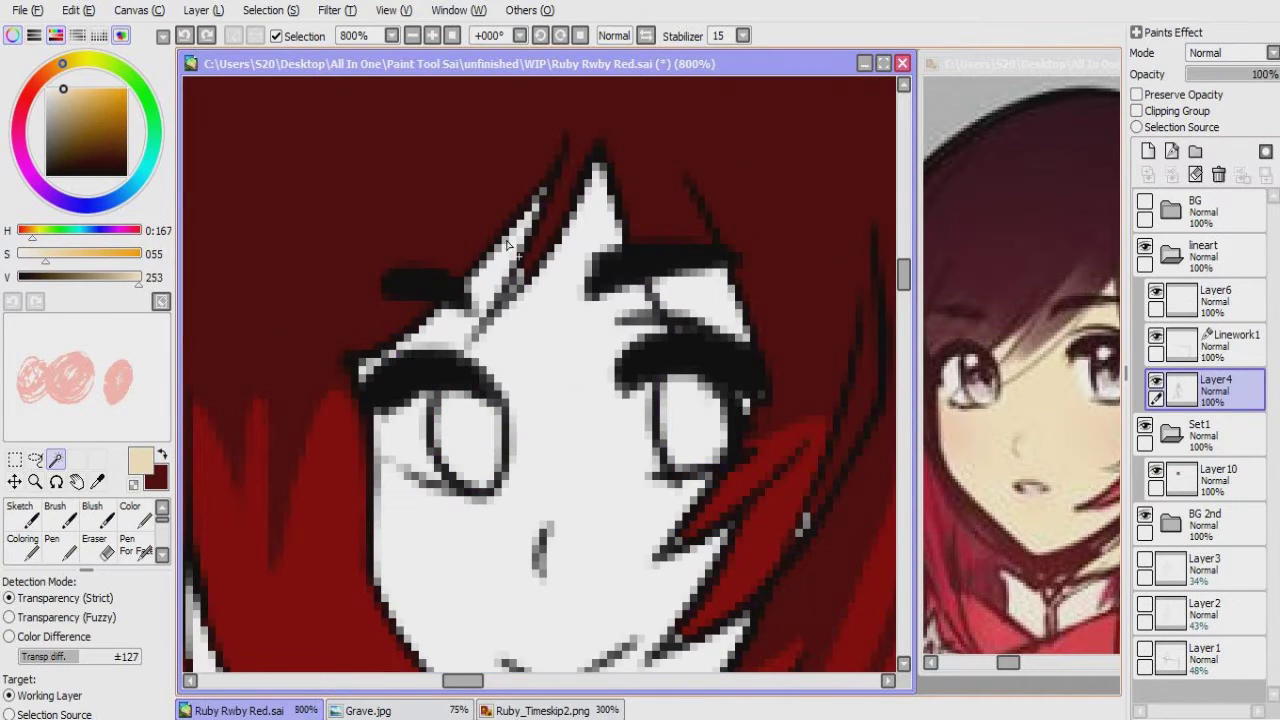
pyautogui.click(51, 545)
pyautogui.keyDown('alt'); pyautogui.click(508, 330); pyautogui.keyUp('alt')
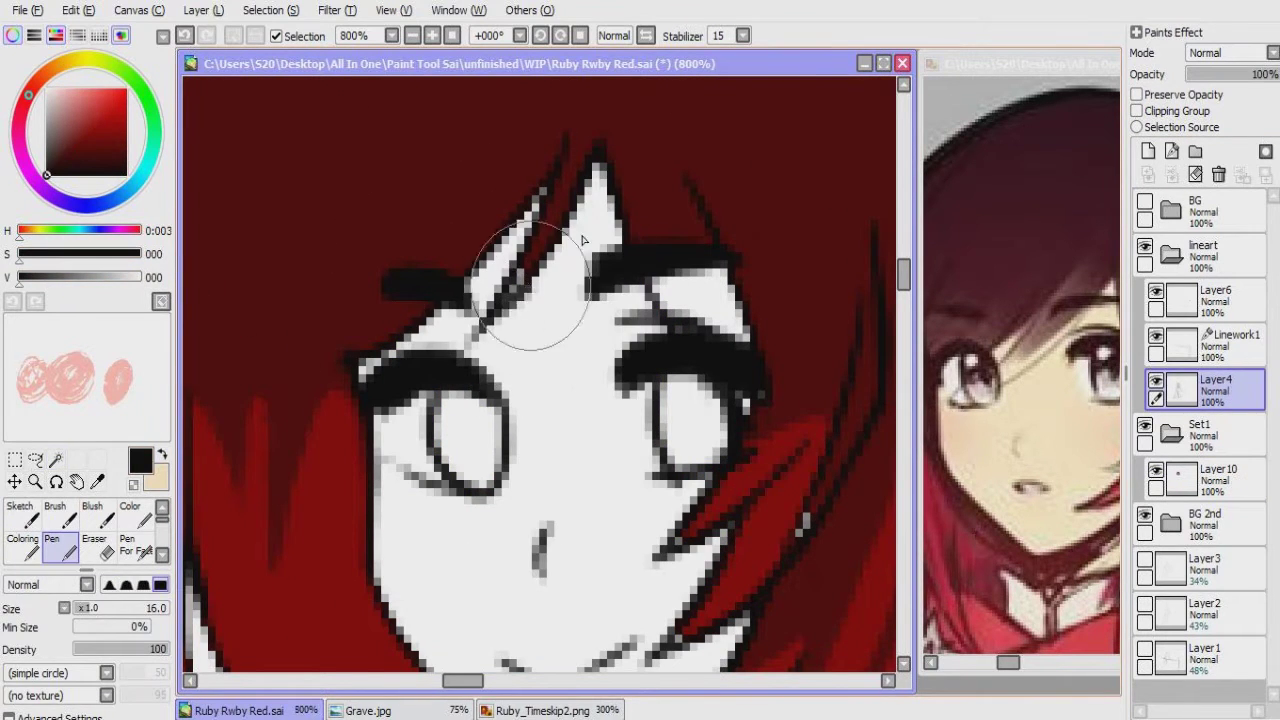
pyautogui.press('w')
pyautogui.click(556, 349)
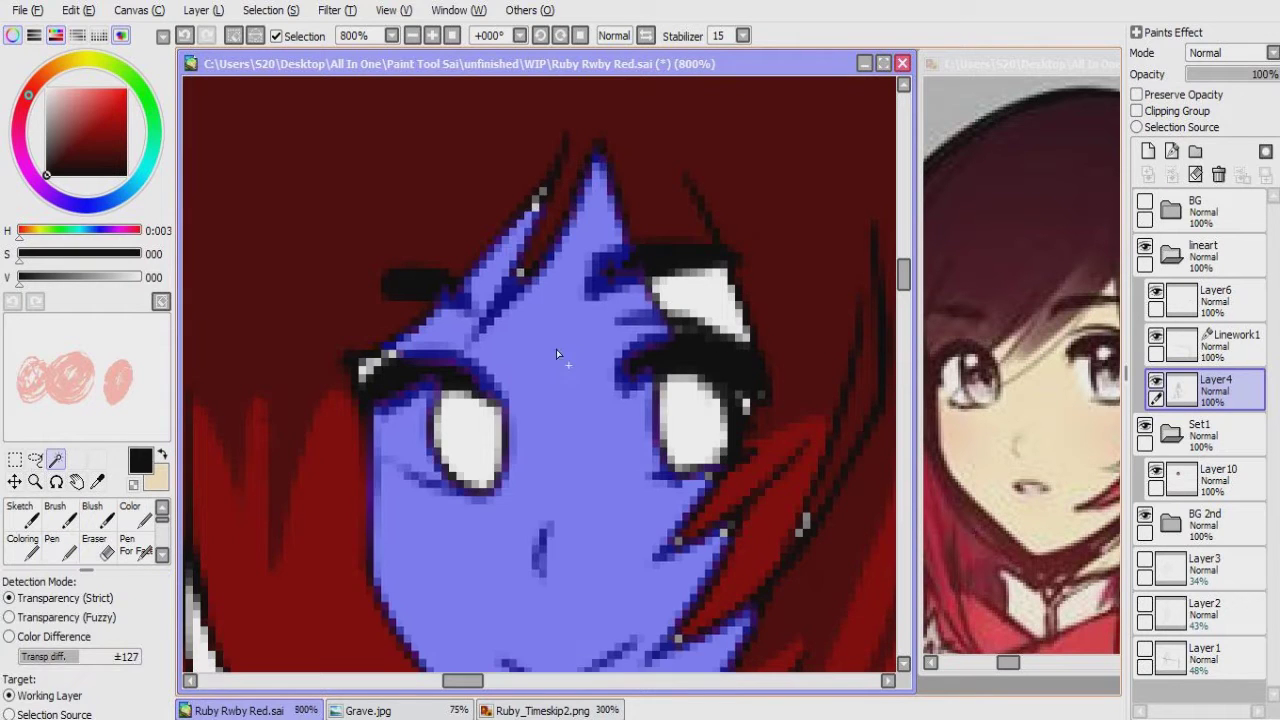
# Step: Switch to the Coloring brush with the skin tone and create a new layer above Layer10 for the face
pyautogui.moveTo(636, 163); pyautogui.dragTo(551, 375)
pyautogui.press('c')
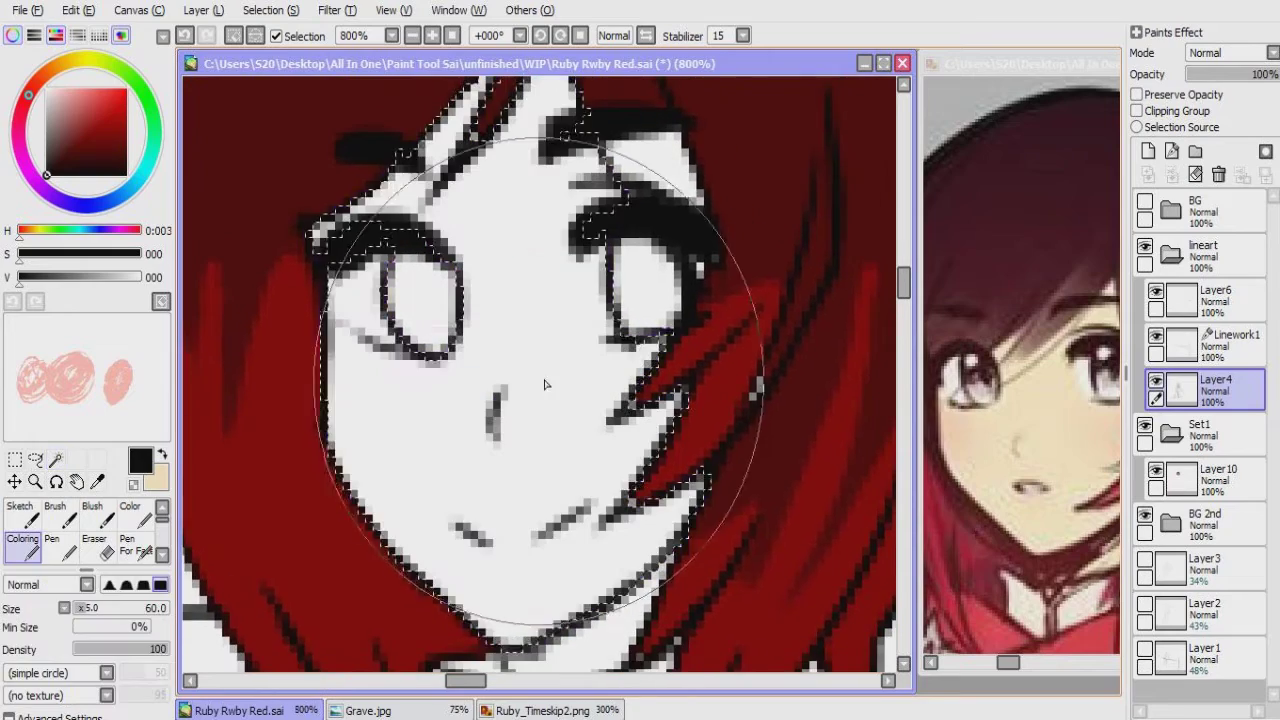
pyautogui.press('x')
pyautogui.moveTo(500, 320); pyautogui.dragTo(537, 360)
pyautogui.hotkey('ctrl', 'z')
pyautogui.click(1200, 430)
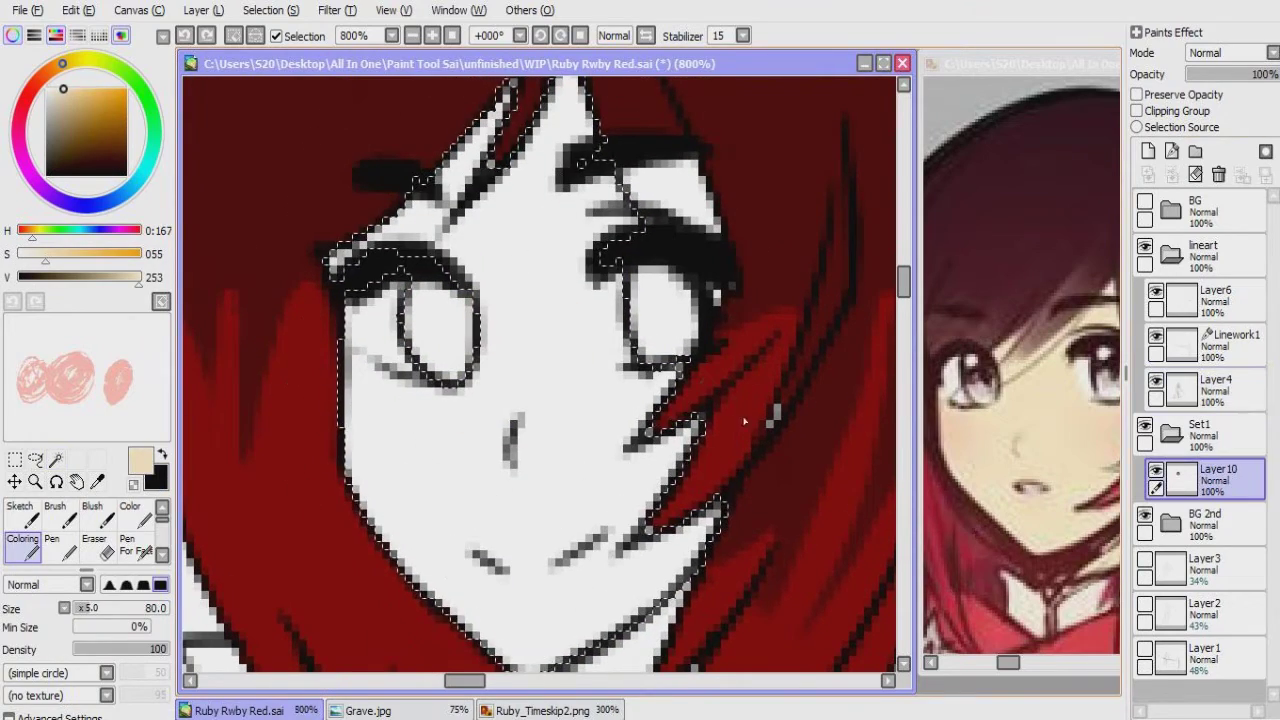
pyautogui.click(1148, 151)
# Step: Fill the selected face with the skin tone at brush size 70 and 100% minimum size, and reset the minimum size to 0%
pyautogui.press('[')
pyautogui.press('[')
pyautogui.click(523, 294)
pyautogui.hotkey('ctrl', 'z')
pyautogui.click(150, 627)
pyautogui.moveTo(480, 380); pyautogui.dragTo(557, 429)
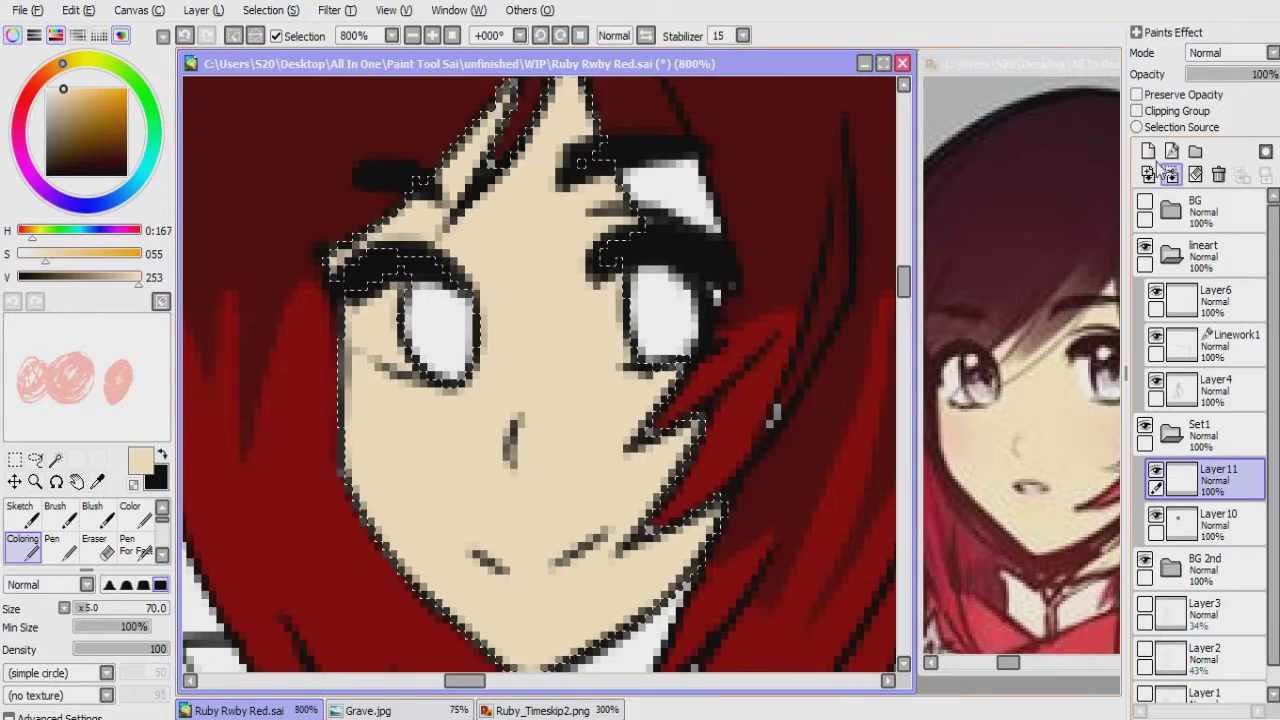
pyautogui.moveTo(470, 398); pyautogui.dragTo(496, 430)
pyautogui.click(76, 627)
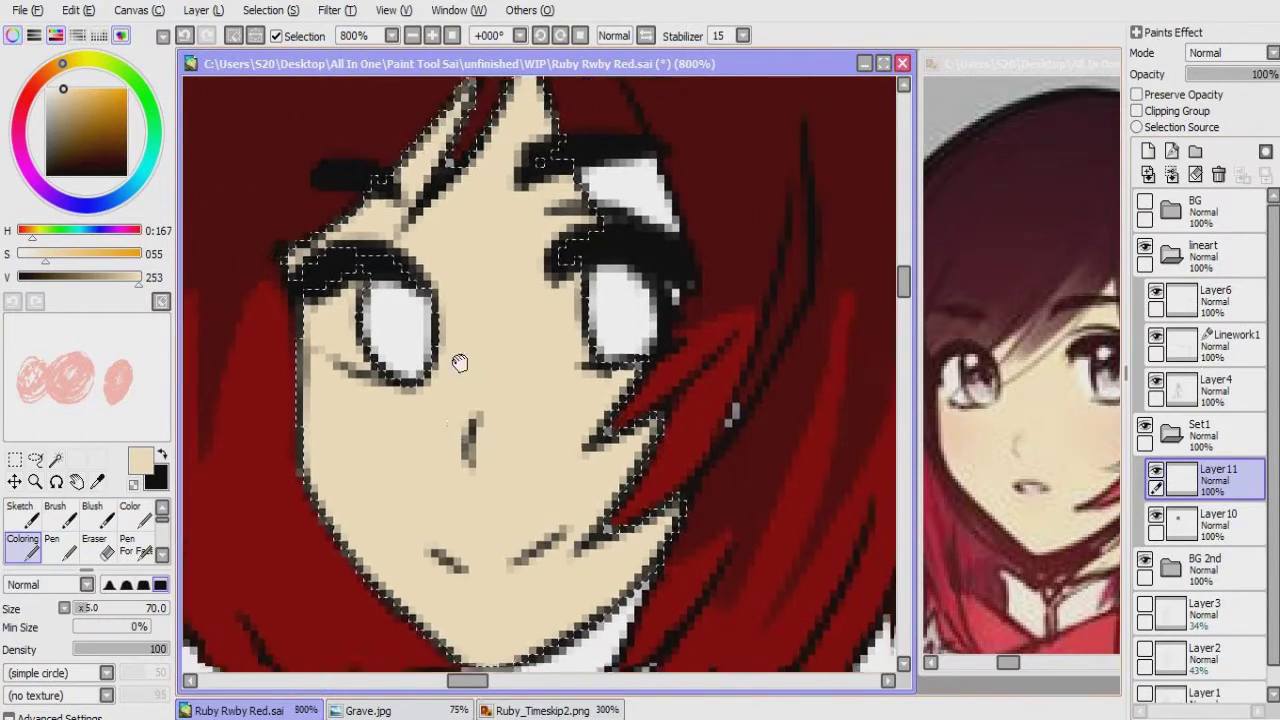
# Step: Check the neck in the reference image and select the neck area under the chin on Layer4 with the Magic Wand
pyautogui.moveTo(384, 352); pyautogui.dragTo(388, 295)
pyautogui.scroll(2, 388, 295)
pyautogui.scroll(-5, 306, 177)
pyautogui.hotkey('ctrl', 'Tab')
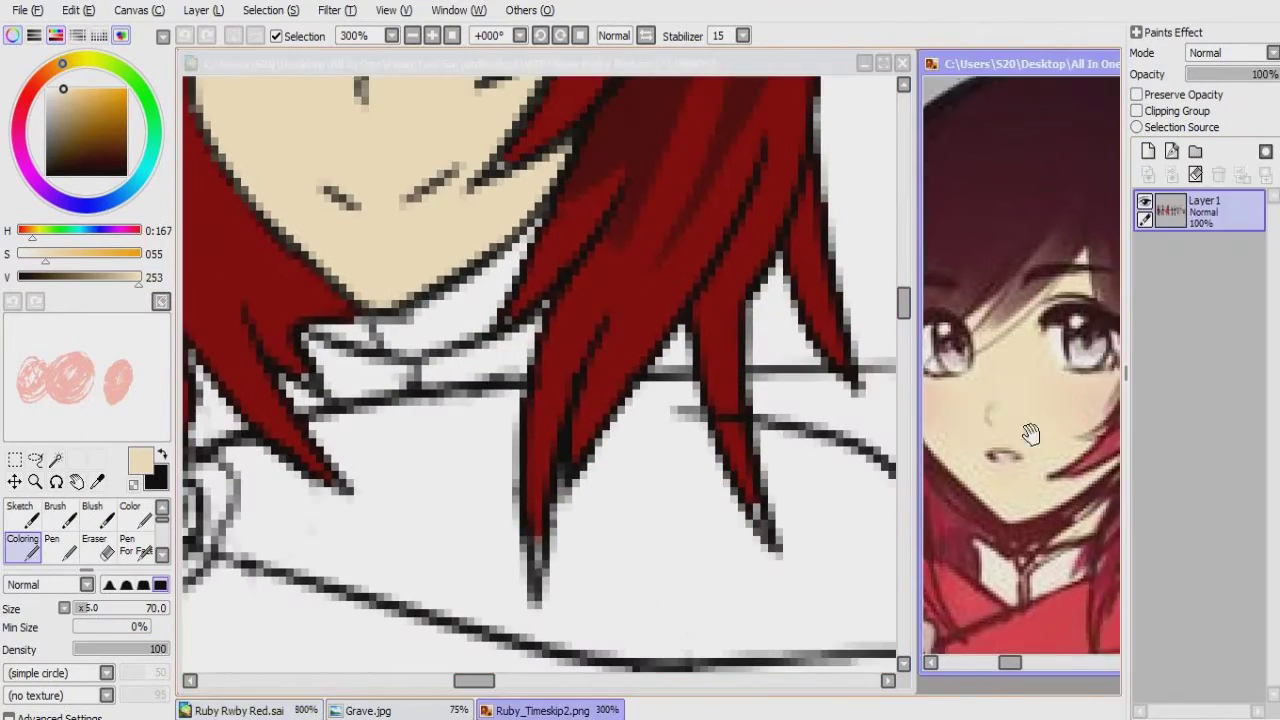
pyautogui.click(569, 78)
pyautogui.press('x')
pyautogui.moveTo(451, 363); pyautogui.dragTo(503, 366)
pyautogui.press('w')
pyautogui.click(554, 415)
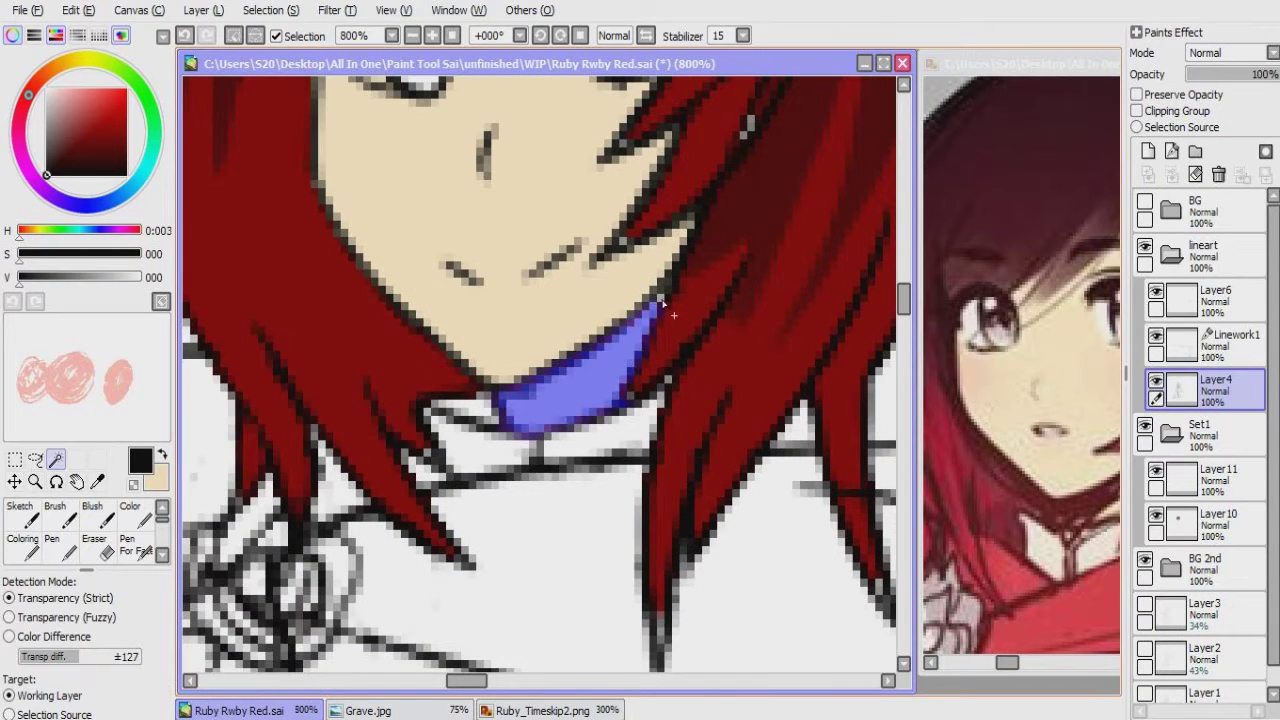
# Step: Fill the selected neck with the skin tone on a new layer above Layer11 and clear the selection
pyautogui.click(1190, 483)
pyautogui.press('x')
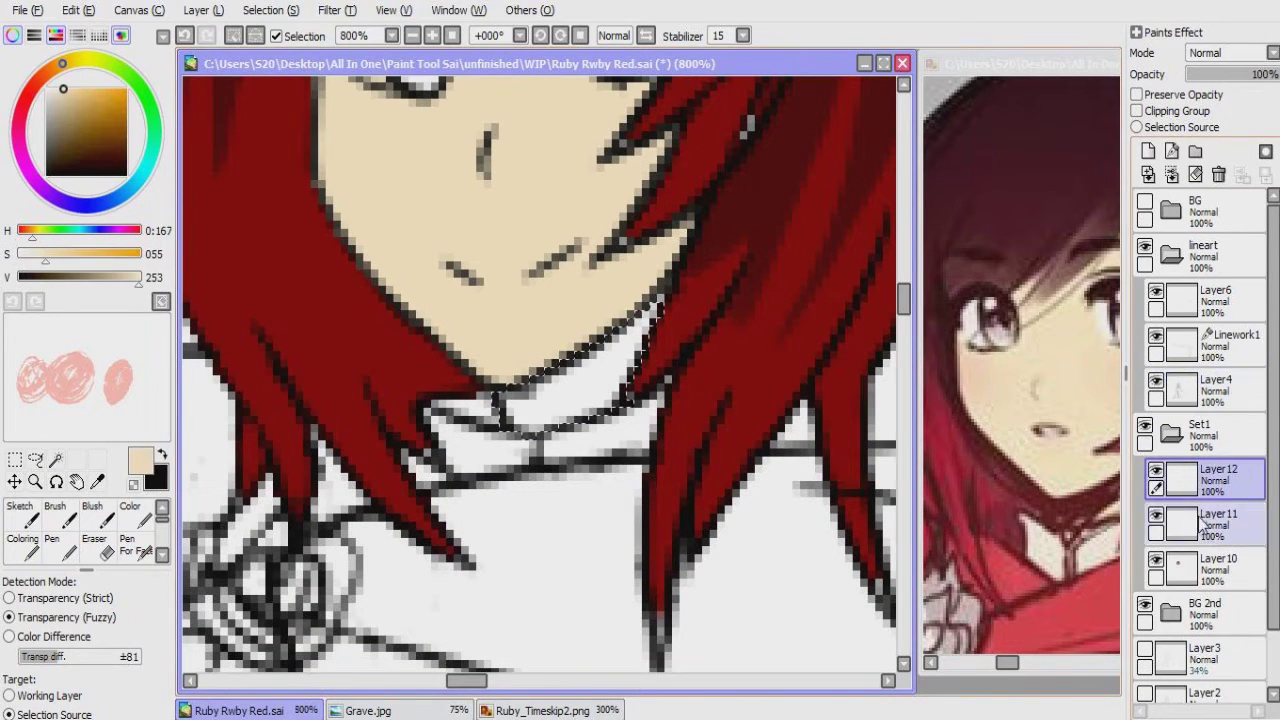
pyautogui.hotkey('ctrl', 'd')
pyautogui.moveTo(895, 342); pyautogui.dragTo(877, 306)
# Step: Check the collar in the reference image and select both collar halves on Layer4 with the Magic Wand
pyautogui.hotkey('ctrl', 'Tab')
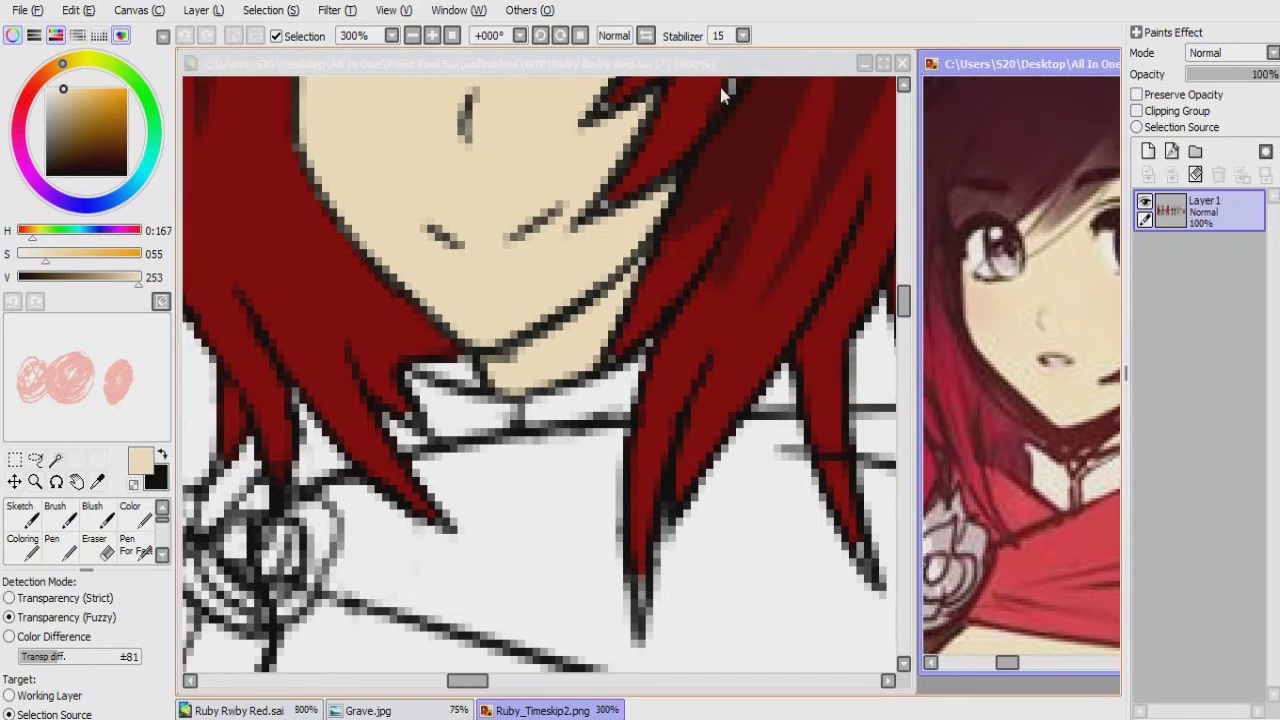
pyautogui.moveTo(747, 113); pyautogui.dragTo(767, 153)
pyautogui.click(1210, 480)
pyautogui.click(1176, 388)
pyautogui.press('w')
pyautogui.click(474, 417)
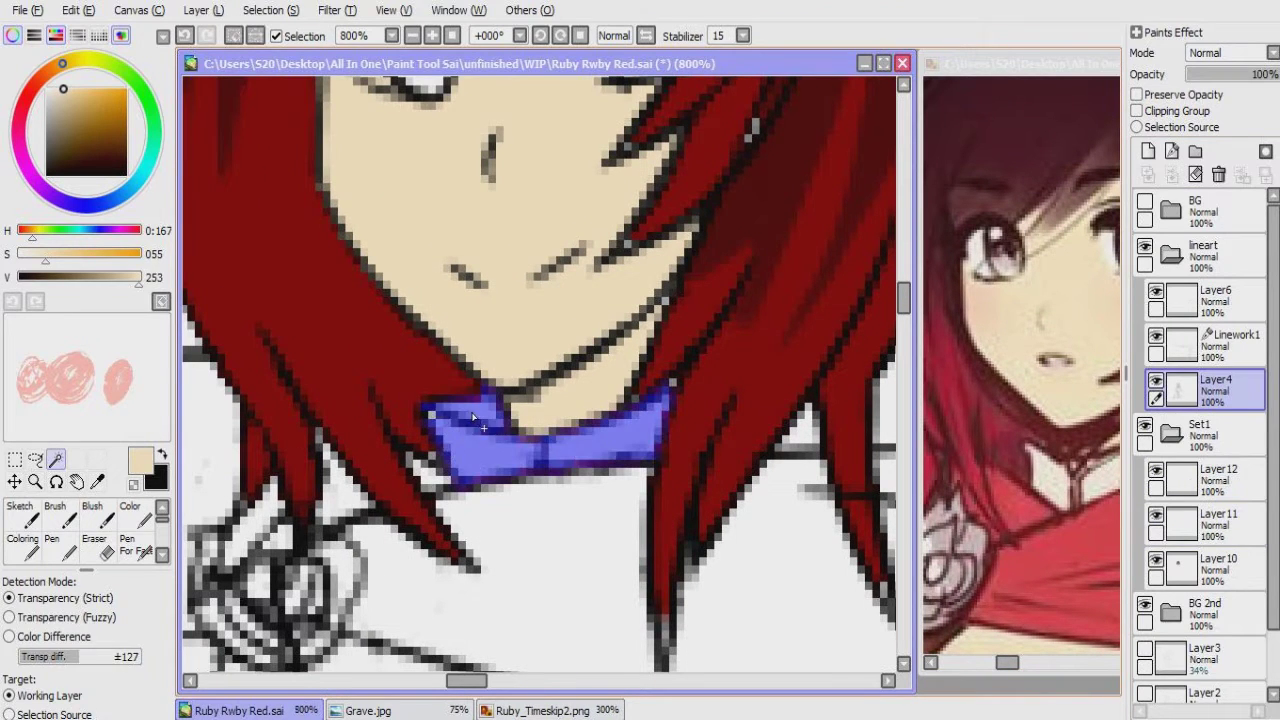
# Step: Fill the selected collar on Layer12 with a less saturated cream tone
pyautogui.press('b')
pyautogui.press('Up')
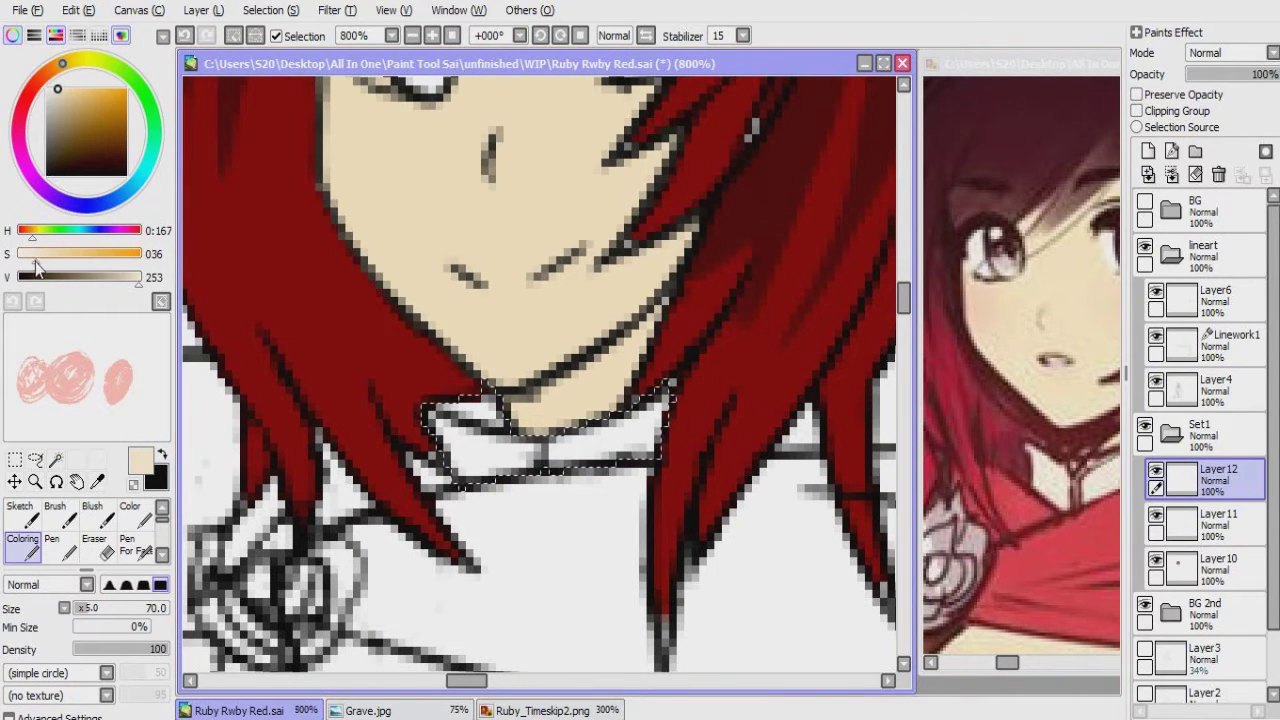
pyautogui.scroll(-3, 724, 418)
# Step: Check the reference image and select the cape's shoulder section on Layer4 with the Magic Wand
pyautogui.hotkey('ctrl', 'Tab')
pyautogui.hotkey('ctrl', 'Tab')
pyautogui.click(1176, 388)
pyautogui.press('w')
pyautogui.click(751, 491)
# Step: Fill the cape's shoulder section with bright red on a new layer above Layer12
pyautogui.press('b')
pyautogui.click(1147, 150)
pyautogui.moveTo(200, 428)
pyautogui.mouseDown()
pyautogui.moveTo(391, 429)
pyautogui.moveTo(463, 409)
pyautogui.moveTo(400, 423)
pyautogui.moveTo(305, 361)
pyautogui.mouseUp()
pyautogui.hscroll(3, 305, 361)
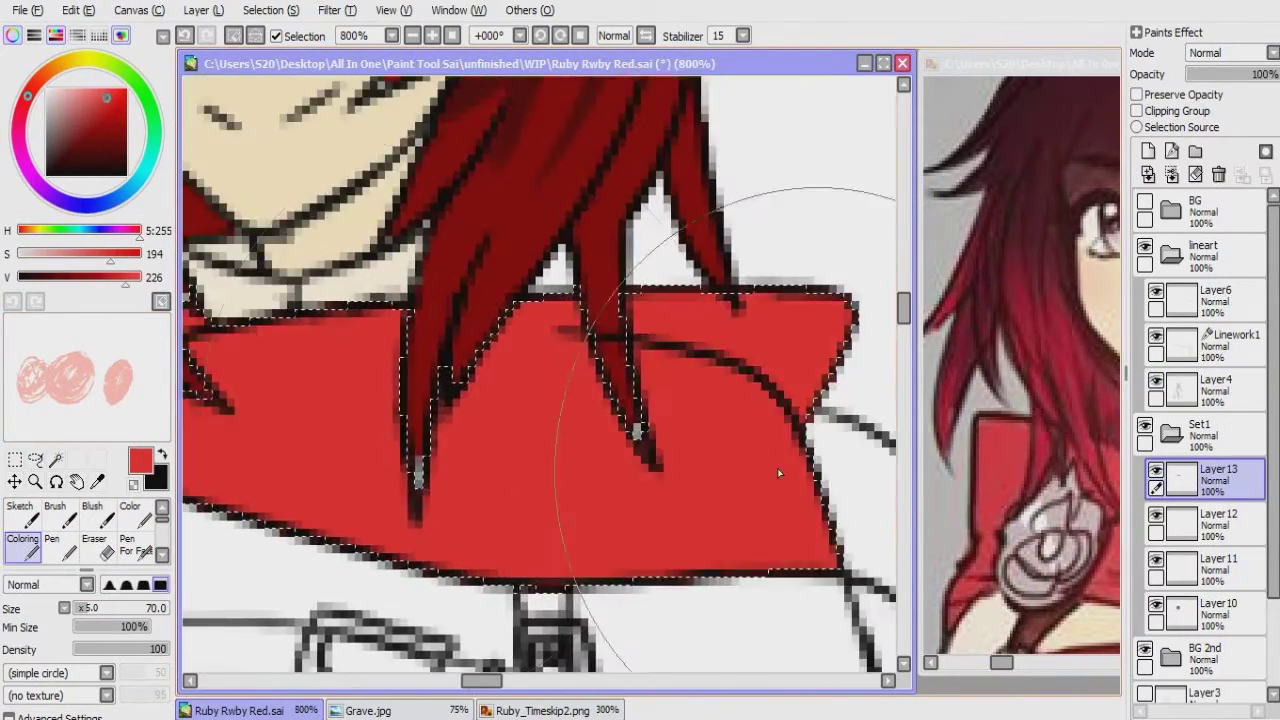
# Step: Touch up the cape's outline below the shoulder with the black Pen on Layer4
pyautogui.click(1140, 390)
pyautogui.press('x')
pyautogui.press('n')
pyautogui.scroll(-3, 500, 290)
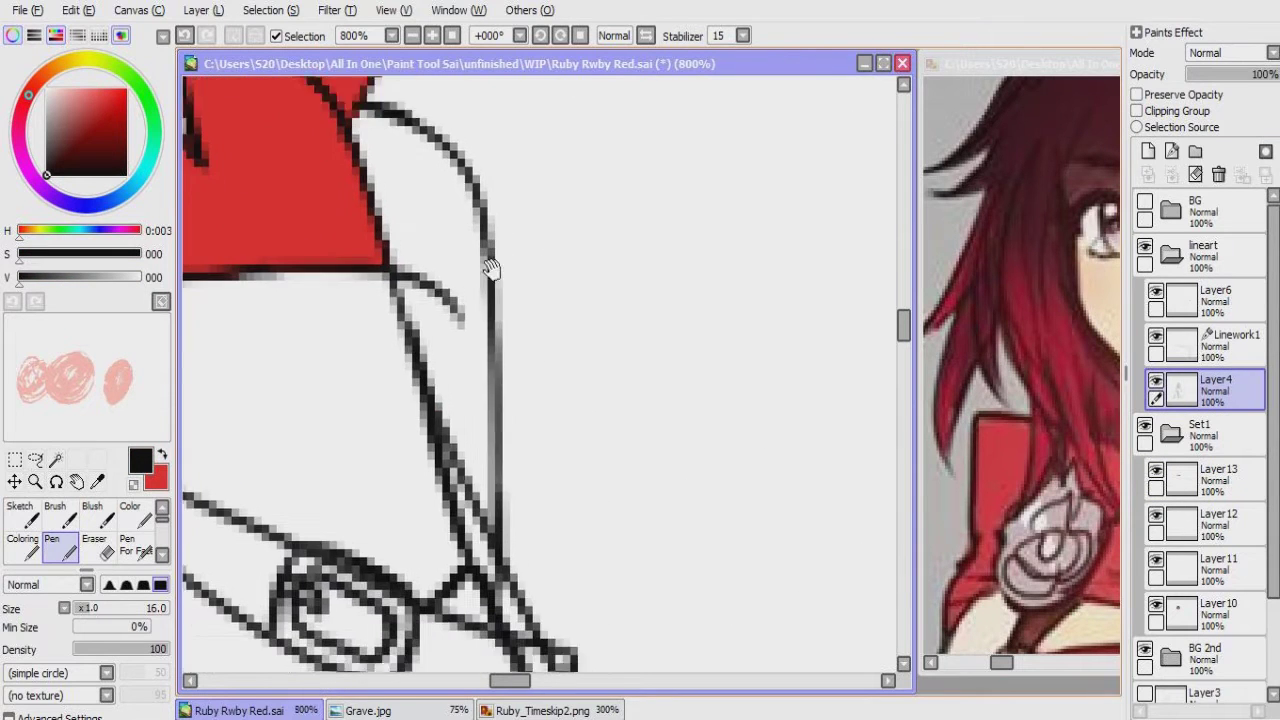
pyautogui.moveTo(575, 361)
pyautogui.mouseDown()
pyautogui.moveTo(623, 449)
pyautogui.moveTo(560, 420)
pyautogui.moveTo(381, 454)
pyautogui.moveTo(426, 357)
pyautogui.moveTo(497, 346)
pyautogui.moveTo(484, 352)
pyautogui.mouseUp()
pyautogui.scroll(-5, 484, 352)
pyautogui.scroll(4, 771, 383)
pyautogui.moveTo(564, 488); pyautogui.dragTo(529, 483)
# Step: Close the gaps in the cape's ragged hem outline around both boots with the black Pen
pyautogui.press('e')
pyautogui.press('n')
pyautogui.moveTo(321, 555)
pyautogui.mouseDown()
pyautogui.moveTo(397, 457)
pyautogui.moveTo(531, 451)
pyautogui.mouseUp()
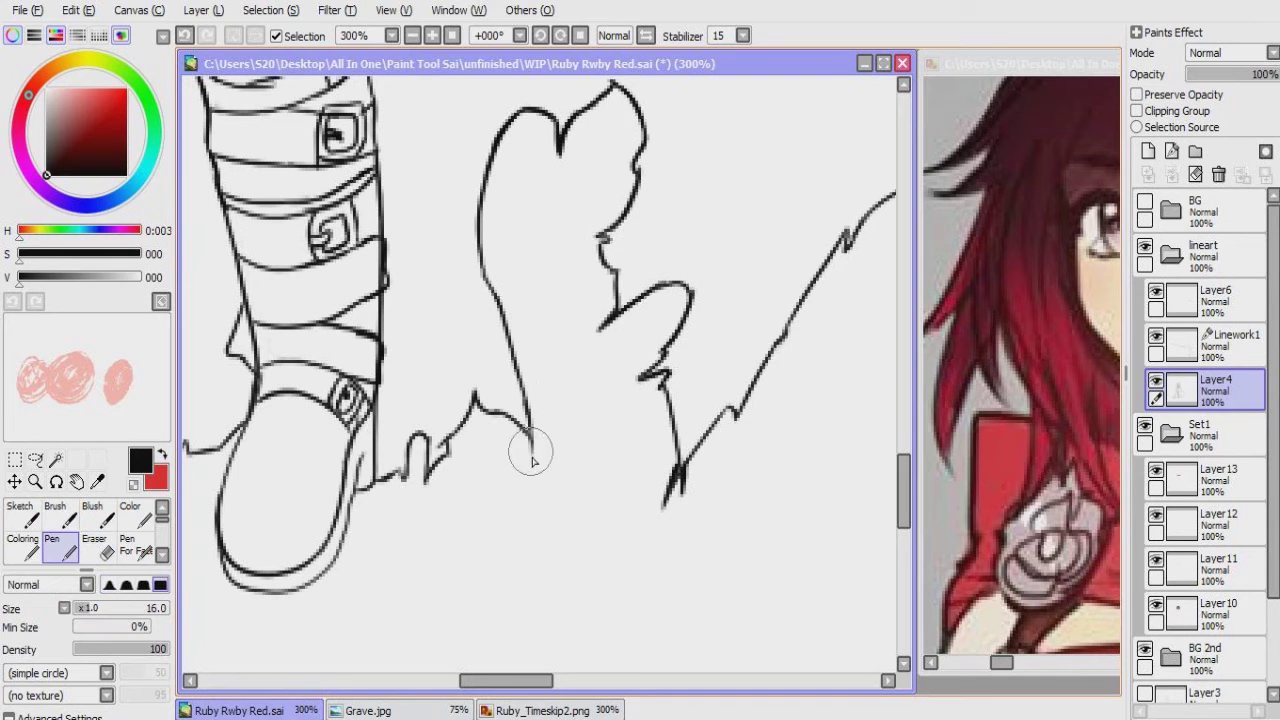
pyautogui.moveTo(481, 480); pyautogui.dragTo(545, 500)
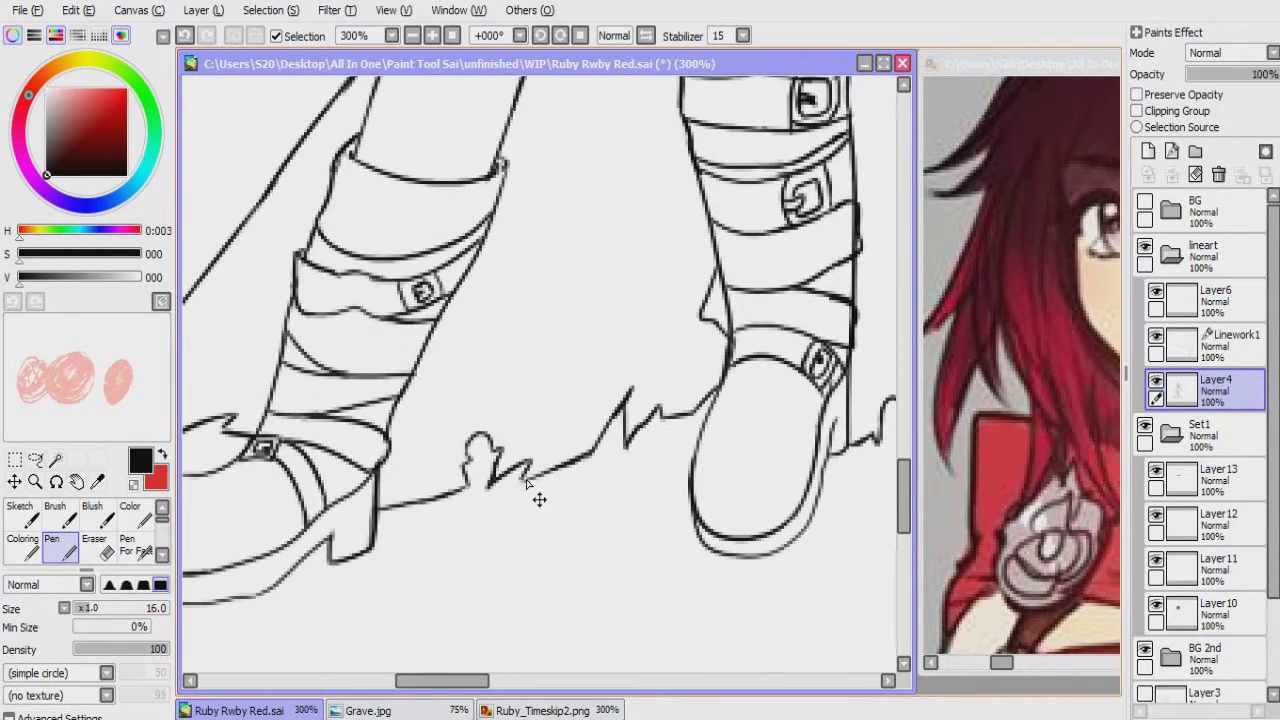
pyautogui.moveTo(467, 485); pyautogui.dragTo(452, 497)
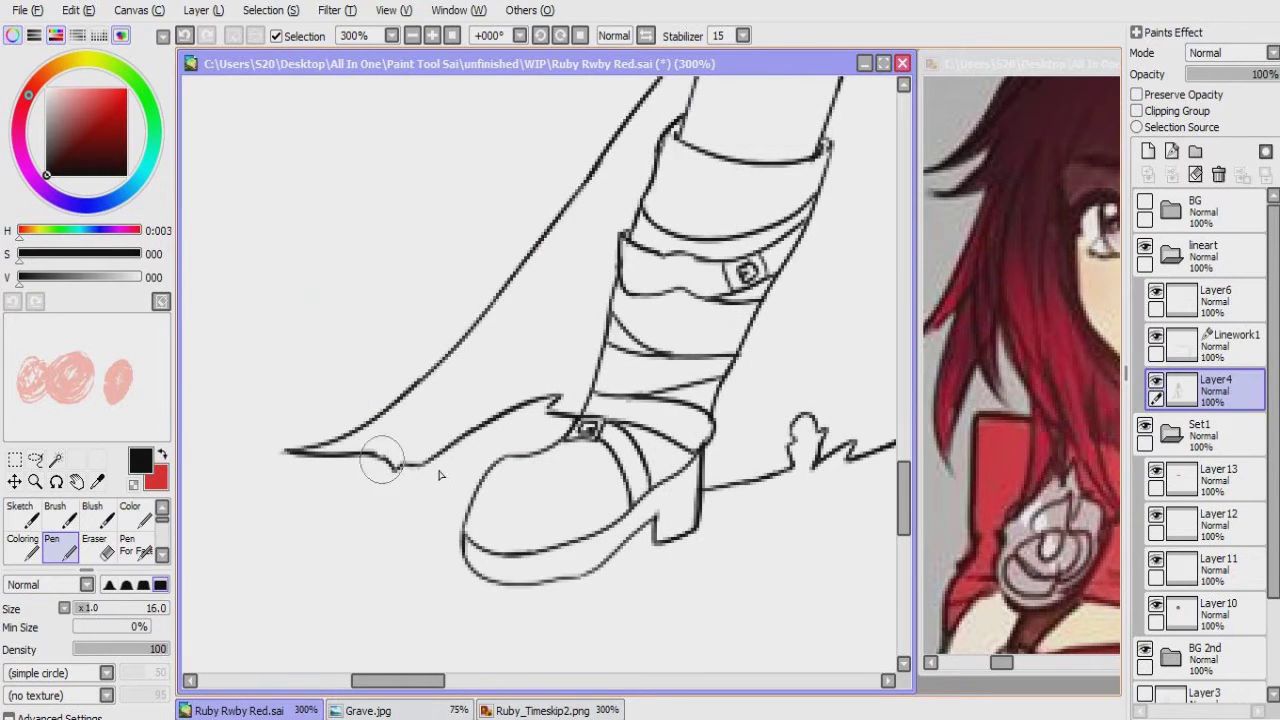
# Step: Select the lower cape areas around the legs with the Magic Wand, touching up the boot cuff's outline with the Pen
pyautogui.press('w')
pyautogui.scroll(5, 494, 442)
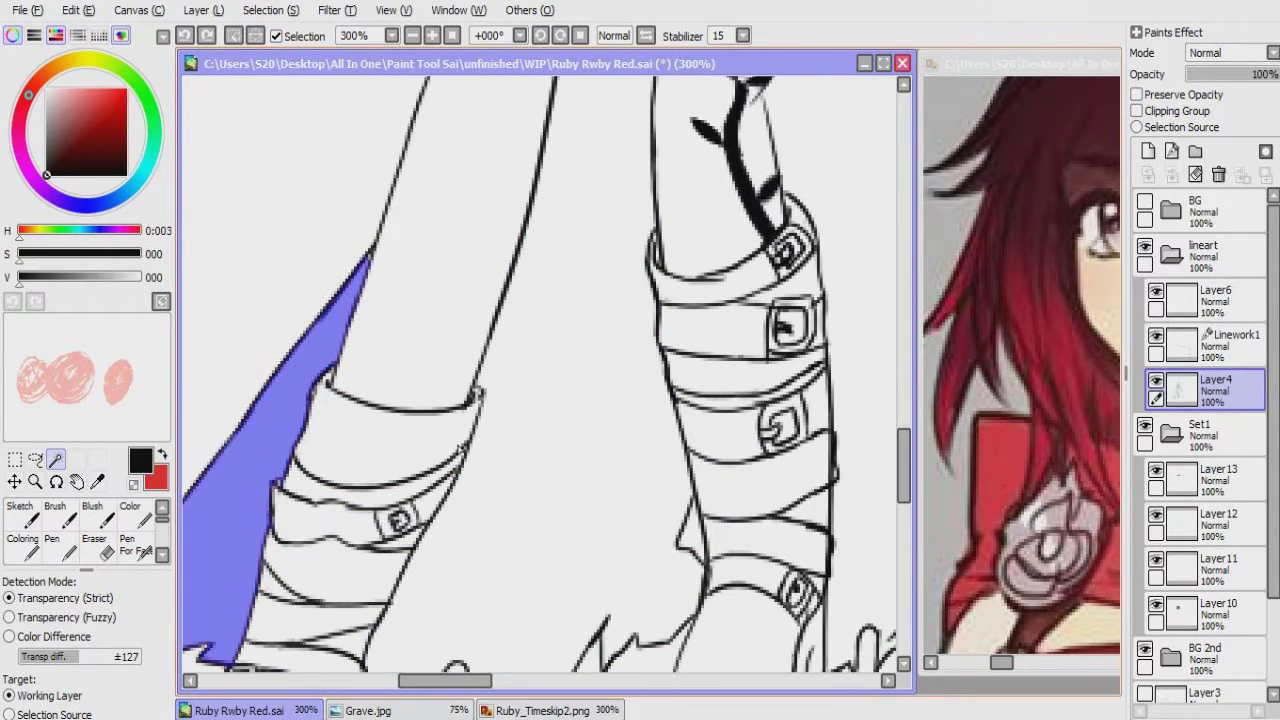
pyautogui.press('n')
pyautogui.scroll(2, 478, 400)
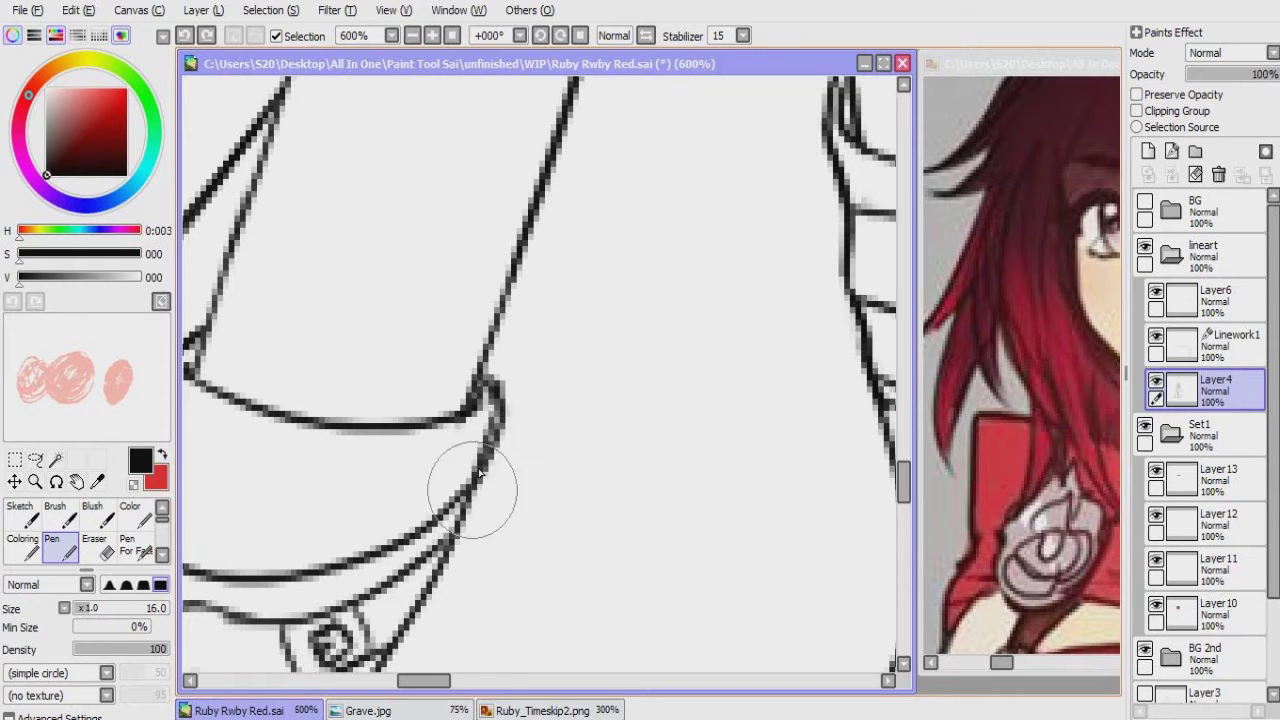
pyautogui.press('w')
pyautogui.scroll(-5, 467, 485)
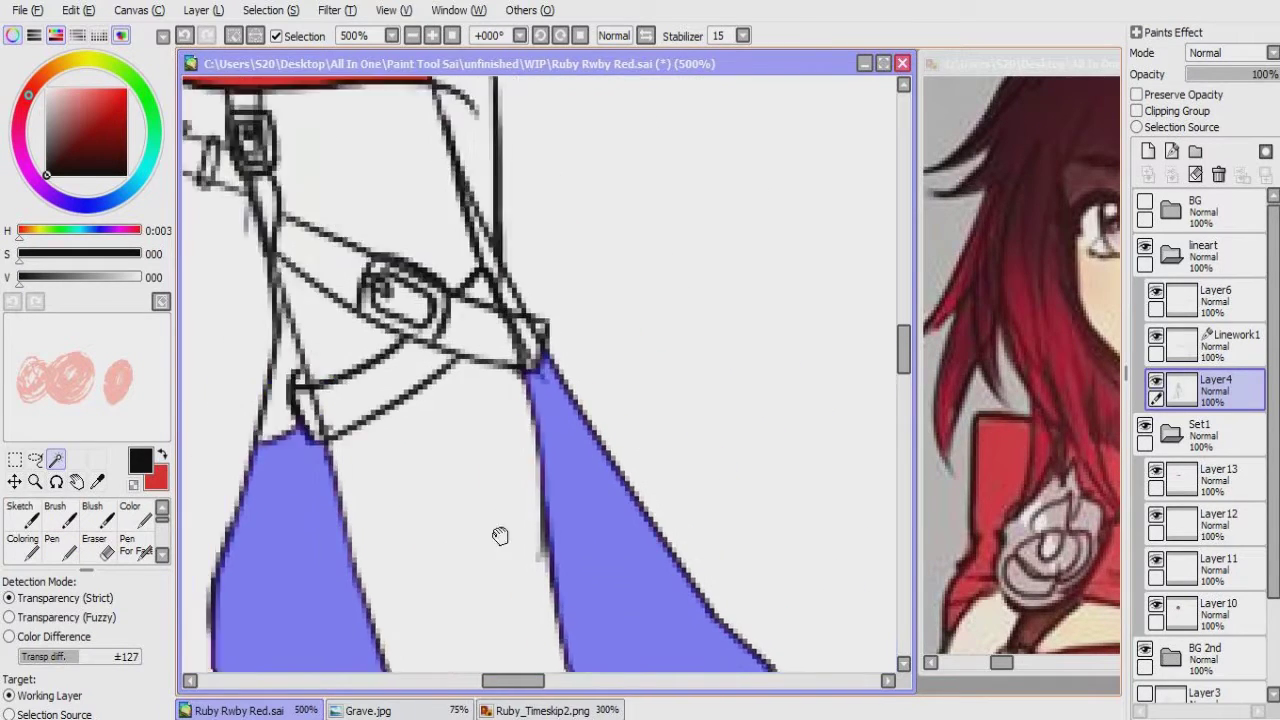
# Step: Add the cape areas beside the arm and torso to the selection, touching up the rose-tattooed thigh's outline with the Pen
pyautogui.moveTo(500, 536); pyautogui.dragTo(630, 666)
pyautogui.moveTo(640, 430); pyautogui.dragTo(592, 410)
pyautogui.scroll(-6, 557, 354)
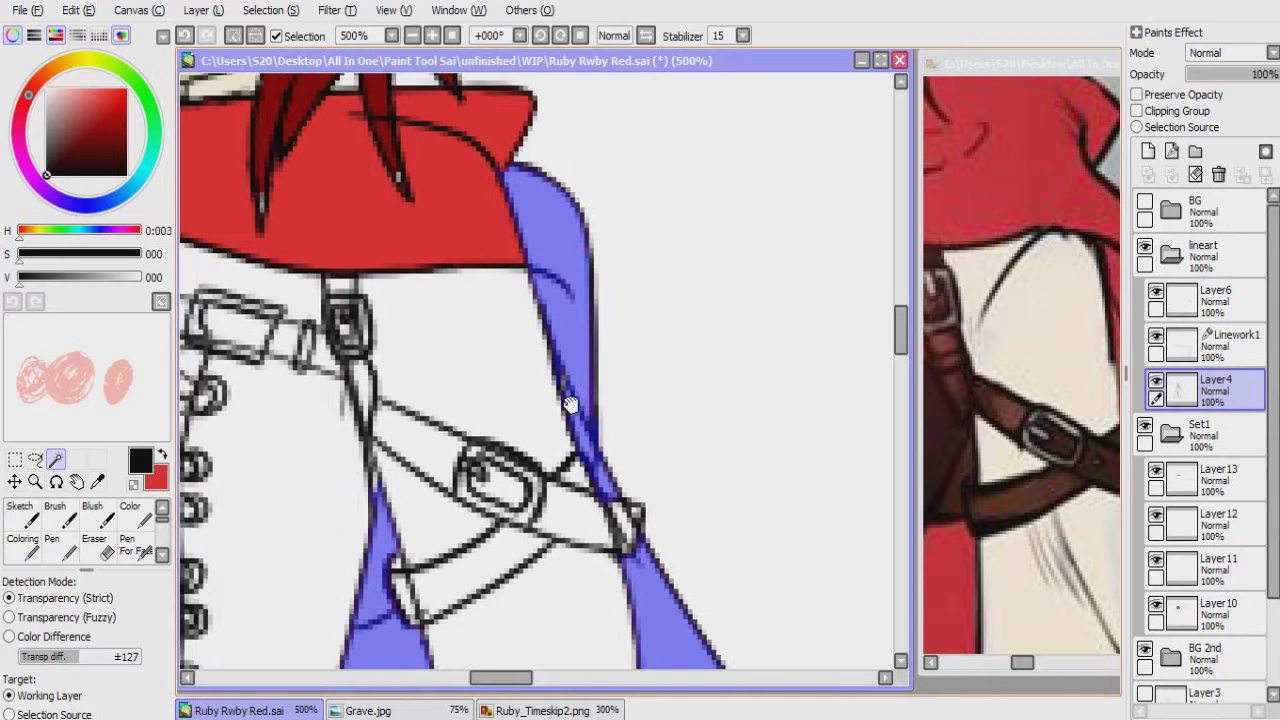
pyautogui.press('n')
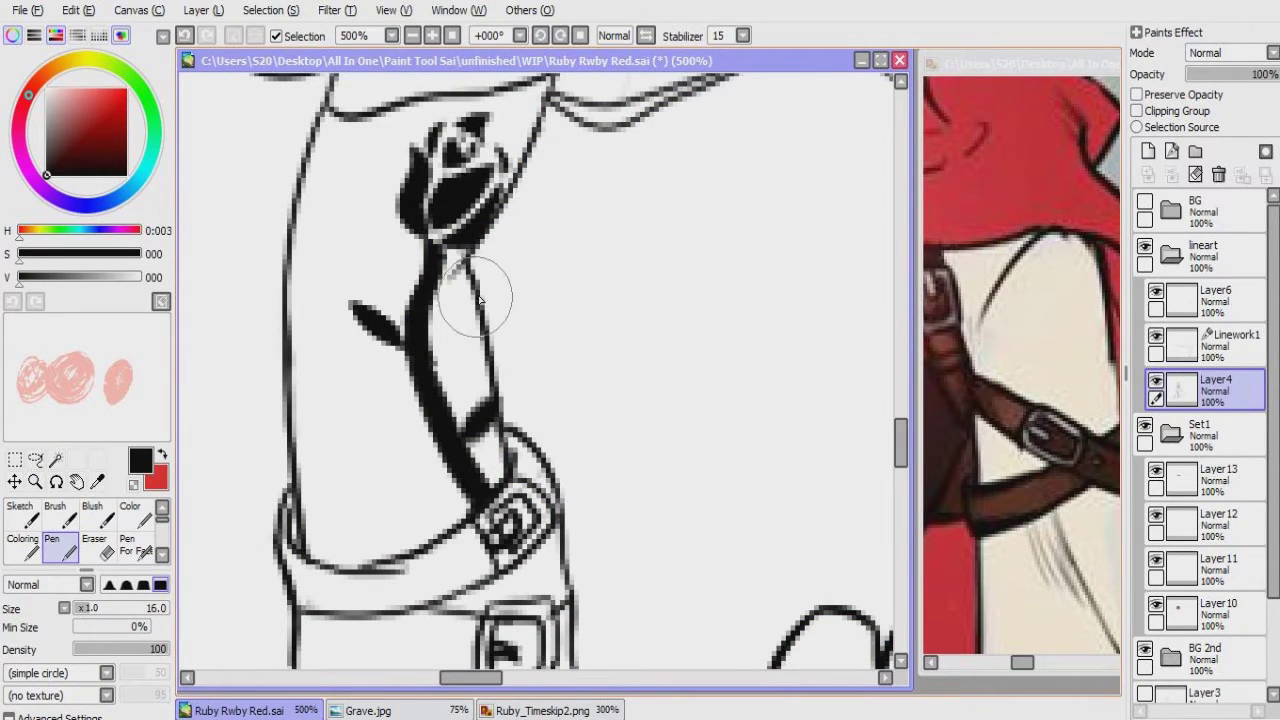
pyautogui.press('w')
pyautogui.moveTo(637, 426)
pyautogui.mouseDown()
pyautogui.moveTo(663, 329)
pyautogui.moveTo(431, 320)
pyautogui.moveTo(543, 335)
pyautogui.moveTo(443, 480)
pyautogui.moveTo(500, 414)
pyautogui.moveTo(345, 453)
pyautogui.mouseUp()
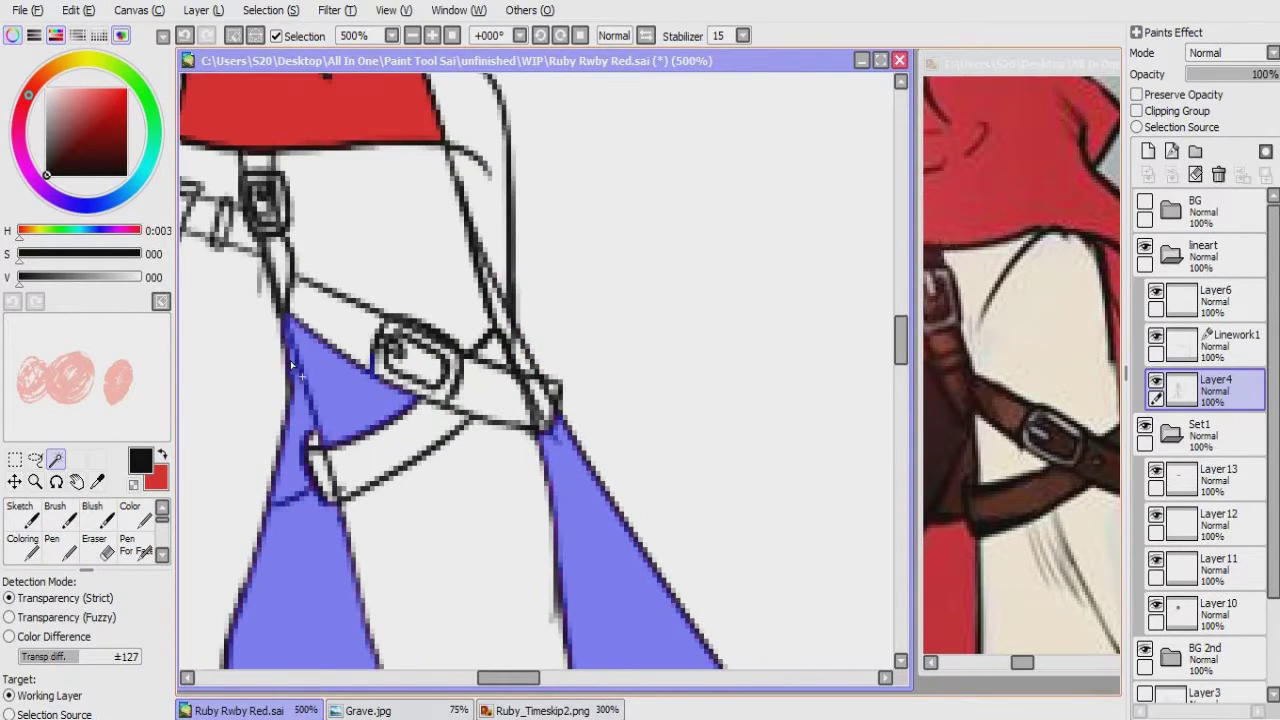
pyautogui.scroll(-5, 560, 300)
# Step: Fill the selected cape with bright red on Layer13 using the Coloring brush, undoing the misplaced fill on Layer4
pyautogui.press('c')
pyautogui.press('x')
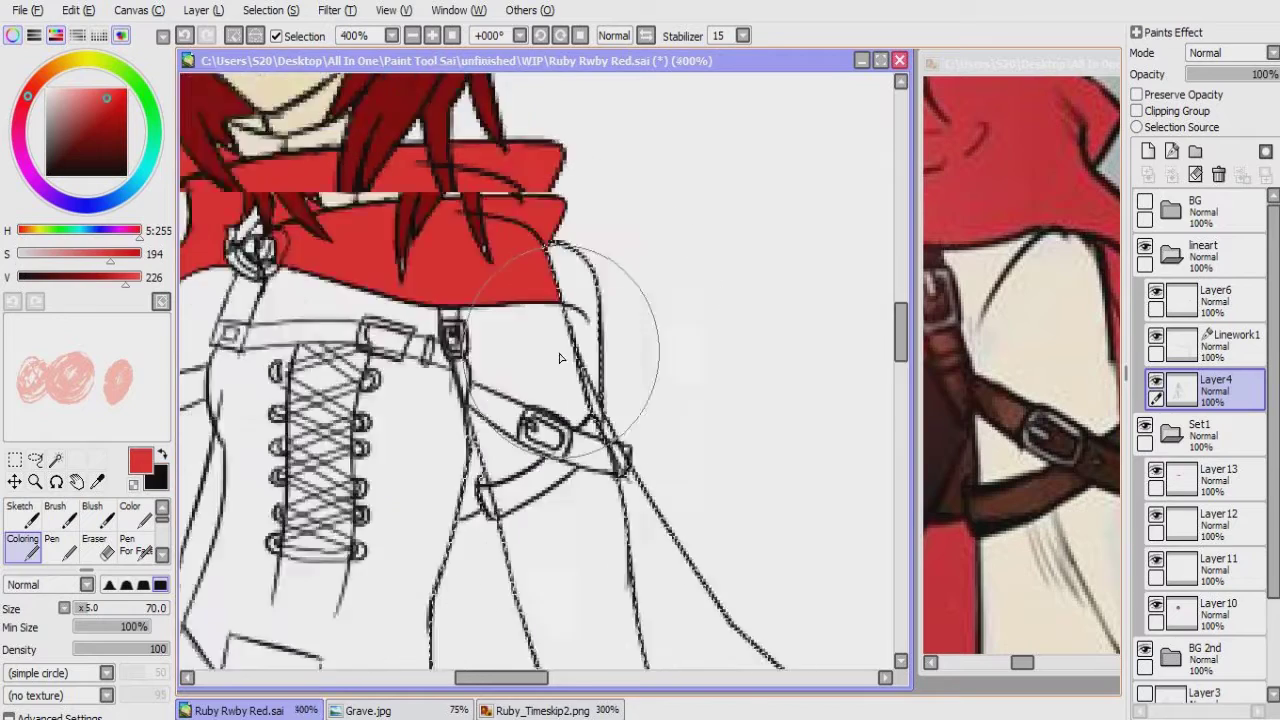
pyautogui.moveTo(628, 238); pyautogui.dragTo(238, 588)
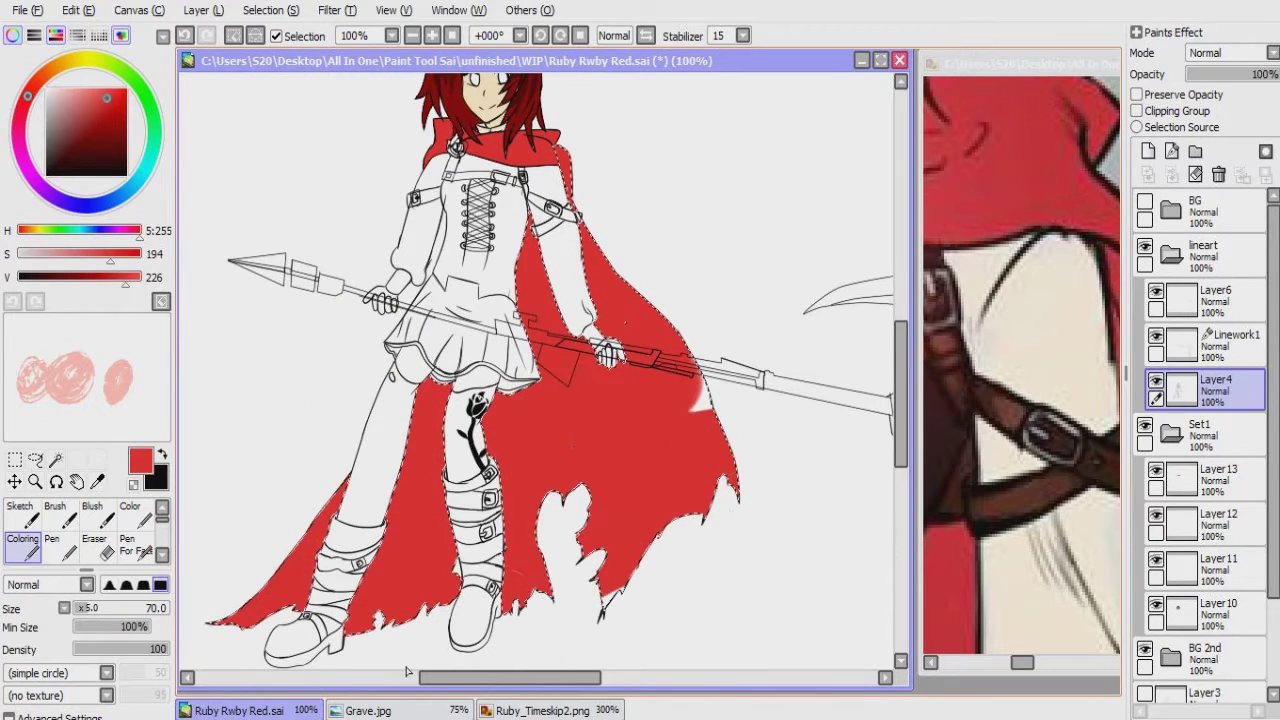
pyautogui.hotkey('ctrl', 'z')
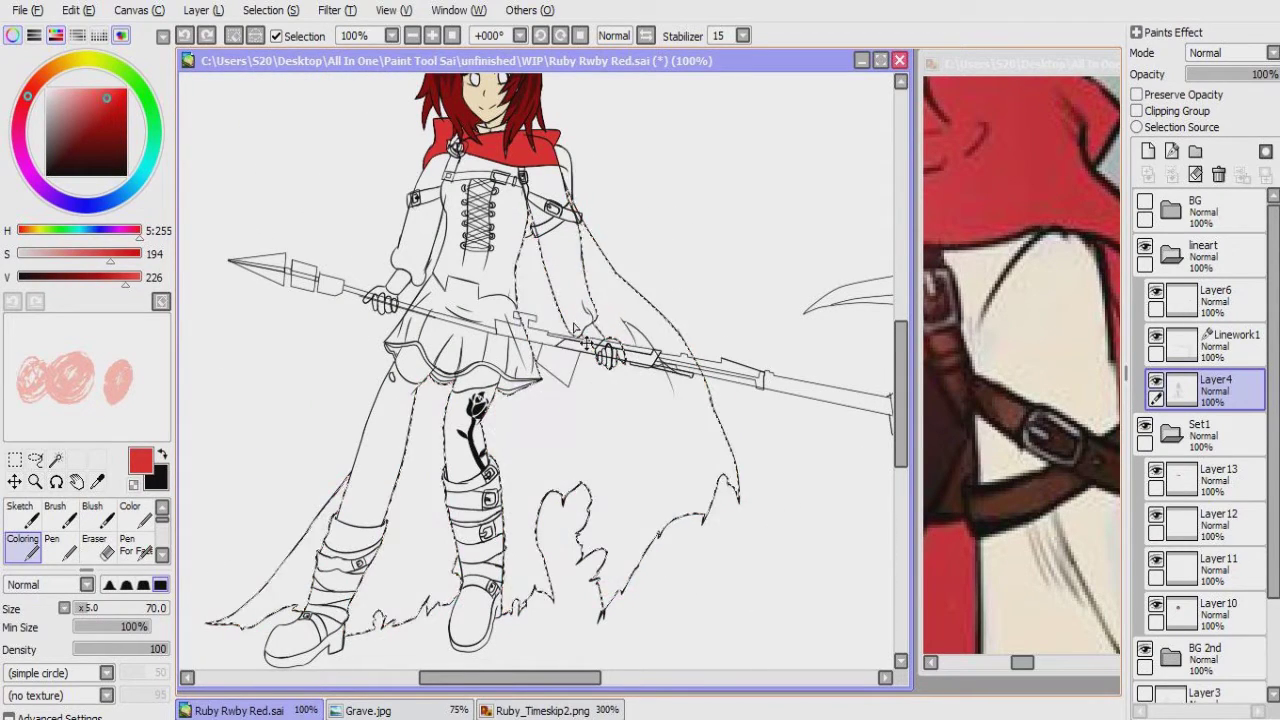
pyautogui.click(1205, 475)
pyautogui.moveTo(705, 470)
pyautogui.mouseDown()
pyautogui.moveTo(671, 560)
pyautogui.moveTo(540, 470)
pyautogui.moveTo(635, 250)
pyautogui.mouseUp()
pyautogui.scroll(10, 530, 264)
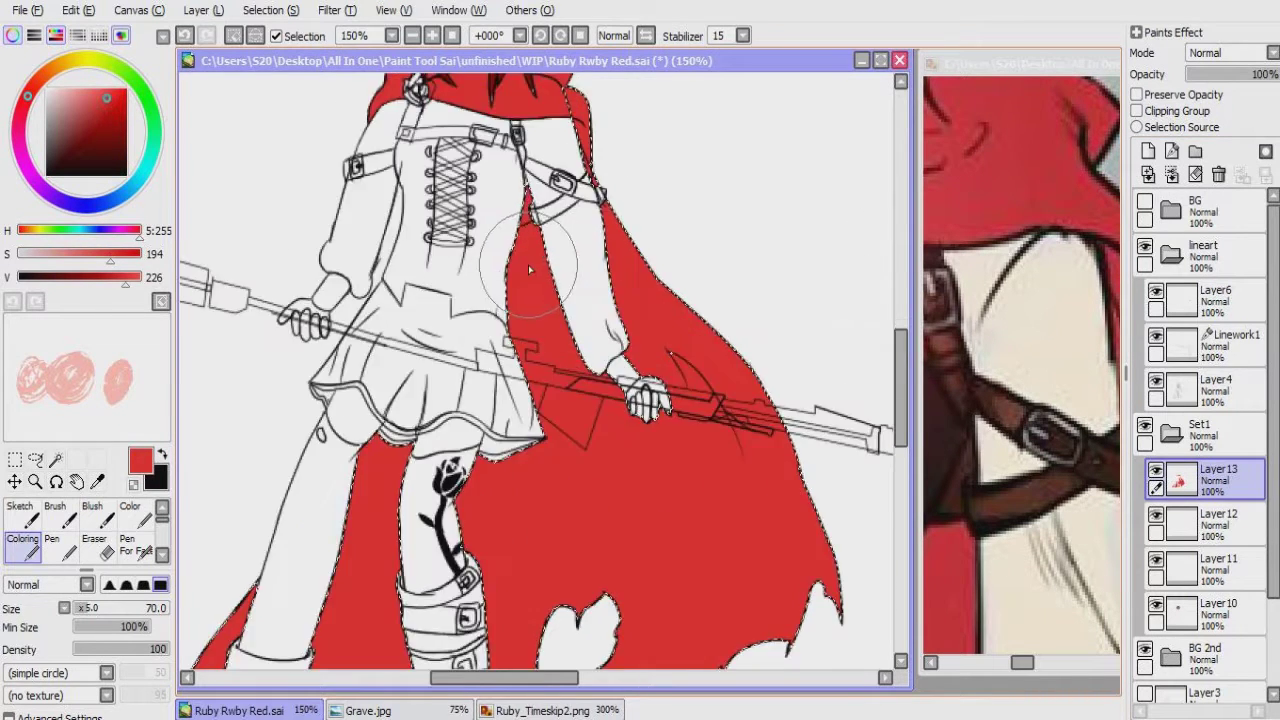
# Step: Paint the small inner cape areas beside the torso and arm strap dark red (V 158) on Layer13
pyautogui.moveTo(125, 285); pyautogui.dragTo(95, 288)
pyautogui.moveTo(630, 380); pyautogui.dragTo(493, 422)
pyautogui.moveTo(500, 260); pyautogui.dragTo(491, 427)
pyautogui.scroll(-10, 533, 448)
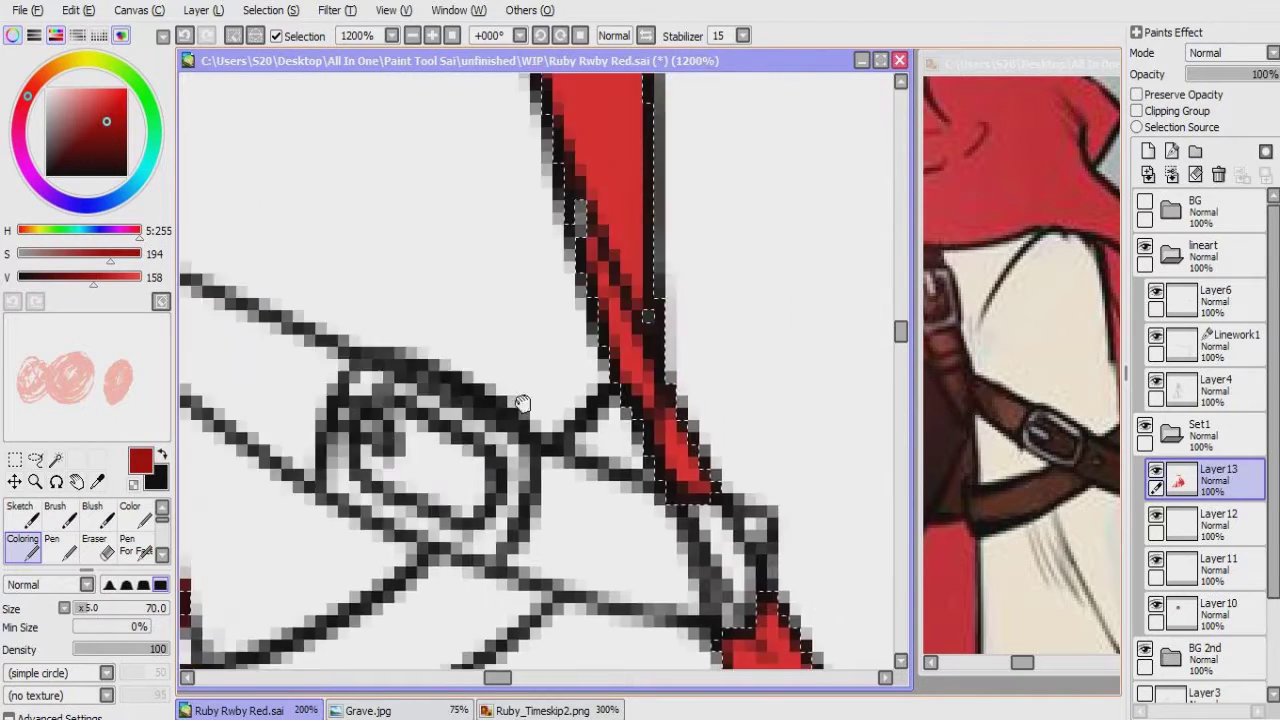
pyautogui.scroll(2, 539, 498)
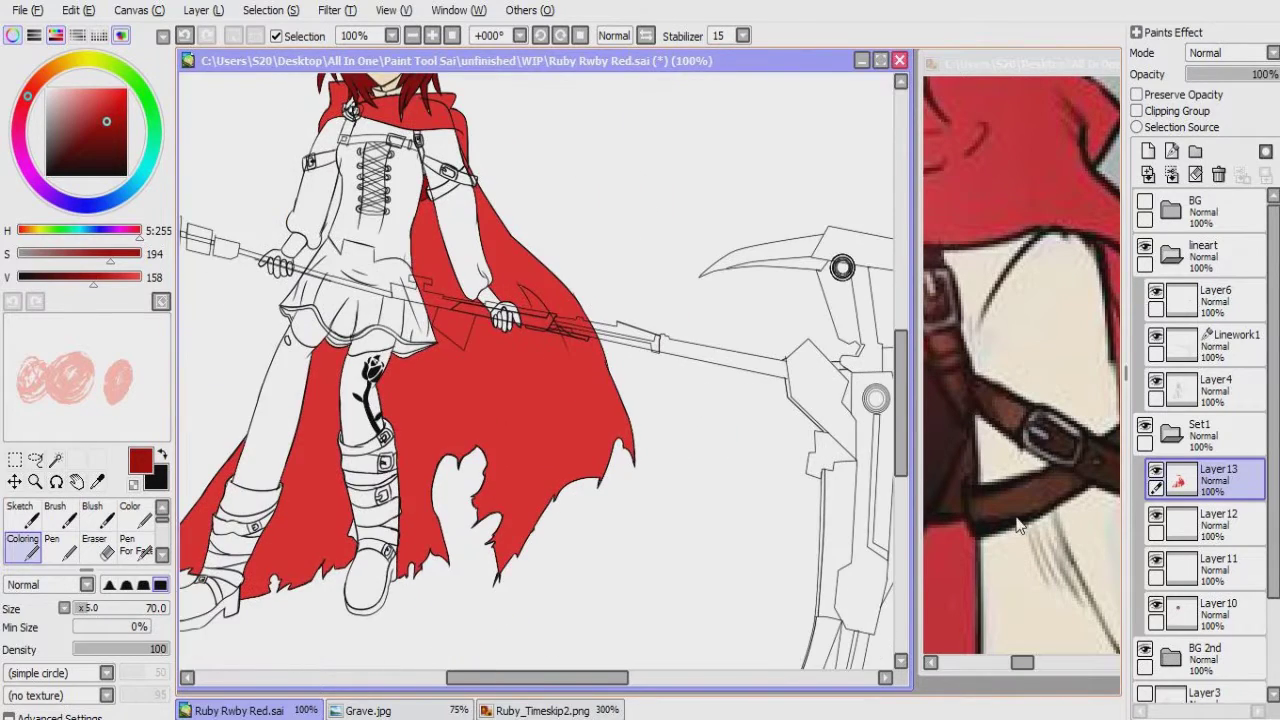
# Step: Add a layer above Layer13 and select the corset from Layer4's line art, covering it in dark grey (V 58)
pyautogui.click(1215, 385)
pyautogui.moveTo(945, 485); pyautogui.dragTo(1000, 300)
pyautogui.scroll(3, 488, 314)
pyautogui.scroll(-2, 488, 314)
pyautogui.scroll(2, 488, 314)
pyautogui.click(543, 525)
pyautogui.scroll(2, 543, 525)
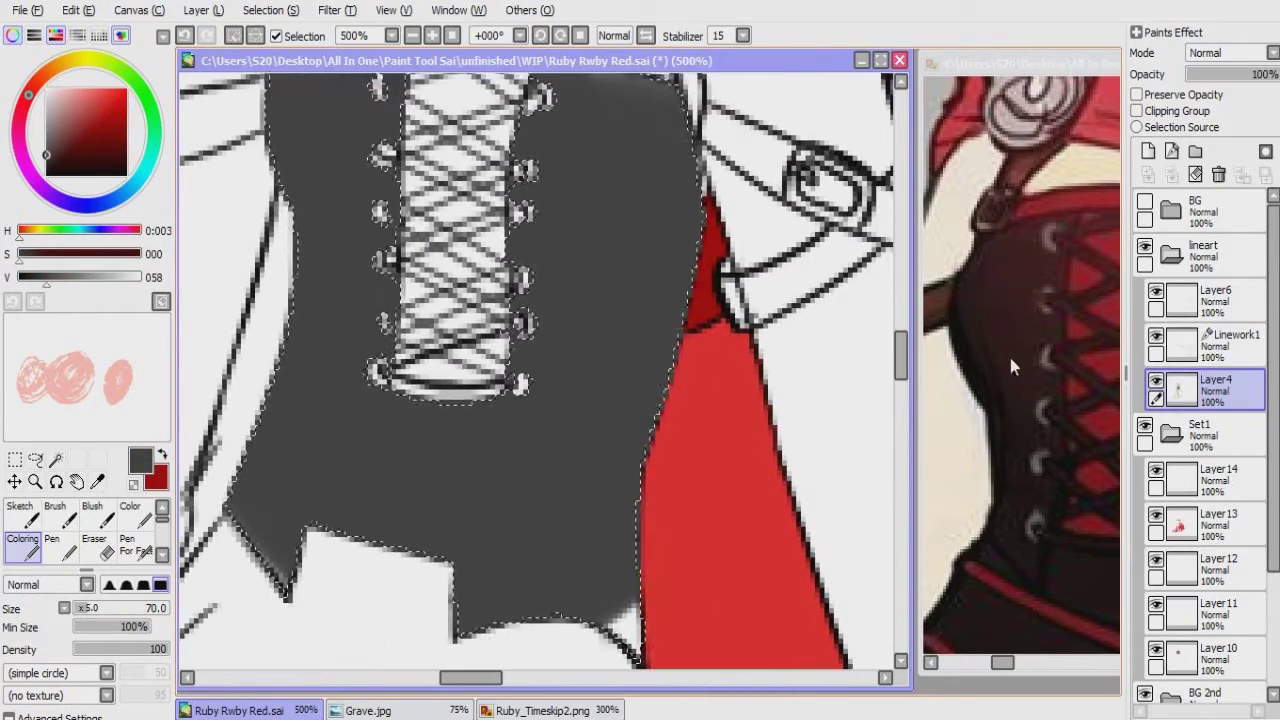
# Step: Undo the grey corset fill and repaint the corset on Layer4 in a darker grey (V 38)
pyautogui.scroll(-2, 979, 368)
pyautogui.hotkey('ctrl', 'z')
pyautogui.moveTo(560, 560); pyautogui.dragTo(385, 193)
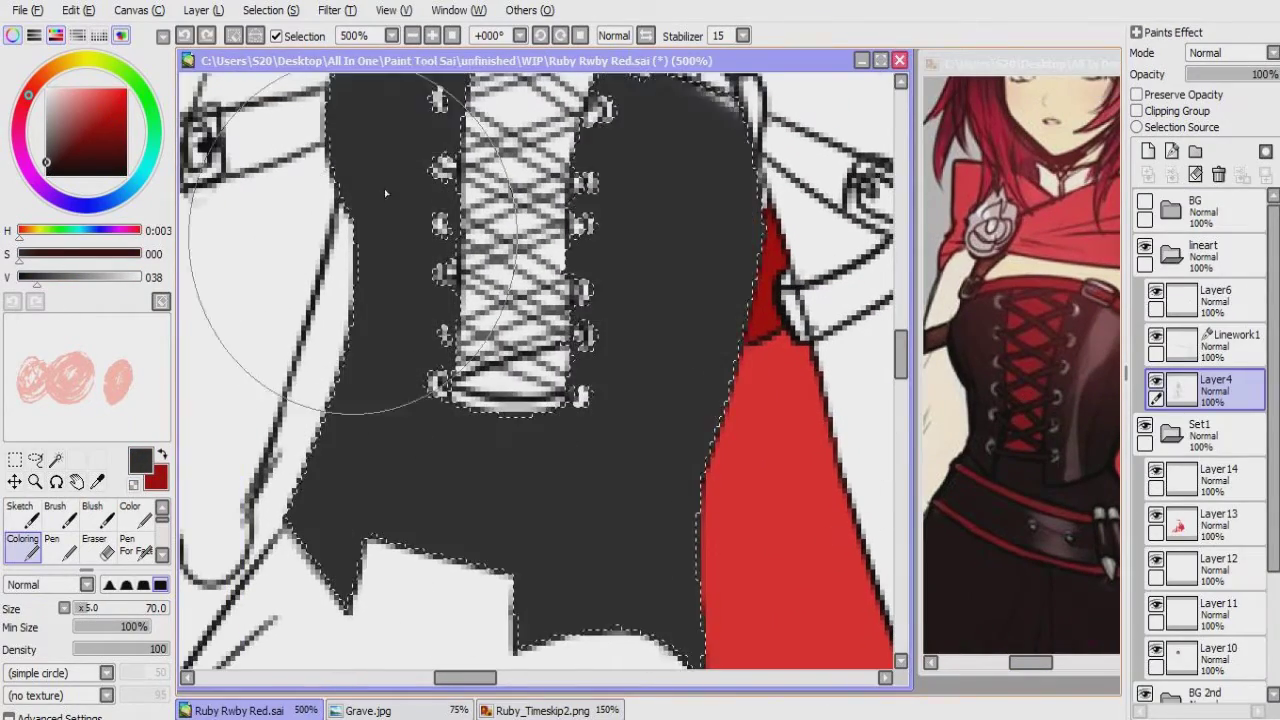
pyautogui.moveTo(585, 224); pyautogui.dragTo(580, 342)
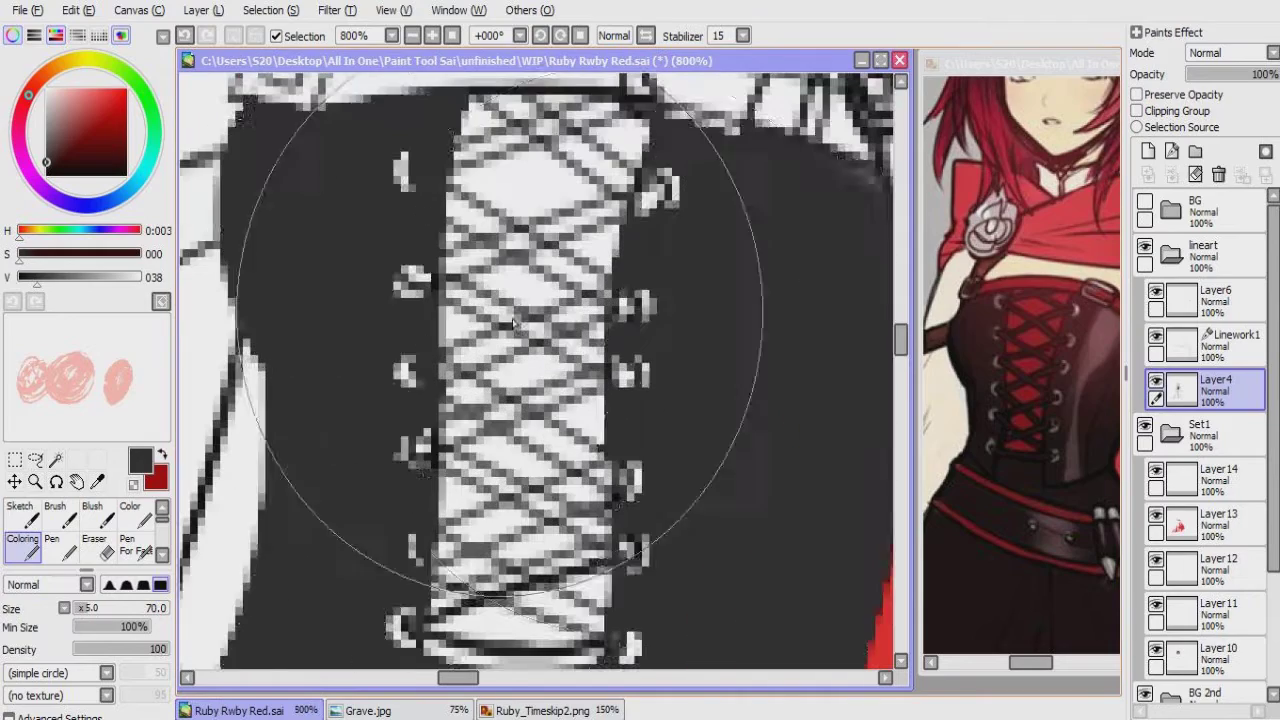
# Step: Fill the selected corset on Layer14 with near-black grey (V 20) using the Coloring brush
pyautogui.click(1210, 479)
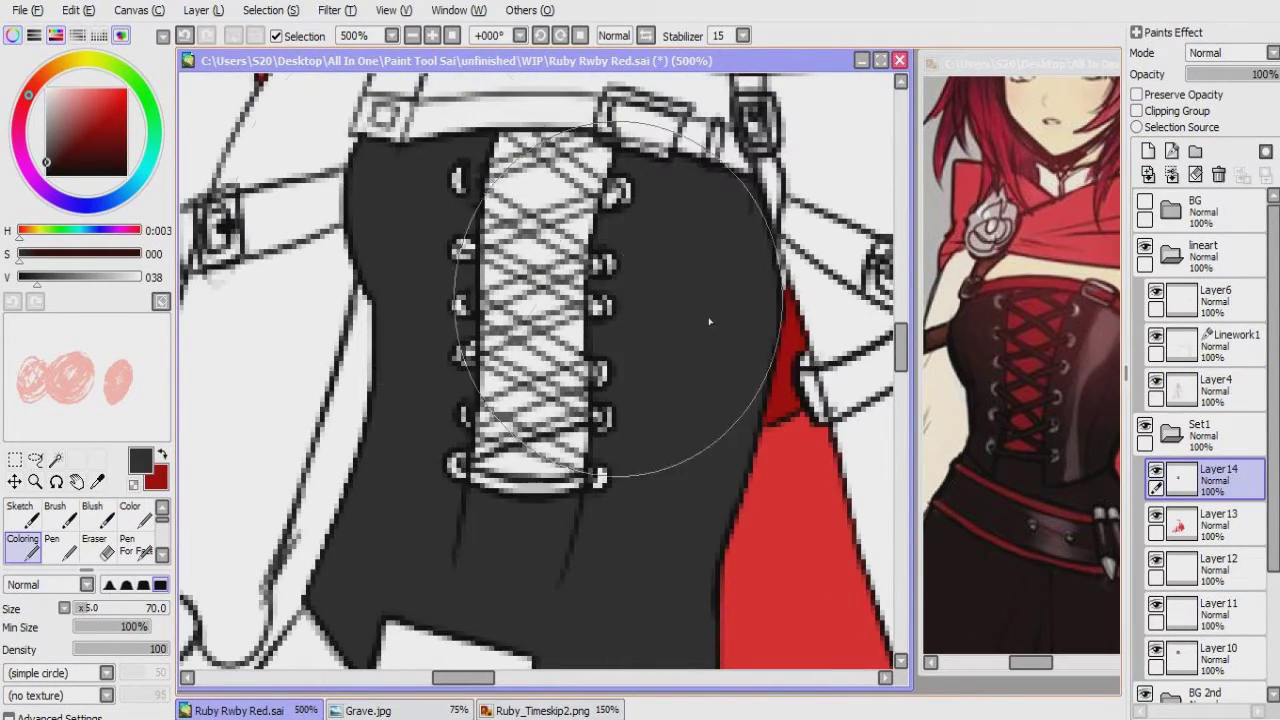
pyautogui.moveTo(265, 300); pyautogui.dragTo(629, 486)
pyautogui.scroll(-2, 629, 486)
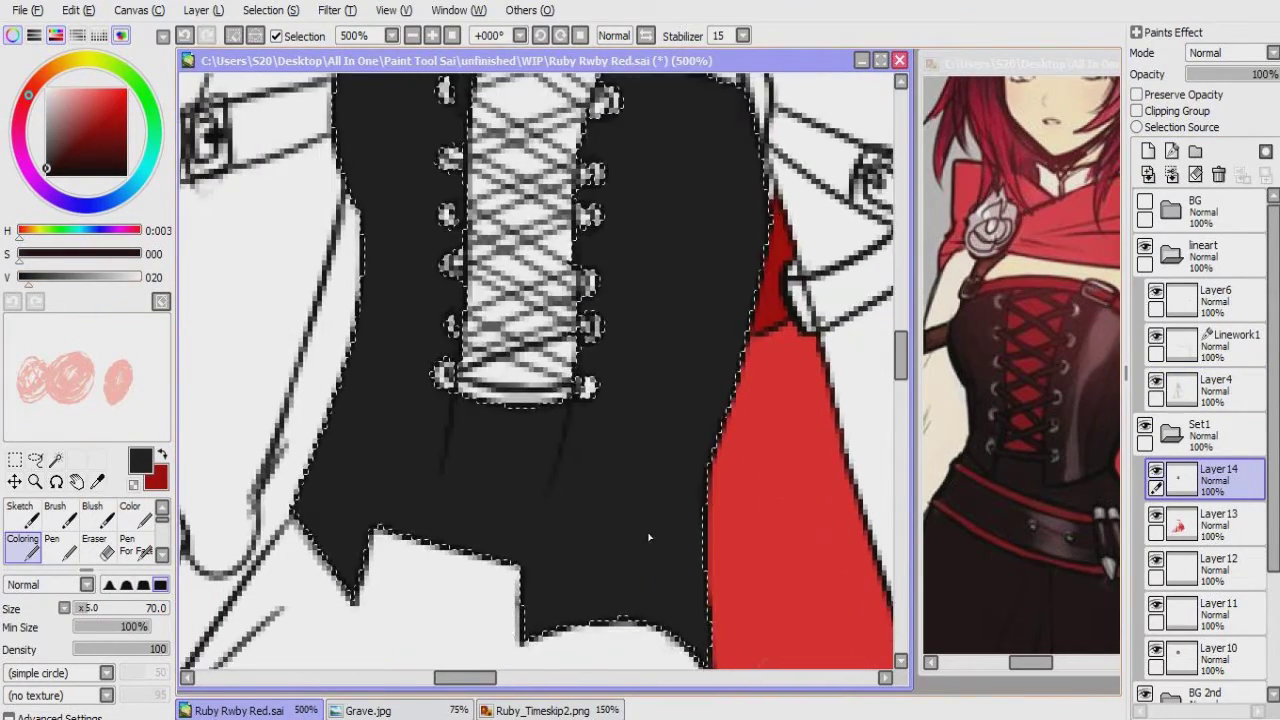
# Step: Select the corset's lacing eyelets on Layer4 with the Magic Wand and colour them light grey (V 204)
pyautogui.click(1205, 385)
pyautogui.scroll(3, 455, 445)
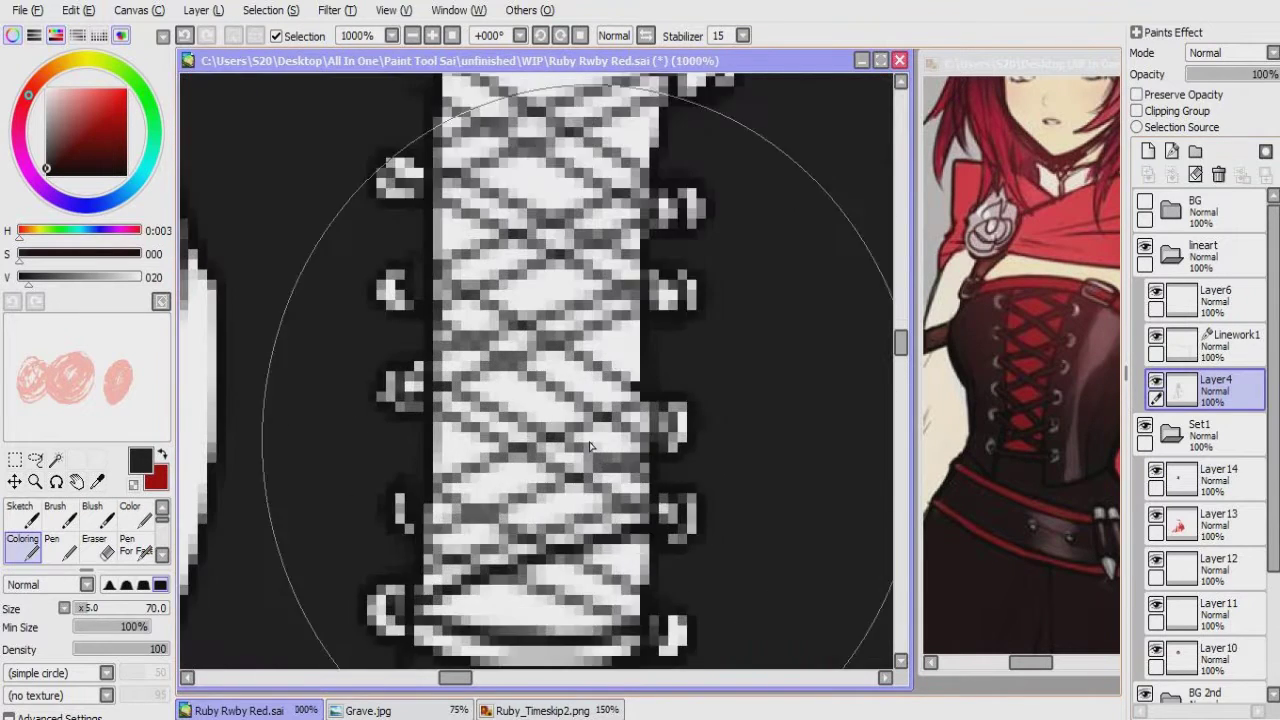
pyautogui.click(55, 458)
pyautogui.click(455, 445)
pyautogui.click(740, 468)
pyautogui.moveTo(722, 443)
pyautogui.mouseDown()
pyautogui.moveTo(600, 443)
pyautogui.moveTo(685, 458)
pyautogui.mouseUp()
pyautogui.press('b')
pyautogui.click(115, 287)
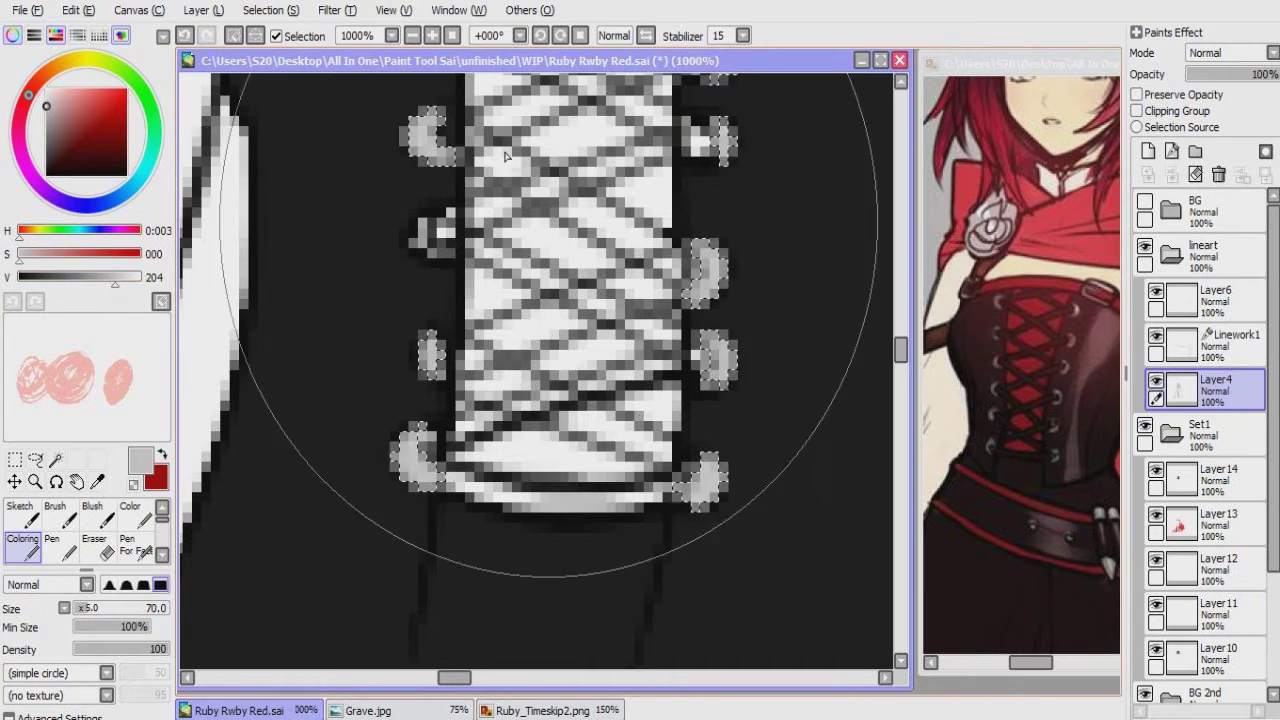
# Step: Colour the corset's eyelets light grey on Layer14 instead, using the Coloring brush at size 9
pyautogui.click(1218, 478)
pyautogui.moveTo(555, 120); pyautogui.dragTo(543, 309)
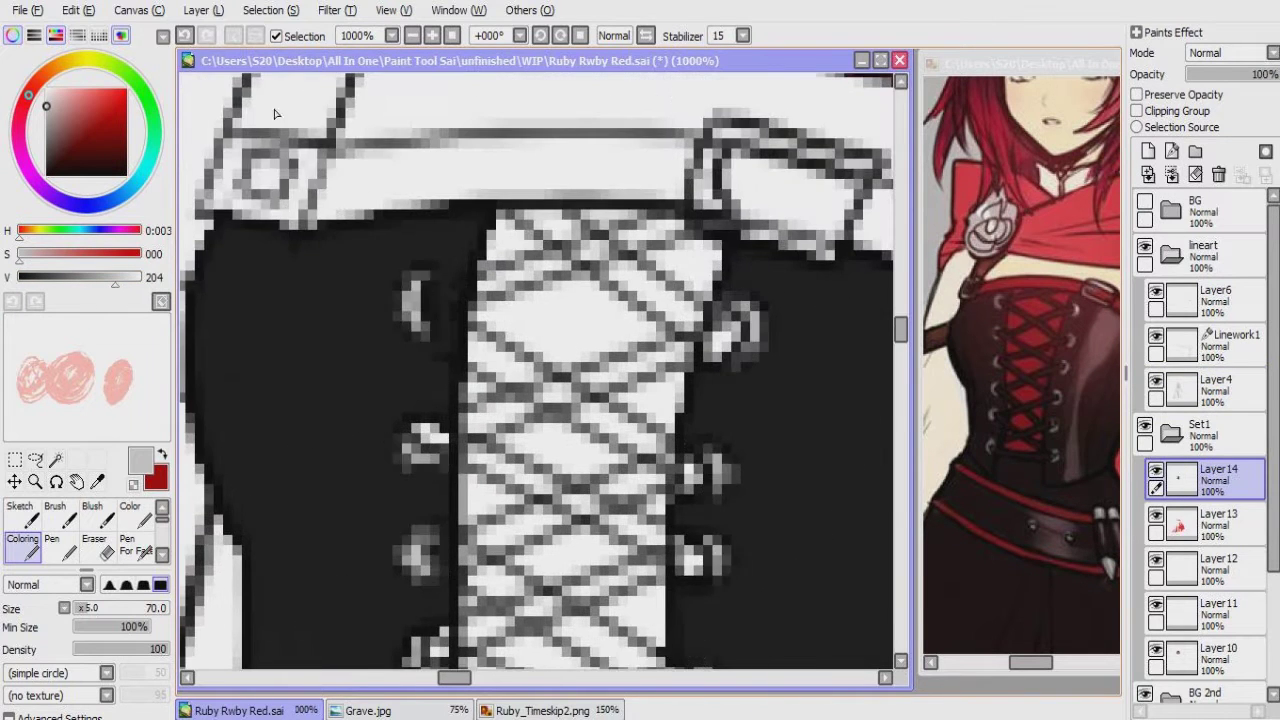
pyautogui.scroll(-3, 280, 380)
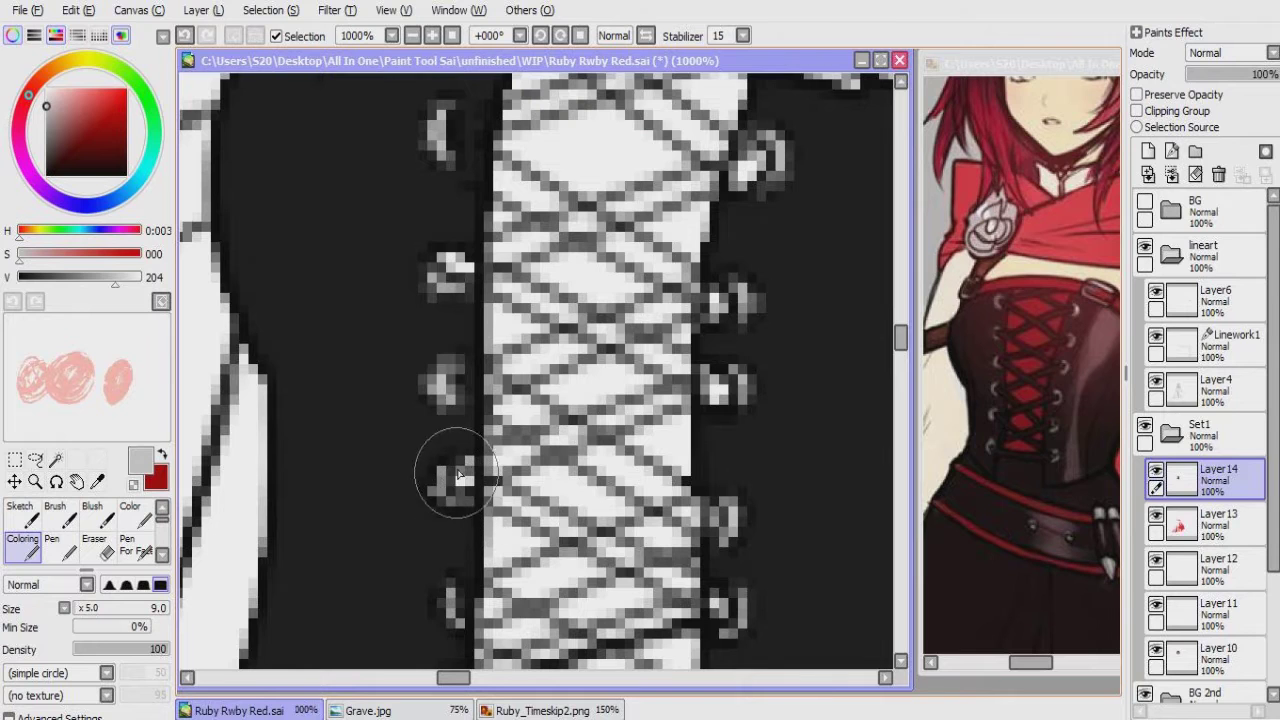
pyautogui.hscroll(3, 500, 460)
pyautogui.scroll(3, 543, 400)
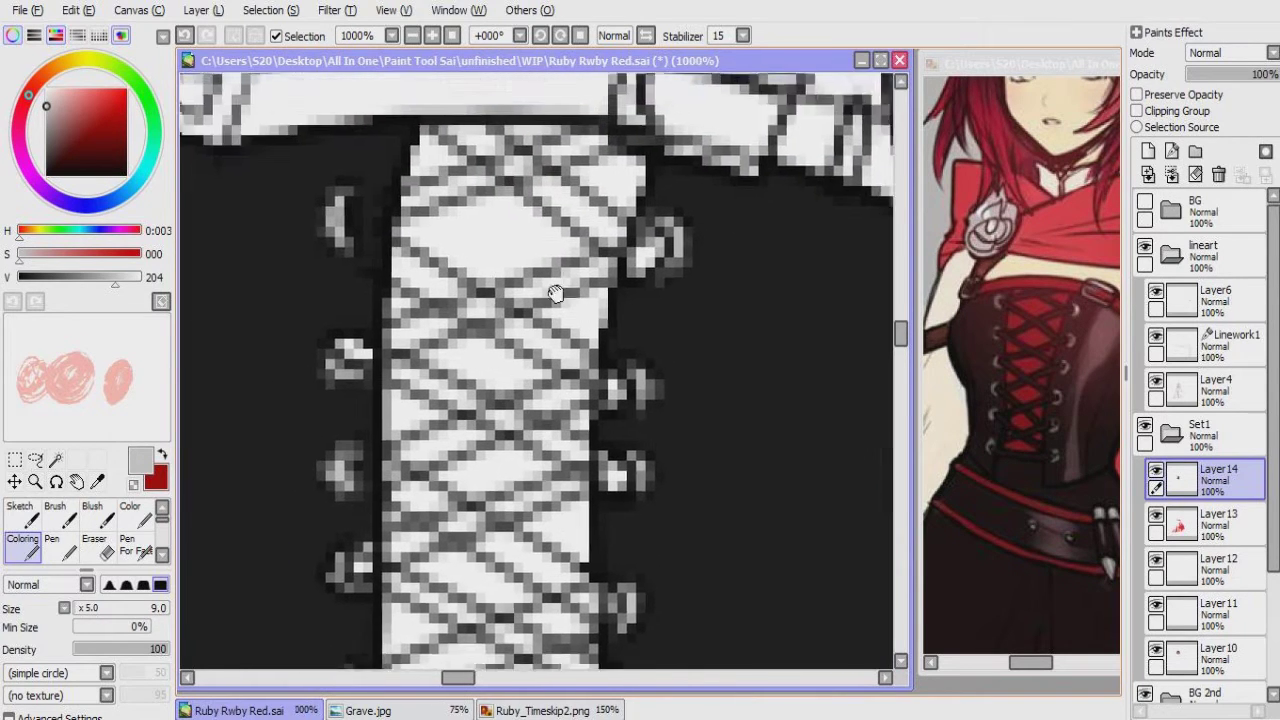
pyautogui.hscroll(-2, 503, 272)
pyautogui.scroll(2, 520, 400)
# Step: Retrace the corset's crossed lace outlines in black on Layer4 with the Pen at size 16
pyautogui.click(1213, 408)
pyautogui.press('n')
pyautogui.scroll(-3, 490, 396)
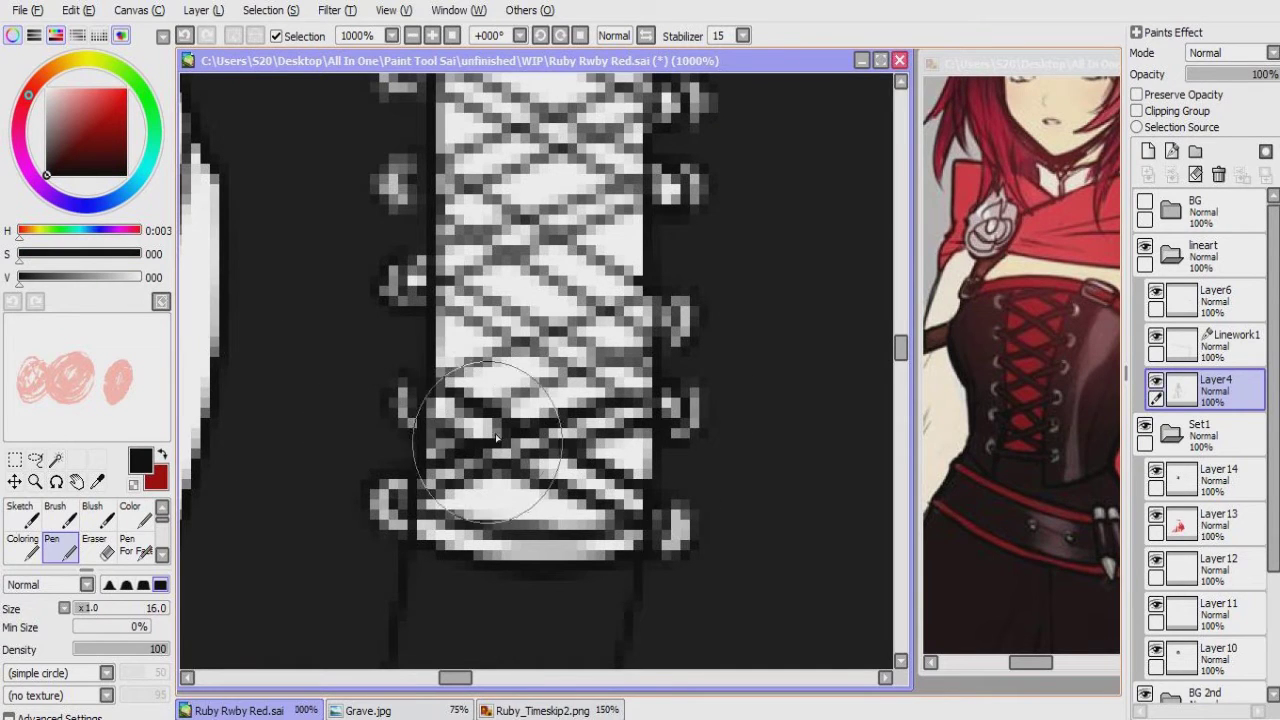
pyautogui.scroll(3, 570, 393)
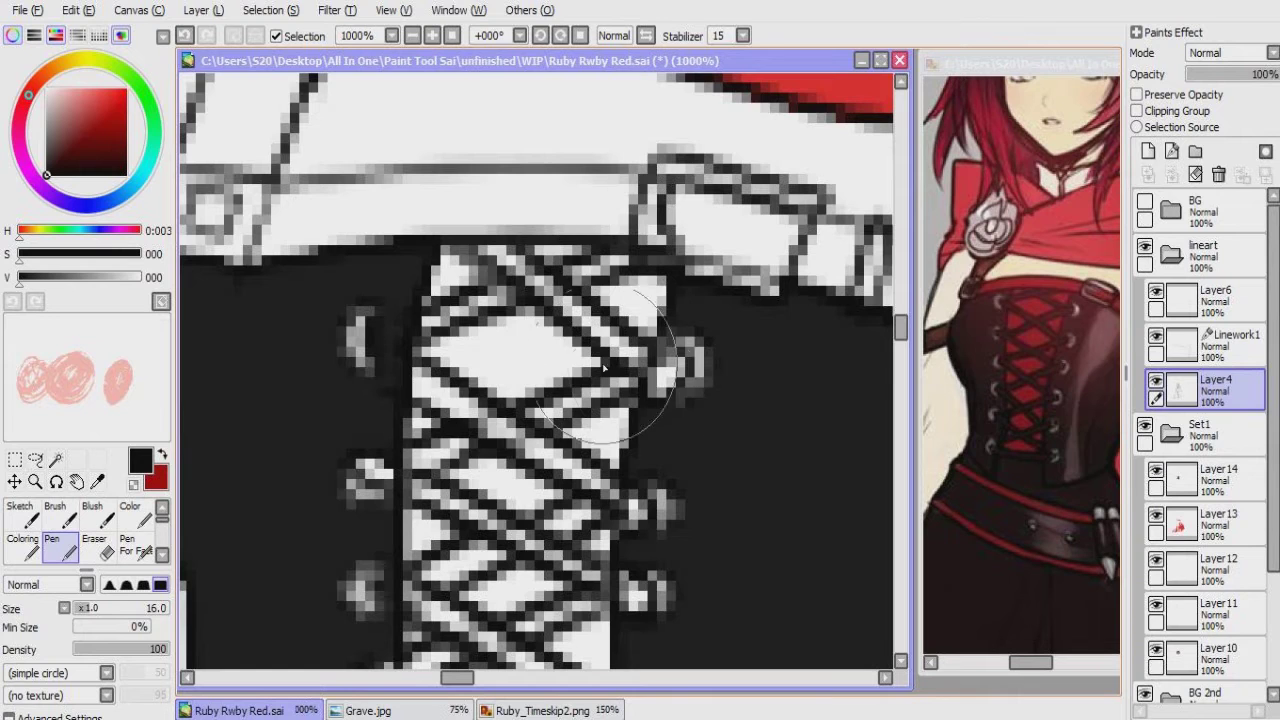
# Step: Select the upper and middle gaps between the corset laces on Layer4 with the Magic Wand
pyautogui.press('w')
pyautogui.click(447, 273)
pyautogui.click(560, 255)
pyautogui.click(520, 350)
pyautogui.scroll(-2, 552, 380)
pyautogui.click(420, 355)
pyautogui.scroll(-2, 450, 375)
pyautogui.click(585, 360)
pyautogui.hscroll(2, 486, 412)
pyautogui.click(486, 412)
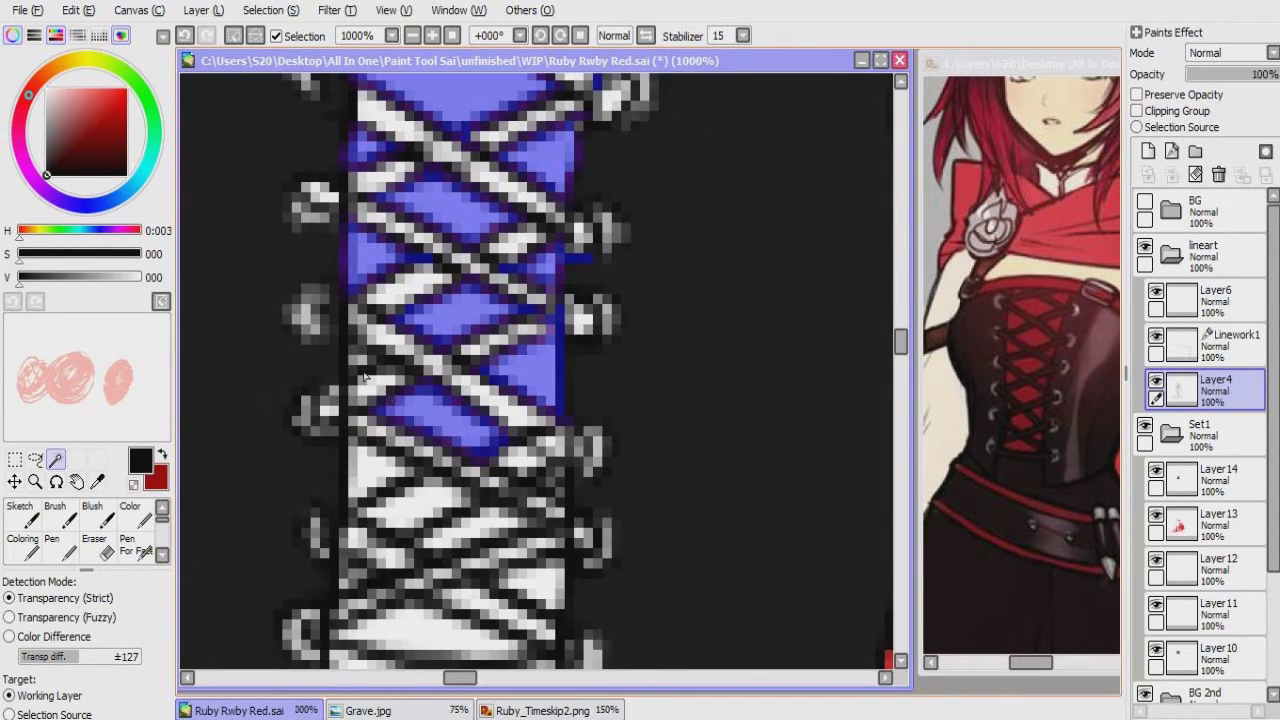
# Step: Add the lowest gaps between the laces to the selection, undoing any selection that spills onto the surrounding corset
pyautogui.scroll(-2, 519, 366)
pyautogui.scroll(-2, 371, 388)
pyautogui.click(405, 435)
pyautogui.hotkey('ctrl', 'z')
pyautogui.hscroll(-1, 405, 435)
pyautogui.scroll(1, 395, 447)
pyautogui.click(395, 447)
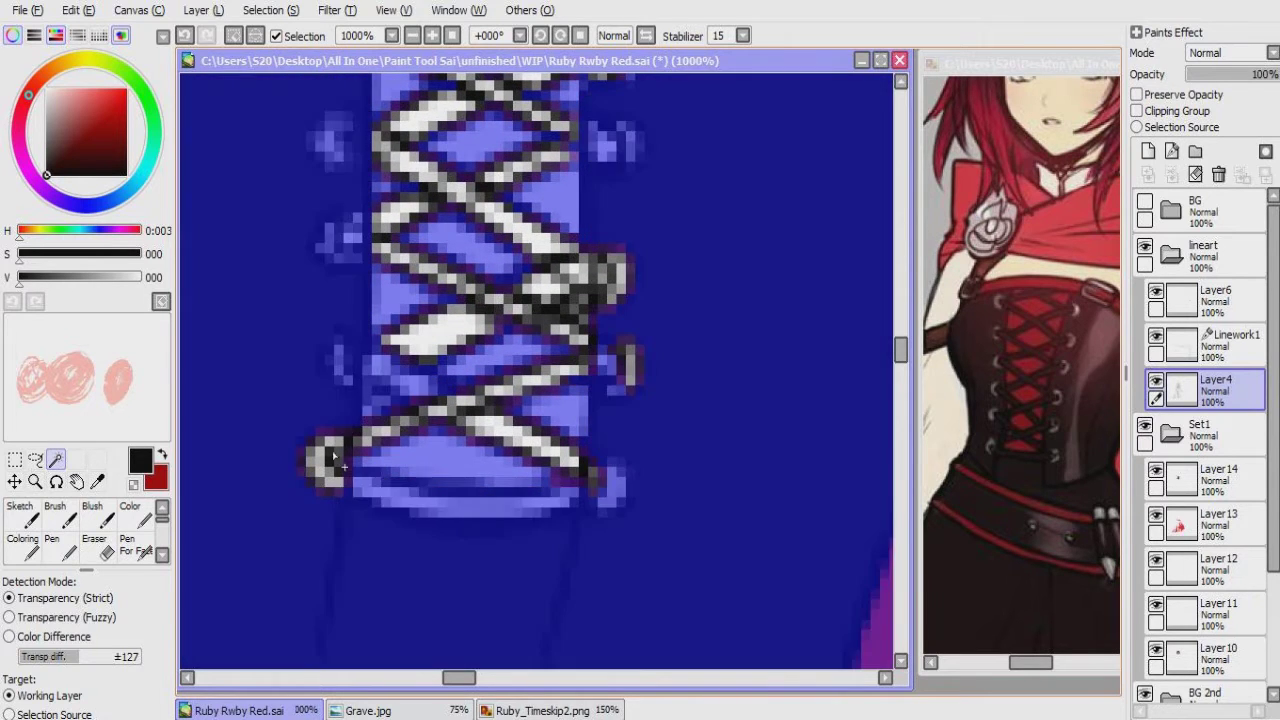
pyautogui.hotkey('ctrl', 'z')
pyautogui.scroll(-6, 466, 343)
pyautogui.moveTo(532, 306); pyautogui.dragTo(507, 382)
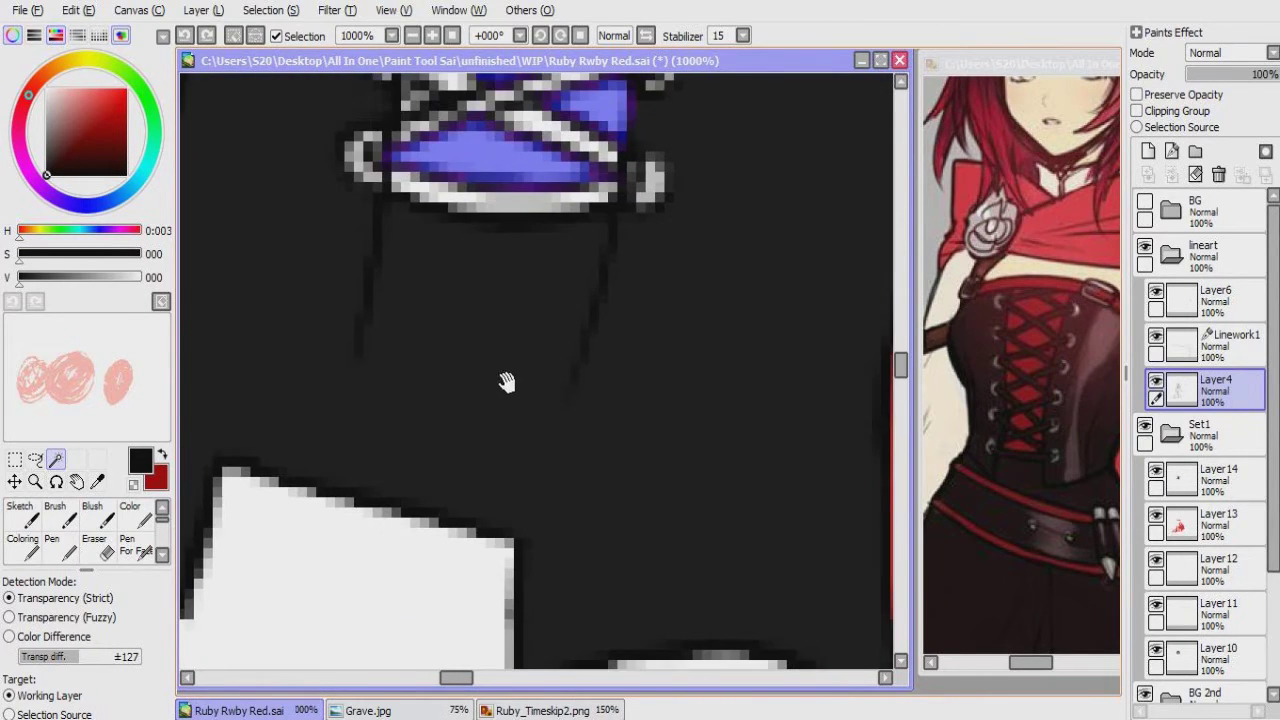
# Step: Fill the selected gaps between the corset laces with dark red on Layer14 using the Coloring brush
pyautogui.scroll(2, 508, 332)
pyautogui.click(1205, 480)
pyautogui.scroll(1, 826, 346)
pyautogui.click(22, 545)
pyautogui.press('x')
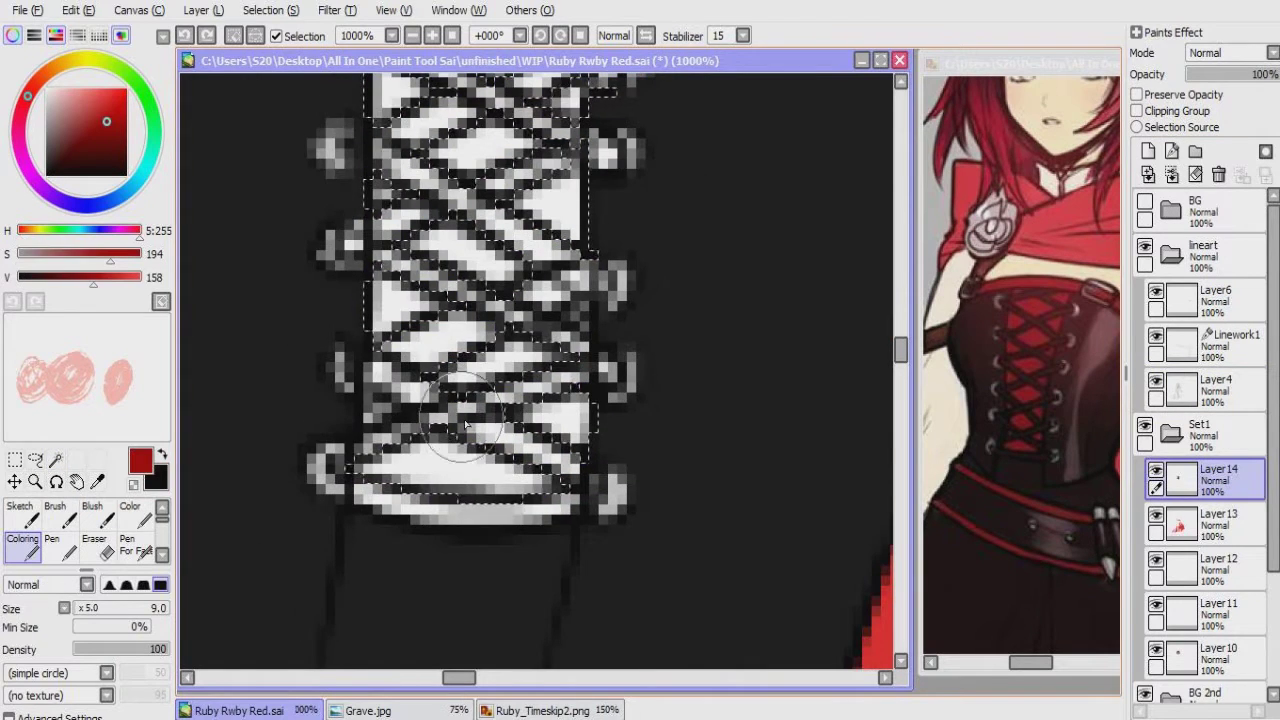
pyautogui.press('-')
pyautogui.press('-')
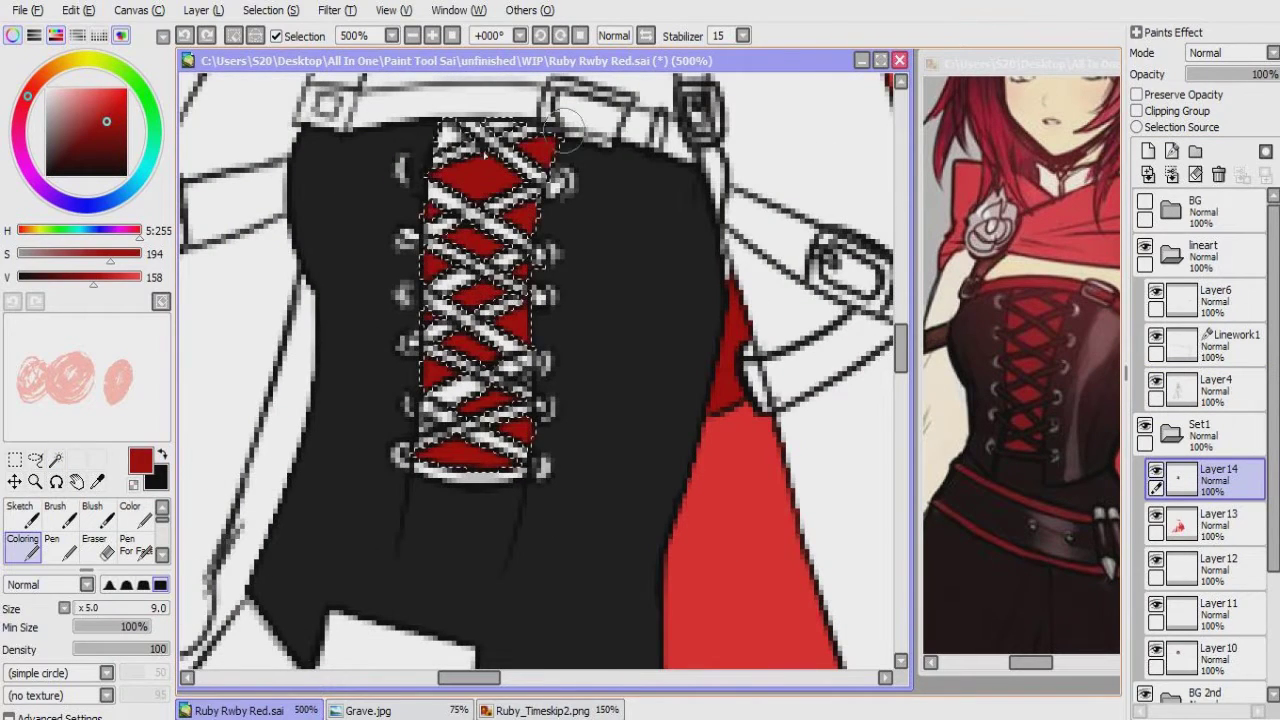
pyautogui.scroll(3, 562, 423)
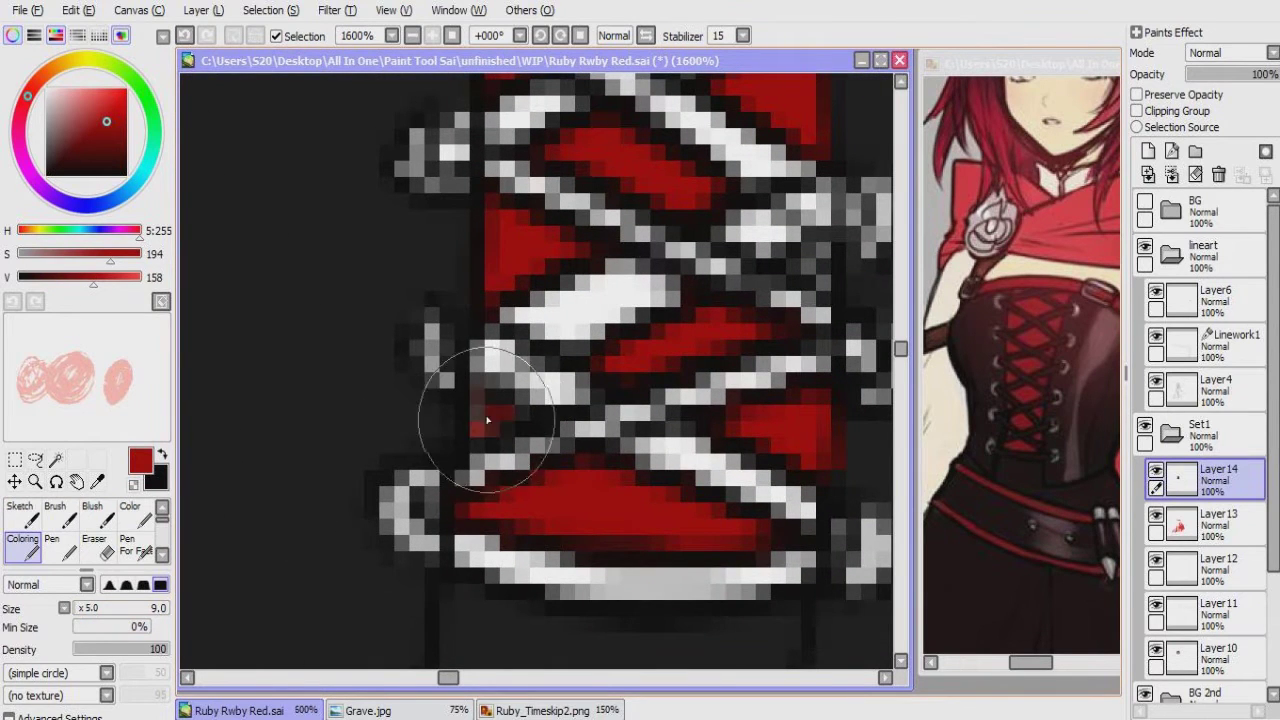
pyautogui.moveTo(697, 452); pyautogui.dragTo(607, 450)
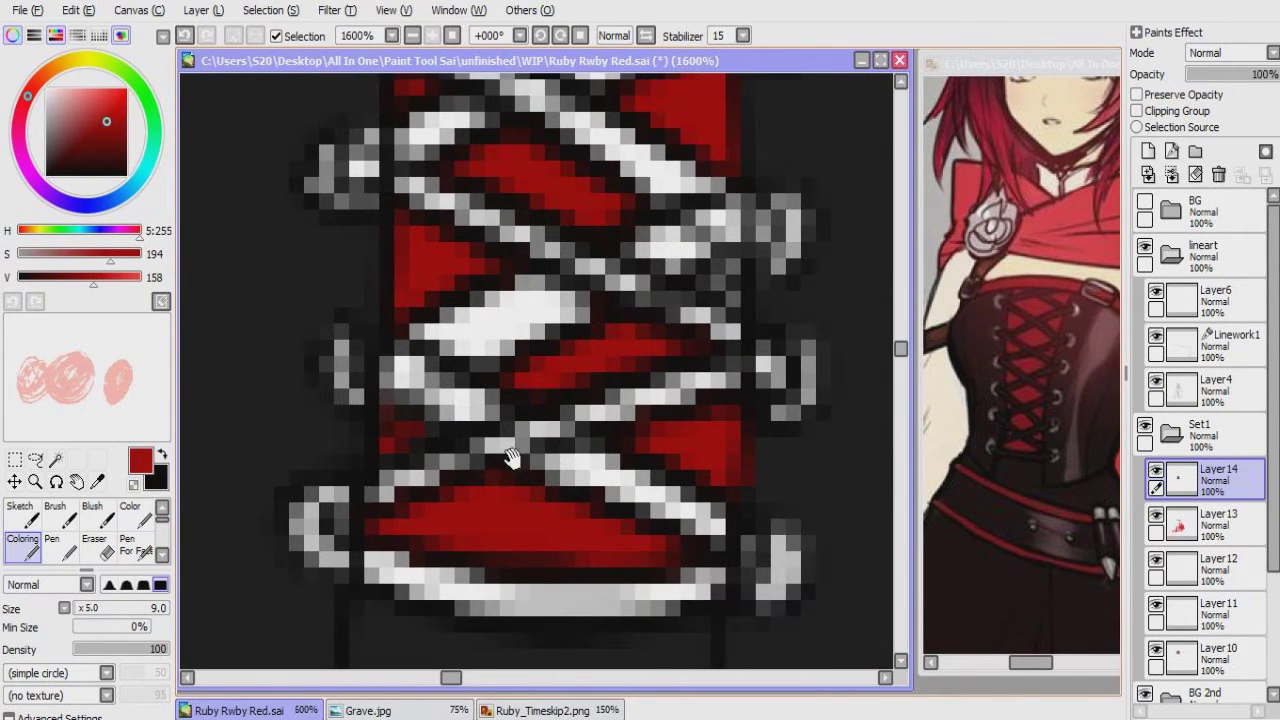
# Step: Select the crossed corset laces on Layer4 with the Magic Wand, working up from the lowest lace
pyautogui.moveTo(512, 458); pyautogui.dragTo(472, 378)
pyautogui.click(1205, 390)
pyautogui.click(56, 459)
pyautogui.click(400, 412)
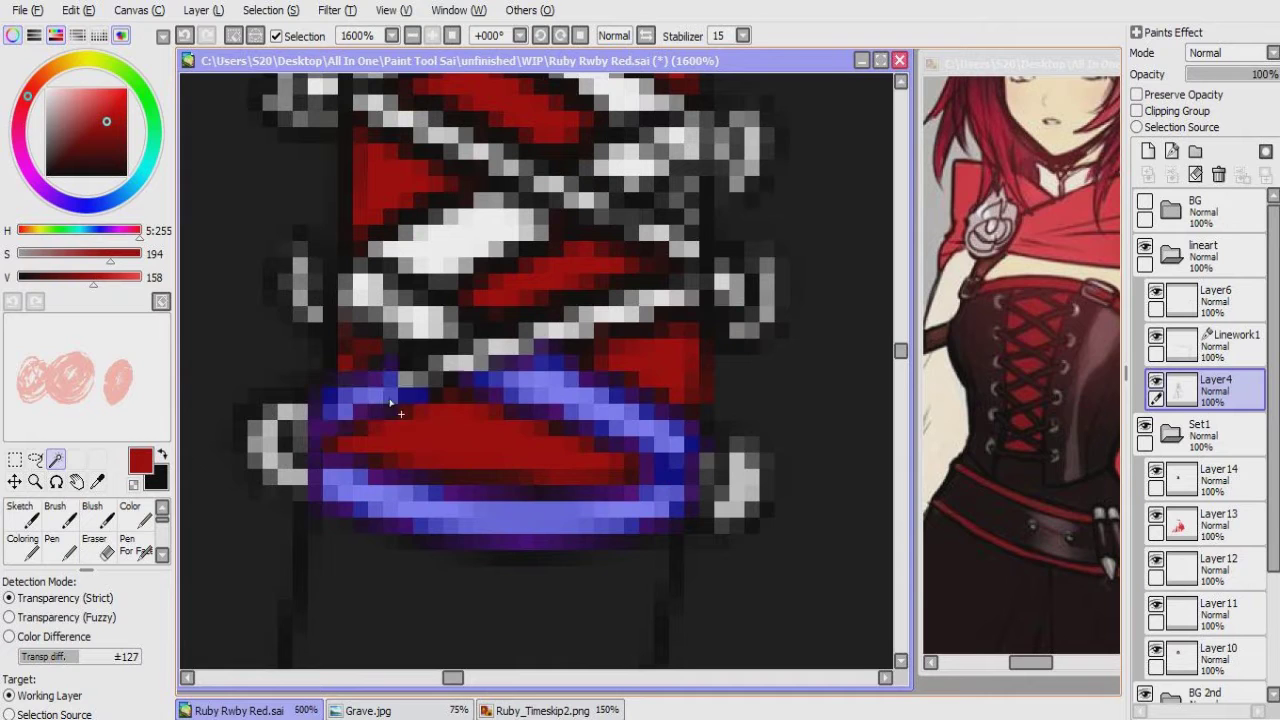
pyautogui.moveTo(510, 235); pyautogui.dragTo(450, 330)
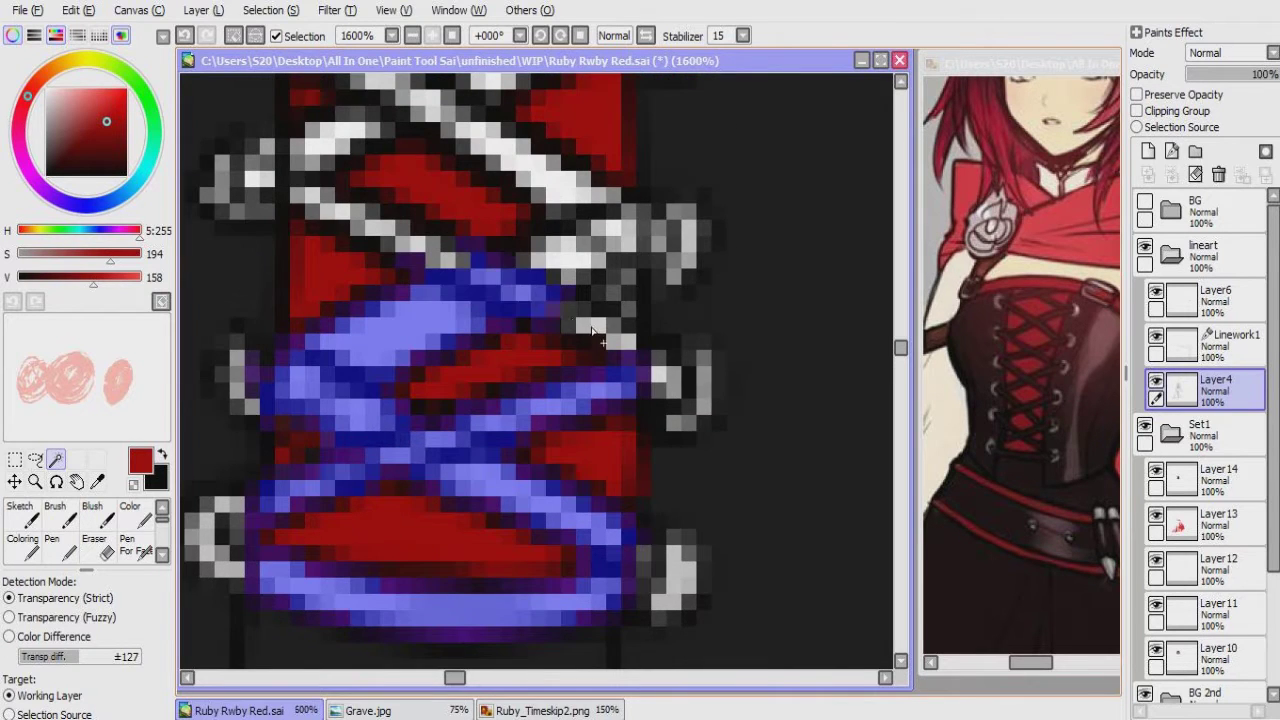
pyautogui.moveTo(417, 253); pyautogui.dragTo(497, 318)
# Step: Colour the selected corset laces near-black (V 12) on Layer14 with the Coloring brush at full minimum size
pyautogui.scroll(-3, 405, 232)
pyautogui.click(22, 545)
pyautogui.press('x')
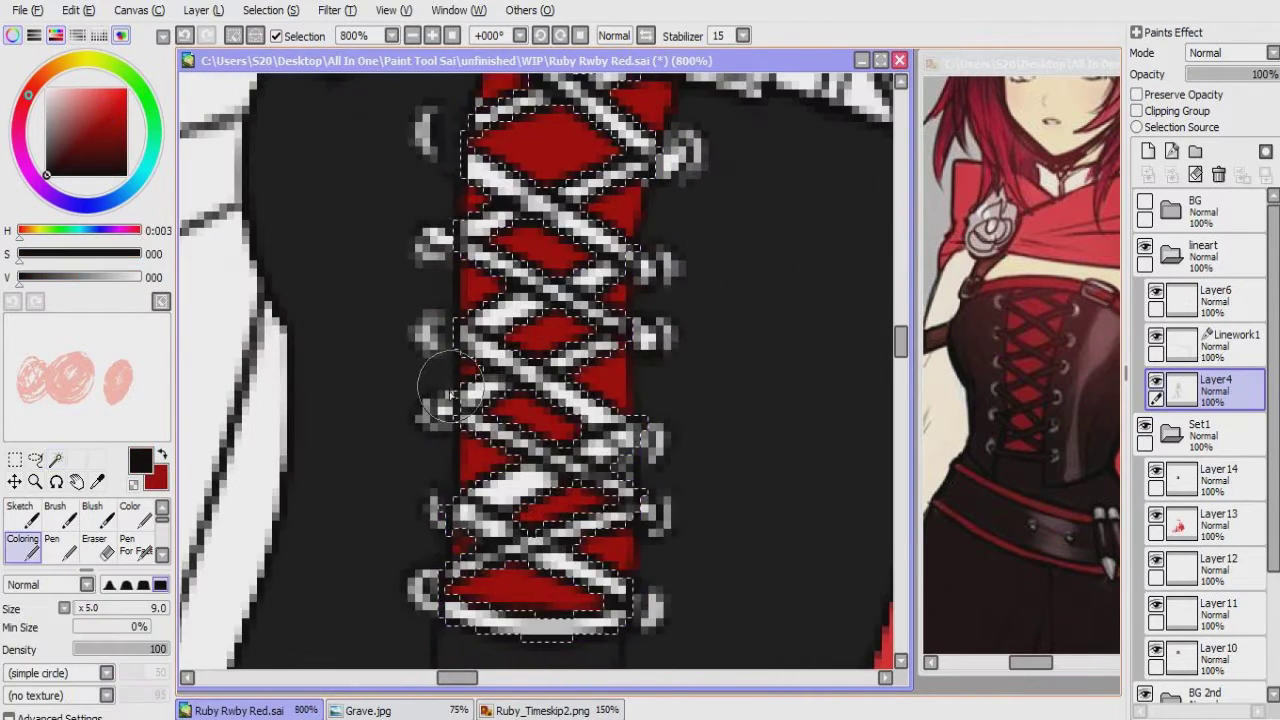
pyautogui.click(1205, 478)
pyautogui.click(140, 626)
pyautogui.moveTo(510, 620)
pyautogui.mouseDown()
pyautogui.moveTo(540, 540)
pyautogui.moveTo(580, 100)
pyautogui.mouseUp()
pyautogui.moveTo(575, 200); pyautogui.dragTo(575, 383)
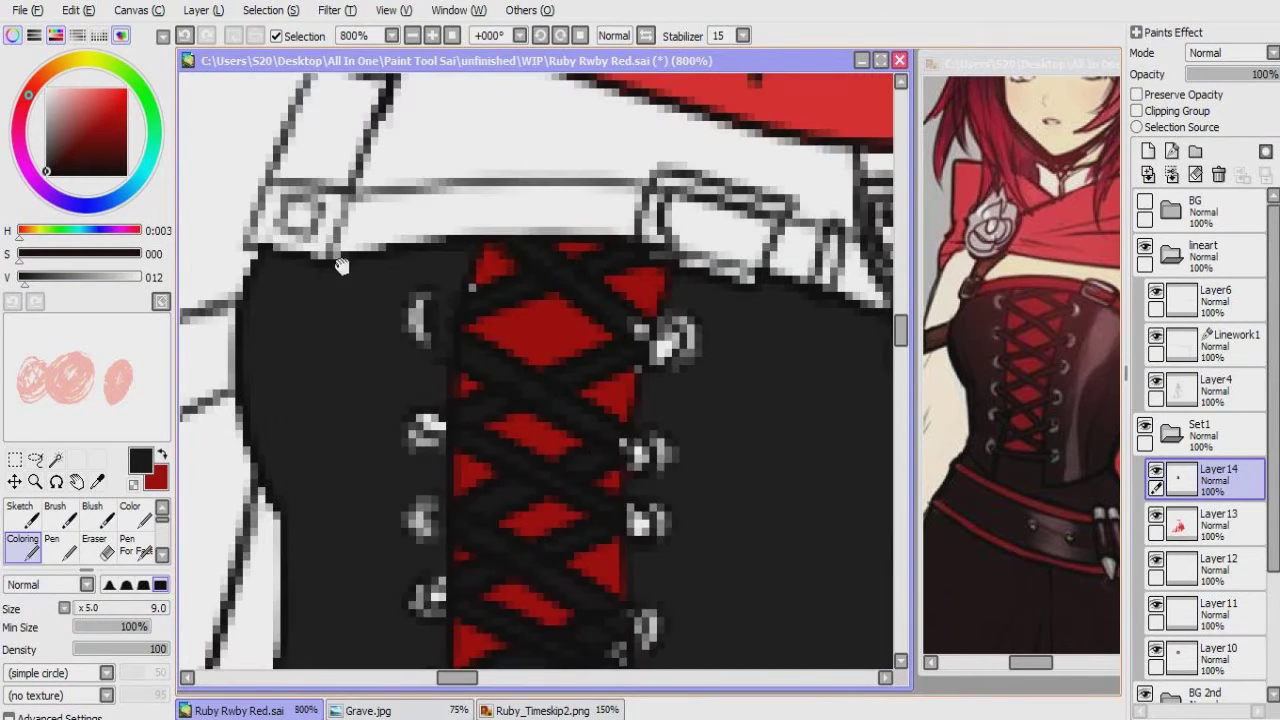
# Step: Reselect the corset body on Layer4 and repaint it near-black (V 12) on Layer14, enlarging the brush to 80
pyautogui.scroll(-5, 331, 283)
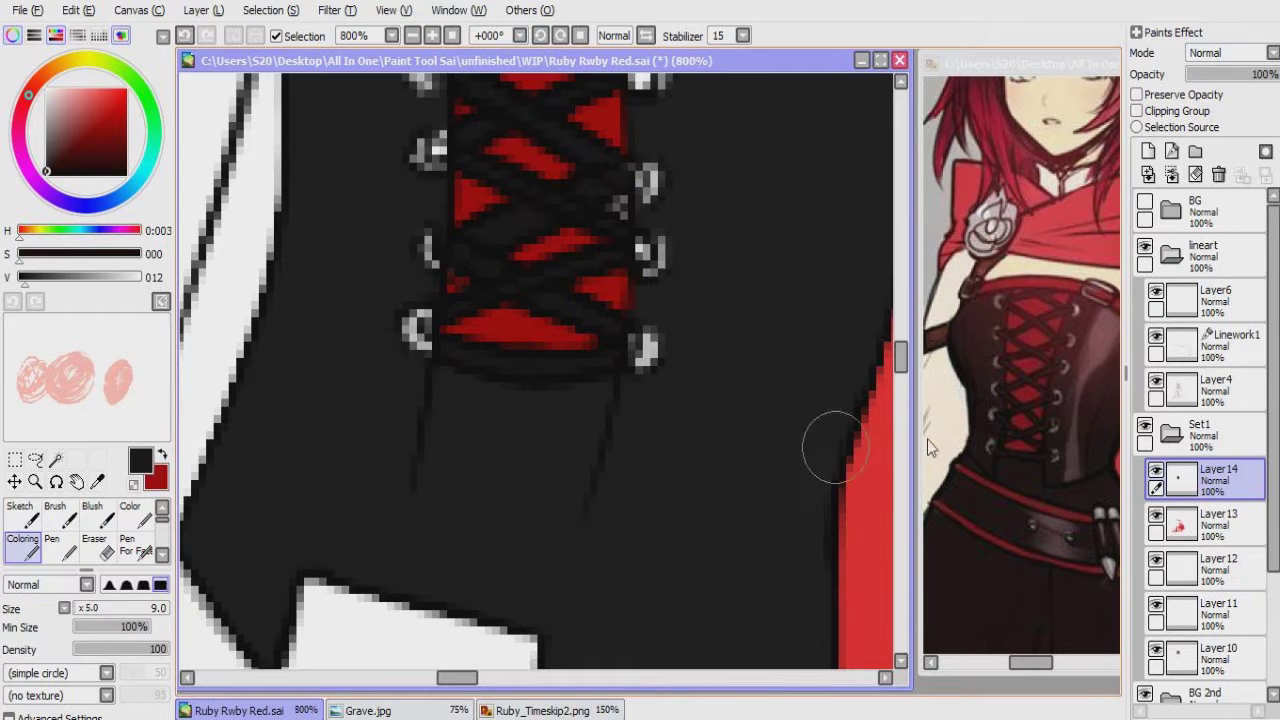
pyautogui.press('w')
pyautogui.hotkey('ctrl', 'd')
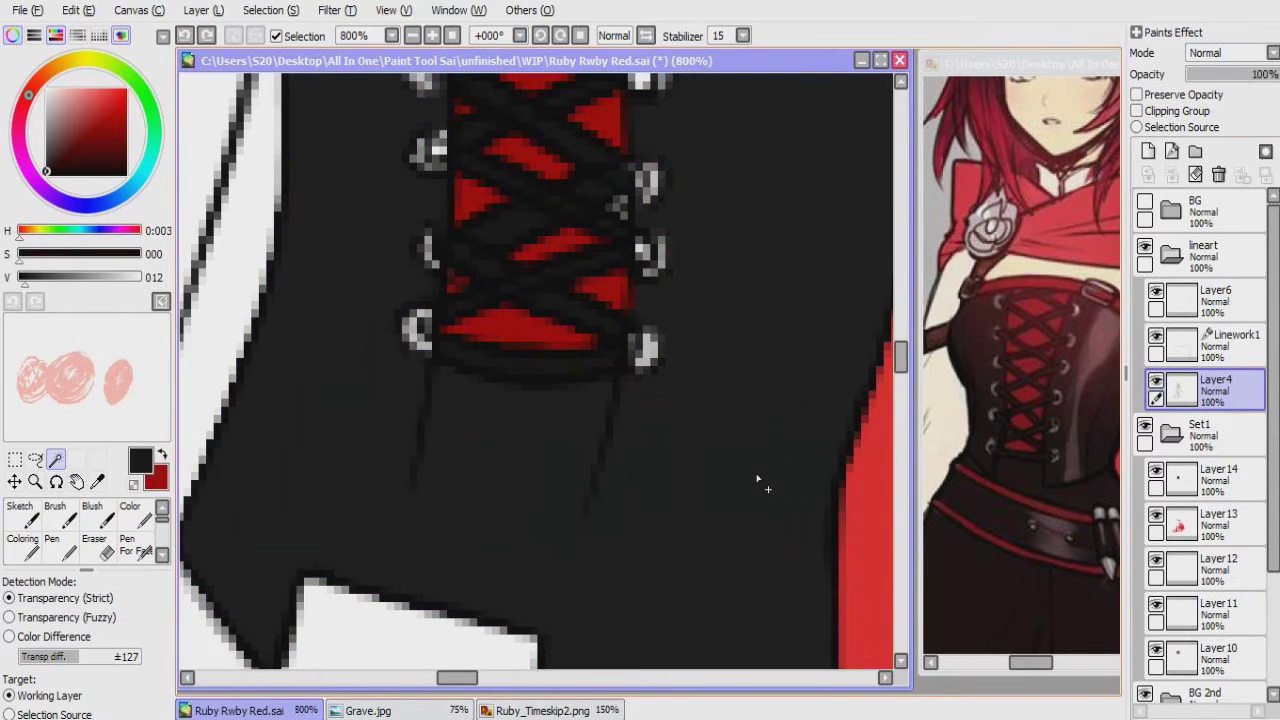
pyautogui.click(757, 484)
pyautogui.press('b')
pyautogui.moveTo(270, 420); pyautogui.dragTo(645, 308)
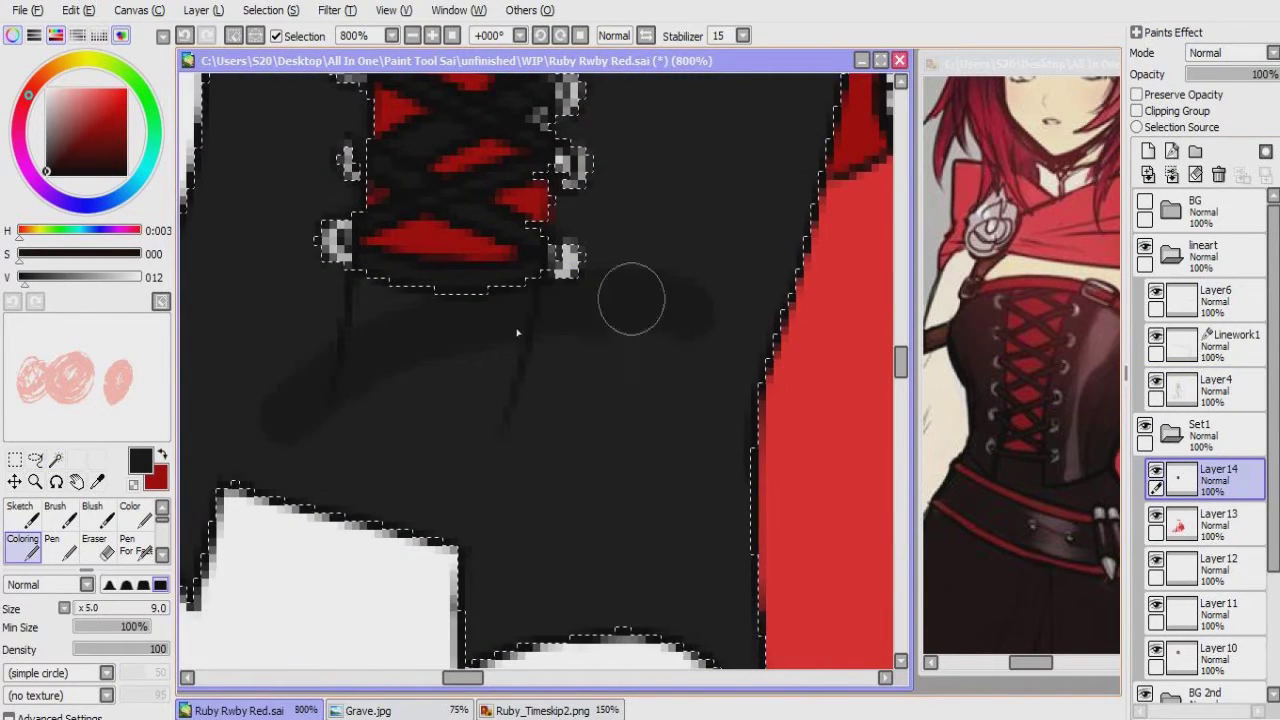
pyautogui.scroll(-2, 645, 308)
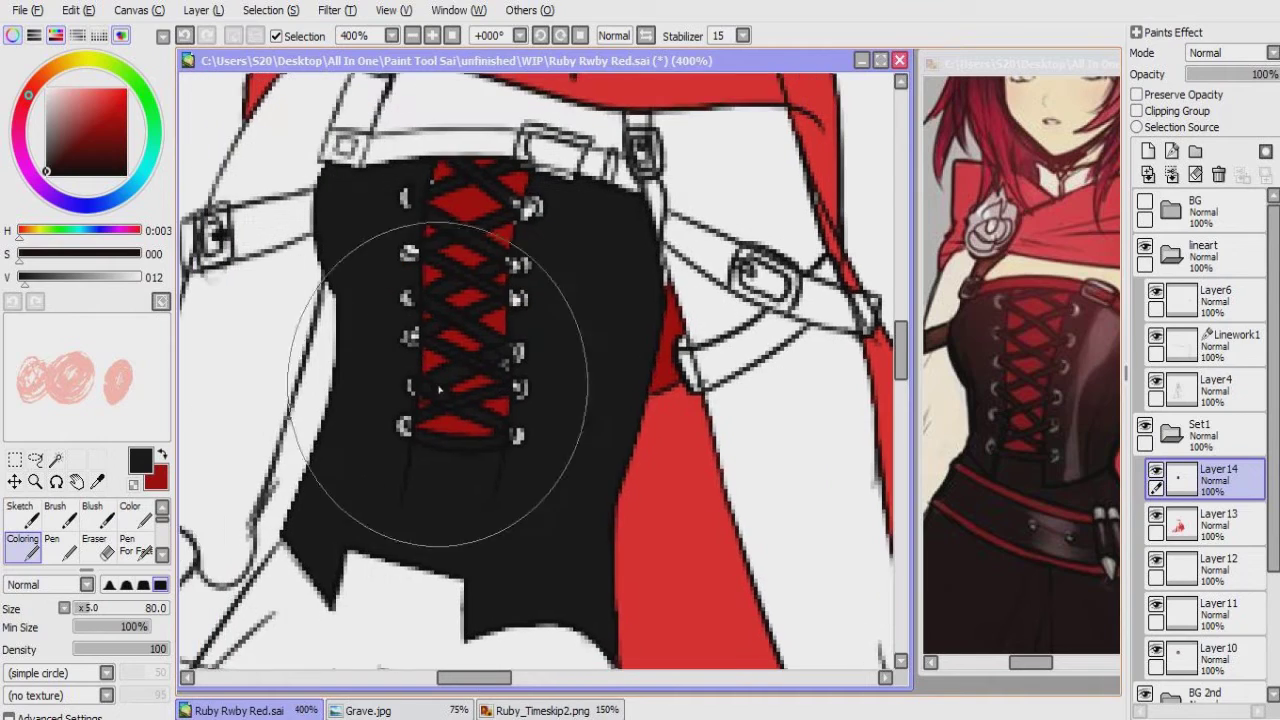
pyautogui.scroll(4, 400, 370)
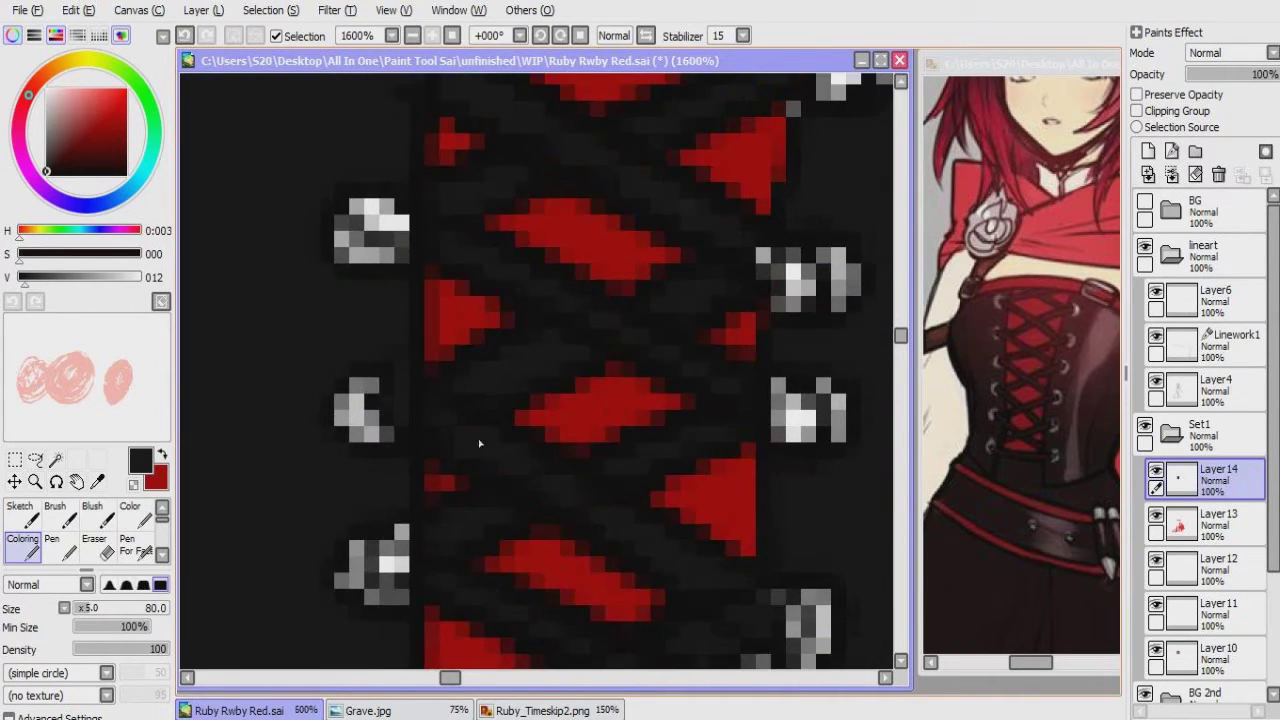
# Step: Check the skirt in the reference image and select the skirt on Layer4 with the Magic Wand
pyautogui.scroll(-10, 477, 443)
pyautogui.scroll(5, 625, 430)
pyautogui.scroll(3, 994, 375)
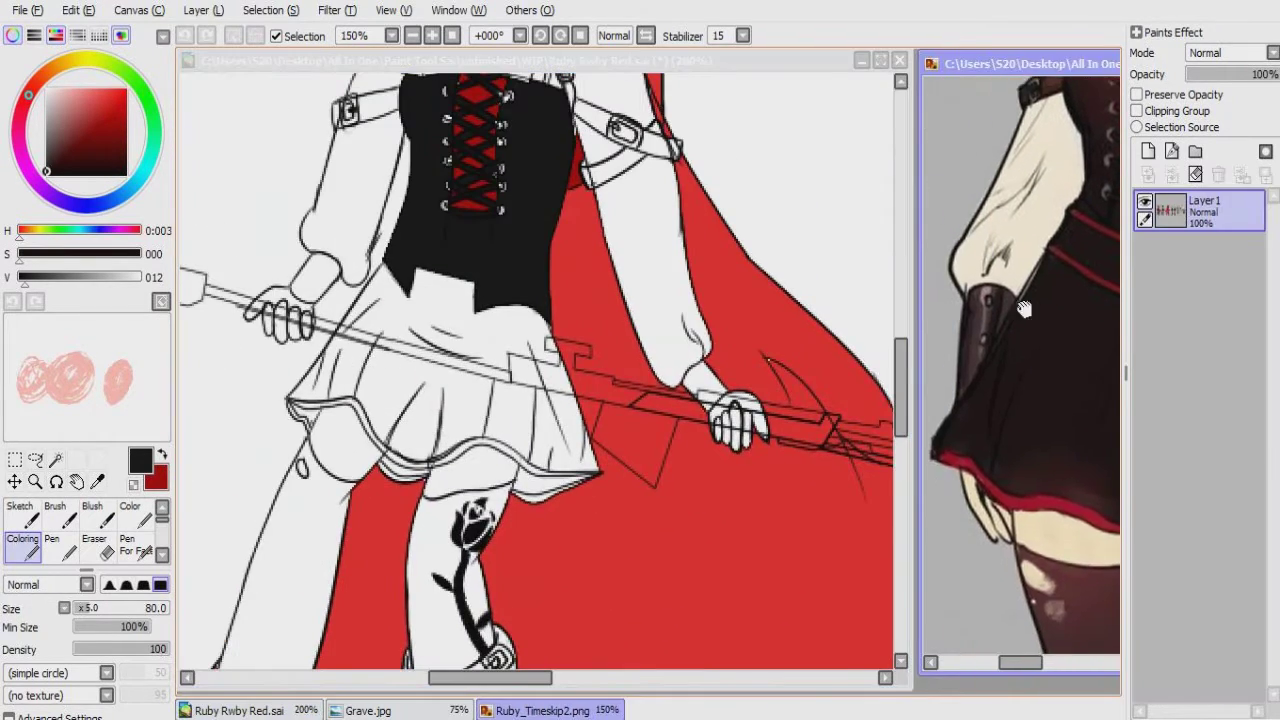
pyautogui.click(1205, 390)
pyautogui.scroll(3, 430, 457)
pyautogui.click(55, 459)
pyautogui.click(509, 377)
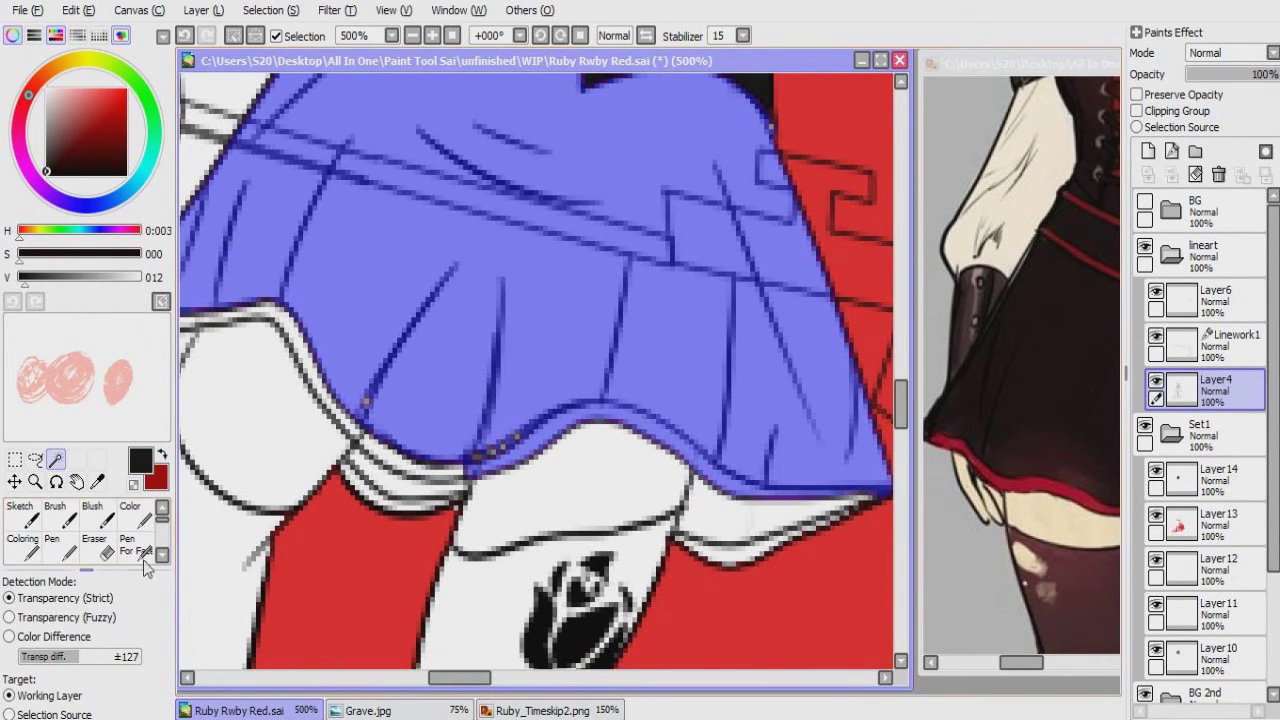
# Step: Remove the skirt's hem trim band from the selection with the Deselect brush
pyautogui.click(60, 545)
pyautogui.doubleClick(60, 545)
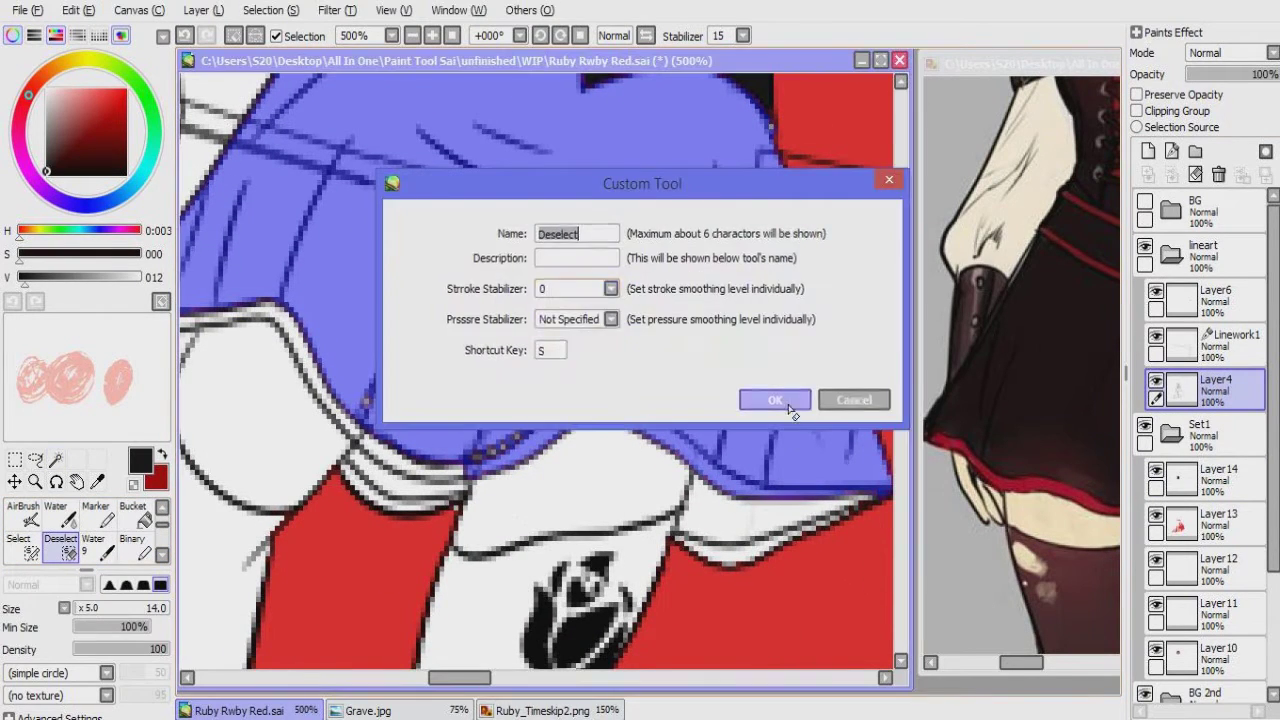
pyautogui.click(766, 400)
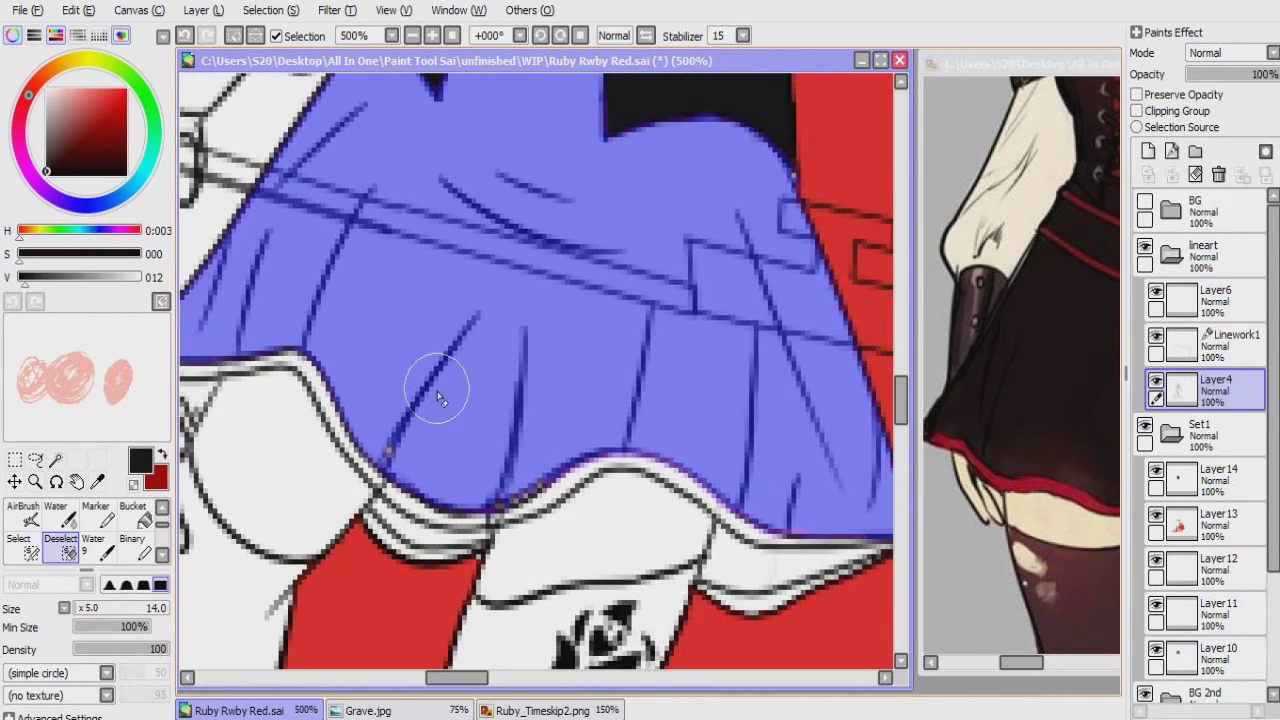
# Step: Fill the selected skirt with near-black (V 12) on a new layer above Layer14 using the Coloring brush
pyautogui.press('b')
pyautogui.moveTo(445, 356)
pyautogui.mouseDown()
pyautogui.moveTo(445, 456)
pyautogui.moveTo(330, 380)
pyautogui.moveTo(749, 429)
pyautogui.moveTo(583, 471)
pyautogui.moveTo(823, 481)
pyautogui.mouseUp()
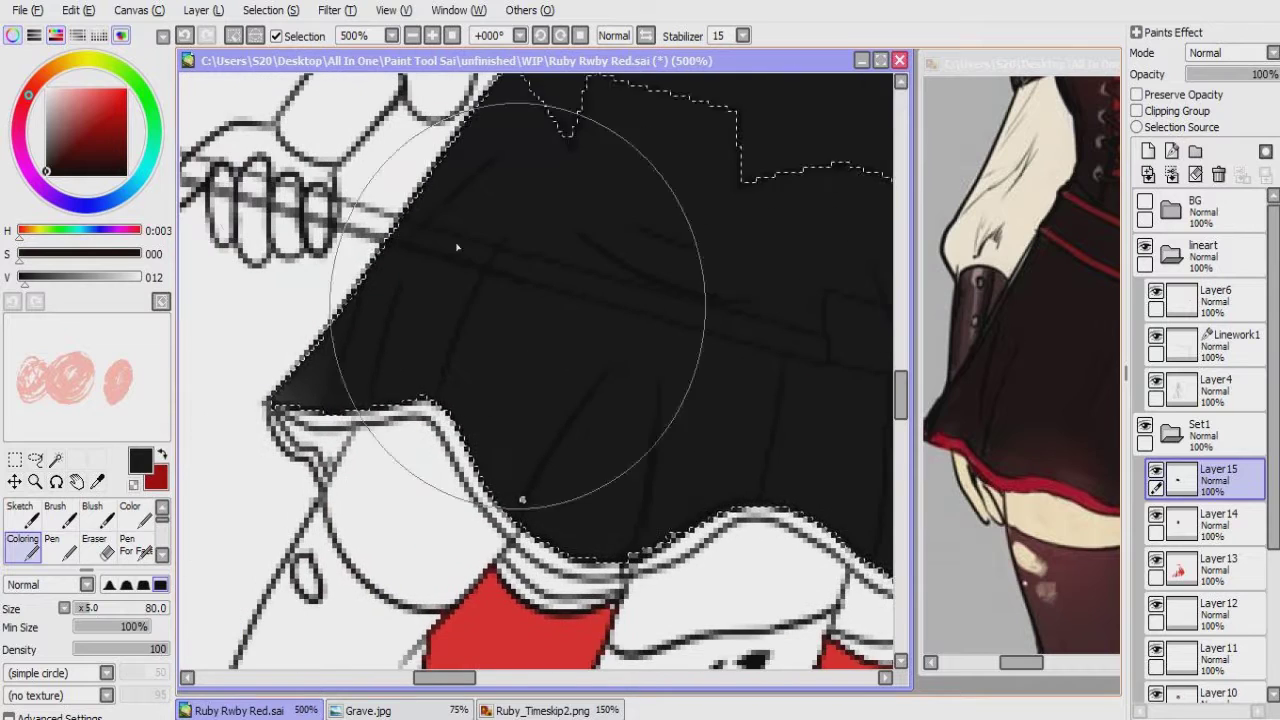
# Step: Clear the skirt selection and select the skirt's underside areas on Layer4 with the Magic Wand
pyautogui.click(233, 38)
pyautogui.press('w')
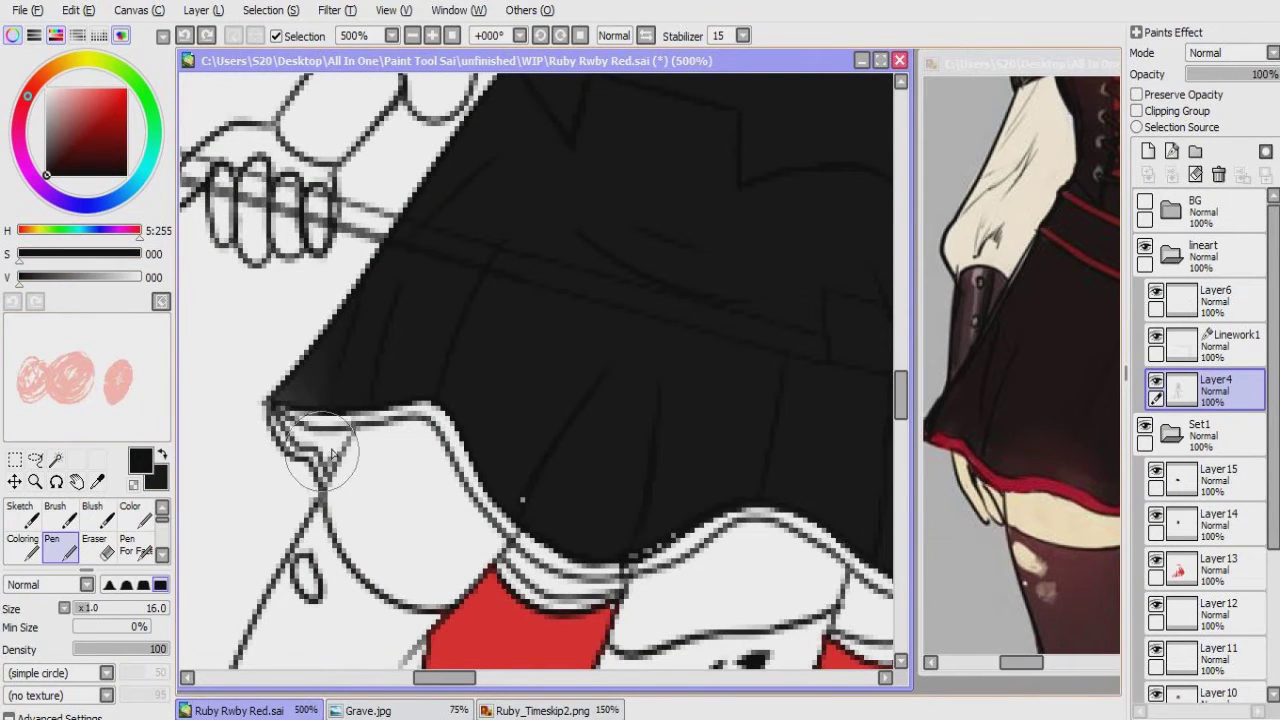
pyautogui.scroll(2, 300, 445)
pyautogui.moveTo(345, 510); pyautogui.dragTo(370, 425)
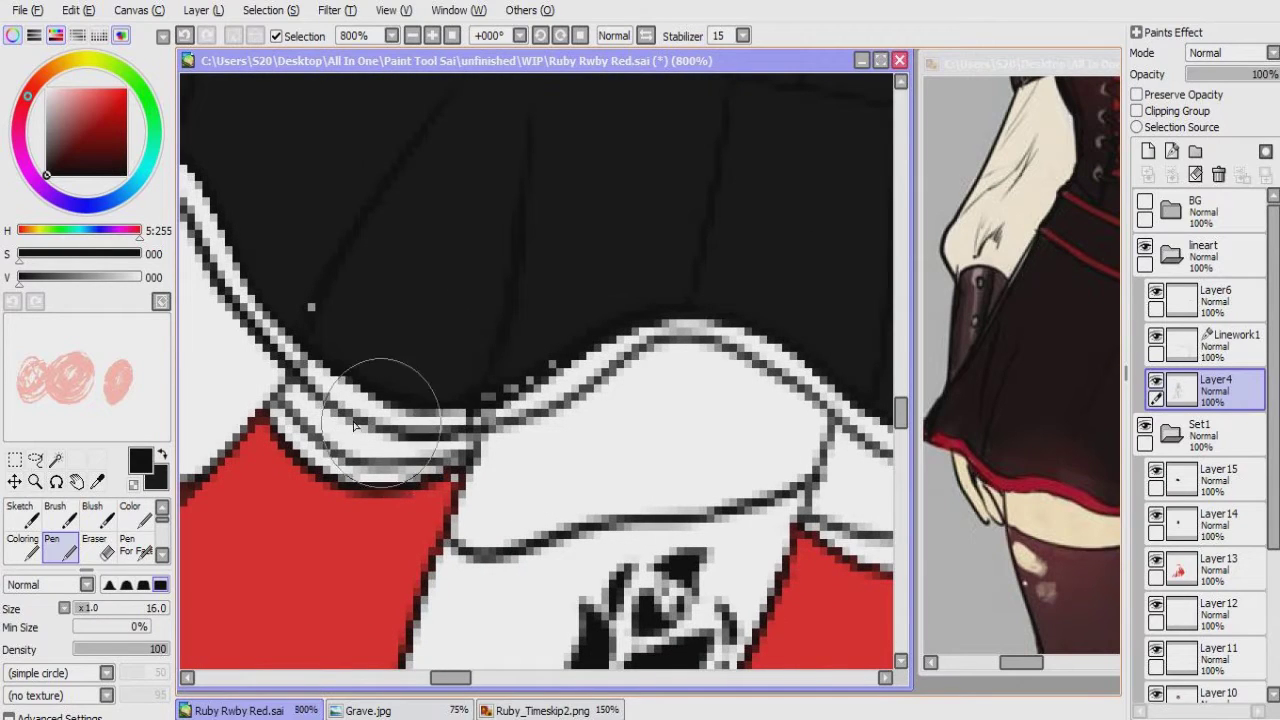
pyautogui.press('w')
pyautogui.click(410, 430)
pyautogui.hotkey('ctrl', 'd')
pyautogui.moveTo(508, 435); pyautogui.dragTo(343, 449)
pyautogui.hscroll(4, 491, 362)
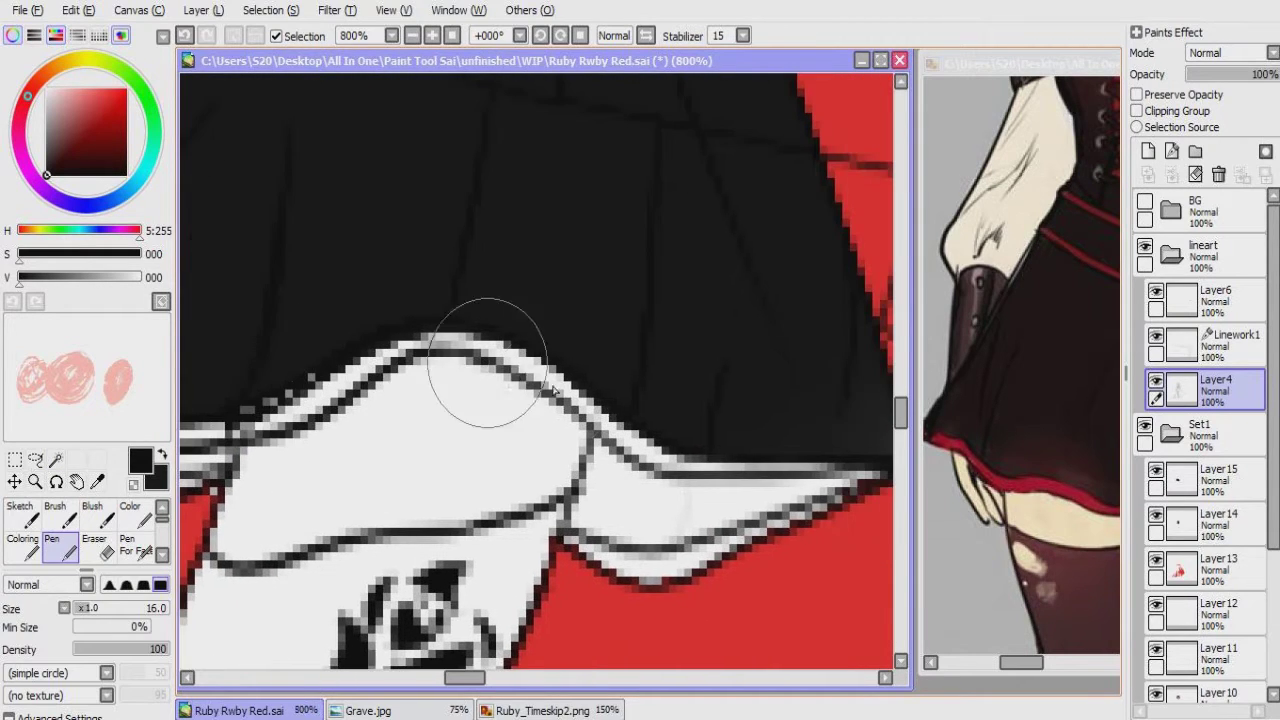
pyautogui.press('w')
pyautogui.click(526, 455)
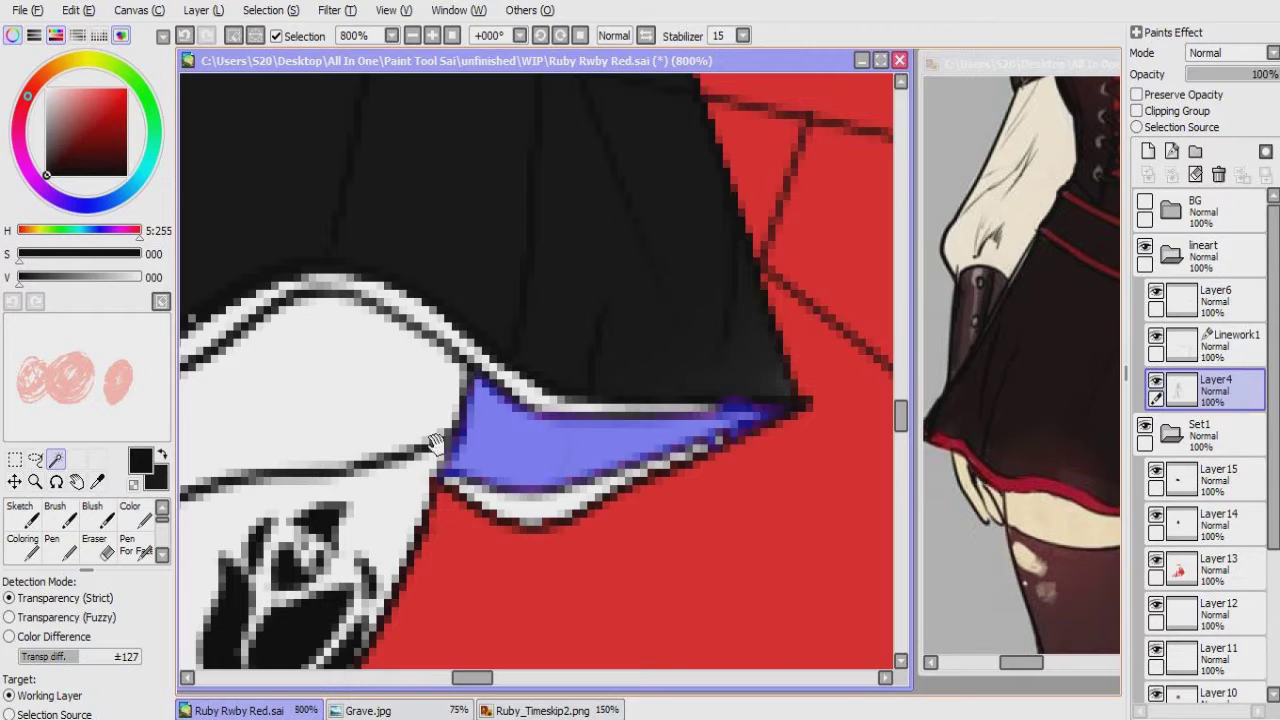
# Step: Fill the selected skirt underside areas with near-black (V 8) on Layer15 using the Coloring brush
pyautogui.scroll(3, 450, 400)
pyautogui.hscroll(-3, 350, 300)
pyautogui.press('b')
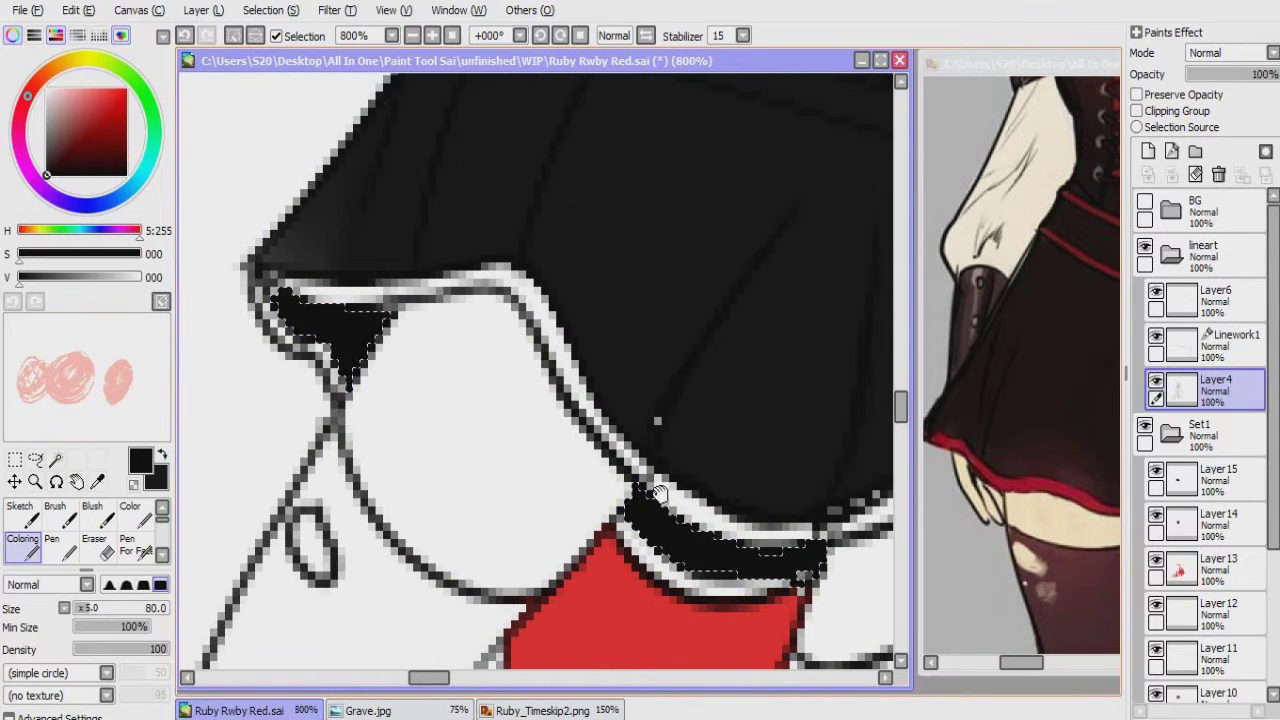
pyautogui.hscroll(3, 500, 400)
pyautogui.scroll(-2, 500, 400)
pyautogui.click(1215, 476)
pyautogui.scroll(-2, 600, 430)
pyautogui.hscroll(-2, 500, 400)
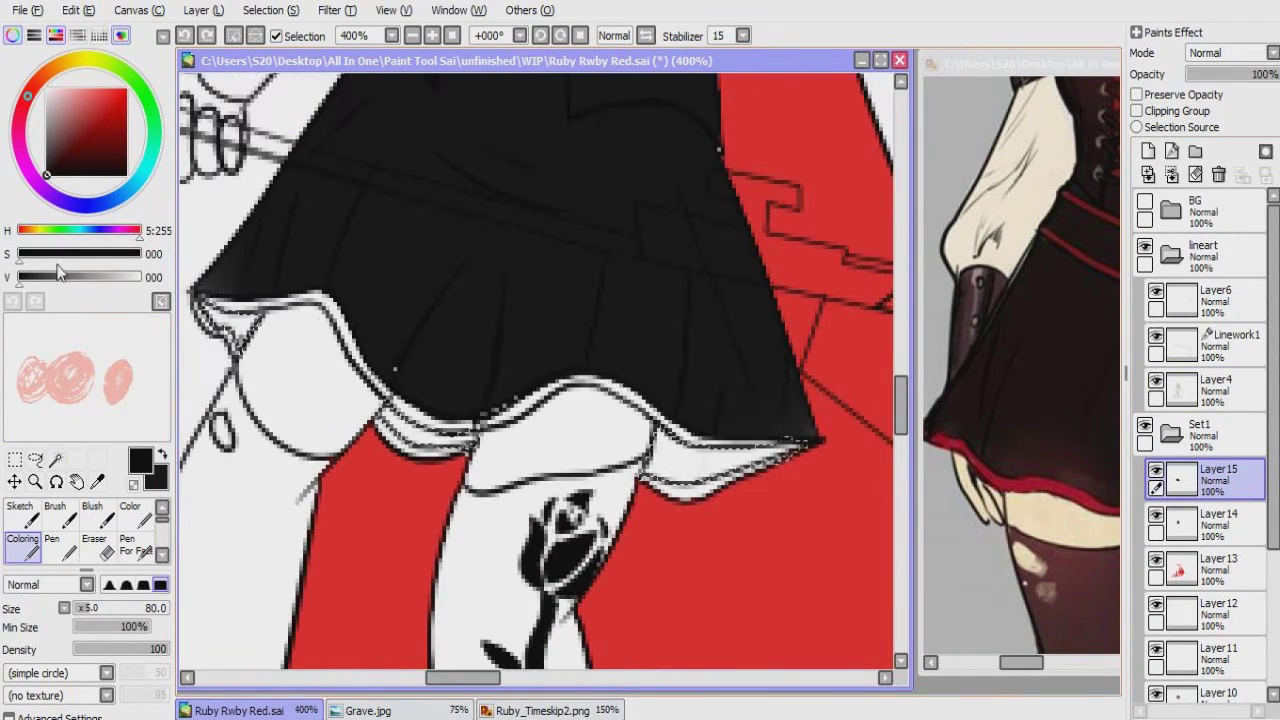
pyautogui.moveTo(283, 320); pyautogui.dragTo(730, 420)
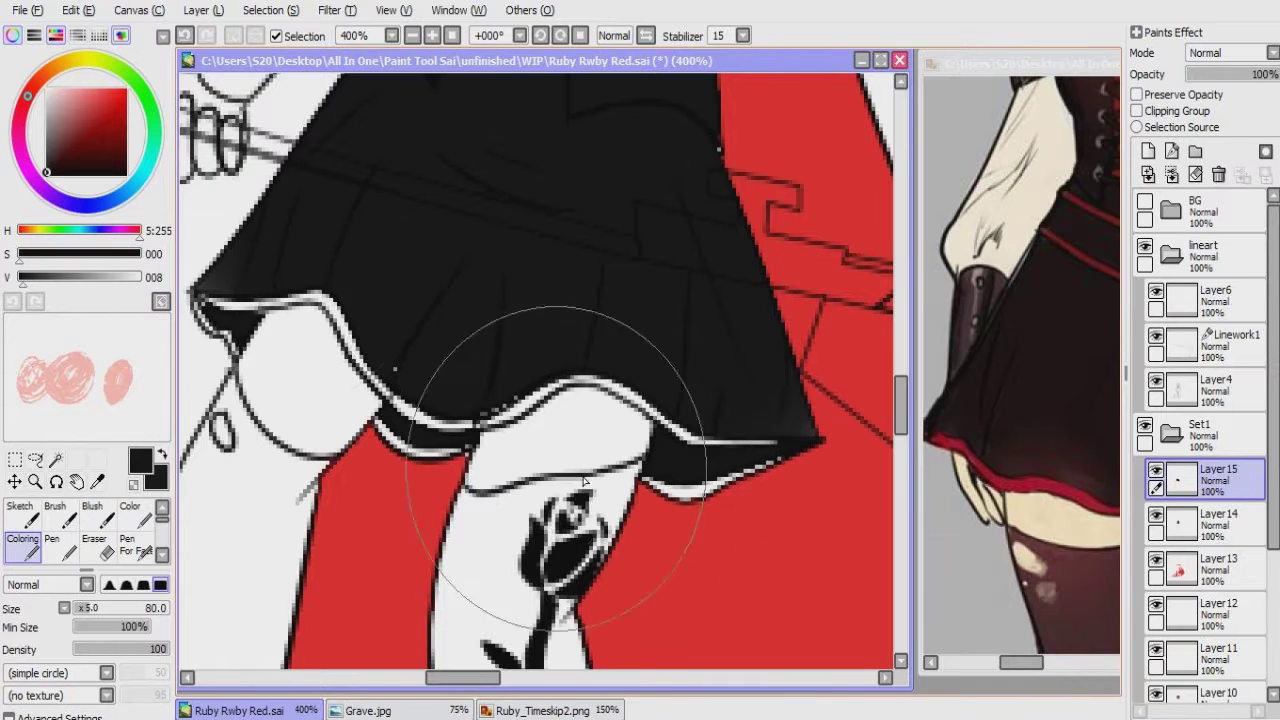
# Step: Compare the skirt with the reference image and sample its dark fabric colour (S 9, V 19)
pyautogui.scroll(3, 1020, 370)
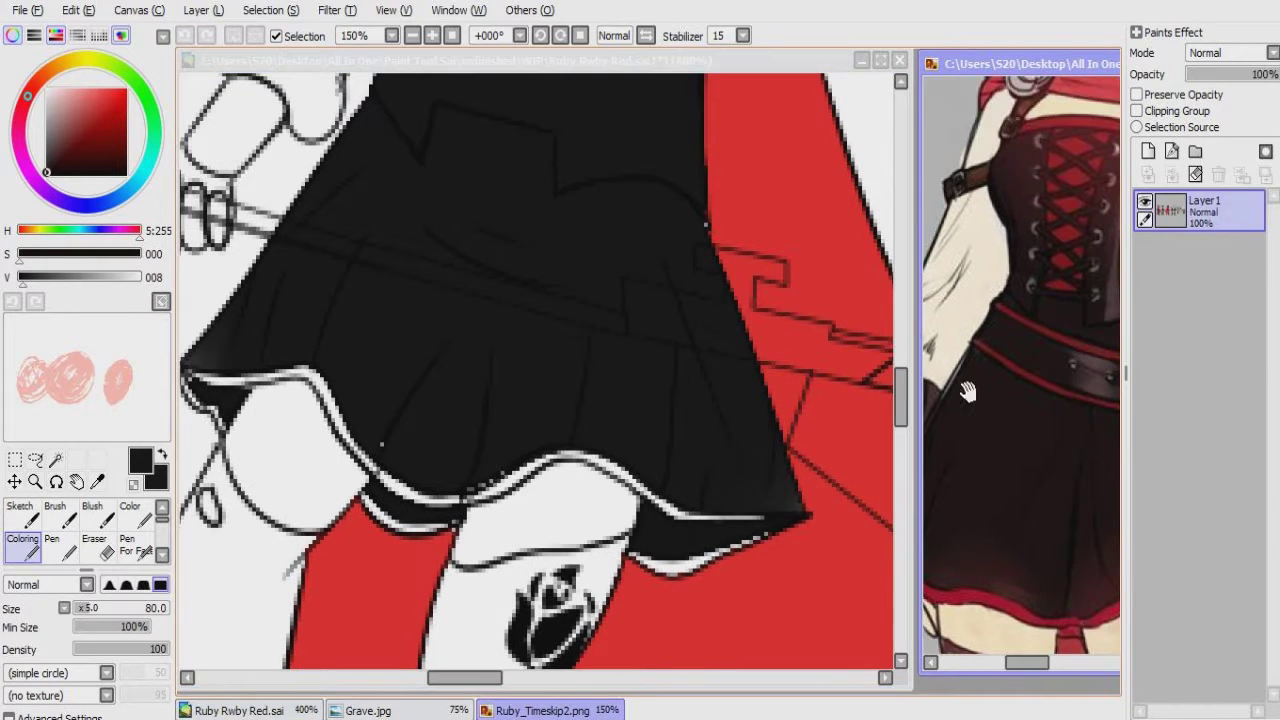
pyautogui.scroll(4, 591, 422)
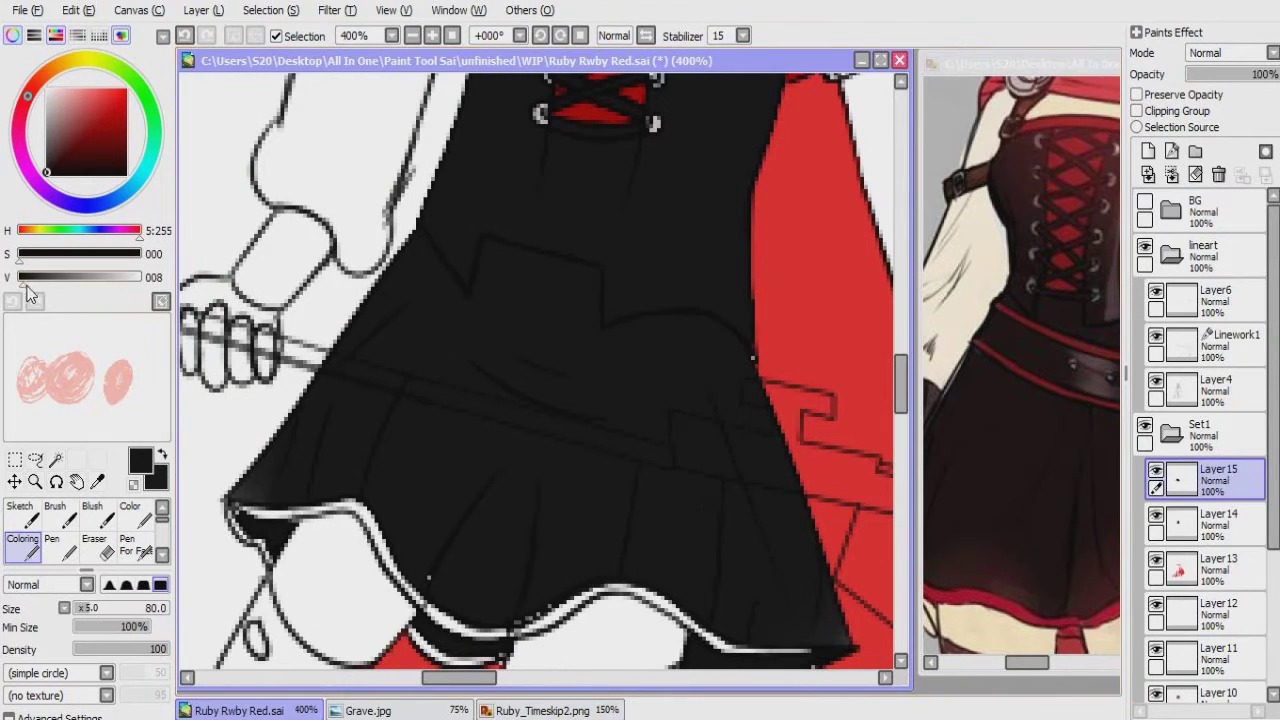
pyautogui.click(1010, 445)
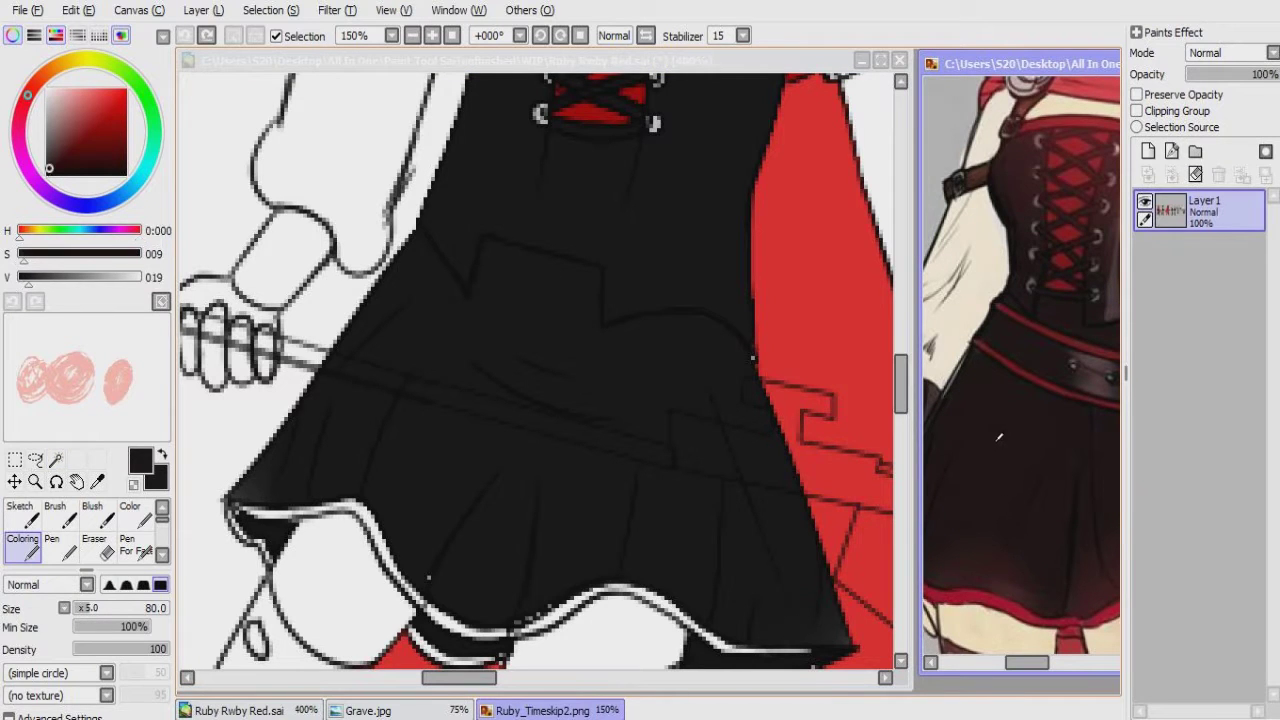
pyautogui.click(613, 416)
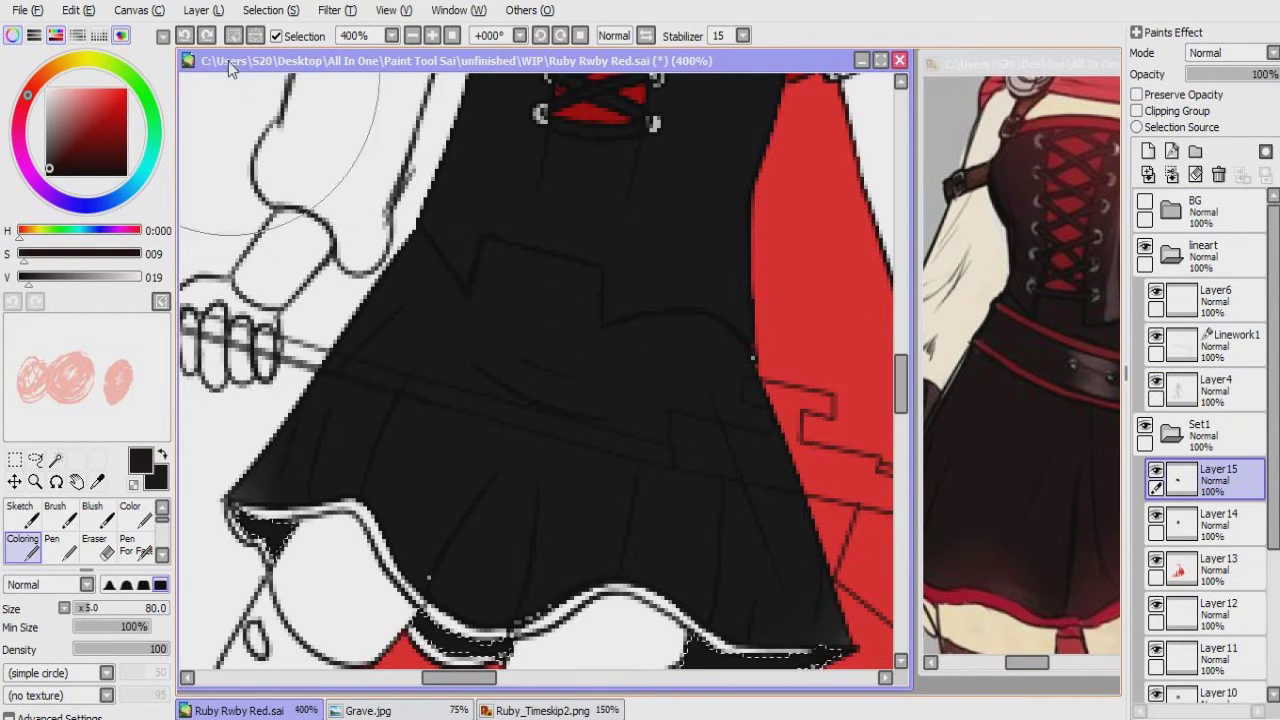
# Step: Undo the underside and skirt fills back to the unpainted skirt, removing their layer
pyautogui.press('w')
pyautogui.click(575, 450)
pyautogui.hotkey('ctrl', 'd')
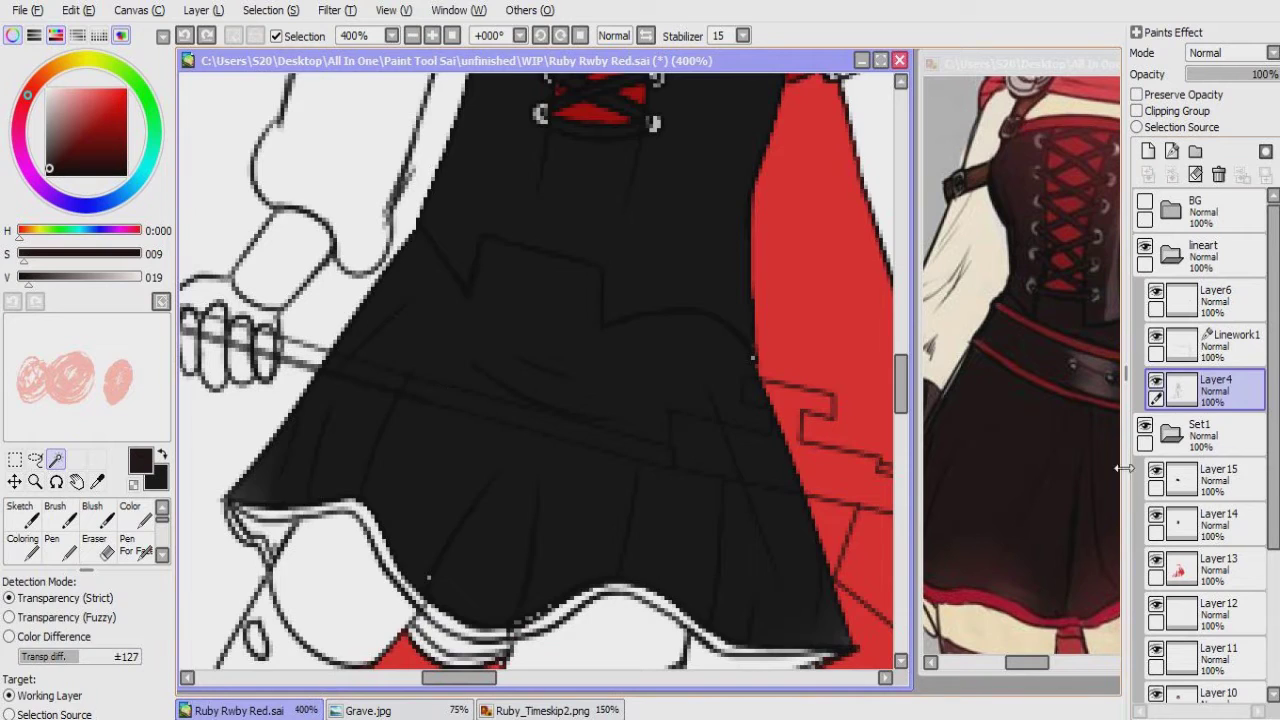
pyautogui.click(1200, 478)
pyautogui.scroll(-3, 540, 400)
pyautogui.click(22, 545)
pyautogui.hotkey('ctrl', 'z')
pyautogui.hotkey('ctrl', 'z')
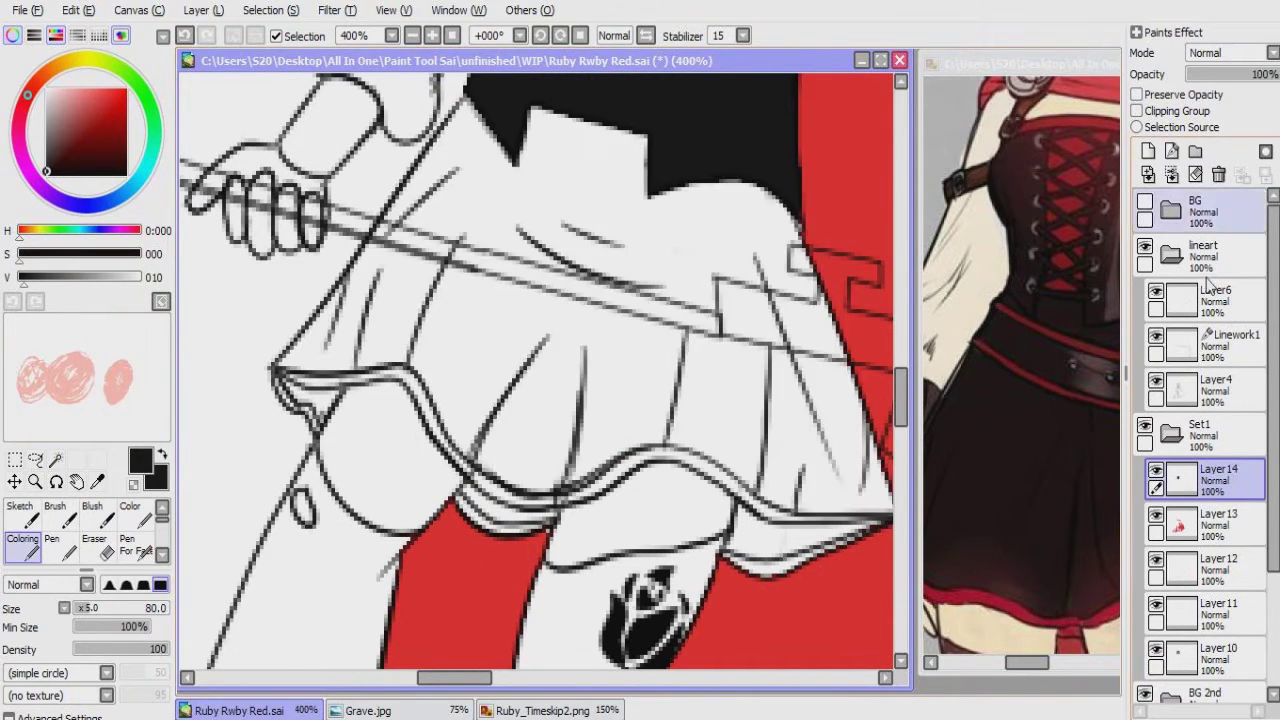
# Step: Reselect the skirt on Layer4 with the Magic Wand, leaving the hem trim band out of the selection
pyautogui.press('w')
pyautogui.click(471, 369)
pyautogui.click(162, 555)
pyautogui.hotkey('ctrl', 'd')
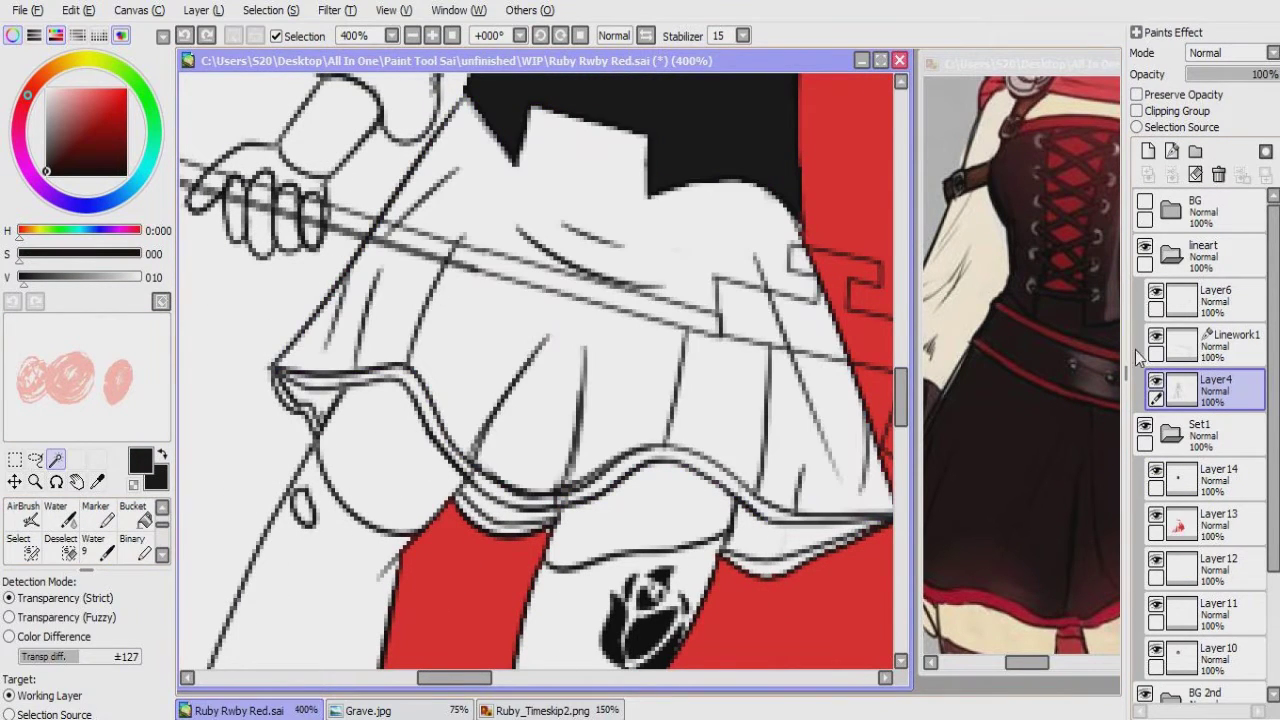
pyautogui.click(140, 545)
pyautogui.click(162, 555)
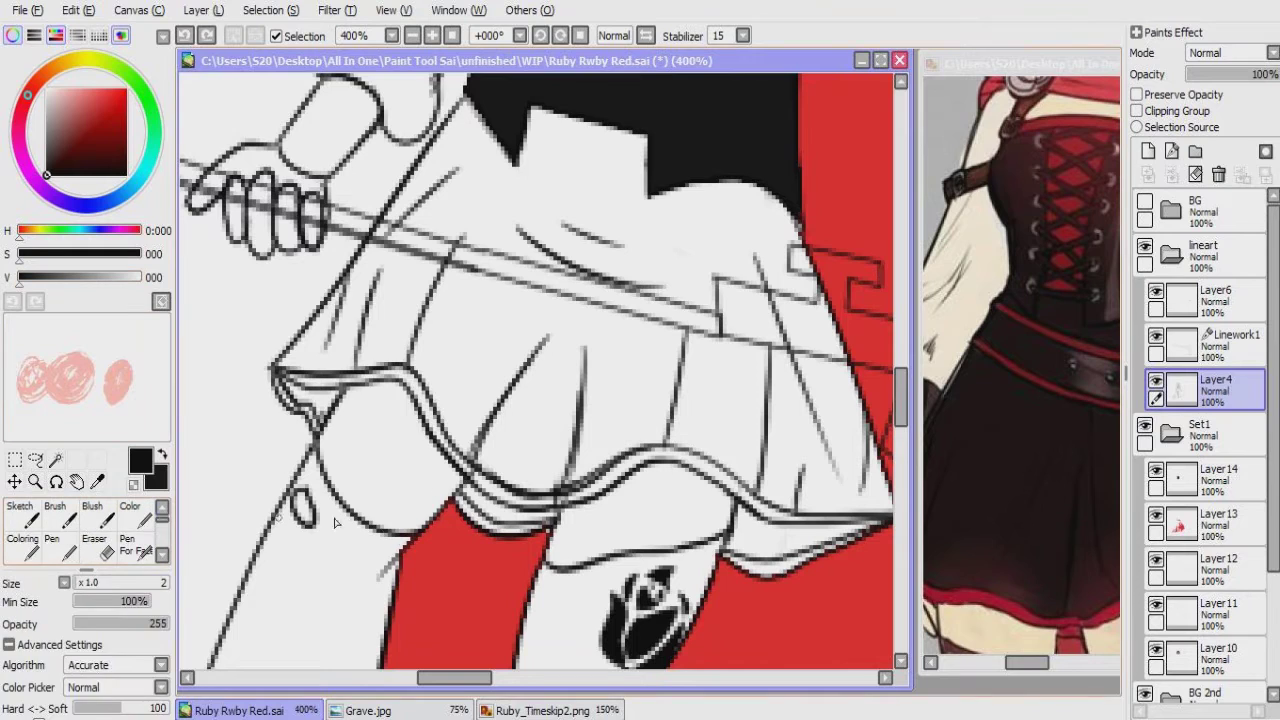
pyautogui.press('n')
pyautogui.scroll(2, 614, 423)
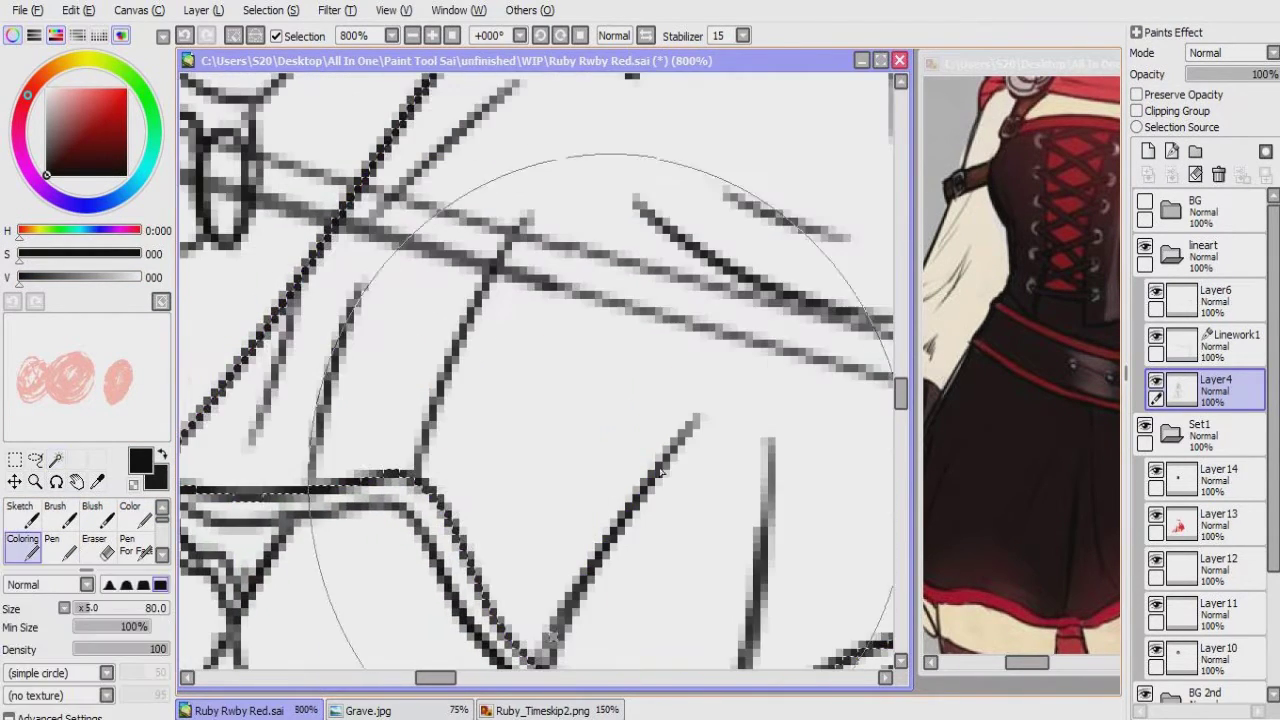
# Step: Fill the selected skirt with near-black (V 12) on a new layer above Layer14 using the Coloring brush
pyautogui.click(1152, 462)
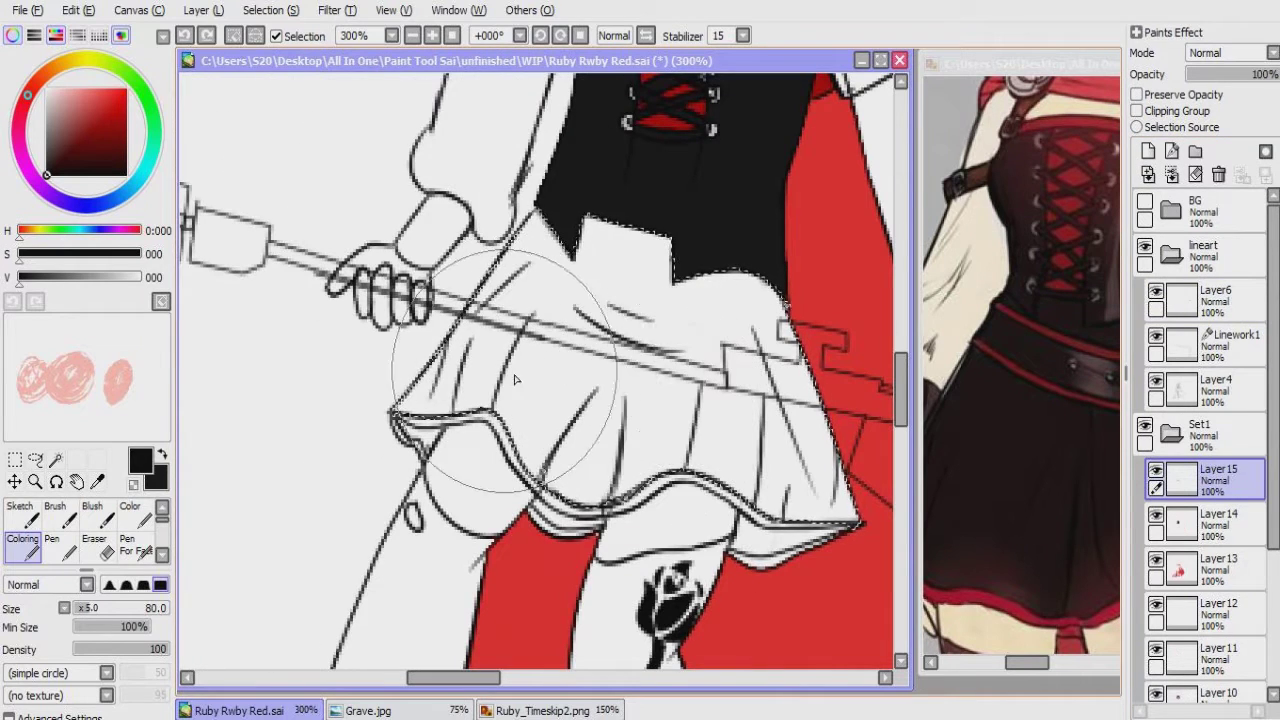
pyautogui.moveTo(605, 370); pyautogui.dragTo(371, 486)
pyautogui.hotkey('ctrl', 'z')
pyautogui.hotkey('ctrl', 'y')
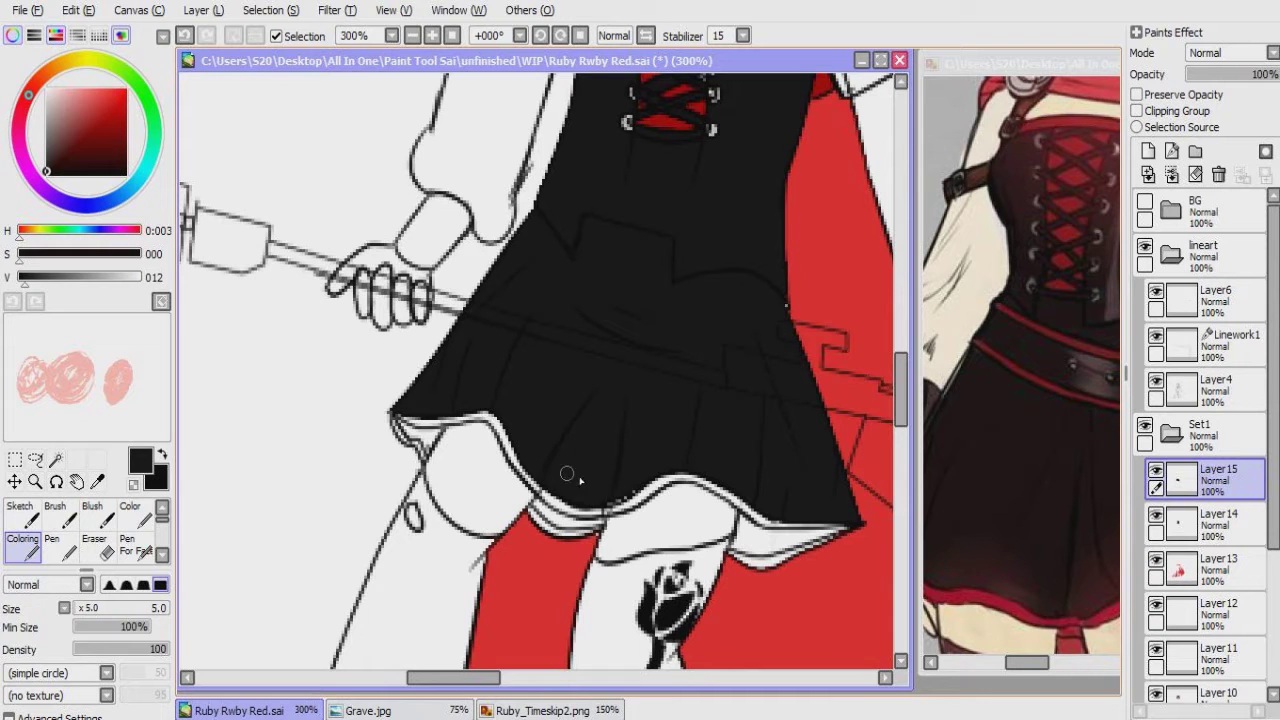
# Step: Select the skirt's underside areas on Layer4 with the Magic Wand and fill them with near-black (V 8) on Layer15
pyautogui.scroll(2, 666, 354)
pyautogui.scroll(-4, 549, 420)
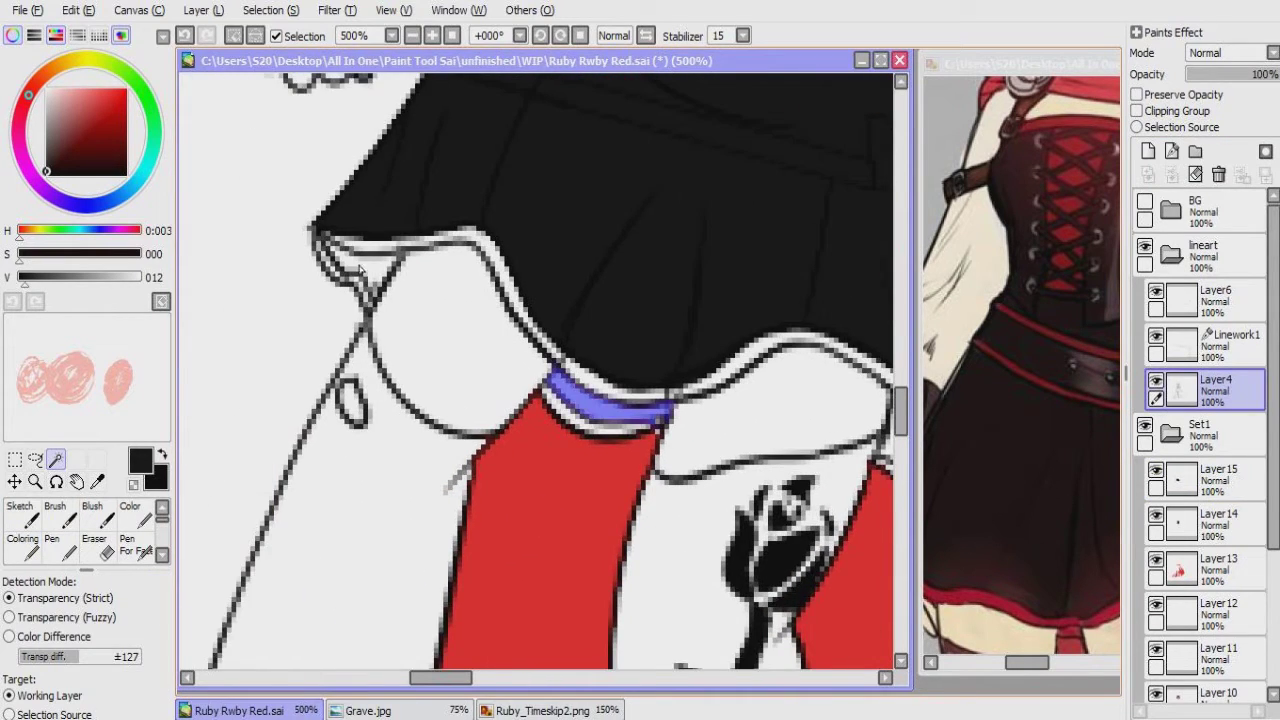
pyautogui.moveTo(671, 465); pyautogui.dragTo(514, 408)
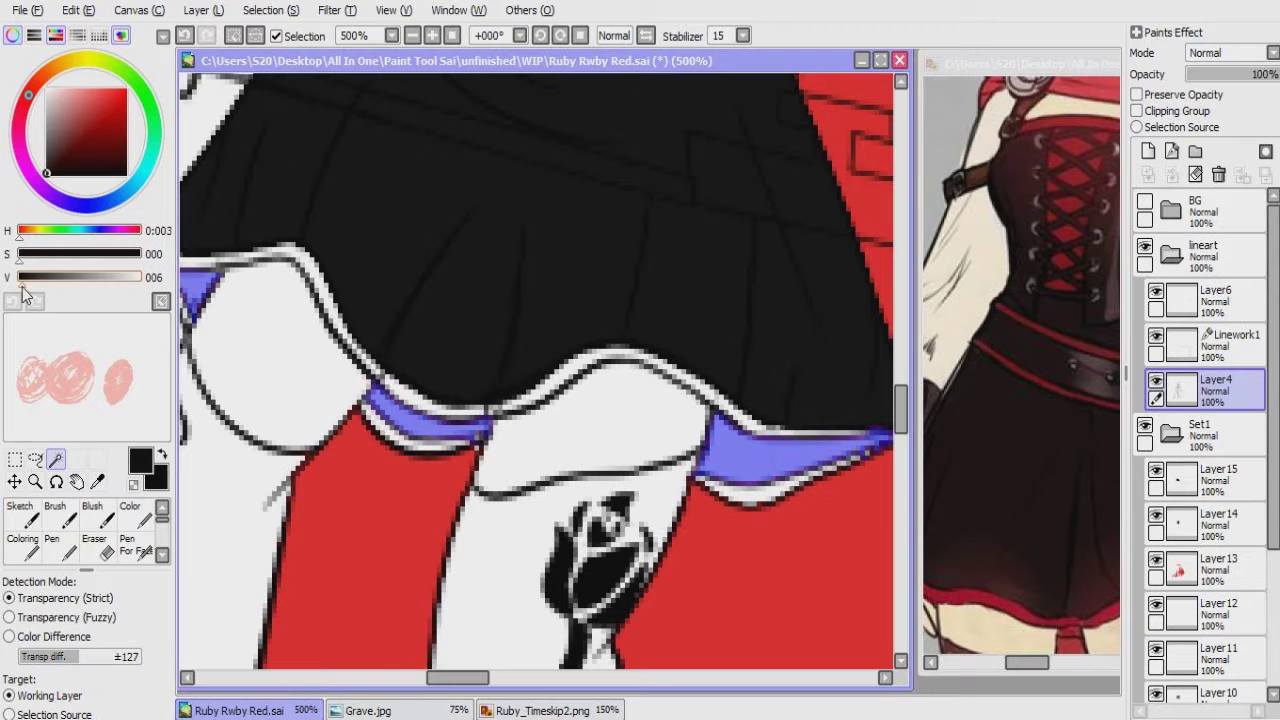
pyautogui.press('-')
pyautogui.press('-')
pyautogui.press('-')
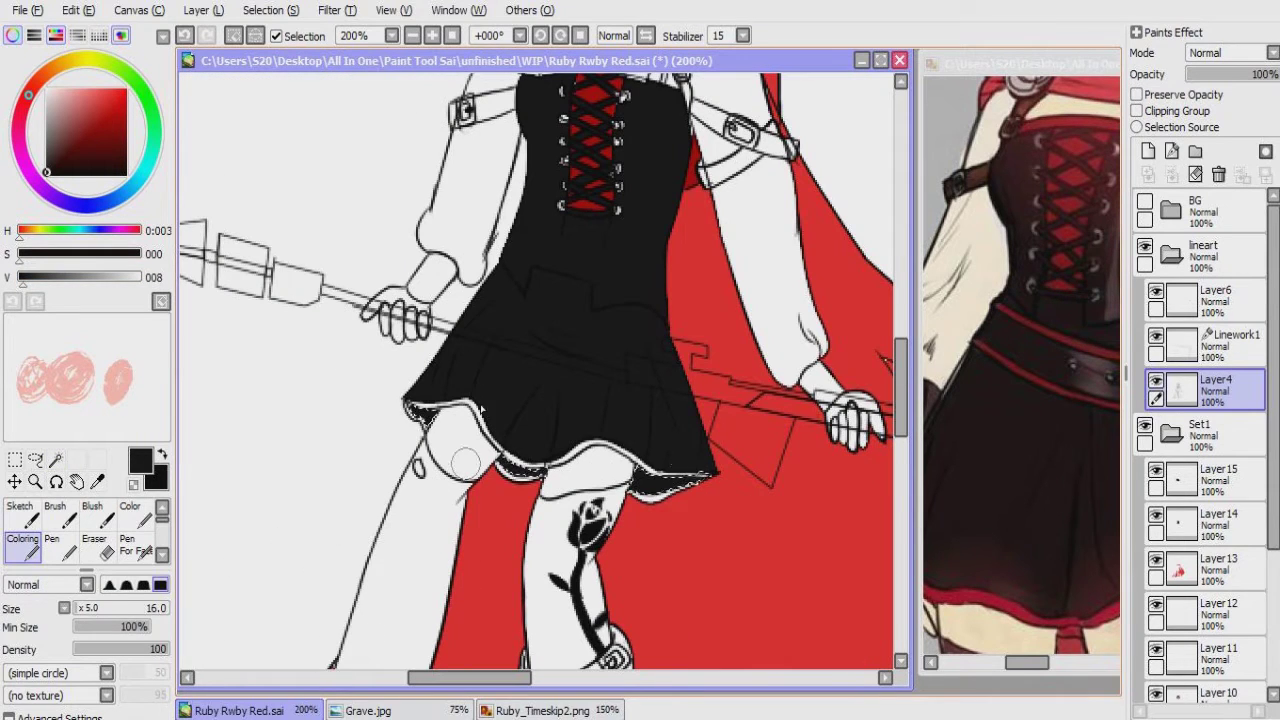
# Step: Add a new layer above Layer14 and paint the selected hem trim with the dark red (V 158) sampled from the corset
pyautogui.click(1205, 524)
pyautogui.click(1148, 150)
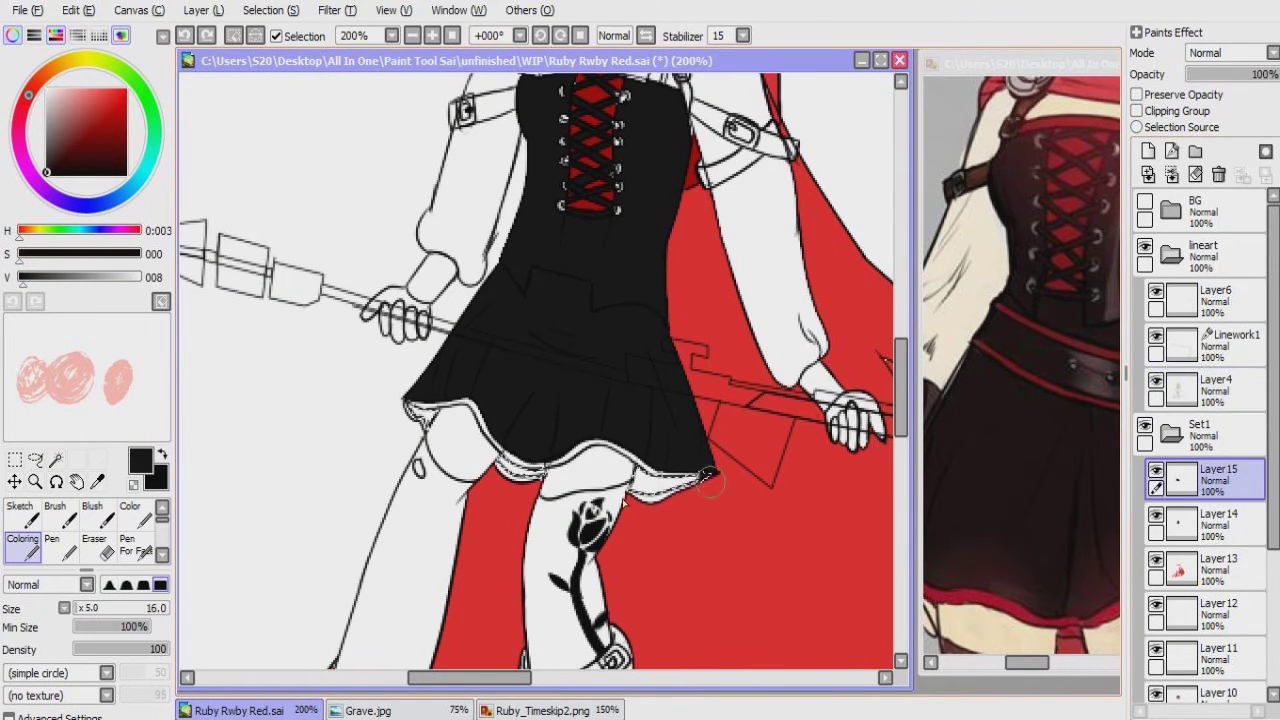
pyautogui.press('+')
pyautogui.press('+')
pyautogui.keyDown('alt'); pyautogui.click(670, 228); pyautogui.keyUp('alt')
pyautogui.scroll(-5, 670, 228)
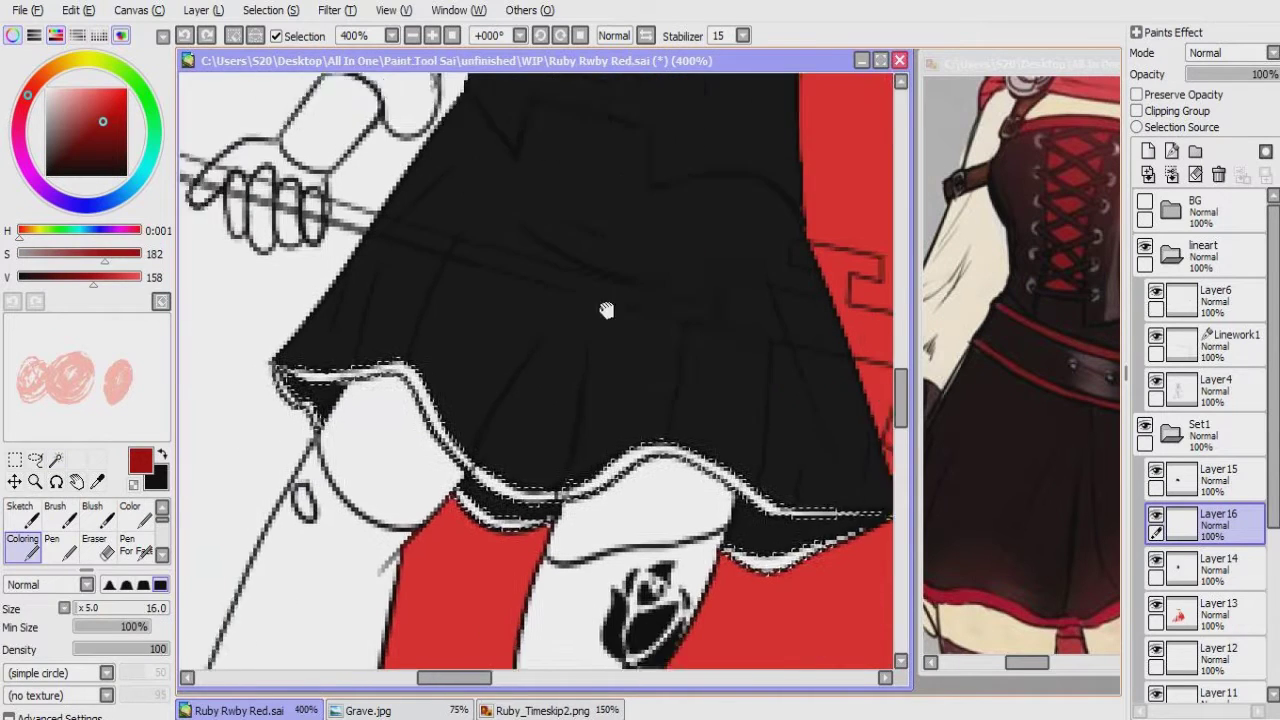
pyautogui.moveTo(235, 322); pyautogui.dragTo(505, 452)
pyautogui.click(459, 400)
pyautogui.hotkey('ctrl', 'd')
# Step: Fill the leftover pixel gaps in the trim beneath the skirt with darker red (V 132), using a Coloring brush about 0.7 in size
pyautogui.scroll(3, 471, 486)
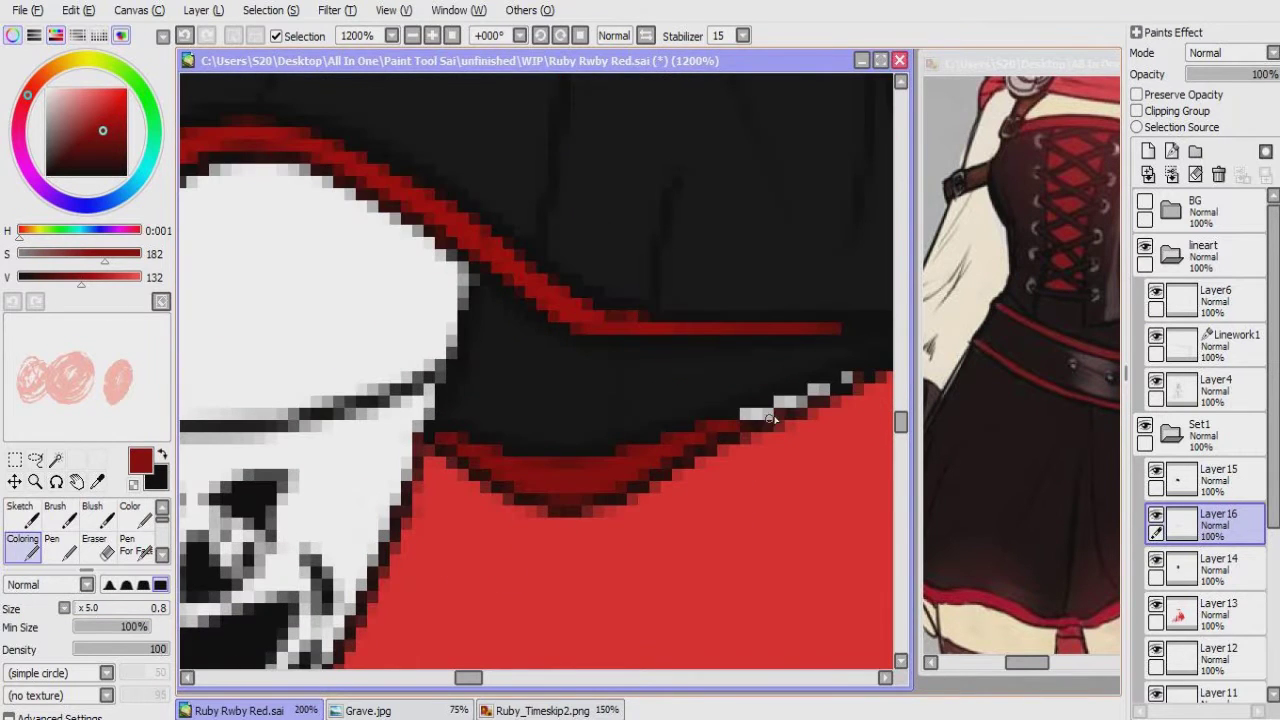
pyautogui.press('h')
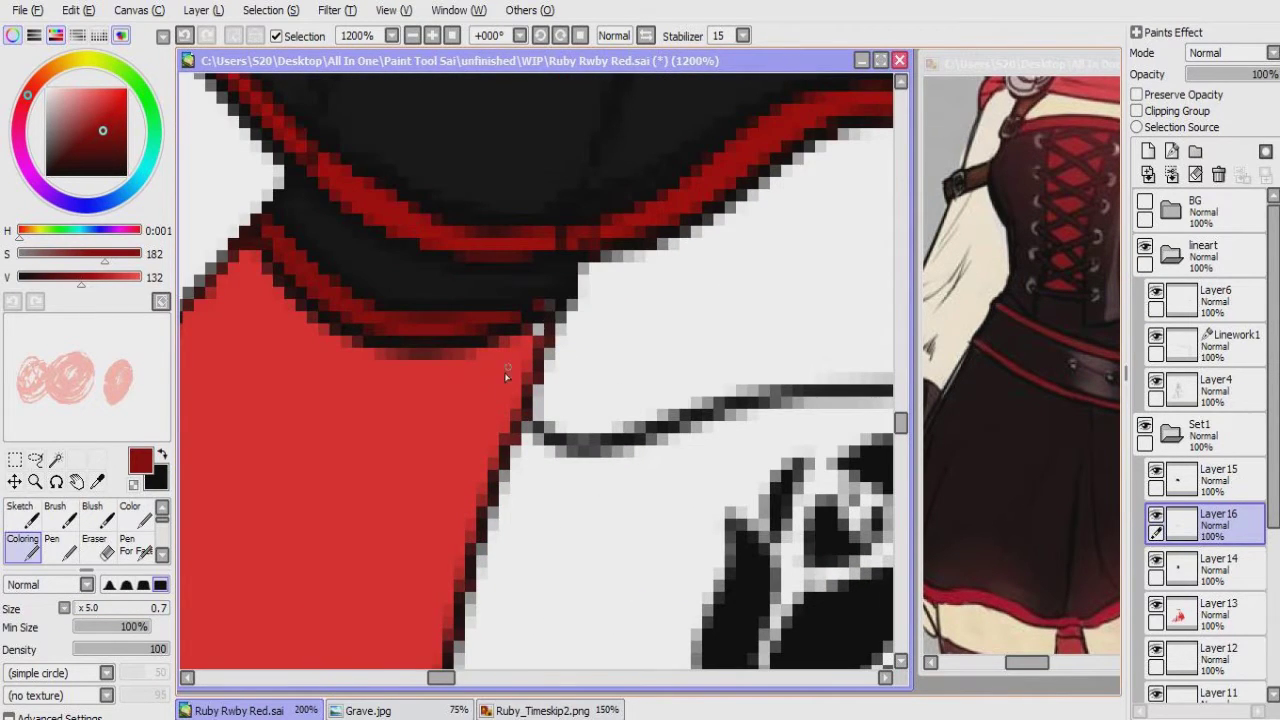
pyautogui.click(1150, 598)
pyautogui.click(1195, 535)
pyautogui.scroll(8, 491, 443)
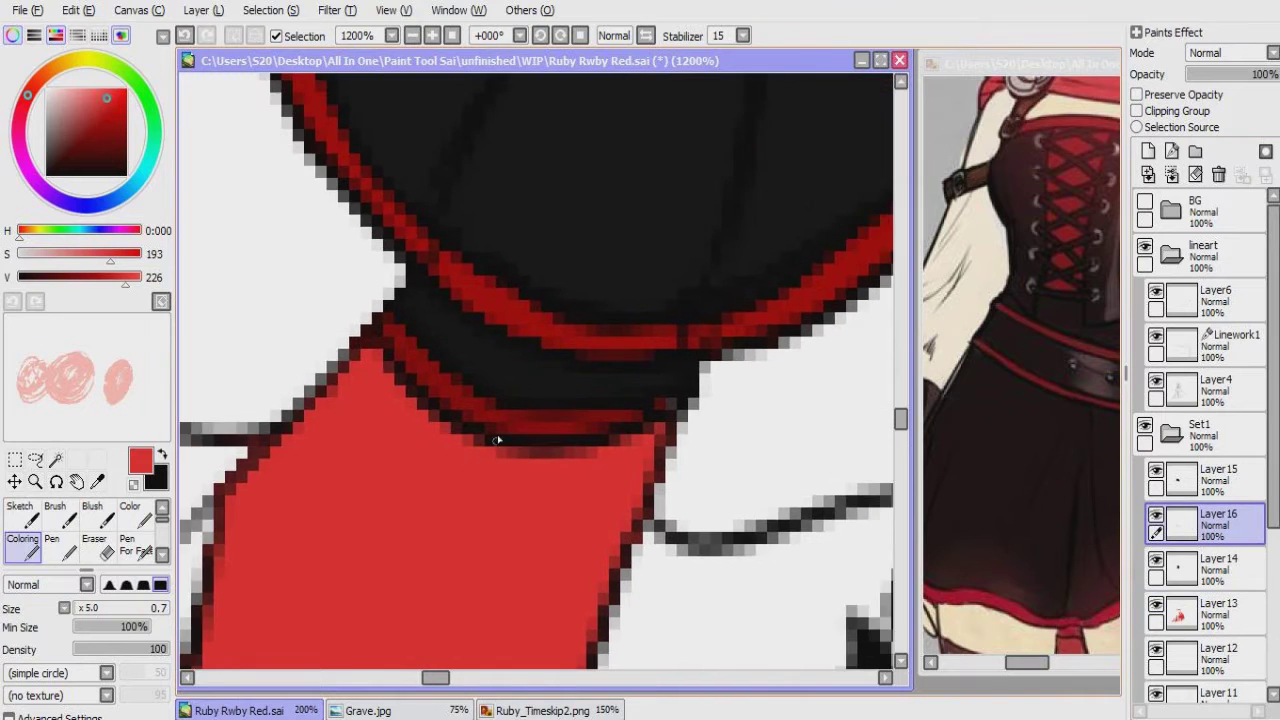
pyautogui.keyDown('alt'); pyautogui.click(560, 455); pyautogui.keyUp('alt')
pyautogui.scroll(-4, 497, 365)
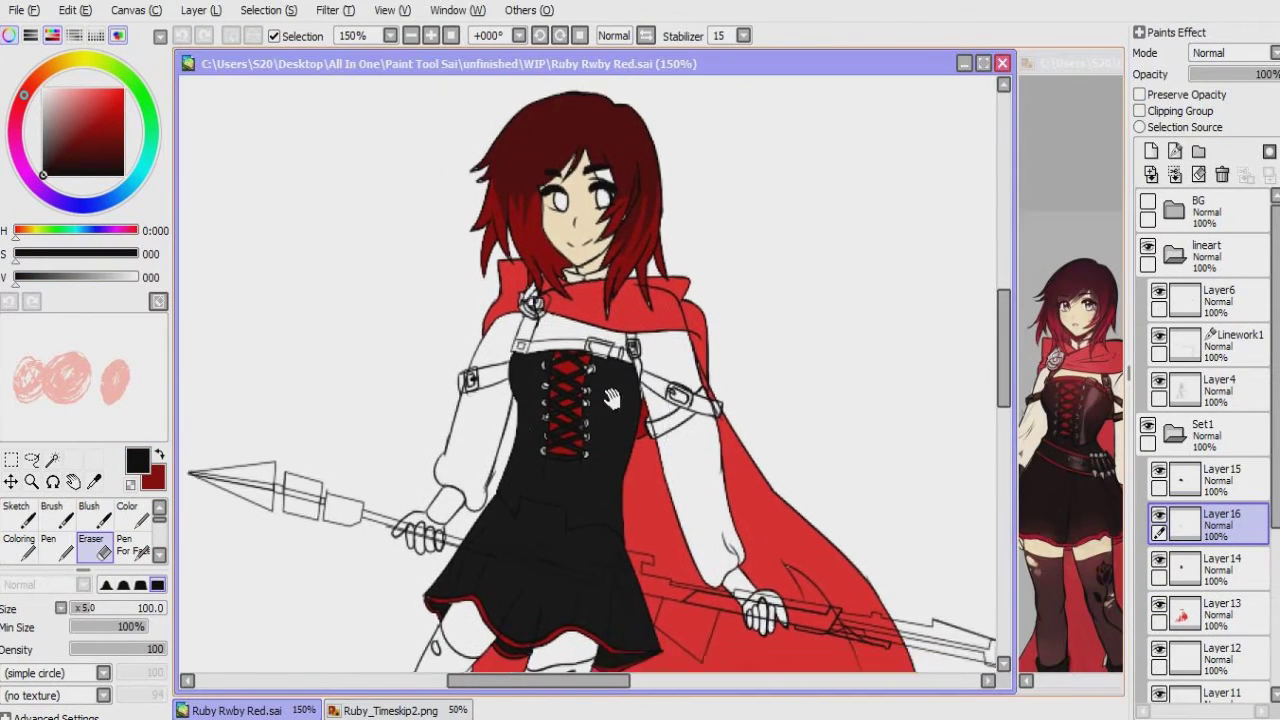
# Step: Touch up the stray light pixels around the corset's lace eyelets on Layer14 with near-black (V 12) and a 0.7 Coloring brush
pyautogui.scroll(5, 553, 338)
pyautogui.click(1200, 568)
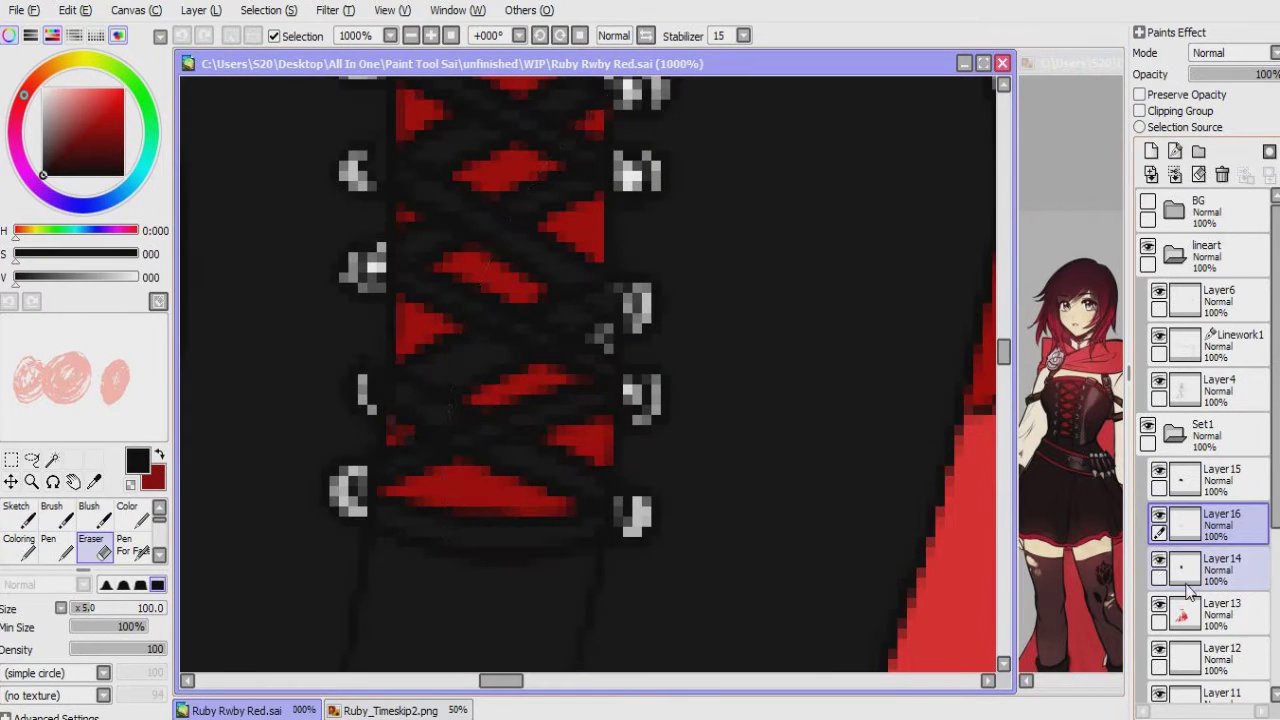
pyautogui.scroll(1, 545, 380)
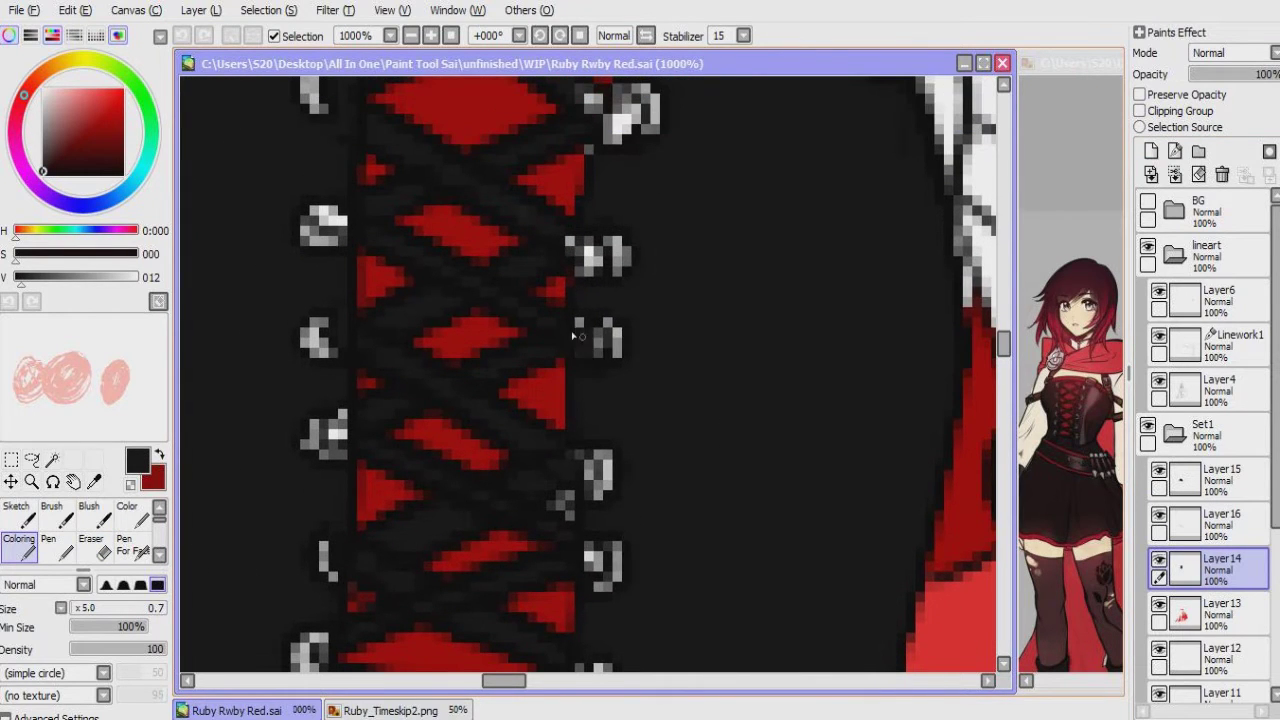
pyautogui.scroll(1, 577, 326)
pyautogui.scroll(2, 594, 265)
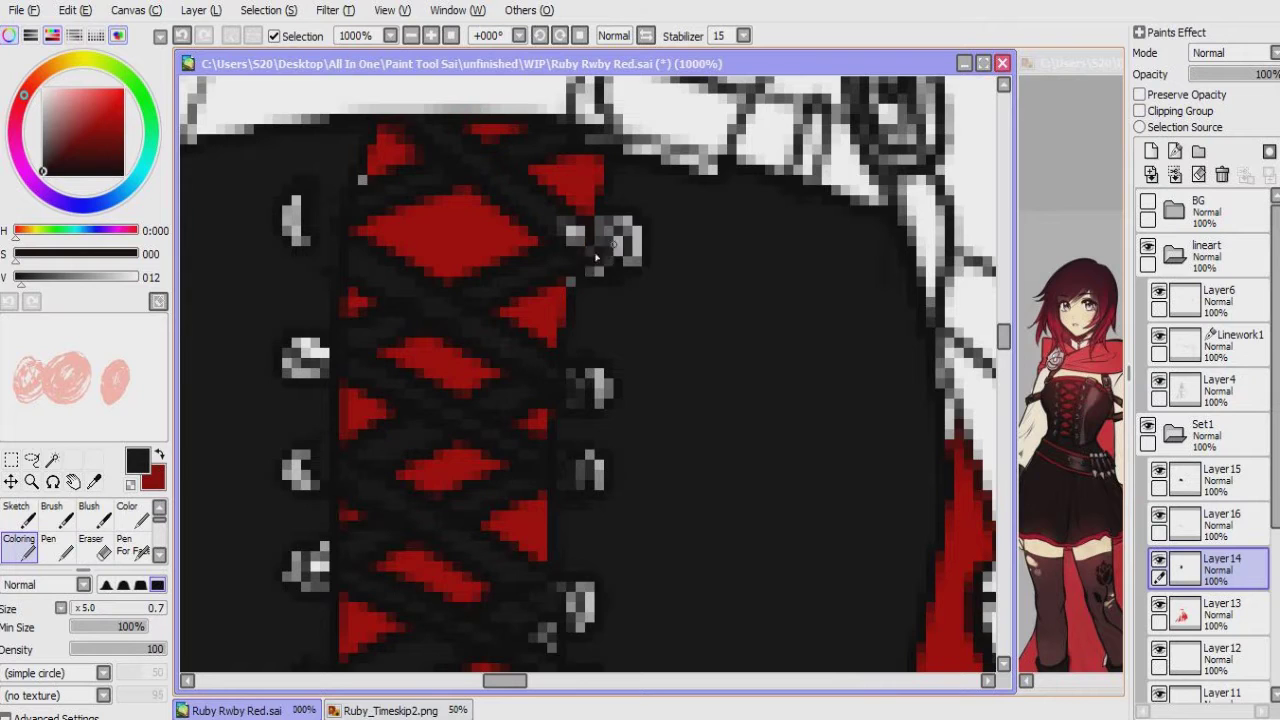
pyautogui.hscroll(-3, 586, 253)
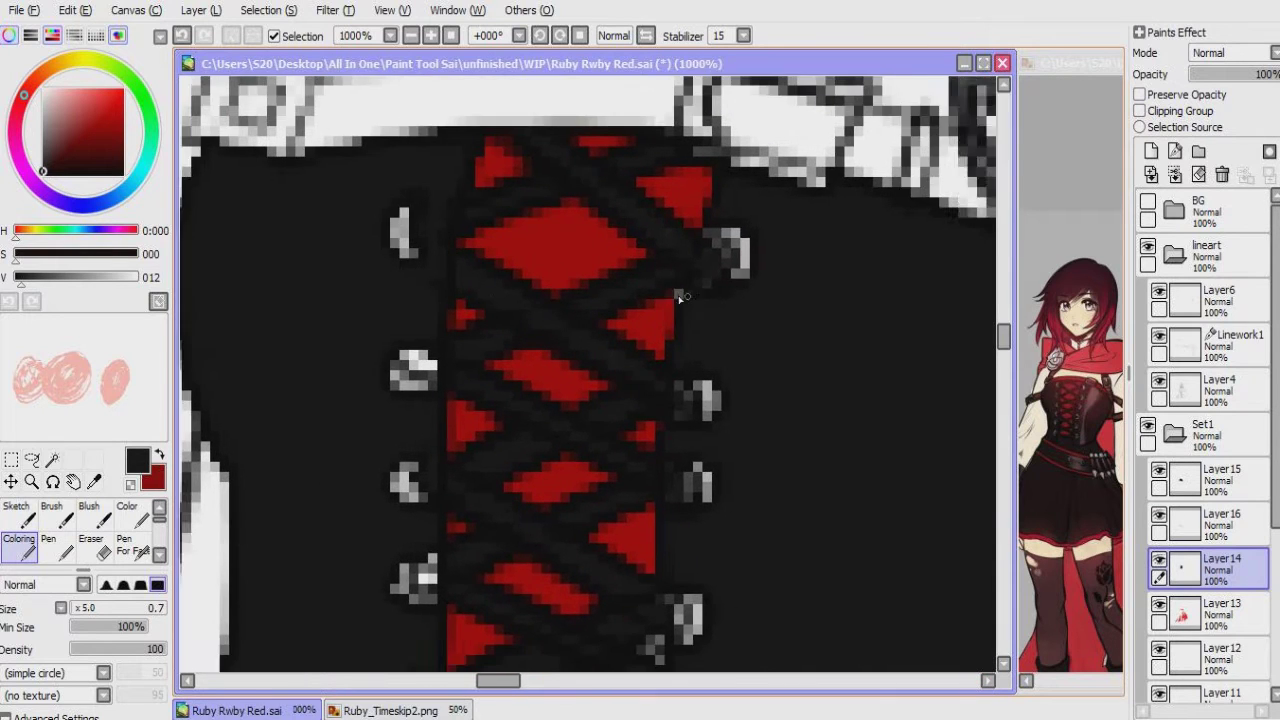
pyautogui.scroll(-5, 468, 323)
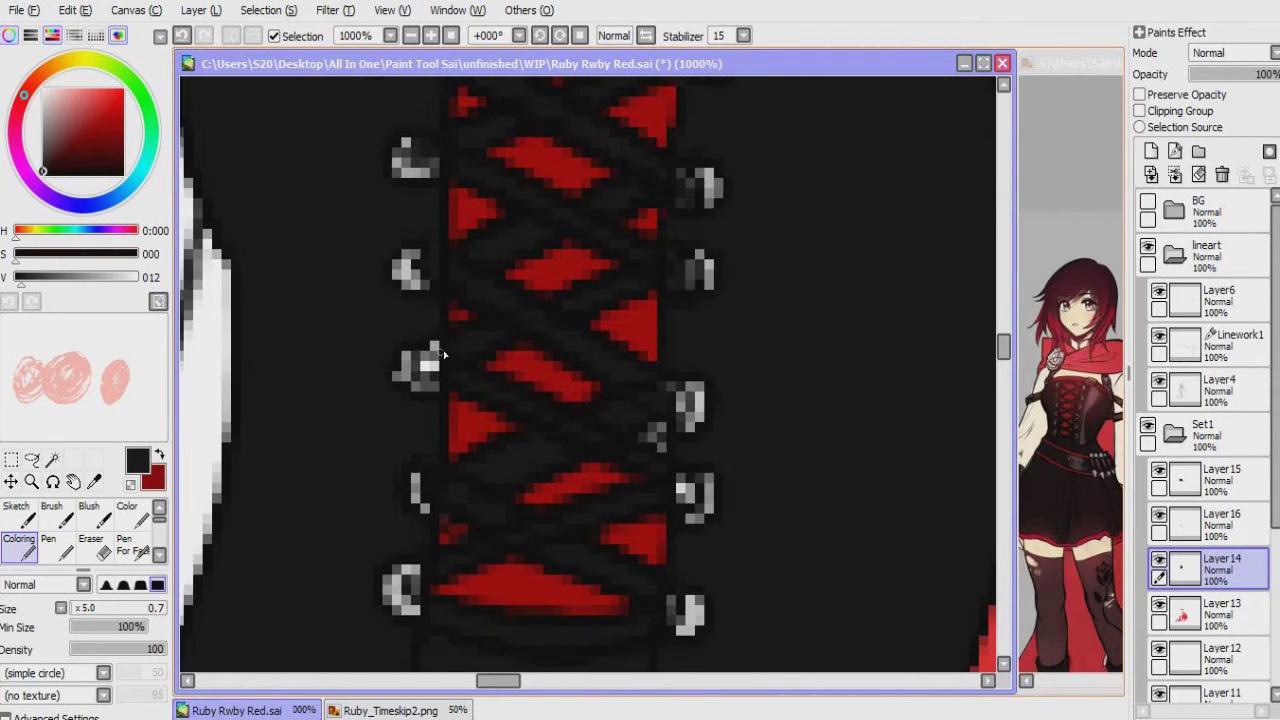
pyautogui.hscroll(2, 480, 360)
pyautogui.moveTo(533, 400); pyautogui.dragTo(636, 368)
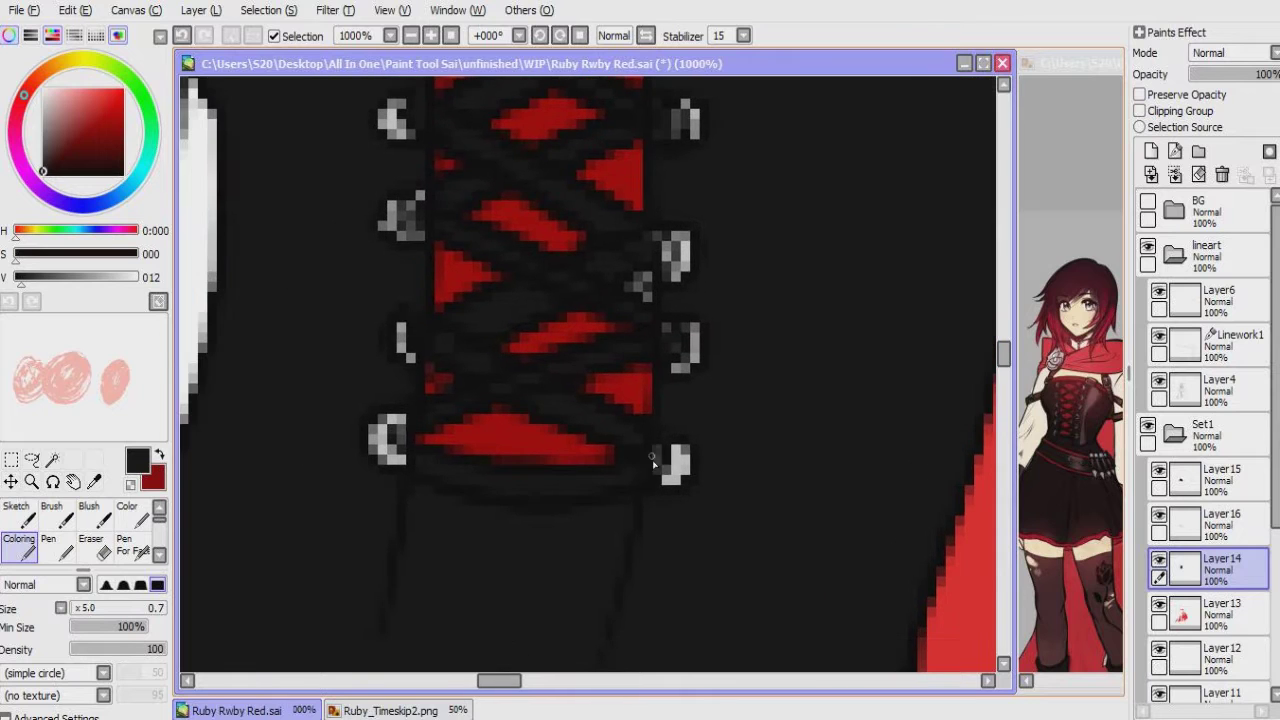
# Step: Switch to File Explorer, browse the osu! Songs folder for music and return to the drawing
pyautogui.hotkey('alt', 'Tab')
pyautogui.doubleClick(714, 176)
pyautogui.press('BackSpace')
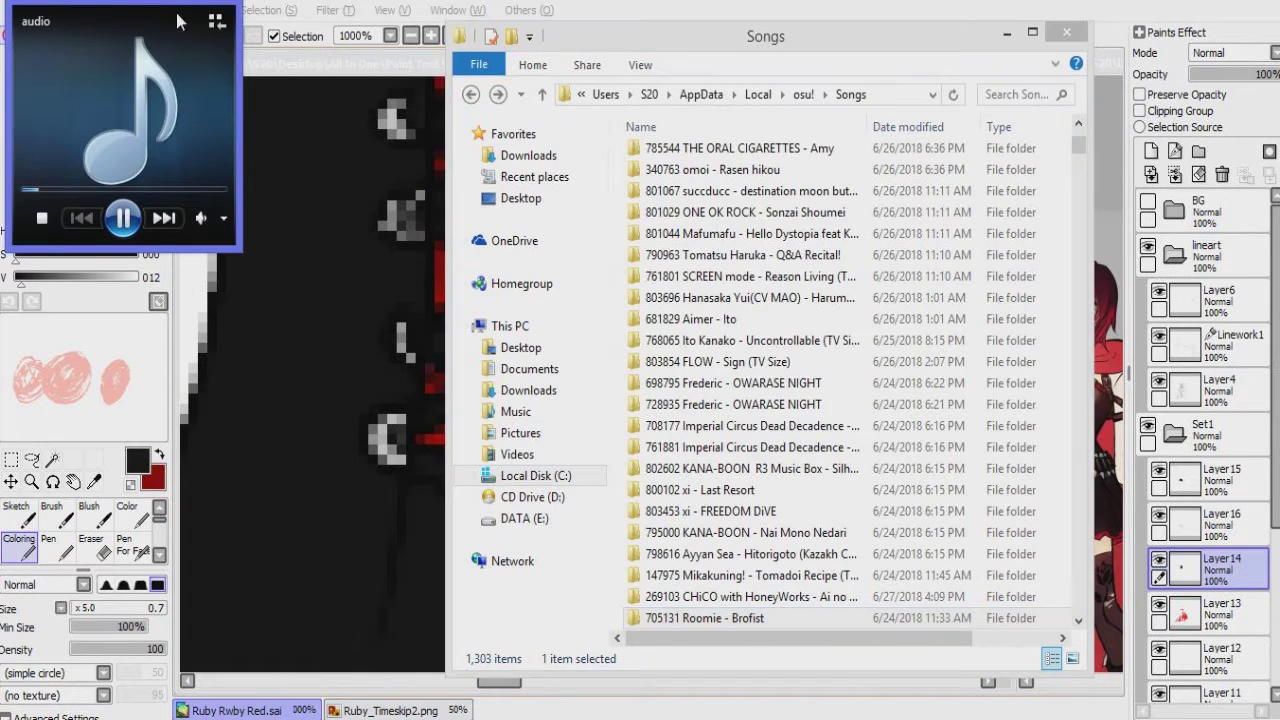
pyautogui.scroll(-2, 668, 410)
pyautogui.hotkey('alt', 'Tab')
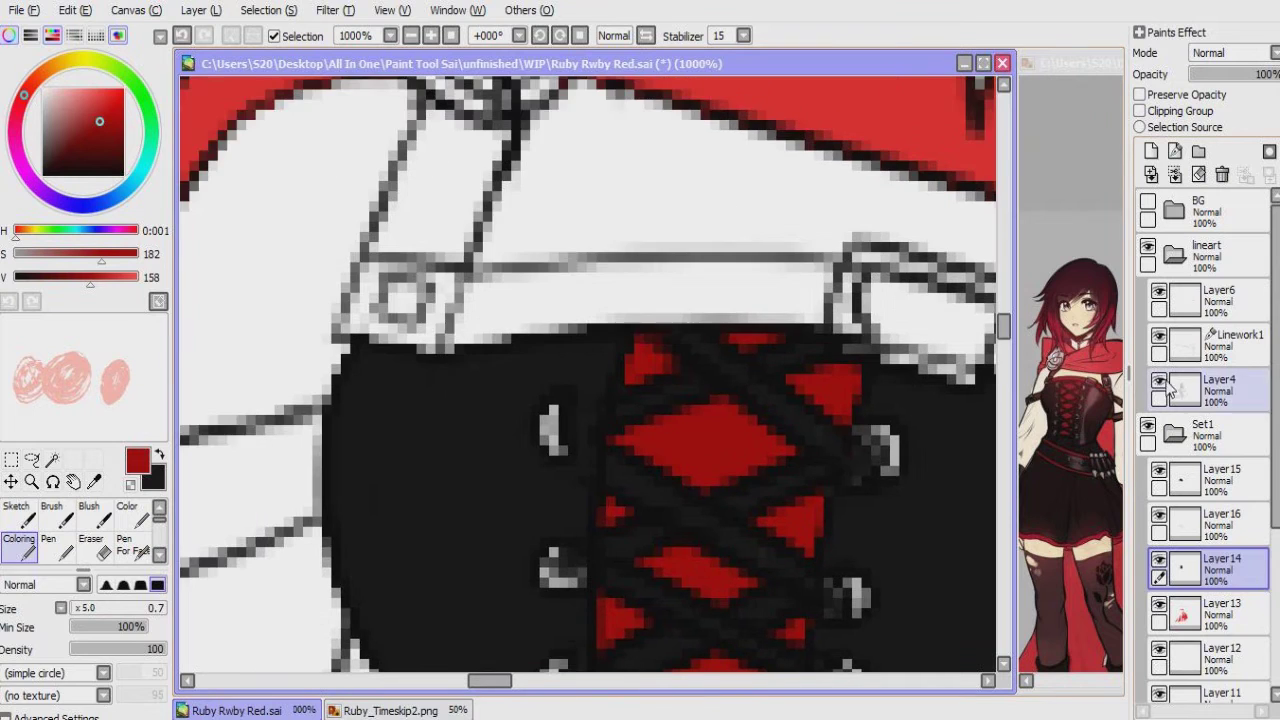
# Step: Reinforce the belt's outline above the corset on Layer4 with the black Pen, testing for gaps with the Magic Wand
pyautogui.click(1170, 390)
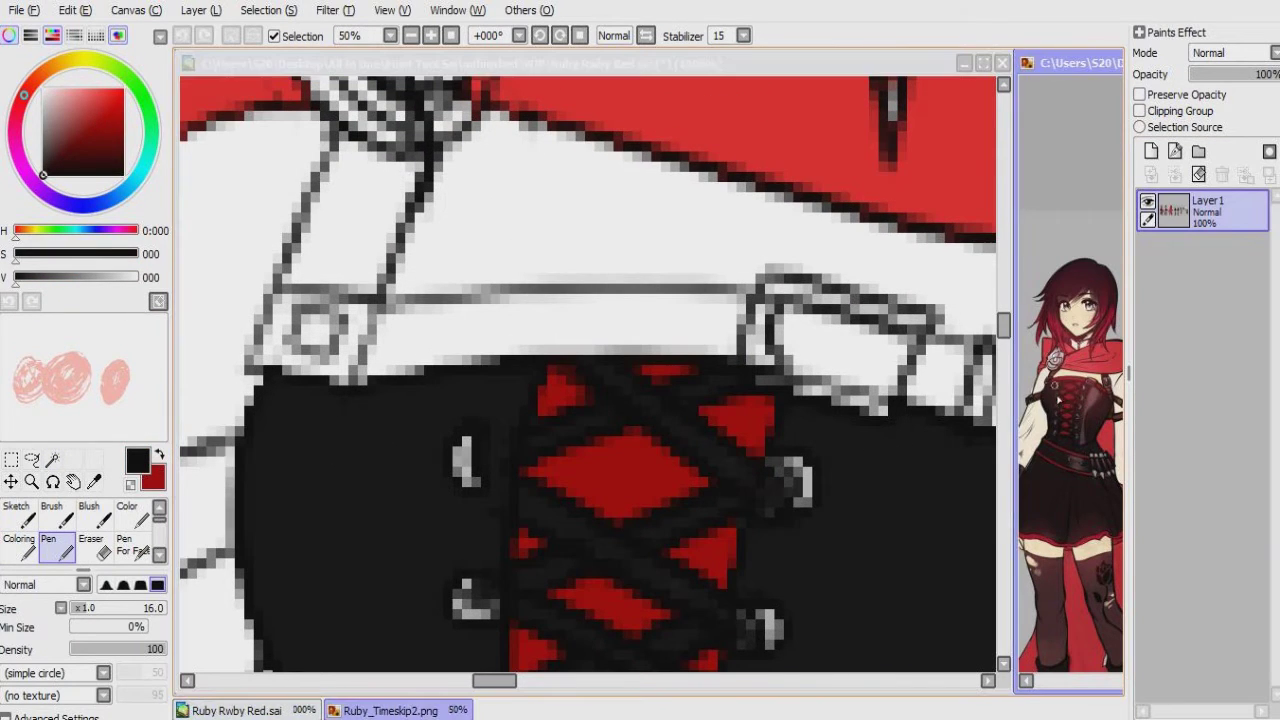
pyautogui.scroll(5, 1063, 380)
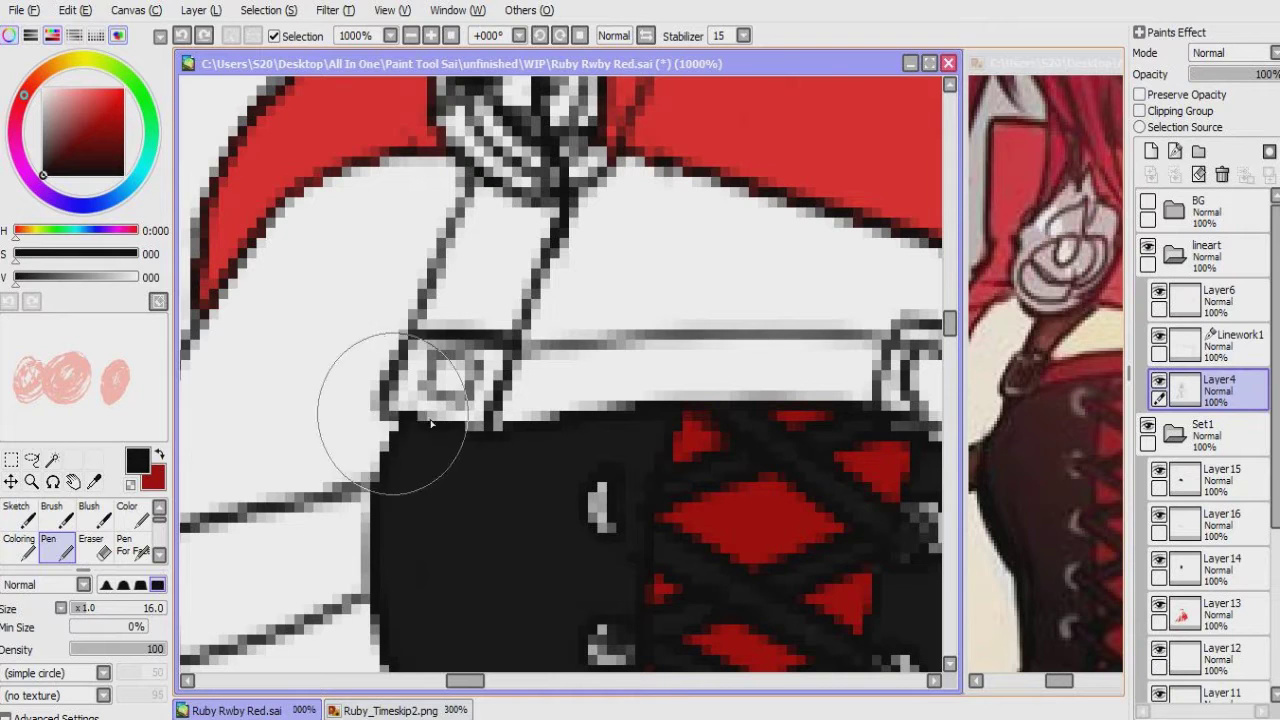
pyautogui.hscroll(5, 430, 425)
pyautogui.press('w')
pyautogui.click(580, 374)
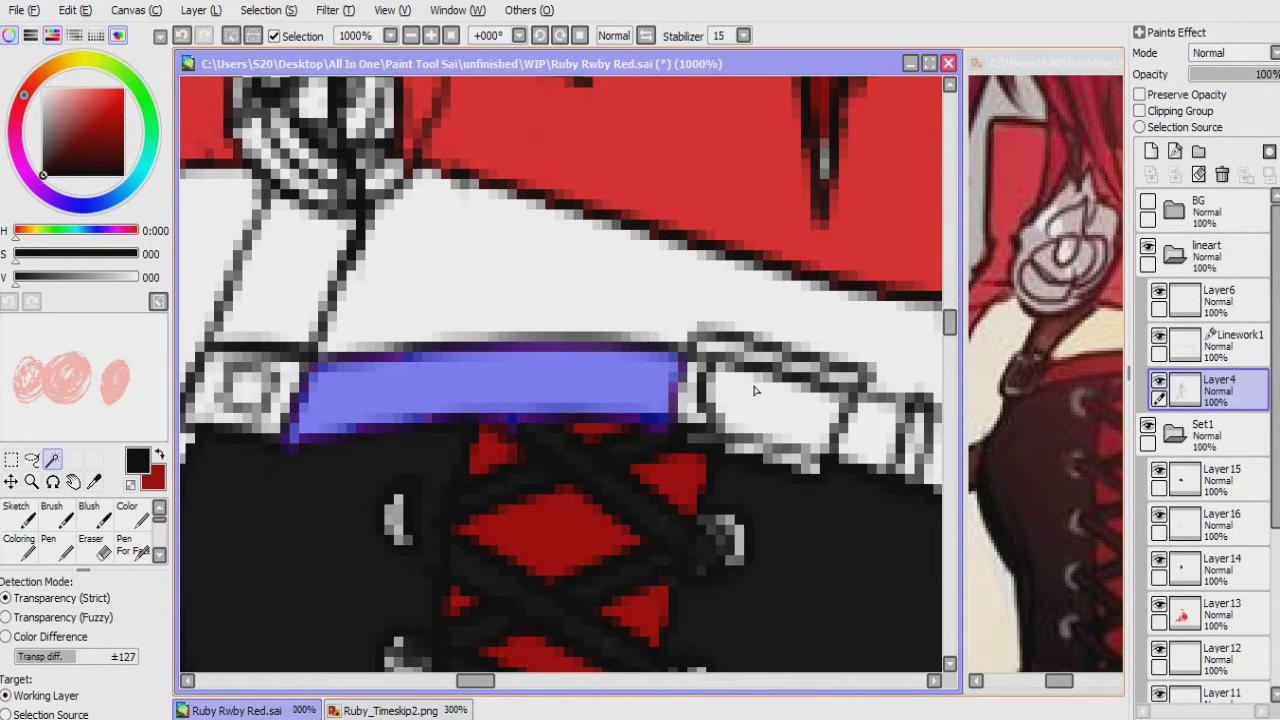
pyautogui.hotkey('ctrl', 'd')
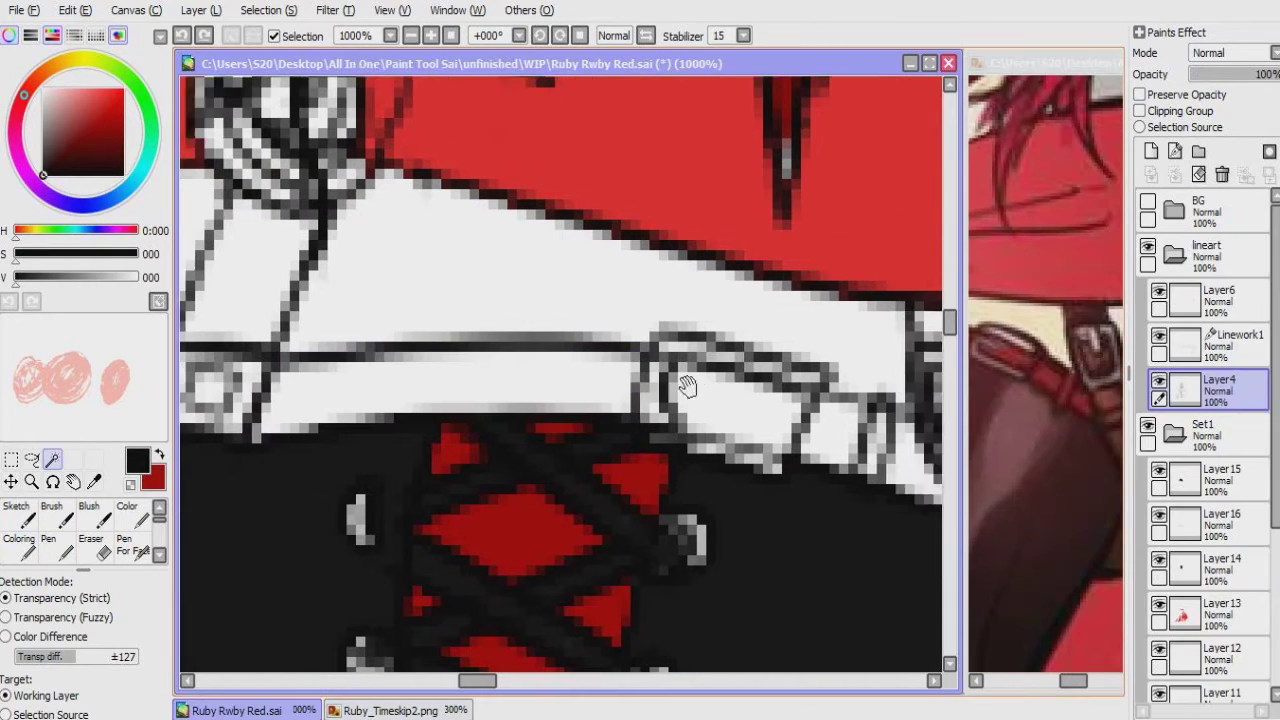
pyautogui.click(700, 420)
pyautogui.hotkey('ctrl', 'd')
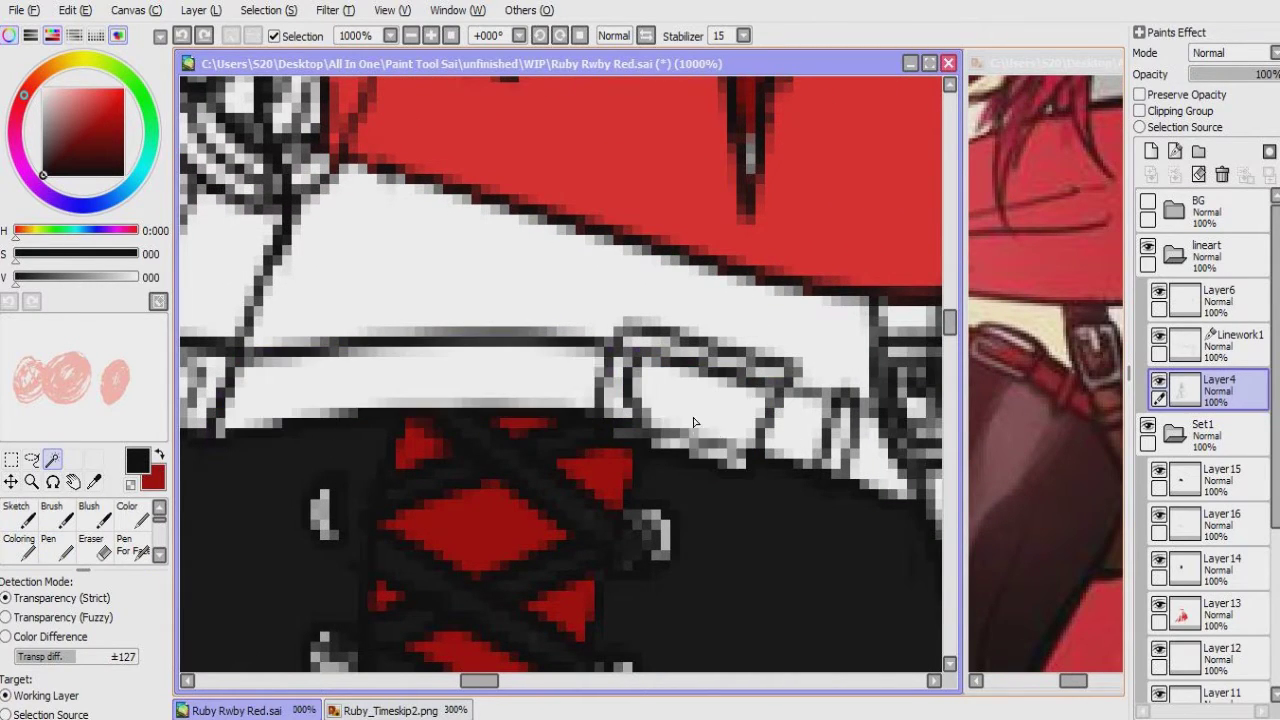
pyautogui.press('n')
pyautogui.hscroll(2, 797, 428)
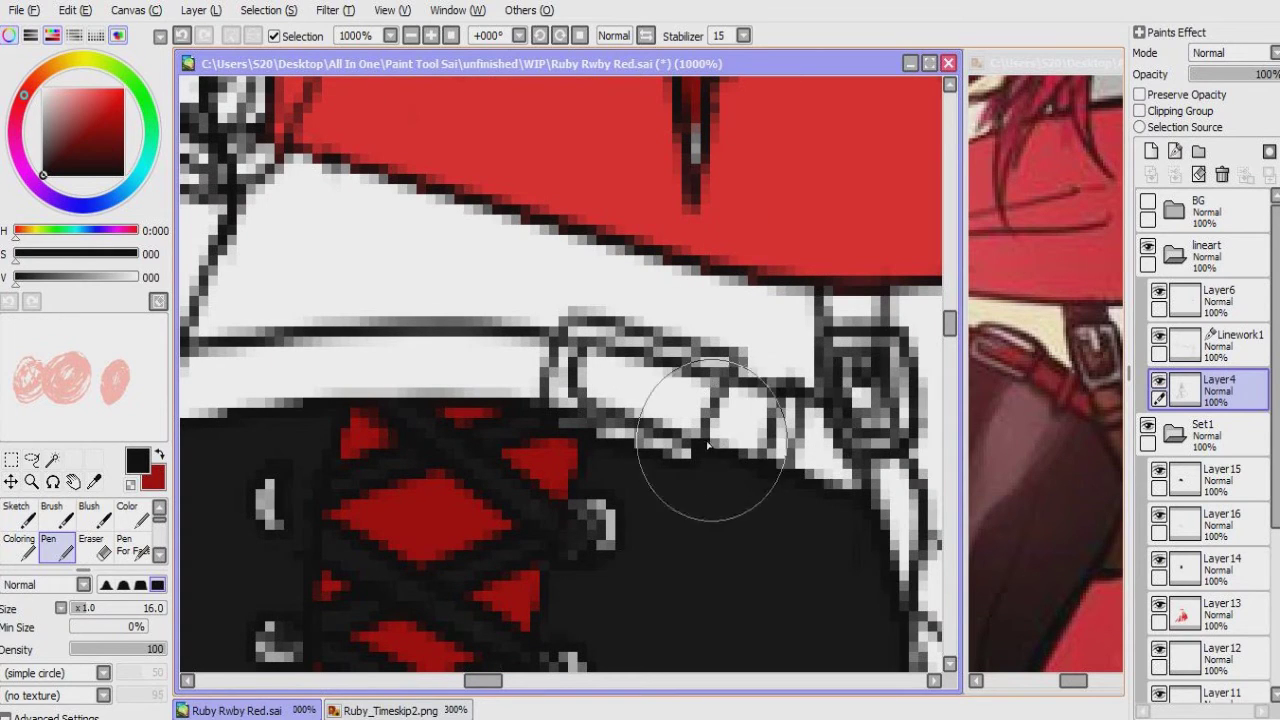
# Step: Select all the belt's segments above the corset with the Magic Wand on Layer4
pyautogui.press('w')
pyautogui.click(595, 410)
pyautogui.hotkey('ctrl', 'd')
pyautogui.press('n')
pyautogui.press('w')
pyautogui.click(690, 411)
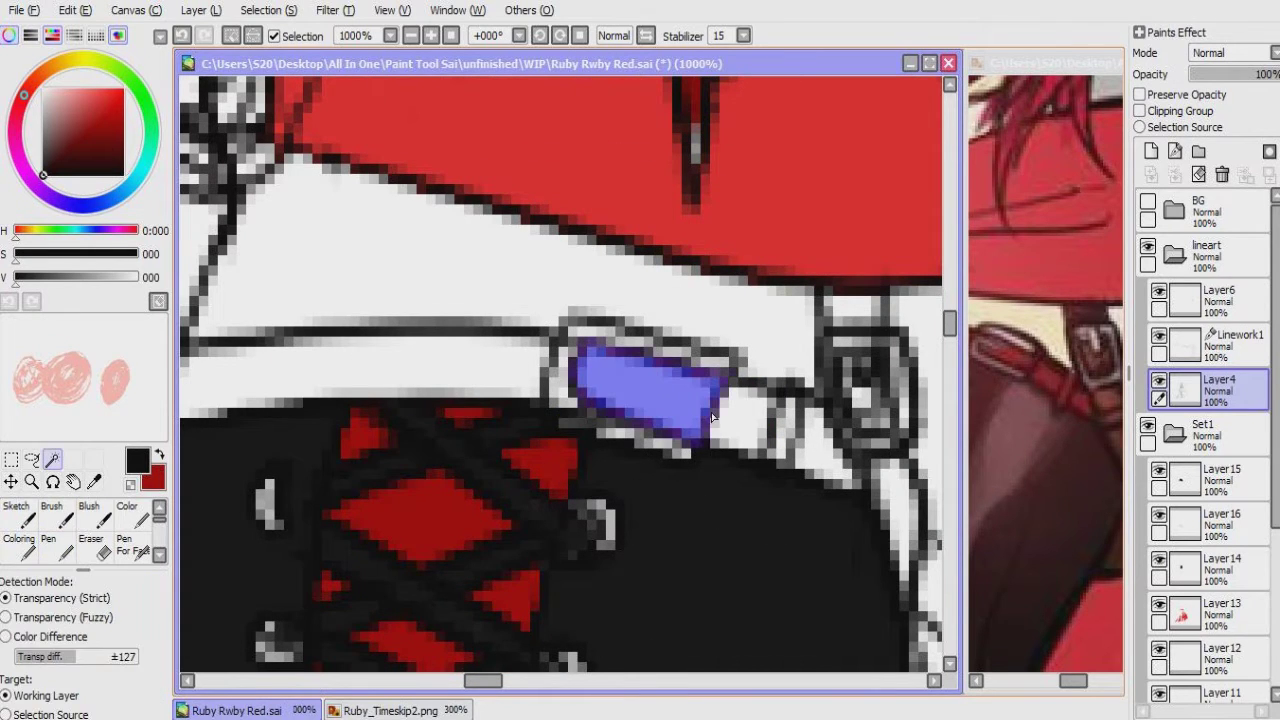
pyautogui.click(503, 366)
# Step: Add a new layer above Layer13 and paint the selected belt with dark red (V 158) using the Coloring brush
pyautogui.click(1210, 480)
pyautogui.click(1210, 613)
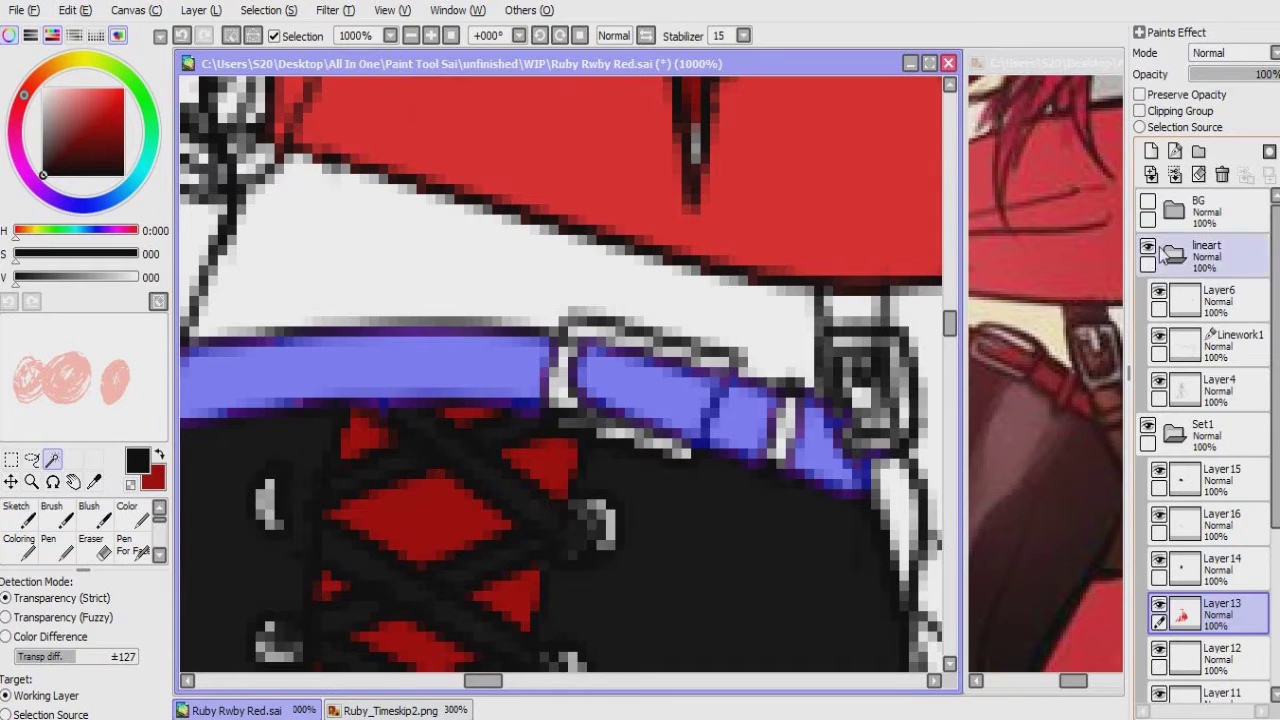
pyautogui.click(1151, 151)
pyautogui.press('c')
pyautogui.press('x')
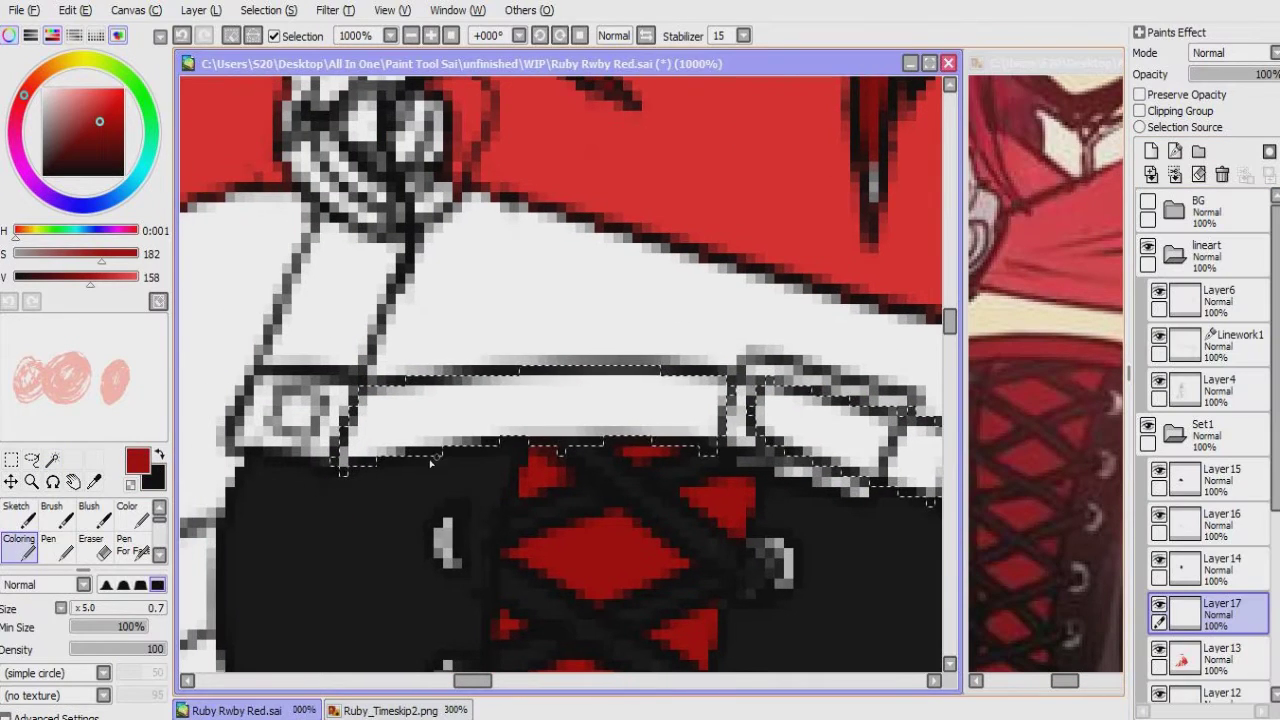
pyautogui.moveTo(421, 395); pyautogui.dragTo(457, 415)
pyautogui.moveTo(590, 395)
pyautogui.mouseDown()
pyautogui.moveTo(829, 371)
pyautogui.moveTo(590, 405)
pyautogui.mouseUp()
pyautogui.click(1063, 451)
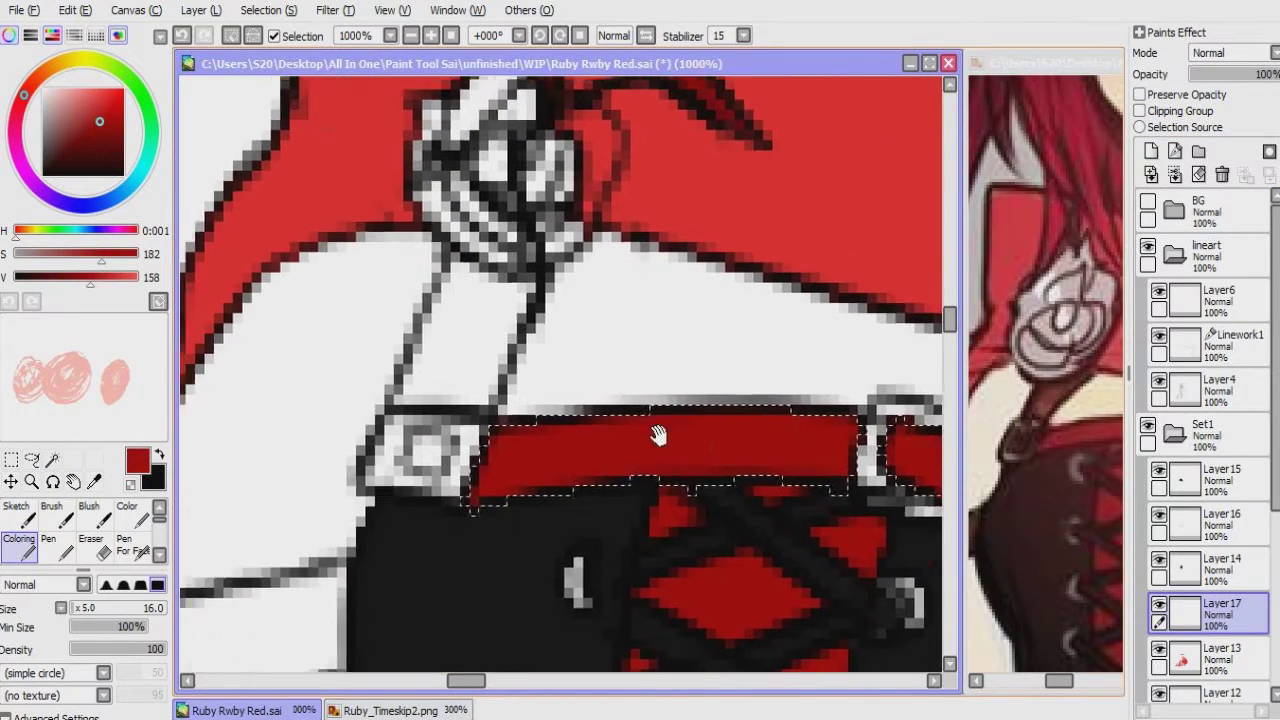
# Step: Clear the selection and reinforce the square buckle's and shoulder strap's outlines on Layer4 with the black Pen, testing them for gaps
pyautogui.keyDown('ctrl'); pyautogui.keyDown('shift'); pyautogui.click(600, 380); pyautogui.keyUp('shift'); pyautogui.keyUp('ctrl')
pyautogui.press('e')
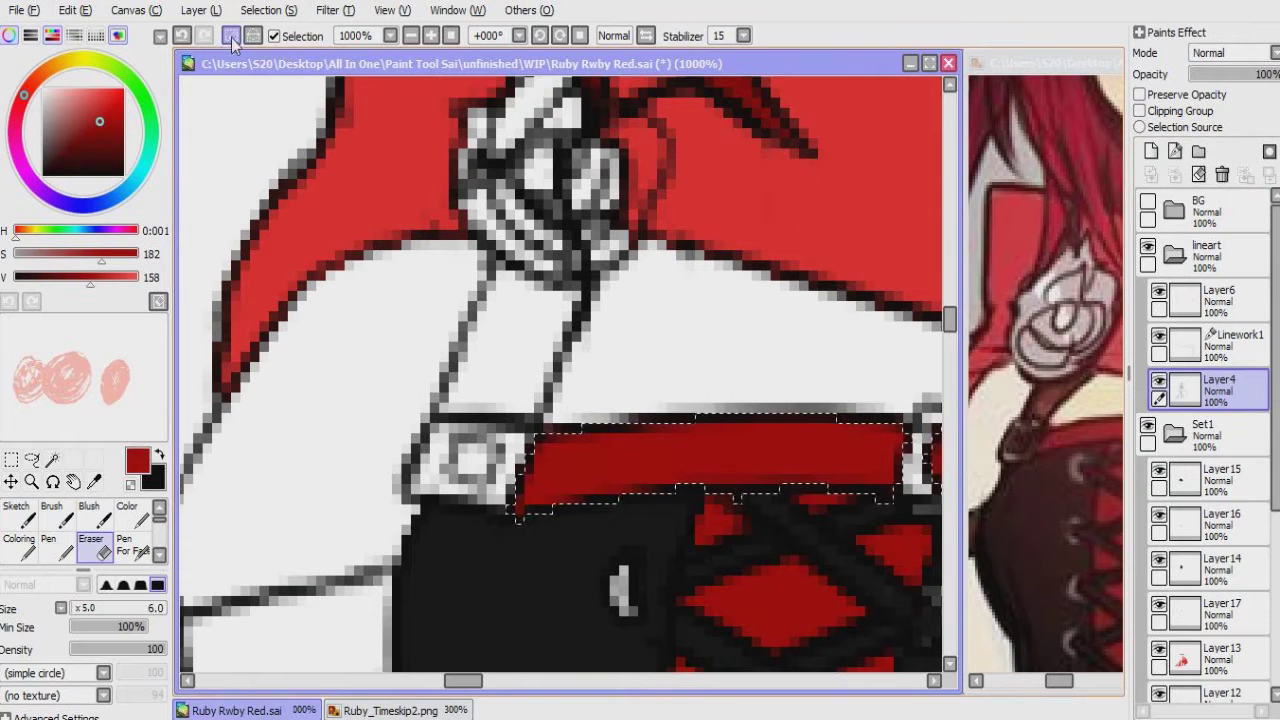
pyautogui.click(230, 40)
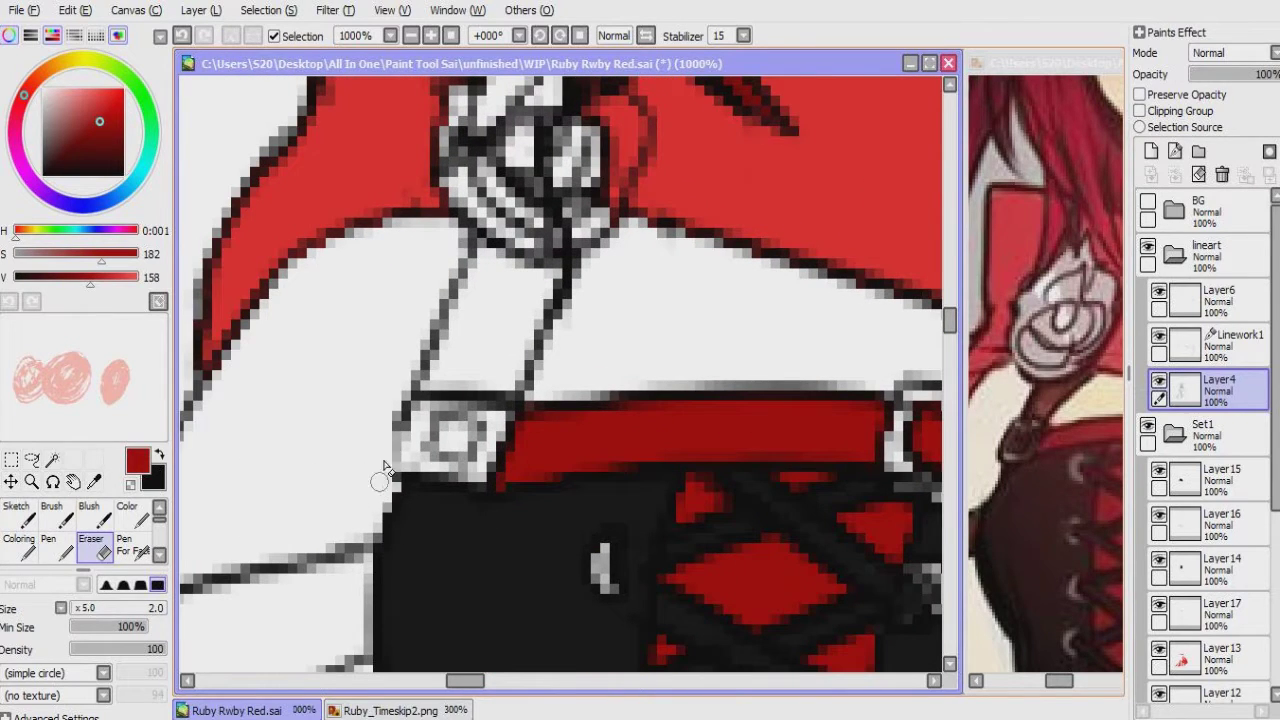
pyautogui.press('n')
pyautogui.press('x')
pyautogui.moveTo(398, 412); pyautogui.dragTo(402, 487)
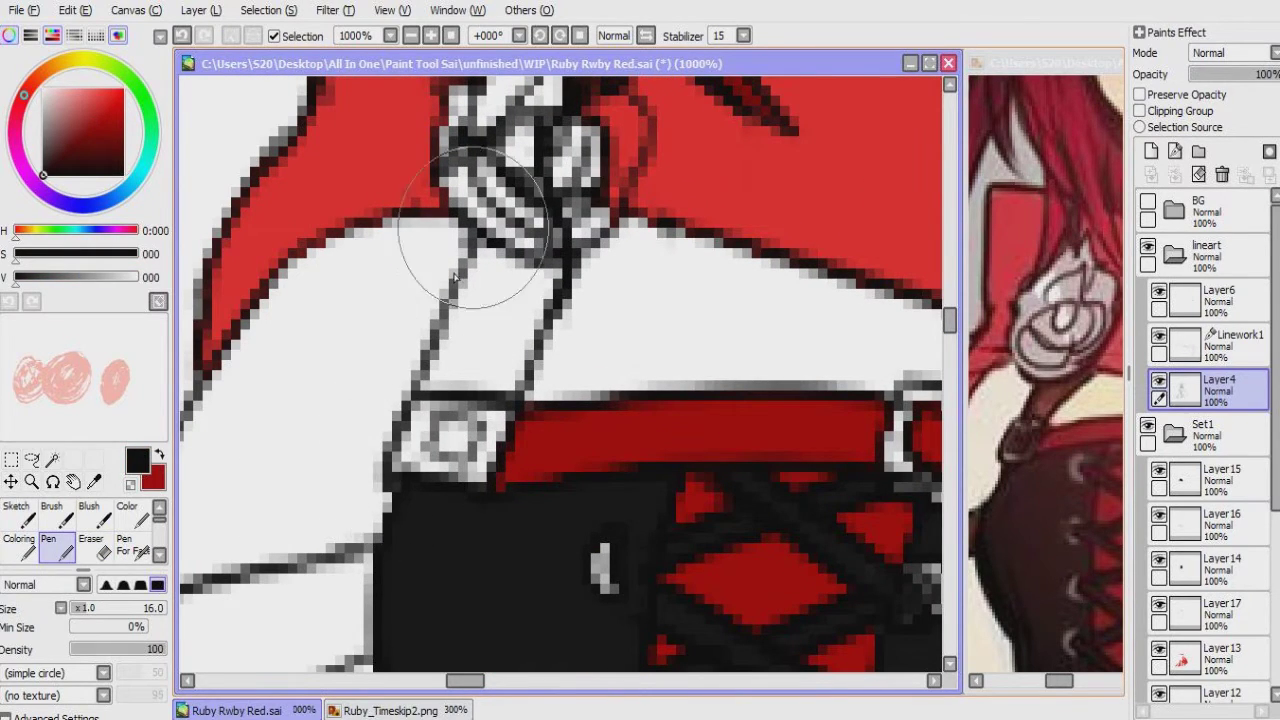
pyautogui.moveTo(476, 230)
pyautogui.mouseDown()
pyautogui.moveTo(471, 281)
pyautogui.moveTo(443, 366)
pyautogui.mouseUp()
pyautogui.hotkey('ctrl', 'z')
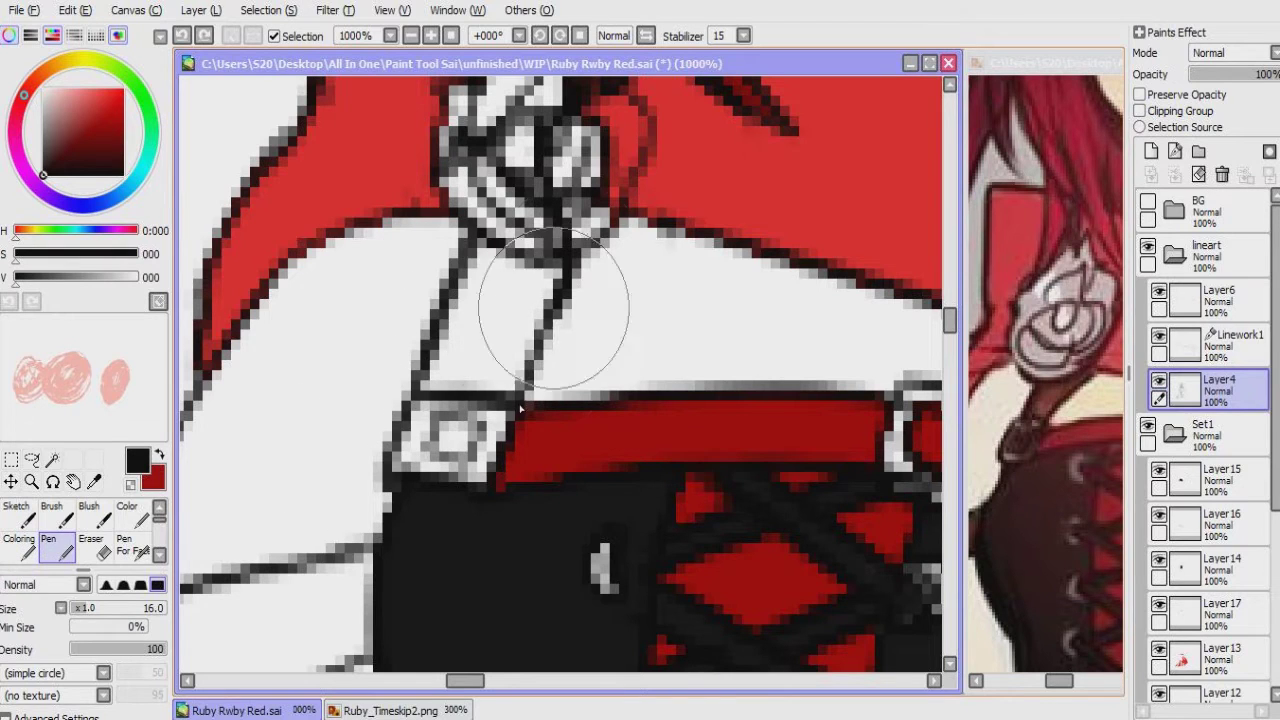
pyautogui.press('w')
pyautogui.click(446, 396)
pyautogui.hotkey('ctrl', 'd')
pyautogui.press('n')
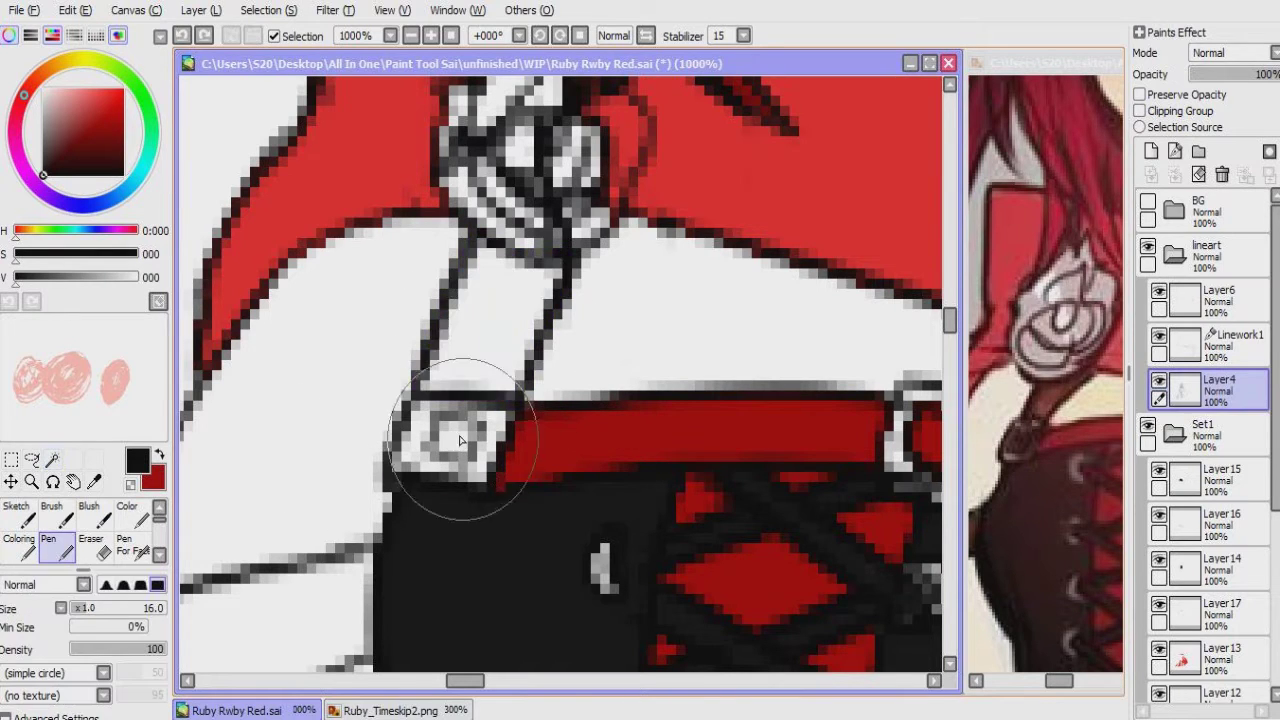
# Step: Select the shoulder strap and the buckle's centre, and paint them on Layer17 with the brown sampled from the reference at saturation 255
pyautogui.press('w')
pyautogui.click(458, 436)
pyautogui.click(495, 310)
pyautogui.click(1210, 522)
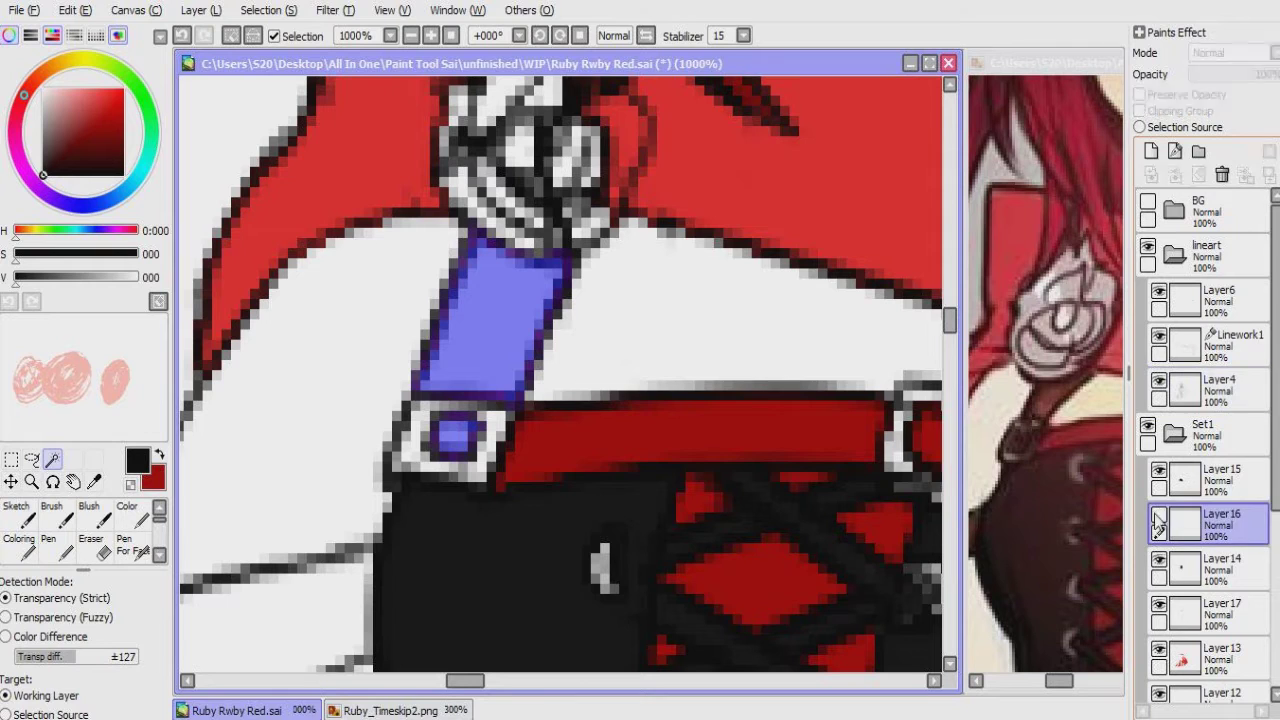
pyautogui.click(1172, 612)
pyautogui.press('b')
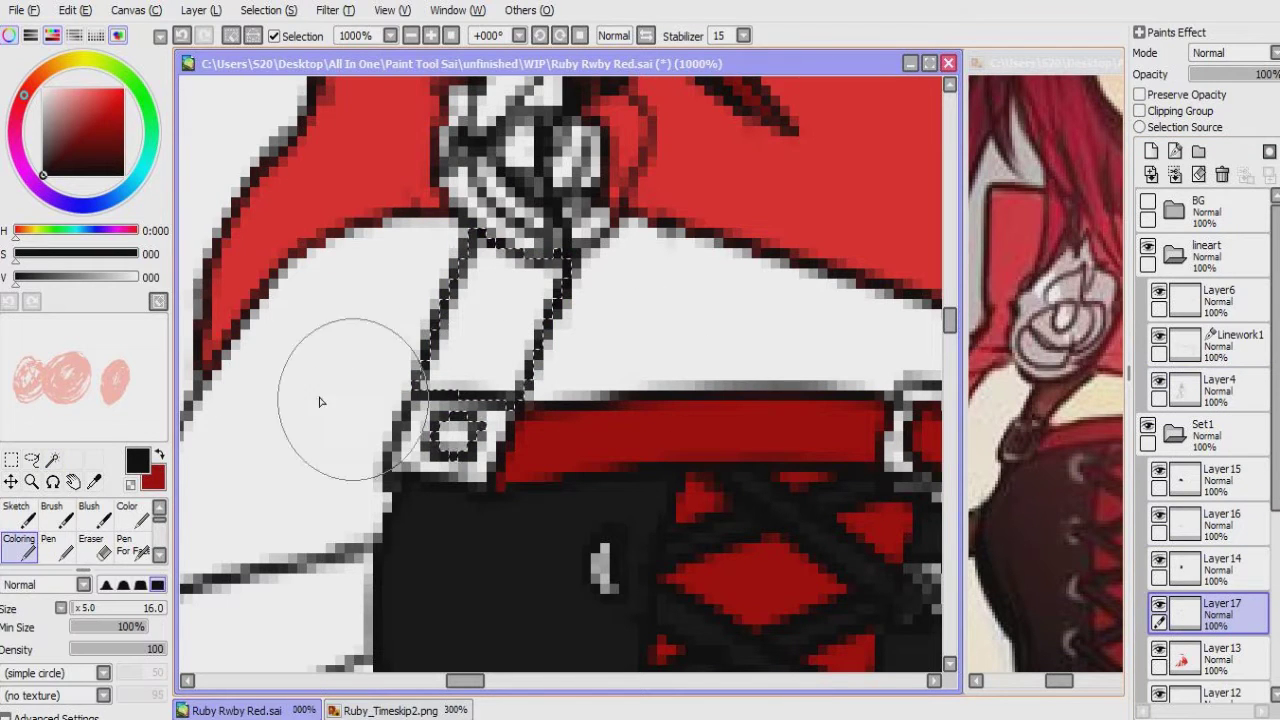
pyautogui.keyDown('alt'); pyautogui.click(981, 426); pyautogui.keyUp('alt')
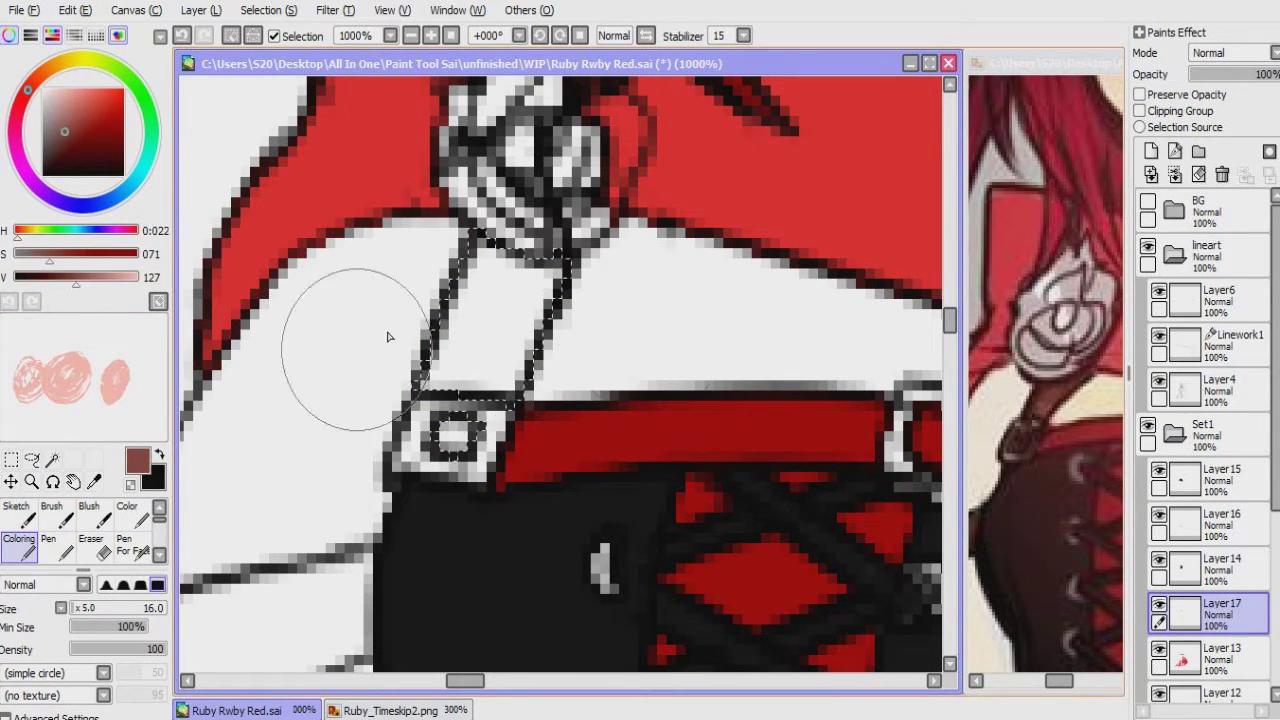
pyautogui.moveTo(480, 310); pyautogui.dragTo(252, 369)
pyautogui.moveTo(112, 259); pyautogui.dragTo(138, 259)
pyautogui.moveTo(455, 430); pyautogui.dragTo(577, 297)
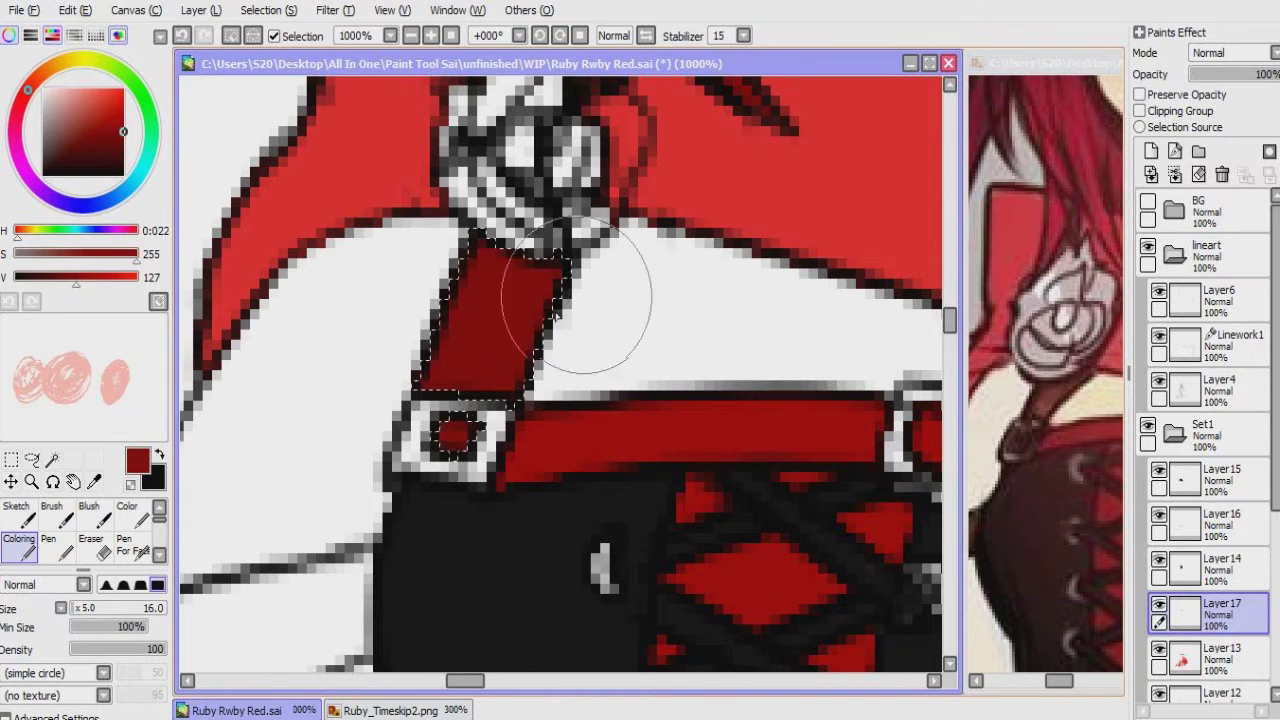
# Step: Compare with the reference and select the rose brooch on Layer4 with the Magic Wand
pyautogui.click(1000, 451)
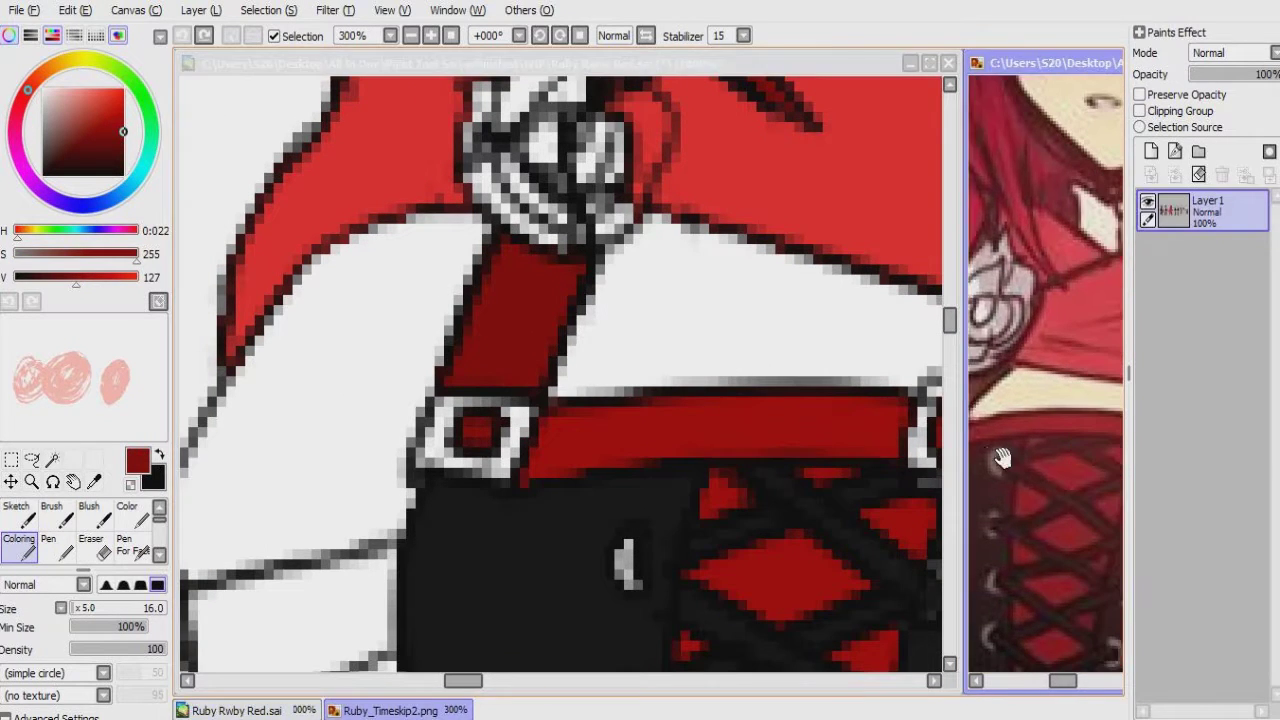
pyautogui.moveTo(1003, 443); pyautogui.dragTo(1055, 480)
pyautogui.click(714, 514)
pyautogui.scroll(3, 714, 514)
pyautogui.press('w')
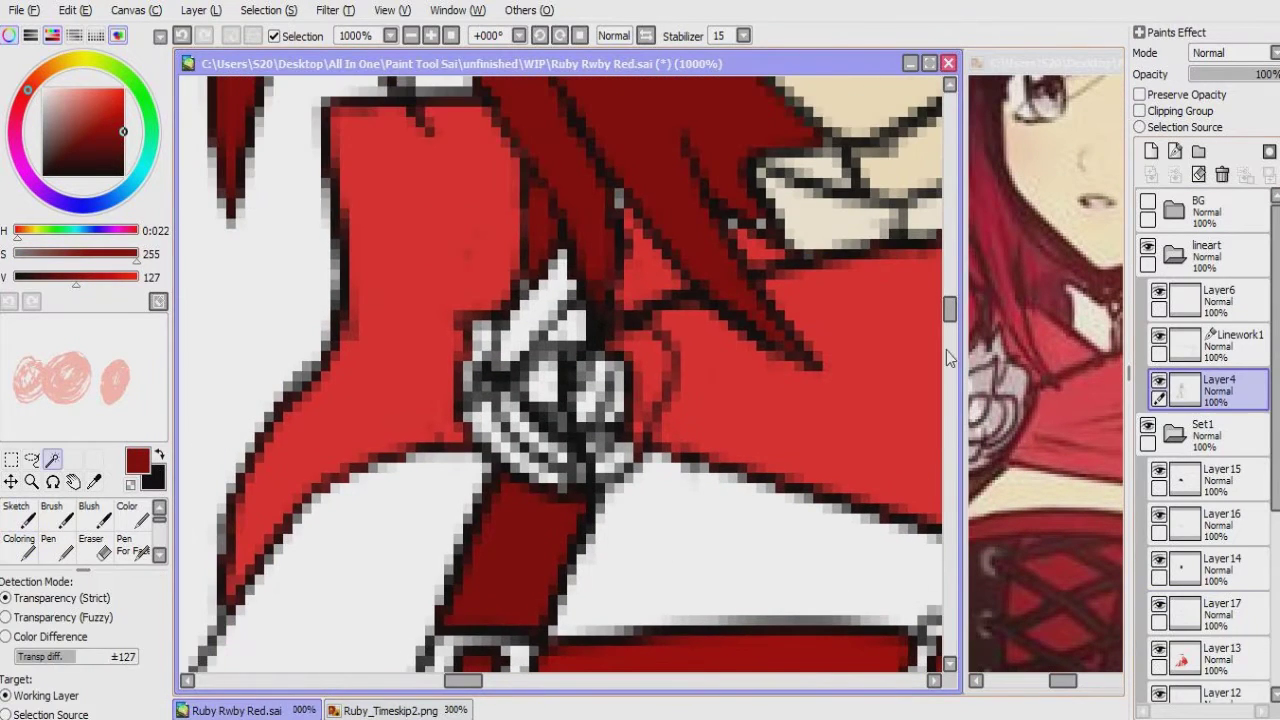
pyautogui.click(500, 440)
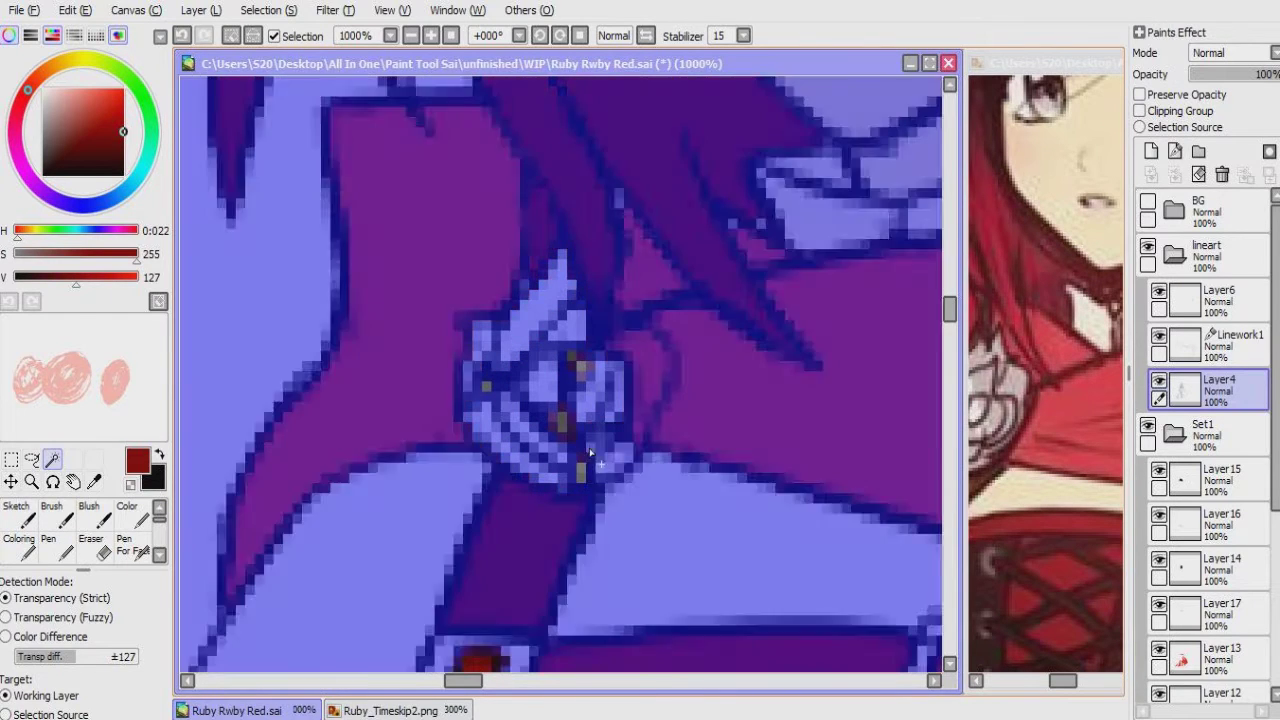
# Step: Add a new layer above Layer15, paint the selected rose brooch light grey and reduce the Coloring brush to 5.0
pyautogui.press('b')
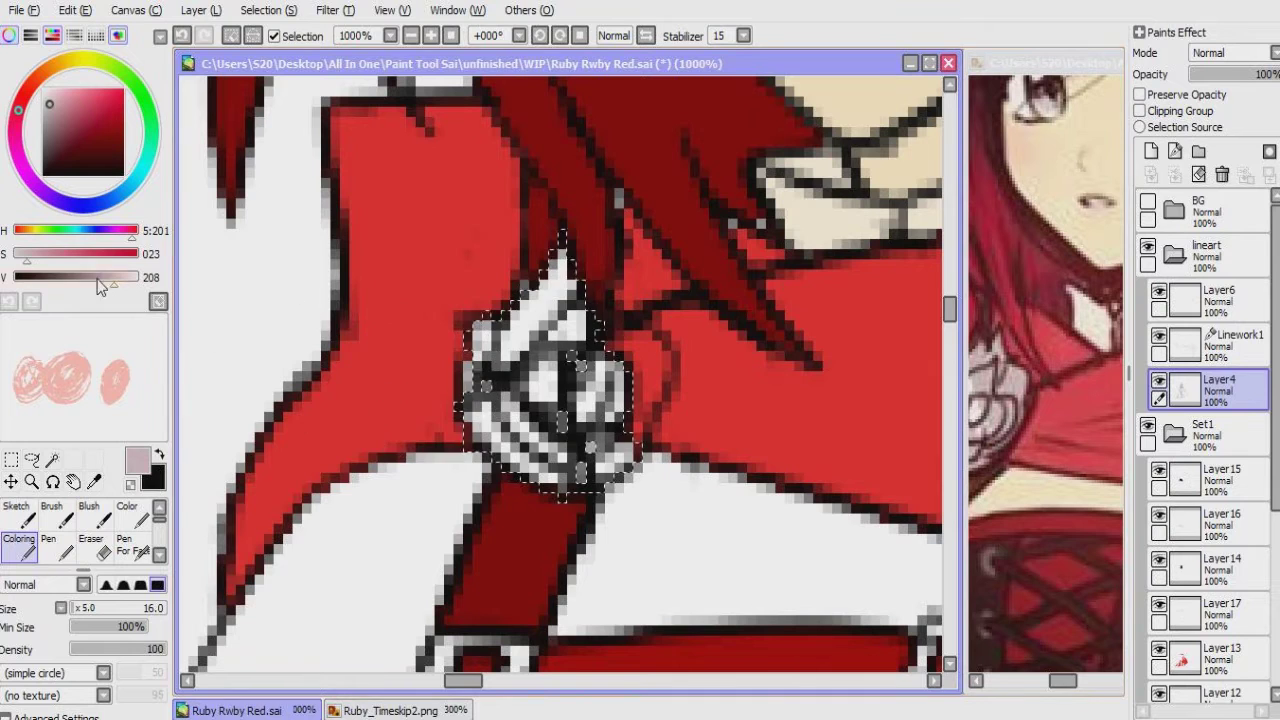
pyautogui.click(1213, 497)
pyautogui.moveTo(558, 393); pyautogui.dragTo(545, 310)
pyautogui.moveTo(456, 376); pyautogui.dragTo(605, 504)
pyautogui.press('[')
pyautogui.press('[')
pyautogui.press('[')
pyautogui.press('[')
pyautogui.press('[')
pyautogui.press('[')
pyautogui.press('[')
pyautogui.press('[')
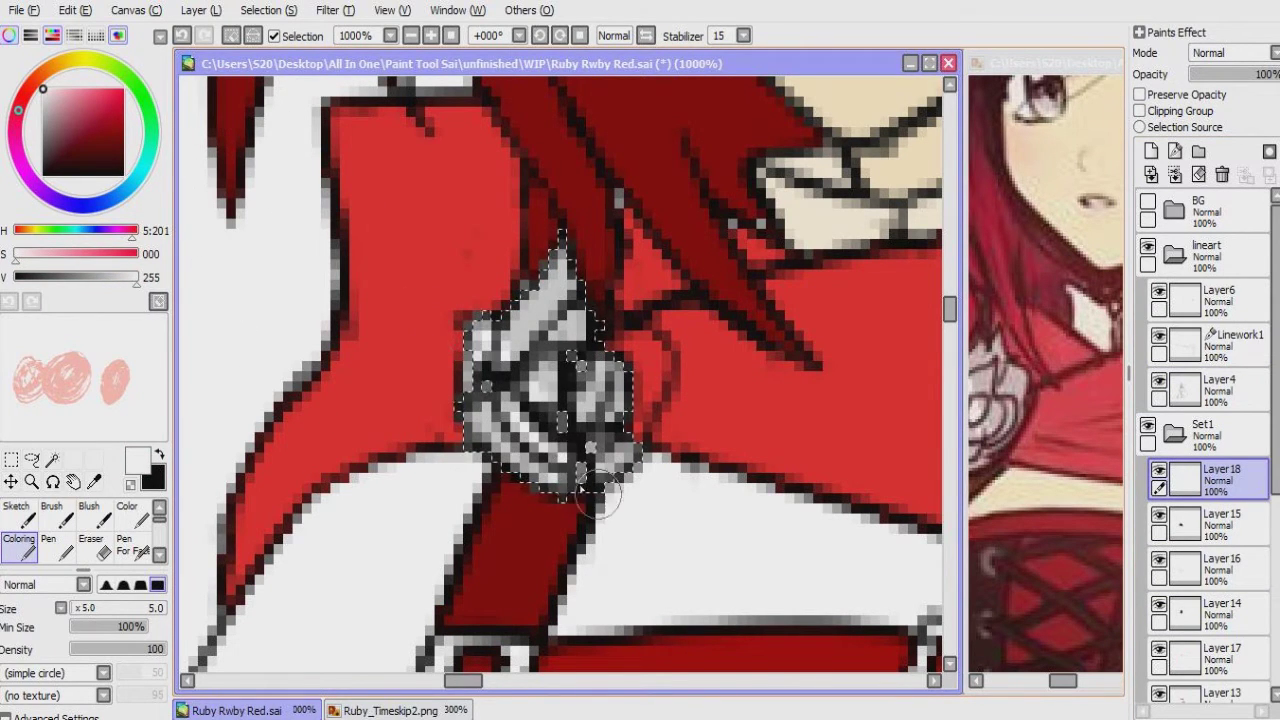
# Step: Pick a cream colour (S 33, V 253) and select the upper chest and both sleeves with the Magic Wand on Layer4
pyautogui.scroll(-10, 629, 414)
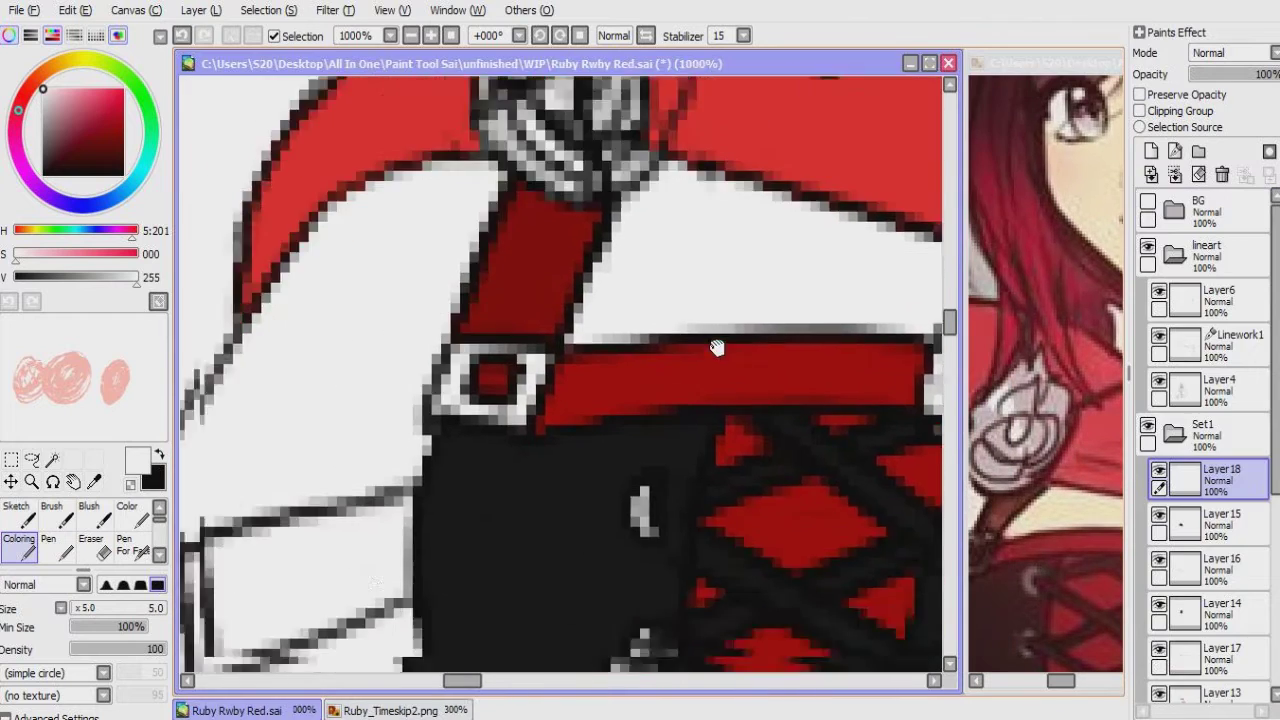
pyautogui.scroll(8, 697, 304)
pyautogui.press('w')
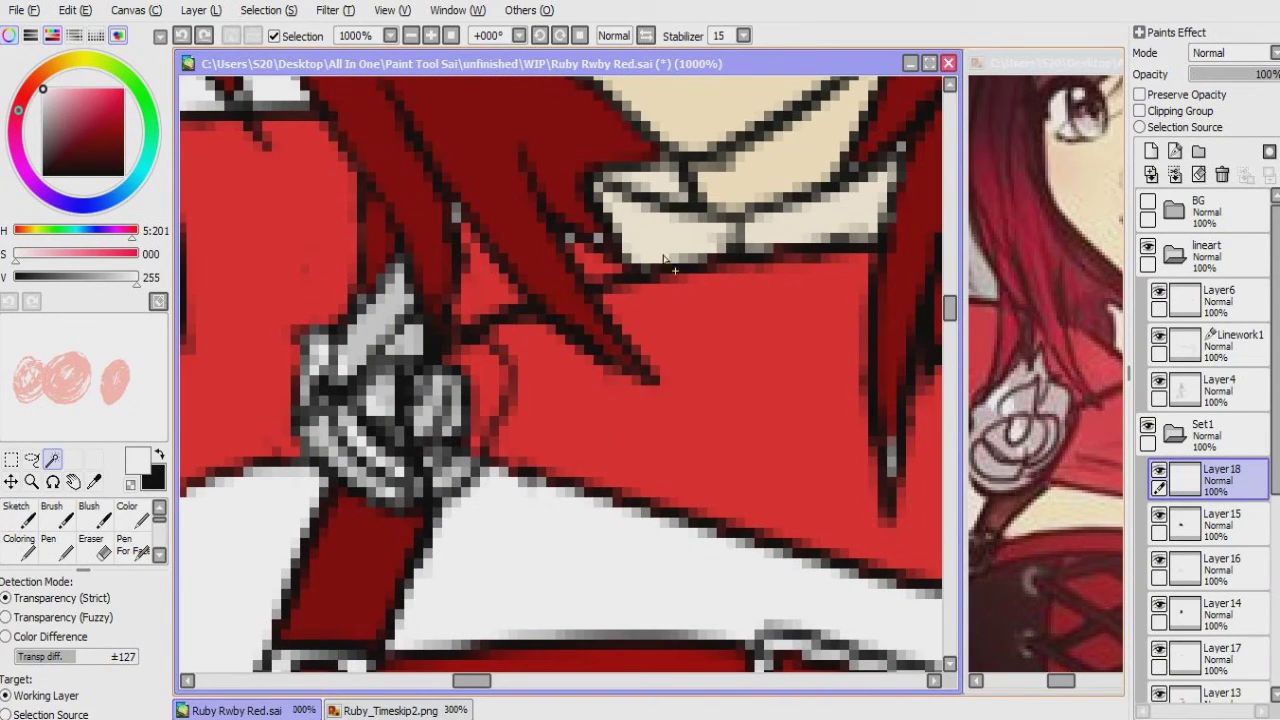
pyautogui.scroll(-5, 407, 470)
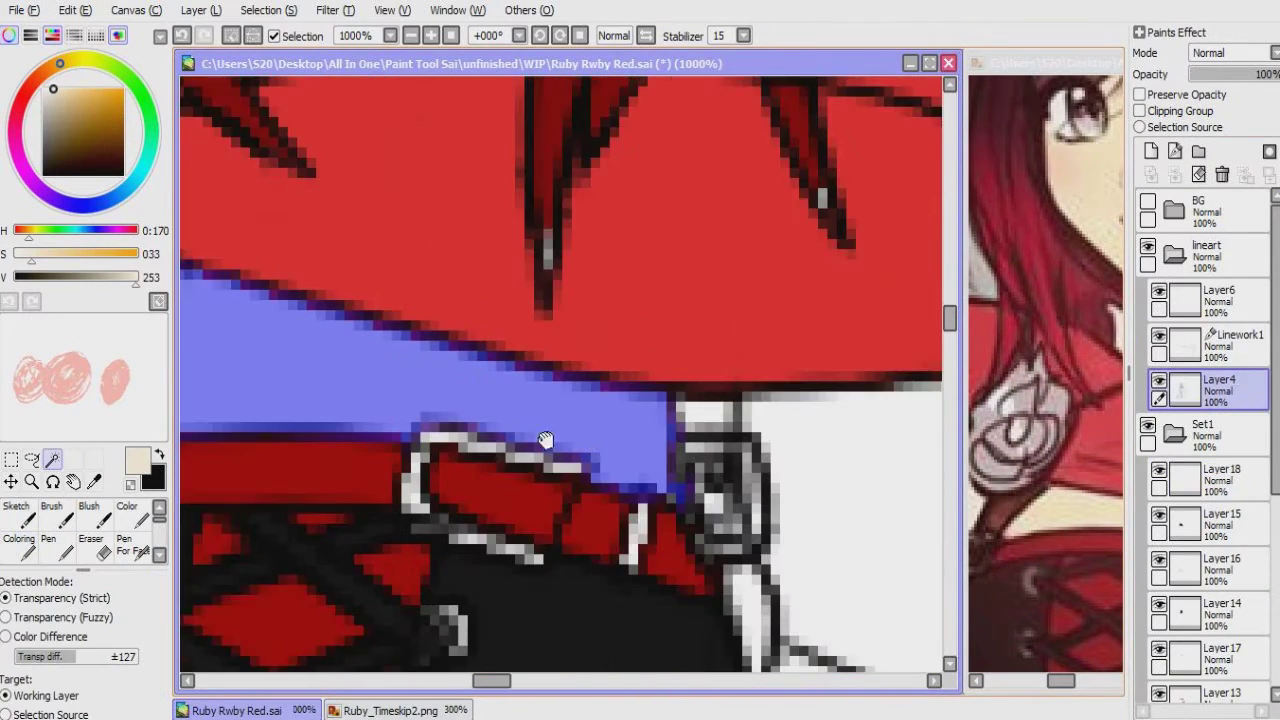
pyautogui.click(1062, 484)
pyautogui.moveTo(827, 333); pyautogui.dragTo(723, 429)
pyautogui.press('x')
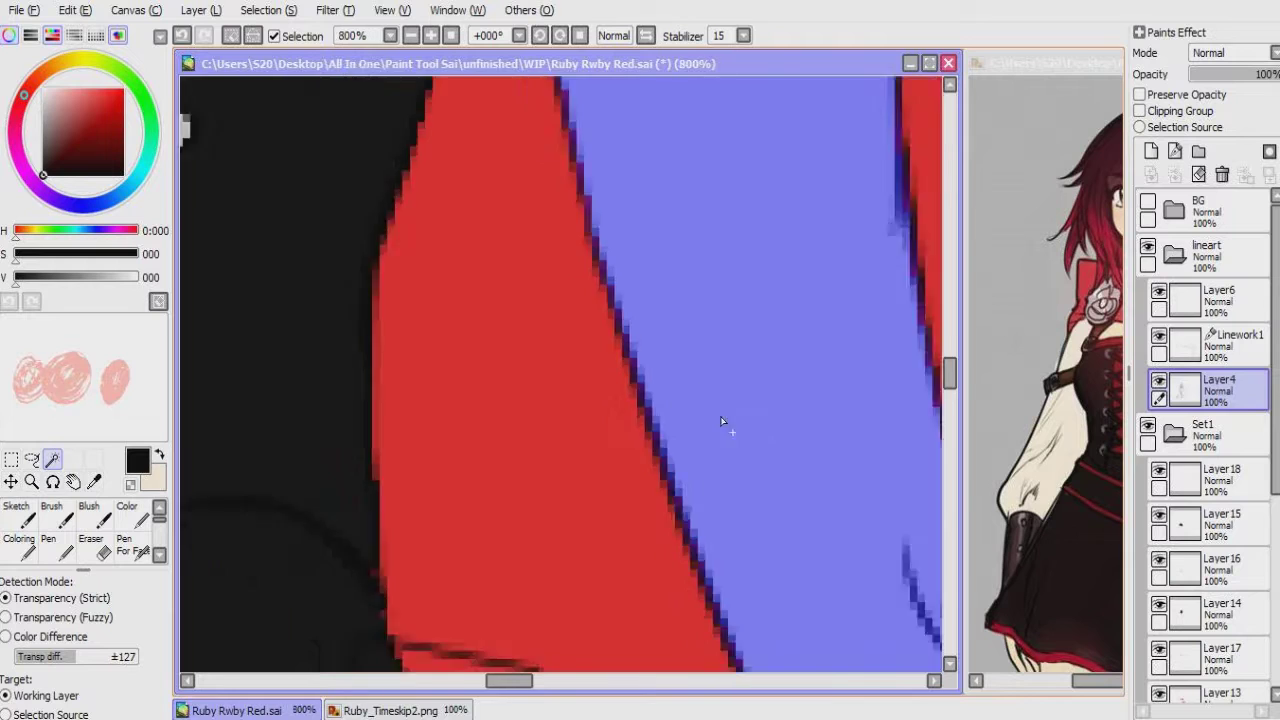
pyautogui.scroll(-4, 723, 429)
# Step: Add a new layer above Layer17 and paint the selected chest and sleeves cream (S 33, V 253) with an 80 Coloring brush
pyautogui.click(1166, 477)
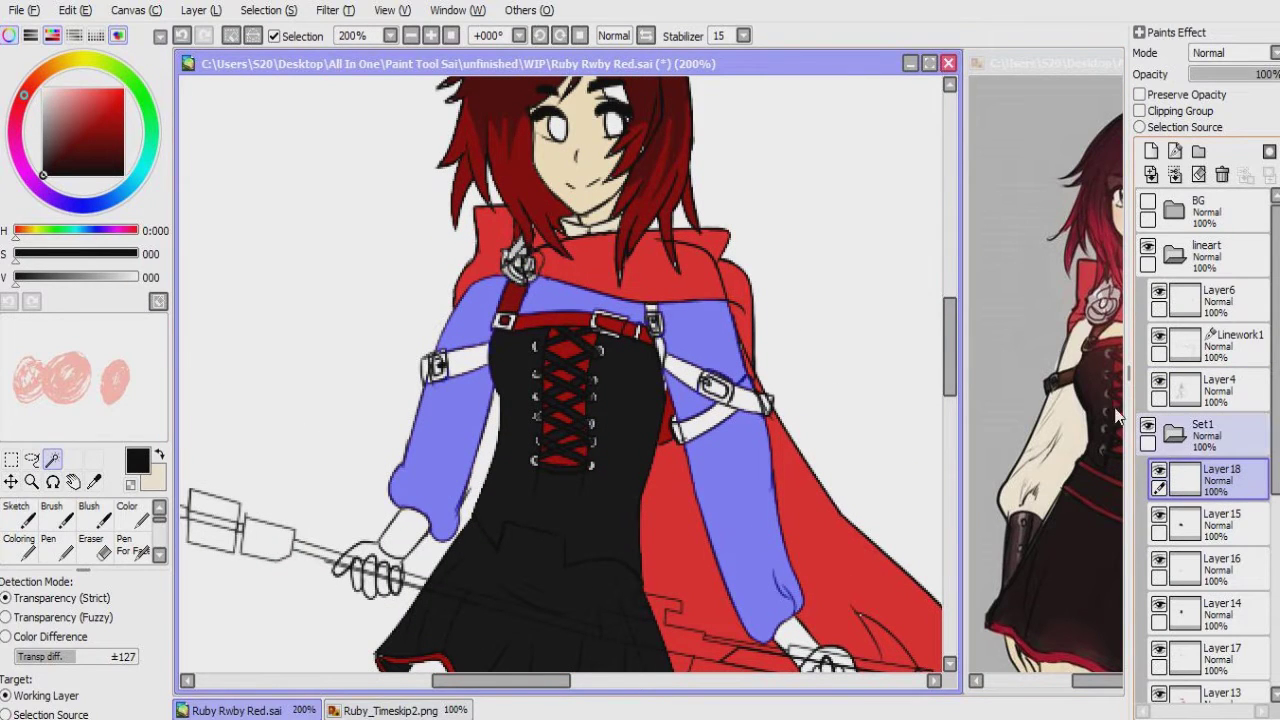
pyautogui.press('b')
pyautogui.press('x')
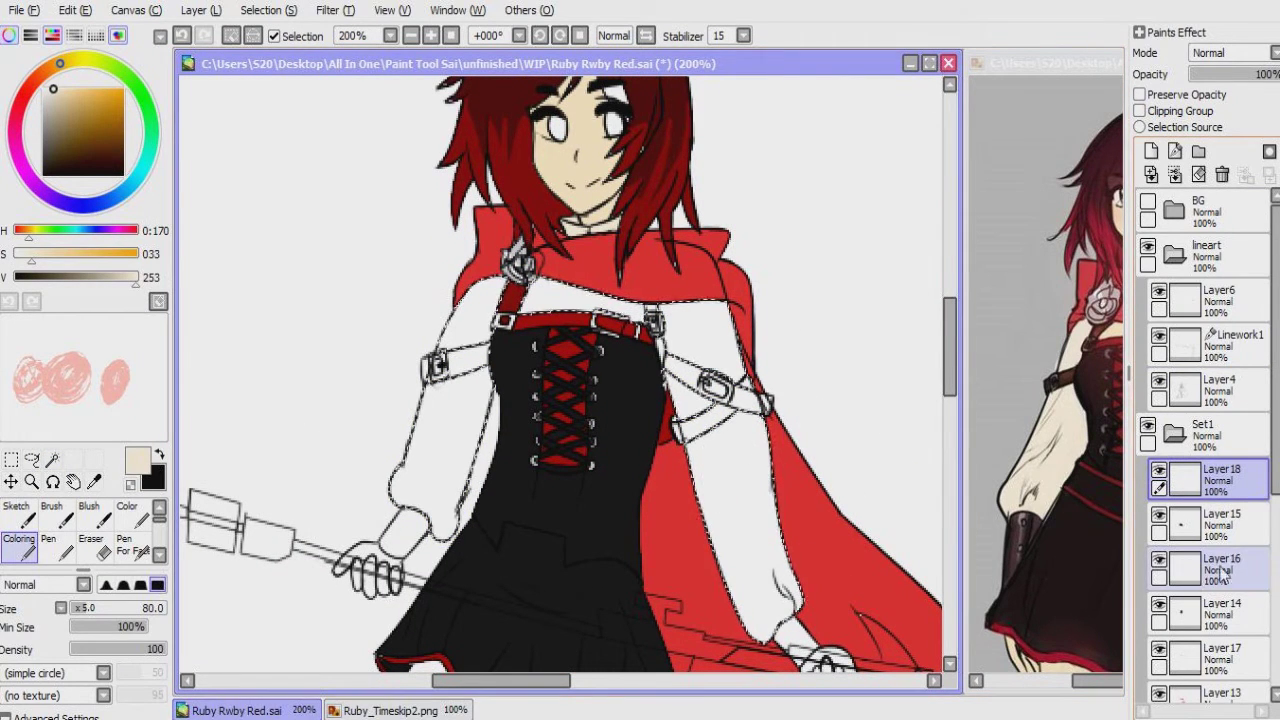
pyautogui.scroll(-2, 1222, 570)
pyautogui.click(1200, 545)
pyautogui.click(1150, 150)
pyautogui.moveTo(770, 560); pyautogui.dragTo(730, 430)
pyautogui.moveTo(450, 430); pyautogui.dragTo(725, 395)
pyautogui.moveTo(730, 620); pyautogui.dragTo(740, 386)
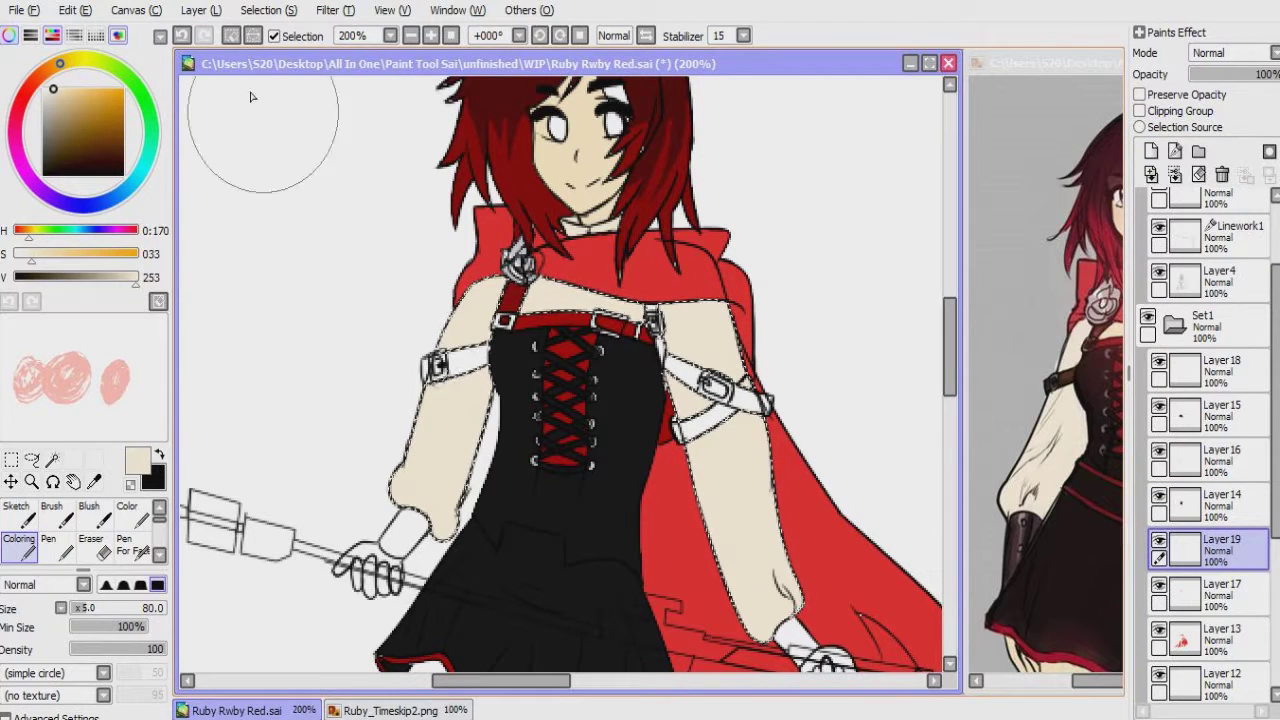
pyautogui.moveTo(521, 338); pyautogui.dragTo(415, 208)
# Step: Reinforce the outline of the wrist cuff above the gripping hand on Layer4 with the black Pen, testing it for gaps
pyautogui.click(1210, 390)
pyautogui.press('x')
pyautogui.scroll(4, 530, 360)
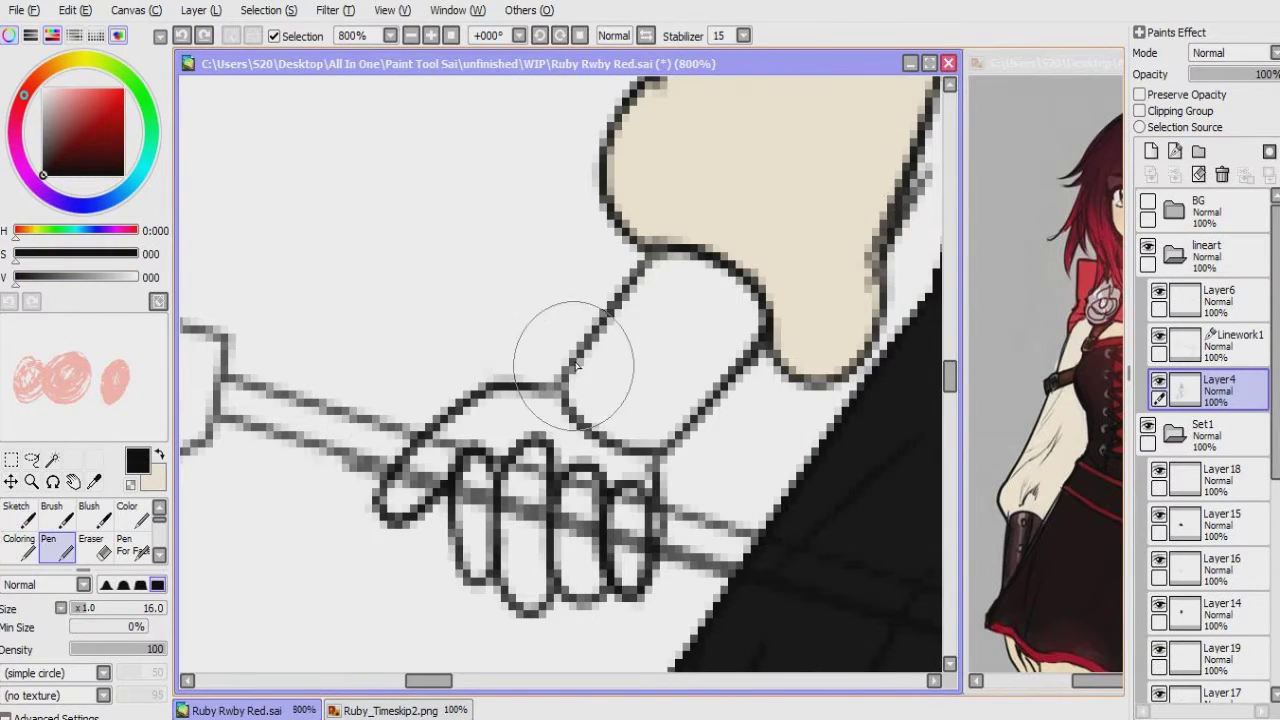
pyautogui.press('w')
pyautogui.click(631, 405)
pyautogui.hotkey('ctrl', 'd')
pyautogui.press('n')
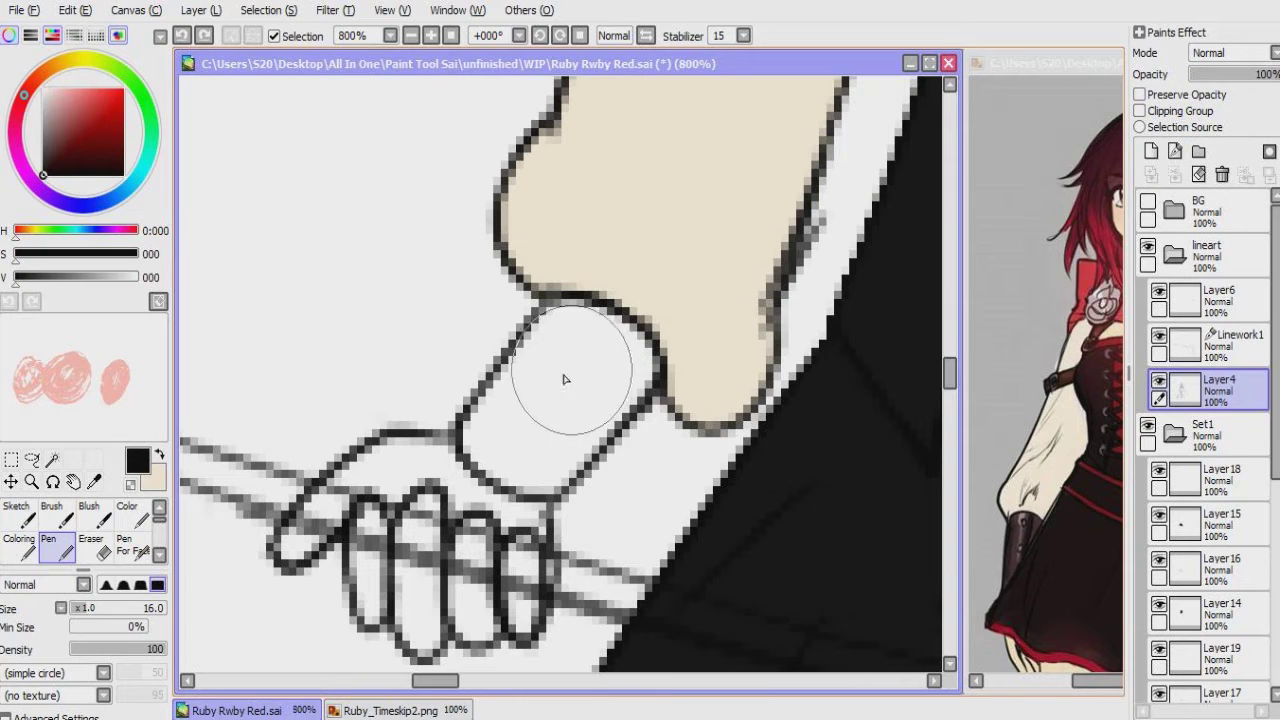
pyautogui.press('[')
pyautogui.press('[')
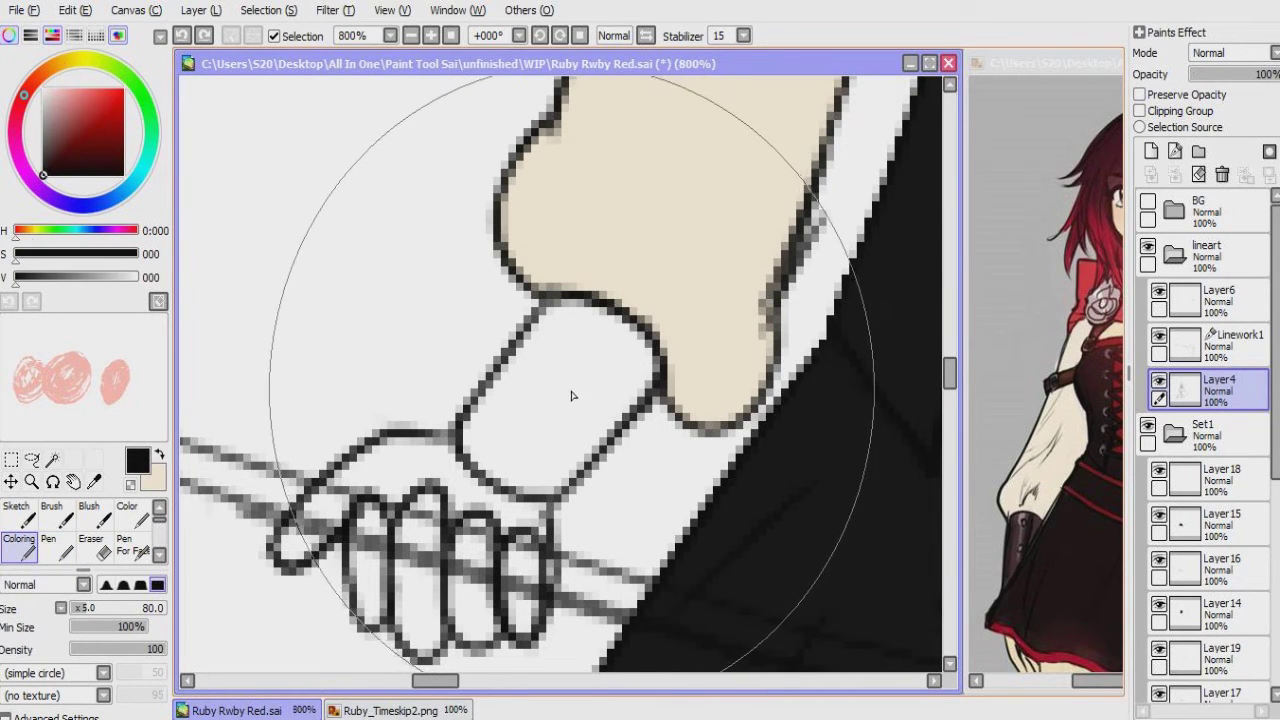
pyautogui.click(572, 355)
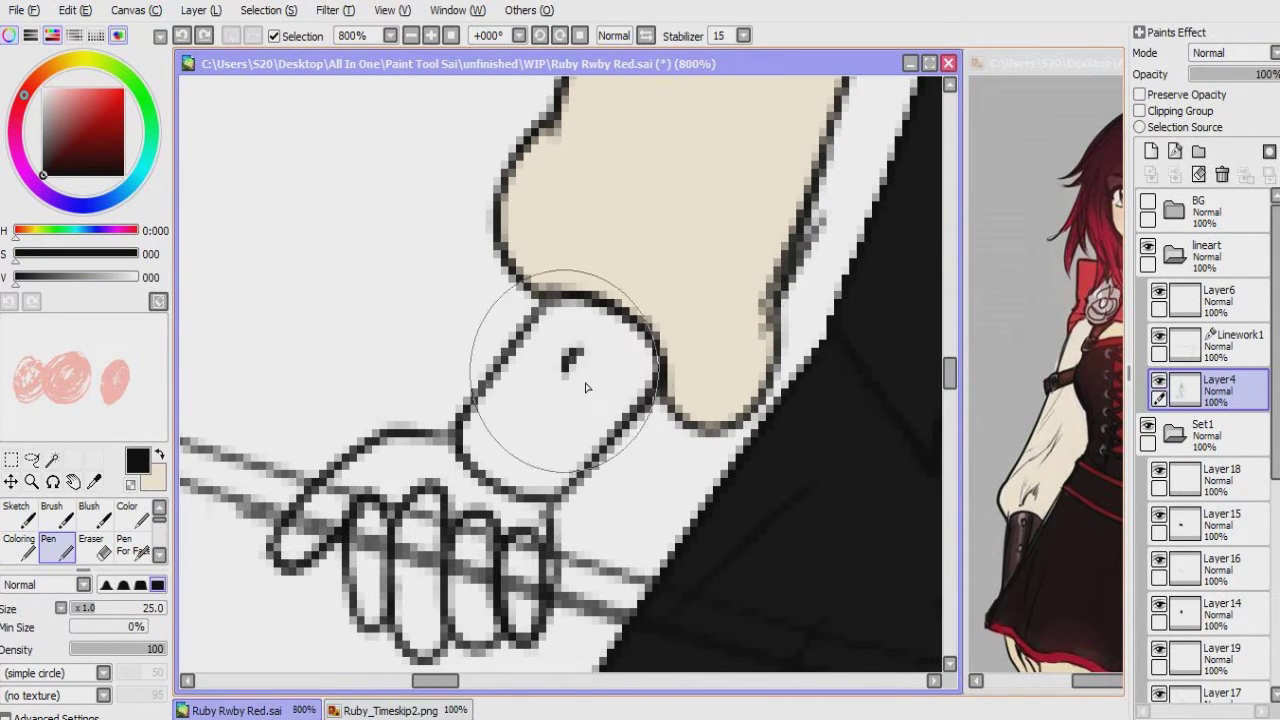
# Step: Add a linework layer above Layer4 and draw a closed circle in the blank area with the 0.8 Line tool by rotating the canvas
pyautogui.click(1175, 151)
pyautogui.hscroll(-5, 600, 337)
pyautogui.scroll(1, 500, 275)
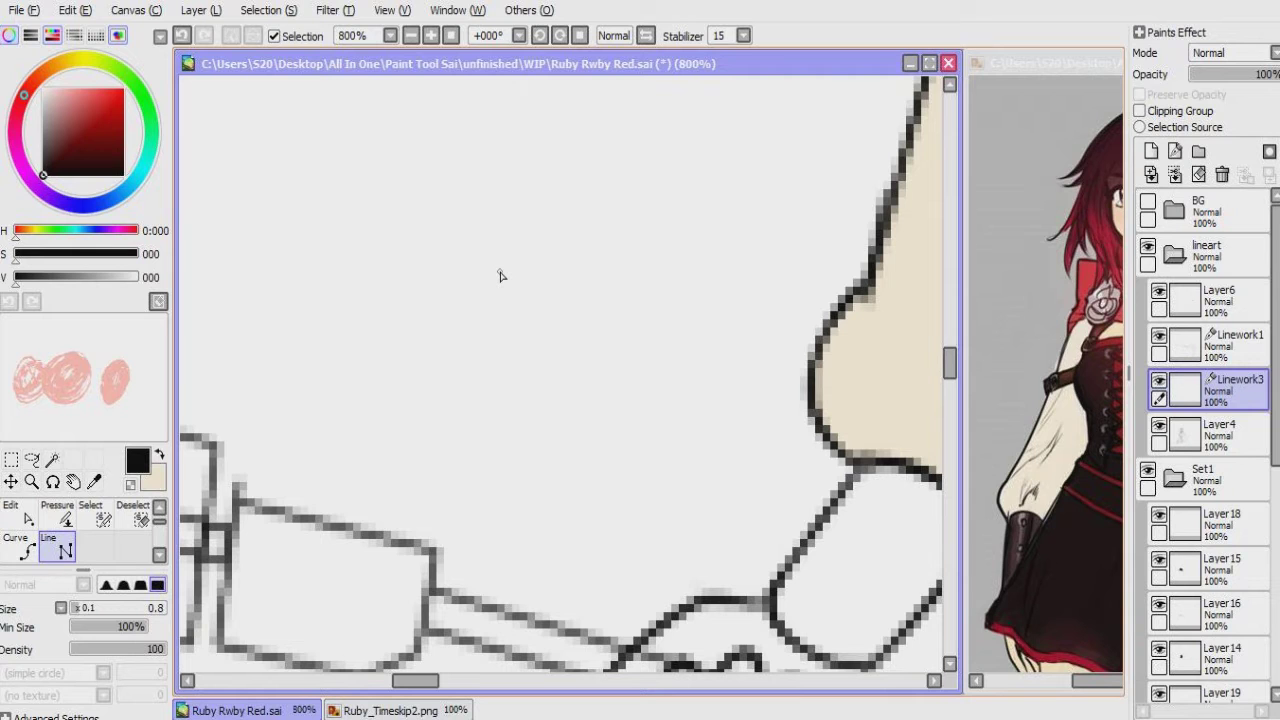
pyautogui.click(500, 275)
pyautogui.press('Delete')
pyautogui.press('Delete')
pyautogui.press('Delete')
pyautogui.press('Delete')
pyautogui.press('Delete')
pyautogui.press('Delete')
pyautogui.press('Delete')
pyautogui.press('Delete')
pyautogui.press('Delete')
pyautogui.press('Delete')
pyautogui.press('Delete')
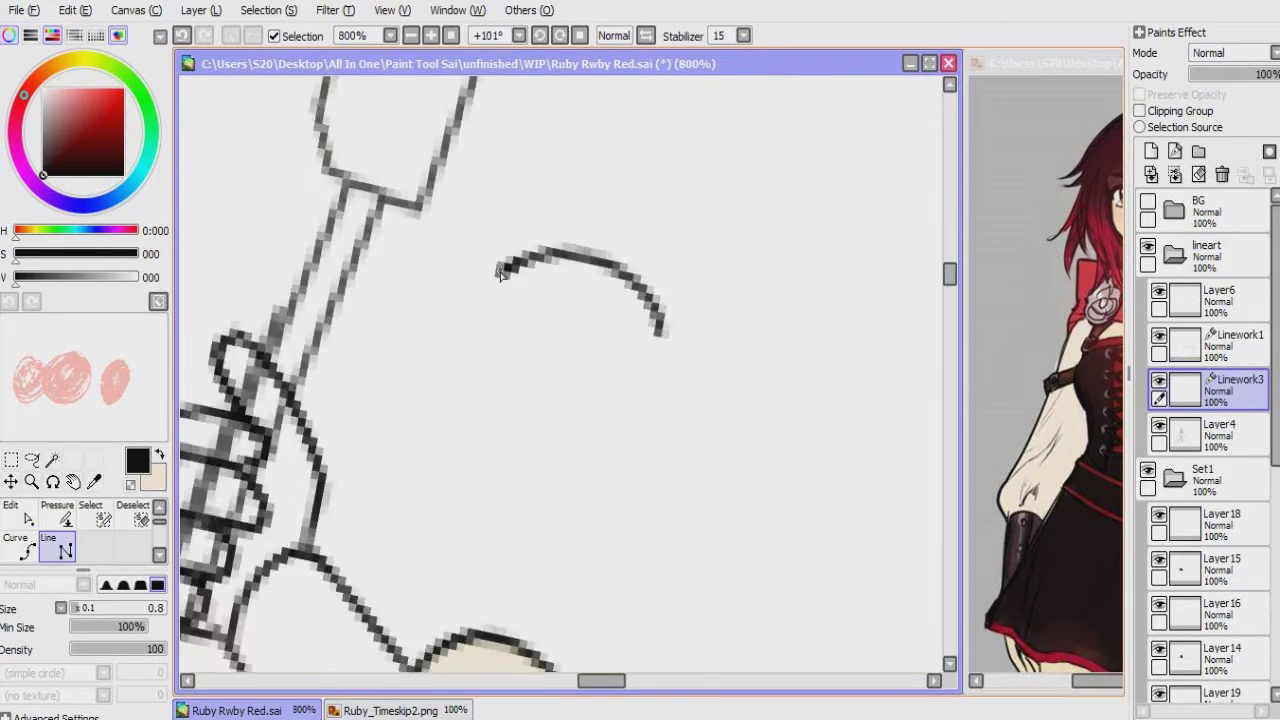
pyautogui.press('End')
pyautogui.press('End')
pyautogui.press('End')
pyautogui.press('End')
pyautogui.press('End')
pyautogui.press('End')
pyautogui.press('End')
pyautogui.press('End')
pyautogui.press('End')
pyautogui.press('End')
pyautogui.press('End')
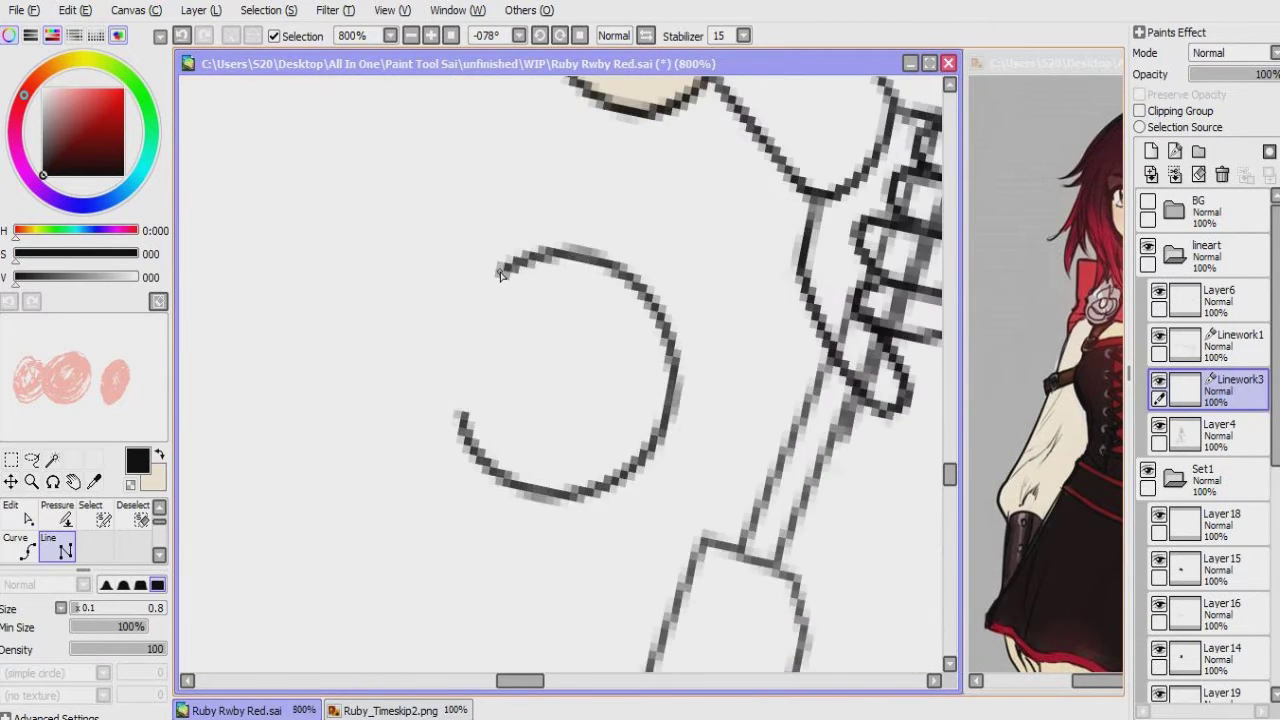
pyautogui.press('End')
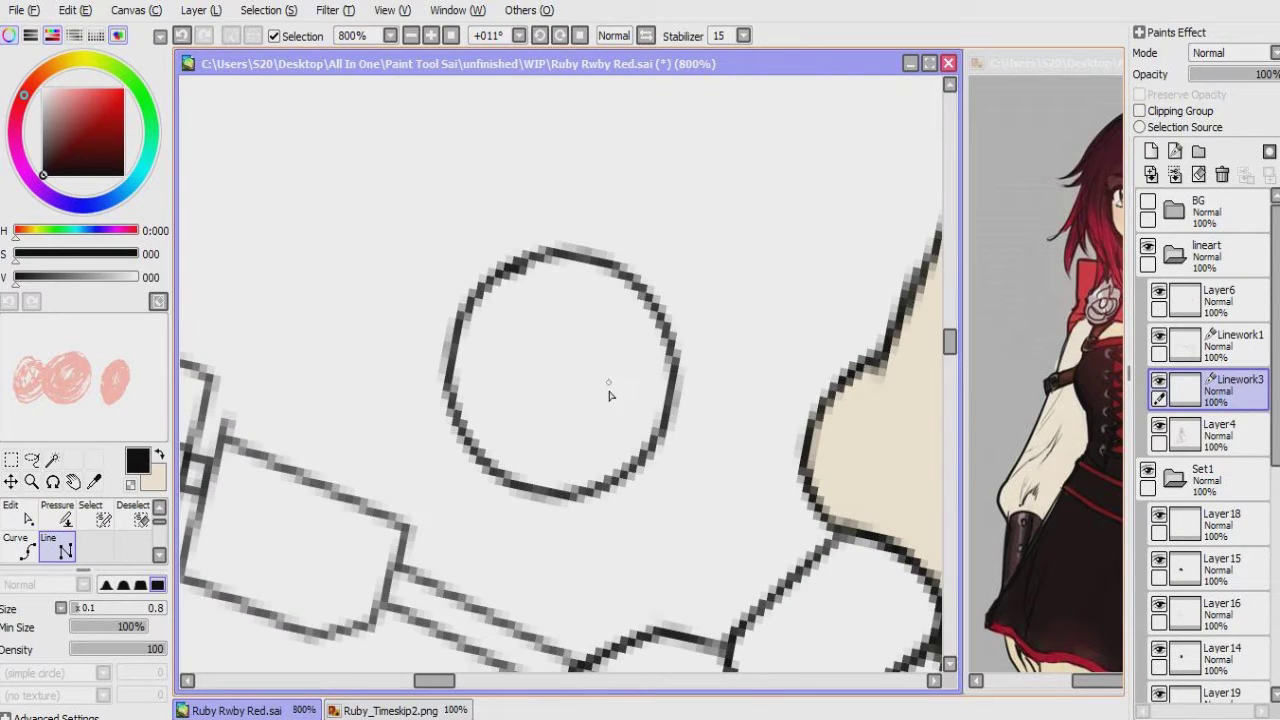
# Step: Reset the canvas rotation, shrink the circle into a small rivet on the upper part of the cuff, and merge it into Layer4
pyautogui.hotkey('ctrl', 't')
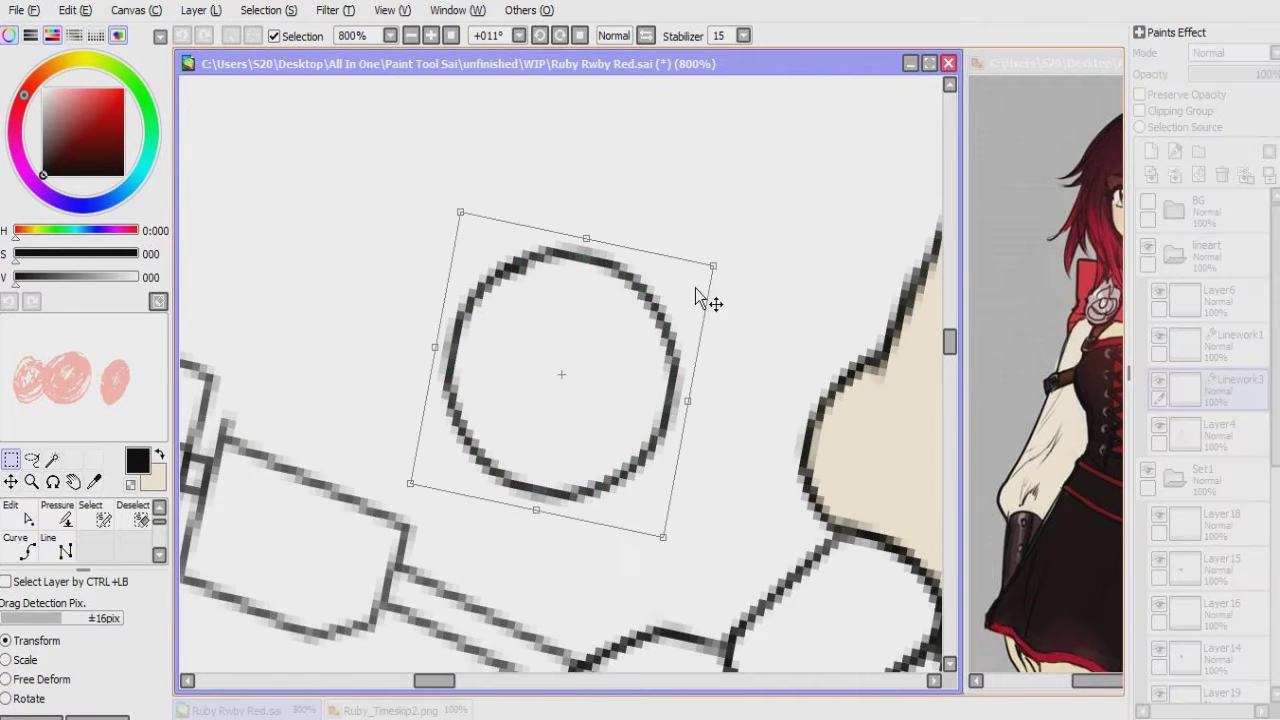
pyautogui.press('Home')
pyautogui.moveTo(686, 240); pyautogui.dragTo(634, 251)
pyautogui.moveTo(700, 414); pyautogui.dragTo(675, 455)
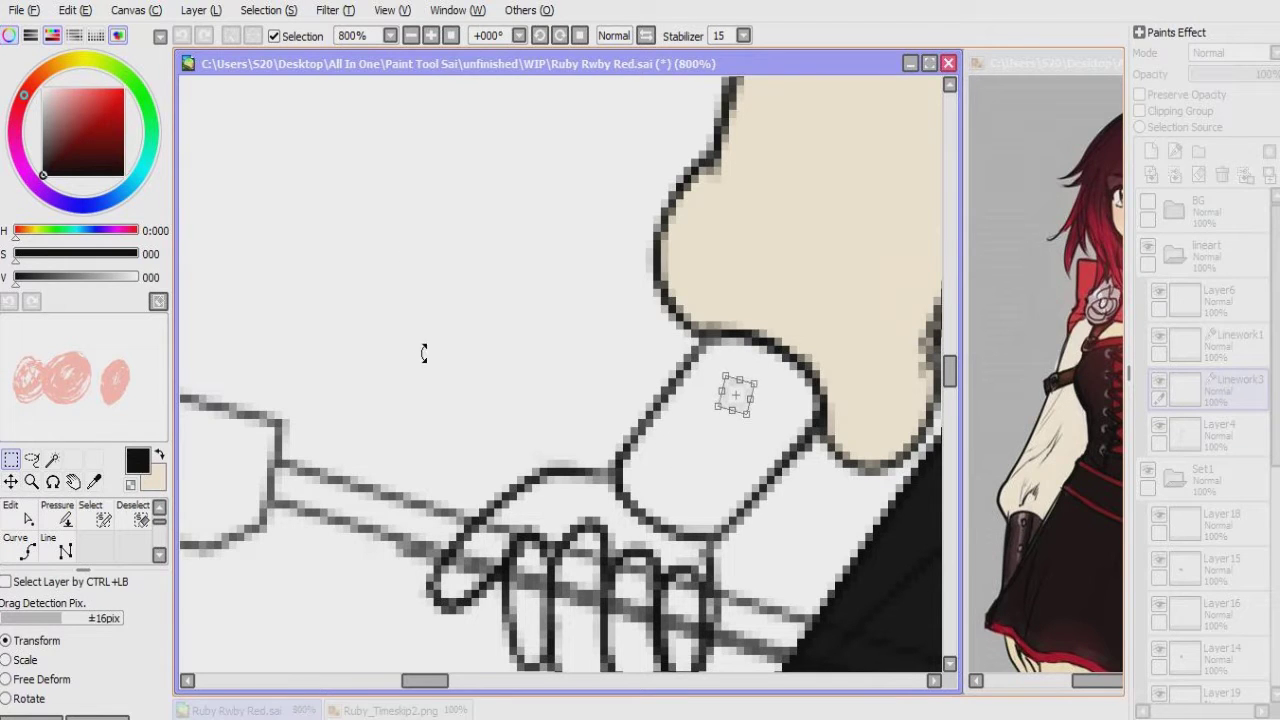
pyautogui.press('Return')
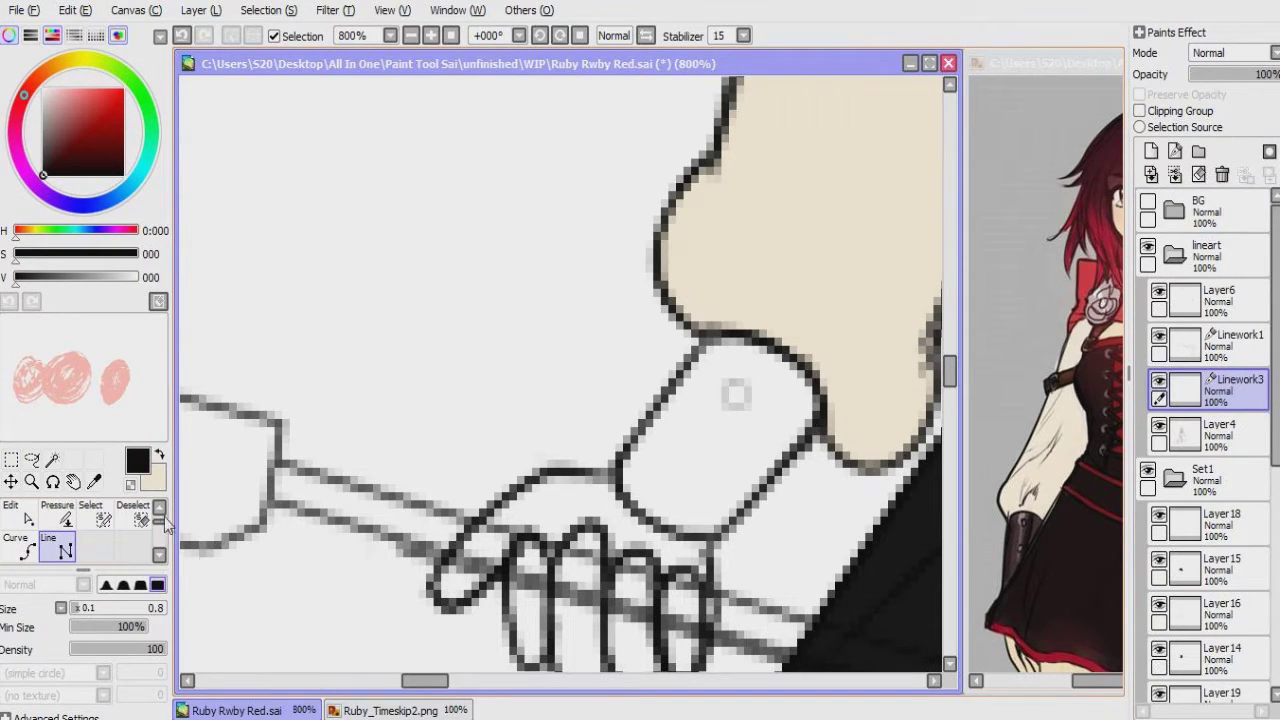
pyautogui.click(1175, 175)
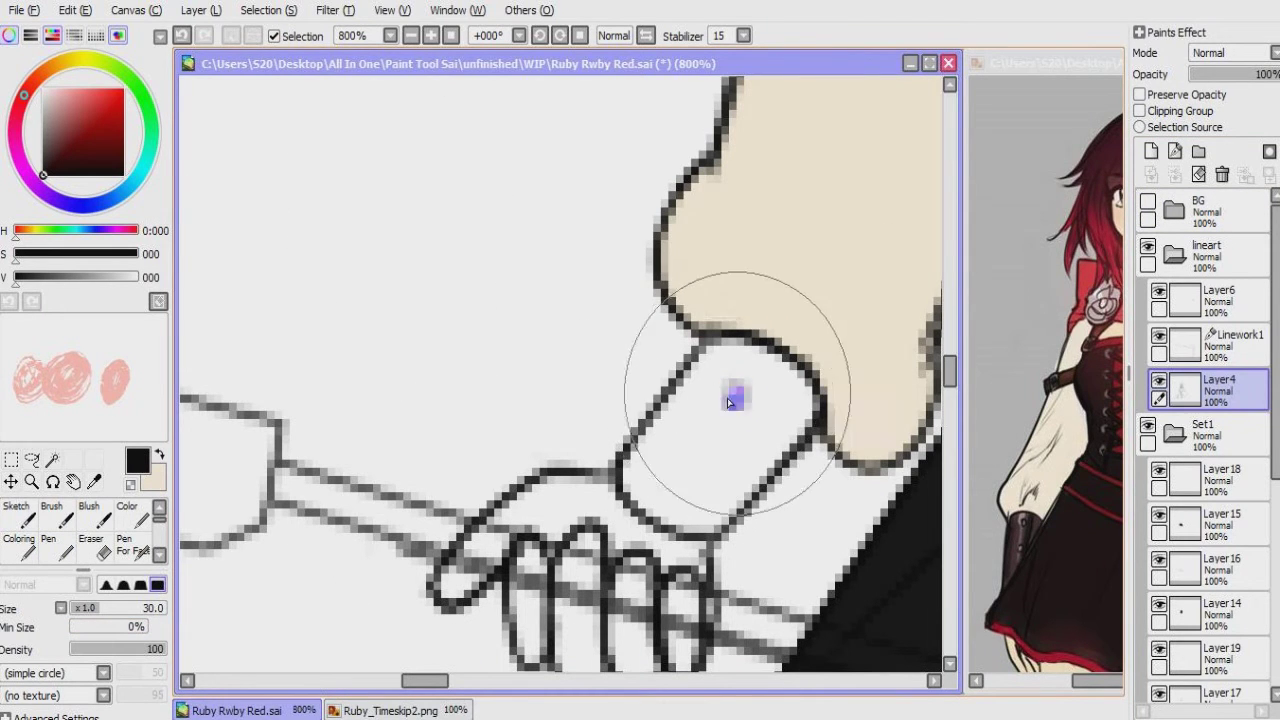
# Step: Duplicate the rivet twice to form a diagonal row of three along the cuff and merge the copies into Layer4
pyautogui.press('c')
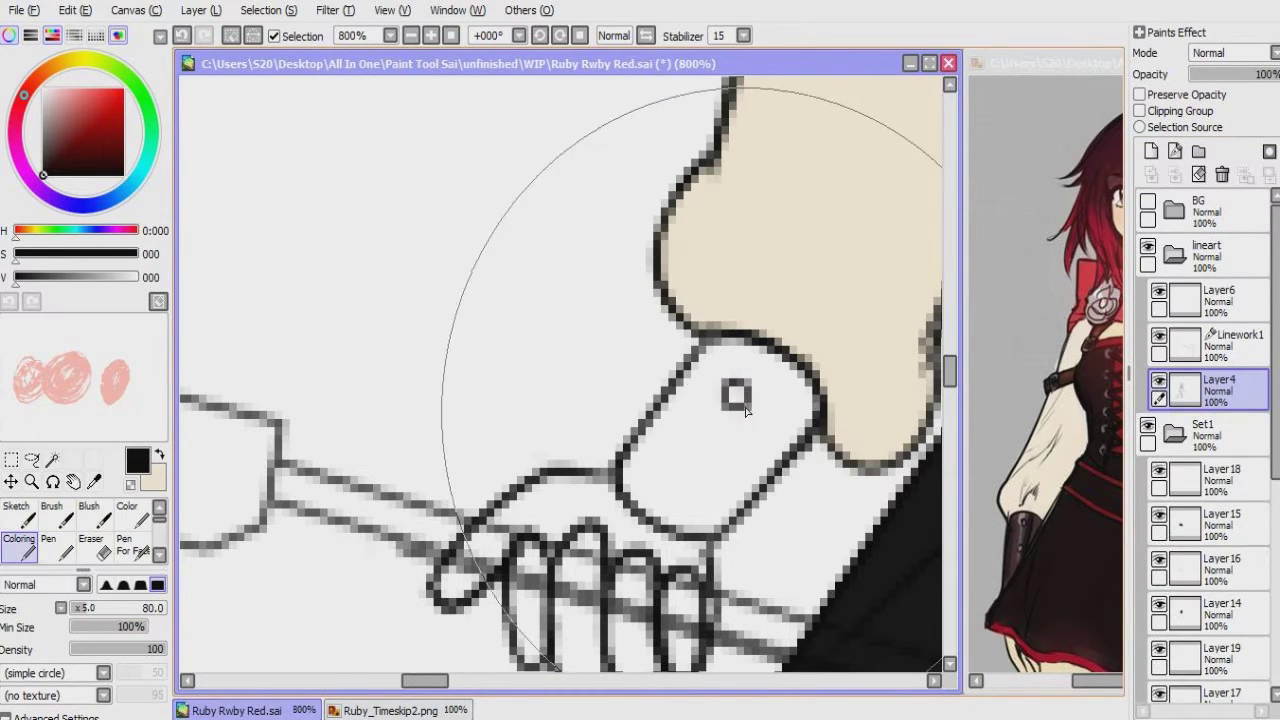
pyautogui.hotkey('ctrl', 'v')
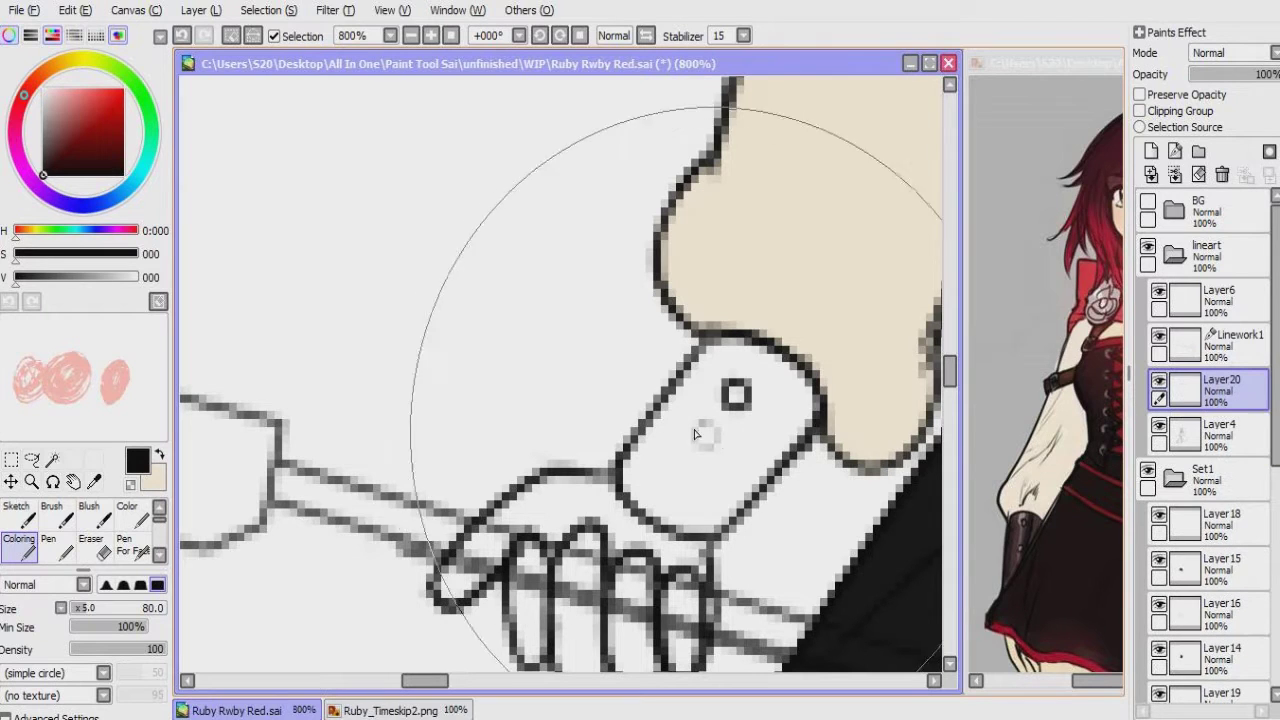
pyautogui.press('ctrl')
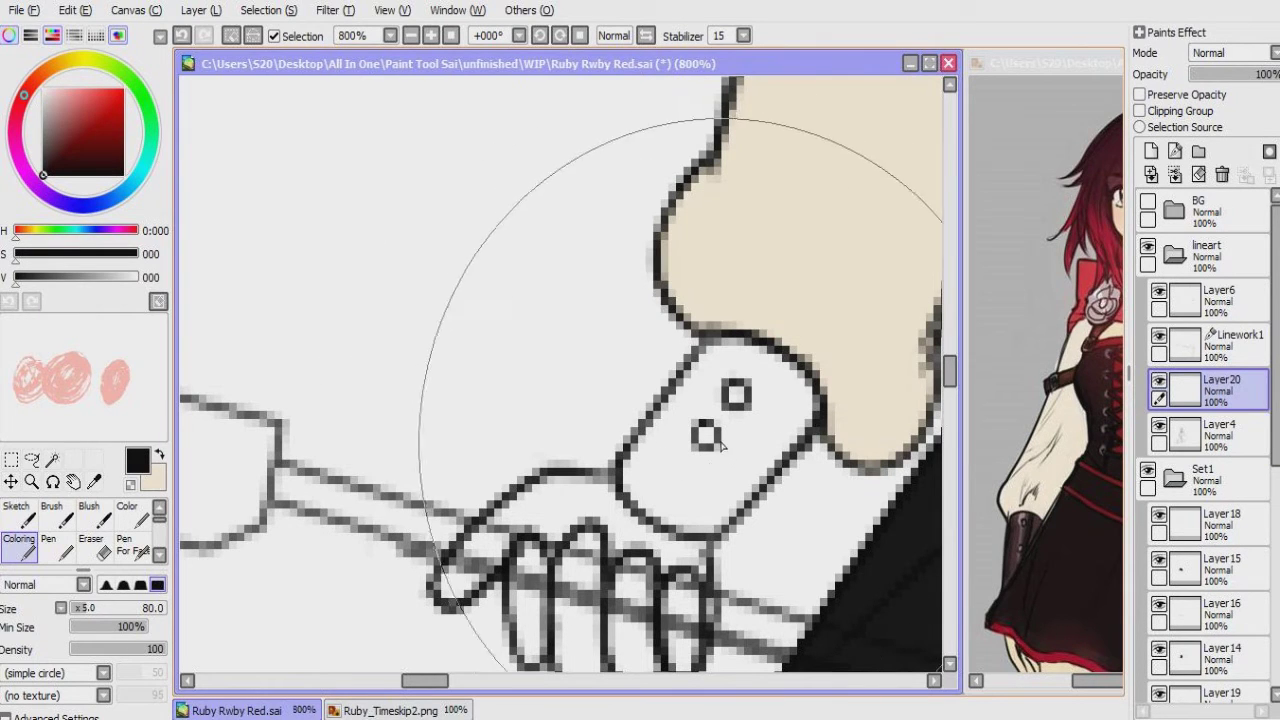
pyautogui.hotkey('ctrl', 'v')
pyautogui.press('e')
pyautogui.hotkey('ctrl', 'e')
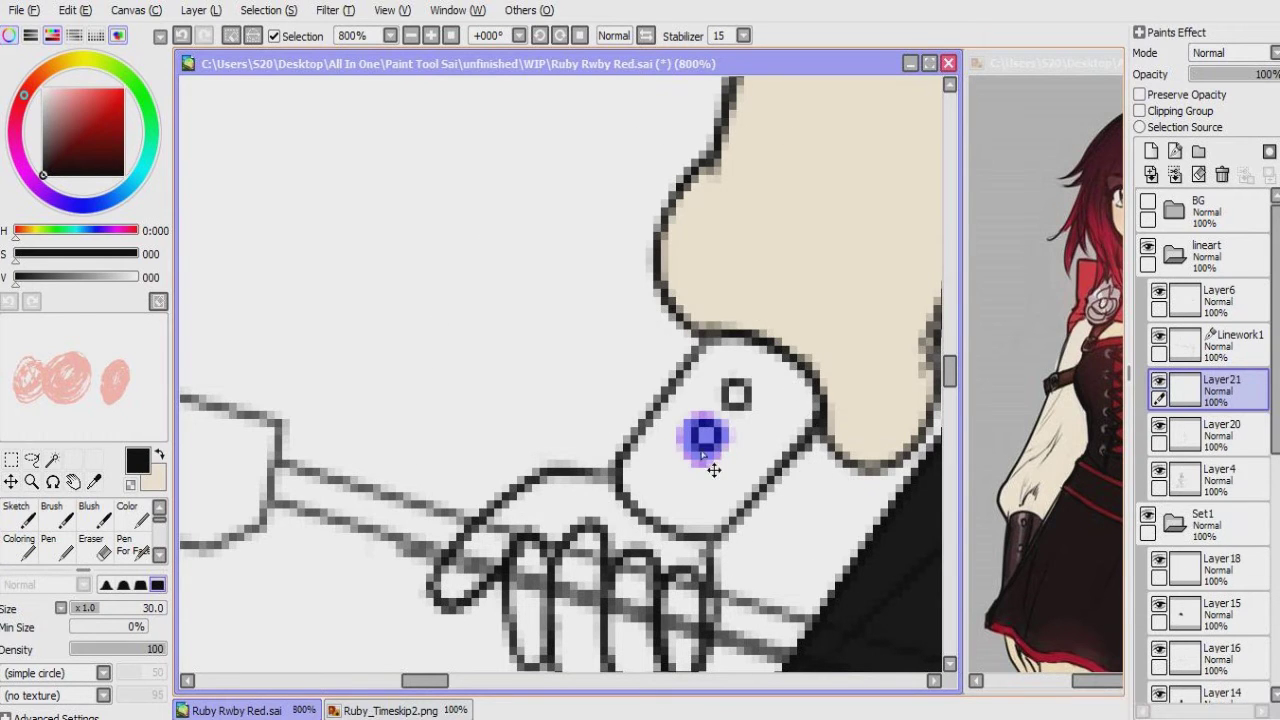
pyautogui.moveTo(725, 458); pyautogui.dragTo(694, 509)
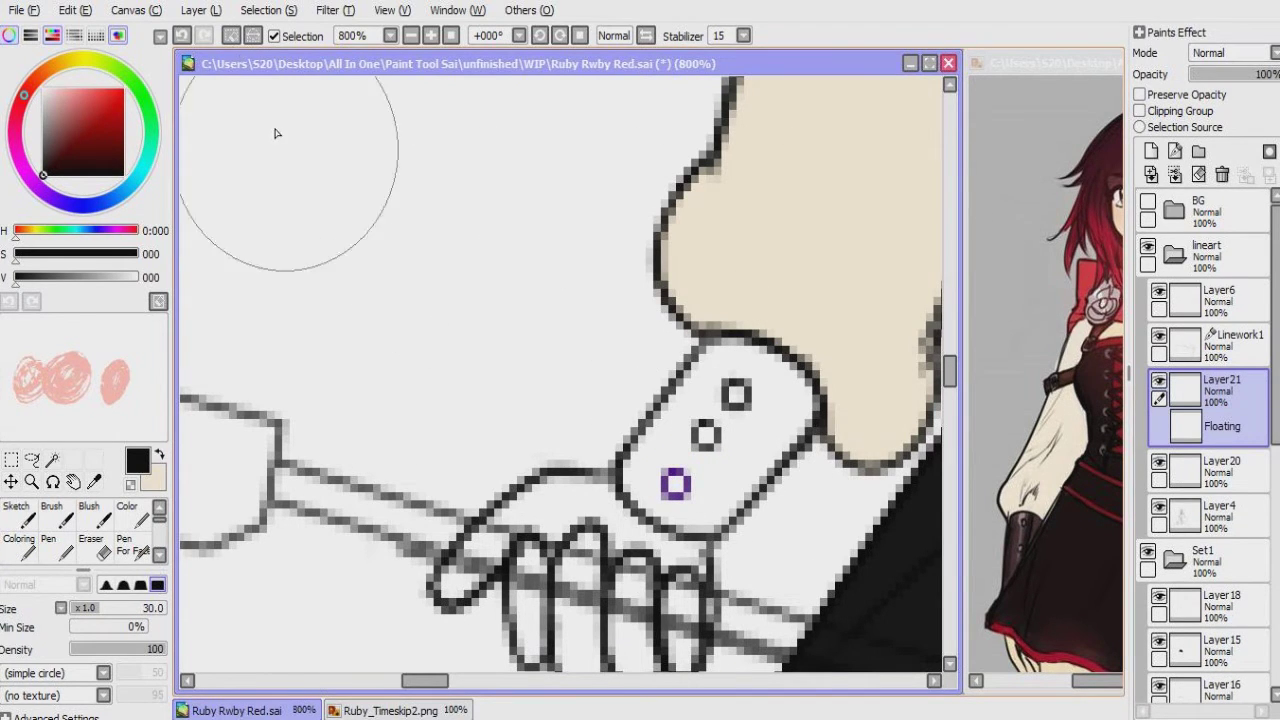
pyautogui.hotkey('ctrl', 'e')
pyautogui.click(1175, 174)
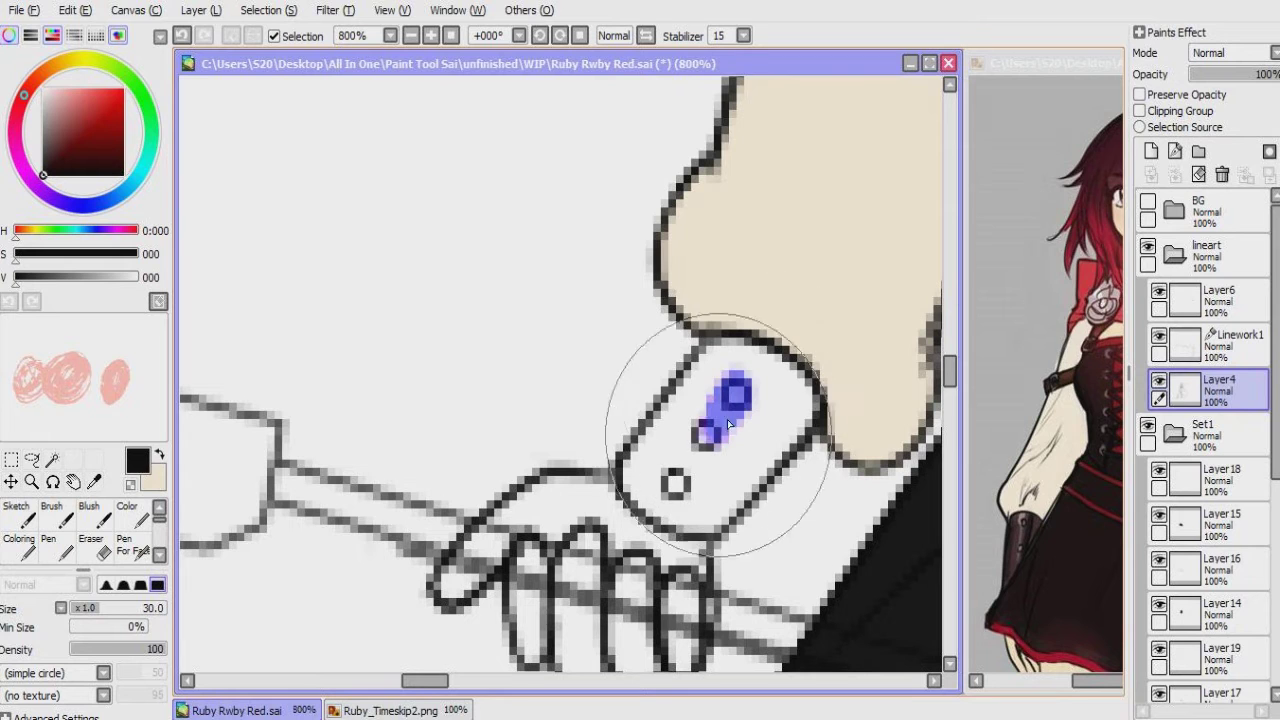
# Step: Copy the three rivets onto the other wrist's cuff over the red cape, rotate them to fit, and merge them into Layer4
pyautogui.hotkey('ctrl', 'c')
pyautogui.hotkey('ctrl', 'v')
pyautogui.moveTo(534, 409); pyautogui.dragTo(572, 518)
pyautogui.hotkey('ctrl', 't')
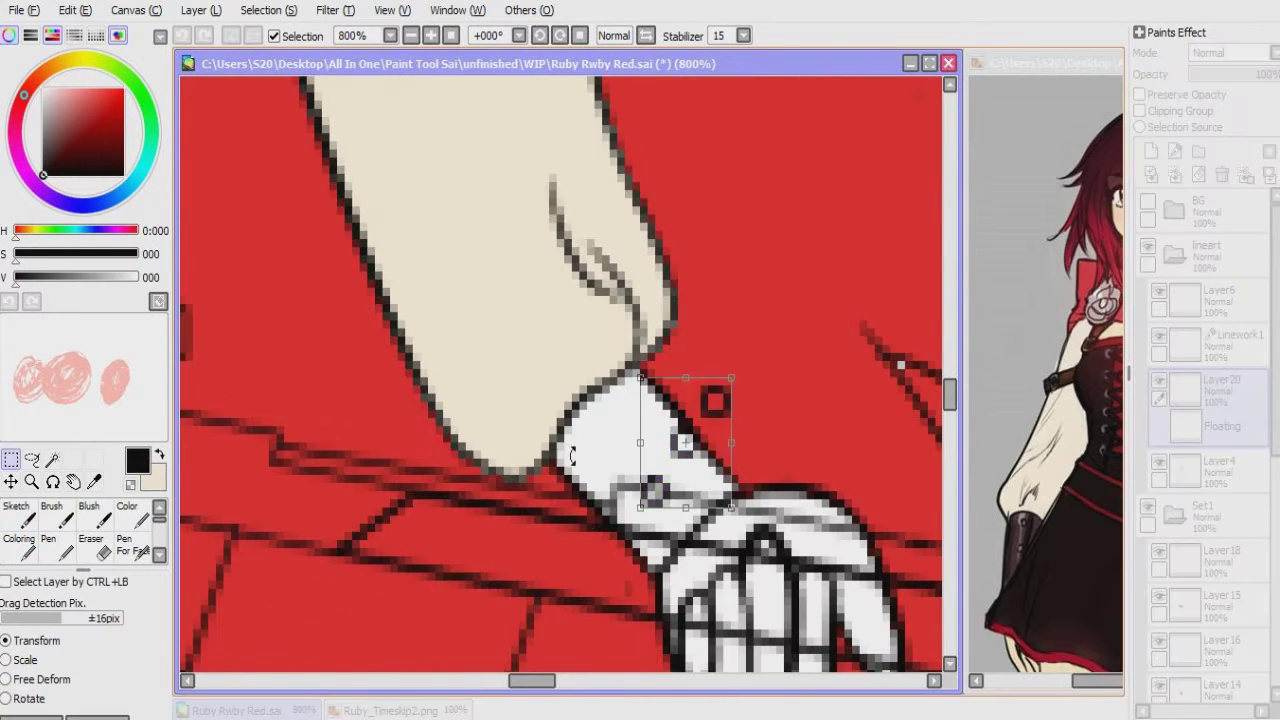
pyautogui.press('Return')
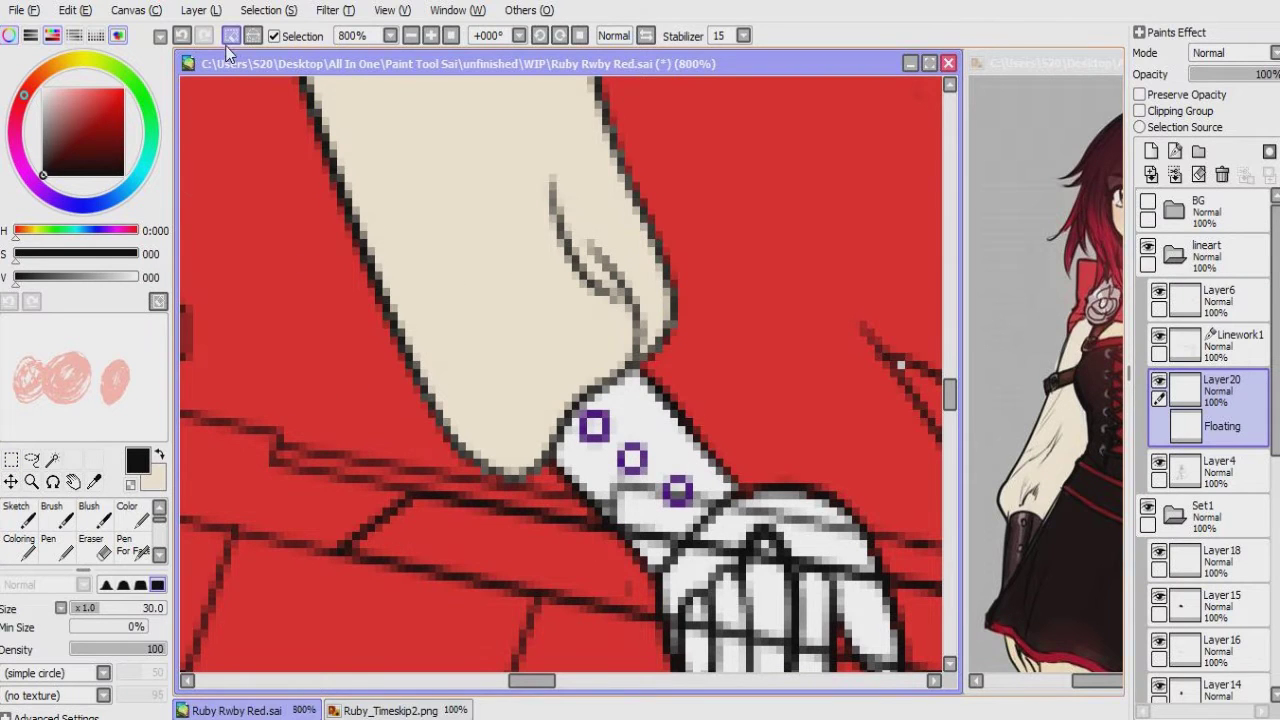
pyautogui.hotkey('ctrl', 'd')
pyautogui.click(1175, 173)
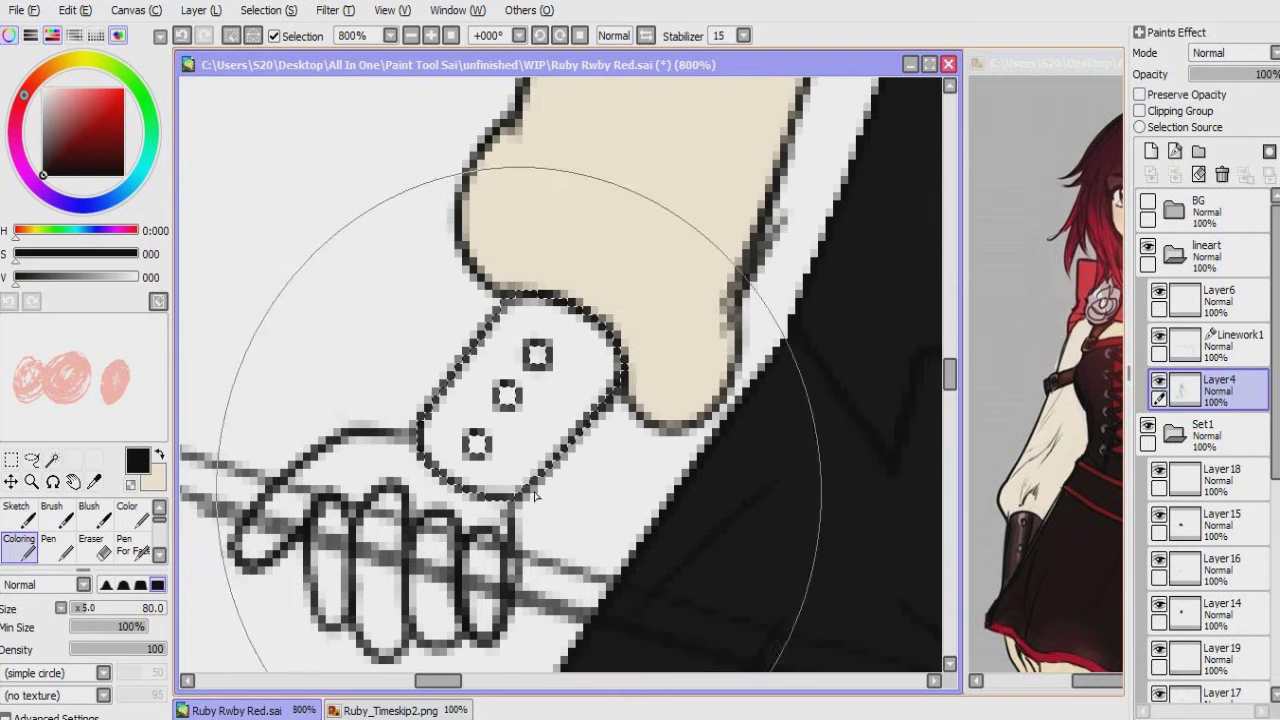
# Step: Add a new layer above Layer18 and paint both selected cuffs dark brown (H 18, S 14, V 50), leaving the rivets unpainted
pyautogui.keyDown('alt'); pyautogui.click(455, 407); pyautogui.keyUp('alt')
pyautogui.click(455, 407)
pyautogui.hotkey('ctrl', 'z')
pyautogui.click(1160, 483)
pyautogui.hotkey('ctrl', '0')
pyautogui.click(1151, 150)
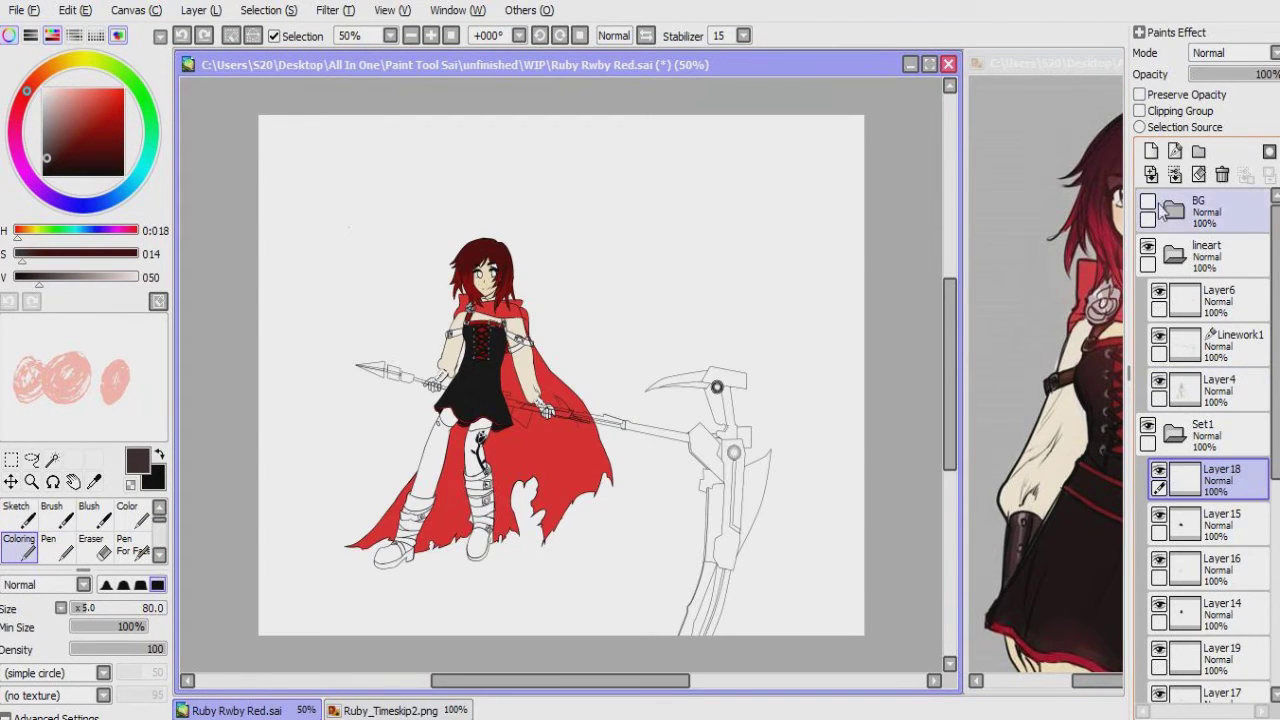
pyautogui.scroll(8, 486, 400)
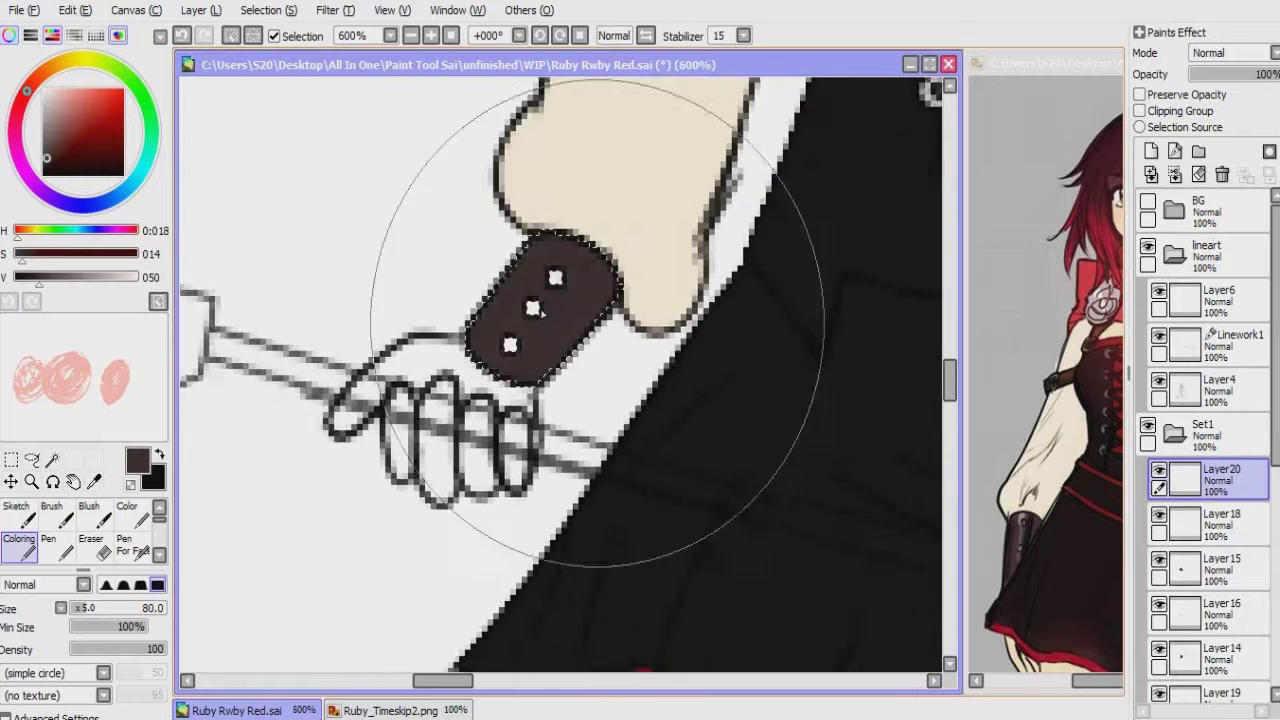
pyautogui.moveTo(540, 314); pyautogui.dragTo(325, 391)
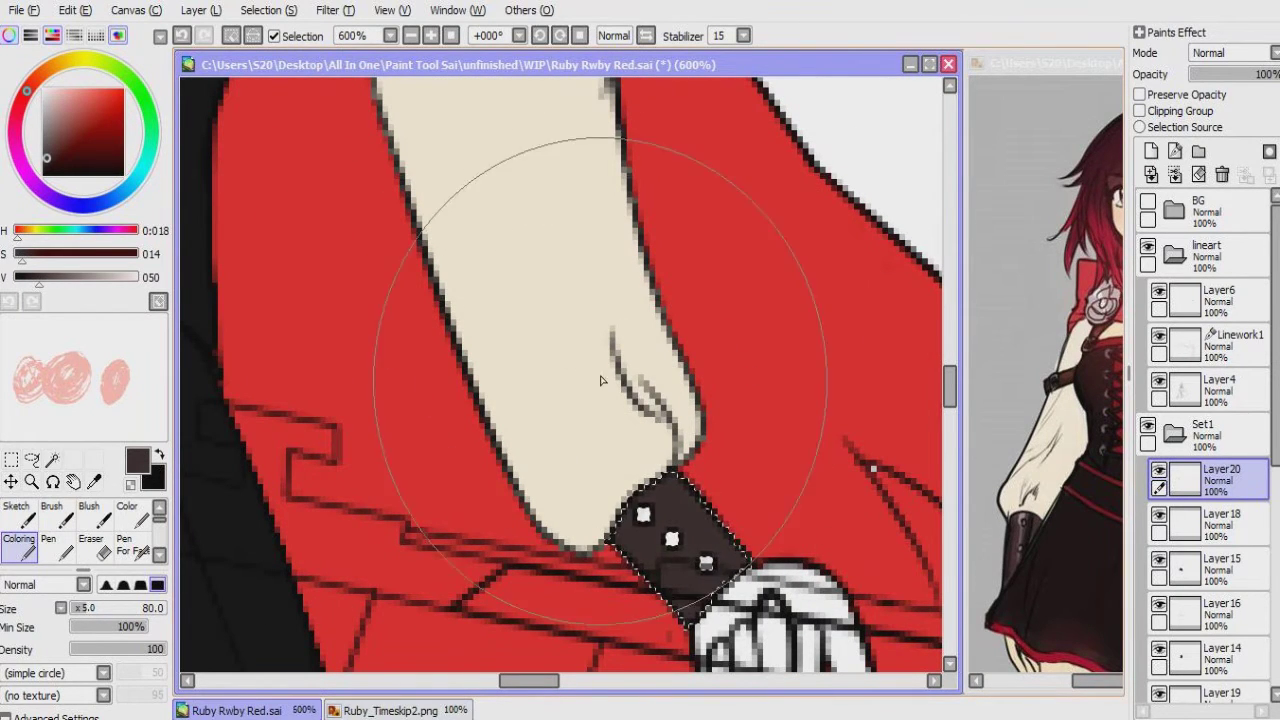
# Step: Set the Coloring brush's minimum size to 0% and paint lighter brown highlights (V 108 and V 150) along the cuff beside the black dress
pyautogui.moveTo(413, 382); pyautogui.dragTo(340, 490)
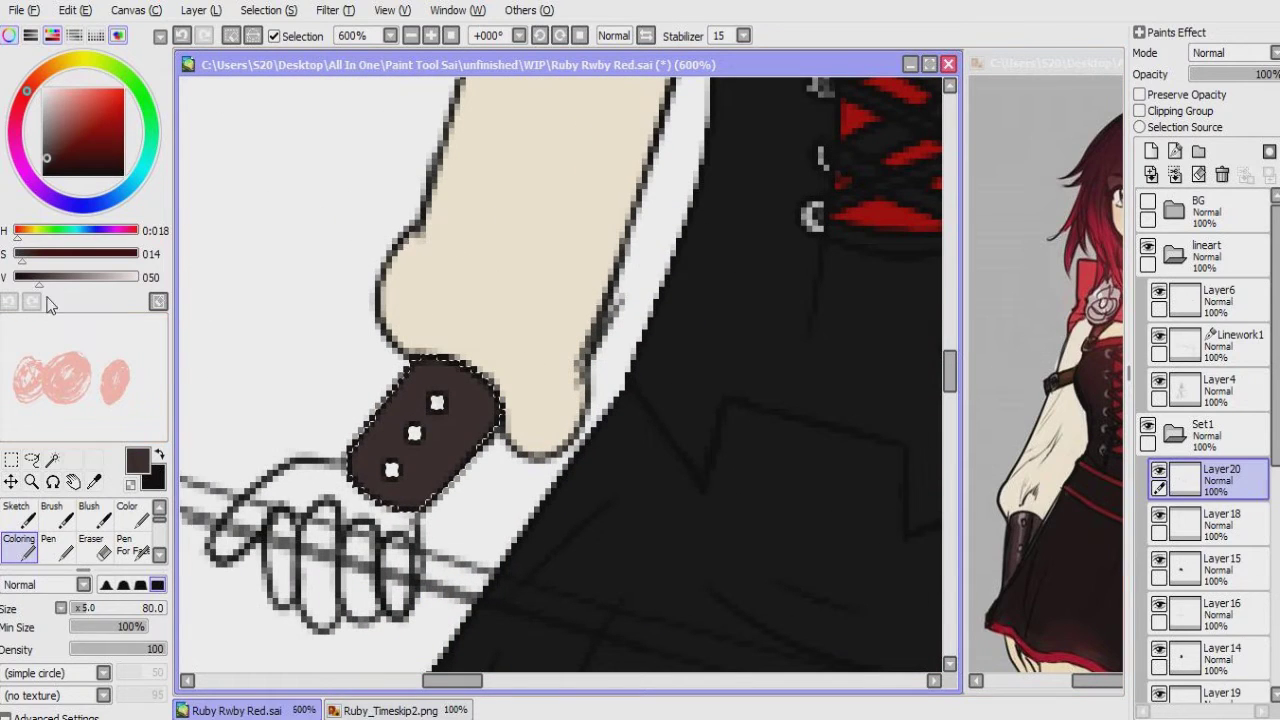
pyautogui.moveTo(95, 627); pyautogui.dragTo(70, 627)
pyautogui.moveTo(380, 420); pyautogui.dragTo(345, 497)
pyautogui.moveTo(410, 446); pyautogui.dragTo(393, 513)
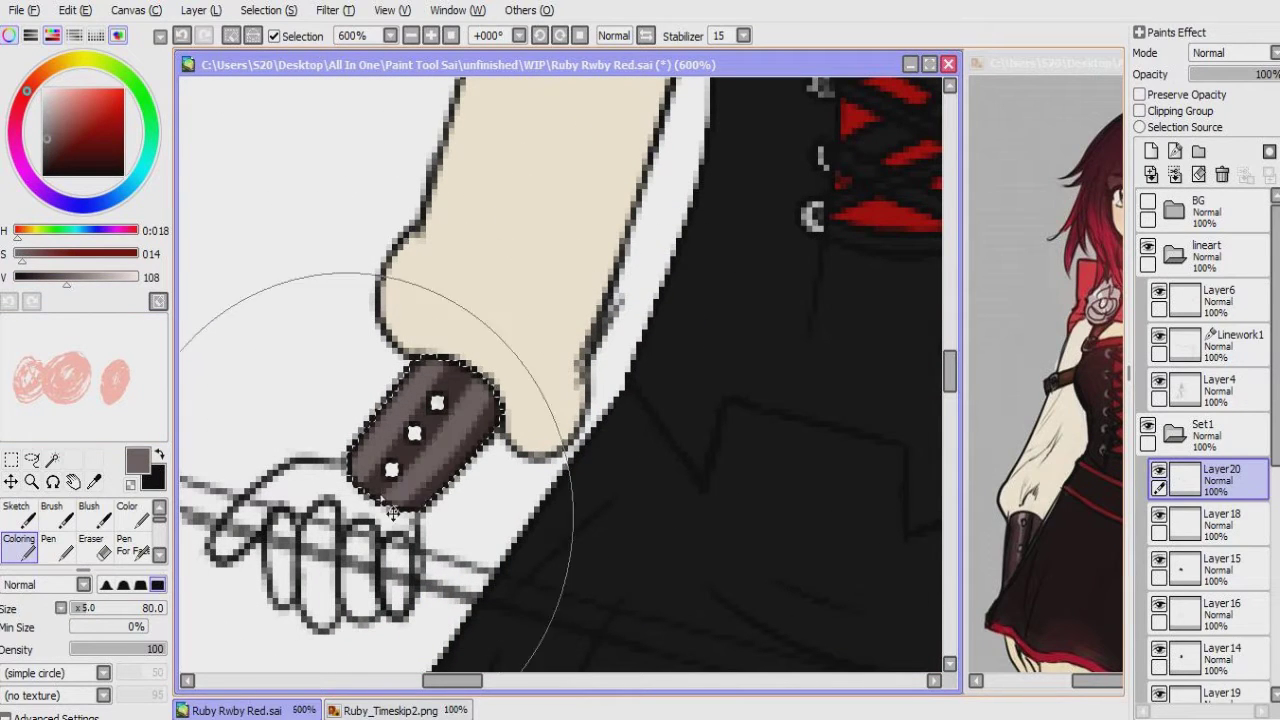
pyautogui.keyDown('alt'); pyautogui.click(412, 432); pyautogui.keyUp('alt')
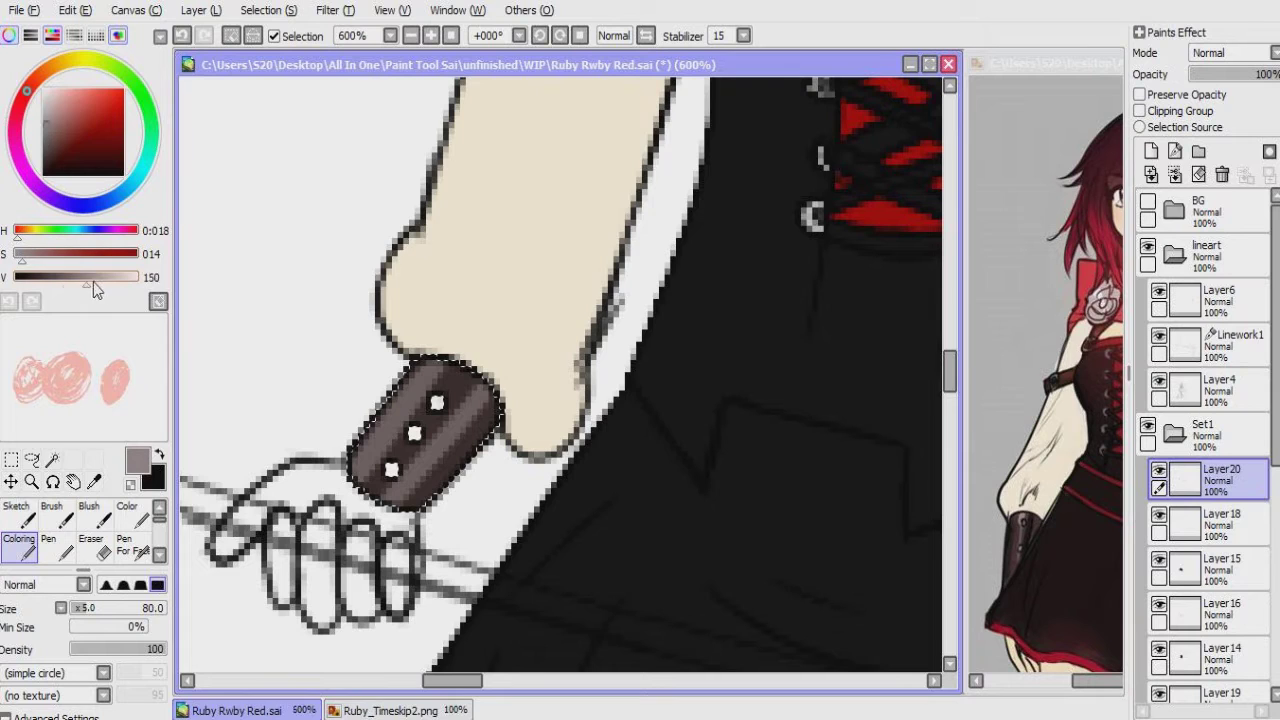
pyautogui.moveTo(410, 380); pyautogui.dragTo(425, 440)
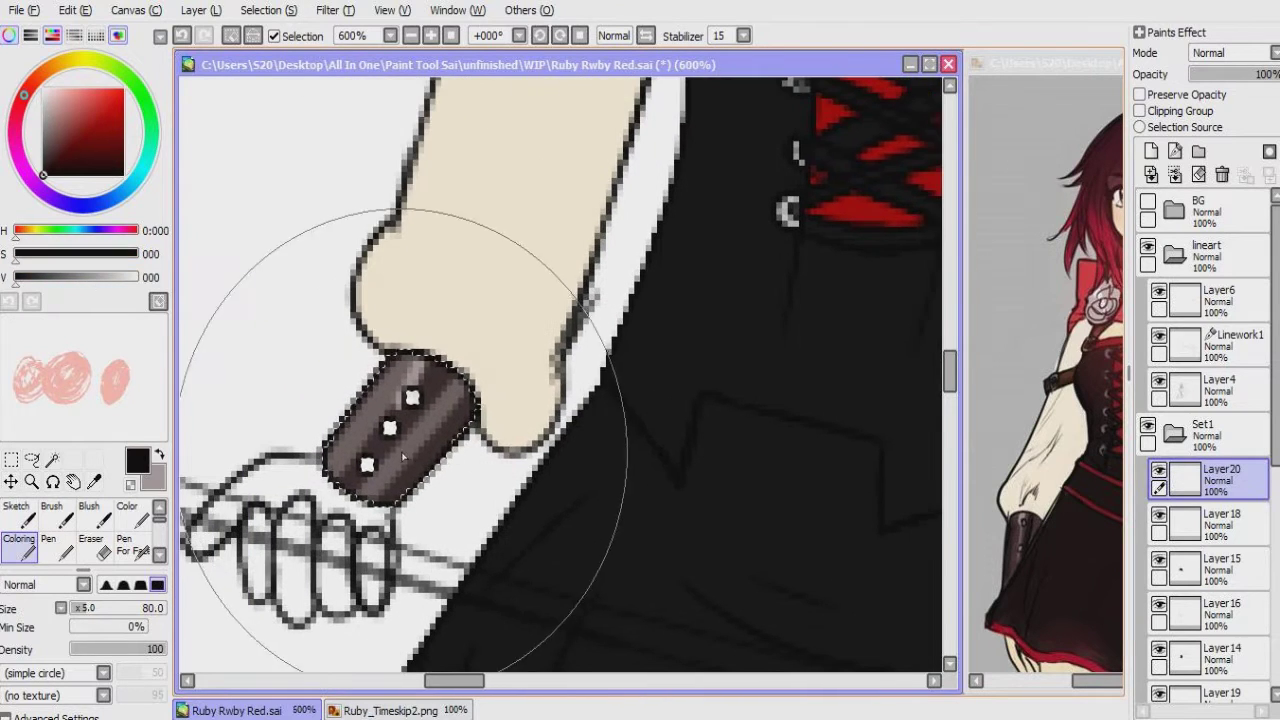
# Step: Paint matching lighter brown highlights (V 108 and V 170) on the cuff over the red cape
pyautogui.keyDown('alt'); pyautogui.click(410, 400); pyautogui.keyUp('alt')
pyautogui.moveTo(577, 445); pyautogui.dragTo(237, 400)
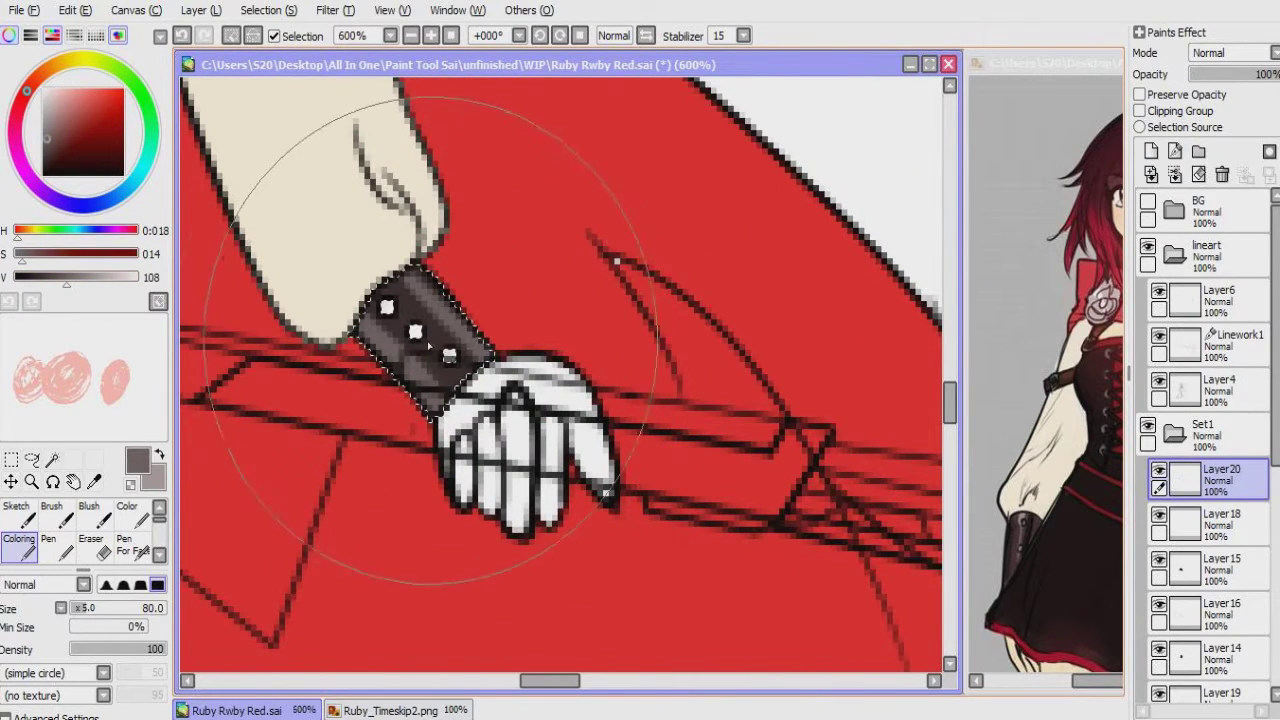
pyautogui.keyDown('alt'); pyautogui.click(388, 330); pyautogui.keyUp('alt')
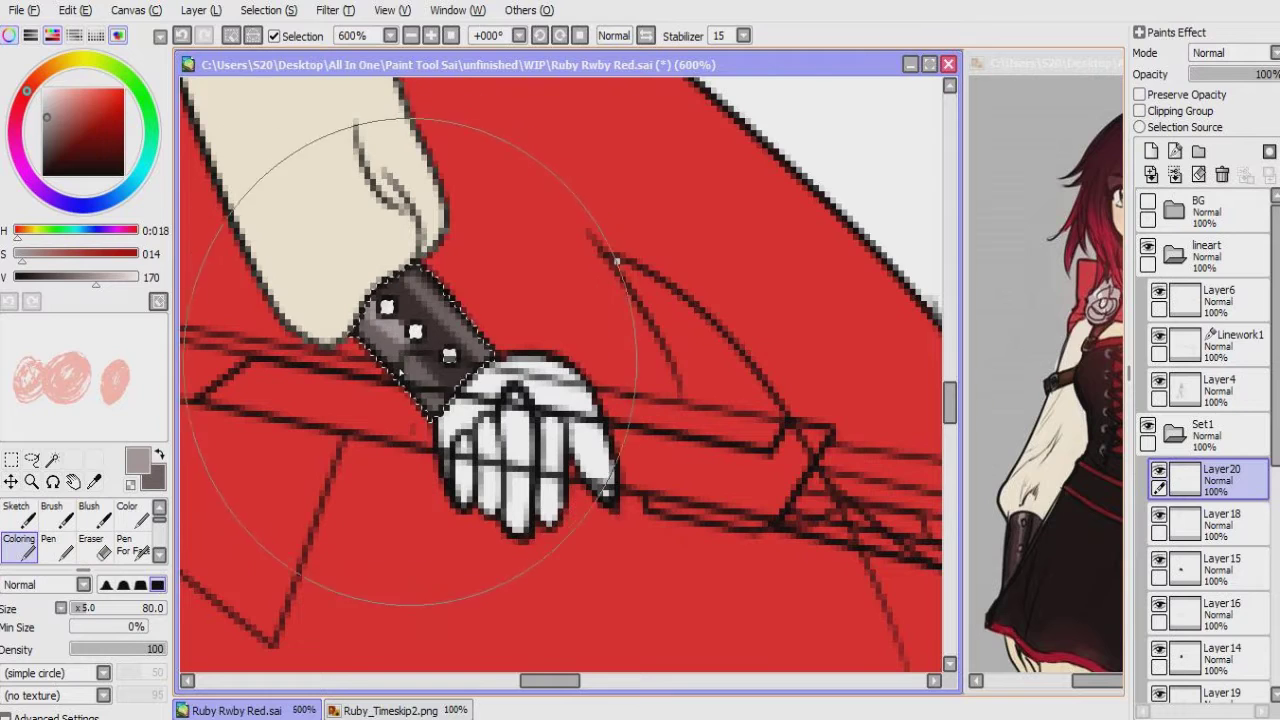
pyautogui.moveTo(332, 399); pyautogui.dragTo(375, 456)
pyautogui.hscroll(-3, 280, 410)
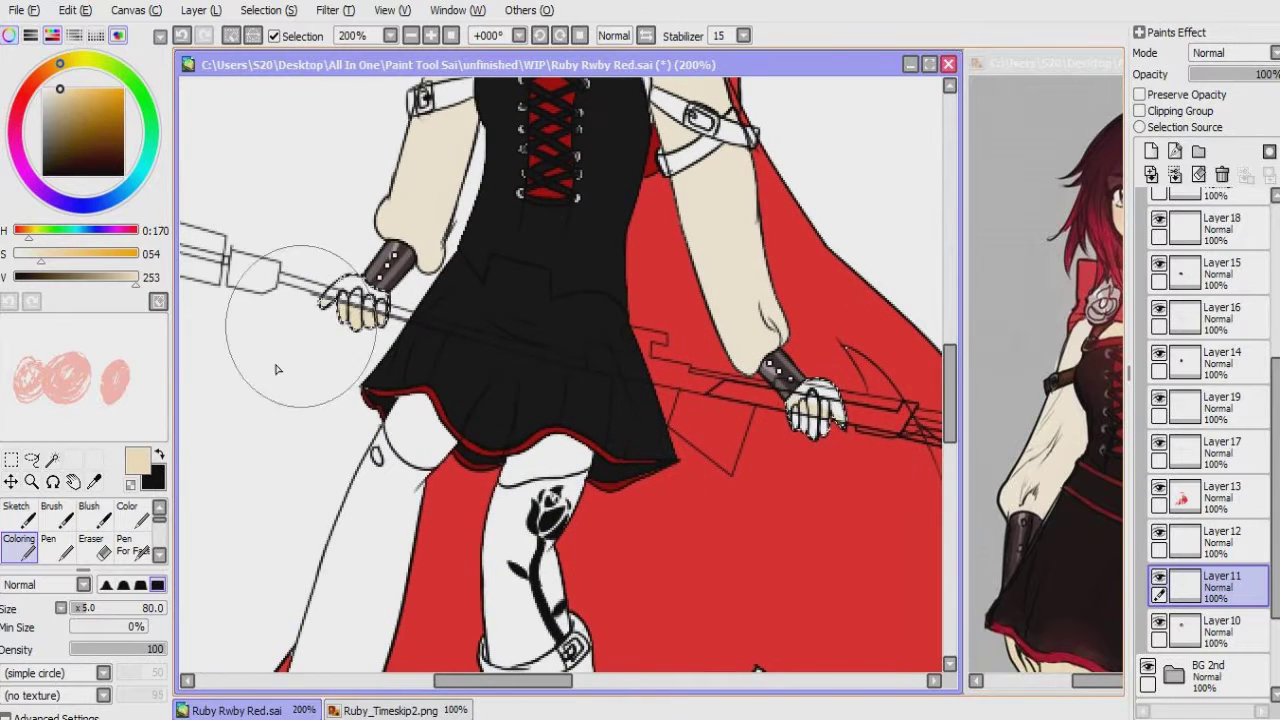
# Step: Select both thighs and legs down to the boot tops, including the areas around the rose emblem, with the Magic Wand on Layer4
pyautogui.click(1215, 362)
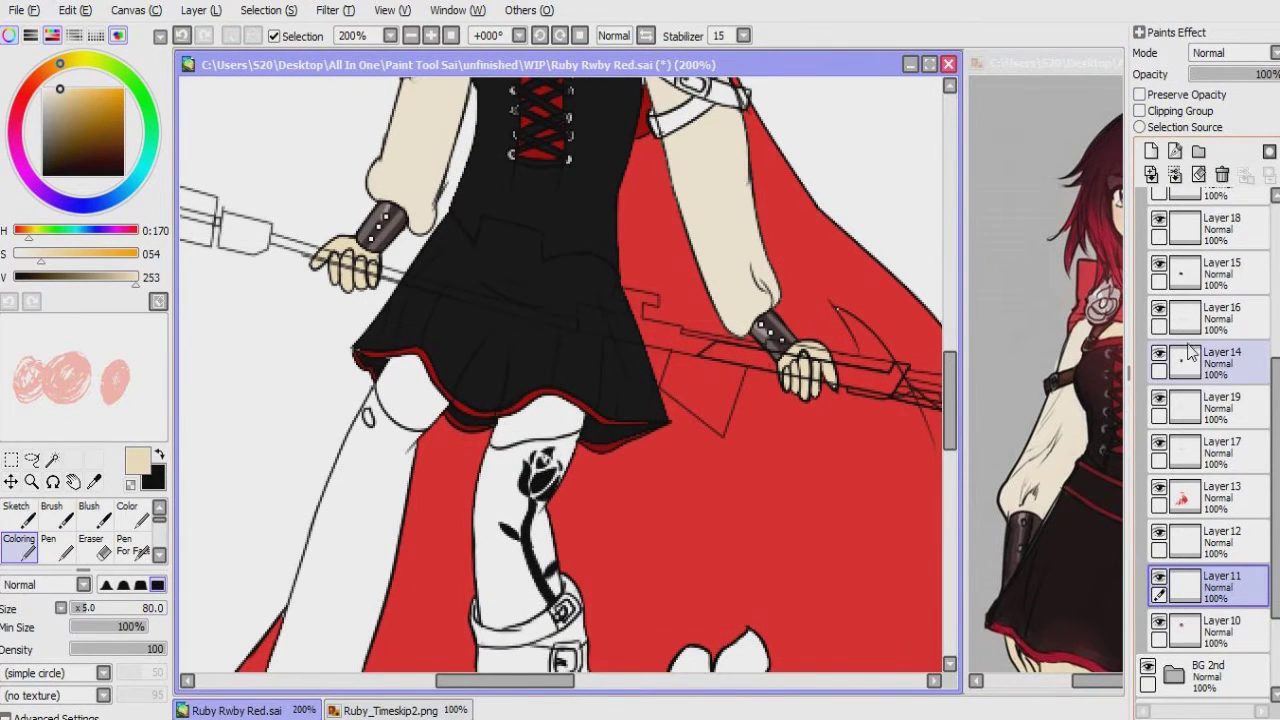
pyautogui.scroll(5, 1215, 450)
pyautogui.click(1215, 385)
pyautogui.click(52, 459)
pyautogui.click(410, 407)
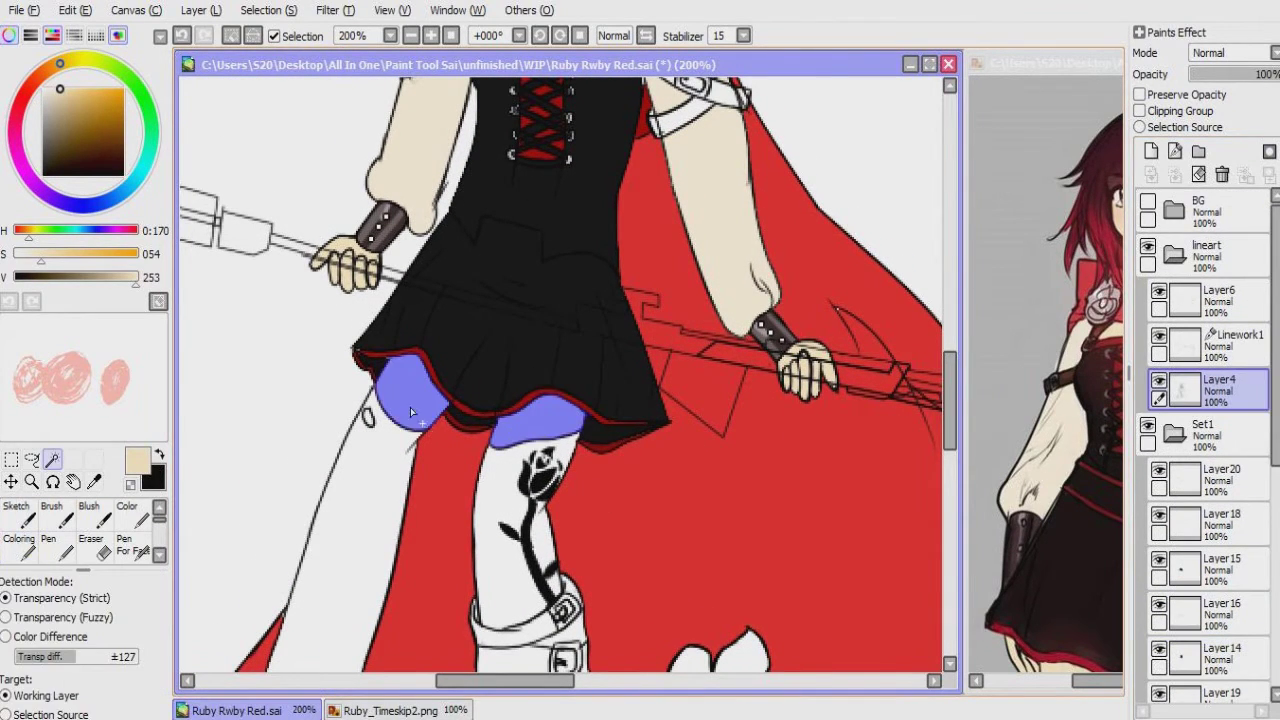
pyautogui.click(400, 420)
pyautogui.click(592, 410)
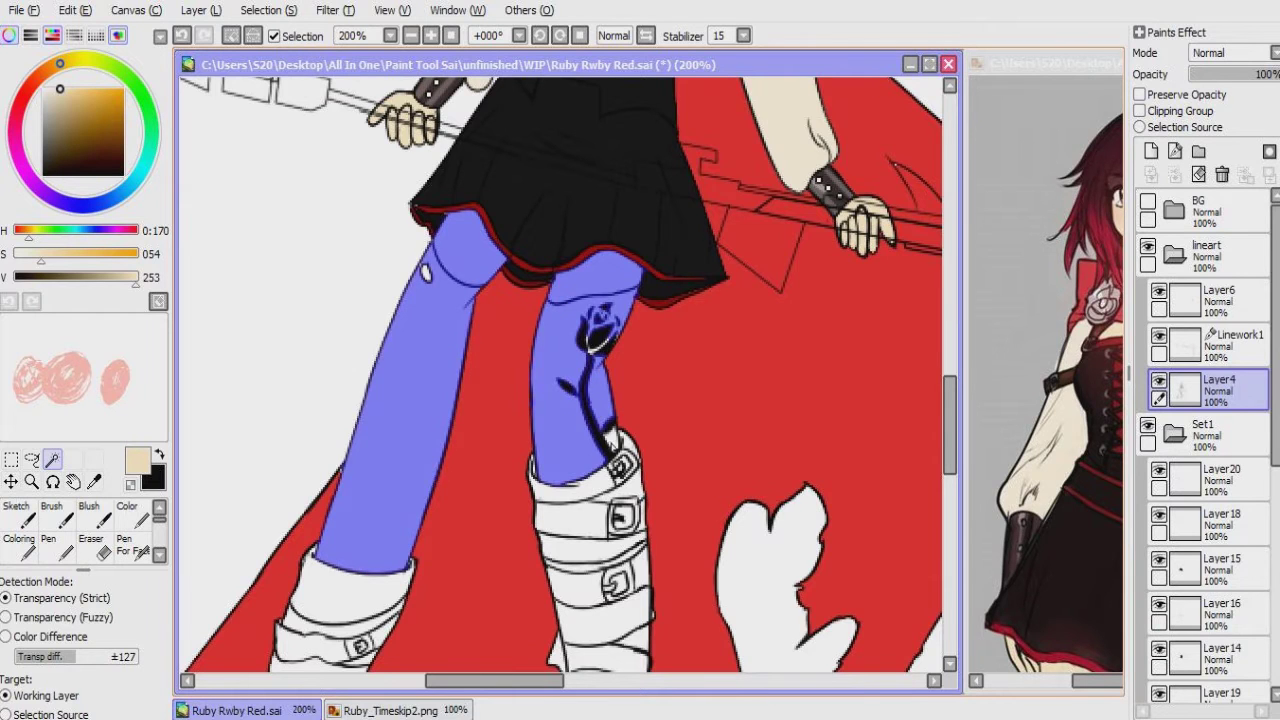
pyautogui.scroll(4, 668, 340)
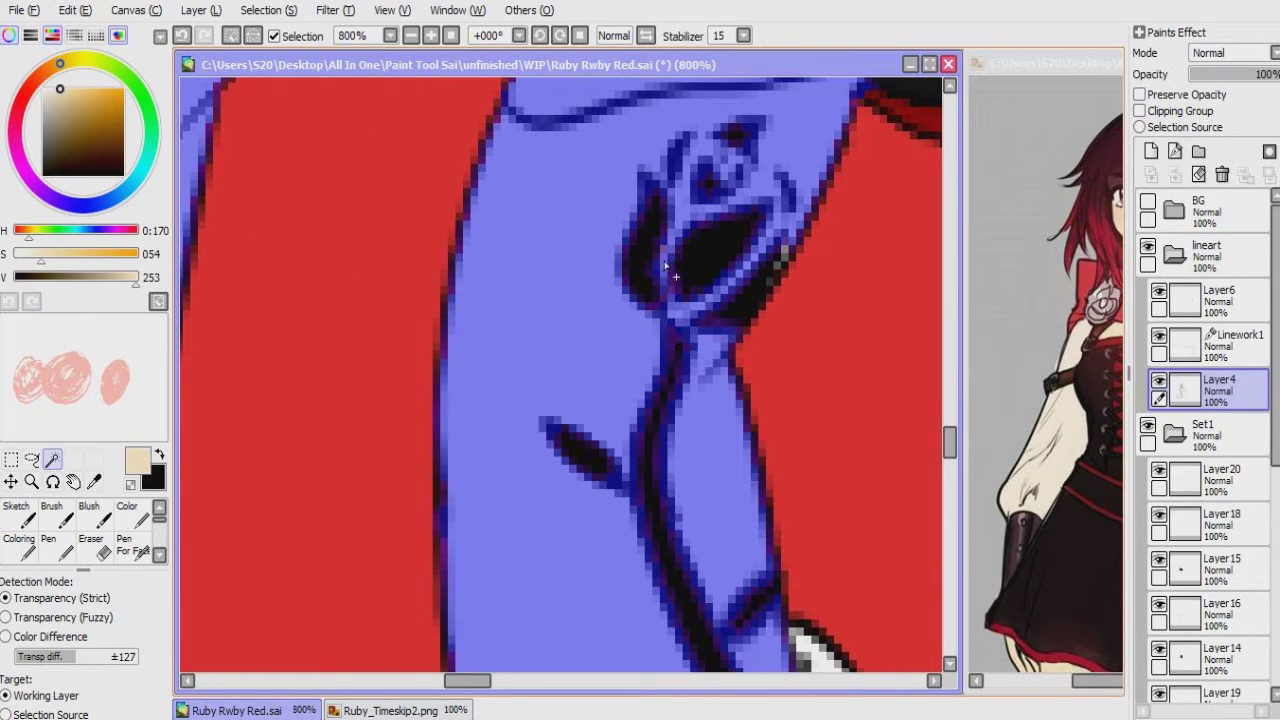
pyautogui.scroll(-2, 759, 382)
pyautogui.scroll(5, 1080, 366)
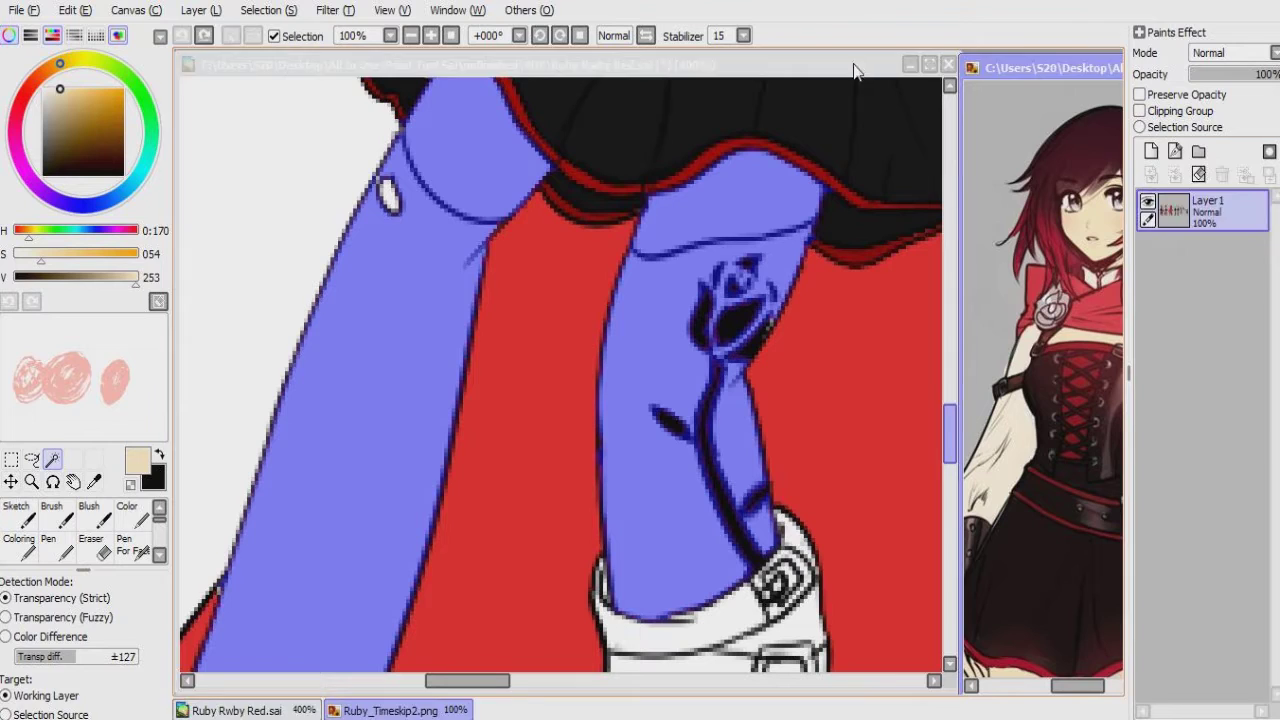
# Step: Paint the bare thighs between the skirt and stockings in the light skin tone on Layer11
pyautogui.scroll(-5, 1215, 450)
pyautogui.click(1215, 563)
pyautogui.press('b')
pyautogui.scroll(-2, 512, 382)
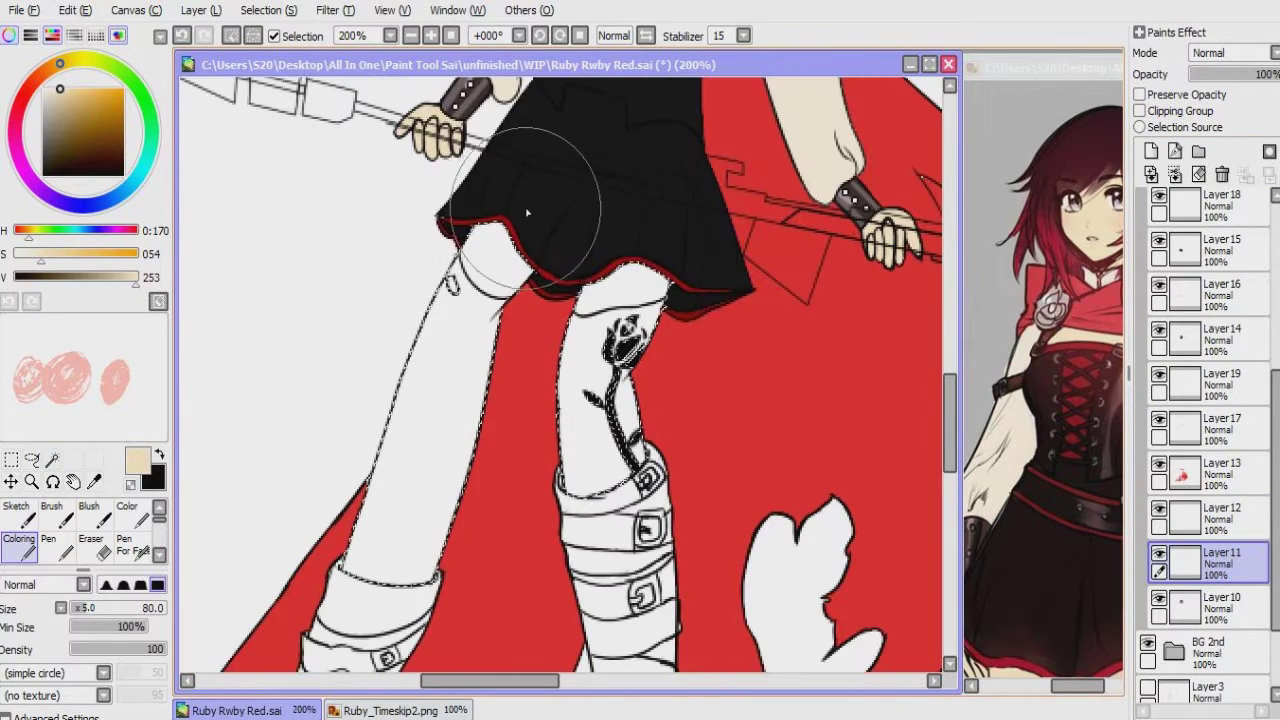
pyautogui.keyDown('alt'); pyautogui.click(1050, 560); pyautogui.keyUp('alt')
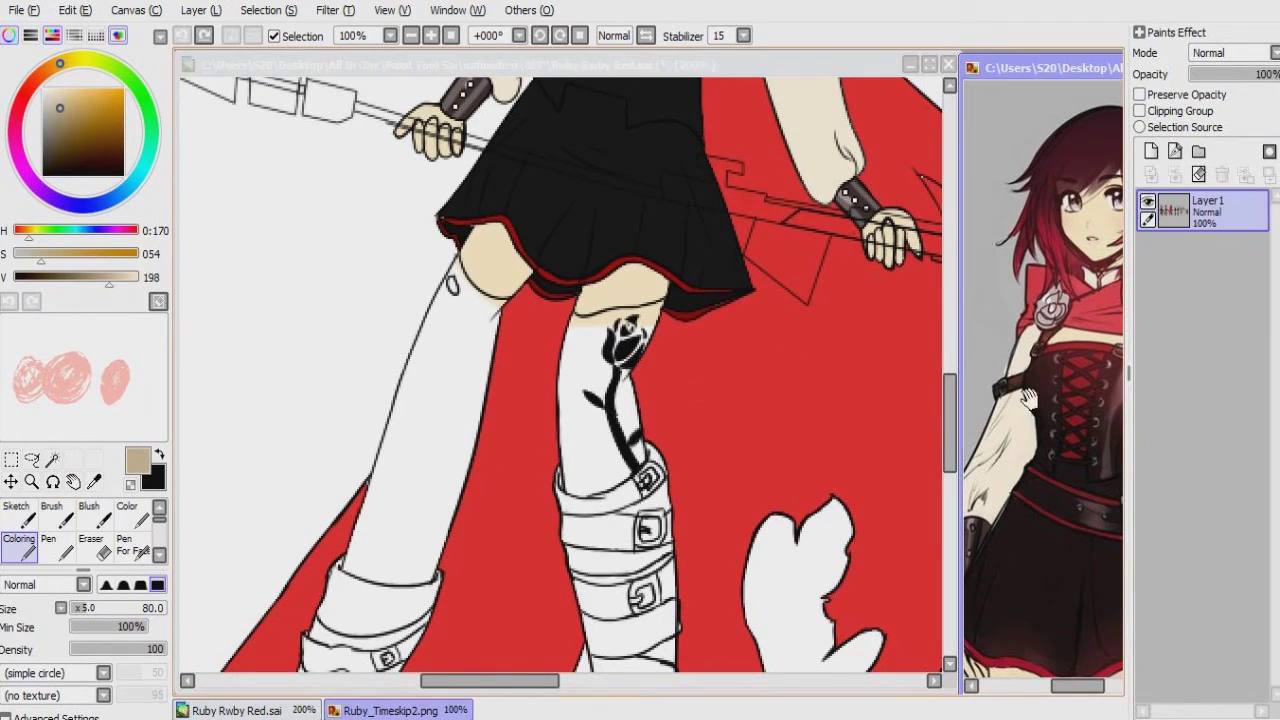
# Step: Add a new layer above Layer11, paint both stockings dark brown and lower the layer's opacity to 79%
pyautogui.scroll(-5, 1045, 400)
pyautogui.click(545, 363)
pyautogui.scroll(1, 318, 538)
pyautogui.click(1151, 151)
pyautogui.moveTo(470, 260)
pyautogui.mouseDown()
pyautogui.moveTo(757, 465)
pyautogui.moveTo(650, 329)
pyautogui.moveTo(701, 128)
pyautogui.mouseUp()
pyautogui.moveTo(1276, 74)
pyautogui.mouseDown()
pyautogui.moveTo(1240, 74)
pyautogui.moveTo(1261, 74)
pyautogui.mouseUp()
# Step: Sample the skin tone (S 53, V 250) and paint it beneath the semi-transparent stockings on Layer11
pyautogui.scroll(-2, 1210, 500)
pyautogui.click(1215, 620)
pyautogui.press('x')
pyautogui.keyDown('alt'); pyautogui.click(748, 187); pyautogui.keyUp('alt')
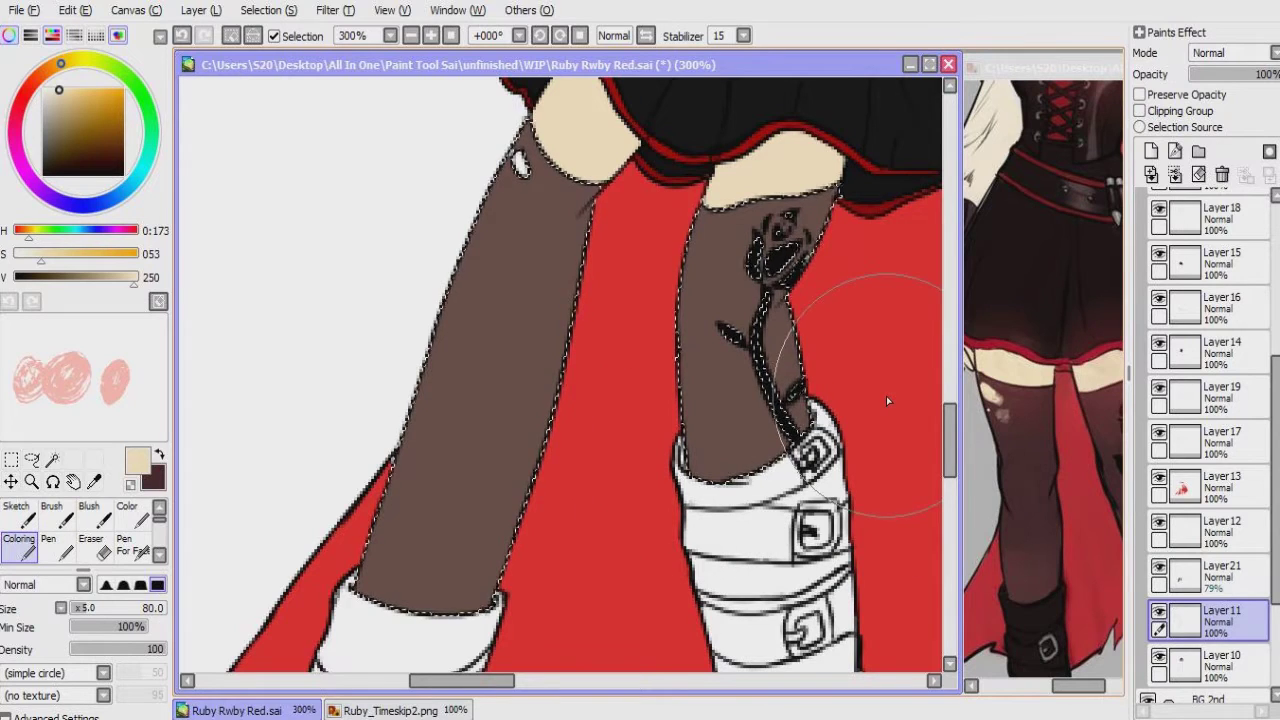
# Step: Try a dark red (S 100, V 52) for the stockings on Layer21
pyautogui.click(1178, 568)
pyautogui.press('x')
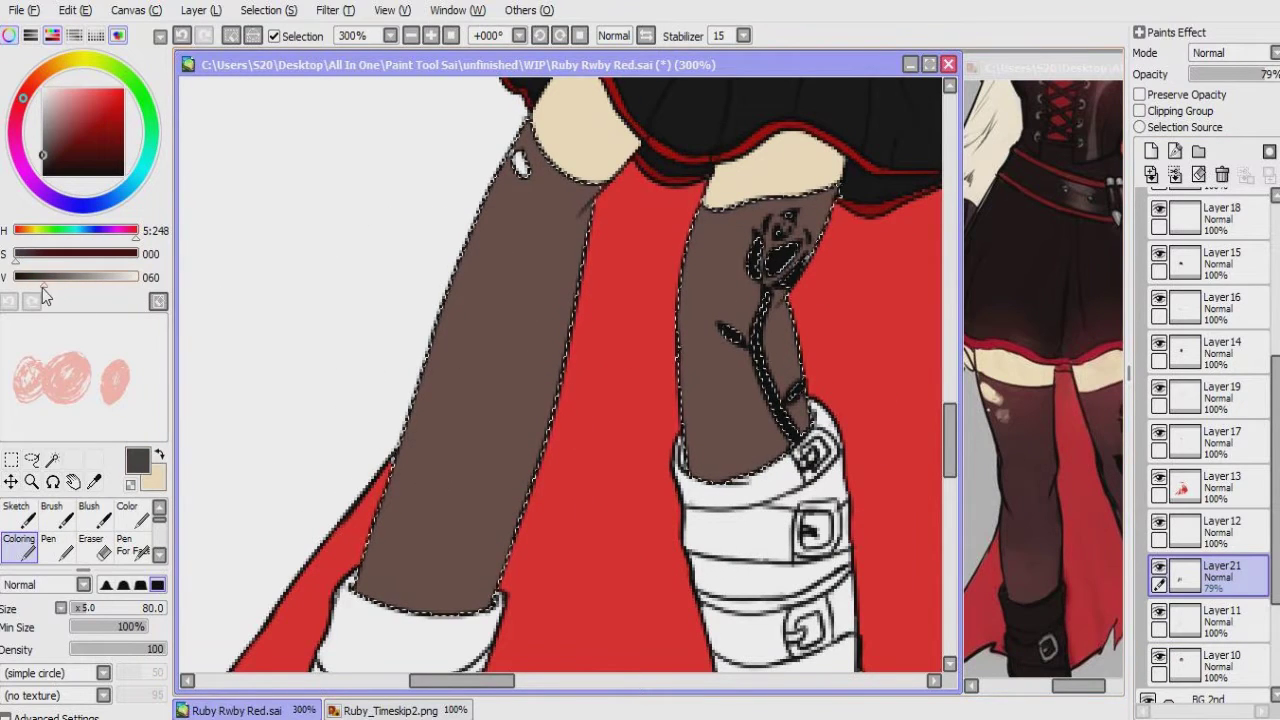
pyautogui.moveTo(34, 266); pyautogui.dragTo(62, 262)
pyautogui.moveTo(586, 157)
pyautogui.mouseDown()
pyautogui.moveTo(403, 343)
pyautogui.moveTo(729, 291)
pyautogui.moveTo(430, 425)
pyautogui.moveTo(623, 443)
pyautogui.moveTo(543, 400)
pyautogui.moveTo(603, 349)
pyautogui.moveTo(574, 437)
pyautogui.moveTo(580, 590)
pyautogui.mouseUp()
pyautogui.keyDown('ctrl'); pyautogui.keyDown('shift'); pyautogui.click(896, 369); pyautogui.keyUp('shift'); pyautogui.keyUp('ctrl')
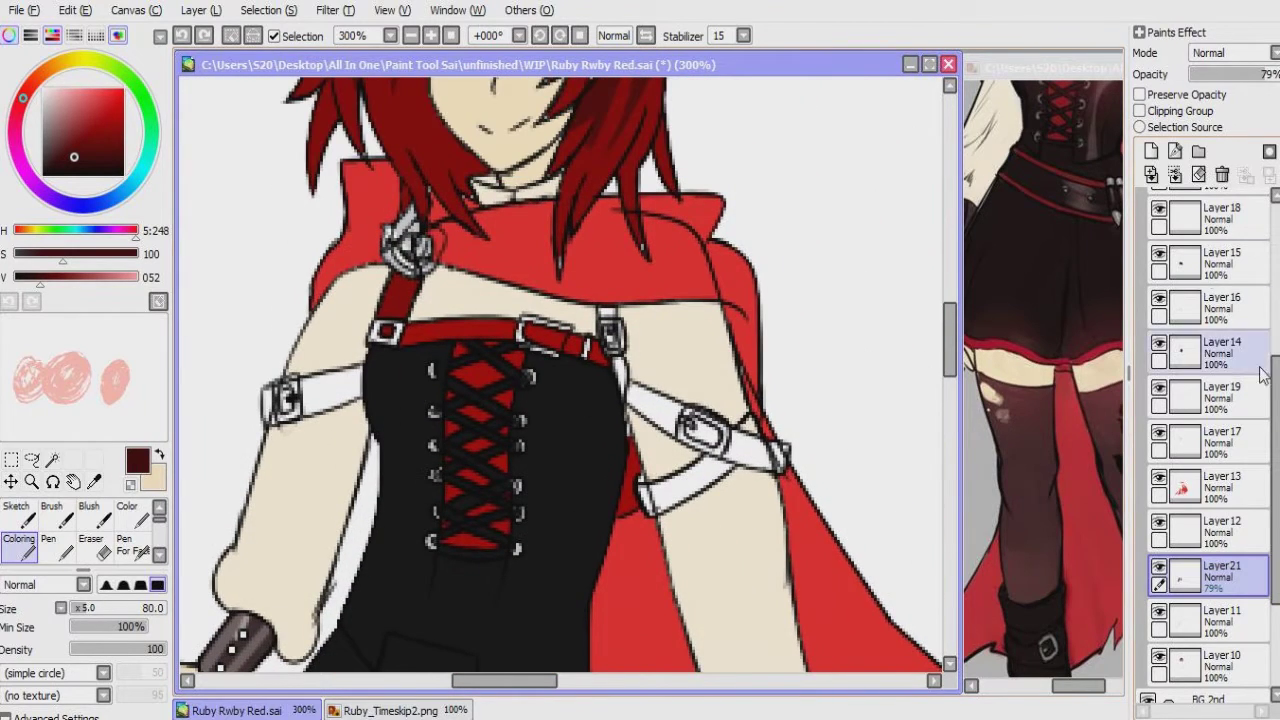
# Step: Compare the straps with the reference and erase the dark red shoulder strap below the rose emblem on Layer17
pyautogui.click(1045, 270)
pyautogui.scroll(3, 1045, 270)
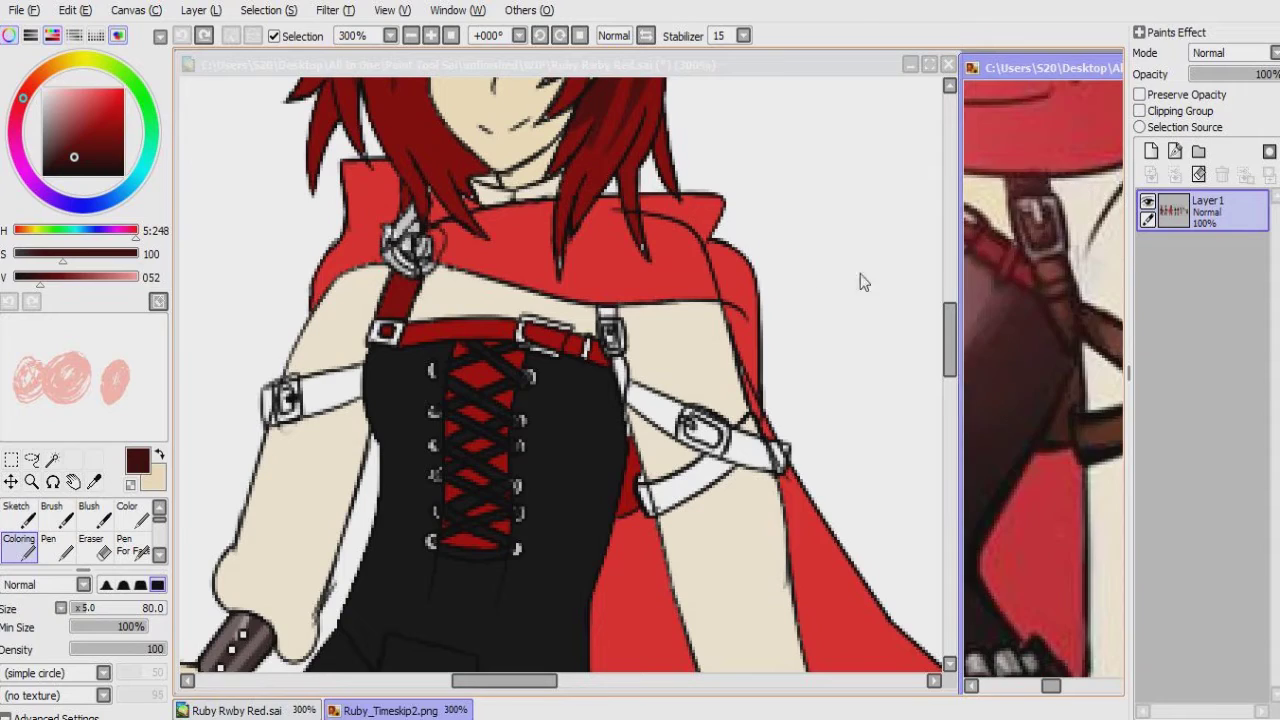
pyautogui.scroll(2, 857, 277)
pyautogui.moveTo(508, 384)
pyautogui.mouseDown()
pyautogui.moveTo(543, 323)
pyautogui.moveTo(517, 329)
pyautogui.moveTo(617, 423)
pyautogui.mouseUp()
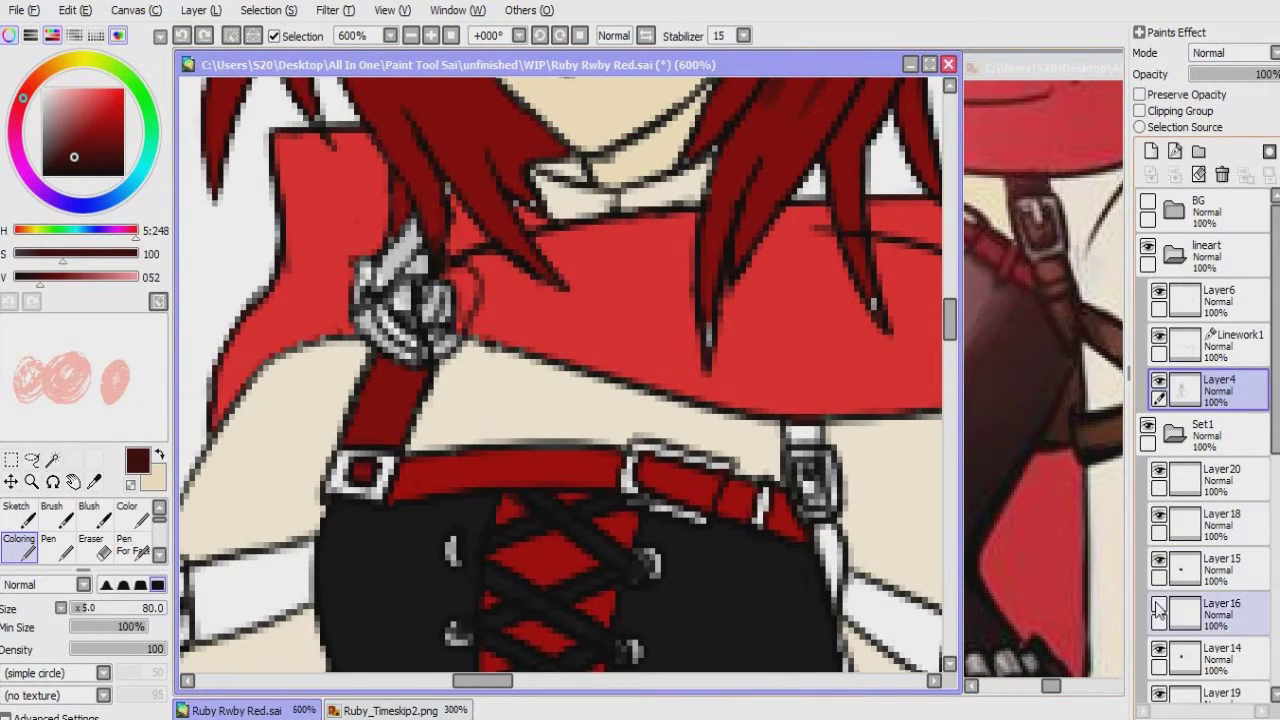
pyautogui.scroll(-4, 1162, 390)
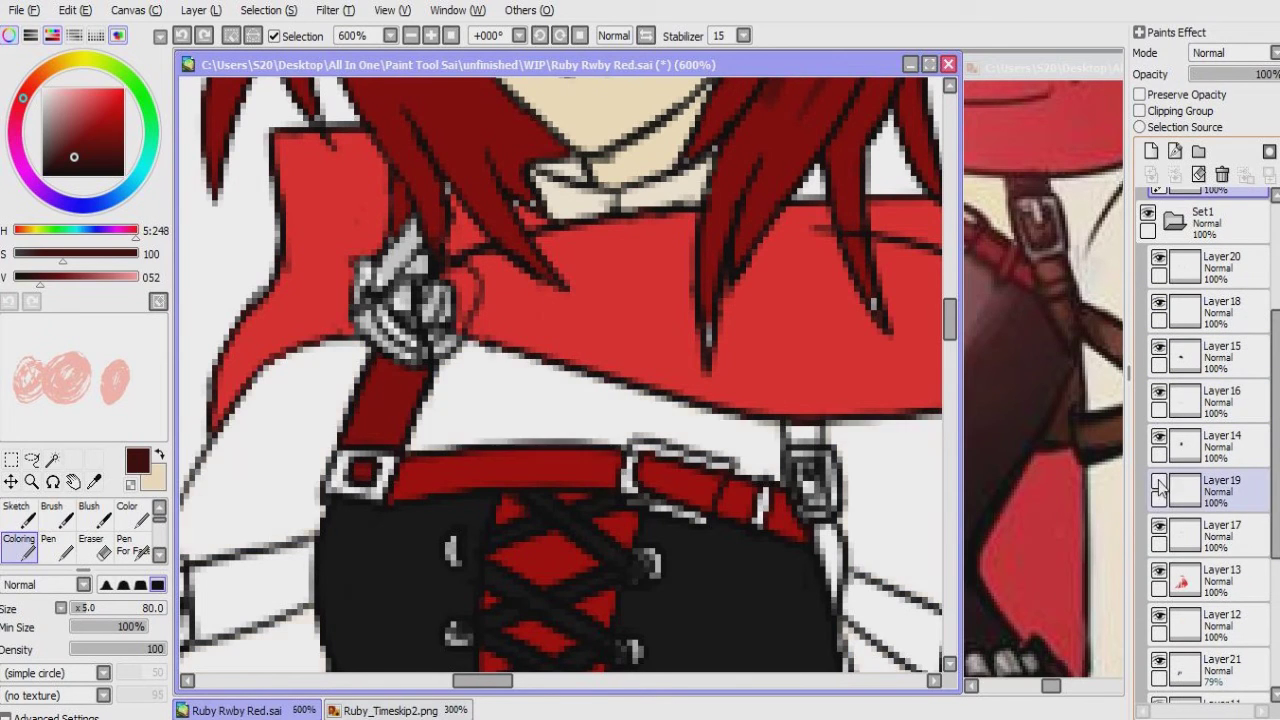
pyautogui.click(1200, 535)
pyautogui.press('e')
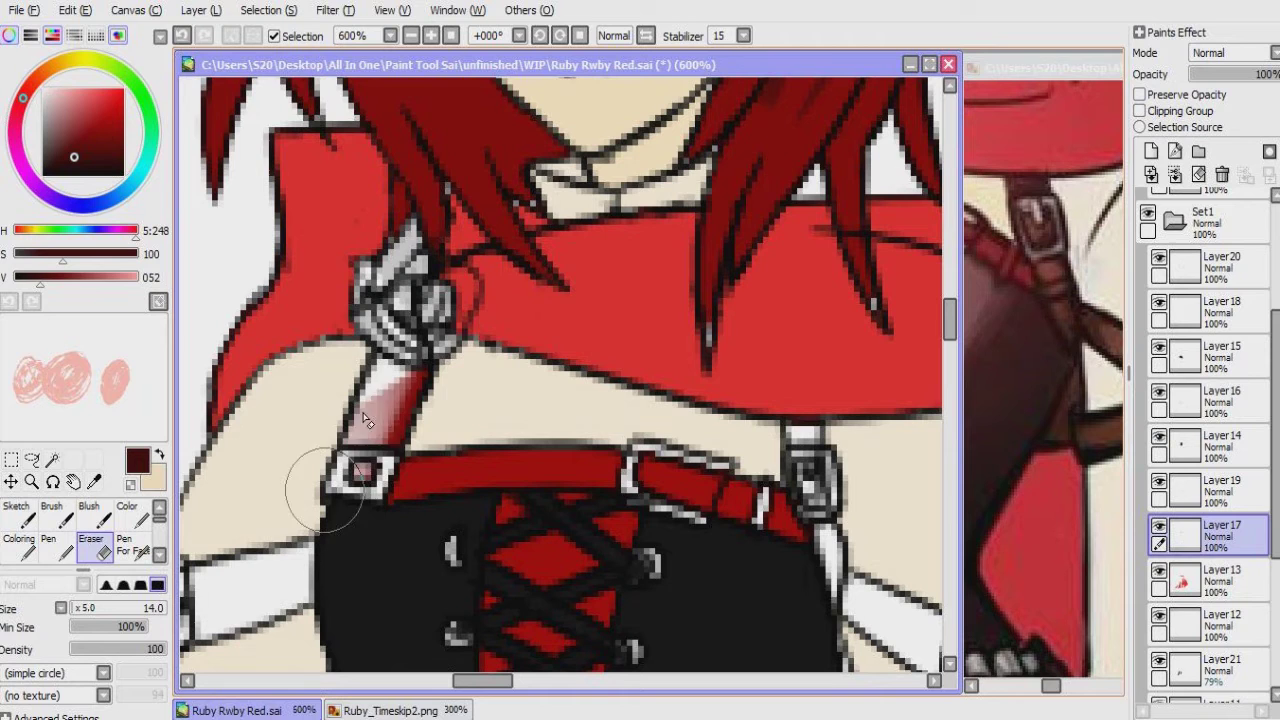
# Step: Sample the reference's strap brown (S 69, V 86) and select the shoulder straps and the arm straps over the cape side with the Magic Wand on Layer4
pyautogui.keyDown('ctrl'); pyautogui.click(806, 440); pyautogui.keyUp('ctrl')
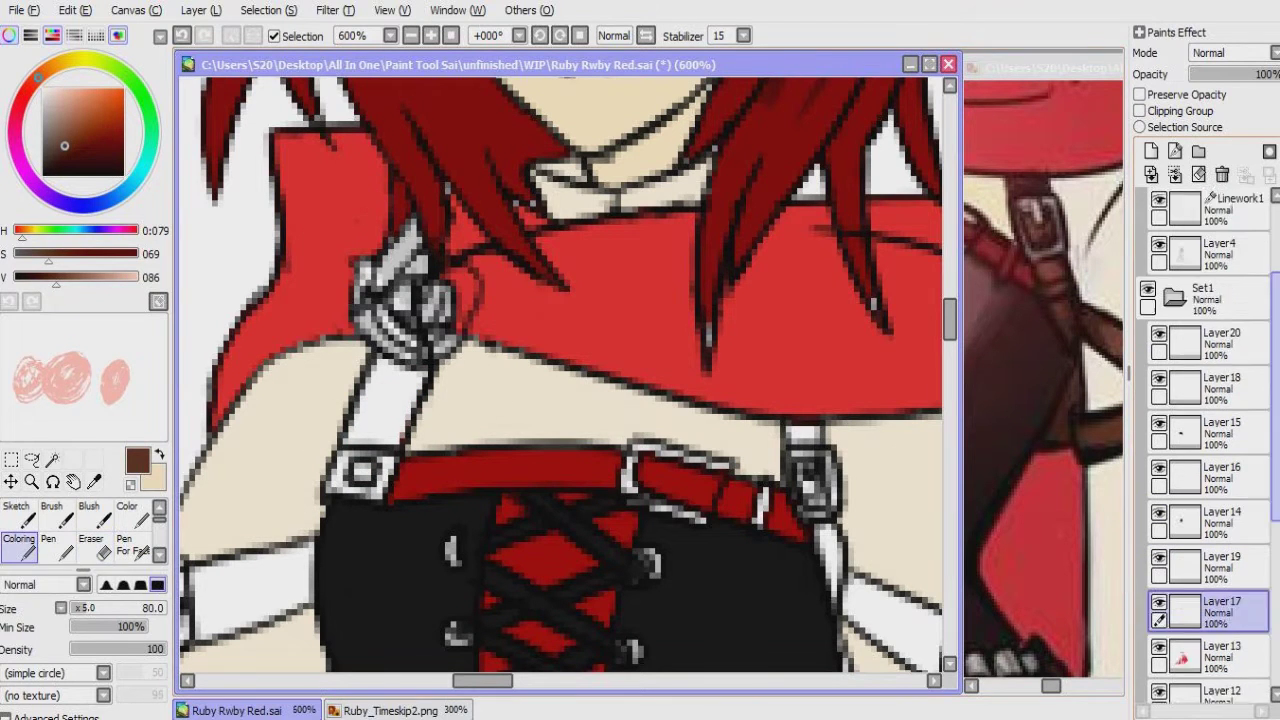
pyautogui.press('w')
pyautogui.click(806, 436)
pyautogui.scroll(4, 737, 377)
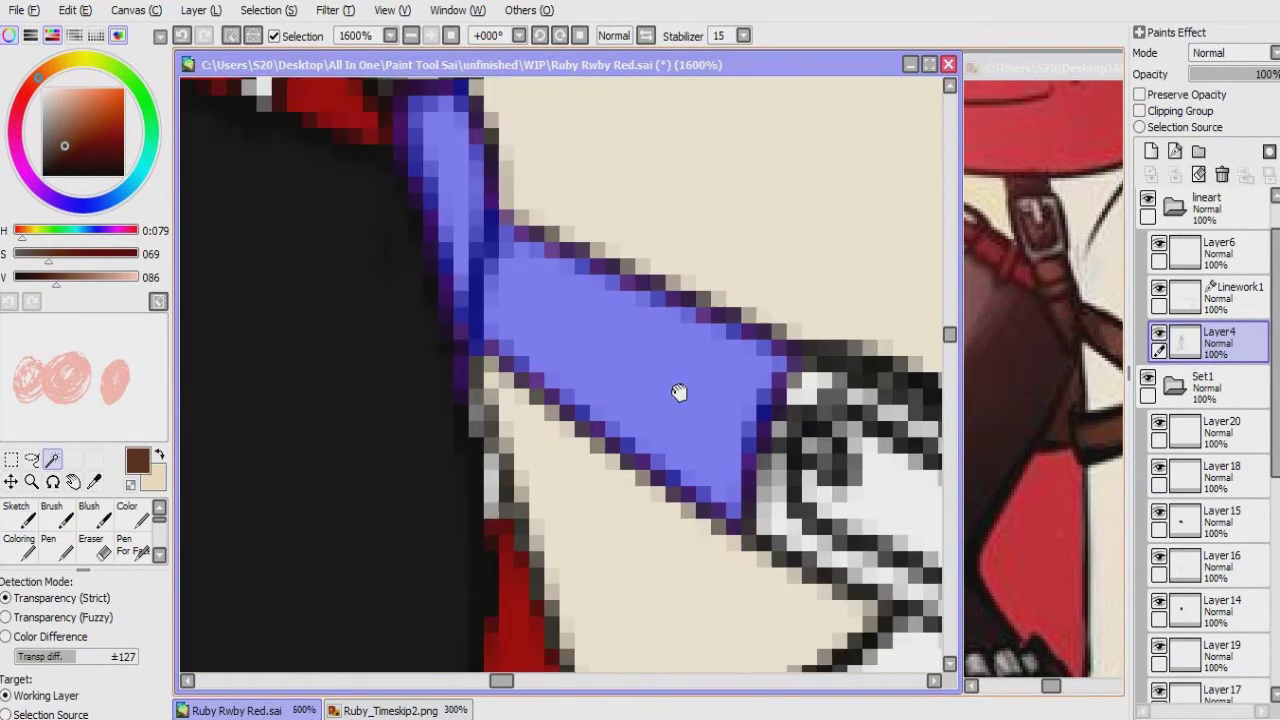
pyautogui.click(486, 298)
pyautogui.click(704, 330)
pyautogui.scroll(1, 484, 496)
pyautogui.click(484, 496)
pyautogui.click(842, 437)
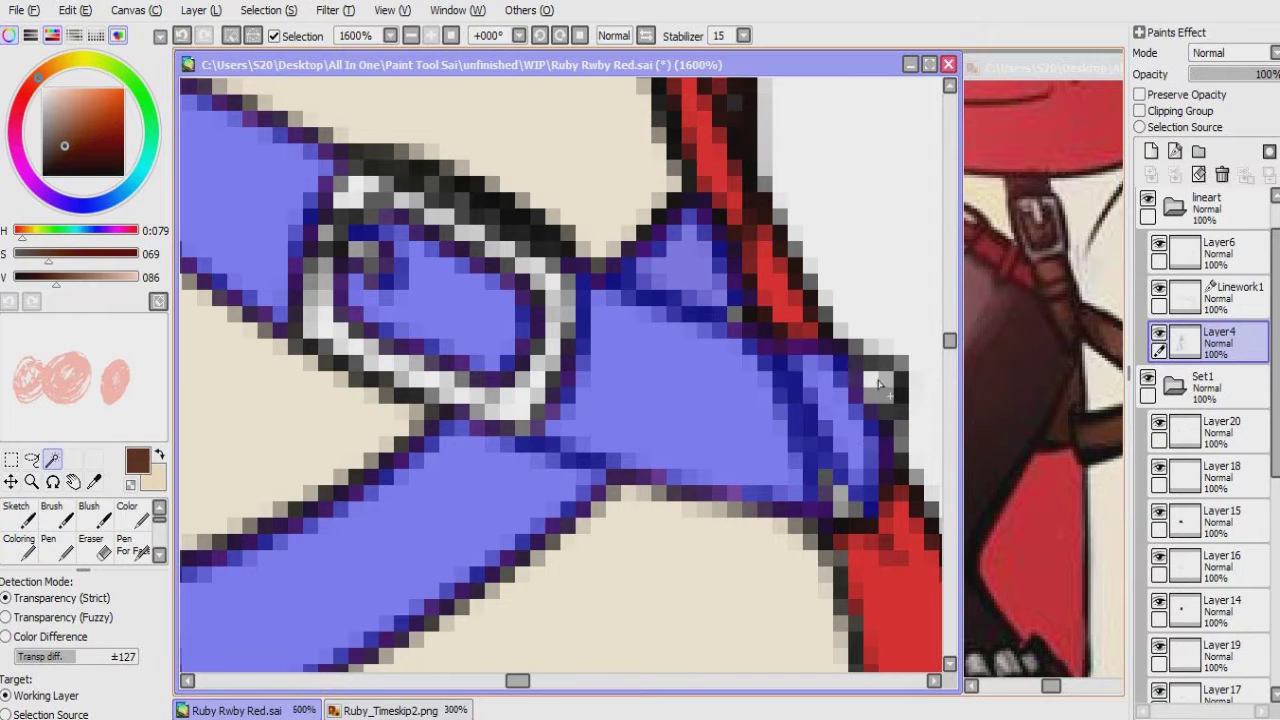
pyautogui.moveTo(792, 485); pyautogui.dragTo(540, 417)
pyautogui.scroll(-3, 540, 417)
pyautogui.moveTo(580, 486); pyautogui.dragTo(536, 425)
# Step: Add a new layer above Layer20 and paint the selected straps brown, darkening the colour to S 69, V 74
pyautogui.press('b')
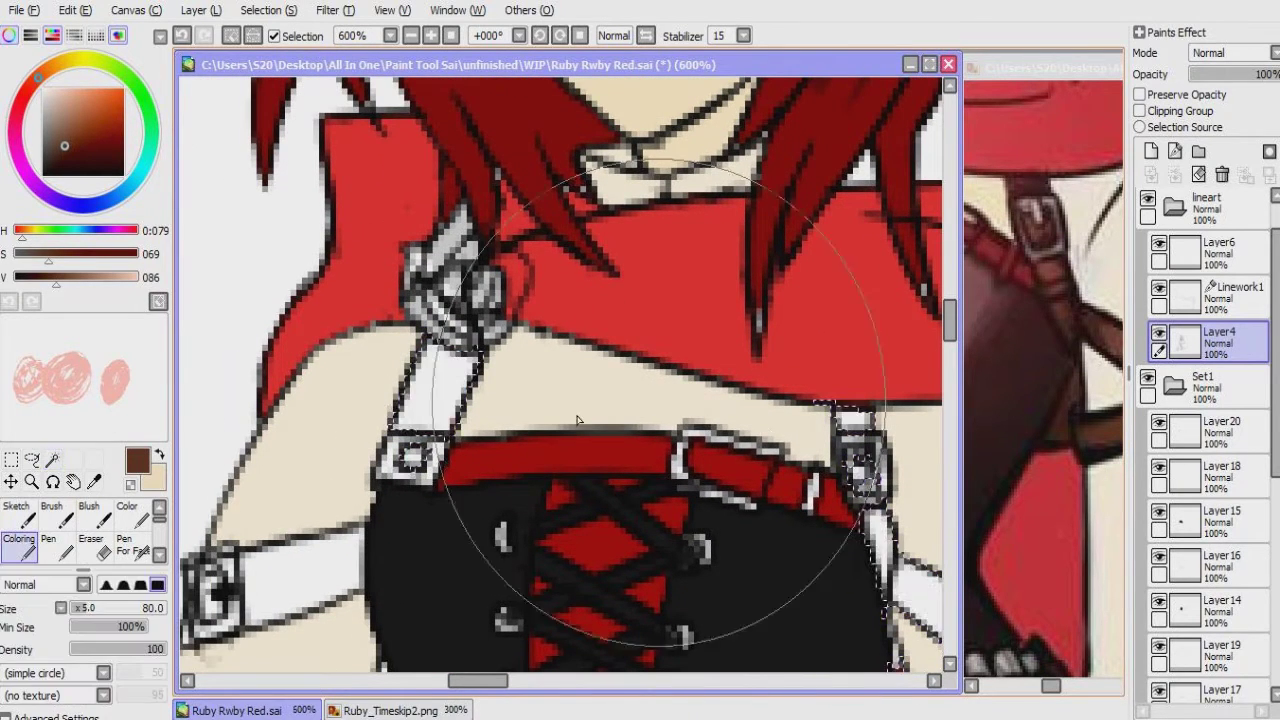
pyautogui.click(1160, 428)
pyautogui.hotkey('ctrl', '-')
pyautogui.hotkey('ctrl', '-')
pyautogui.hotkey('ctrl', '-')
pyautogui.hotkey('ctrl', '-')
pyautogui.hotkey('ctrl', '-')
pyautogui.hotkey('ctrl', '-')
pyautogui.hotkey('ctrl', '-')
pyautogui.hotkey('ctrl', 'shift', 'n')
pyautogui.hotkey('ctrl', '+')
pyautogui.hotkey('ctrl', '+')
pyautogui.hotkey('ctrl', '+')
pyautogui.hotkey('ctrl', '+')
pyautogui.hotkey('ctrl', '+')
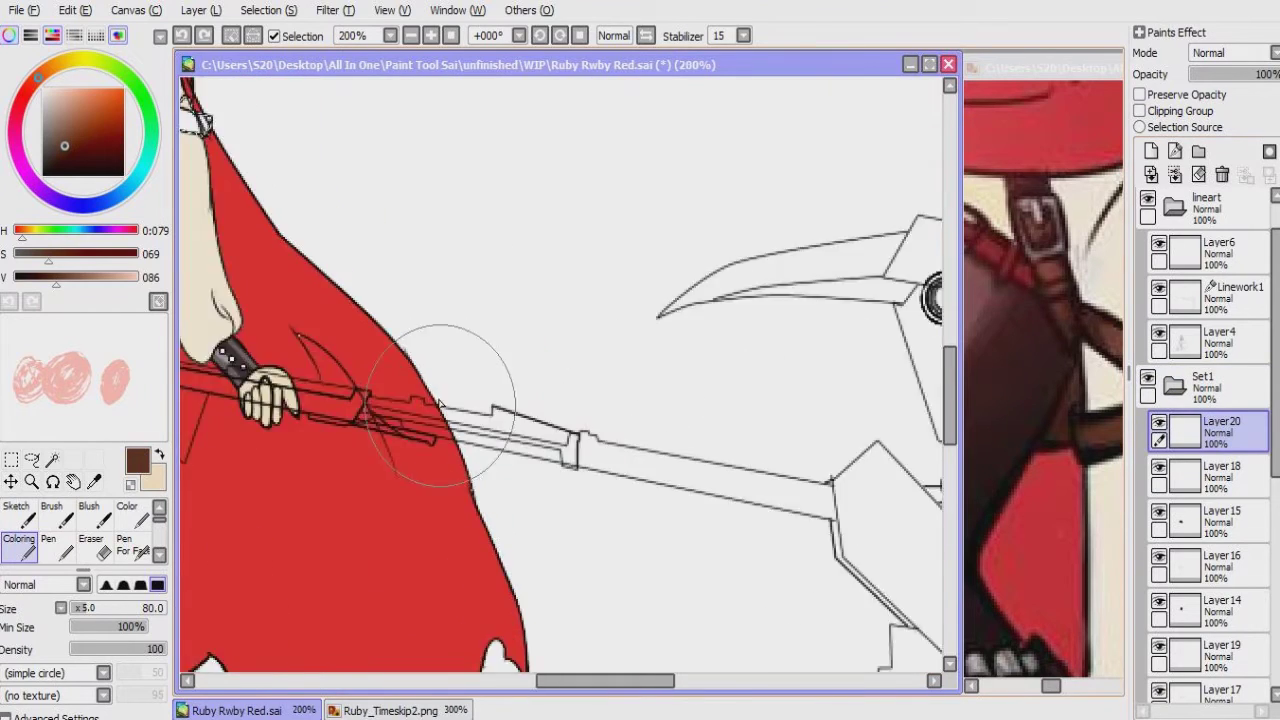
pyautogui.scroll(5, 729, 449)
pyautogui.moveTo(822, 457); pyautogui.dragTo(700, 510)
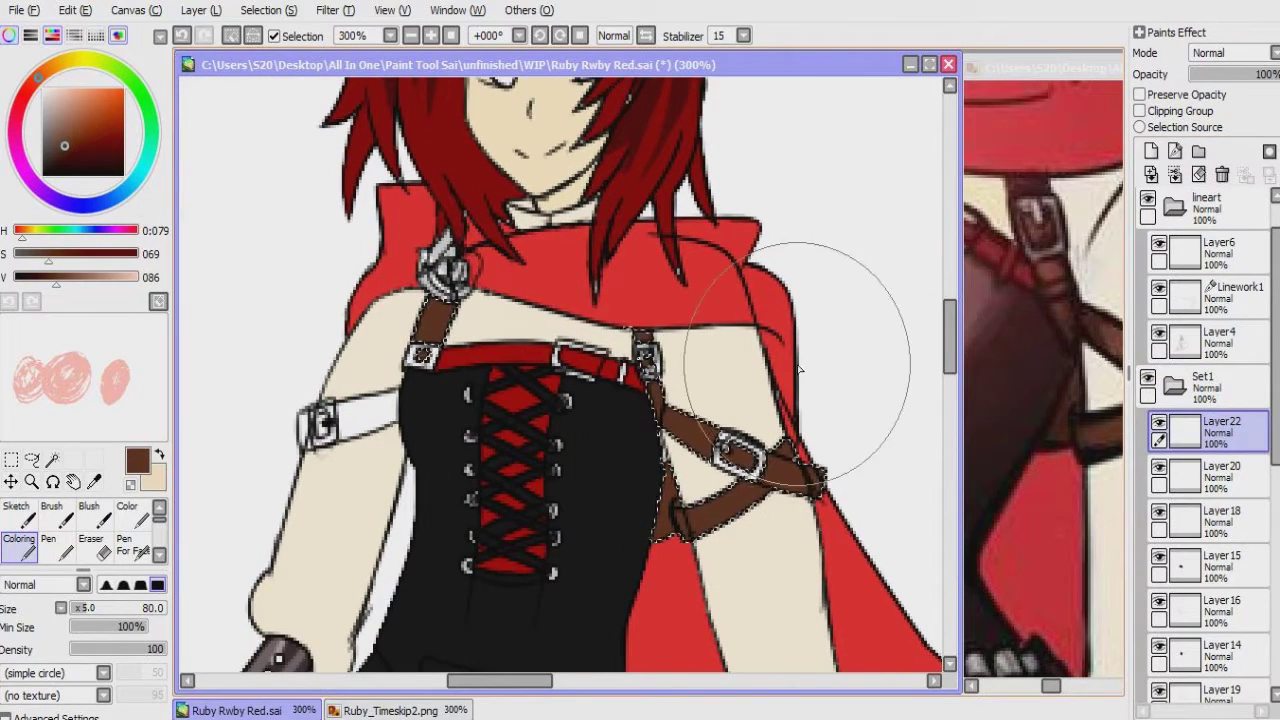
pyautogui.moveTo(55, 277); pyautogui.dragTo(49, 277)
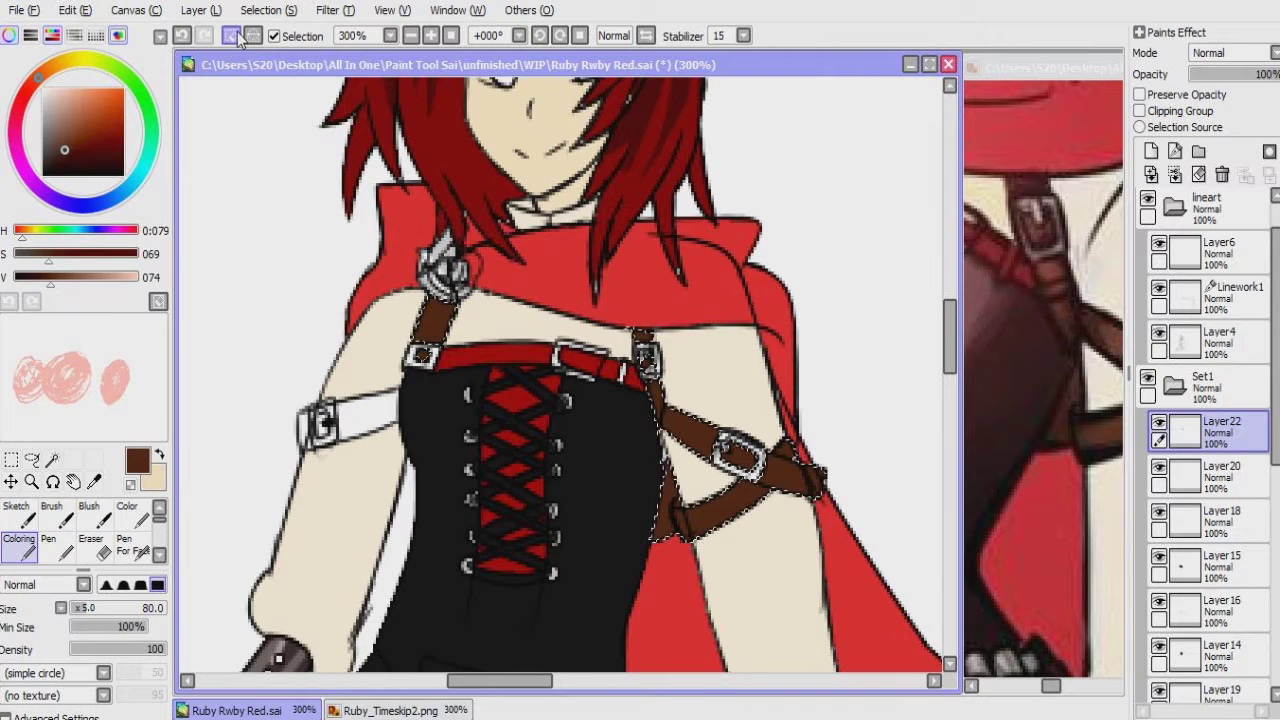
# Step: Clear the selection and fill the unpainted gaps along the strap edges beside the corset with brown on Layer22
pyautogui.hotkey('ctrl', '+')
pyautogui.hotkey('ctrl', '+')
pyautogui.hotkey('ctrl', '+')
pyautogui.hotkey('ctrl', '+')
pyautogui.press('w')
pyautogui.click(1215, 340)
pyautogui.click(688, 425)
pyautogui.hotkey('ctrl', 'd')
pyautogui.press('b')
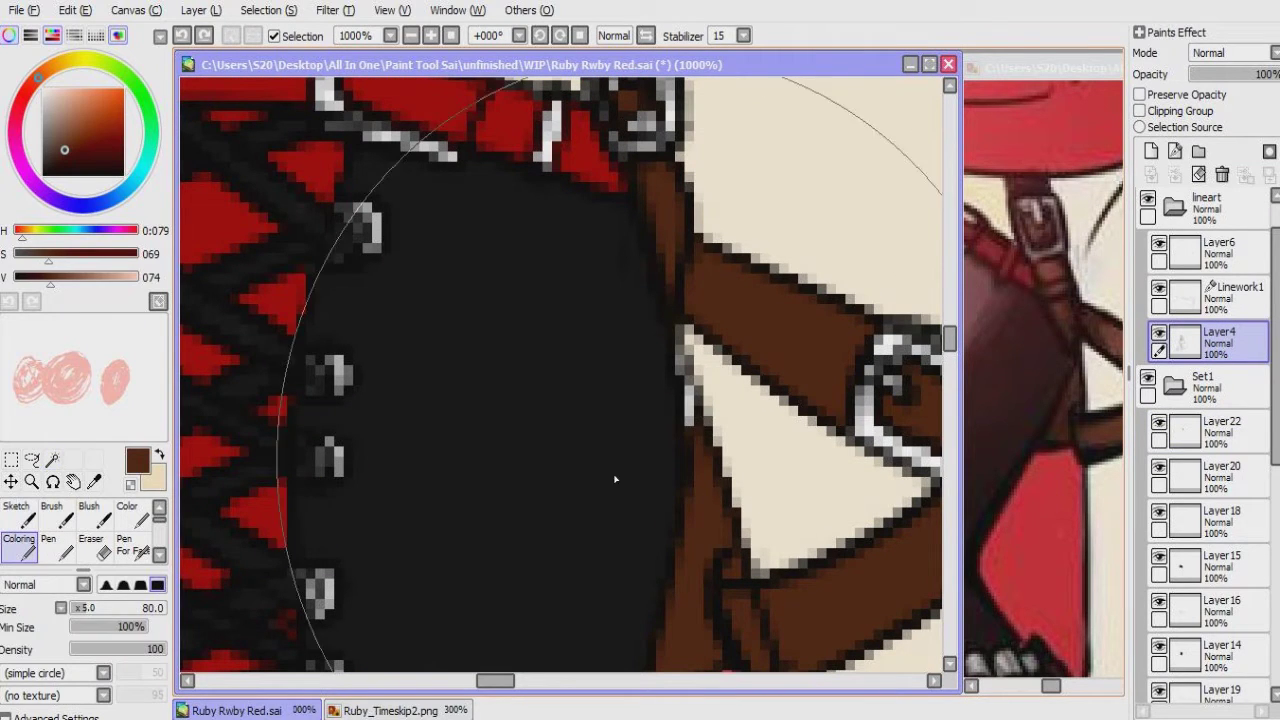
pyautogui.click(1218, 430)
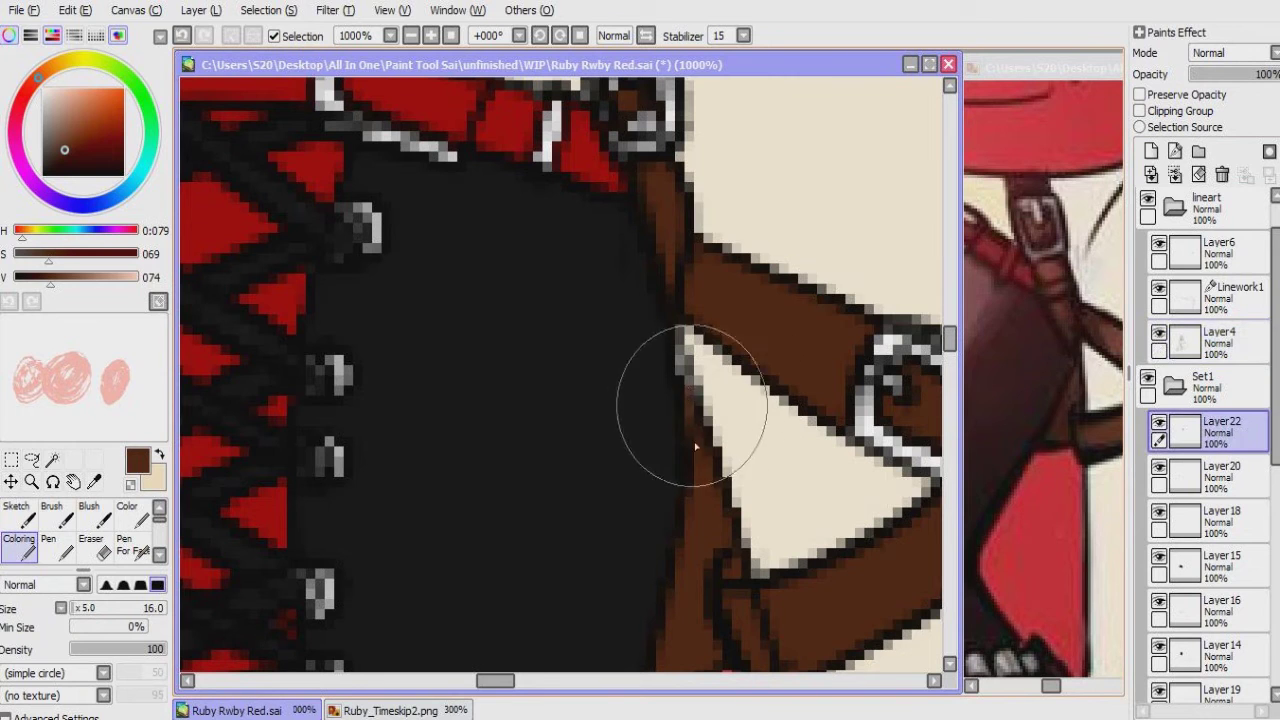
pyautogui.moveTo(642, 546)
pyautogui.mouseDown()
pyautogui.moveTo(529, 423)
pyautogui.moveTo(629, 420)
pyautogui.moveTo(576, 420)
pyautogui.mouseUp()
# Step: Clean up stray line pixels around the brown arm straps on Layer4 with the Eraser at size 2.6
pyautogui.click(1215, 340)
pyautogui.press('e')
pyautogui.press('Right')
pyautogui.press('Up')
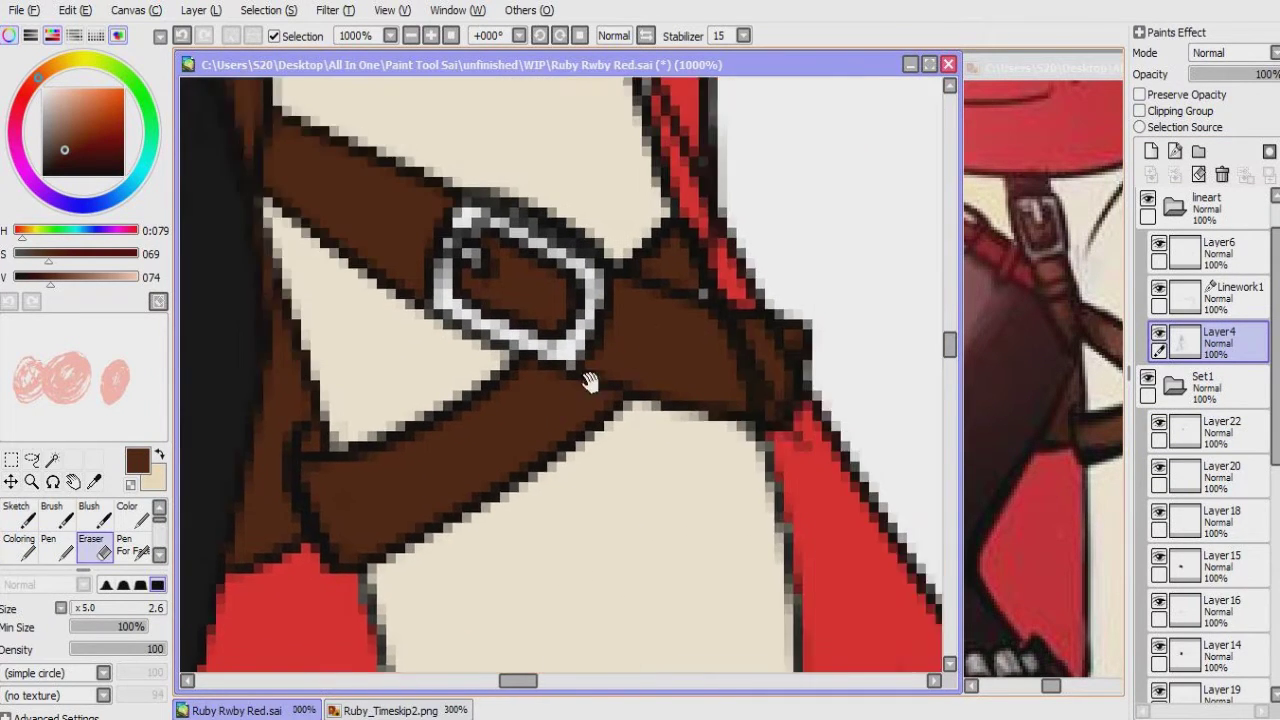
pyautogui.press('Down')
pyautogui.press('Down')
pyautogui.press('Down')
pyautogui.press('Down')
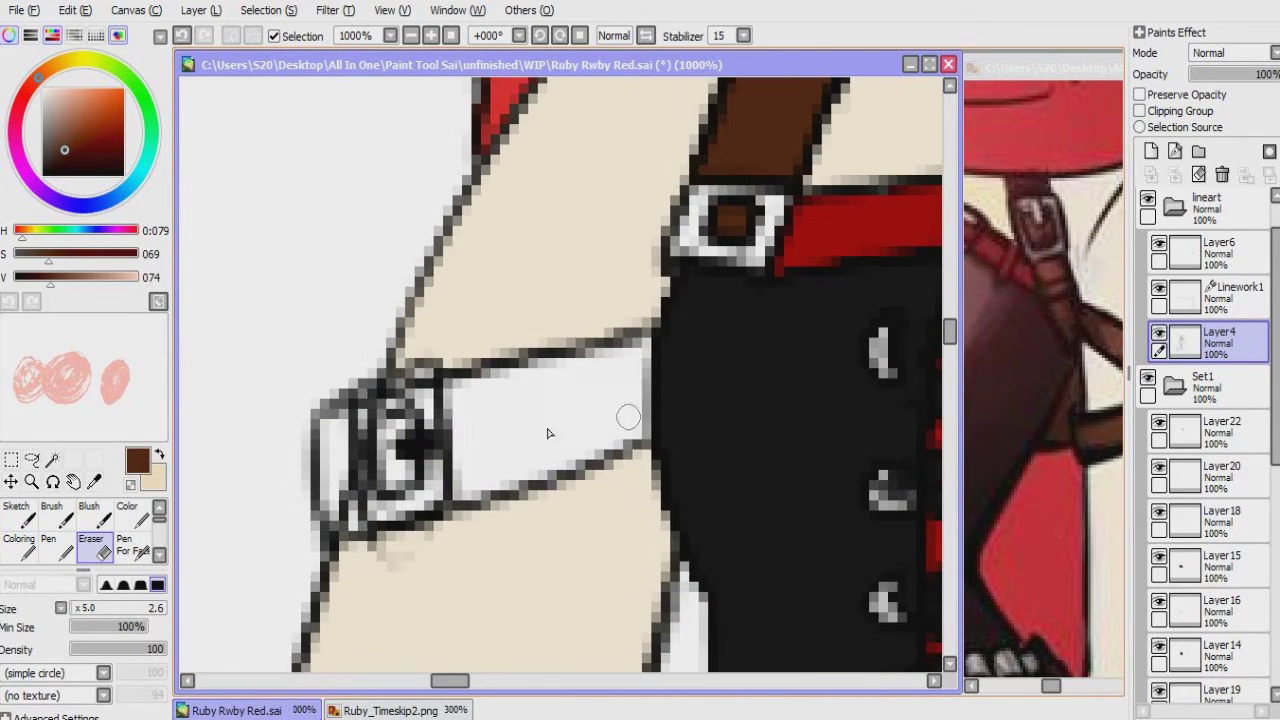
# Step: Select the unpainted armband on the other arm, including its end piece and the buckle's inside, on Layer4
pyautogui.press('w')
pyautogui.click(548, 433)
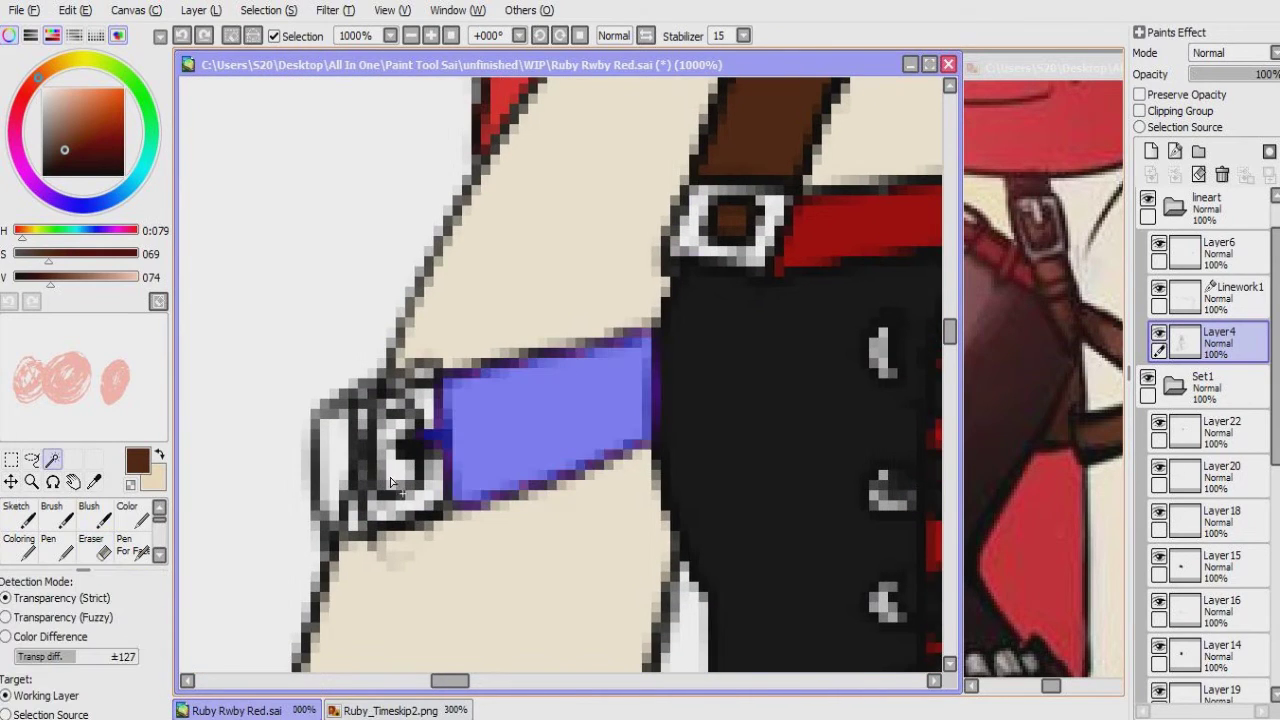
pyautogui.press('n')
pyautogui.press('x')
pyautogui.press('w')
pyautogui.click(335, 460)
pyautogui.click(550, 420)
pyautogui.click(400, 455)
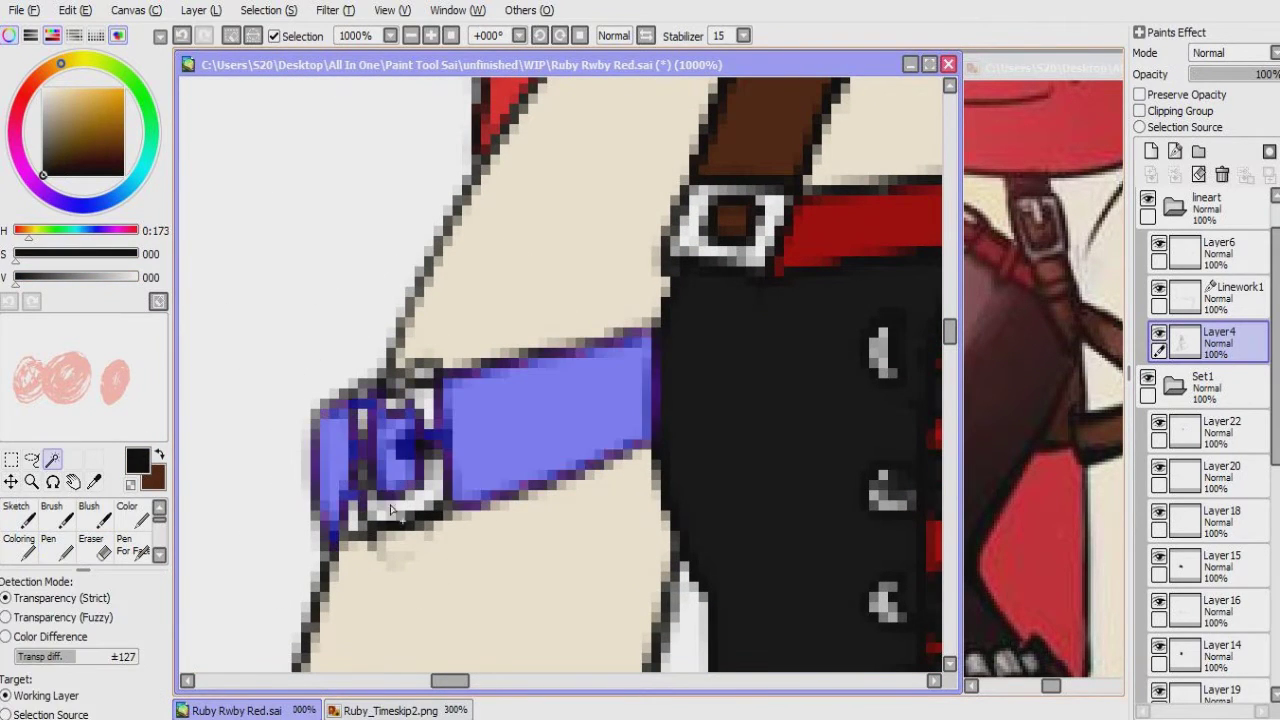
# Step: Paint the selected armband dark brown (S 69, V 74) on Layer22, leaving the buckle frame unpainted
pyautogui.press('Down')
pyautogui.press('Left')
pyautogui.press('b')
pyautogui.press('x')
pyautogui.click(1210, 430)
pyautogui.moveTo(514, 457); pyautogui.dragTo(300, 560)
pyautogui.moveTo(620, 350)
pyautogui.mouseDown()
pyautogui.moveTo(427, 470)
pyautogui.moveTo(390, 440)
pyautogui.mouseUp()
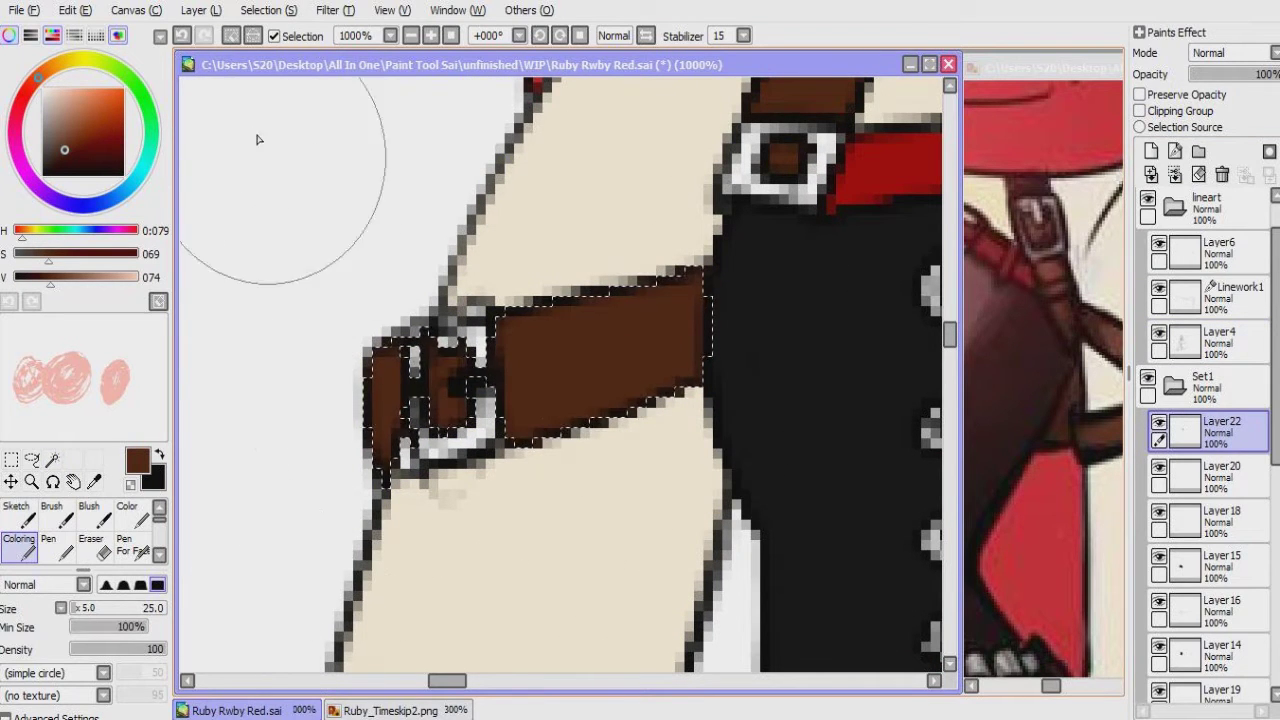
# Step: Deselect and fill the small white gap at the armband's lower end with brown on Layer22
pyautogui.keyDown('ctrl'); pyautogui.keyDown('shift'); pyautogui.click(425, 480); pyautogui.keyUp('shift'); pyautogui.keyUp('ctrl')
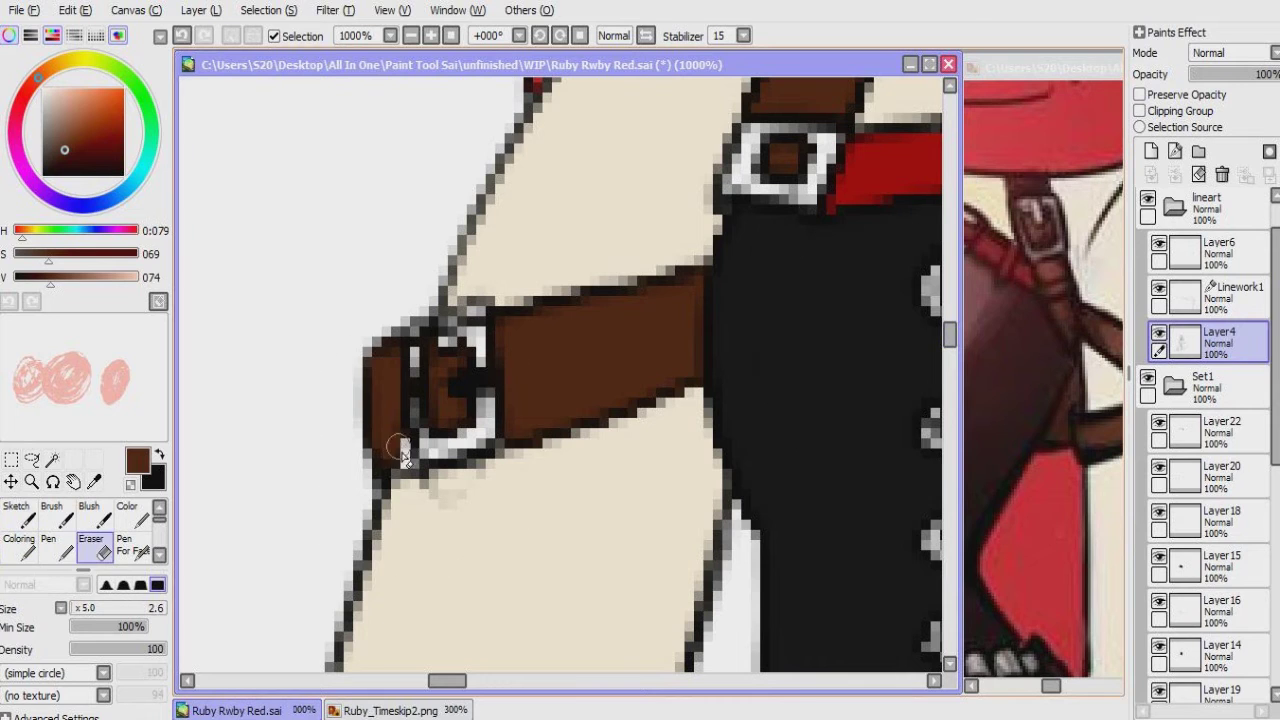
pyautogui.keyDown('ctrl'); pyautogui.keyDown('shift'); pyautogui.click(400, 455); pyautogui.keyUp('shift'); pyautogui.keyUp('ctrl')
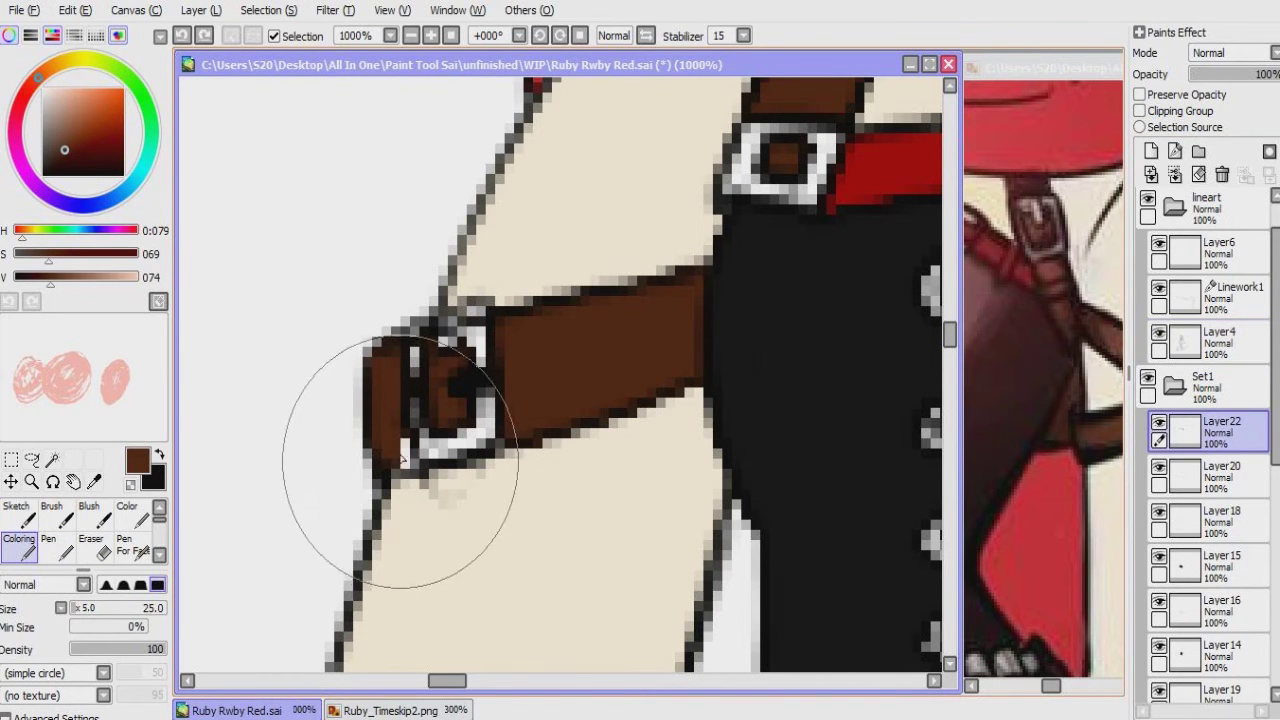
pyautogui.moveTo(617, 345); pyautogui.dragTo(693, 569)
# Step: Close the outline of the rose emblem's unpainted outer petal in black on Layer4 and select the petal's inside
pyautogui.keyDown('ctrl'); pyautogui.keyDown('shift'); pyautogui.click(527, 432); pyautogui.keyUp('shift'); pyautogui.keyUp('ctrl')
pyautogui.press('n')
pyautogui.press('x')
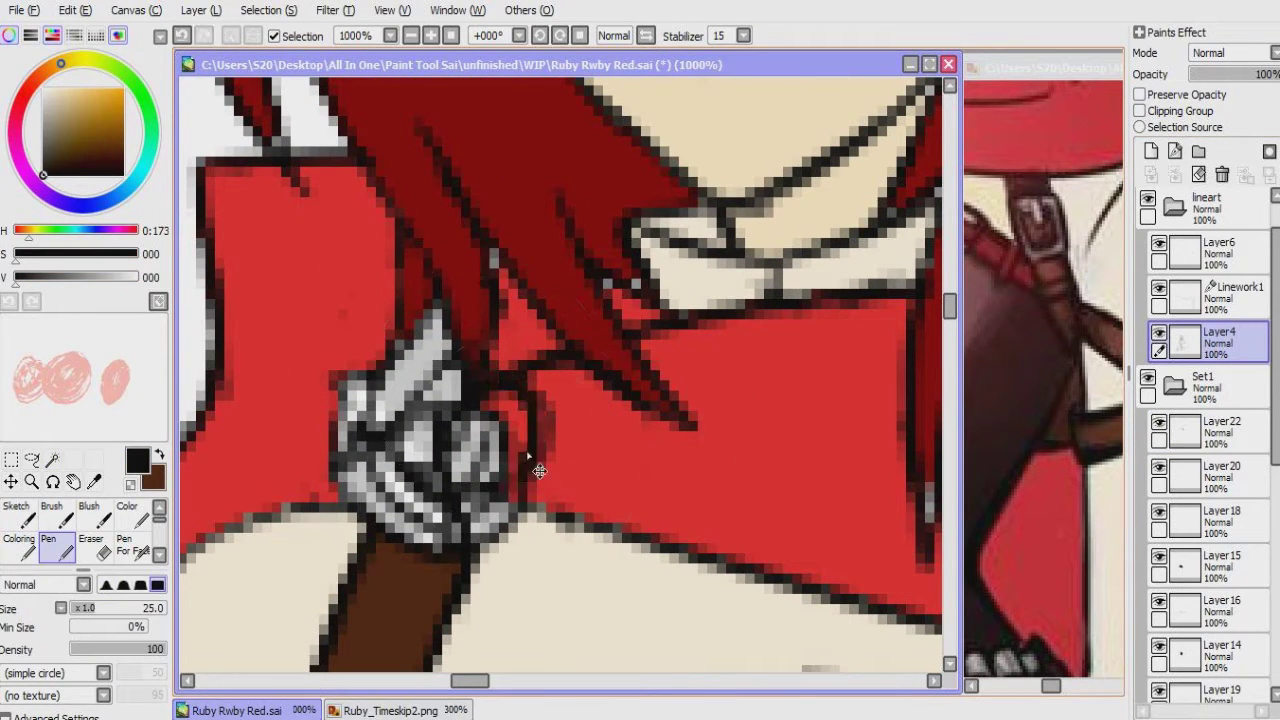
pyautogui.press('w')
pyautogui.click(526, 448)
pyautogui.press('c')
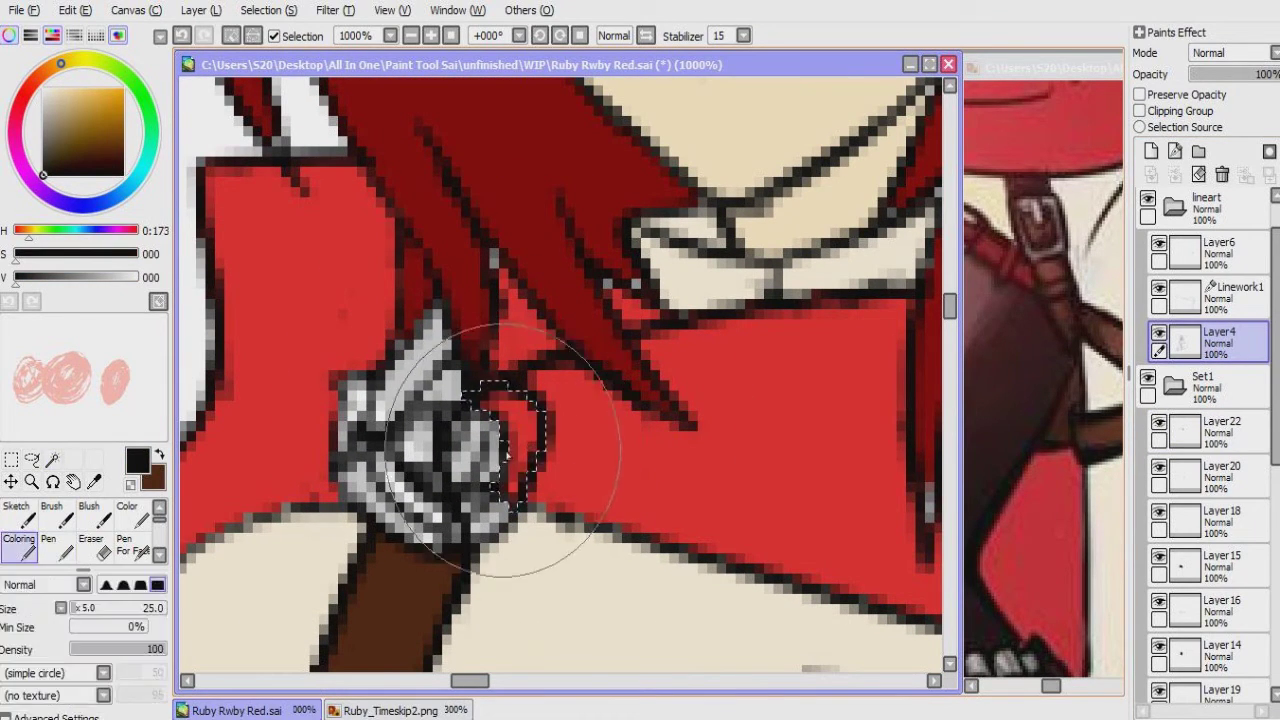
# Step: Fill the selected rose emblem petal with light grey (S 0, V 213) on Layer18
pyautogui.press('x')
pyautogui.keyDown('alt'); pyautogui.click(418, 434); pyautogui.keyUp('alt')
pyautogui.keyDown('ctrl'); pyautogui.keyDown('shift'); pyautogui.click(470, 450); pyautogui.keyUp('shift'); pyautogui.keyUp('ctrl')
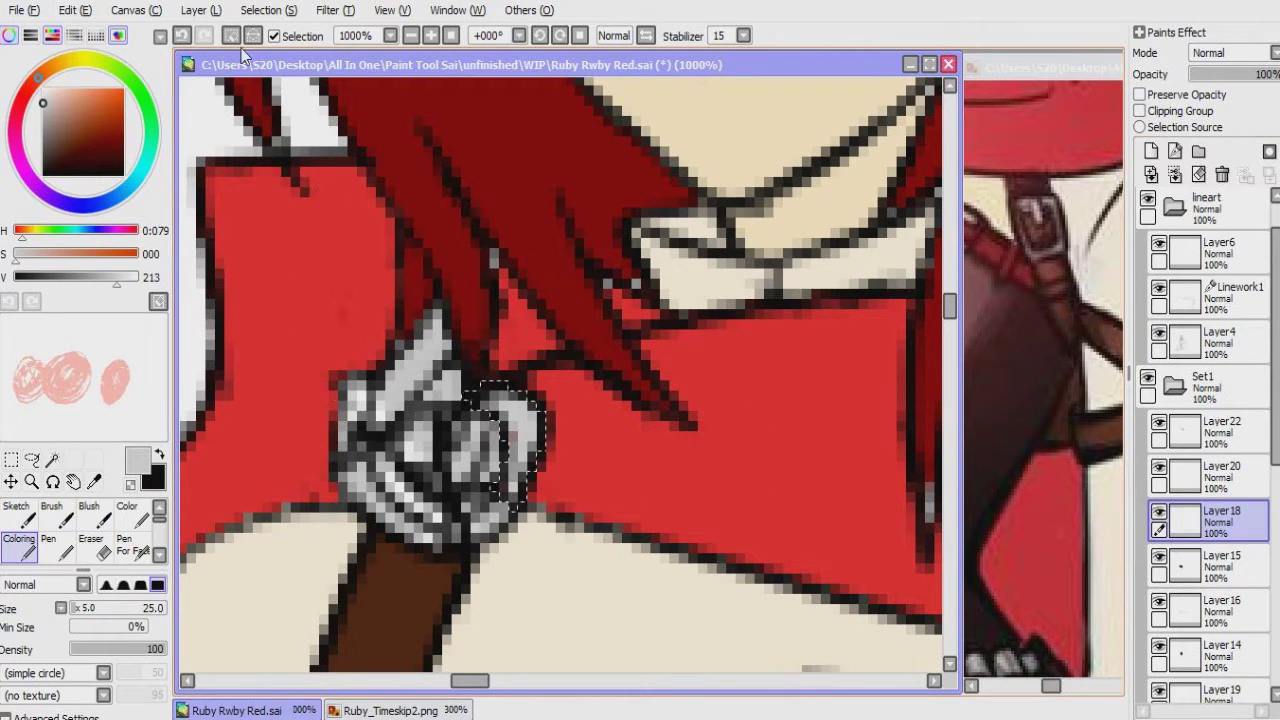
pyautogui.moveTo(395, 365)
pyautogui.mouseDown()
pyautogui.moveTo(455, 510)
pyautogui.moveTo(482, 444)
pyautogui.mouseUp()
pyautogui.moveTo(407, 388); pyautogui.dragTo(496, 536)
pyautogui.moveTo(305, 600); pyautogui.dragTo(465, 393)
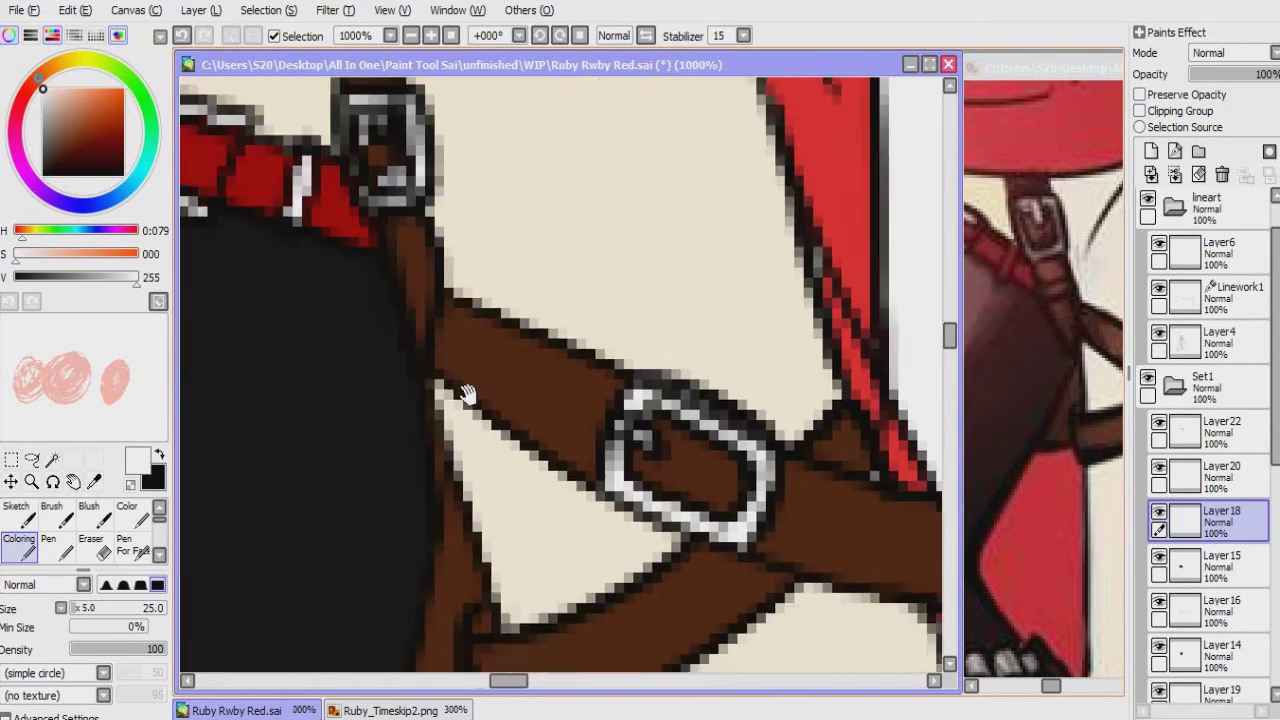
# Step: Check the boots in the reference and close the line gaps around the upper boot buckles with the black Pen on Layer4
pyautogui.scroll(-10, 465, 393)
pyautogui.scroll(3, 843, 471)
pyautogui.click(1045, 453)
pyautogui.scroll(5, 1045, 453)
pyautogui.click(950, 441)
pyautogui.click(1210, 385)
pyautogui.click(52, 459)
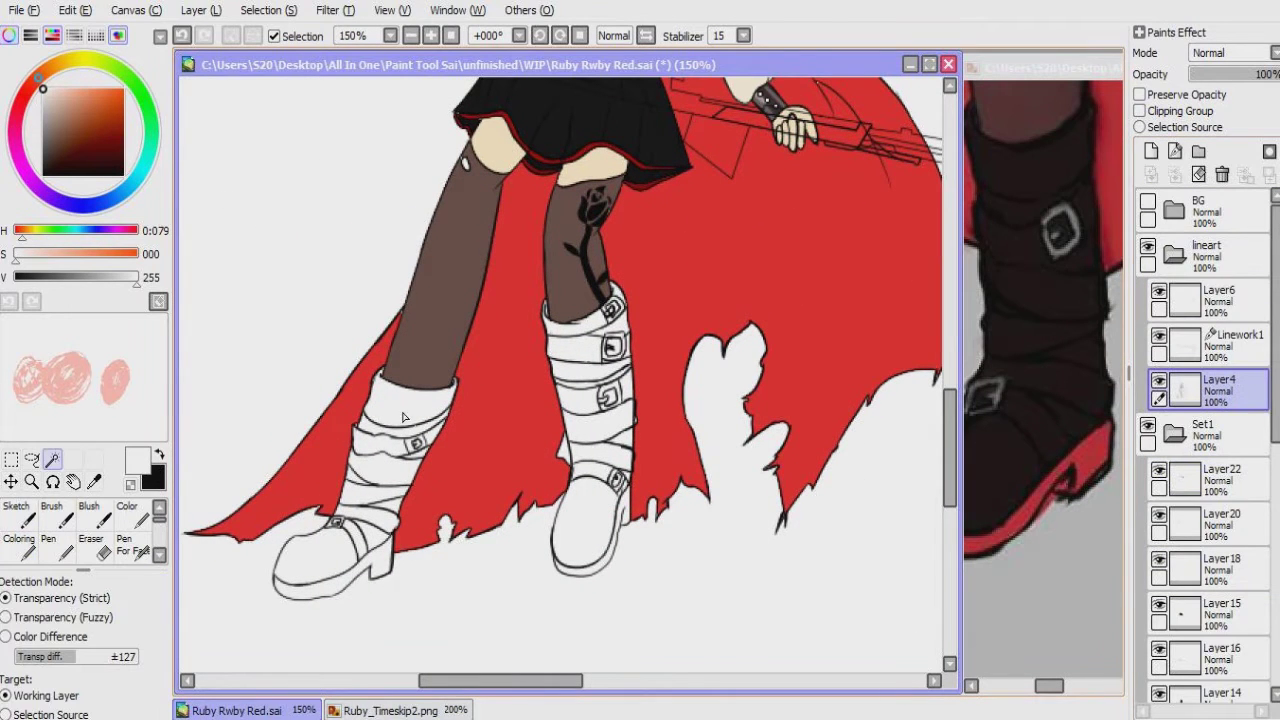
pyautogui.scroll(5, 610, 340)
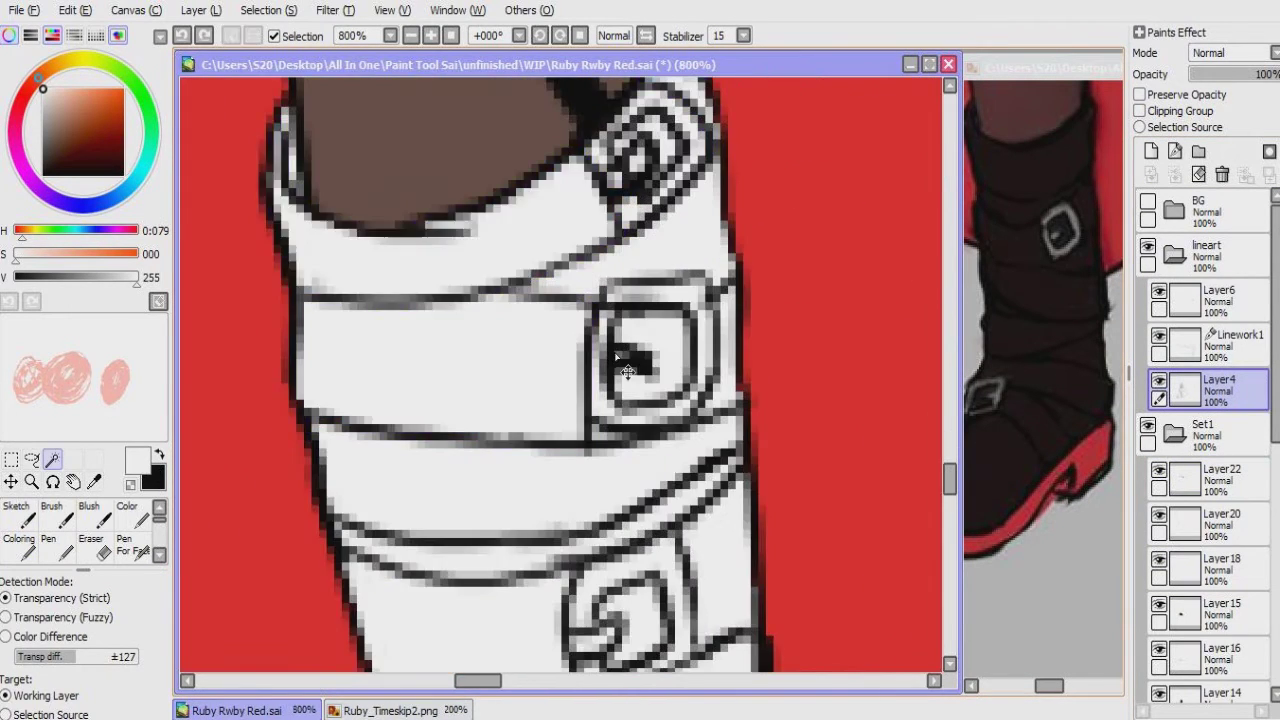
pyautogui.press('n')
pyautogui.press('x')
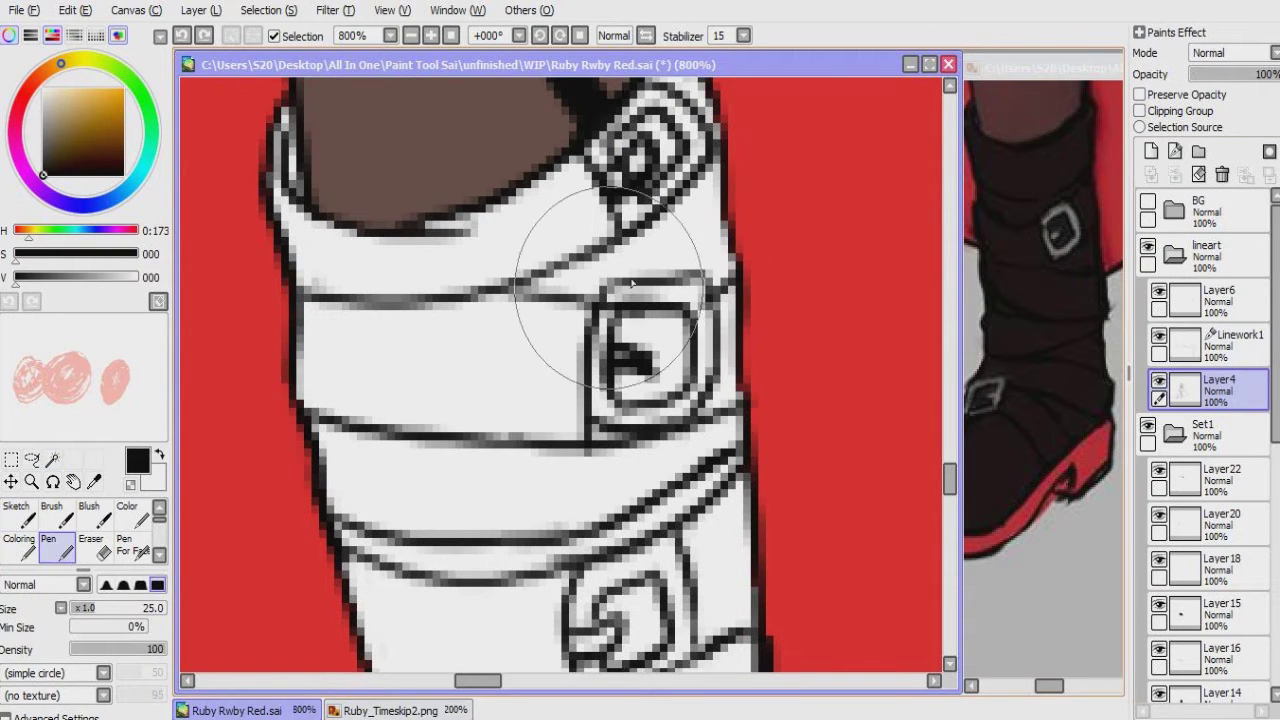
pyautogui.press('w')
pyautogui.click(672, 276)
pyautogui.hotkey('ctrl', 'd')
# Step: Close the outline gaps around the boot's next buckle and test-select the strap section beside it with the Magic Wand
pyautogui.scroll(-2, 532, 362)
pyautogui.click(545, 340)
pyautogui.click(686, 421)
pyautogui.hotkey('ctrl', 'd')
pyautogui.press('n')
pyautogui.press('w')
pyautogui.click(686, 429)
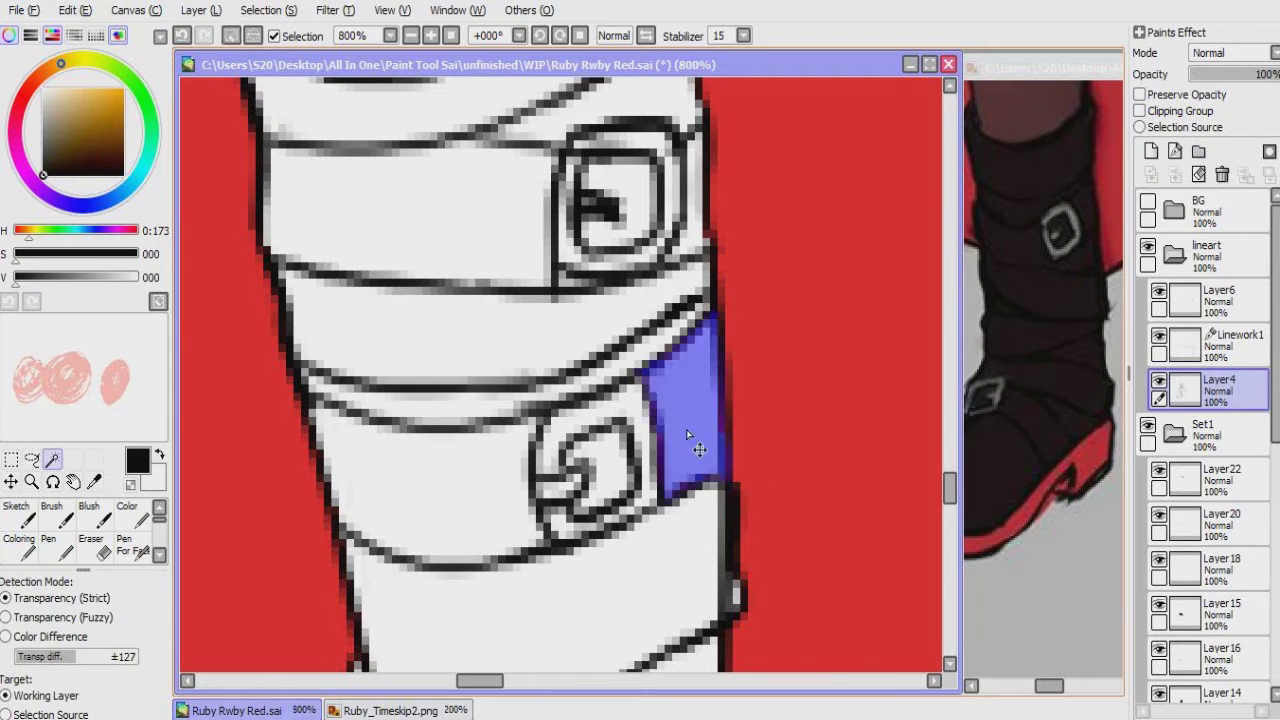
# Step: Test-select the strap sections below the straight boot's lower shaft buckle with the Magic Wand, then clear the selection
pyautogui.scroll(-2, 566, 417)
pyautogui.click(566, 417)
pyautogui.scroll(-1, 566, 417)
pyautogui.scroll(-1, 610, 497)
pyautogui.click(610, 497)
pyautogui.hotkey('ctrl', 'd')
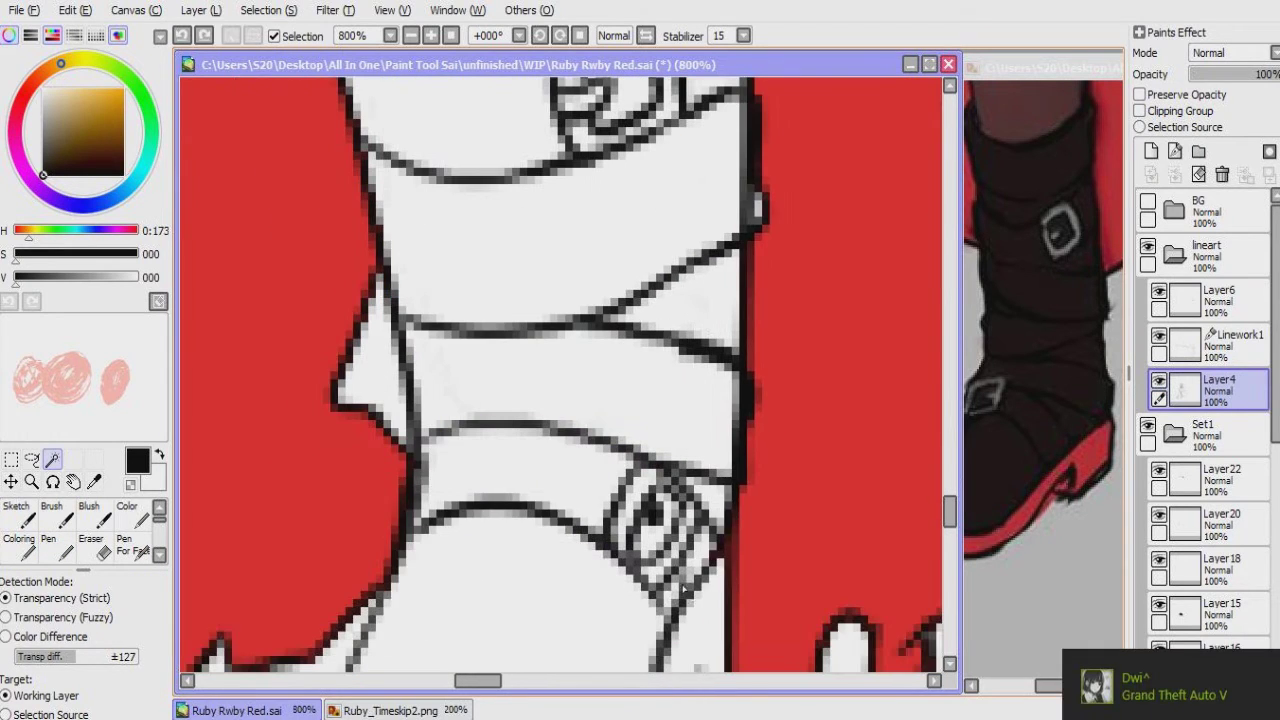
# Step: Reinforce the outline of the straight boot's sole in black with the Pen on Layer4 and test-select the areas it encloses
pyautogui.scroll(-3, 654, 409)
pyautogui.press('n')
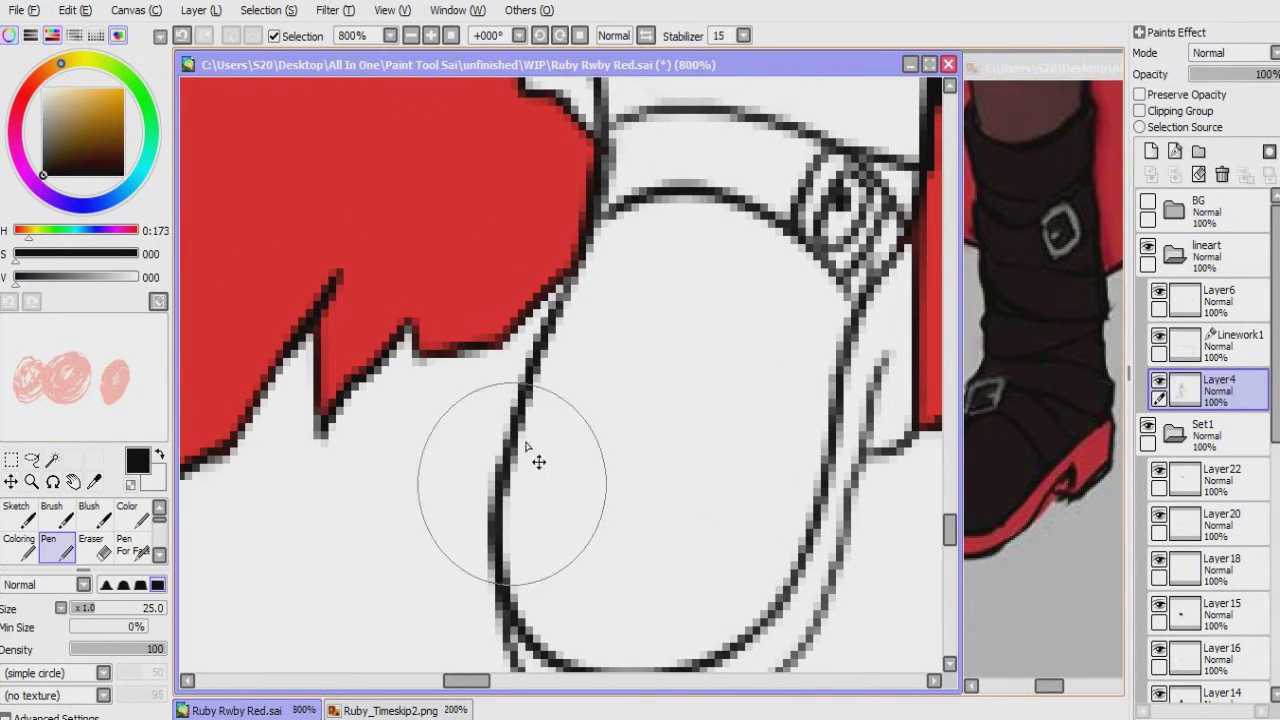
pyautogui.scroll(-3, 537, 354)
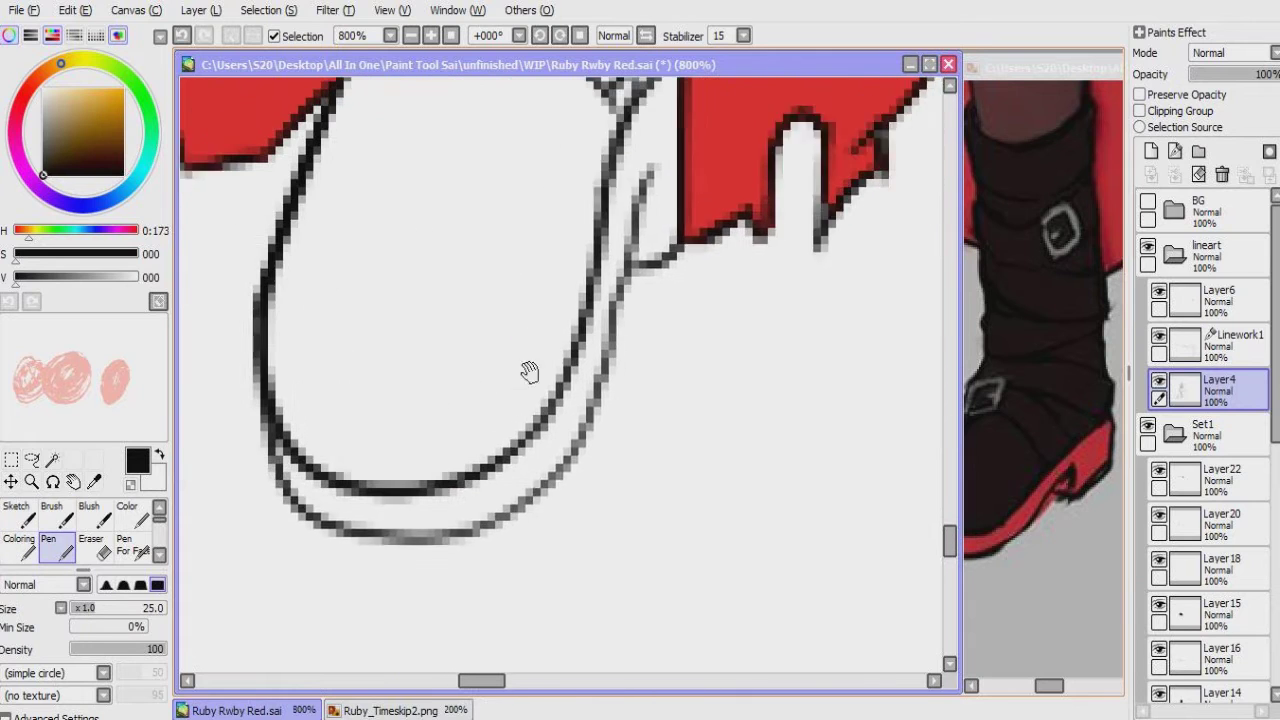
pyautogui.moveTo(371, 563); pyautogui.dragTo(454, 538)
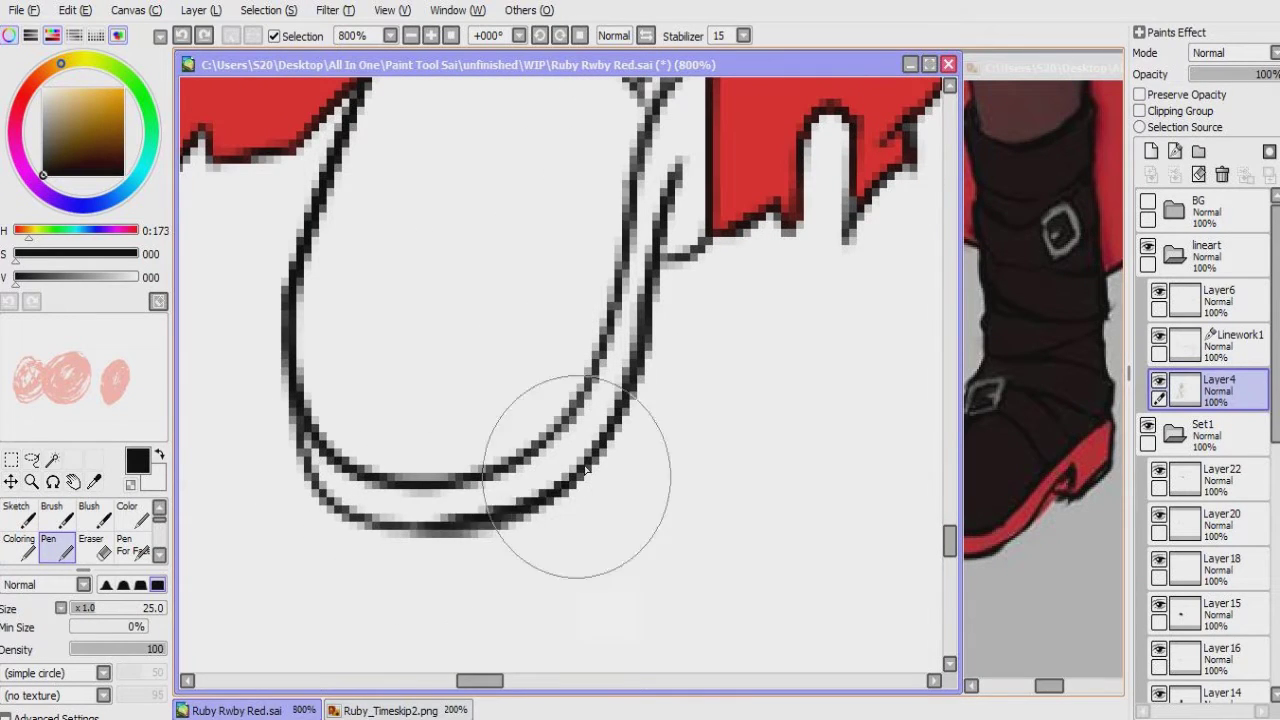
pyautogui.press('w')
pyautogui.moveTo(577, 485)
pyautogui.mouseDown()
pyautogui.moveTo(528, 357)
pyautogui.moveTo(609, 277)
pyautogui.moveTo(823, 371)
pyautogui.moveTo(606, 377)
pyautogui.moveTo(563, 543)
pyautogui.mouseUp()
pyautogui.click(606, 377)
pyautogui.hotkey('ctrl', 'd')
# Step: Darken the slanted boot's sole outline in black on Layer4 and test-select its sole and strap sections for leaks
pyautogui.press('n')
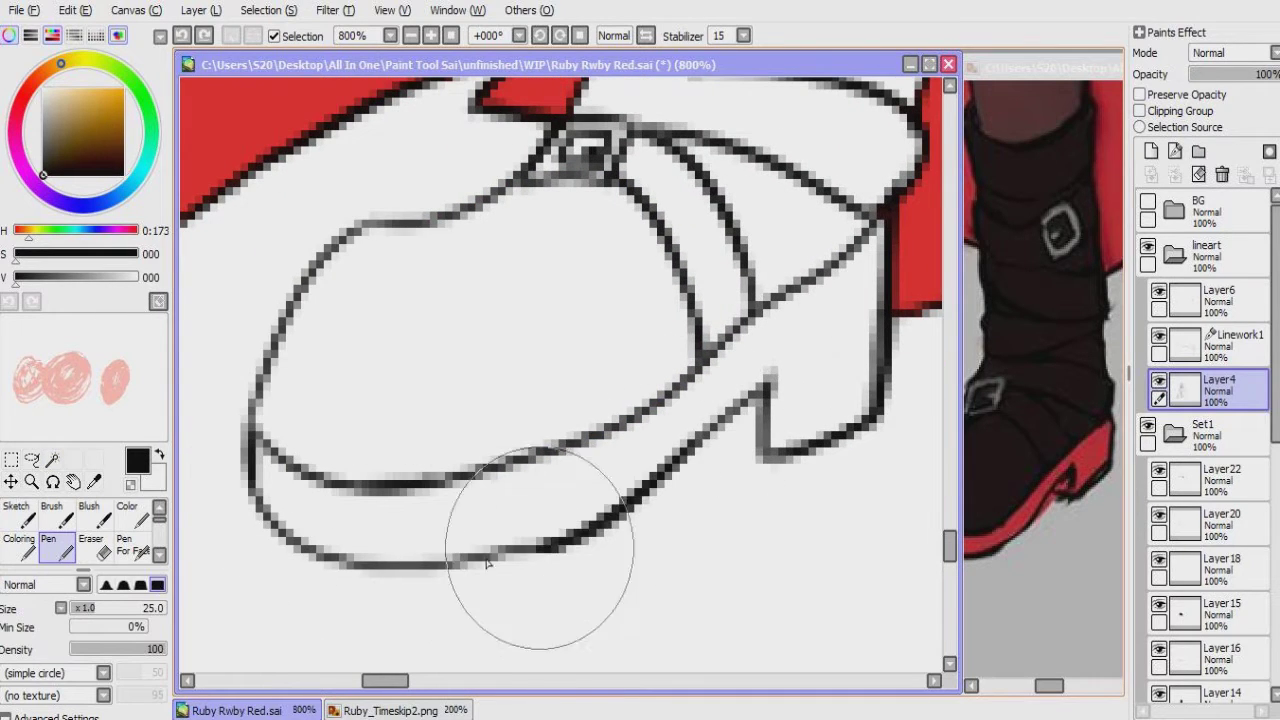
pyautogui.press('w')
pyautogui.moveTo(360, 534); pyautogui.dragTo(213, 635)
pyautogui.click(477, 449)
pyautogui.hotkey('ctrl', 'd')
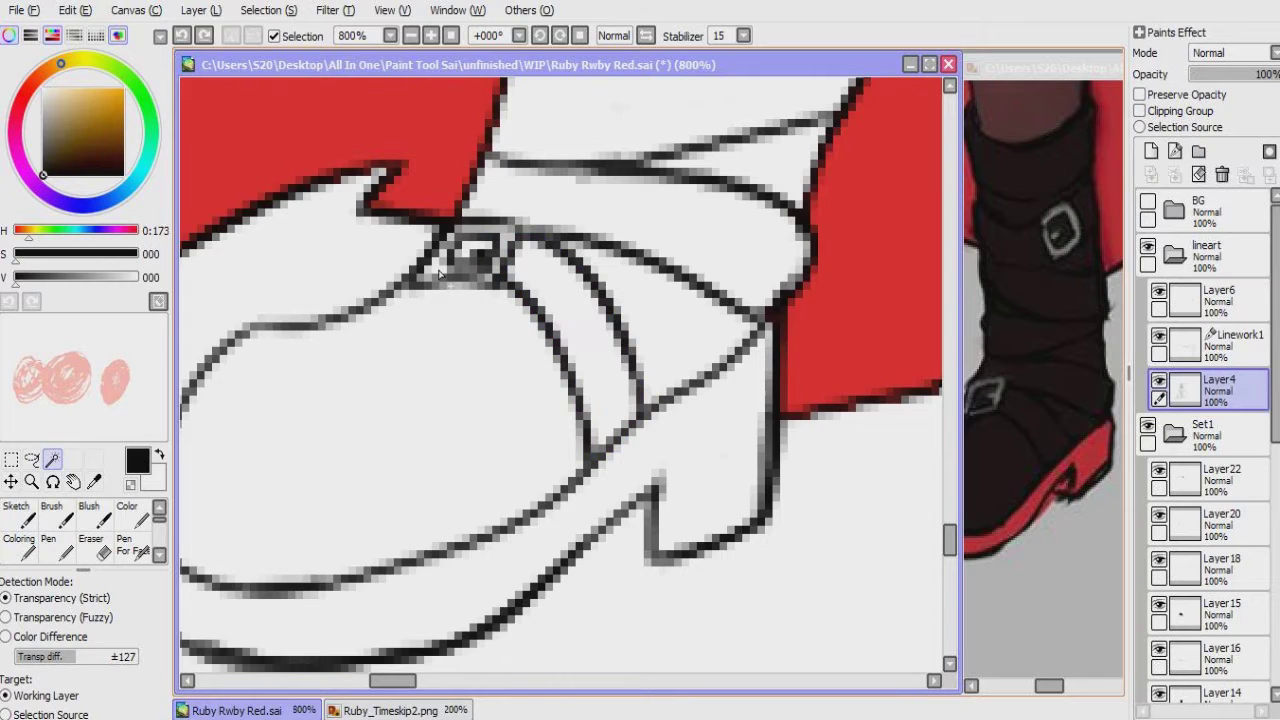
pyautogui.click(606, 429)
pyautogui.moveTo(632, 316); pyautogui.dragTo(798, 332)
pyautogui.hotkey('ctrl', 'd')
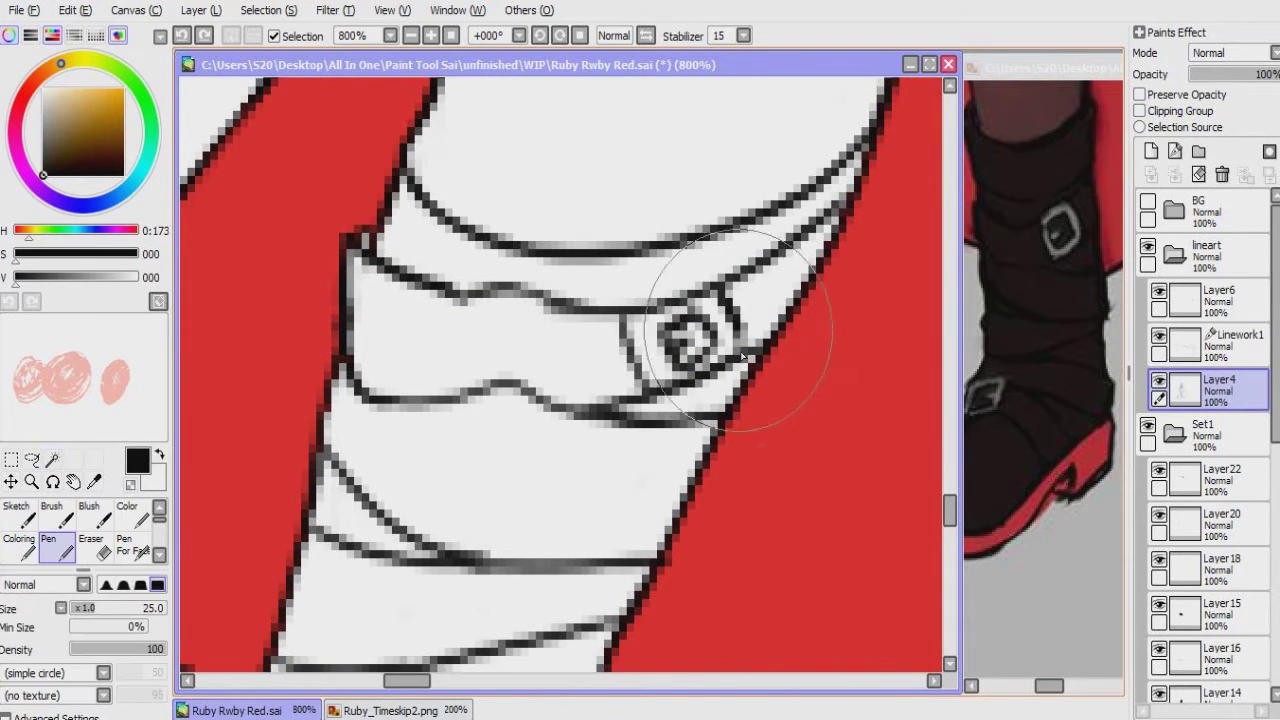
# Step: Select the leather sections of both boots on Layer4, leaving out buckles and soles, and add a new layer above Layer22
pyautogui.scroll(3, 545, 400)
pyautogui.click(553, 403)
pyautogui.scroll(-5, 627, 341)
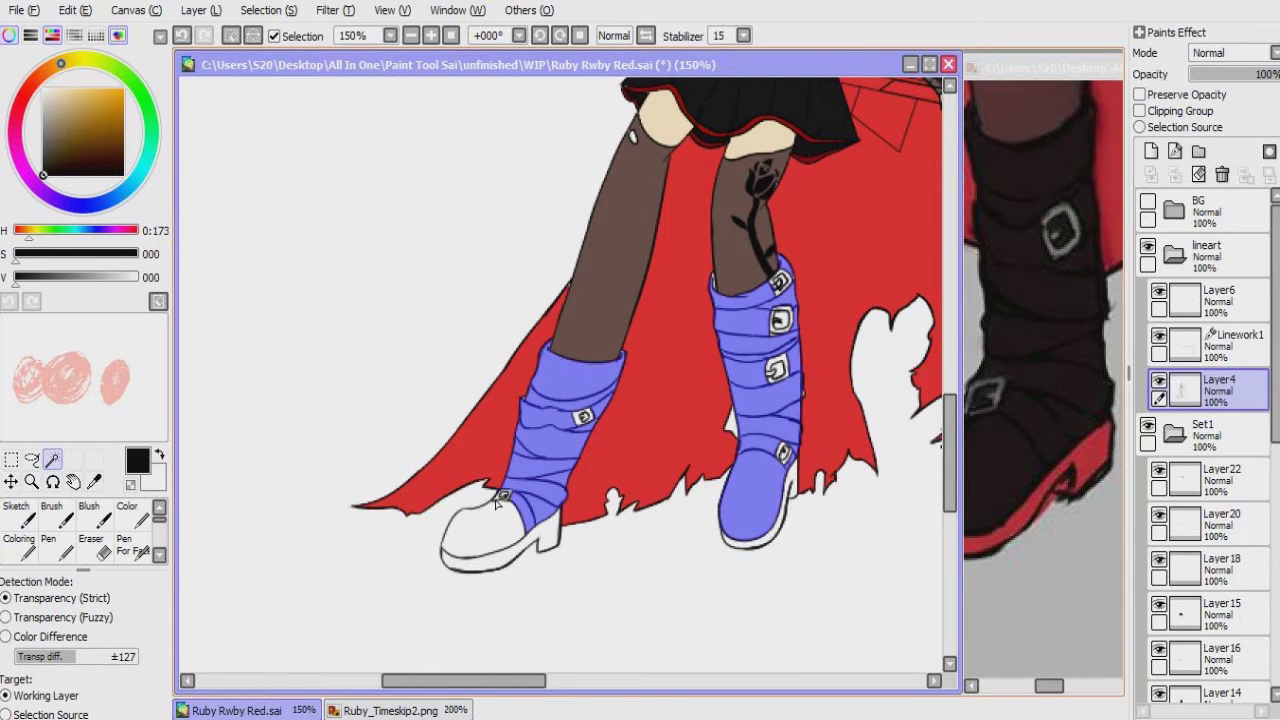
pyautogui.press('c')
pyautogui.moveTo(598, 464); pyautogui.dragTo(521, 466)
pyautogui.click(1210, 480)
pyautogui.click(1151, 150)
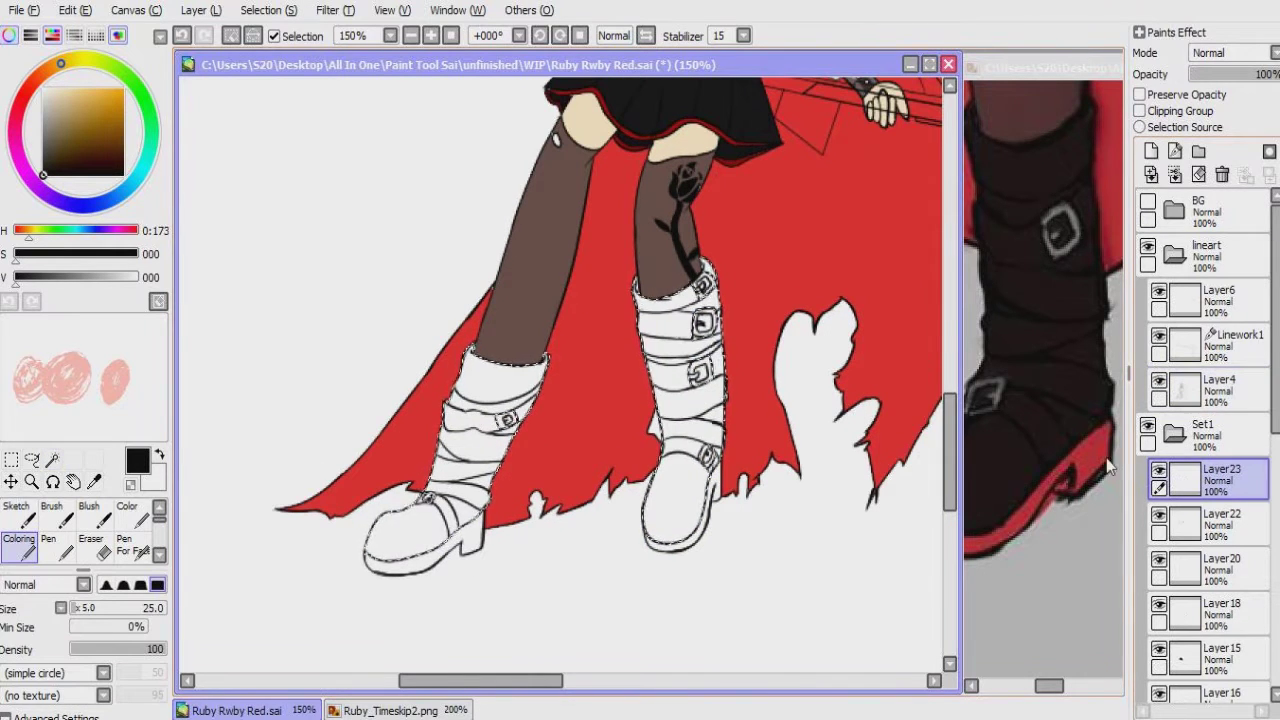
# Step: Fill the selected boot sections with the near-black sampled from the reference boots (S 9, V 19) on Layer23
pyautogui.keyDown('alt'); pyautogui.click(1007, 455); pyautogui.keyUp('alt')
pyautogui.hotkey('ctrl', 'z')
pyautogui.moveTo(415, 543)
pyautogui.mouseDown()
pyautogui.moveTo(430, 530)
pyautogui.moveTo(412, 562)
pyautogui.mouseUp()
pyautogui.moveTo(675, 470); pyautogui.dragTo(660, 513)
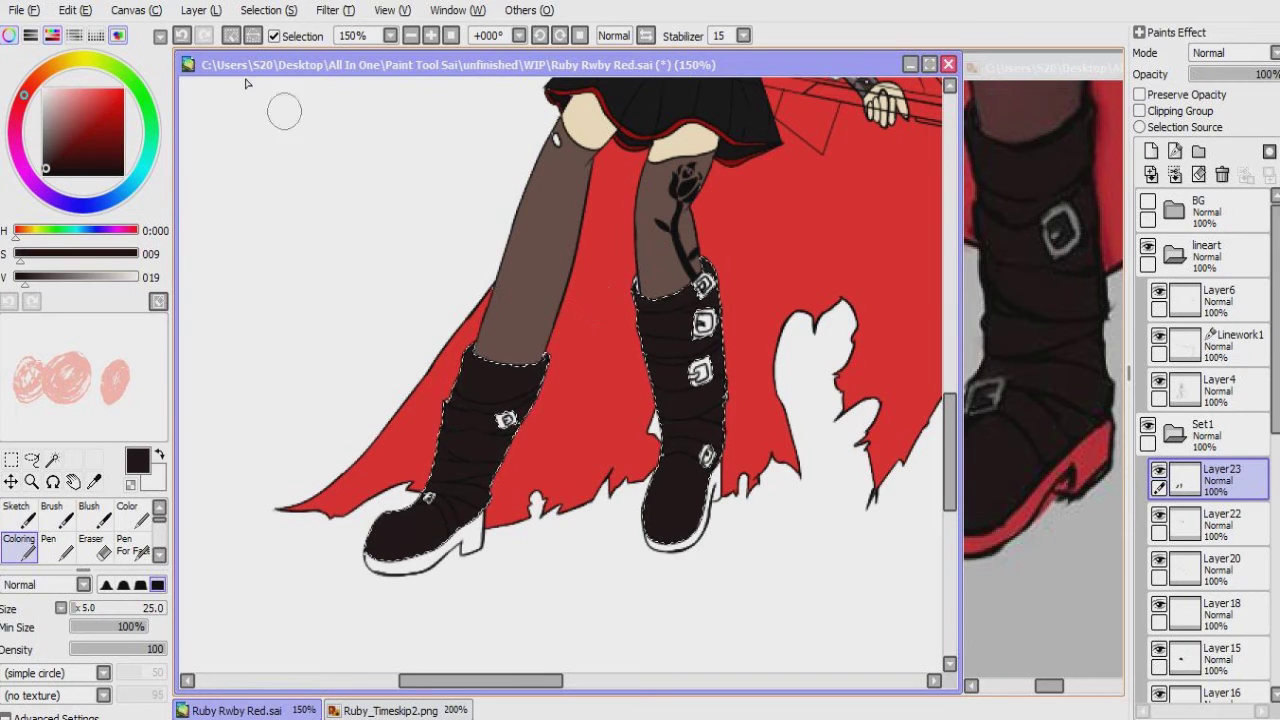
# Step: Cover the leftover unpainted pixels along the edges of both boots with the same near-black on Layer23
pyautogui.scroll(3, 661, 391)
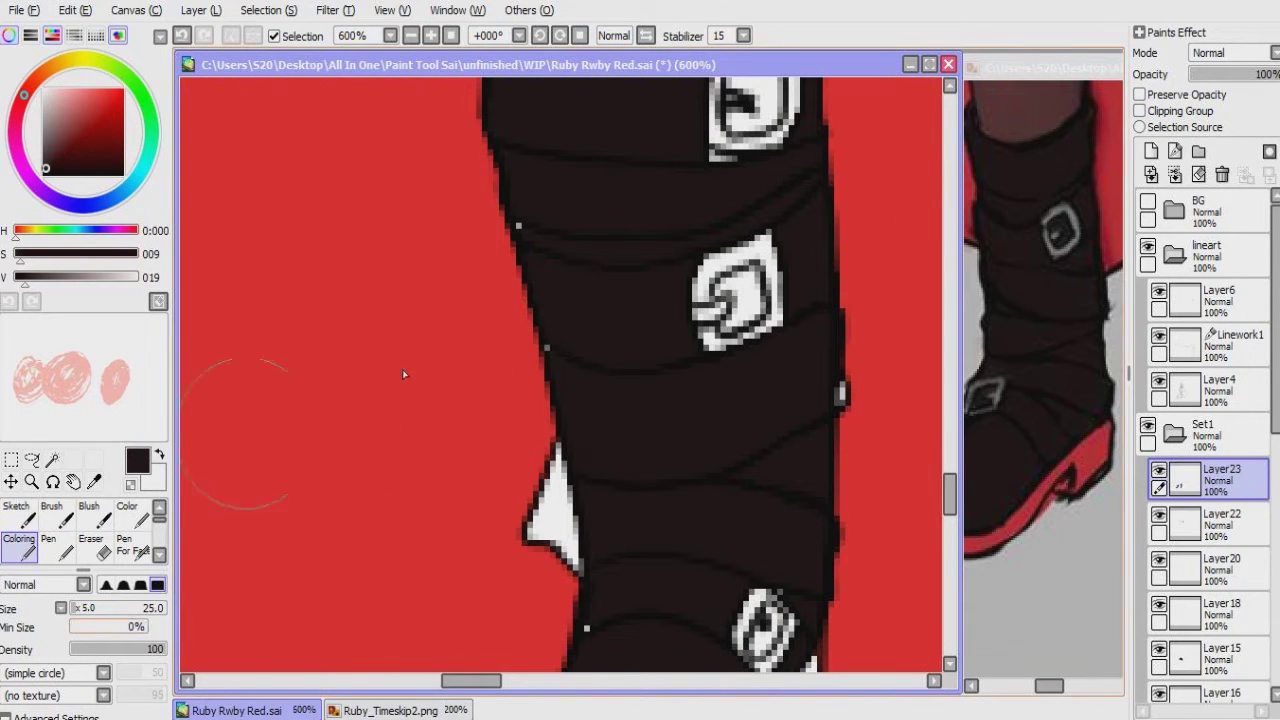
pyautogui.moveTo(543, 234); pyautogui.dragTo(649, 278)
pyautogui.moveTo(600, 640); pyautogui.dragTo(575, 385)
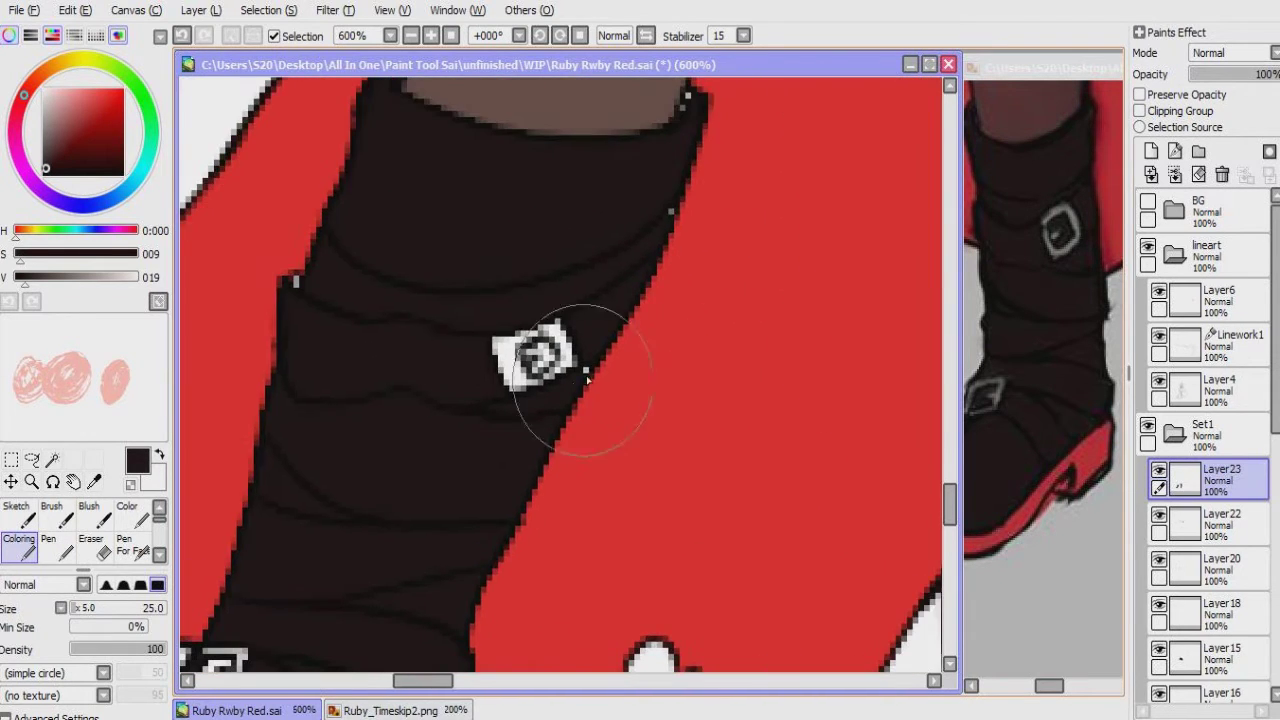
pyautogui.moveTo(673, 203); pyautogui.dragTo(468, 481)
pyautogui.click(1014, 394)
pyautogui.moveTo(542, 437); pyautogui.dragTo(600, 437)
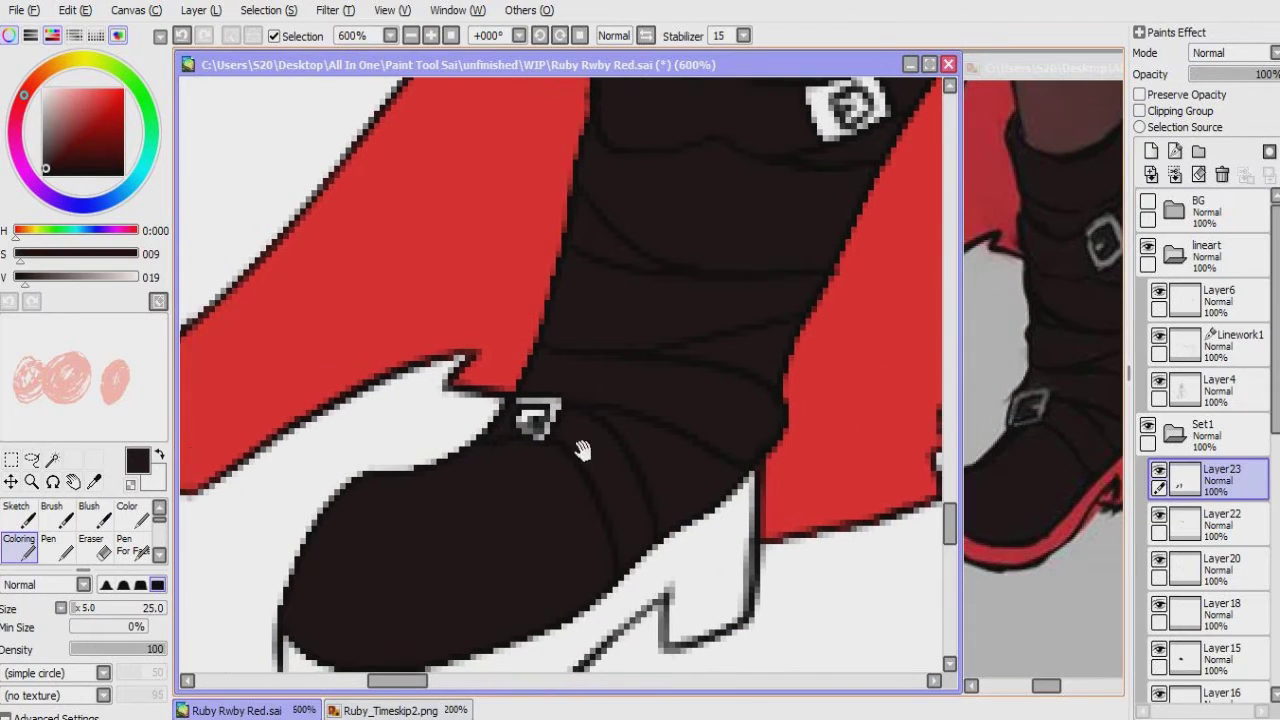
# Step: Erase the near-black fill from the slanted boot's lowest buckle on Layer23
pyautogui.press('e')
pyautogui.scroll(3, 492, 432)
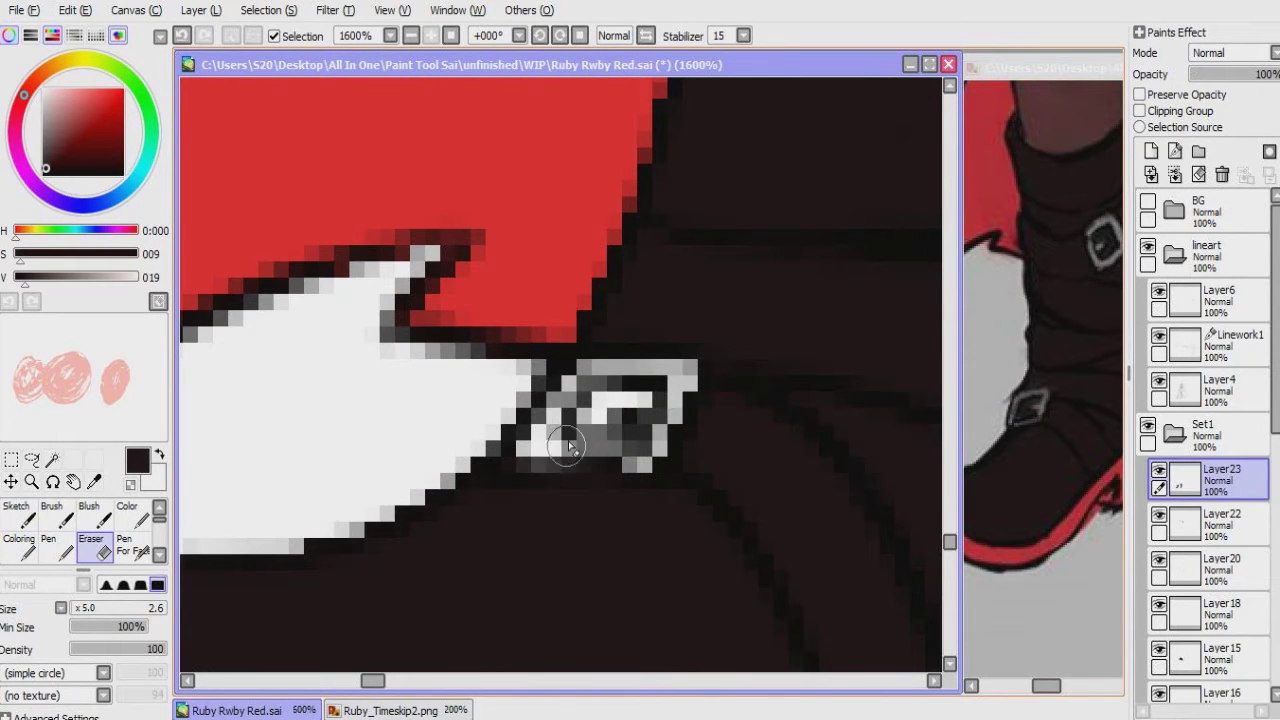
pyautogui.scroll(-7, 519, 455)
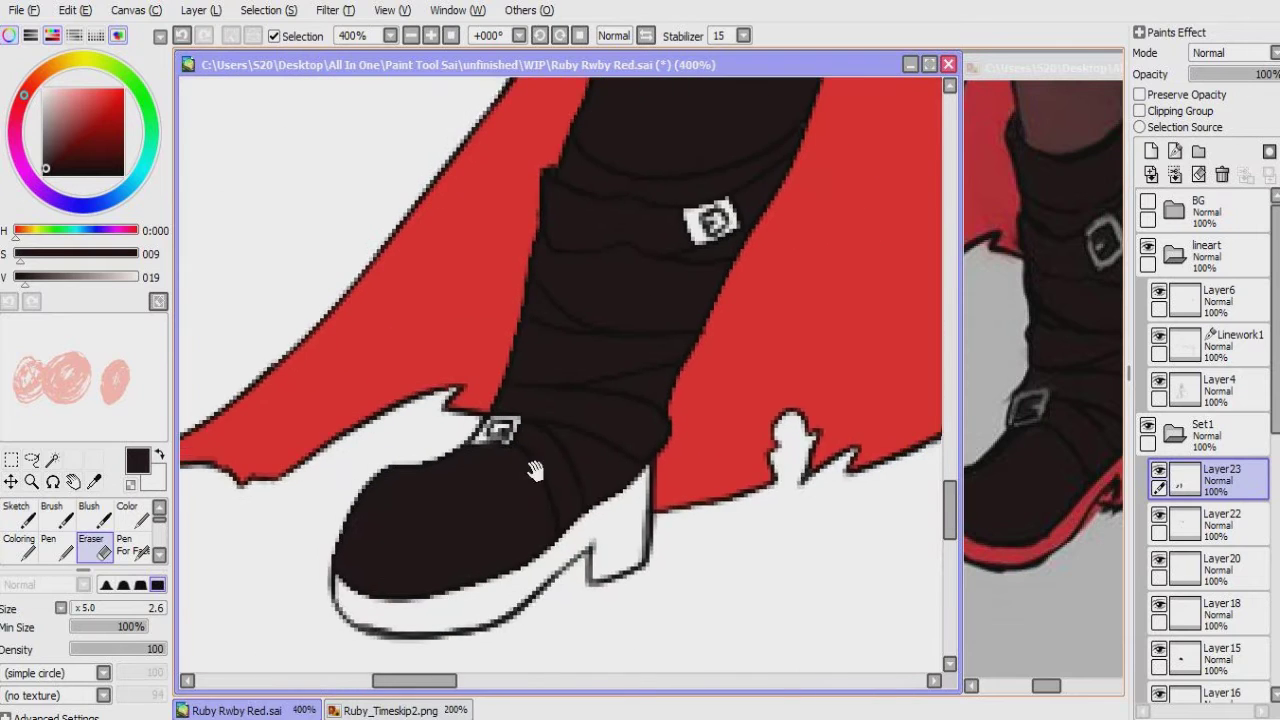
# Step: Select both boot soles and heels on Layer4 and fill them with red (S 255, V 202) on Layer23
pyautogui.press('w')
pyautogui.click(790, 508)
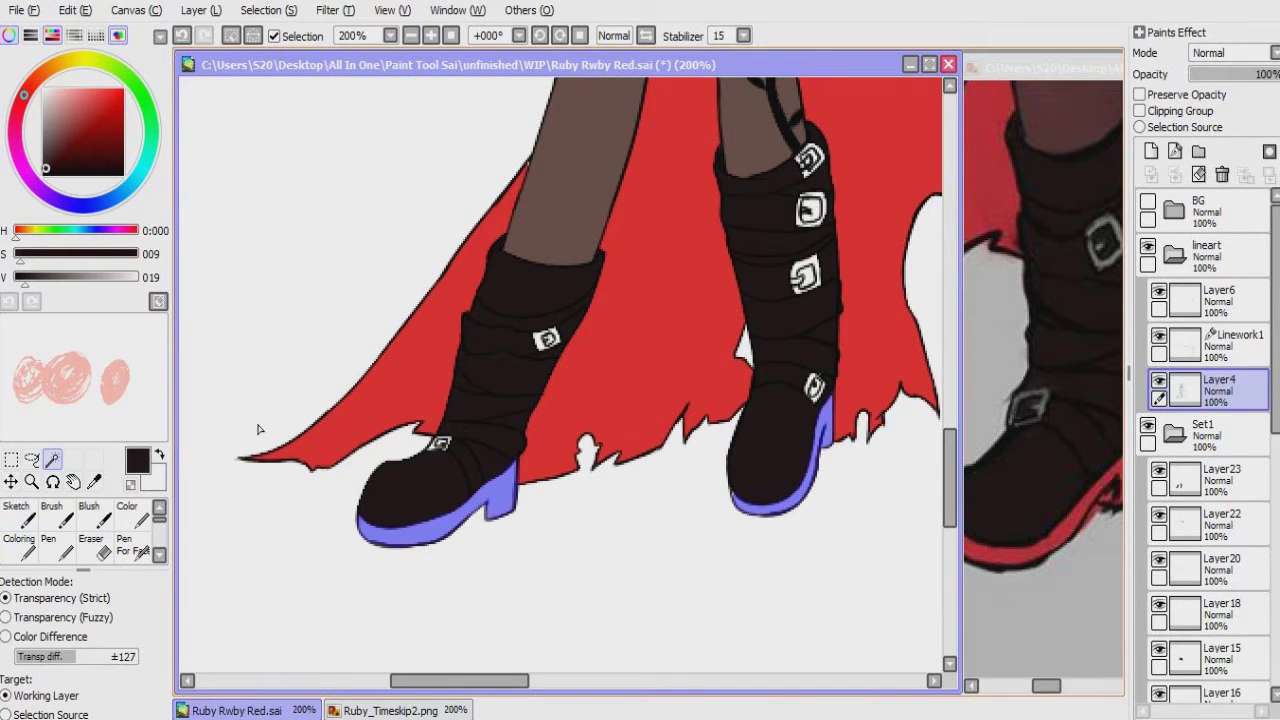
pyautogui.press('b')
pyautogui.click(137, 253)
pyautogui.click(102, 277)
pyautogui.moveTo(480, 520); pyautogui.dragTo(810, 450)
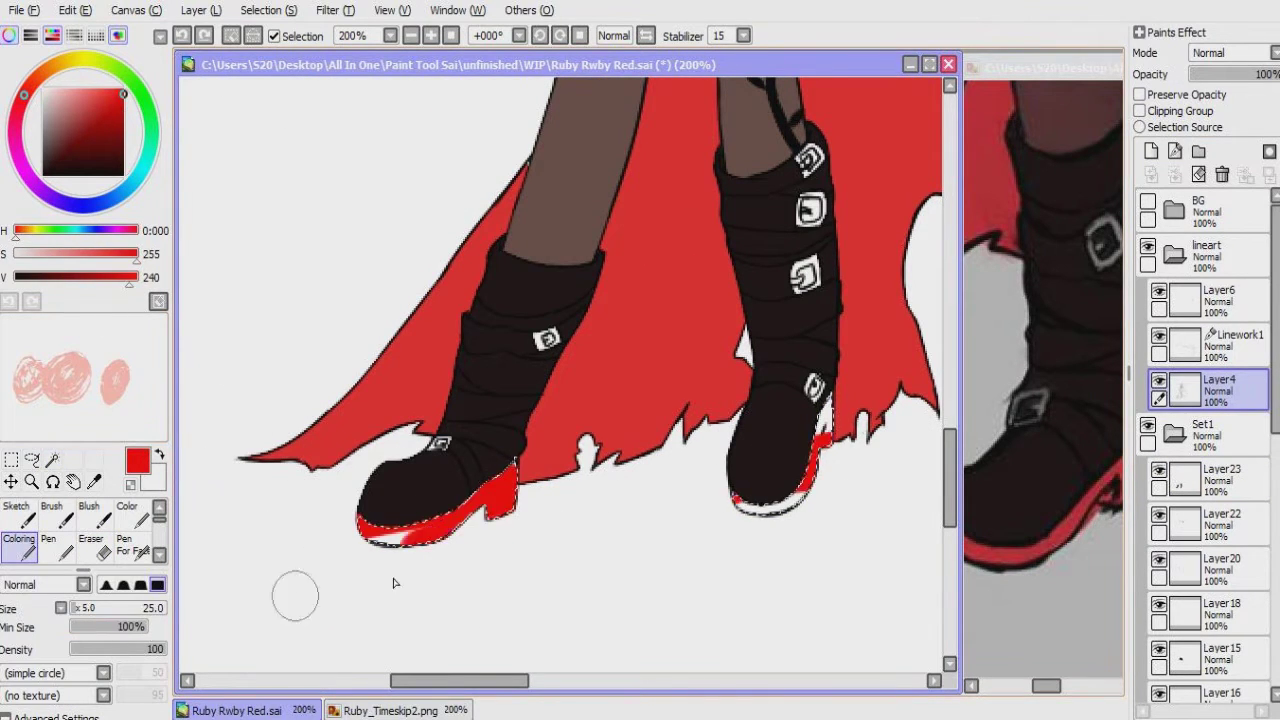
pyautogui.hotkey('ctrl', 'z')
pyautogui.click(1213, 490)
pyautogui.moveTo(826, 400); pyautogui.dragTo(740, 505)
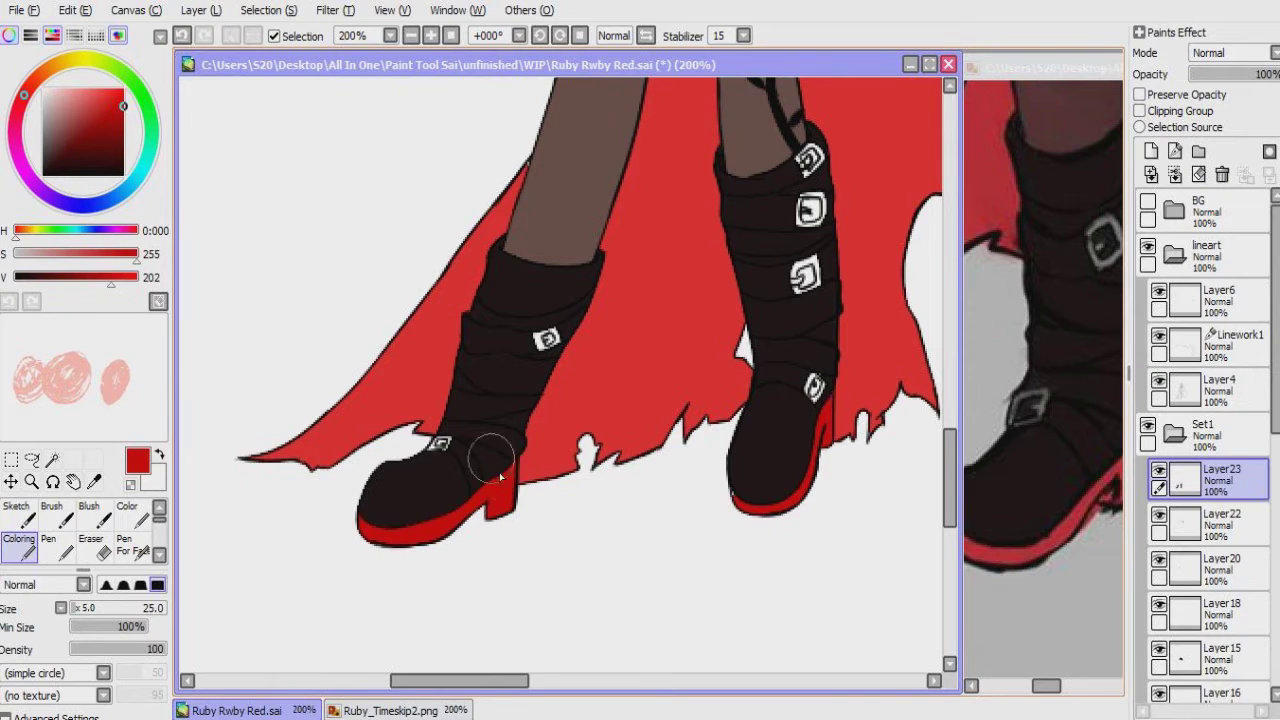
# Step: Fill the unpainted pixels in the hair tips over the cape with the sampled dark hair red (S 149, V 128) on Layer10
pyautogui.scroll(3, 409, 537)
pyautogui.scroll(-2, 457, 491)
pyautogui.moveTo(651, 400); pyautogui.dragTo(592, 461)
pyautogui.scroll(15, 592, 461)
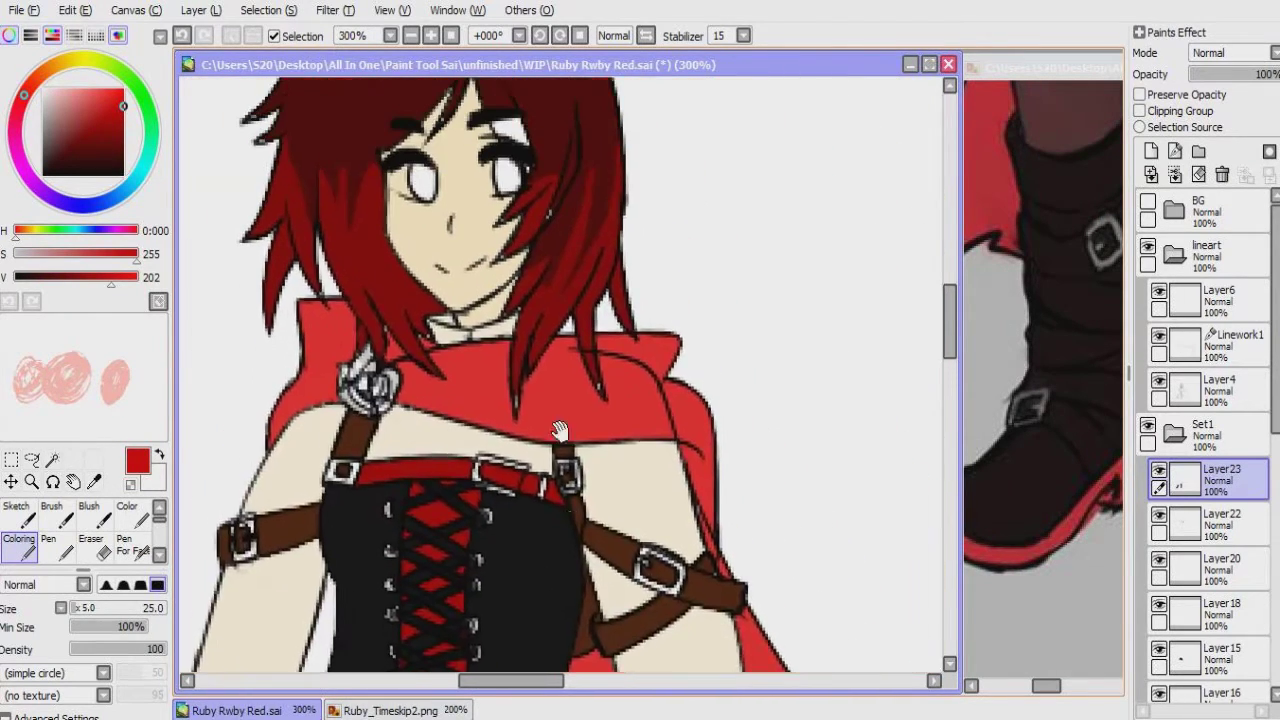
pyautogui.scroll(-5, 1205, 450)
pyautogui.click(1210, 665)
pyautogui.scroll(4, 459, 471)
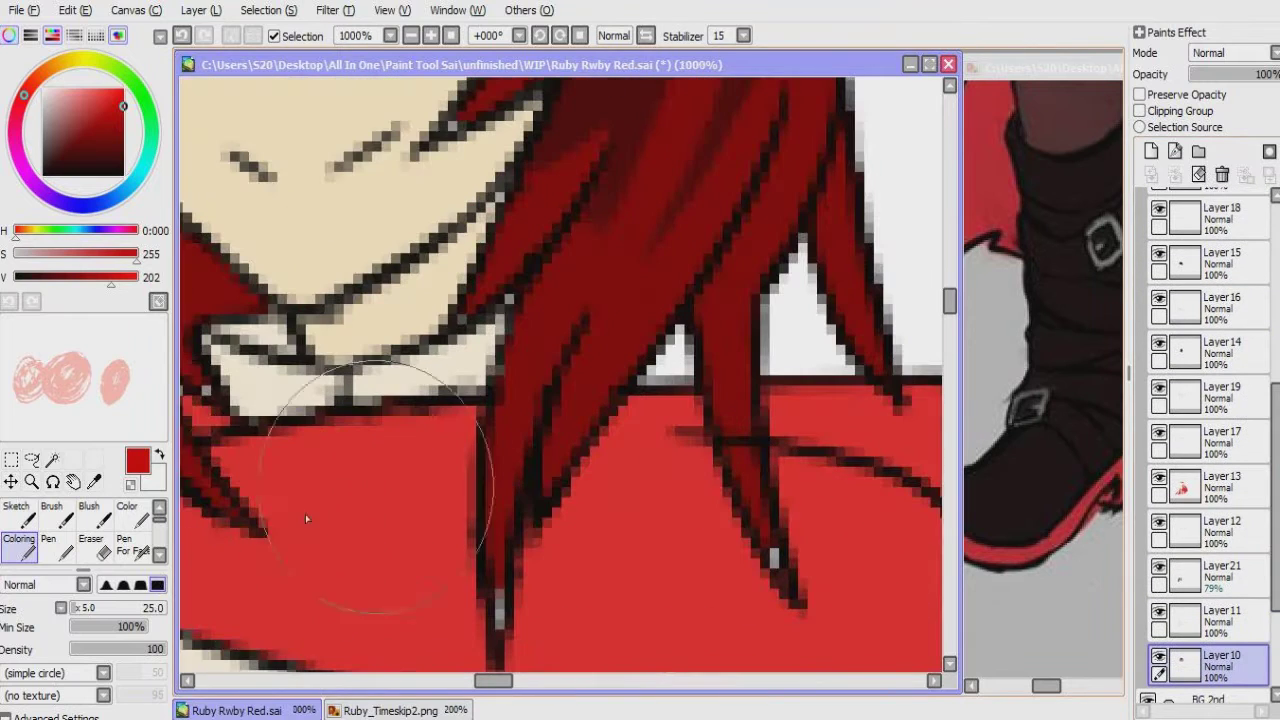
pyautogui.moveTo(115, 635); pyautogui.dragTo(70, 627)
pyautogui.keyDown('alt'); pyautogui.click(502, 511); pyautogui.keyUp('alt')
pyautogui.moveTo(502, 511); pyautogui.dragTo(522, 396)
pyautogui.scroll(9, 539, 500)
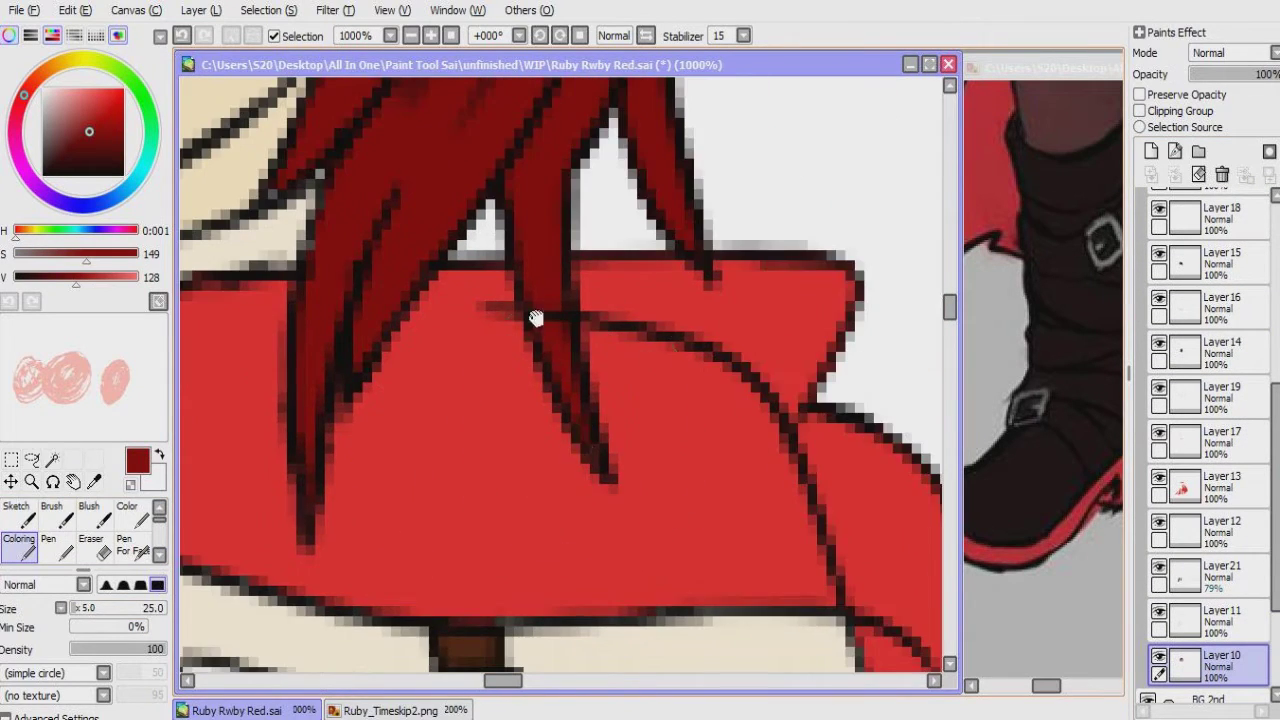
# Step: Touch up the remaining gaps around the hair strands with cape red on Layer13 and dark hair red on Layer10
pyautogui.moveTo(480, 395); pyautogui.dragTo(466, 324)
pyautogui.keyDown('alt'); pyautogui.click(466, 324); pyautogui.keyUp('alt')
pyautogui.moveTo(375, 260); pyautogui.dragTo(613, 440)
pyautogui.keyDown('ctrl'); pyautogui.keyDown('shift'); pyautogui.click(613, 440); pyautogui.keyUp('shift'); pyautogui.keyUp('ctrl')
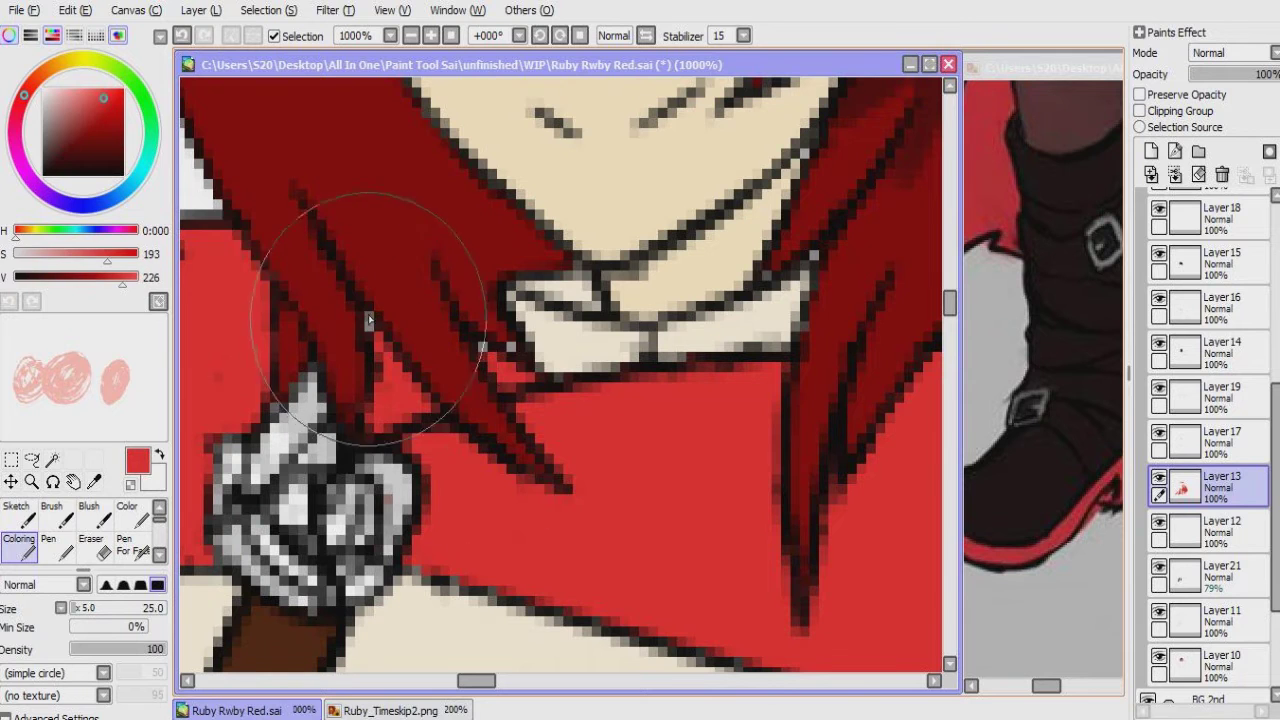
pyautogui.keyDown('alt'); pyautogui.click(481, 289); pyautogui.keyUp('alt')
pyautogui.keyDown('ctrl'); pyautogui.keyDown('shift'); pyautogui.click(543, 331); pyautogui.keyUp('shift'); pyautogui.keyUp('ctrl')
pyautogui.moveTo(624, 350); pyautogui.dragTo(600, 450)
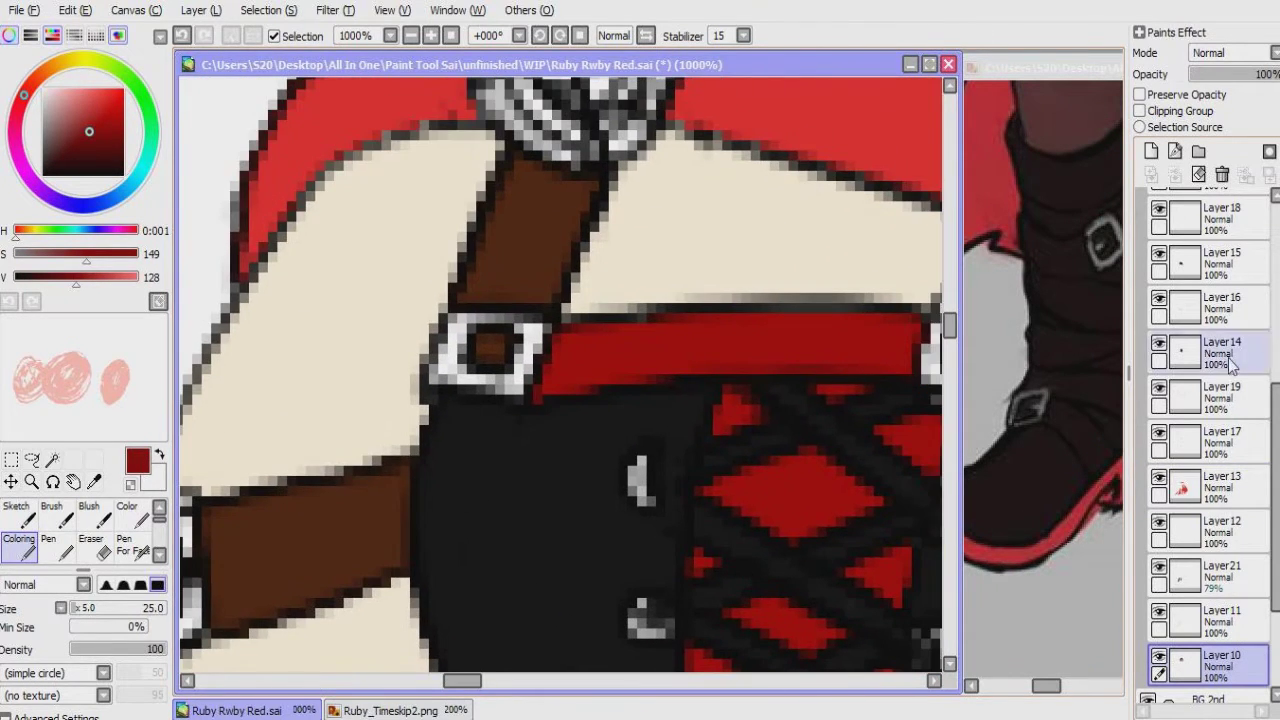
# Step: Test-select the frame of the shoulder-strap buckle below the rose emblem with the Magic Wand on Layer4
pyautogui.scroll(5, 1210, 360)
pyautogui.click(1220, 280)
pyautogui.click(52, 459)
pyautogui.click(465, 350)
pyautogui.moveTo(935, 392); pyautogui.dragTo(706, 415)
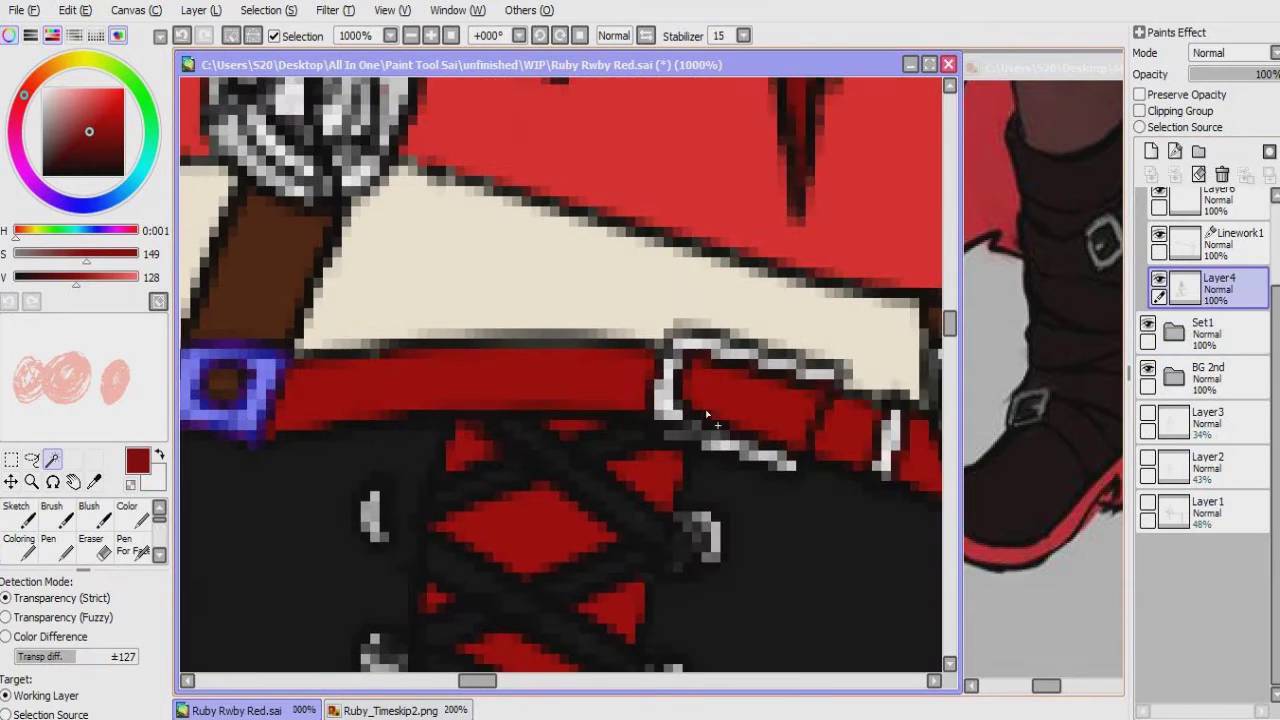
pyautogui.hotkey('ctrl', 'd')
# Step: Erase the stray line pixels crossing the red chest belt's buckle frame on Layer4
pyautogui.press('e')
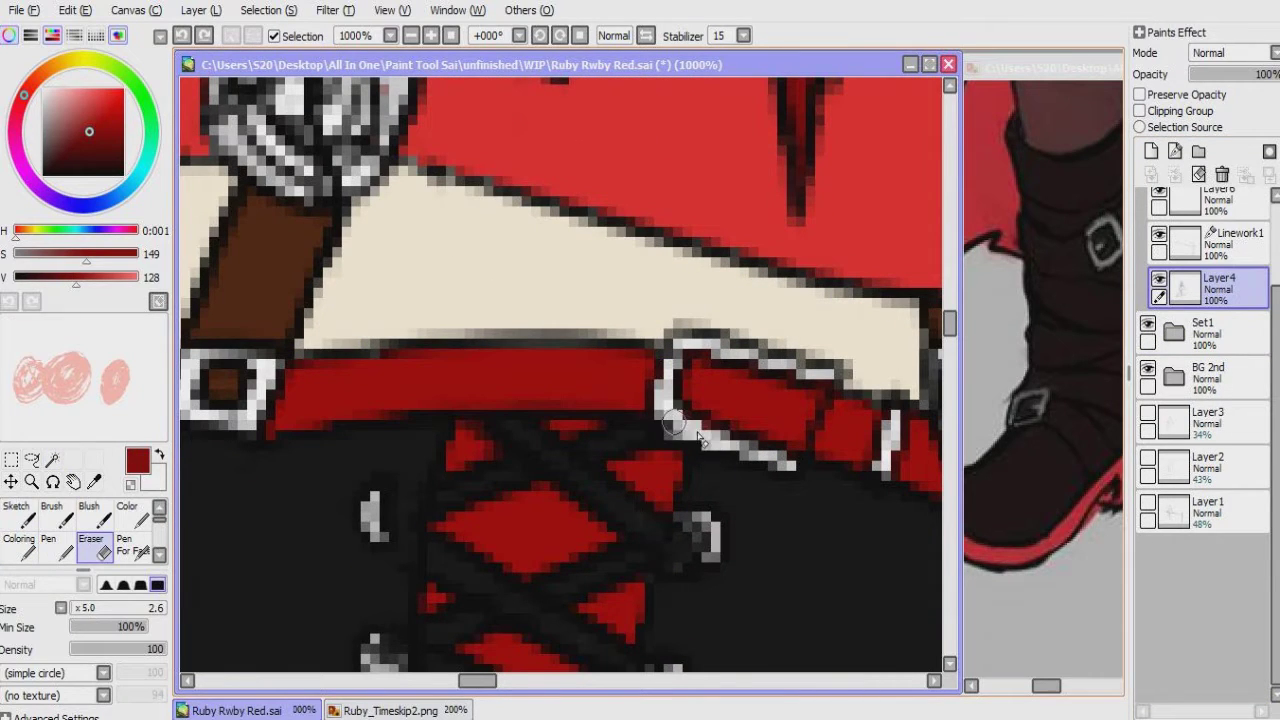
pyautogui.hotkey('ctrl', 'z')
pyautogui.hotkey('ctrl', 'z')
pyautogui.hotkey('ctrl', 'y')
pyautogui.hotkey('ctrl', 'd')
pyautogui.scroll(3, 710, 350)
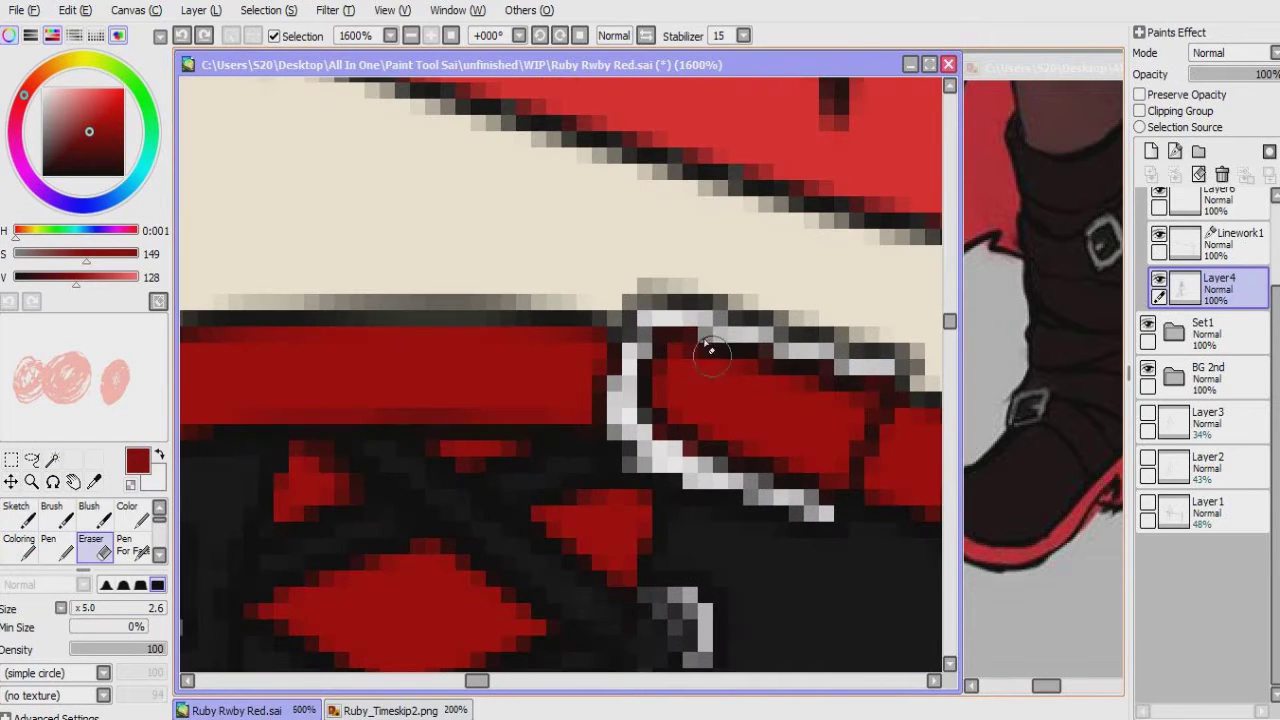
pyautogui.moveTo(760, 360); pyautogui.dragTo(640, 342)
# Step: Select the red belt's buckle frame, its loop and the shoulder-strap buckle below the rose emblem with the Magic Wand
pyautogui.press('w')
pyautogui.click(745, 365)
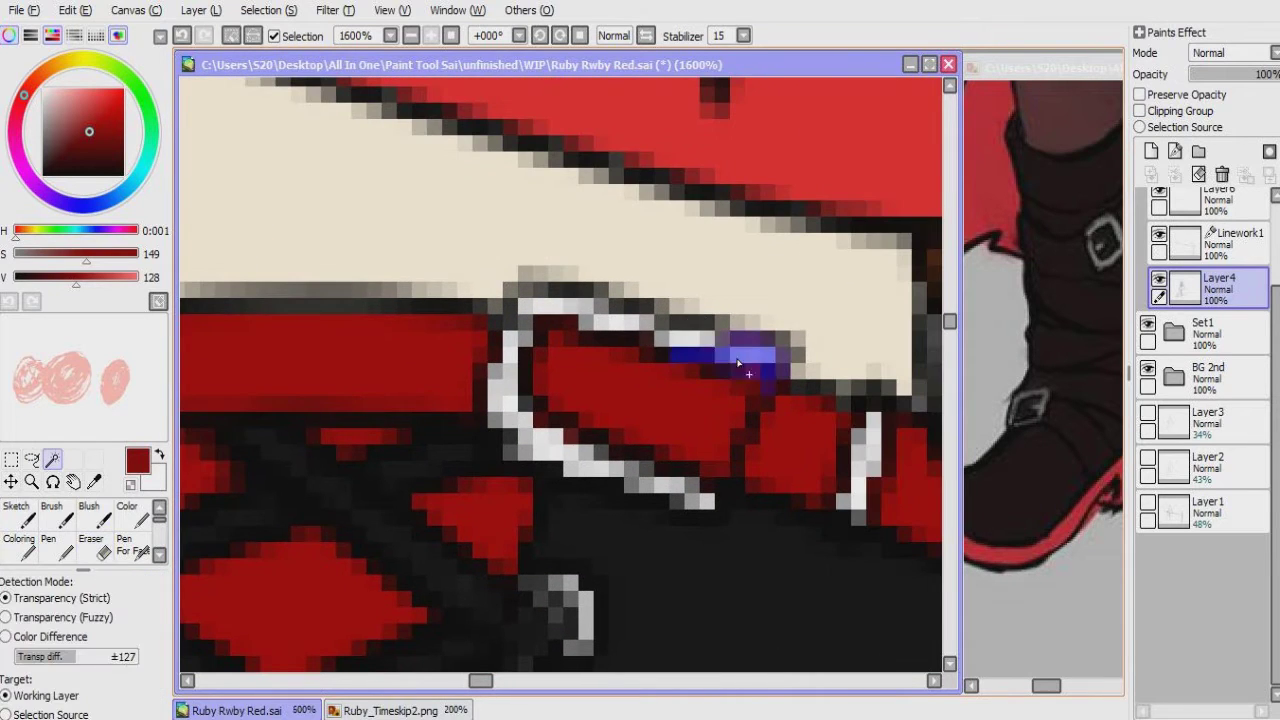
pyautogui.keyDown('shift'); pyautogui.click(507, 386); pyautogui.keyUp('shift')
pyautogui.moveTo(717, 423); pyautogui.dragTo(577, 423)
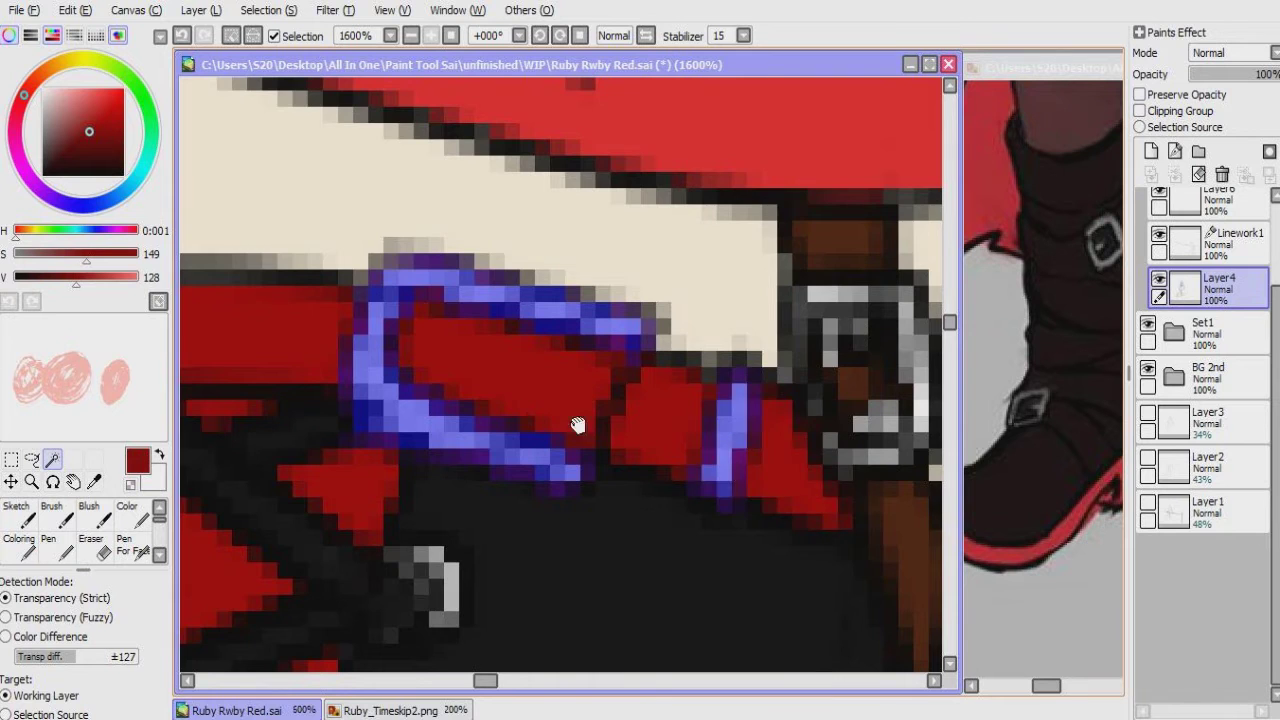
pyautogui.moveTo(865, 420); pyautogui.dragTo(465, 450)
pyautogui.scroll(5, 465, 450)
# Step: Add a new layer above Layer23 in Set1 and fill the selected buckle parts with light grey (S 0, V 207)
pyautogui.click(18, 545)
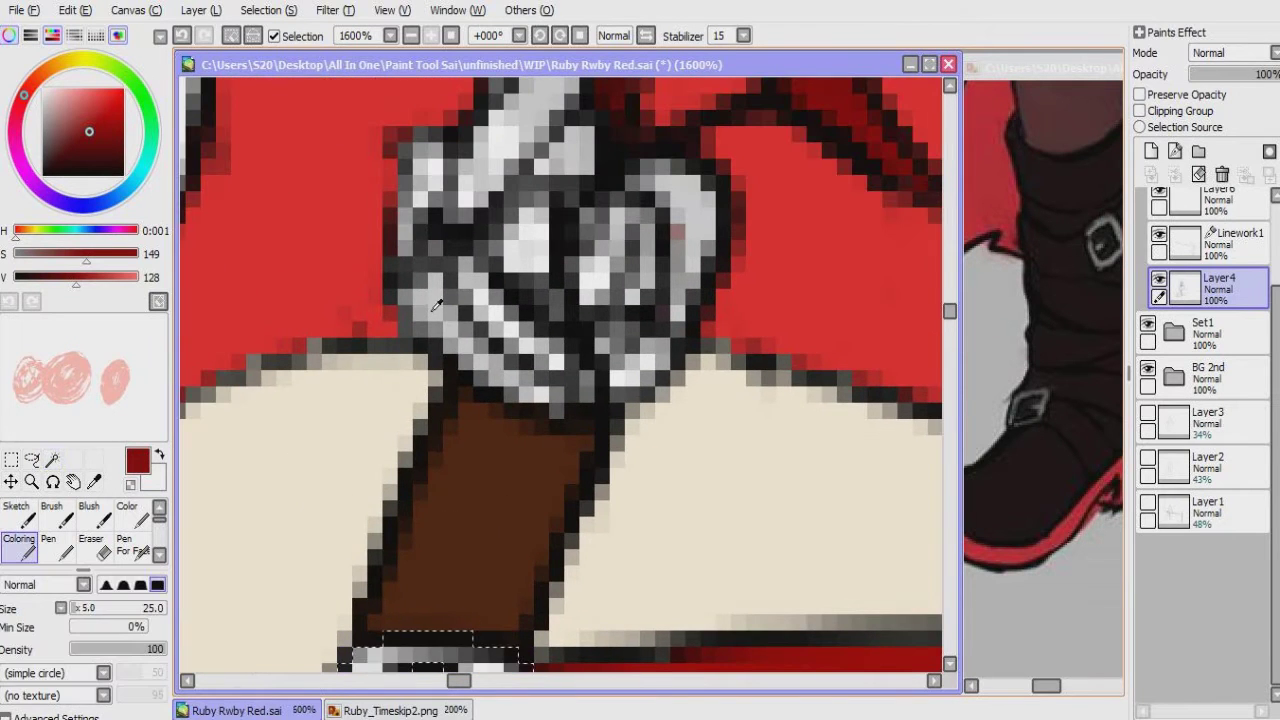
pyautogui.press('x')
pyautogui.moveTo(25, 280); pyautogui.dragTo(10, 280)
pyautogui.moveTo(700, 565); pyautogui.dragTo(537, 374)
pyautogui.scroll(-2, 537, 374)
pyautogui.click(1174, 333)
pyautogui.click(1210, 378)
pyautogui.moveTo(869, 400); pyautogui.dragTo(629, 343)
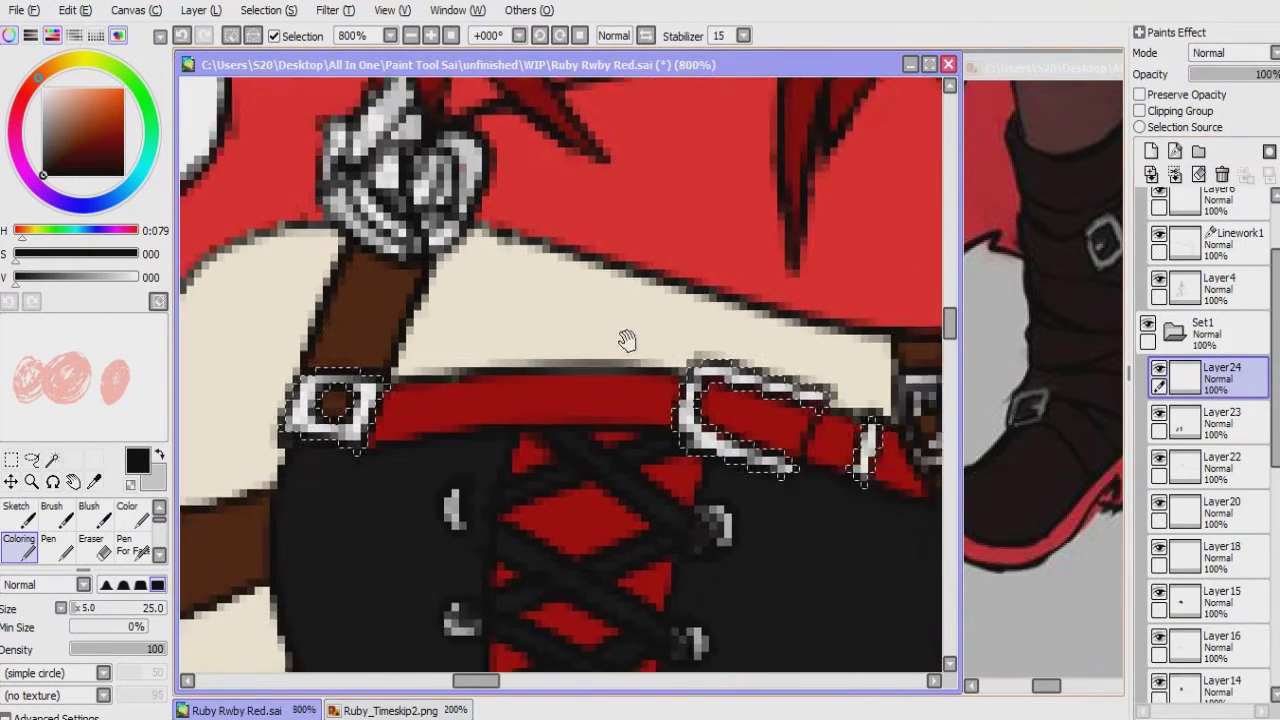
pyautogui.keyDown('alt'); pyautogui.click(414, 443); pyautogui.keyUp('alt')
pyautogui.click(145, 626)
pyautogui.moveTo(680, 380); pyautogui.dragTo(829, 471)
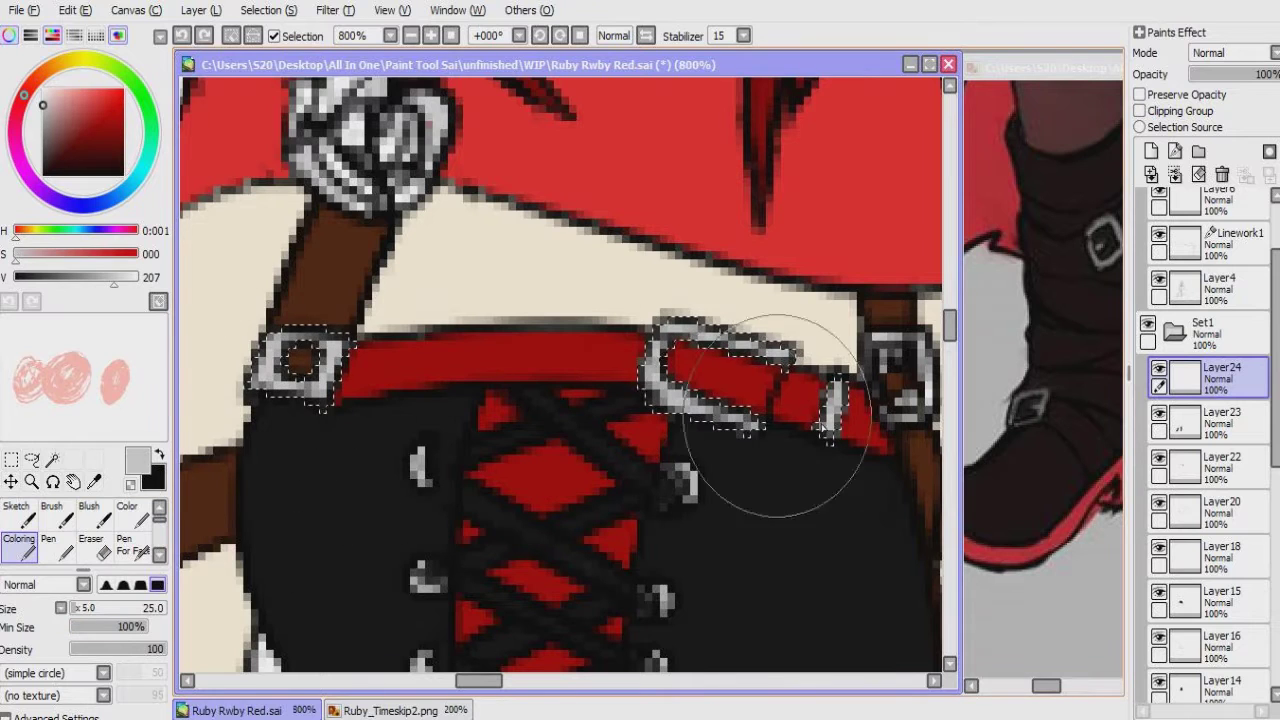
# Step: Check the red belt's buckle in the reference and redraw its prong in black with the Pen on Layer4
pyautogui.scroll(-3, 1074, 257)
pyautogui.scroll(6, 1057, 323)
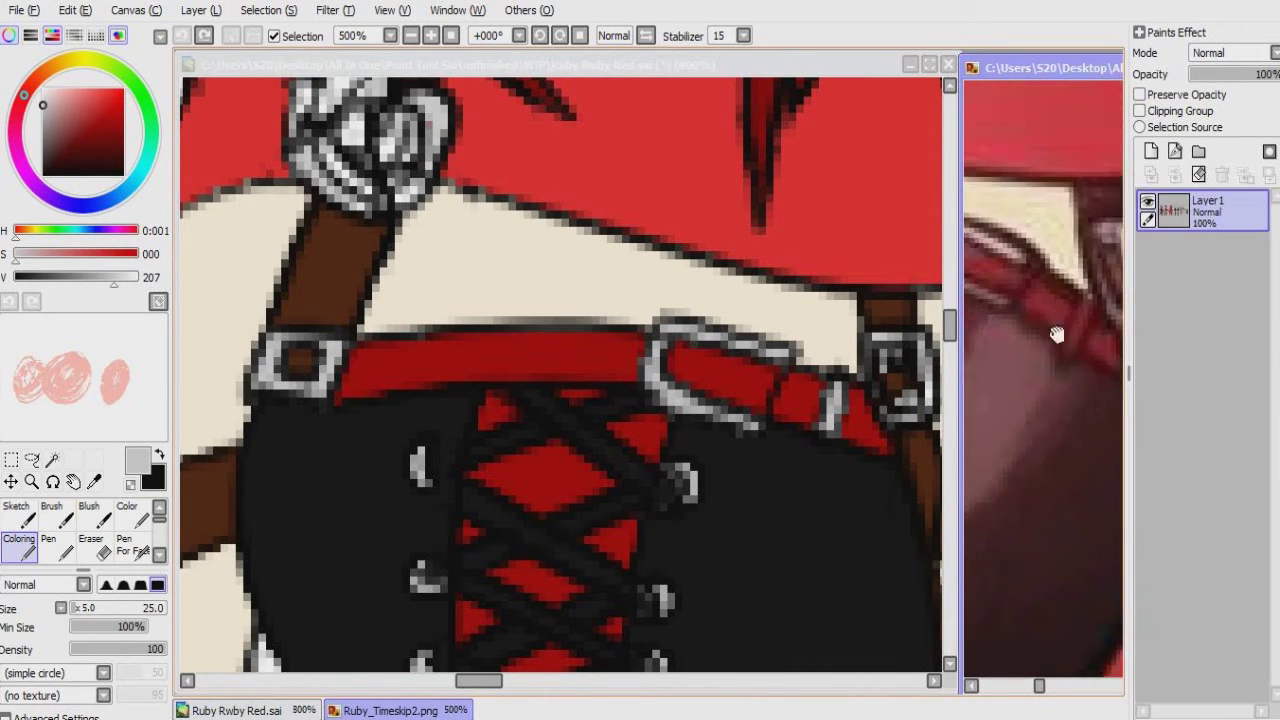
pyautogui.scroll(3, 723, 401)
pyautogui.click(71, 626)
pyautogui.press('e')
pyautogui.moveTo(745, 425)
pyautogui.mouseDown()
pyautogui.moveTo(694, 440)
pyautogui.moveTo(766, 450)
pyautogui.mouseUp()
pyautogui.moveTo(778, 507)
pyautogui.mouseDown()
pyautogui.moveTo(651, 480)
pyautogui.moveTo(651, 508)
pyautogui.moveTo(623, 451)
pyautogui.moveTo(545, 425)
pyautogui.moveTo(571, 420)
pyautogui.moveTo(612, 443)
pyautogui.mouseUp()
pyautogui.press('n')
pyautogui.press('x')
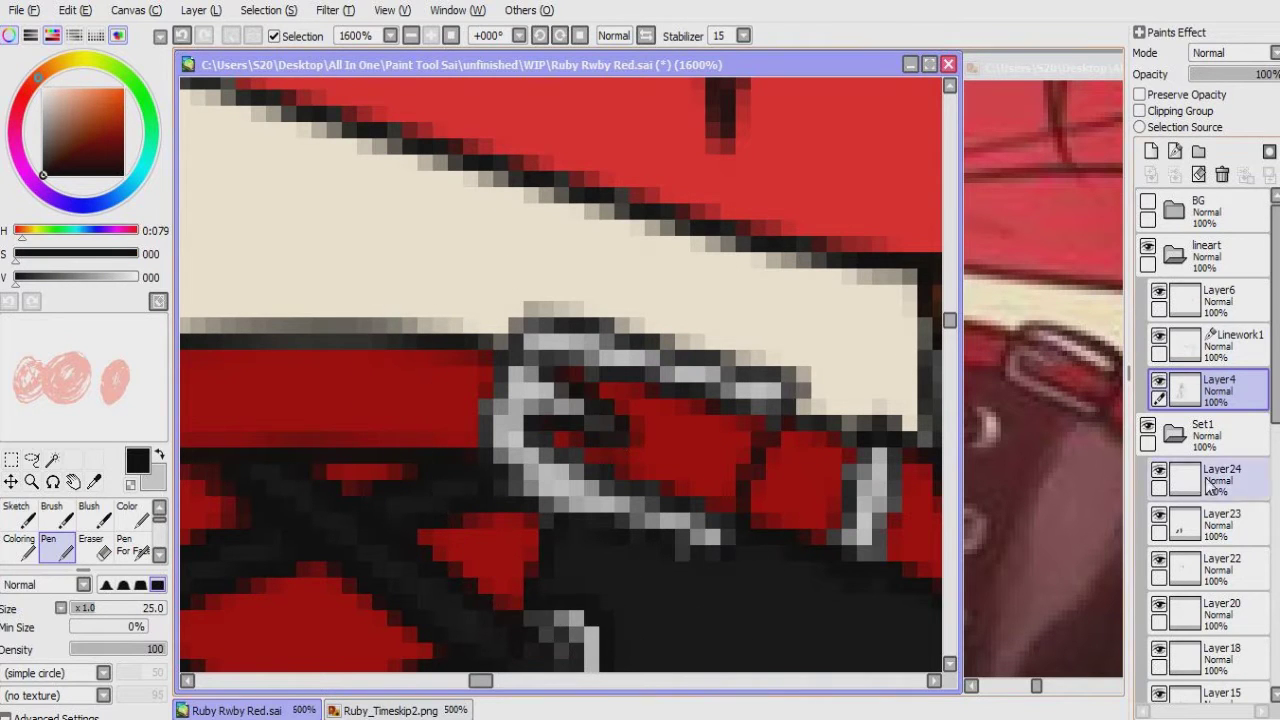
# Step: Erase the stray line pixels and brown fill pixels crossing the shoulder-strap buckle's frame on Layer4 and Layer22
pyautogui.click(1043, 429)
pyautogui.click(686, 437)
pyautogui.moveTo(686, 437)
pyautogui.mouseDown()
pyautogui.moveTo(632, 497)
pyautogui.moveTo(668, 497)
pyautogui.mouseUp()
pyautogui.press('e')
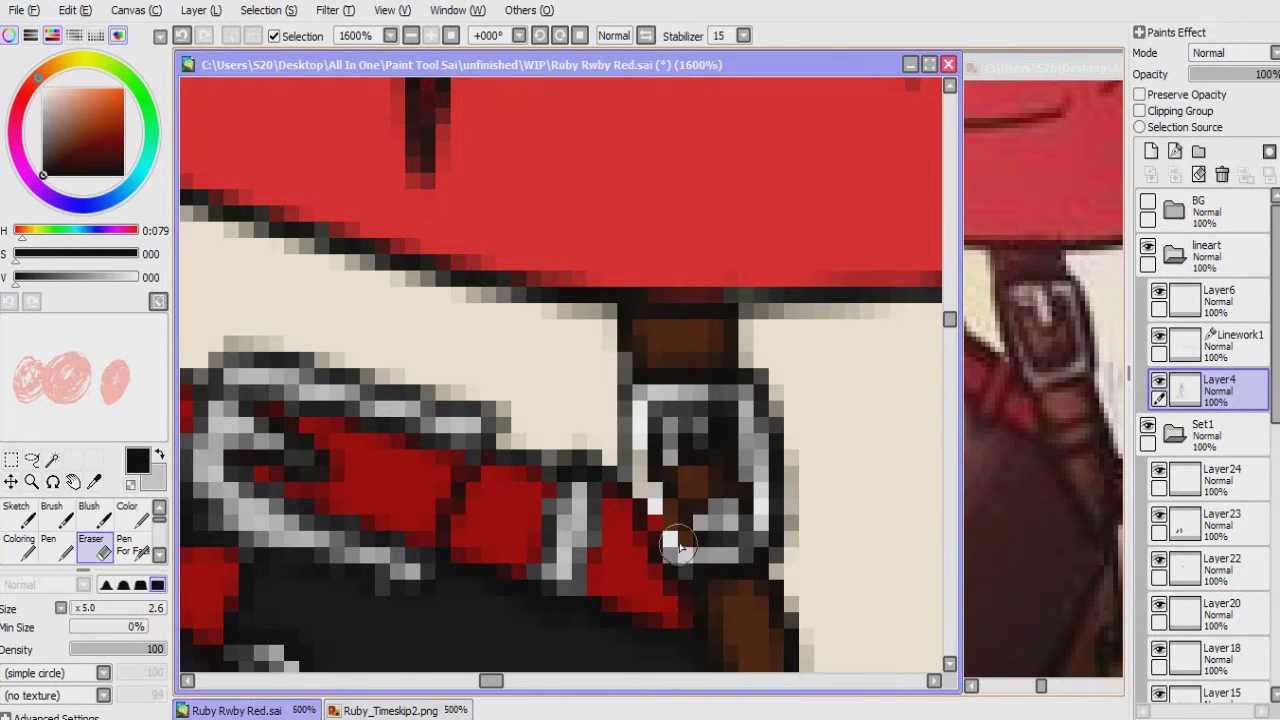
pyautogui.moveTo(640, 415)
pyautogui.mouseDown()
pyautogui.moveTo(645, 490)
pyautogui.moveTo(603, 403)
pyautogui.mouseUp()
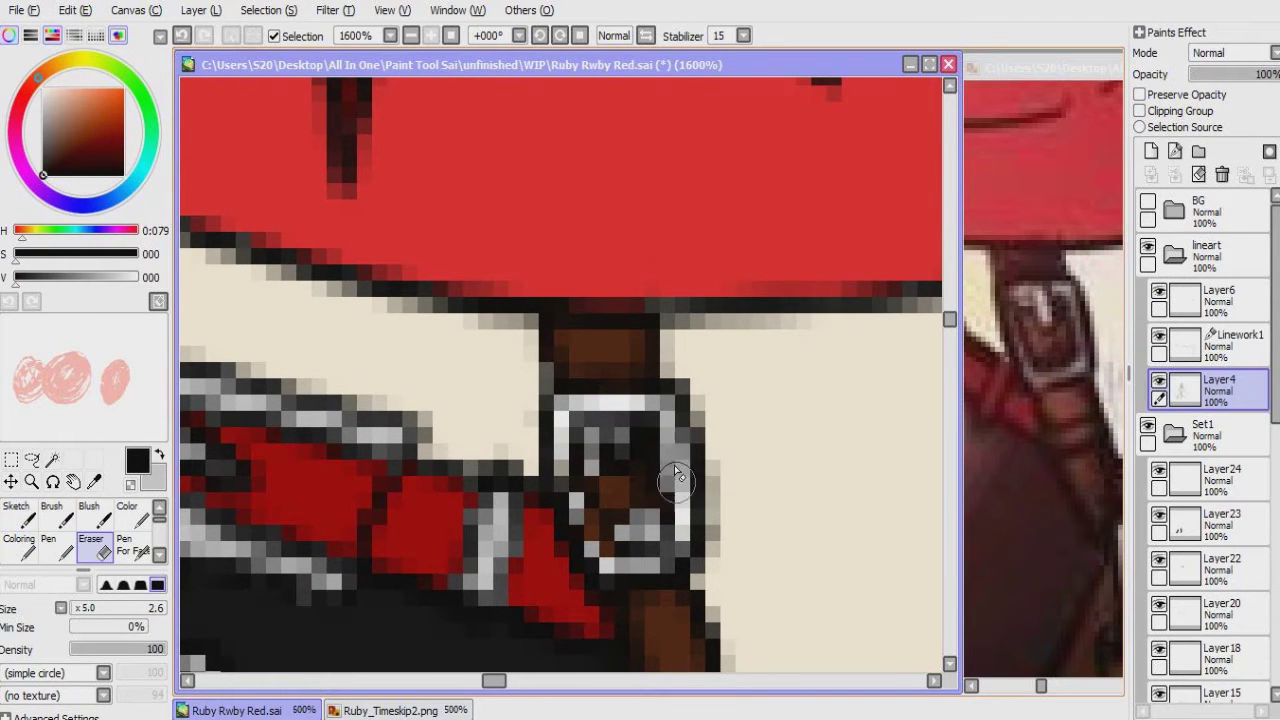
pyautogui.keyDown('ctrl'); pyautogui.keyDown('shift'); pyautogui.click(598, 546); pyautogui.keyUp('shift'); pyautogui.keyUp('ctrl')
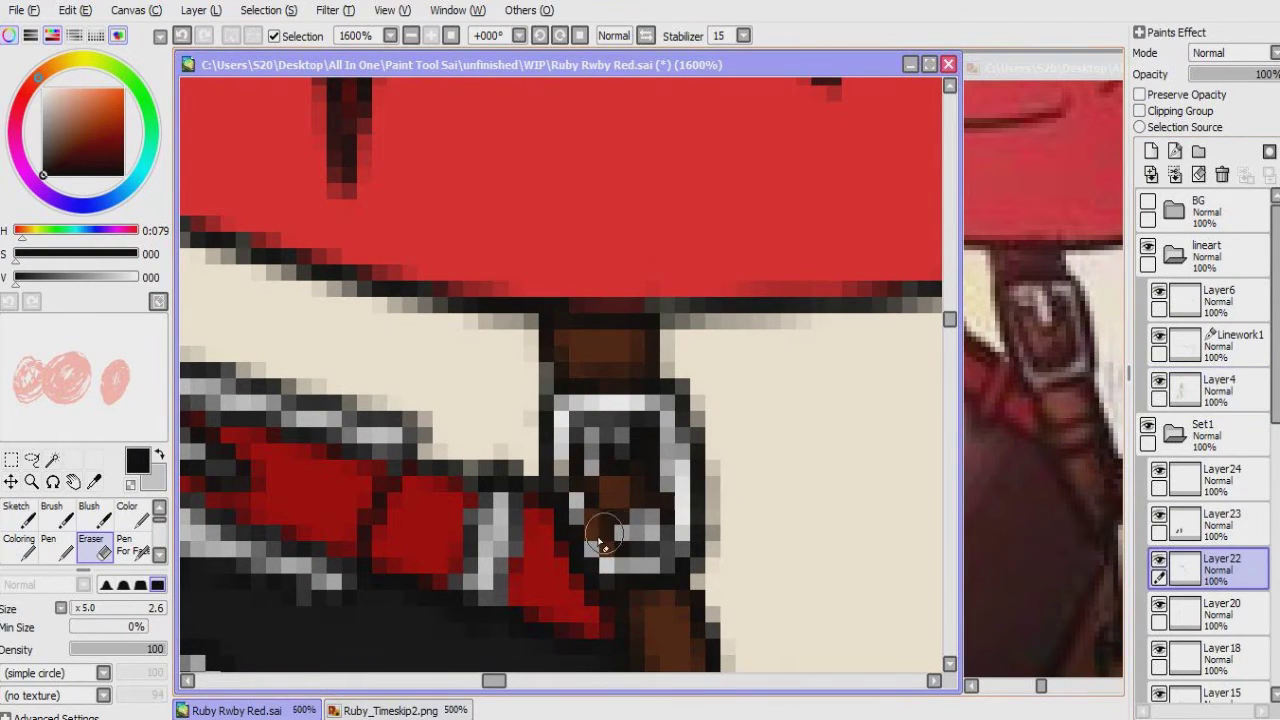
pyautogui.keyDown('ctrl'); pyautogui.keyDown('shift'); pyautogui.click(700, 543); pyautogui.keyUp('shift'); pyautogui.keyUp('ctrl')
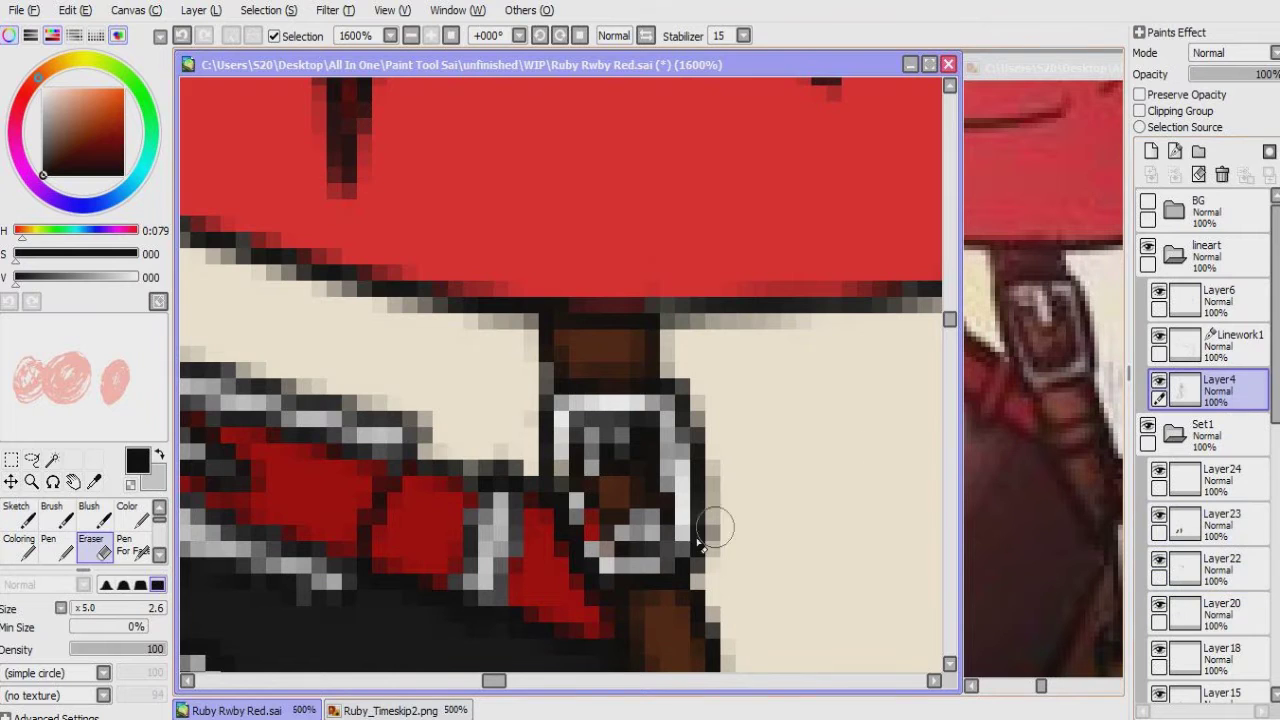
pyautogui.moveTo(667, 566); pyautogui.dragTo(642, 521)
# Step: Select the rest of the shoulder-strap buckle's frame with the Magic Wand, fill it with light grey on Layer24, and deselect
pyautogui.press('w')
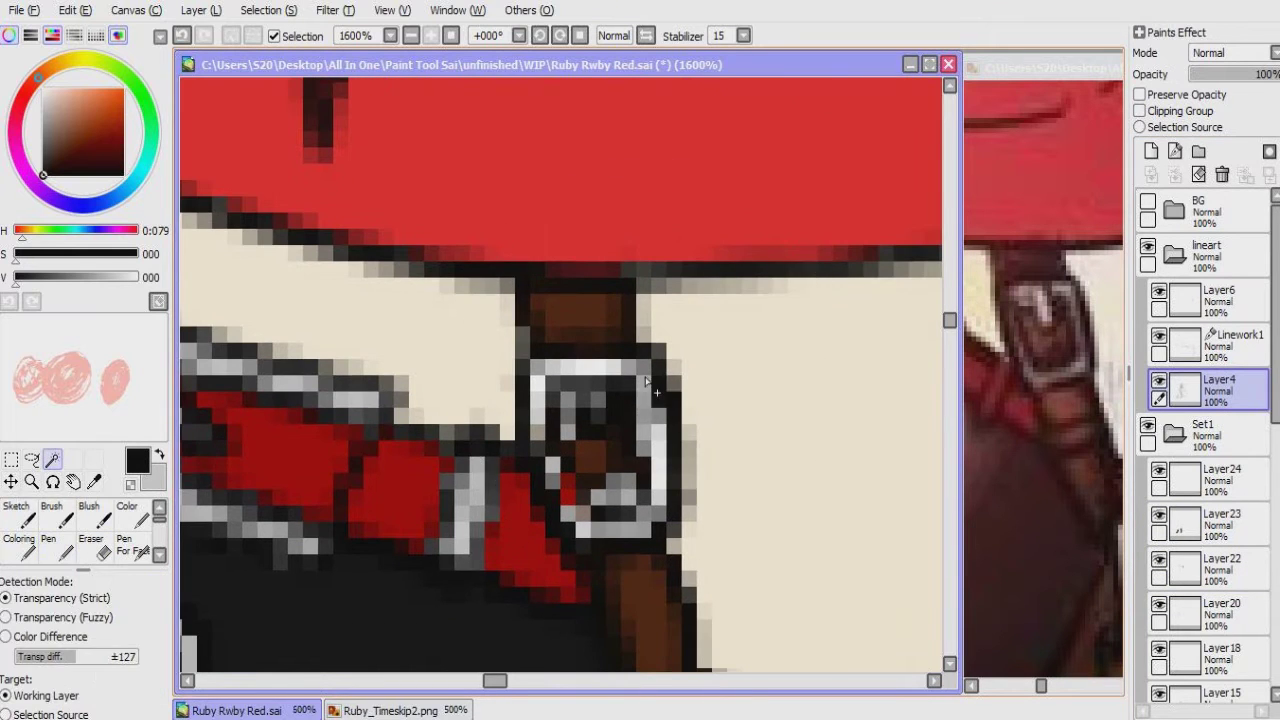
pyautogui.click(665, 507)
pyautogui.press('b')
pyautogui.press('x')
pyautogui.keyDown('ctrl'); pyautogui.keyDown('shift'); pyautogui.click(590, 420); pyautogui.keyUp('shift'); pyautogui.keyUp('ctrl')
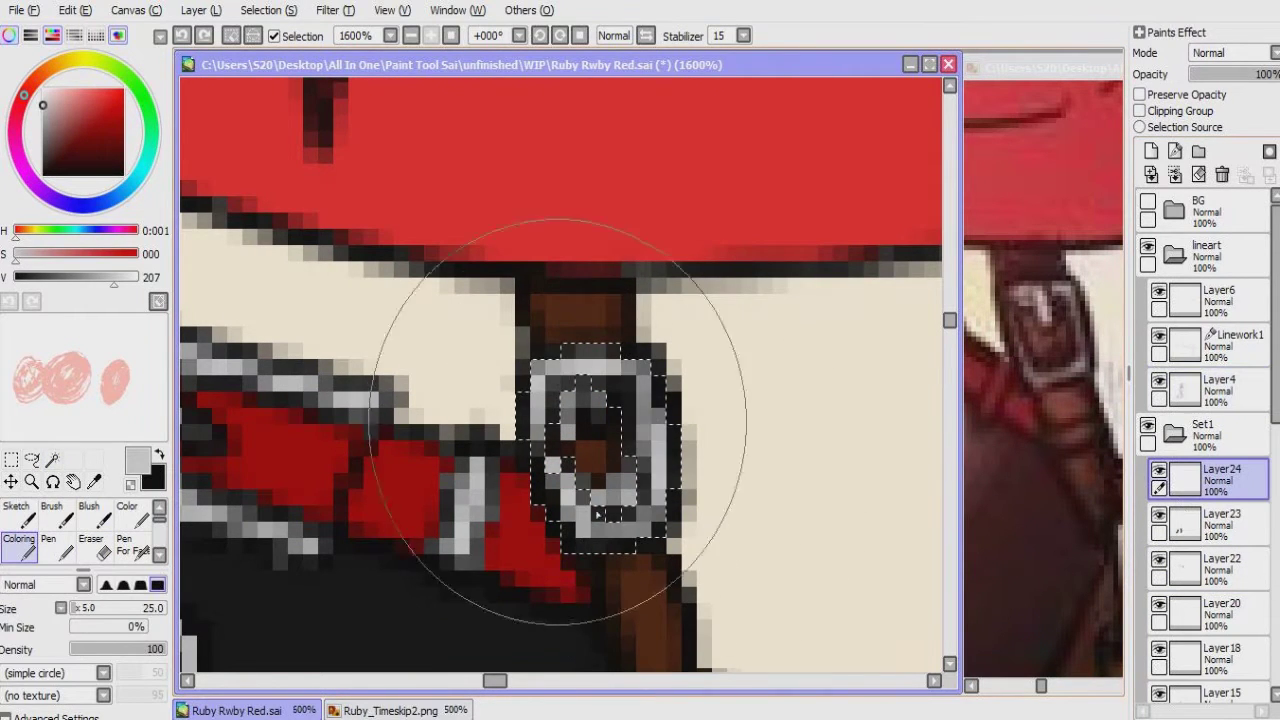
pyautogui.click(230, 35)
pyautogui.moveTo(400, 258); pyautogui.dragTo(486, 429)
# Step: Select the frame and prong of the buckle where the brown arm straps cross and fill them with light grey on Layer24
pyautogui.press('w')
pyautogui.keyDown('ctrl'); pyautogui.keyDown('shift'); pyautogui.click(470, 496); pyautogui.keyUp('shift'); pyautogui.keyUp('ctrl')
pyautogui.click(470, 496)
pyautogui.click(598, 392)
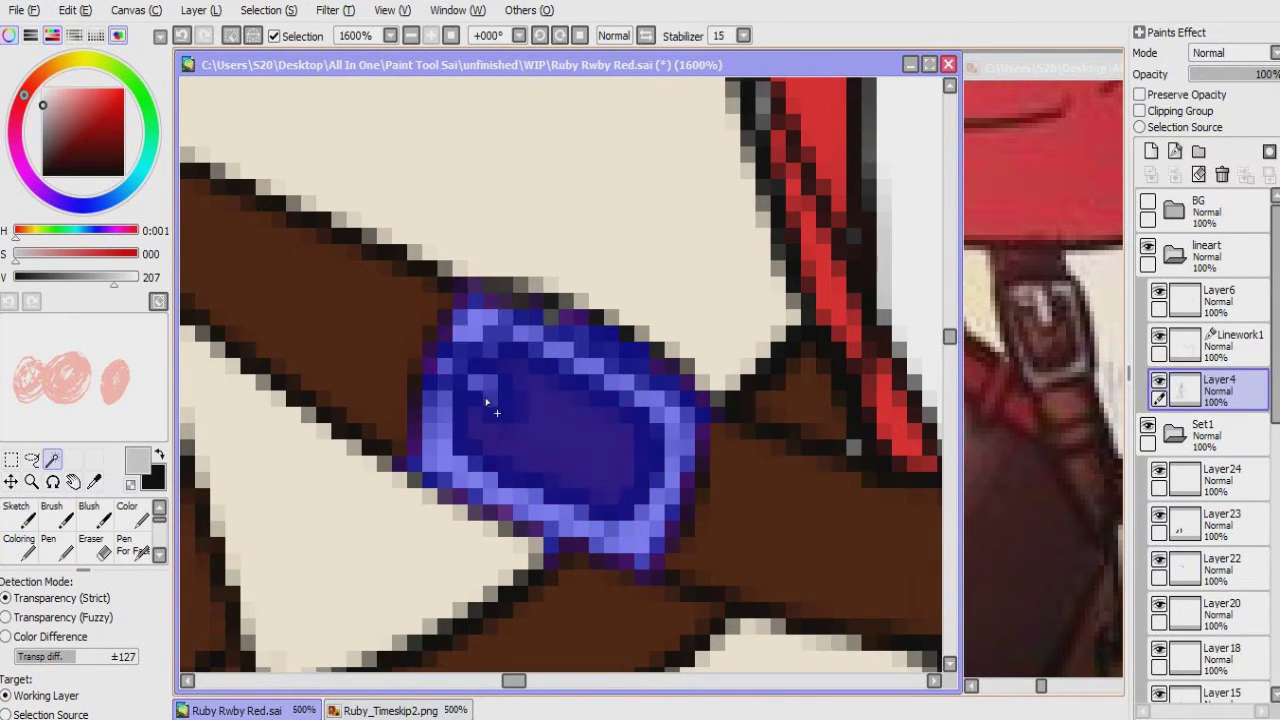
pyautogui.press('b')
pyautogui.keyDown('ctrl'); pyautogui.keyDown('shift'); pyautogui.click(477, 363); pyautogui.keyUp('shift'); pyautogui.keyUp('ctrl')
pyautogui.moveTo(477, 363)
pyautogui.mouseDown()
pyautogui.moveTo(520, 480)
pyautogui.moveTo(534, 271)
pyautogui.moveTo(581, 463)
pyautogui.mouseUp()
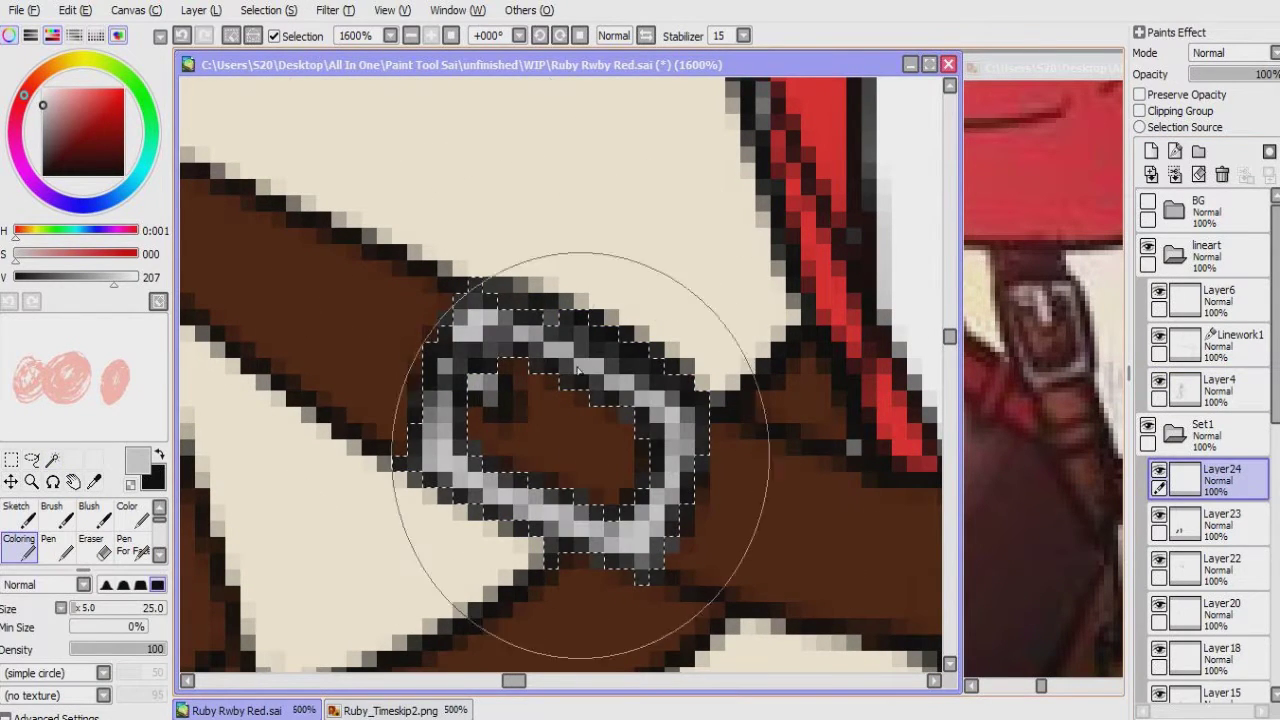
# Step: Erase the stray line pixels crossing the other arm band's buckle frame on Layer4 and touch up its outline in black
pyautogui.scroll(-10, 581, 463)
pyautogui.scroll(10, 693, 428)
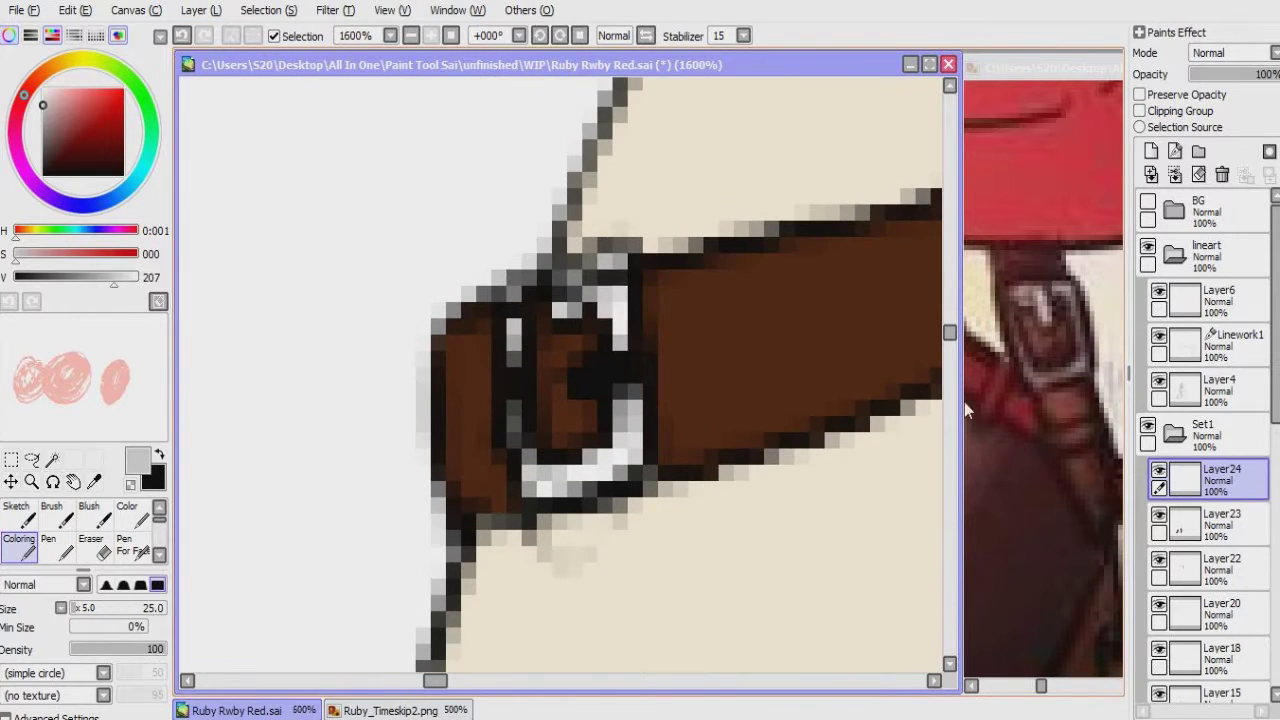
pyautogui.keyDown('ctrl'); pyautogui.keyDown('shift'); pyautogui.click(516, 367); pyautogui.keyUp('shift'); pyautogui.keyUp('ctrl')
pyautogui.press('e')
pyautogui.press('b')
pyautogui.press('x')
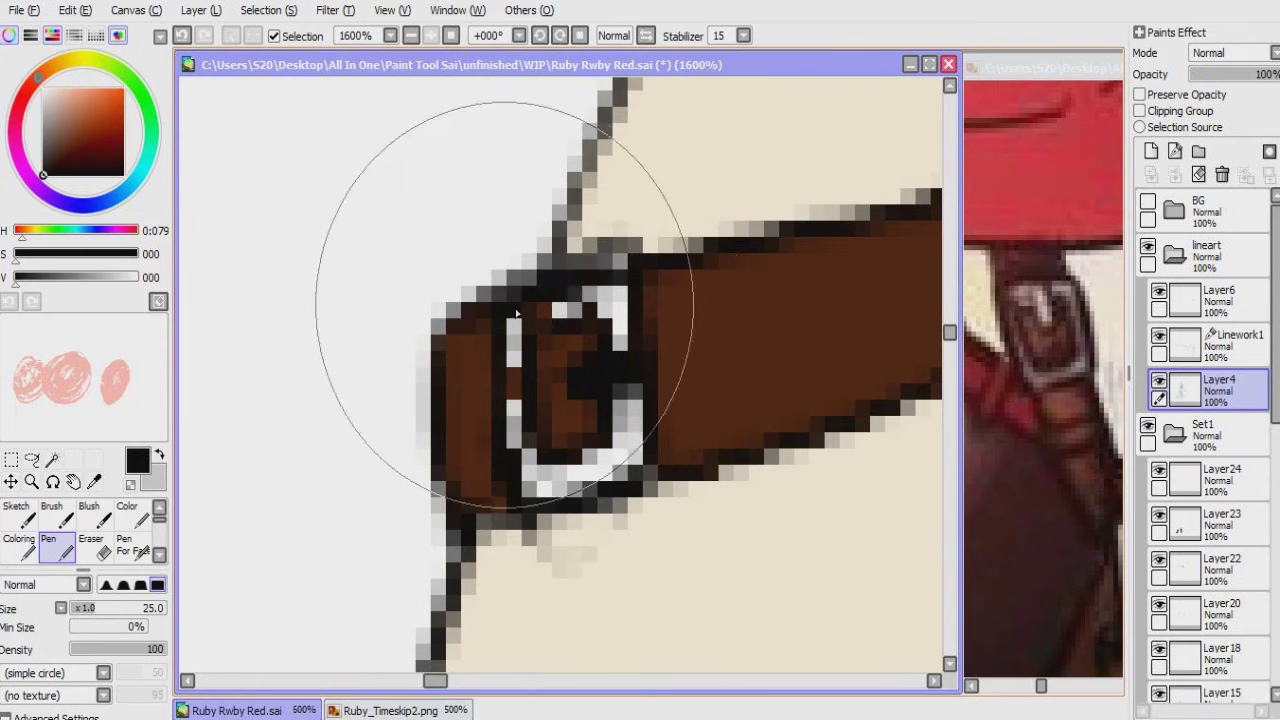
# Step: Select the arm band's buckle frame with the Magic Wand, fill it with light grey on Layer24, and deselect
pyautogui.press('w')
pyautogui.click(558, 313)
pyautogui.press('b')
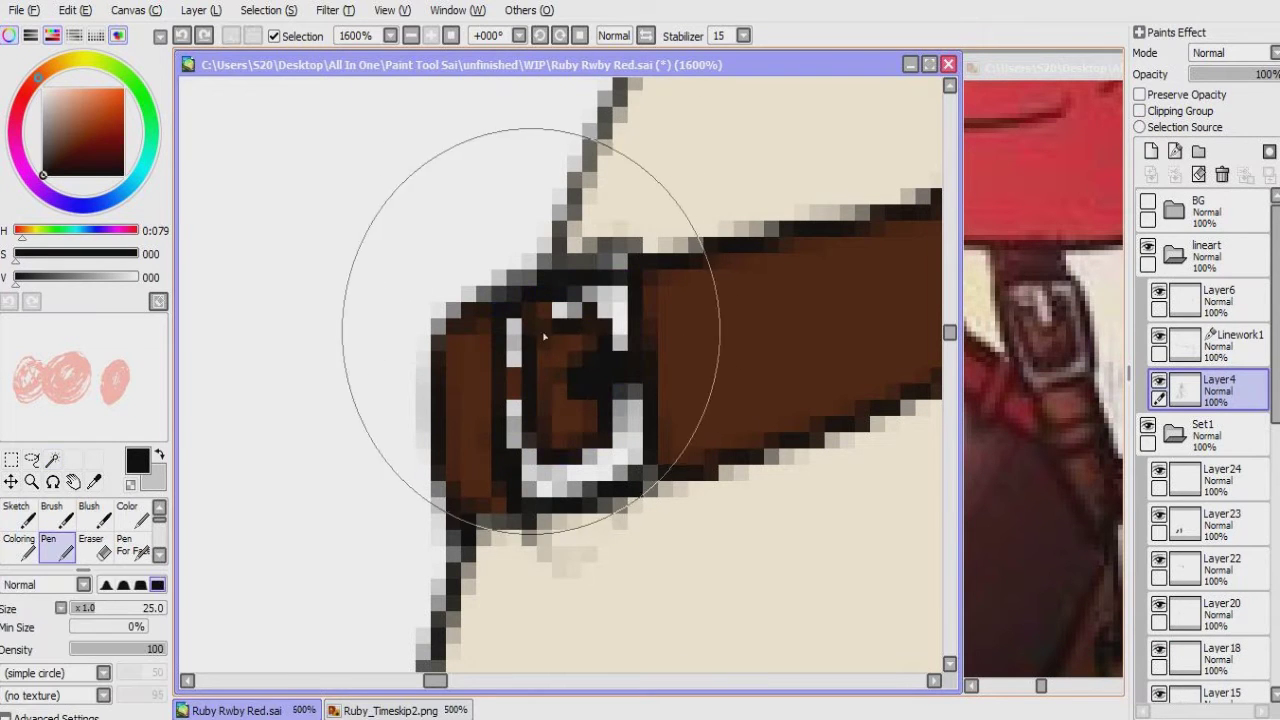
pyautogui.press('w')
pyautogui.click(601, 316)
pyautogui.click(589, 469)
pyautogui.press('b')
pyautogui.press('x')
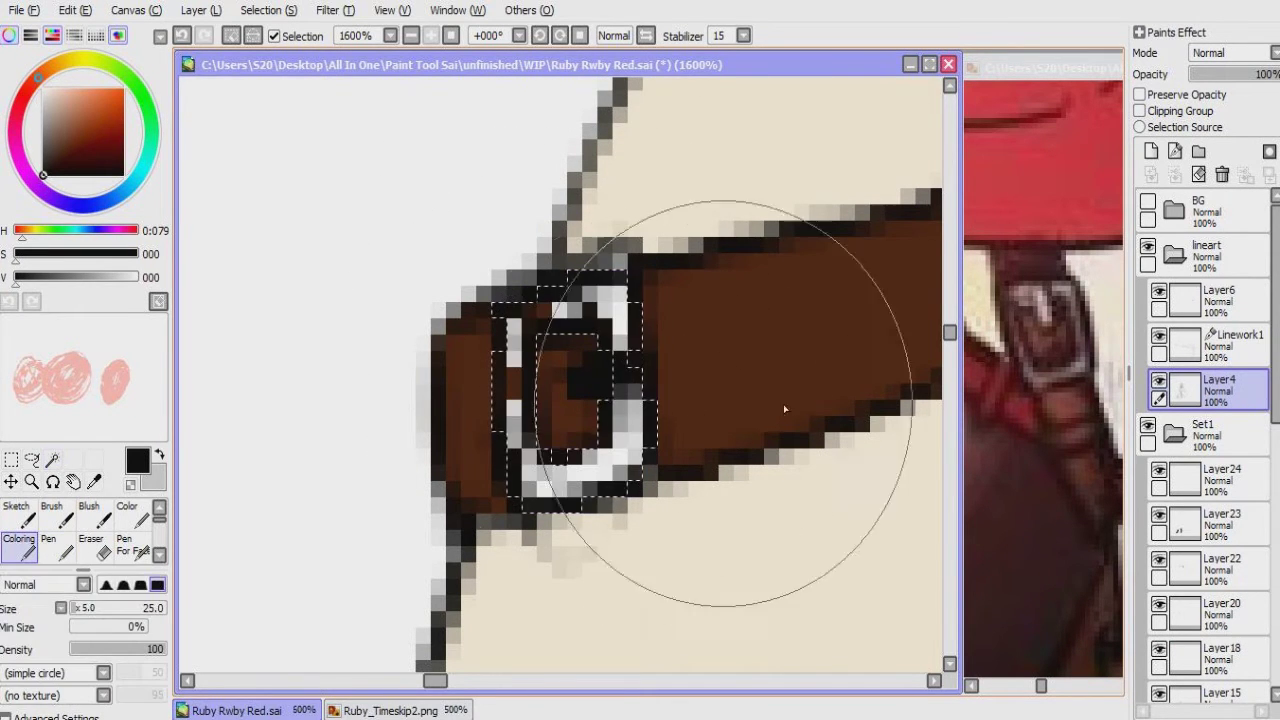
pyautogui.click(1215, 478)
pyautogui.hotkey('ctrl', 'd')
# Step: Erase the stray pixels below the arm band's buckle on Layer4 and check the boots in the Ruby_Timeskip2.png reference
pyautogui.scroll(-3, 570, 400)
pyautogui.press('e')
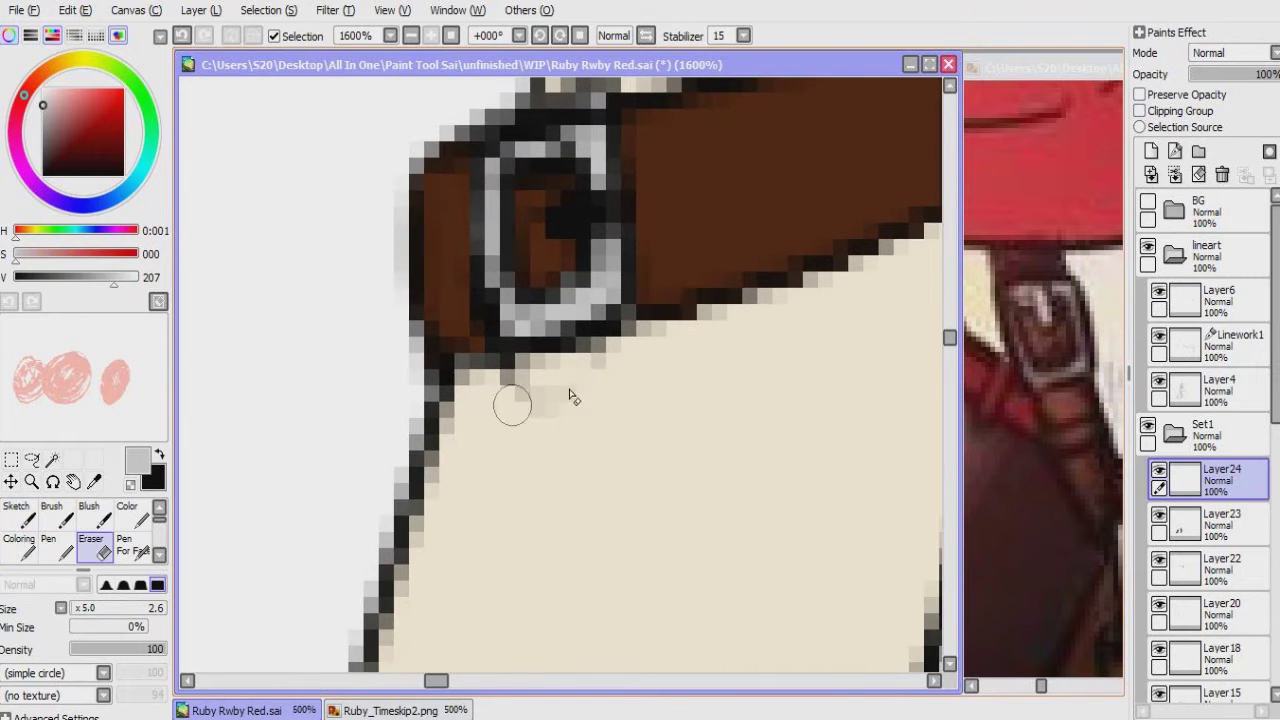
pyautogui.click(1205, 400)
pyautogui.click(1040, 368)
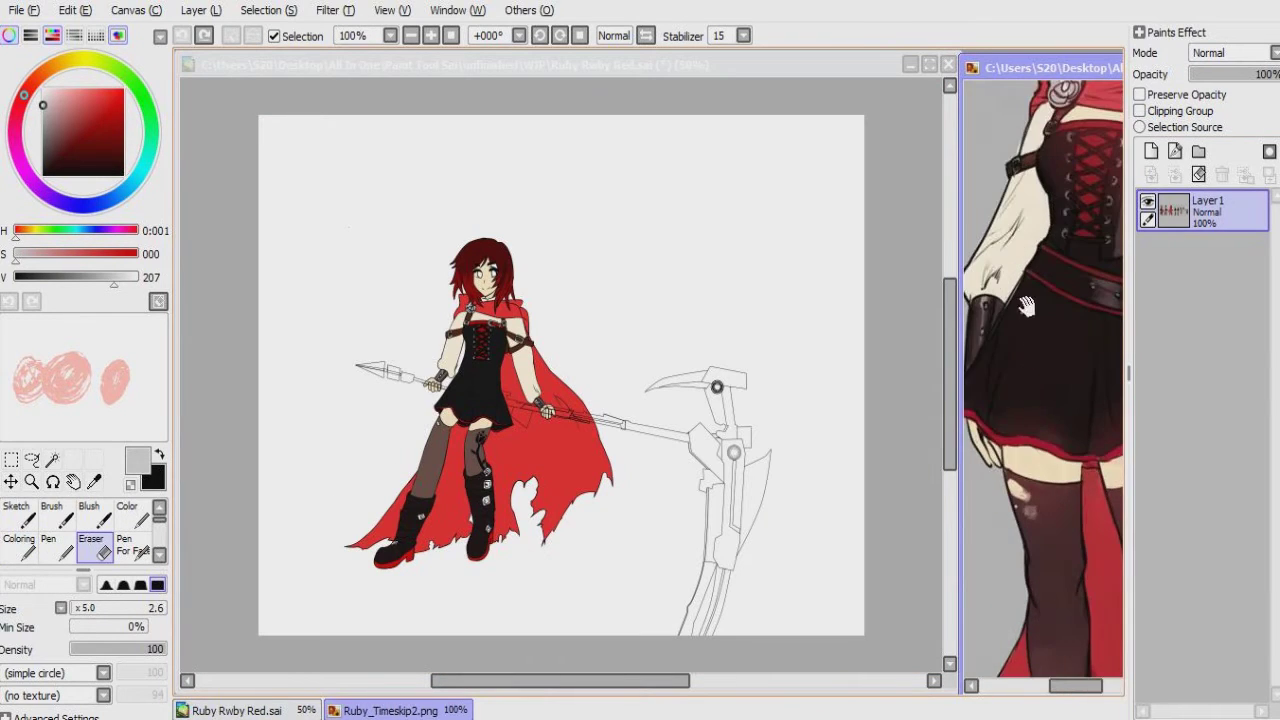
pyautogui.moveTo(1056, 352); pyautogui.dragTo(1040, 368)
pyautogui.scroll(-5, 1040, 368)
pyautogui.scroll(6, 487, 490)
pyautogui.press('w')
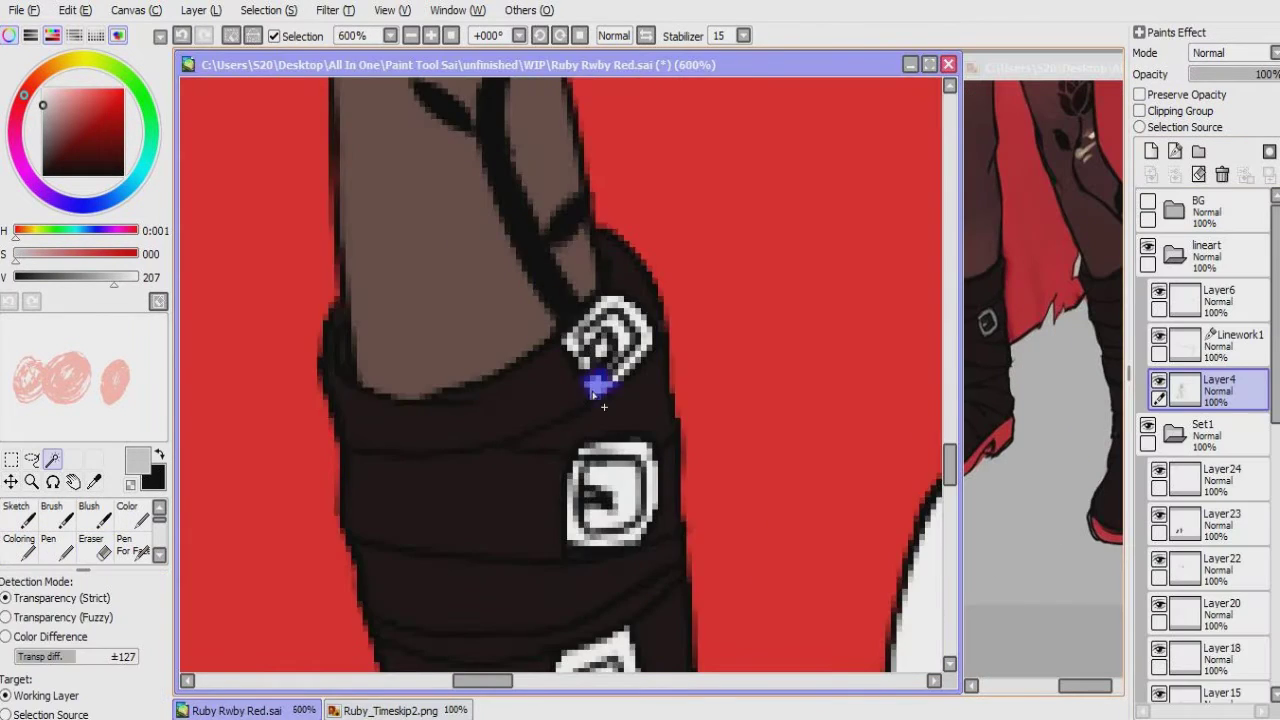
pyautogui.click(661, 370)
pyautogui.click(661, 370)
pyautogui.scroll(-3, 580, 350)
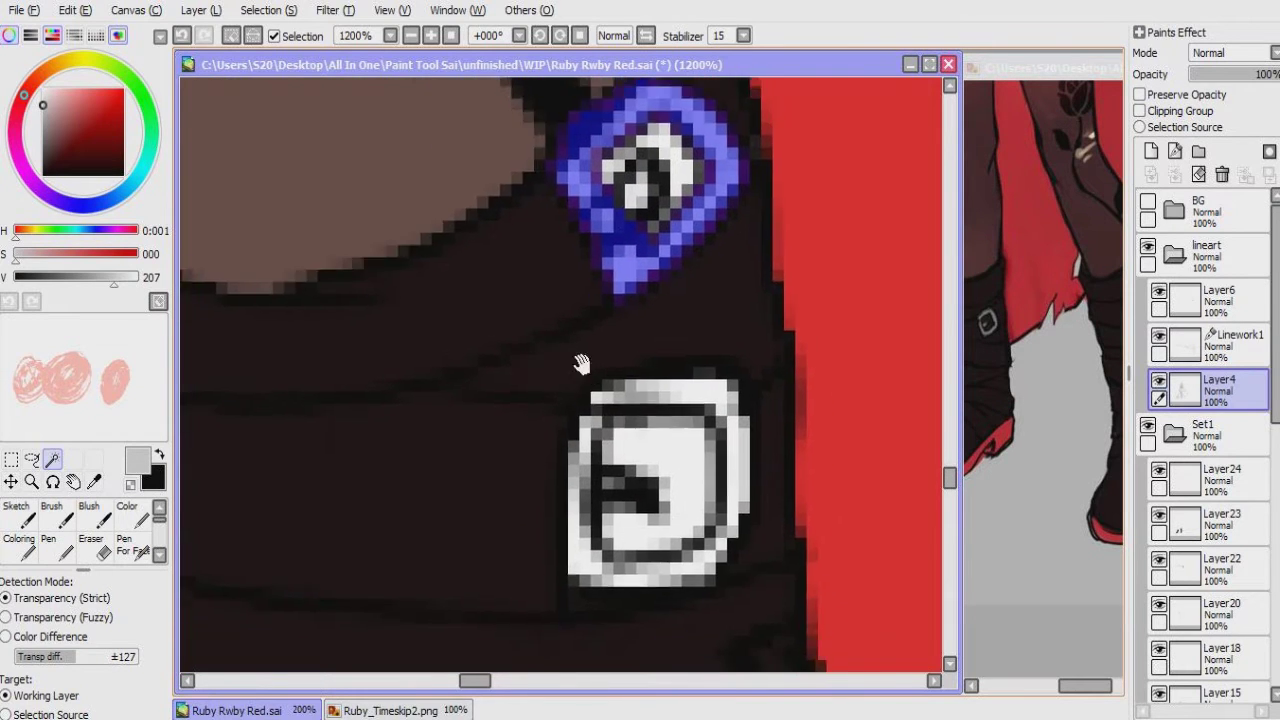
pyautogui.click(598, 480)
pyautogui.scroll(-3, 640, 500)
pyautogui.click(621, 555)
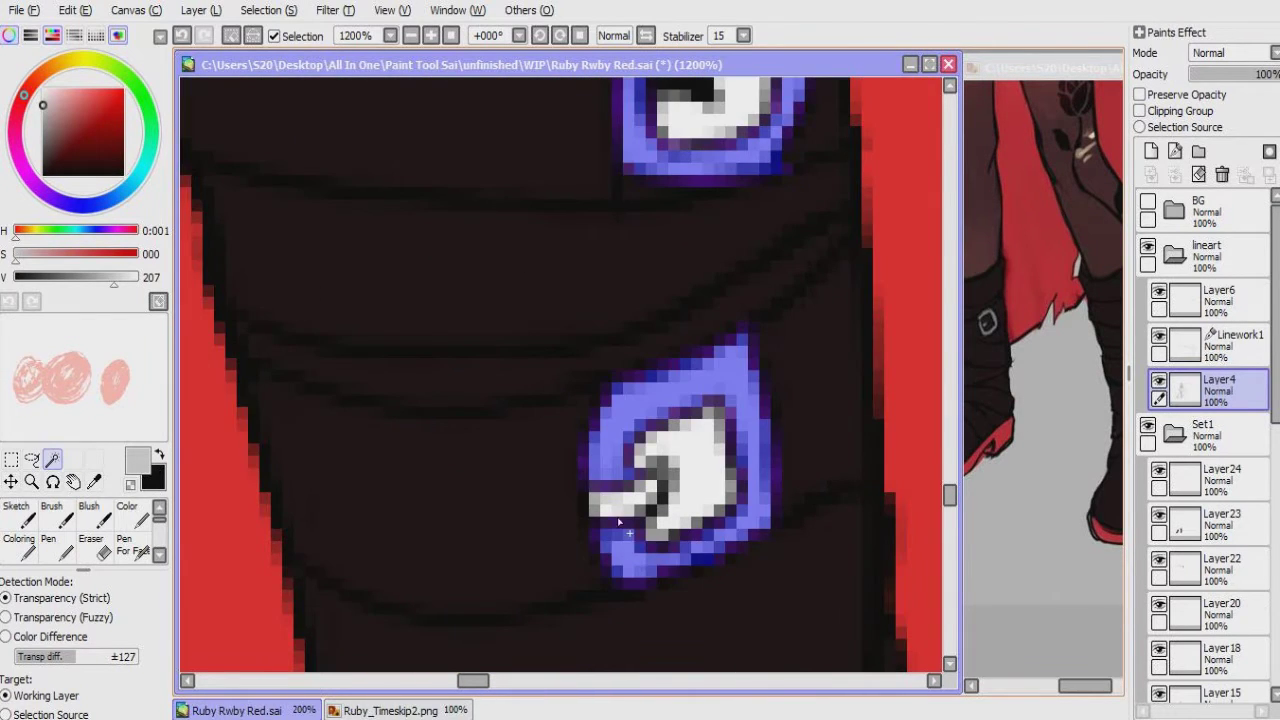
pyautogui.scroll(-3, 618, 521)
pyautogui.hotkey('ctrl', 'z')
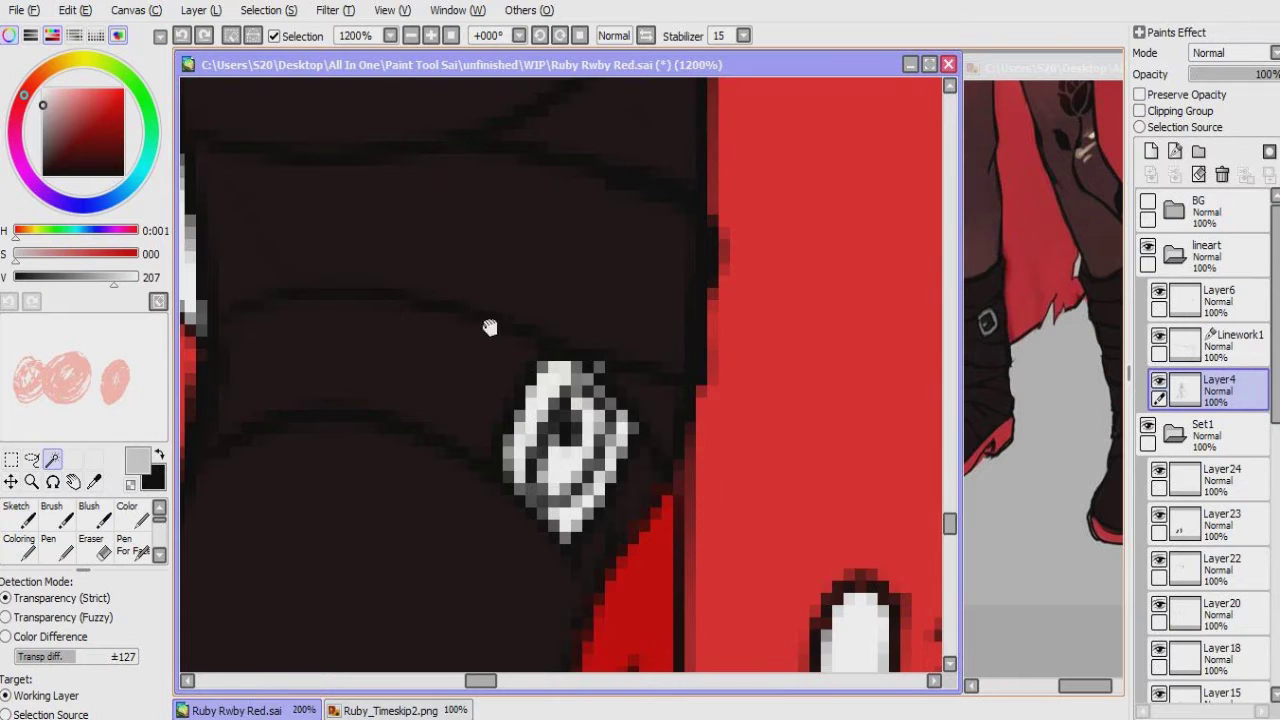
# Step: Touch up the outline of the third buckle down the strapped boot in black with the Pen on Layer4
pyautogui.scroll(-3, 489, 327)
pyautogui.scroll(3, 531, 423)
pyautogui.scroll(-3, 566, 537)
pyautogui.scroll(1, 517, 391)
pyautogui.press('n')
pyautogui.press('x')
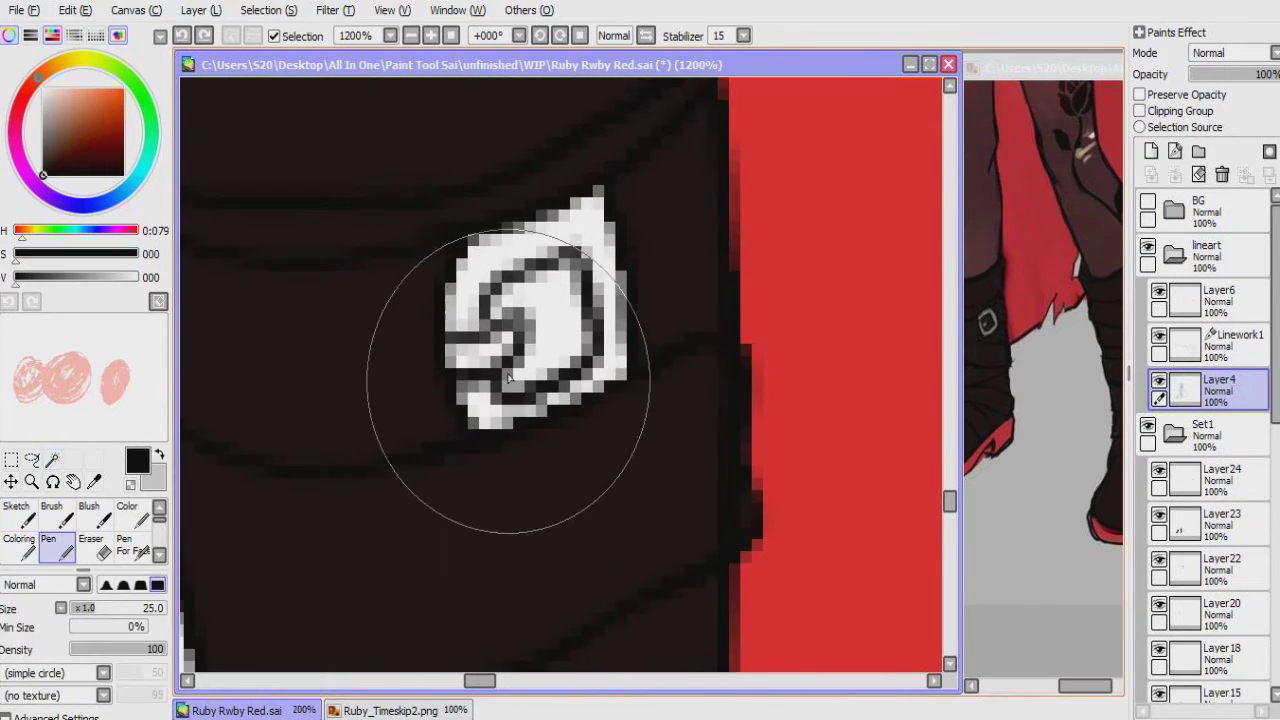
pyautogui.press('w')
pyautogui.scroll(3, 500, 386)
pyautogui.hscroll(-3, 500, 386)
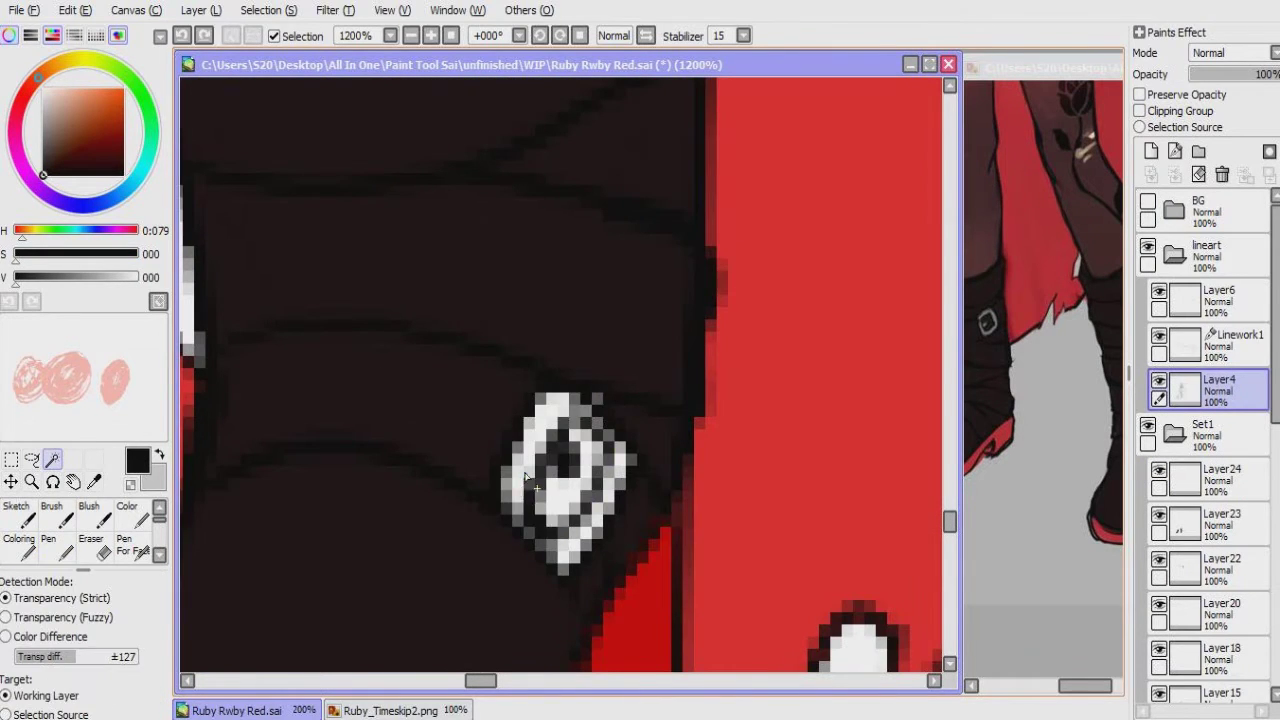
pyautogui.click(525, 477)
pyautogui.moveTo(567, 486)
pyautogui.mouseDown()
pyautogui.moveTo(737, 434)
pyautogui.moveTo(664, 435)
pyautogui.mouseUp()
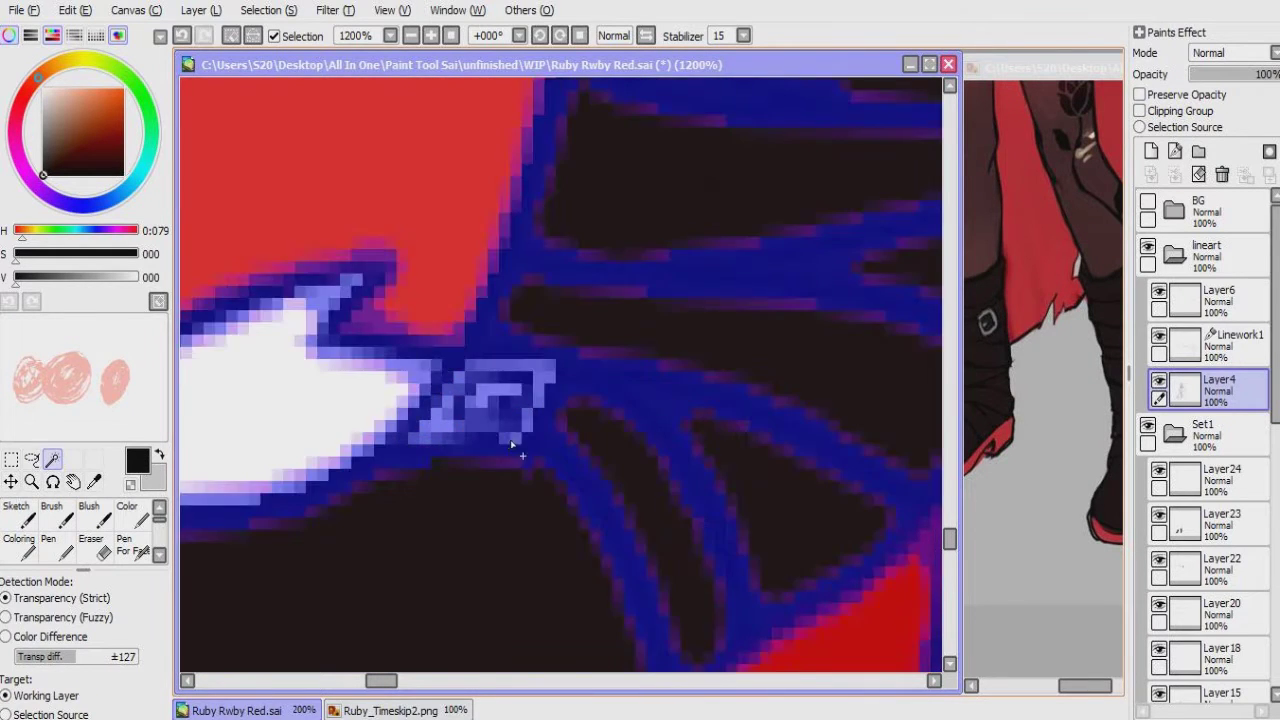
# Step: Clean up the outline of the small buckle above the other boot's toe on Layer4 with the Eraser and black Pen
pyautogui.press('e')
pyautogui.scroll(1, 505, 390)
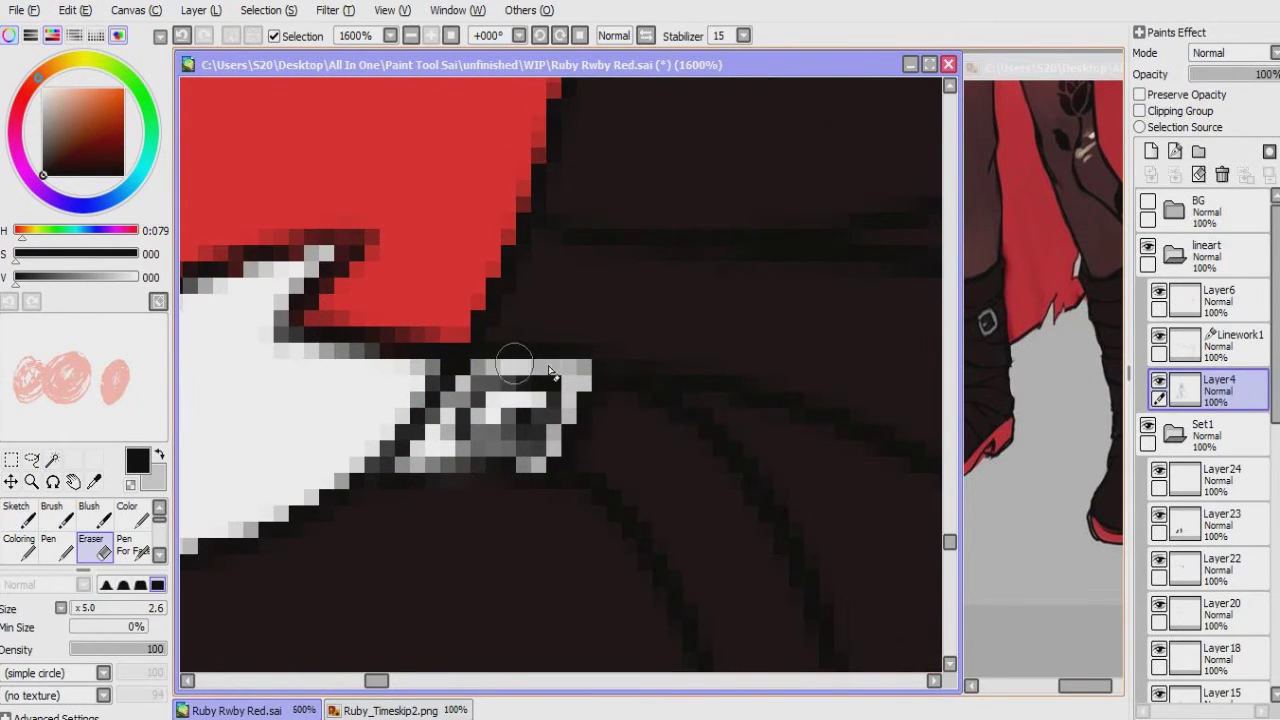
pyautogui.press('w')
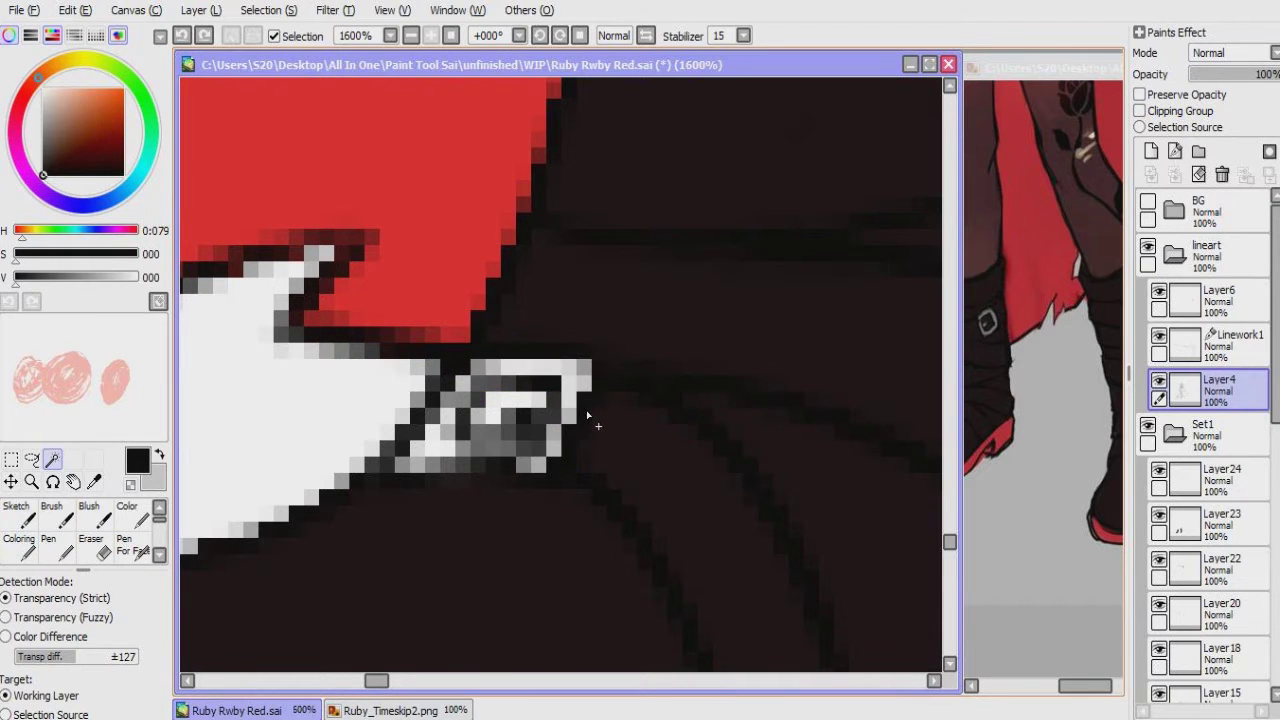
pyautogui.press('n')
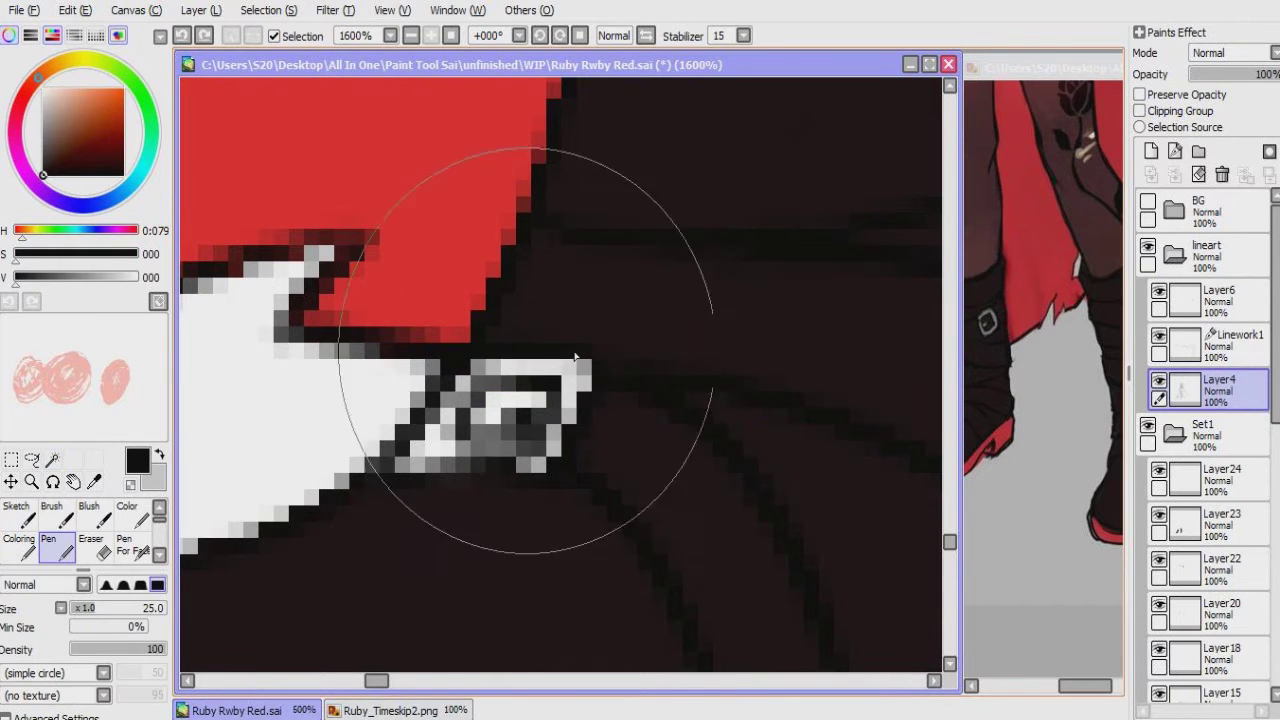
# Step: Select the small toe buckle's frame with the Magic Wand, fill it with light grey on Layer24, and deselect
pyautogui.press('w')
pyautogui.click(557, 371)
pyautogui.click(440, 460)
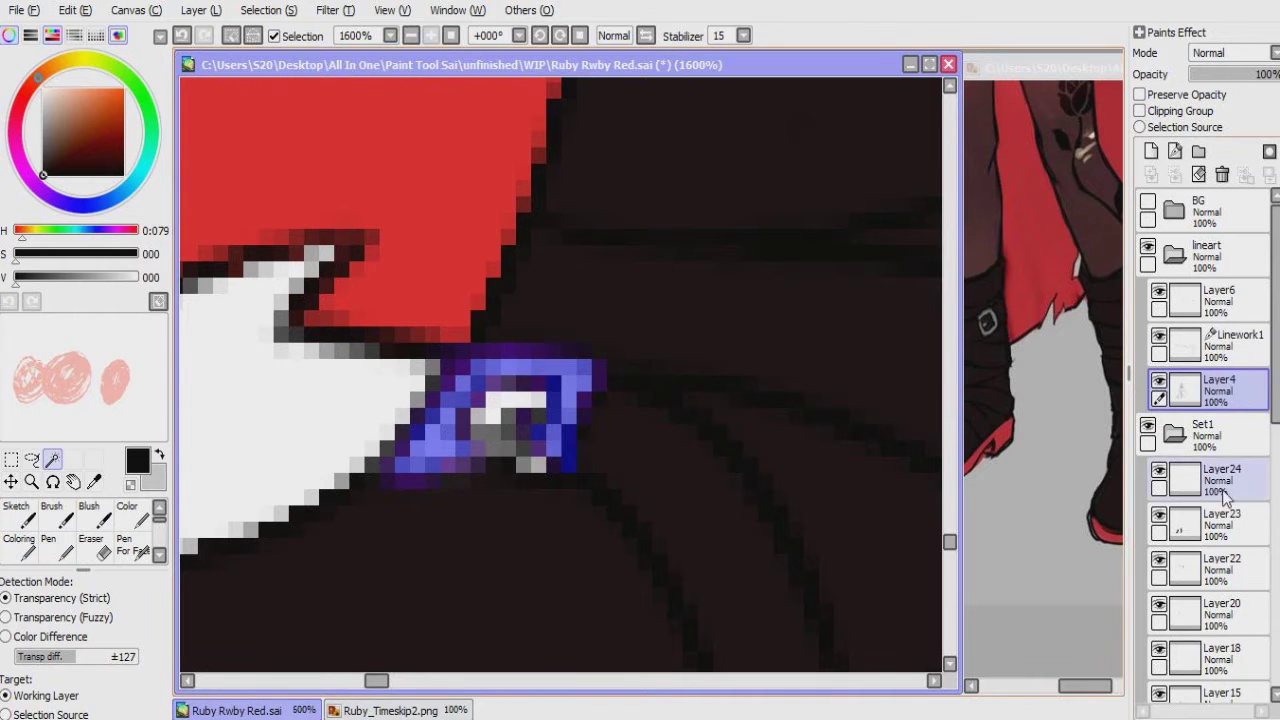
pyautogui.press('b')
pyautogui.press('x')
pyautogui.hotkey('ctrl', 'd')
# Step: Select the frames of the remaining buckles on both boots with the Magic Wand on Layer4
pyautogui.moveTo(900, 130)
pyautogui.mouseDown()
pyautogui.moveTo(526, 397)
pyautogui.moveTo(565, 390)
pyautogui.mouseUp()
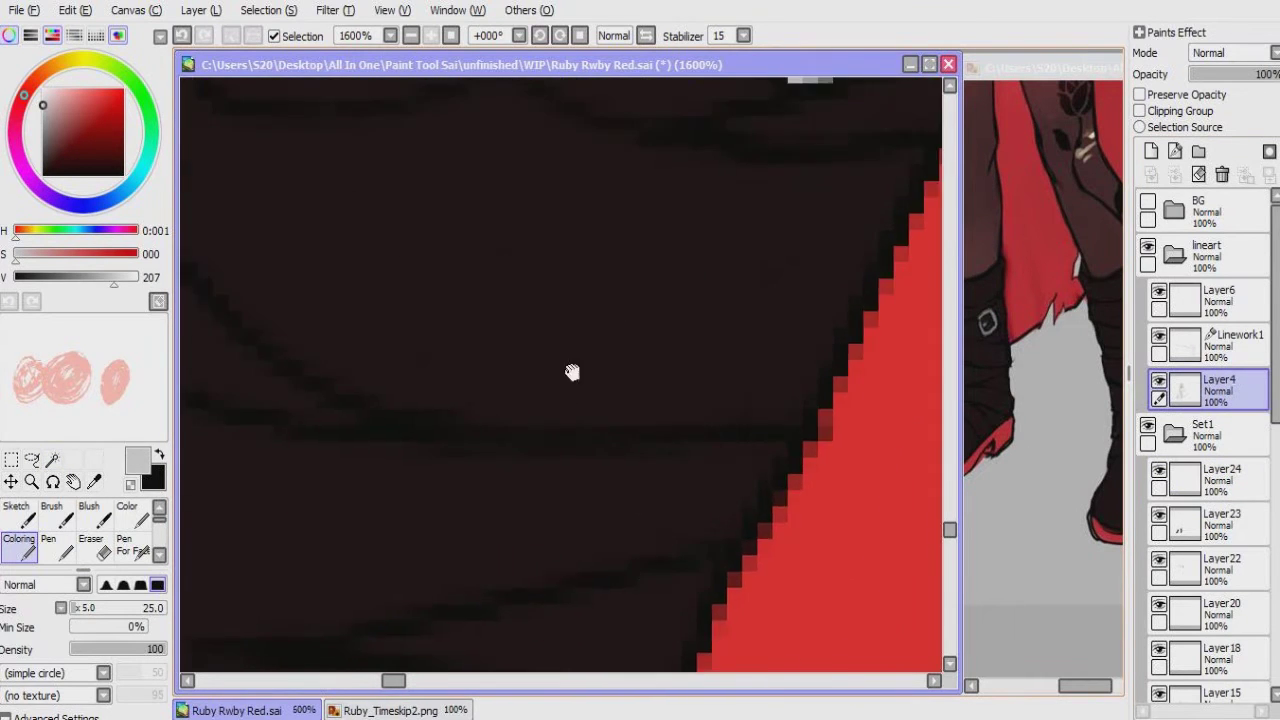
pyautogui.hotkey('ctrl', 'z')
pyautogui.press('w')
pyautogui.scroll(-5, 565, 390)
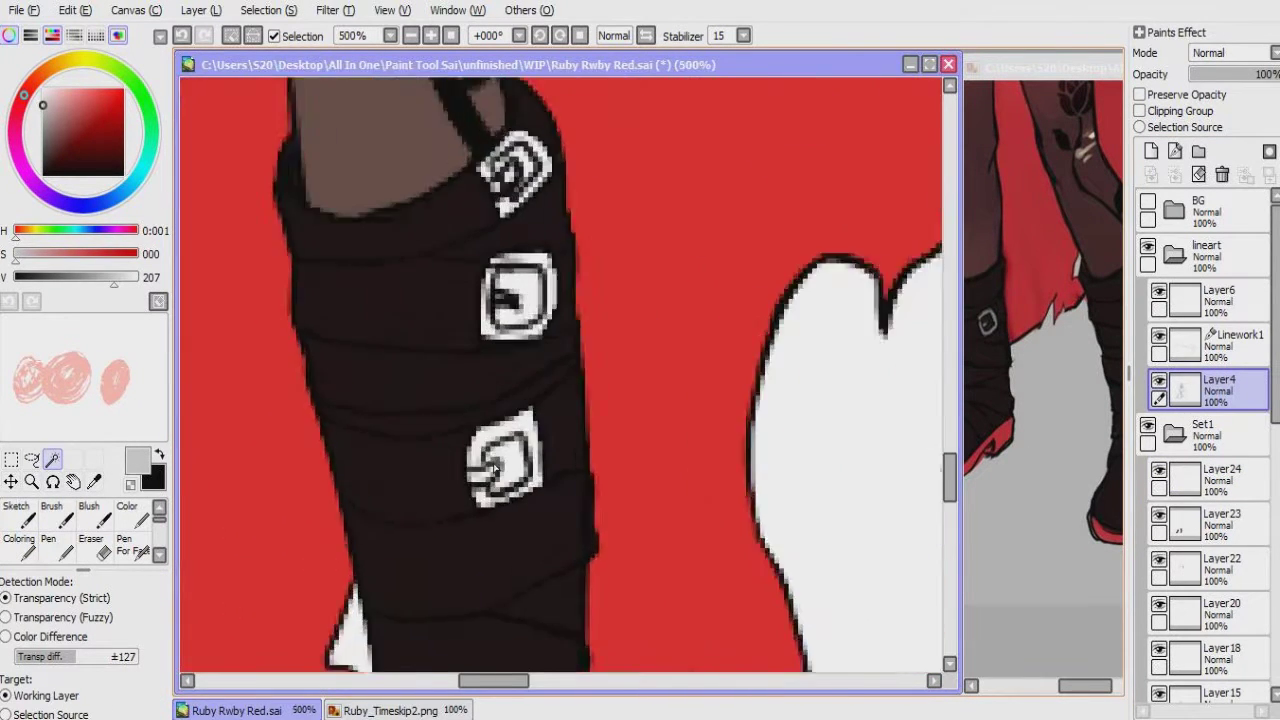
pyautogui.scroll(2, 494, 468)
pyautogui.click(498, 540)
pyautogui.scroll(2, 512, 300)
pyautogui.keyDown('shift'); pyautogui.click(515, 282); pyautogui.keyUp('shift')
pyautogui.scroll(2, 512, 272)
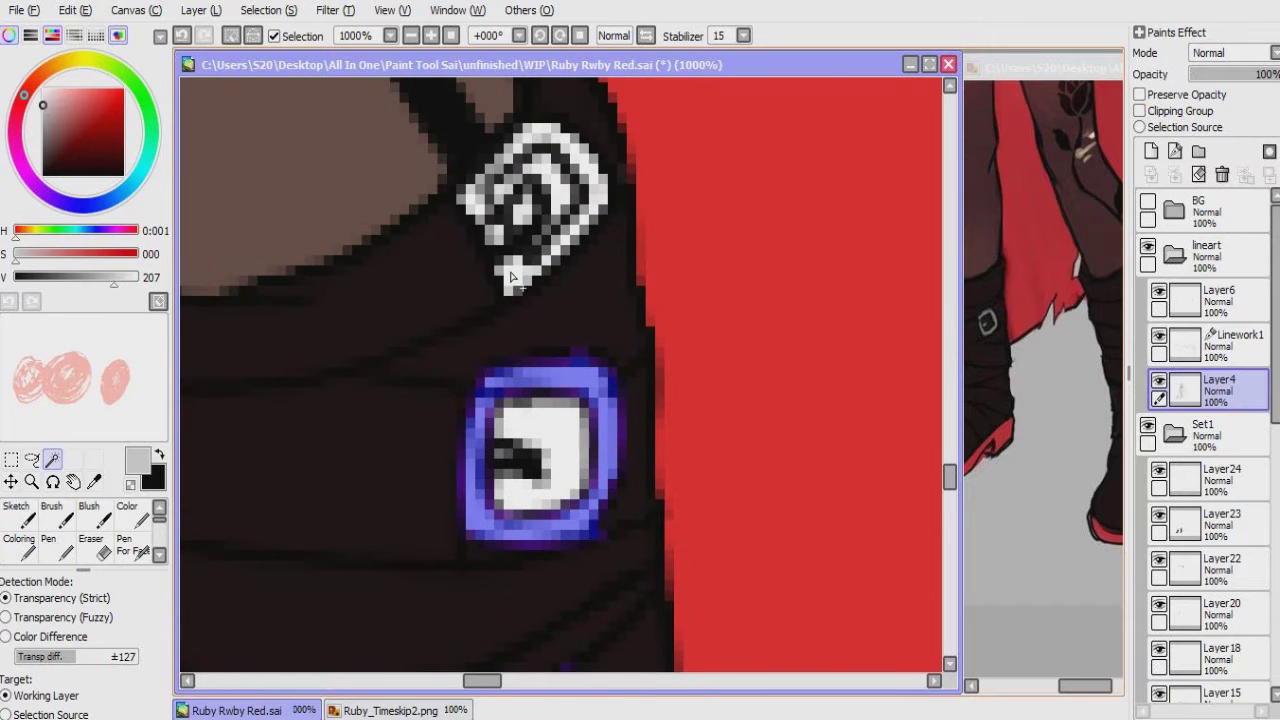
pyautogui.keyDown('shift'); pyautogui.click(495, 238); pyautogui.keyUp('shift')
pyautogui.scroll(2, 547, 381)
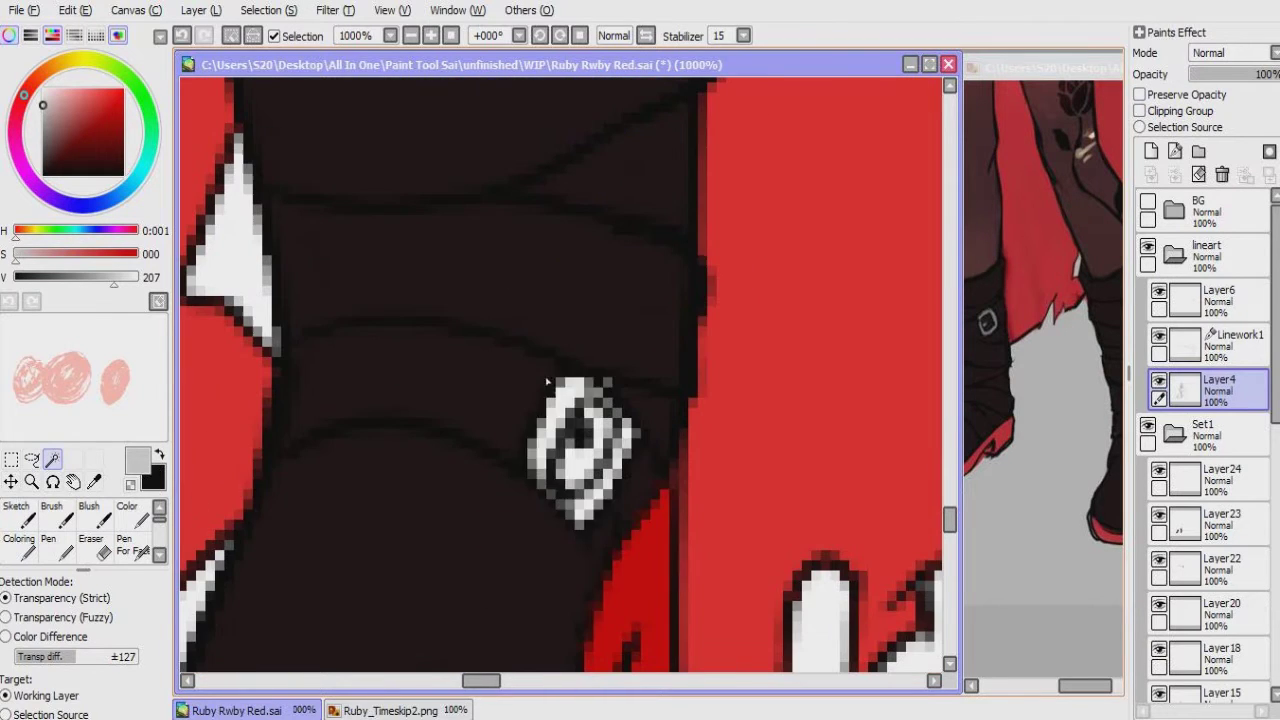
# Step: Fill the selected boot buckle frames with light grey on Layer24, deselect, and return to Layer4
pyautogui.press('b')
pyautogui.scroll(-2, 590, 500)
pyautogui.scroll(-2, 552, 418)
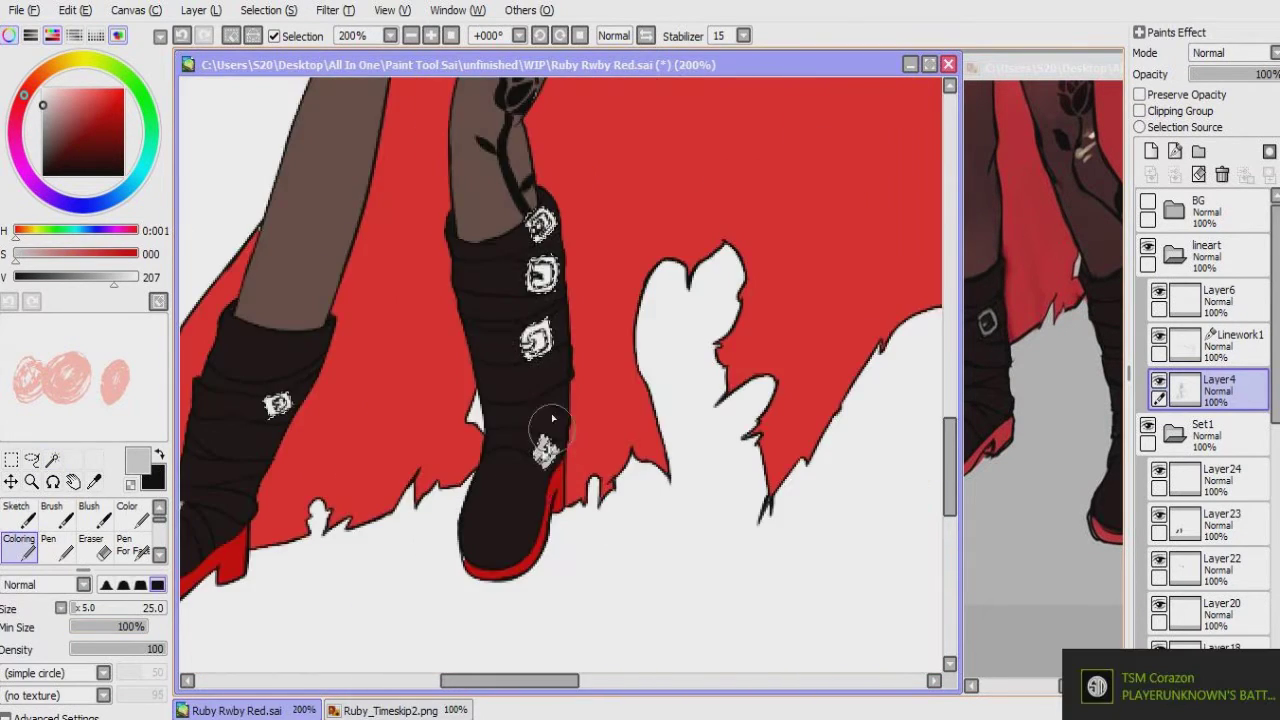
pyautogui.click(1205, 475)
pyautogui.moveTo(471, 286); pyautogui.dragTo(568, 266)
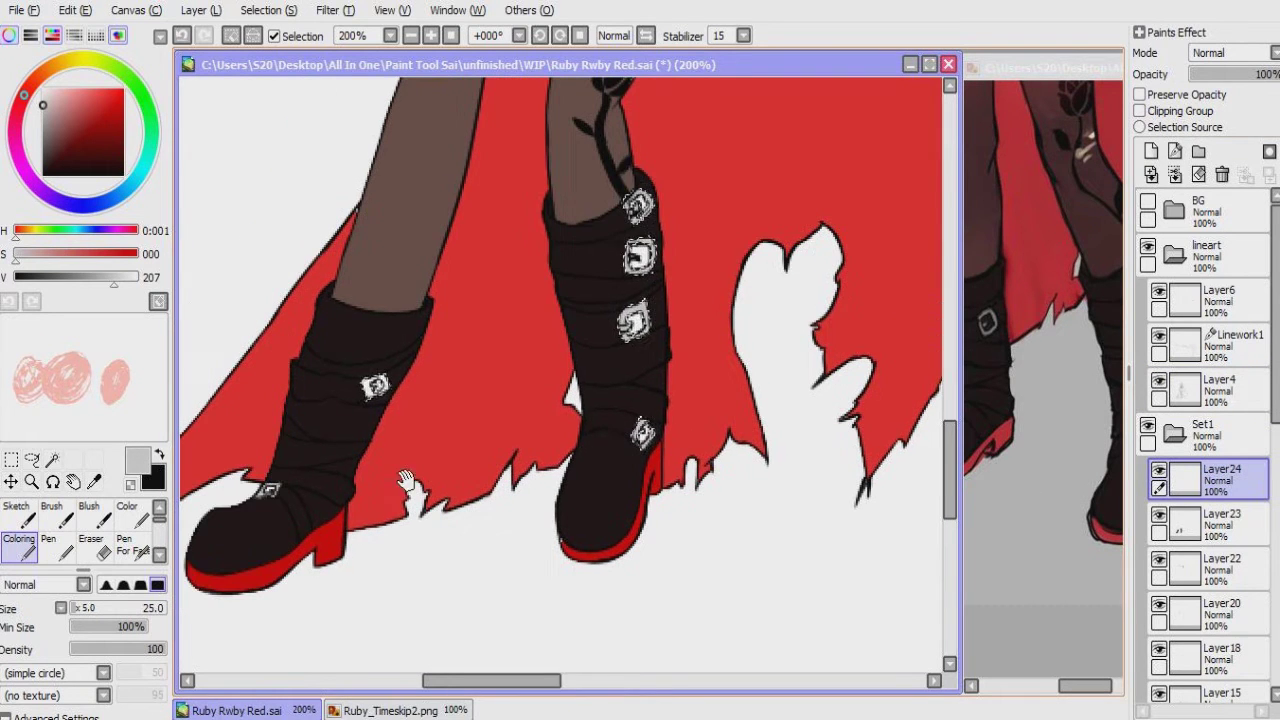
pyautogui.click(1170, 530)
pyautogui.click(1215, 385)
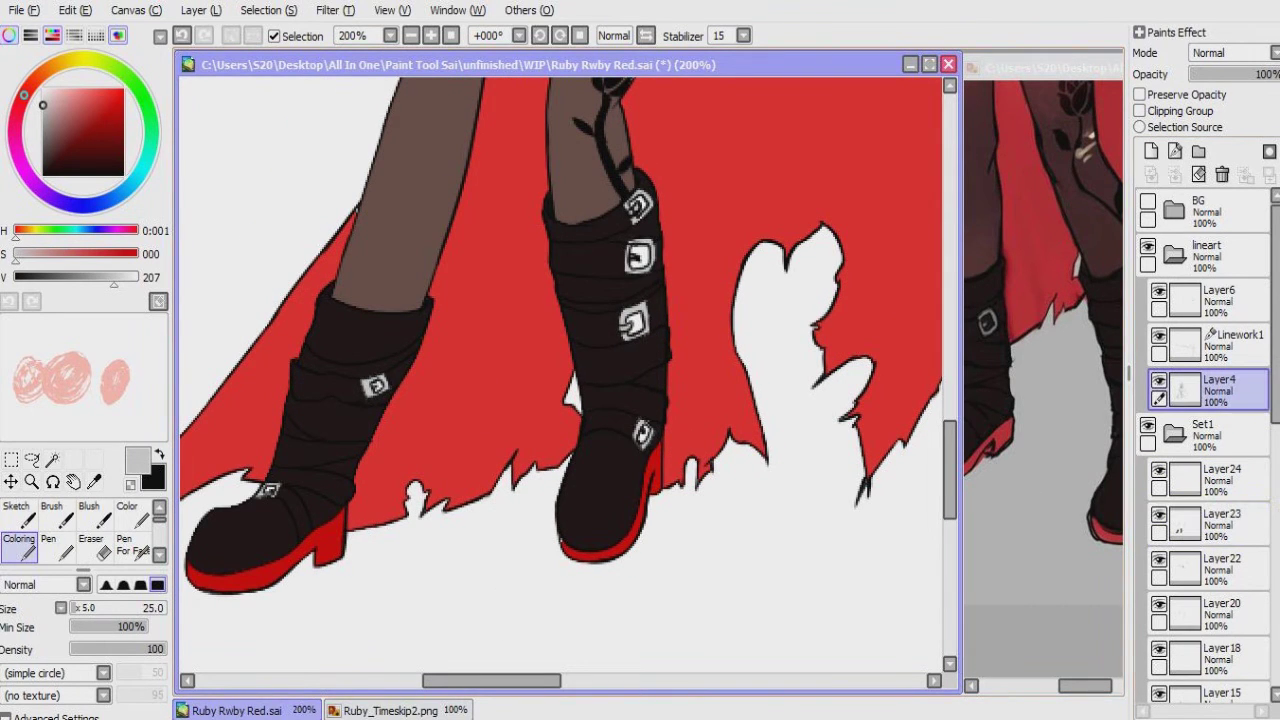
# Step: Select a remaining unfilled part of the boot buckles with the Magic Wand on Layer4
pyautogui.scroll(4, 586, 403)
pyautogui.press('w')
pyautogui.click(565, 392)
pyautogui.scroll(-4, 531, 443)
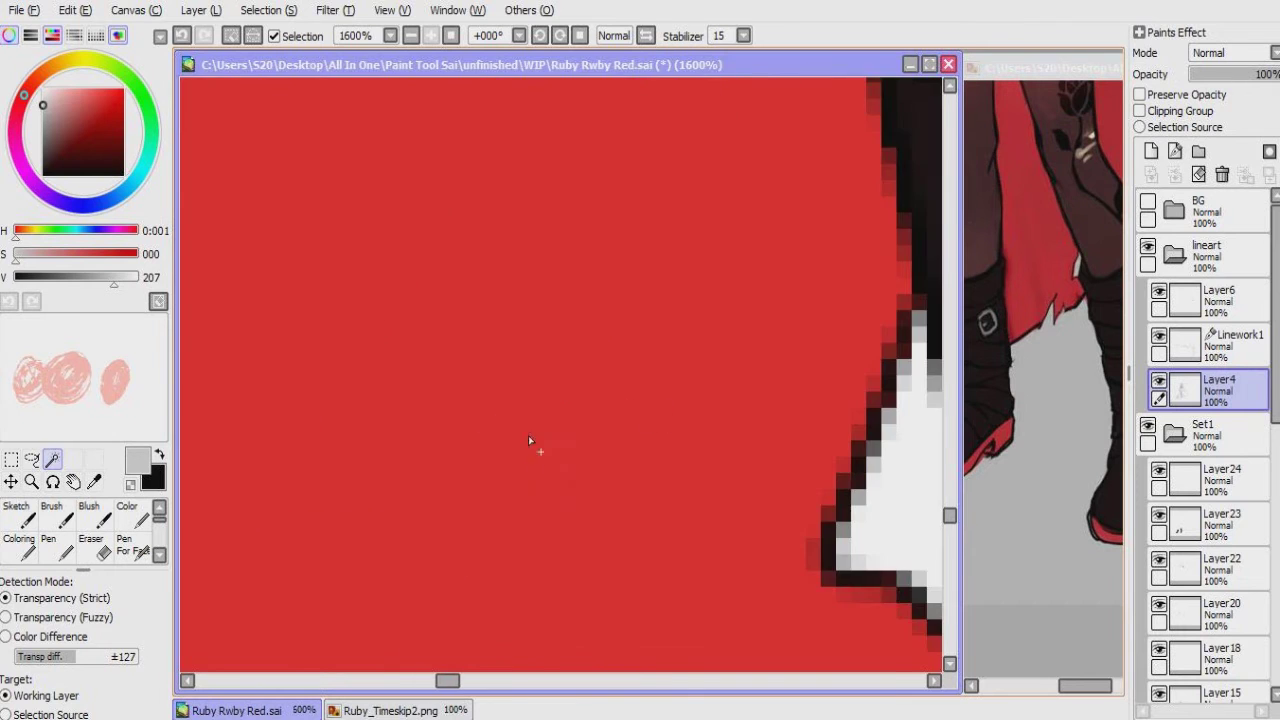
# Step: Select the insides of the boot buckles and fill them with the dark boot colour on the layers below the line art
pyautogui.scroll(4, 806, 374)
pyautogui.moveTo(440, 432)
pyautogui.mouseDown()
pyautogui.moveTo(480, 503)
pyautogui.moveTo(486, 437)
pyautogui.moveTo(457, 377)
pyautogui.moveTo(418, 420)
pyautogui.moveTo(506, 400)
pyautogui.moveTo(574, 406)
pyautogui.mouseUp()
pyautogui.press('b')
pyautogui.keyDown('alt'); pyautogui.click(636, 409); pyautogui.keyUp('alt')
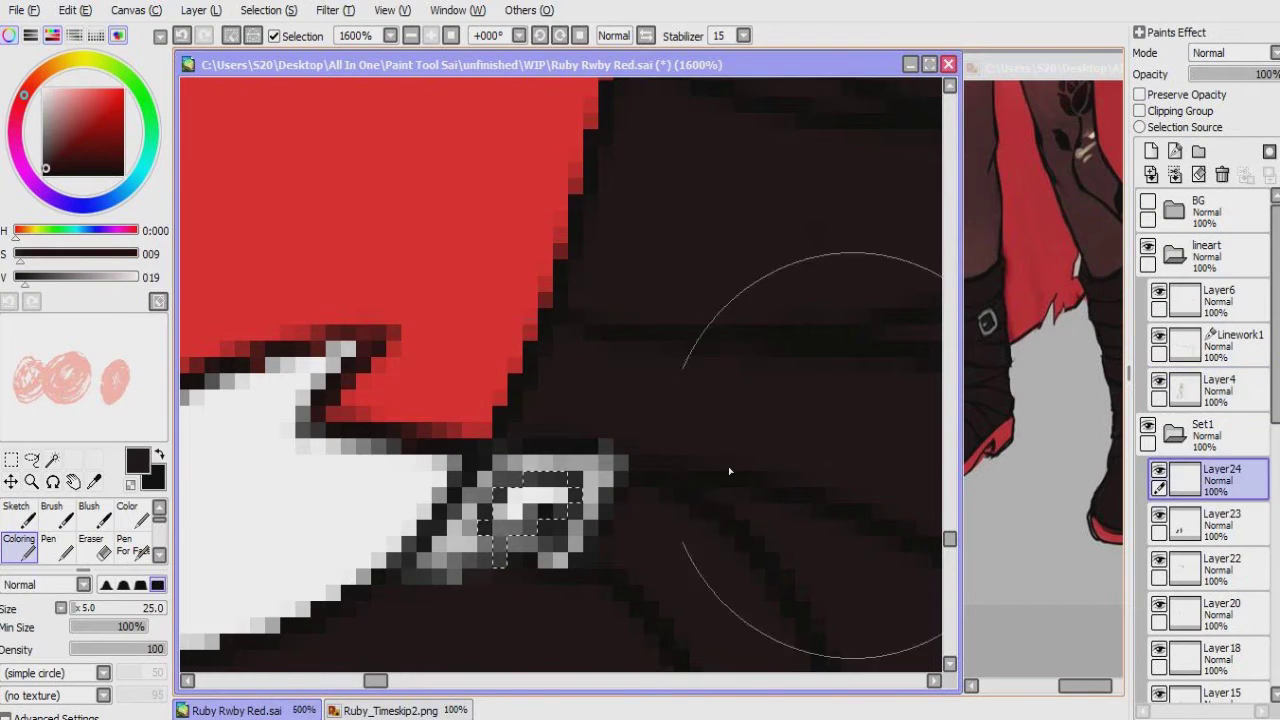
pyautogui.scroll(-5, 729, 471)
pyautogui.moveTo(657, 449)
pyautogui.mouseDown()
pyautogui.moveTo(537, 457)
pyautogui.moveTo(380, 423)
pyautogui.moveTo(587, 224)
pyautogui.mouseUp()
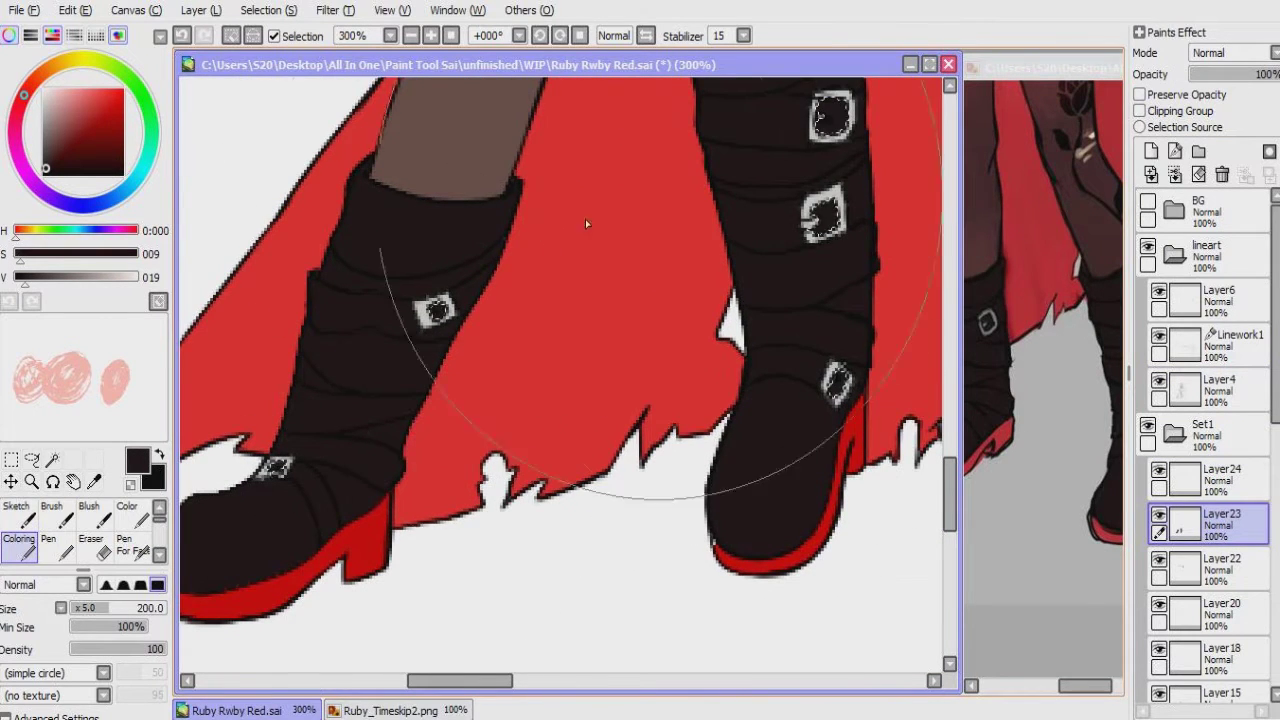
# Step: Paint a light grey prong inside the strap buckle near the cape on Layer24 and erase the Layer4 line art covering it
pyautogui.click(1220, 478)
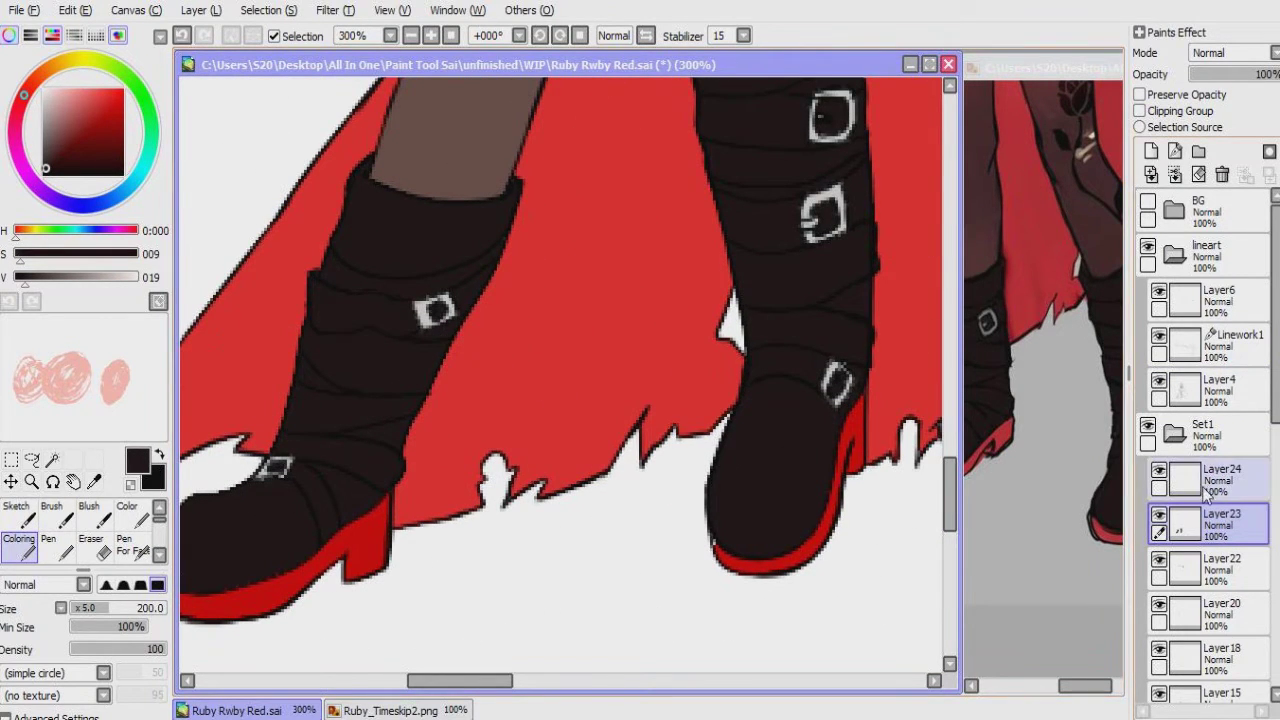
pyautogui.scroll(4, 430, 320)
pyautogui.keyDown('alt'); pyautogui.click(442, 273); pyautogui.keyUp('alt')
pyautogui.moveTo(442, 273); pyautogui.dragTo(484, 370)
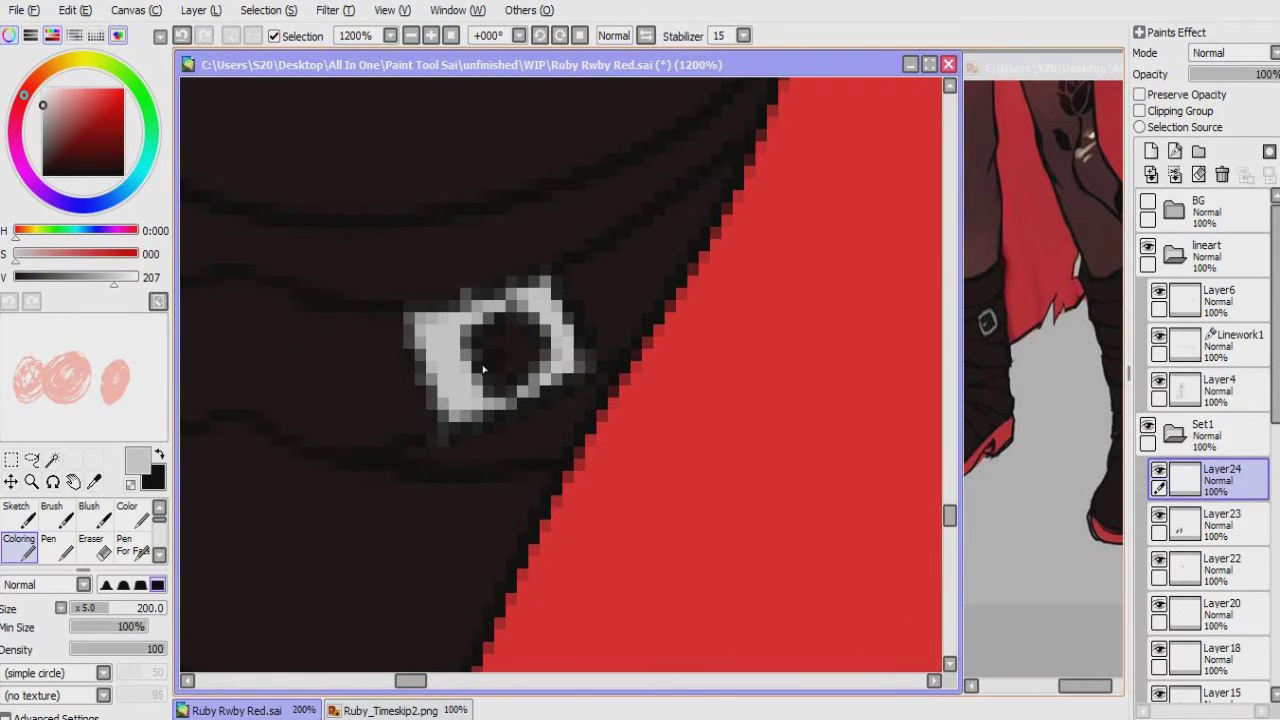
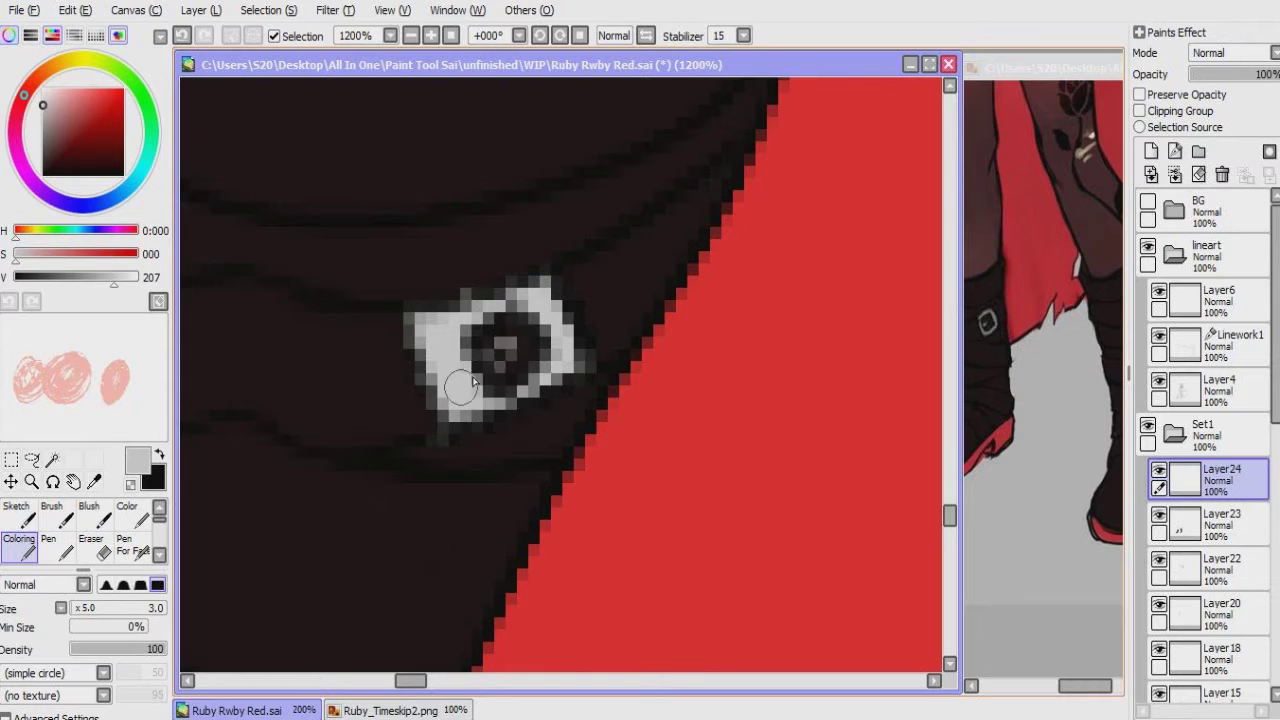
pyautogui.keyDown('ctrl'); pyautogui.keyDown('shift'); pyautogui.click(457, 395); pyautogui.keyUp('shift'); pyautogui.keyUp('ctrl')
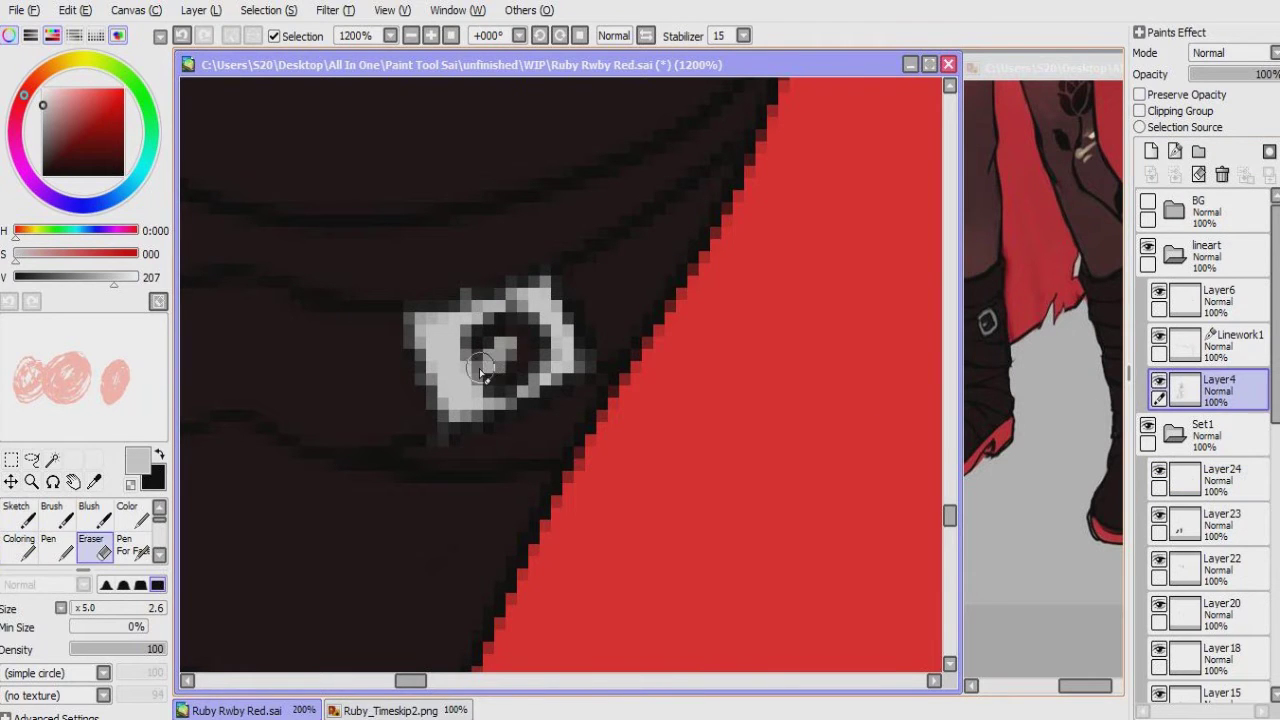
pyautogui.moveTo(556, 422)
pyautogui.mouseDown()
pyautogui.moveTo(666, 286)
pyautogui.moveTo(594, 358)
pyautogui.mouseUp()
# Step: Touch up the outline around that buckle's prong in black with the Pen on Layer4
pyautogui.press('n')
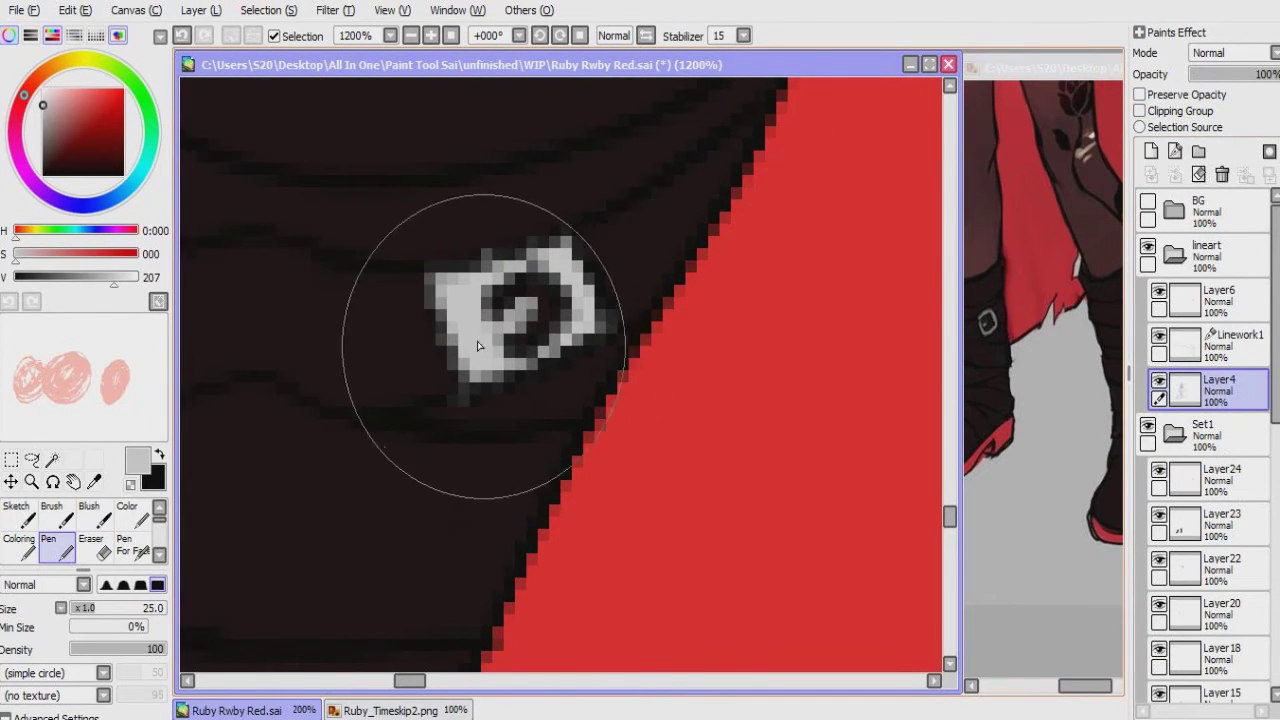
pyautogui.press('x')
pyautogui.moveTo(493, 366); pyautogui.dragTo(529, 342)
pyautogui.press('c')
pyautogui.press('x')
# Step: Paint a small light grey prong inside the other boot's lowest buckle on Layer24, then return to Layer4
pyautogui.keyDown('ctrl'); pyautogui.keyDown('shift'); pyautogui.click(571, 286); pyautogui.keyUp('shift'); pyautogui.keyUp('ctrl')
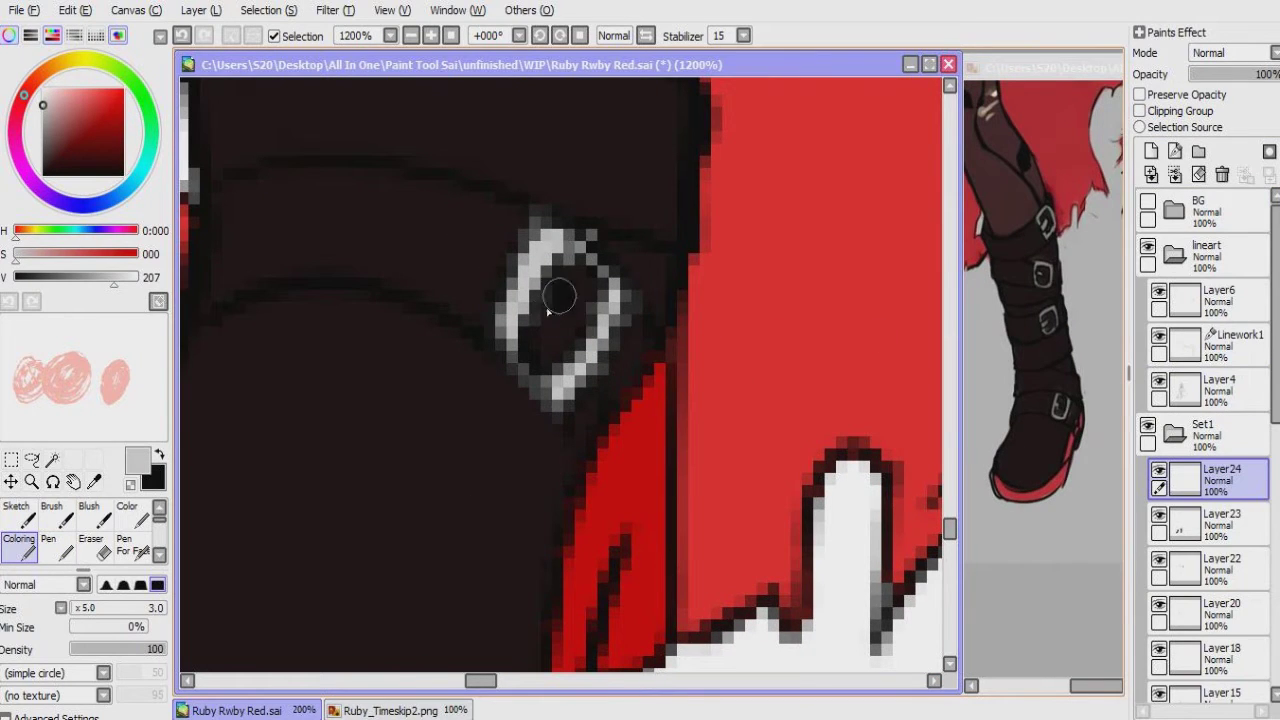
pyautogui.click(1168, 392)
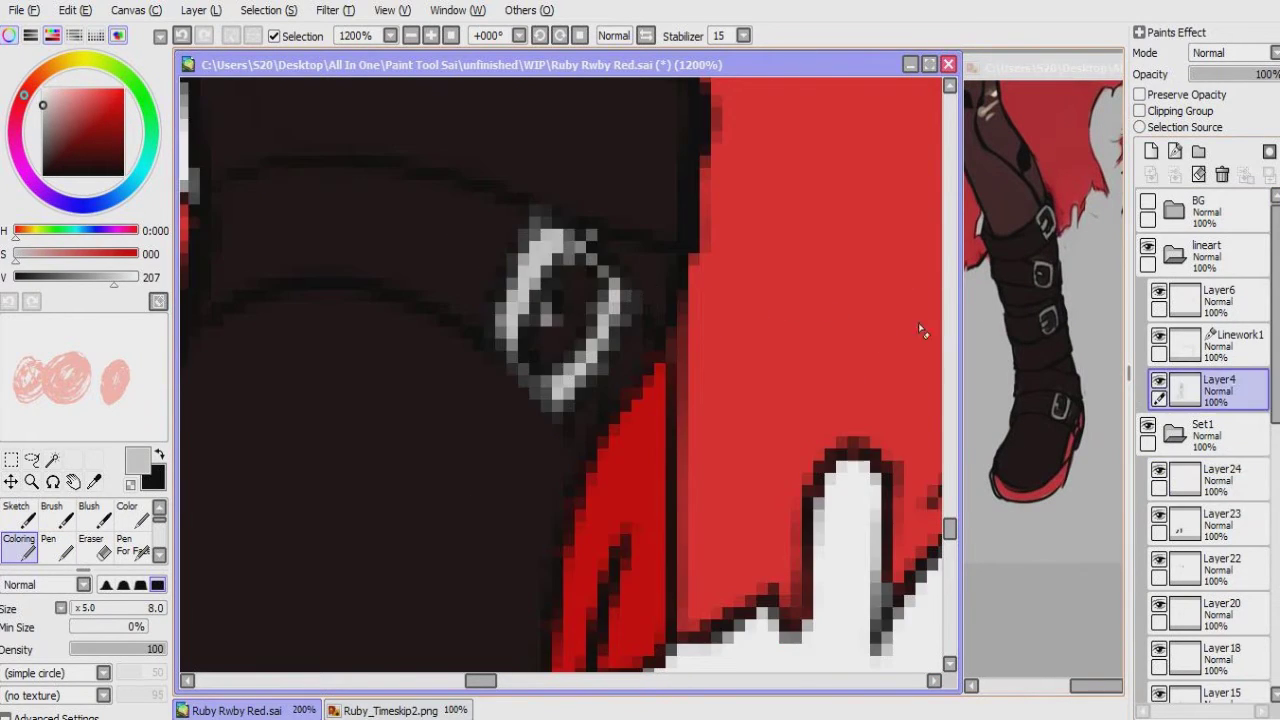
# Step: Outline the prong of the square upper-boot buckle in black, select its inside and fill it with light grey on Layer24
pyautogui.moveTo(545, 313); pyautogui.dragTo(524, 431)
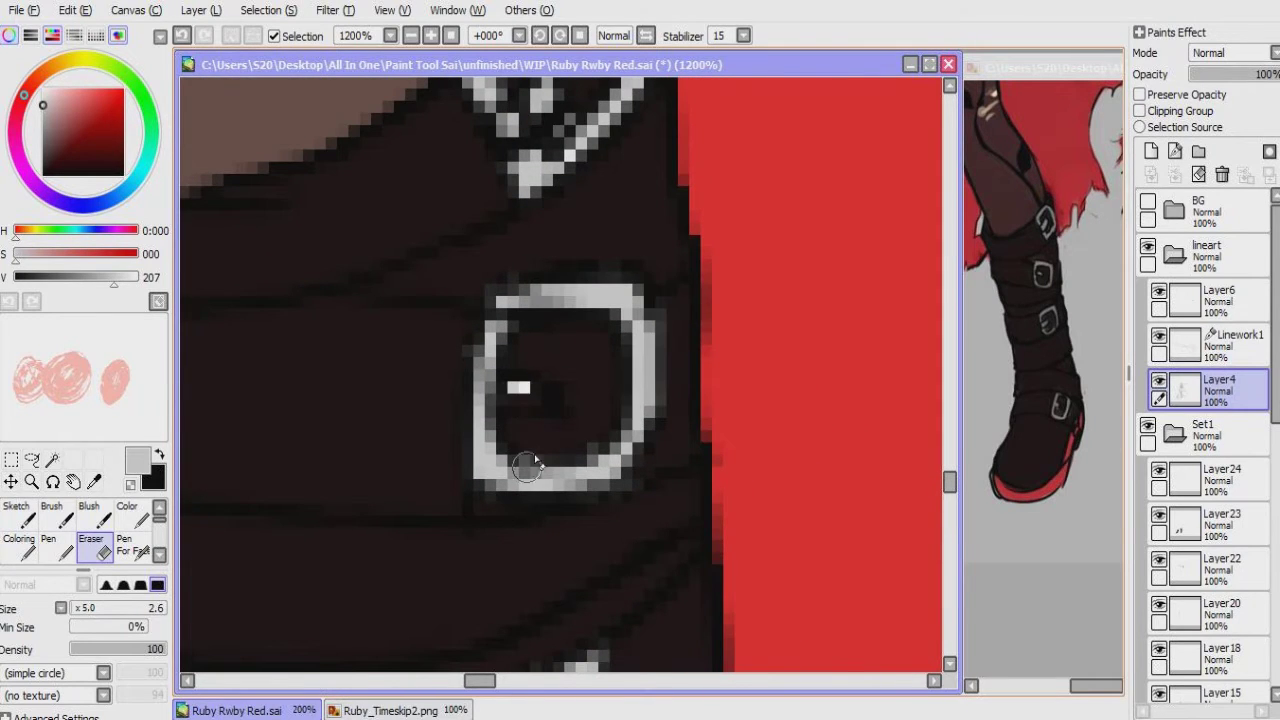
pyautogui.press('w')
pyautogui.press('n')
pyautogui.press('x')
pyautogui.moveTo(548, 405); pyautogui.dragTo(545, 388)
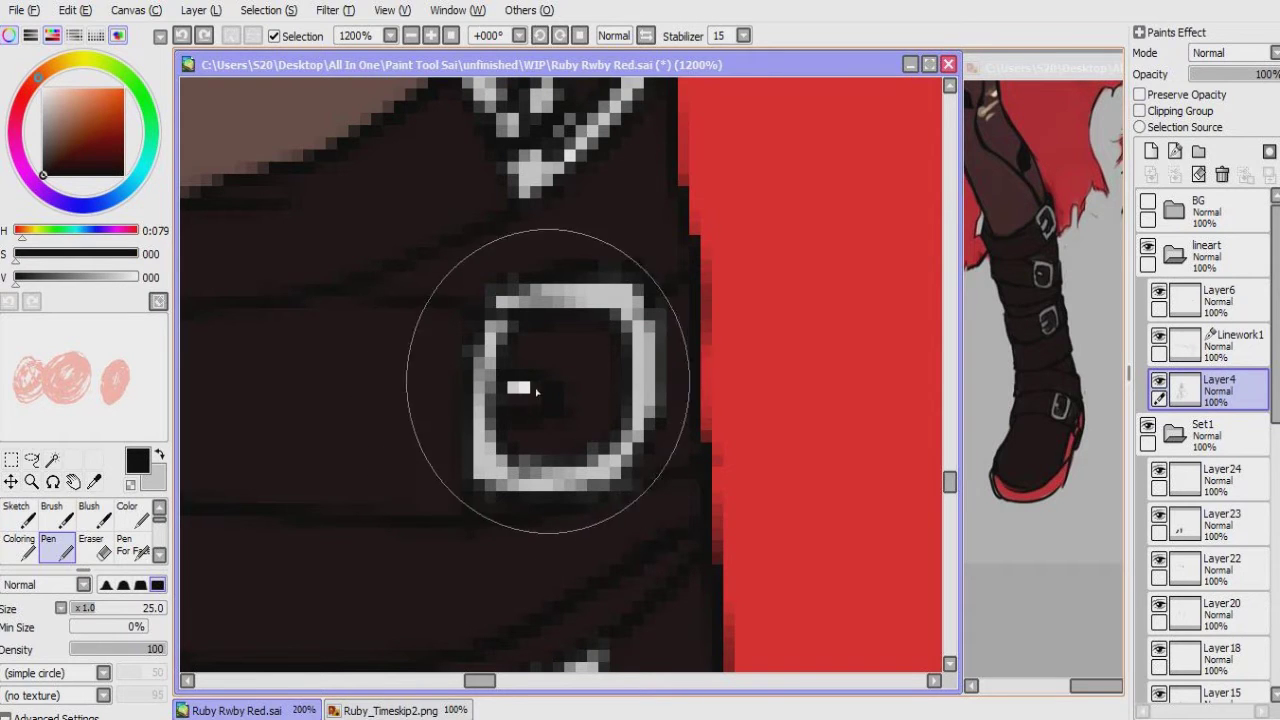
pyautogui.press('w')
pyautogui.click(520, 389)
pyautogui.press('c')
pyautogui.click(1210, 479)
pyautogui.press('x')
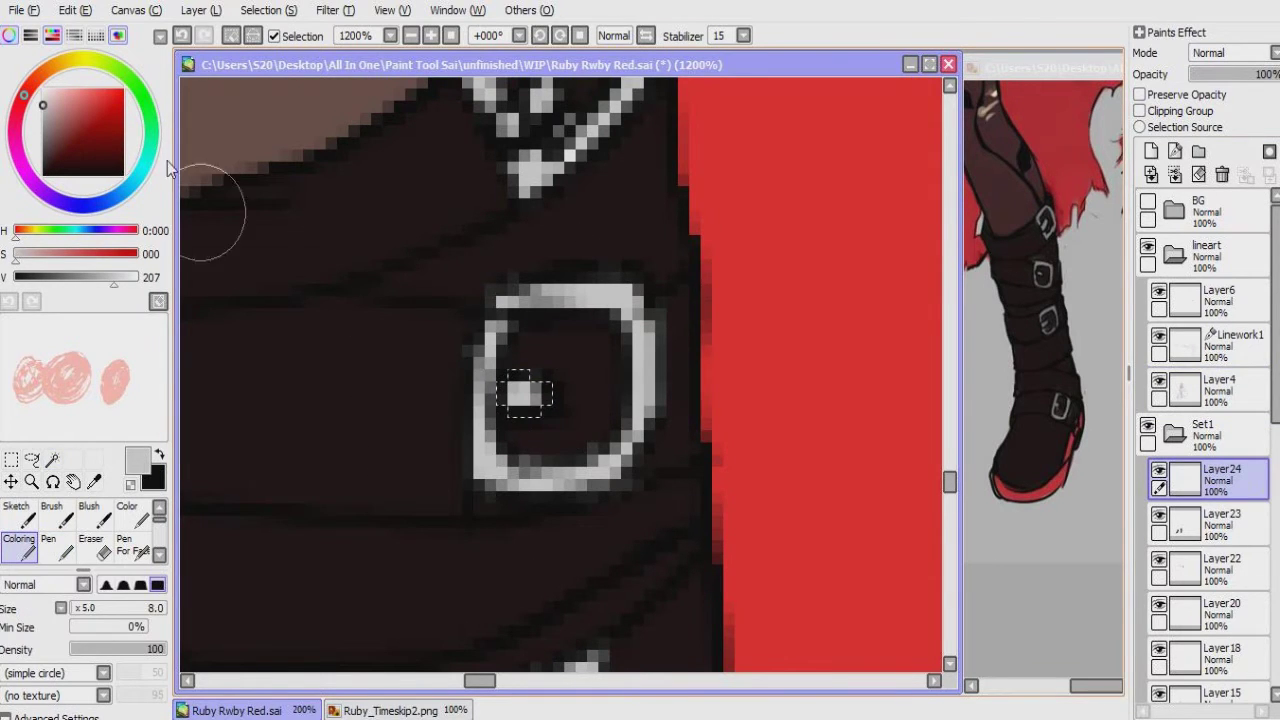
# Step: Hide the Set1 colour folder and inspect the bare line art of the skirt, gloved hand and scythe
pyautogui.scroll(-10, 486, 306)
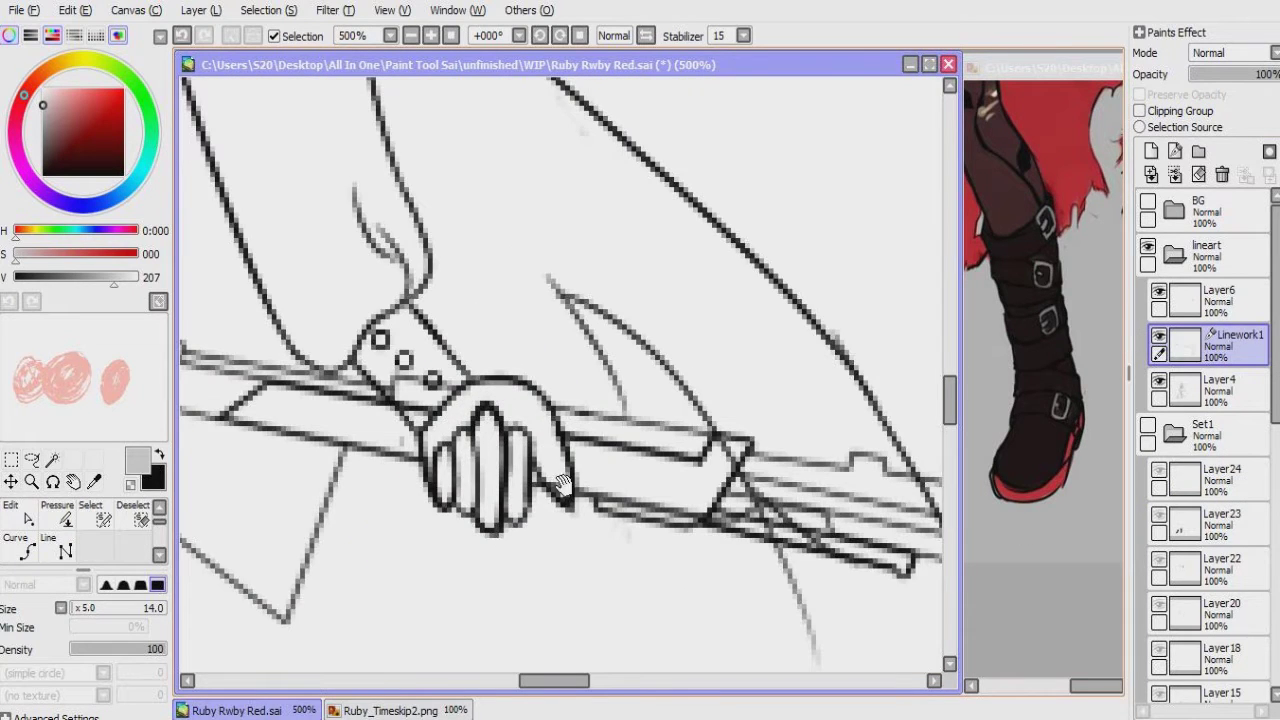
pyautogui.moveTo(562, 483); pyautogui.dragTo(455, 439)
pyautogui.moveTo(462, 446)
pyautogui.mouseDown()
pyautogui.moveTo(596, 511)
pyautogui.moveTo(417, 491)
pyautogui.moveTo(1043, 497)
pyautogui.mouseUp()
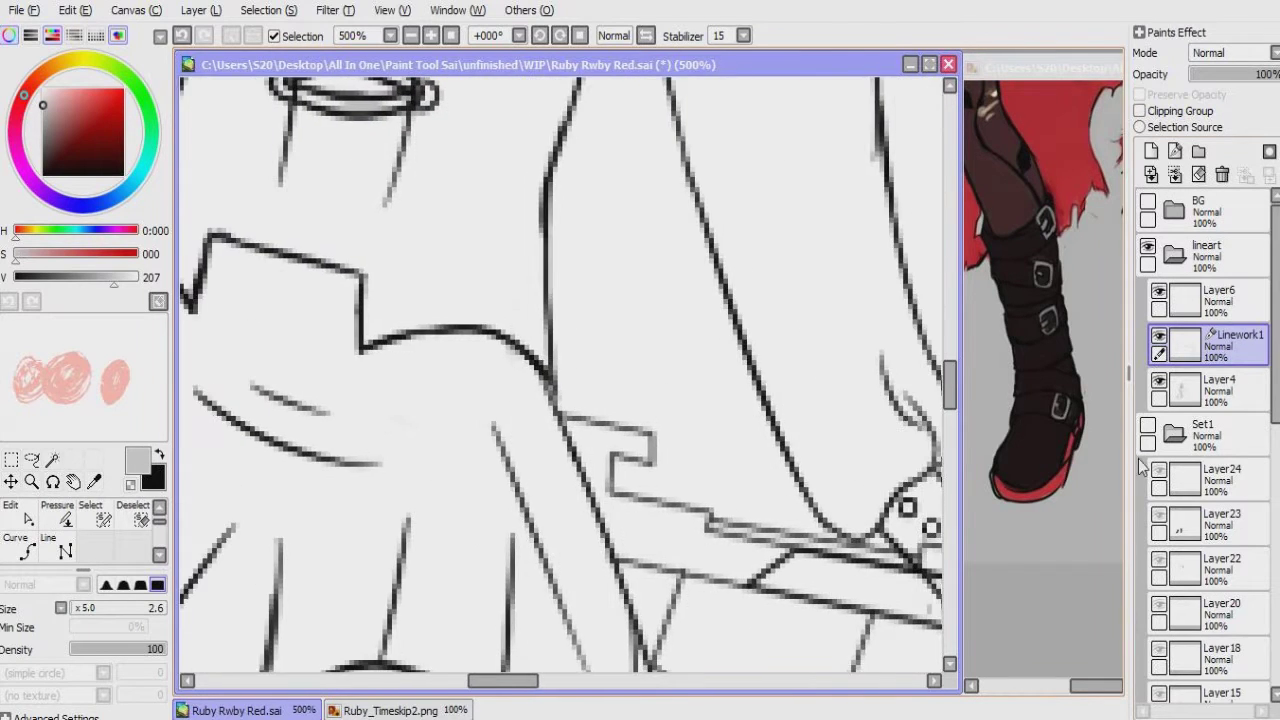
pyautogui.scroll(-7, 720, 367)
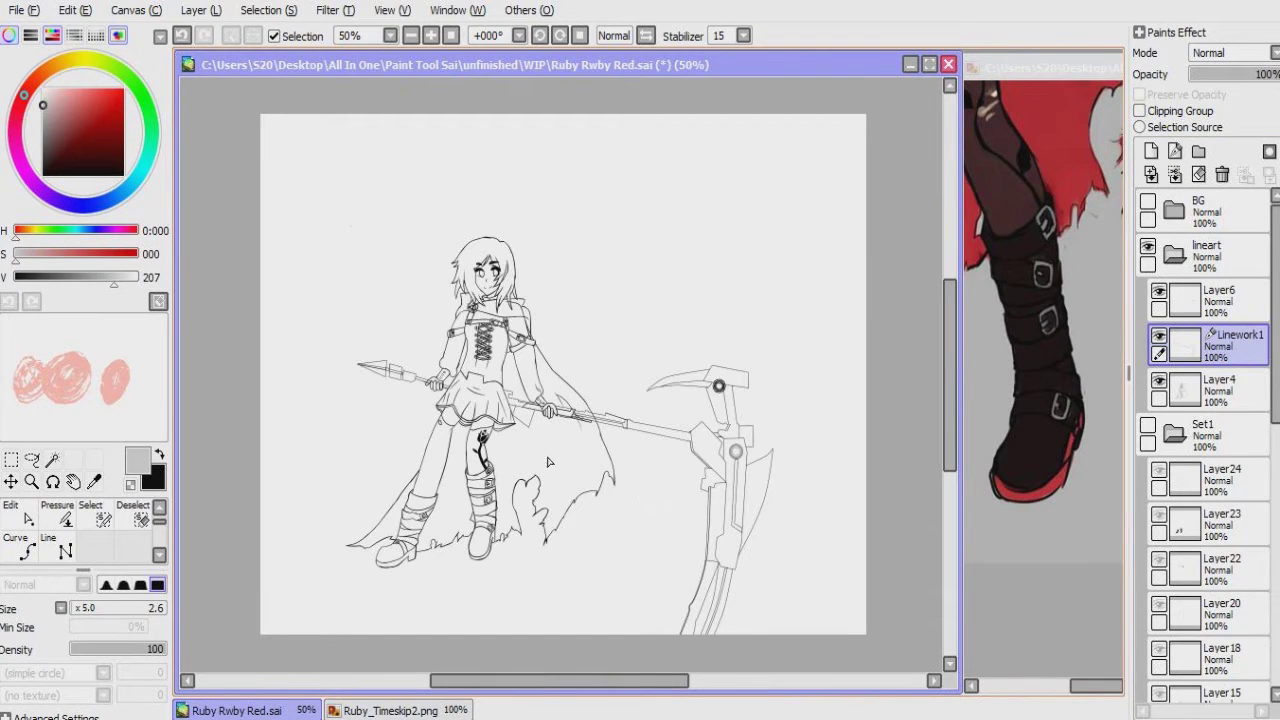
# Step: Open the maxresdefault (1) scythe reference image, place it beside the drawing and view the whole weapon
pyautogui.click(36, 18)
pyautogui.moveTo(60, 89)
pyautogui.click(435, 167)
pyautogui.moveTo(337, 64); pyautogui.dragTo(1116, 175)
pyautogui.scroll(-3, 1079, 306)
pyautogui.moveTo(1075, 320); pyautogui.dragTo(1014, 375)
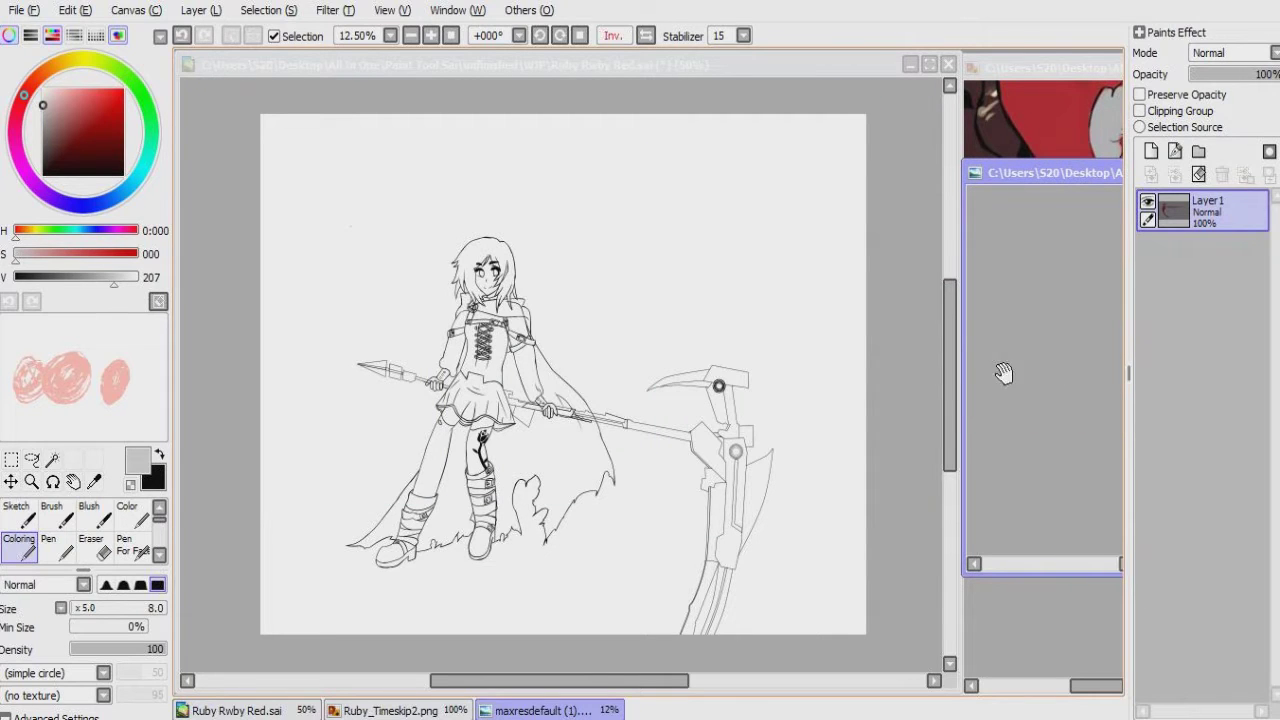
pyautogui.scroll(5, 1050, 435)
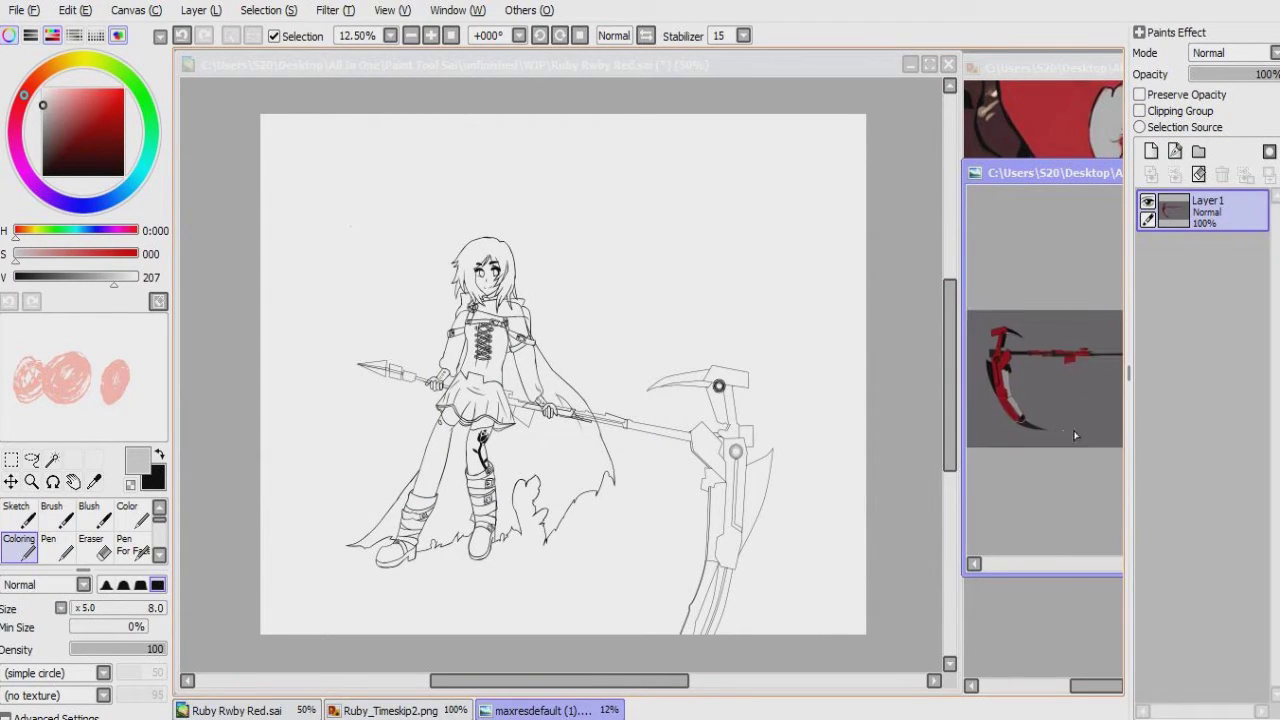
pyautogui.scroll(-3, 1068, 461)
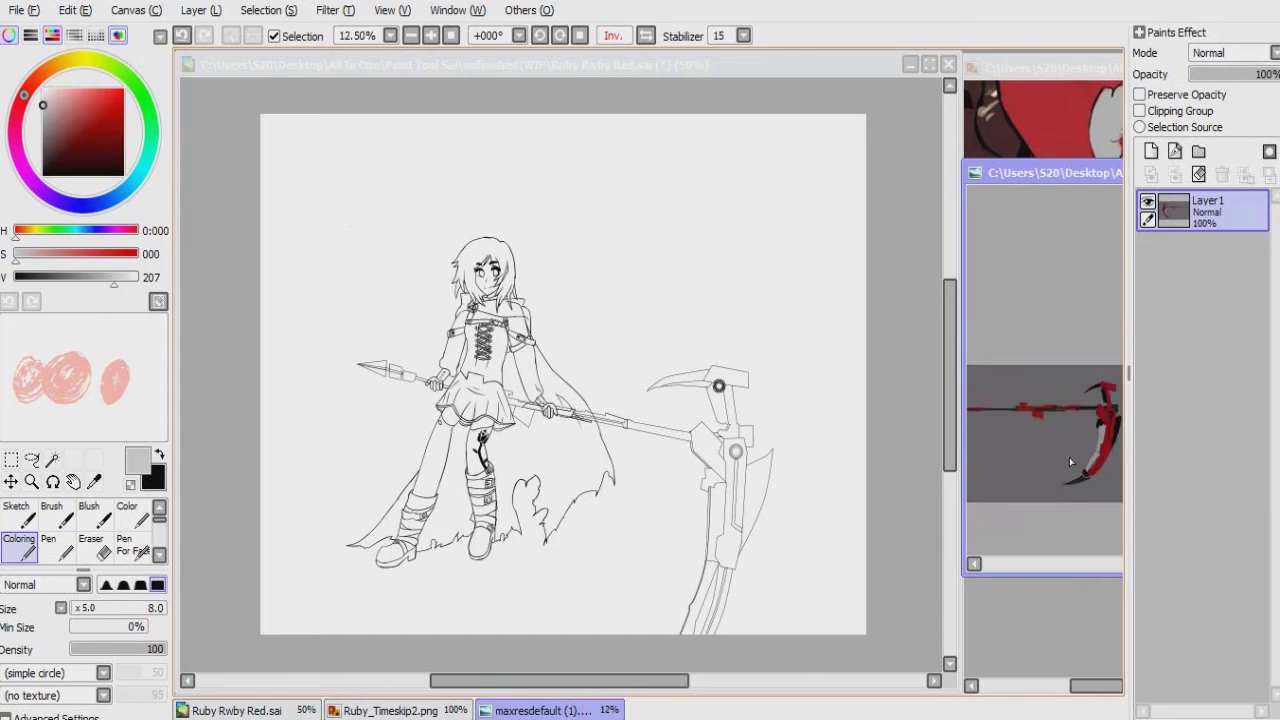
# Step: Return to the drawing, merge Linework1 into Layer4 and darken the weapon's lines between the skirt and the gloved hand
pyautogui.hotkey('ctrl', 'Tab')
pyautogui.scroll(8, 630, 413)
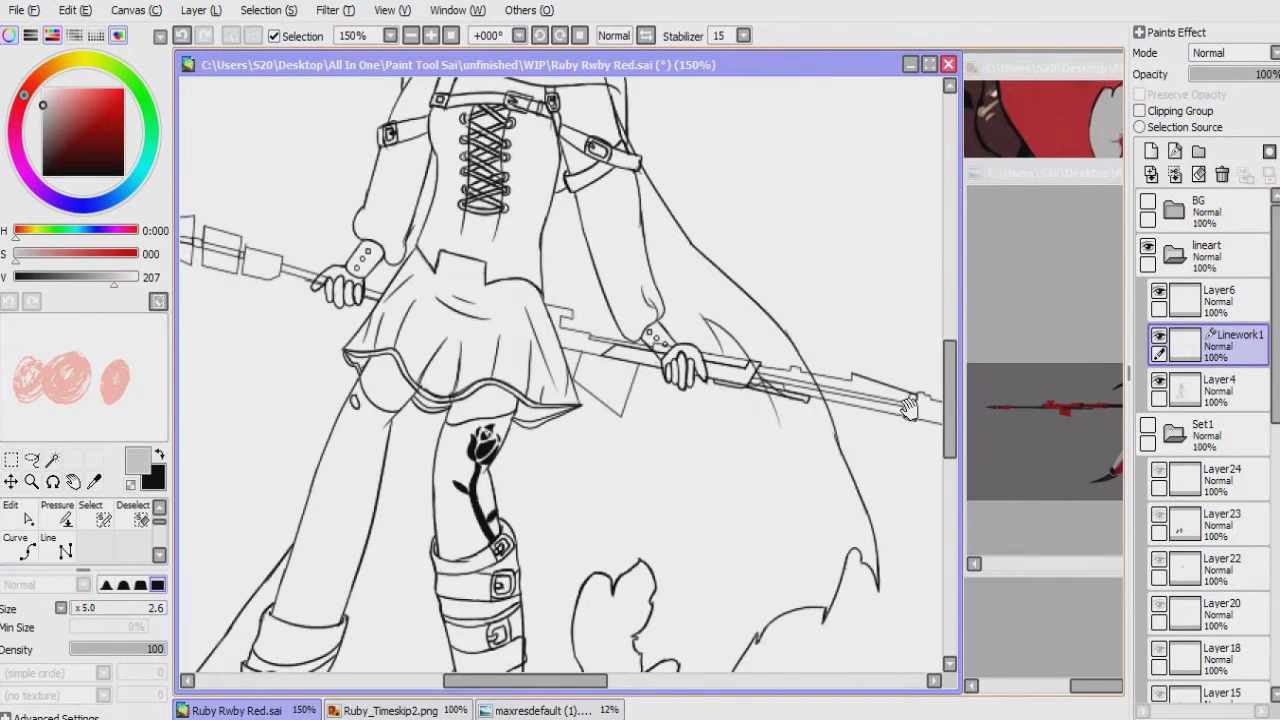
pyautogui.press('x')
pyautogui.scroll(3, 617, 430)
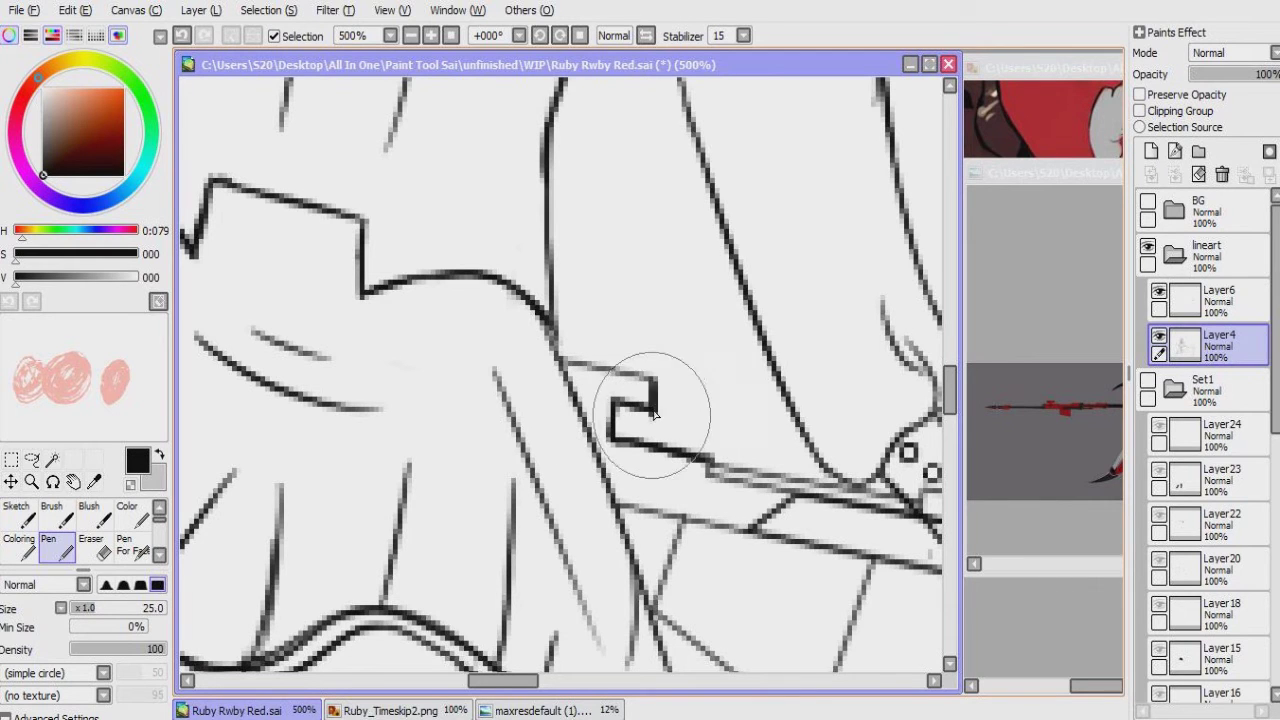
pyautogui.moveTo(652, 393); pyautogui.dragTo(453, 381)
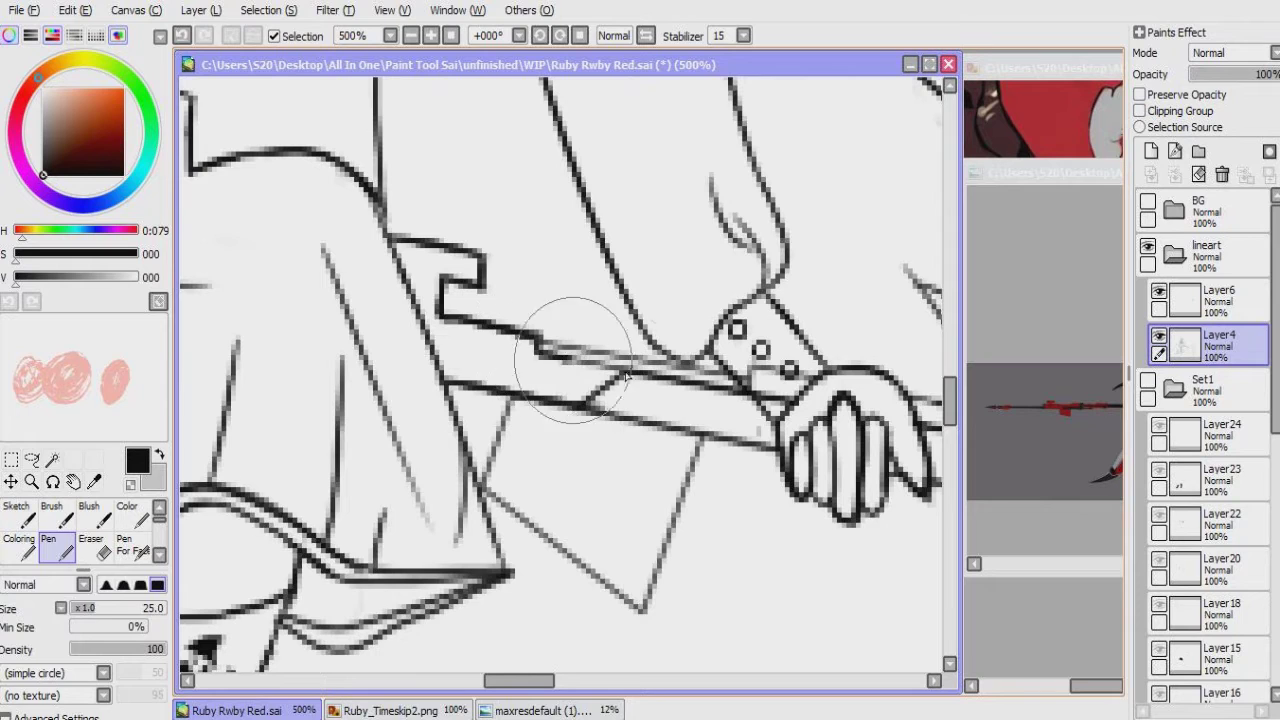
pyautogui.moveTo(542, 338); pyautogui.dragTo(462, 358)
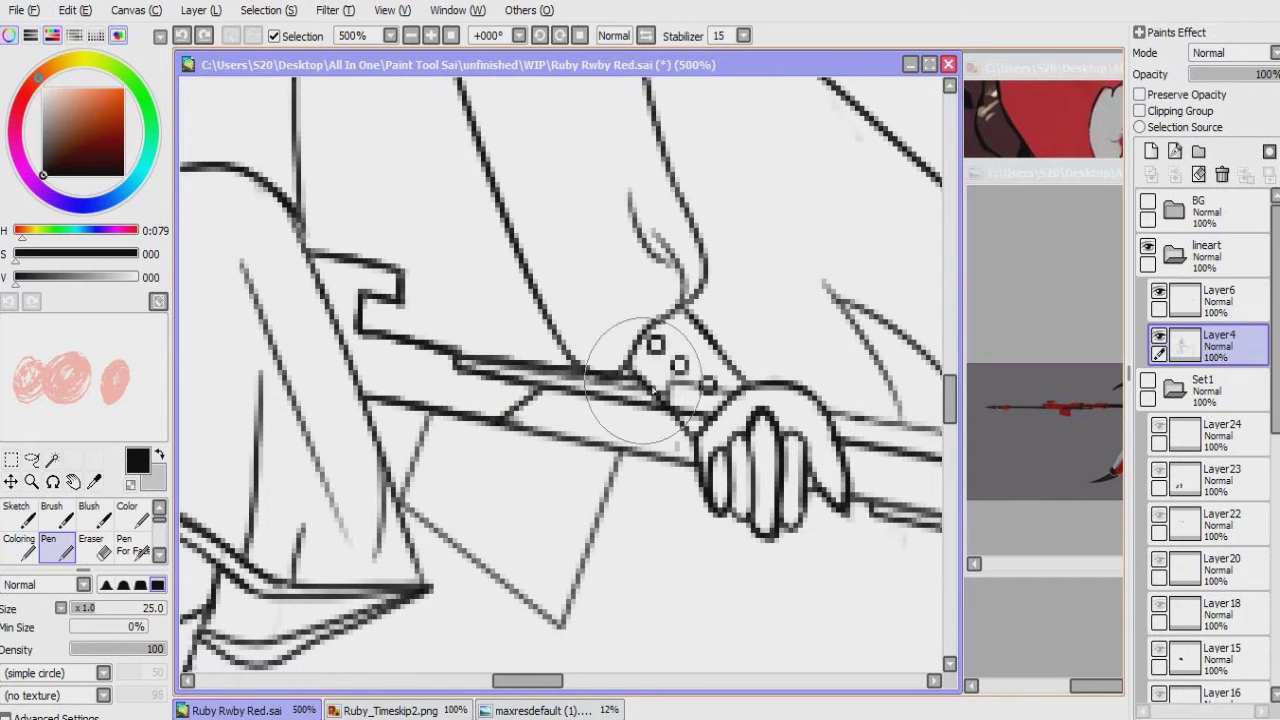
pyautogui.moveTo(457, 360)
pyautogui.mouseDown()
pyautogui.moveTo(367, 335)
pyautogui.moveTo(449, 346)
pyautogui.mouseUp()
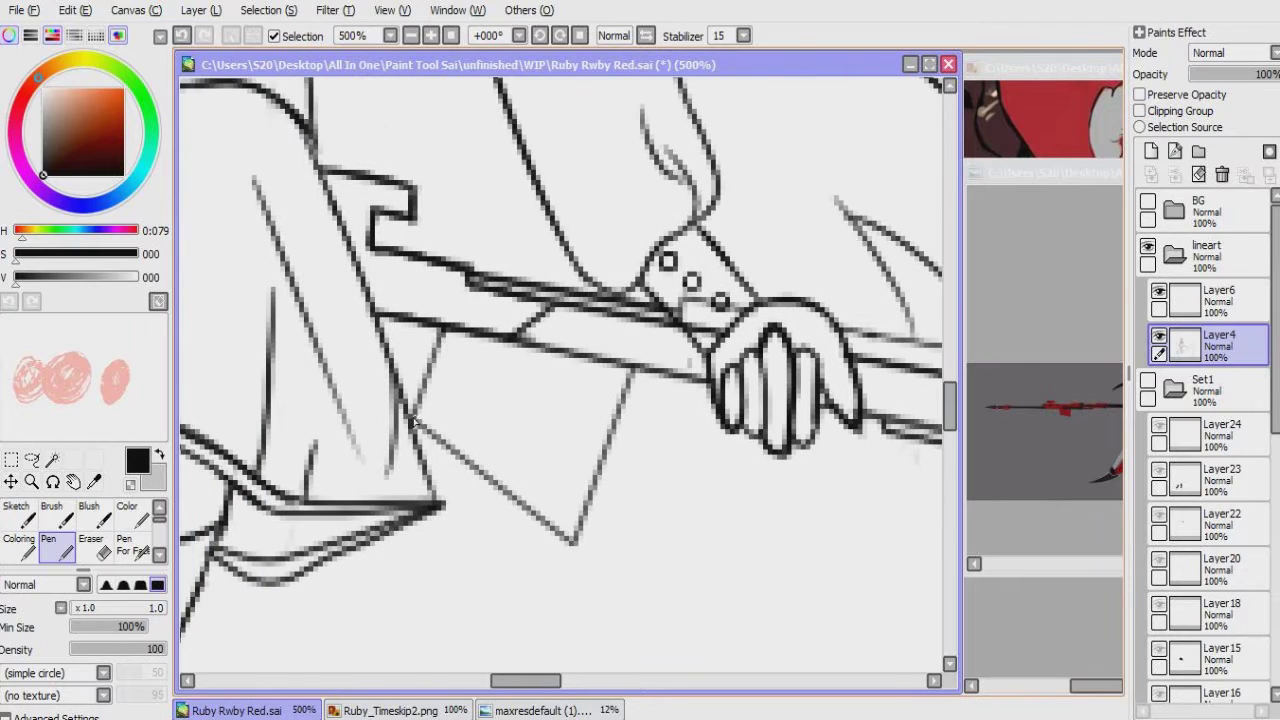
# Step: Darken the outline of the angular magazine below the weapon's shaft with a size 1.0 Pen
pyautogui.moveTo(412, 422); pyautogui.dragTo(332, 319)
pyautogui.moveTo(549, 284)
pyautogui.mouseDown()
pyautogui.moveTo(531, 349)
pyautogui.moveTo(530, 304)
pyautogui.moveTo(449, 251)
pyautogui.moveTo(484, 360)
pyautogui.mouseUp()
pyautogui.press('w')
pyautogui.click(530, 304)
pyautogui.press('e')
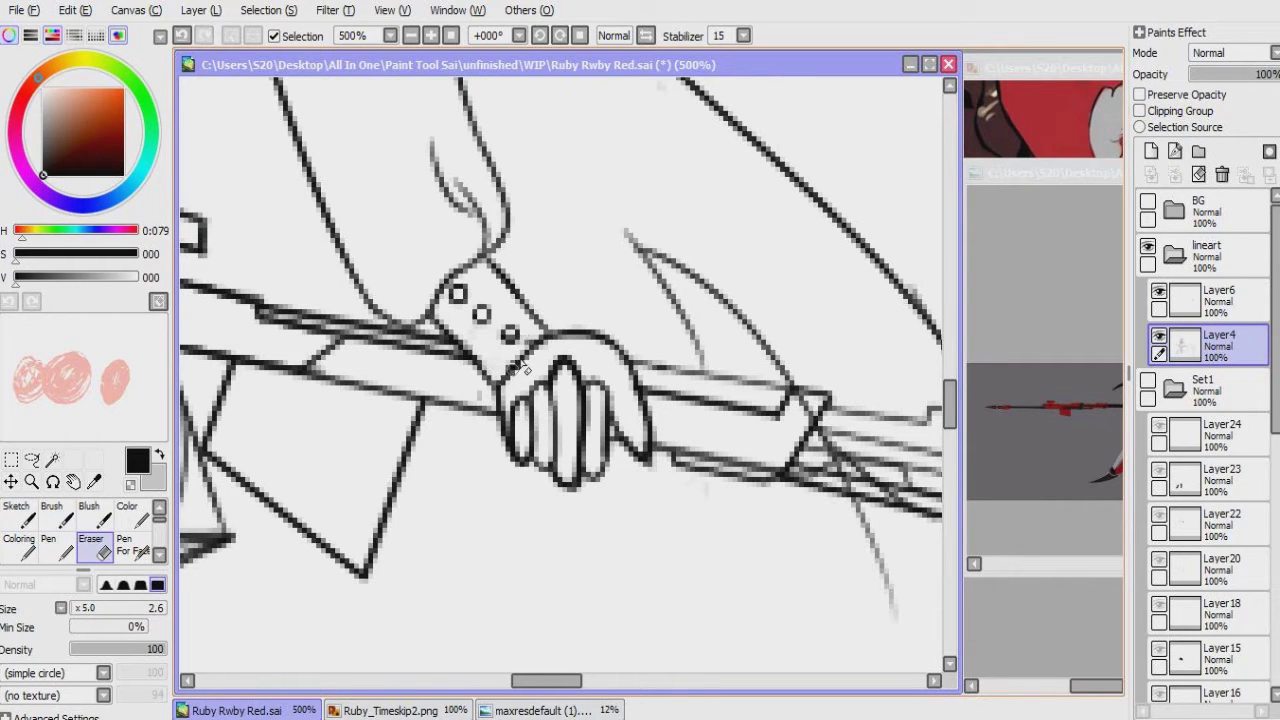
# Step: Erase the weapon lines crossing the glove cuff and darken the shaft's edges just beyond the hand
pyautogui.moveTo(521, 352); pyautogui.dragTo(340, 300)
pyautogui.press('w')
pyautogui.click(528, 403)
pyautogui.press('n')
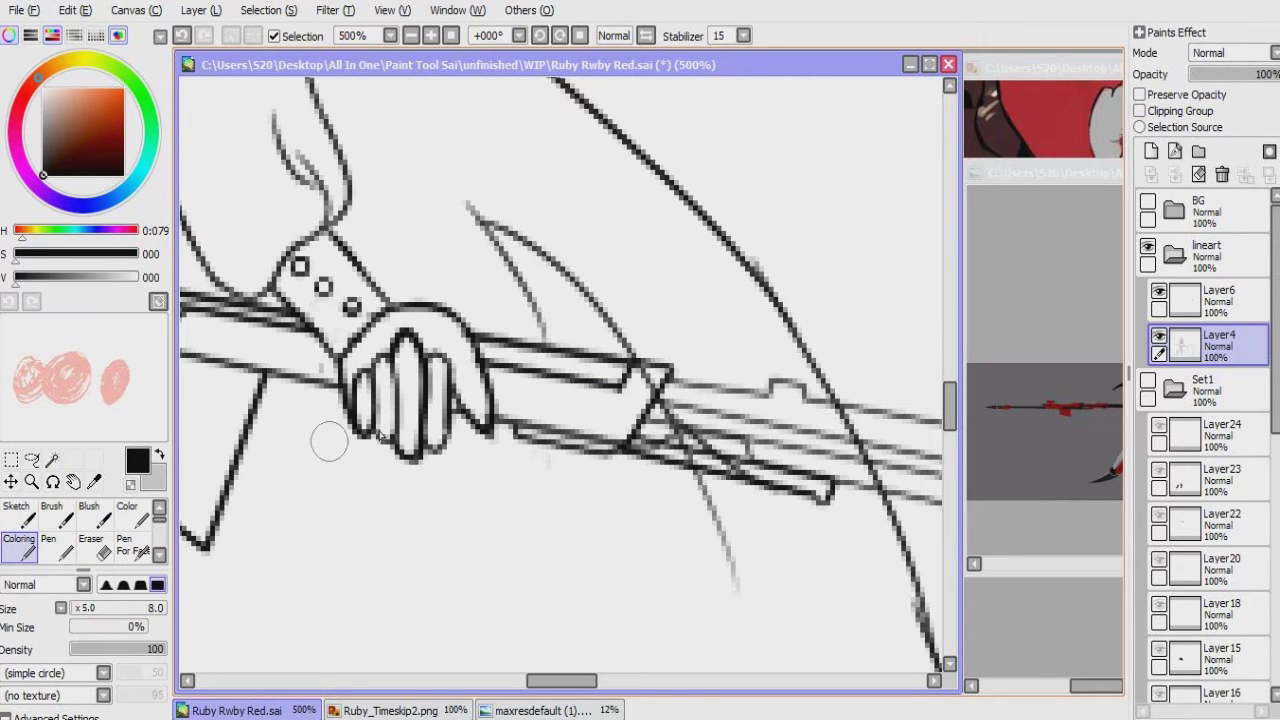
# Step: Clear the selection and darken the weapon's remaining lines up to the tip of the scythe's curved upper blade
pyautogui.moveTo(137, 628); pyautogui.dragTo(160, 628)
pyautogui.press('w')
pyautogui.click(545, 409)
pyautogui.hotkey('ctrl', 'd')
pyautogui.press('n')
pyautogui.scroll(2, 560, 380)
pyautogui.moveTo(700, 330); pyautogui.dragTo(659, 335)
pyautogui.moveTo(407, 376)
pyautogui.mouseDown()
pyautogui.moveTo(405, 401)
pyautogui.moveTo(466, 371)
pyautogui.moveTo(510, 318)
pyautogui.mouseUp()
pyautogui.press('e')
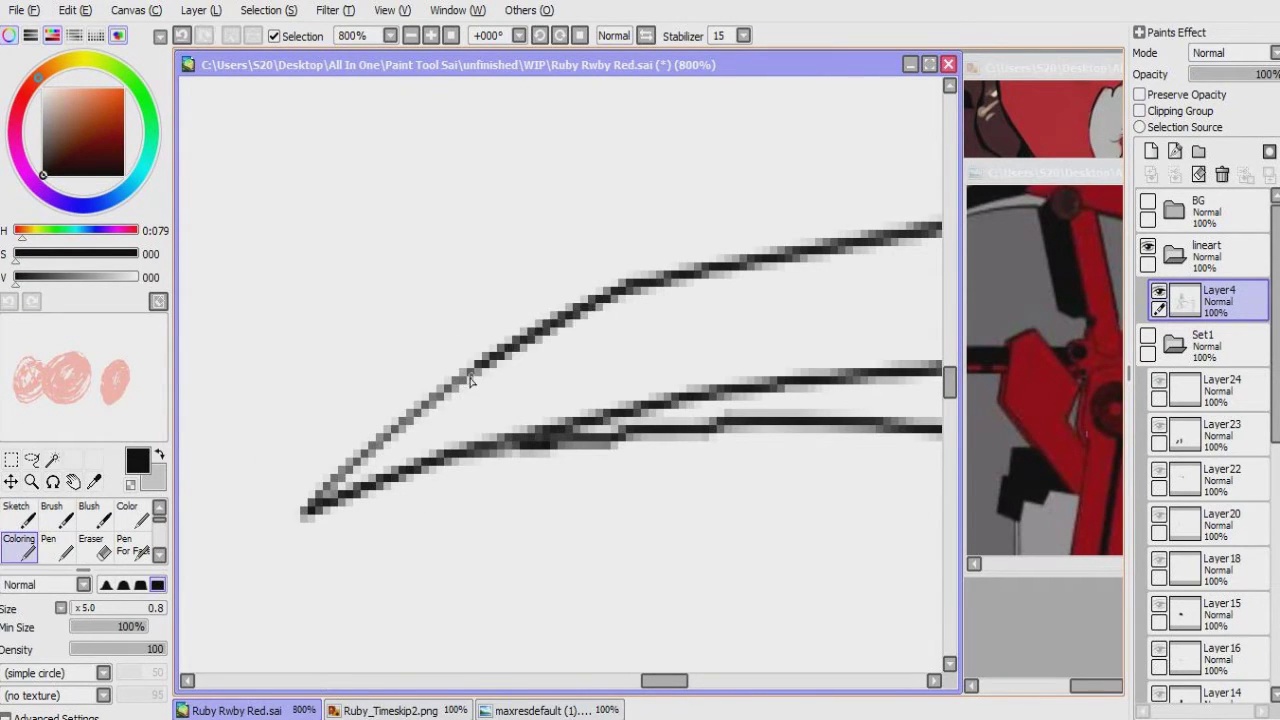
# Step: Darken the edges of the scythe's pointed rear blade with the Coloring brush at size 0.8
pyautogui.scroll(-10, 366, 329)
pyautogui.hscroll(10, 451, 306)
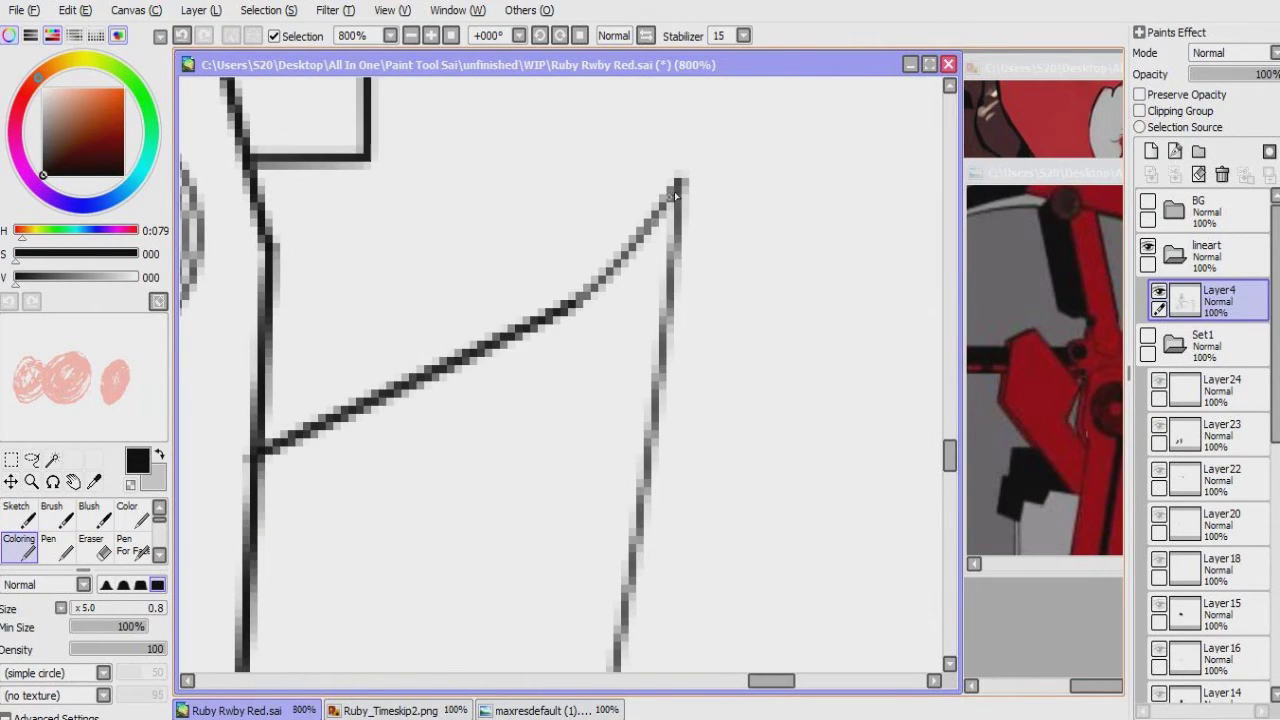
pyautogui.scroll(-5, 609, 266)
pyautogui.hscroll(3, 563, 466)
pyautogui.scroll(-3, 580, 332)
pyautogui.hscroll(-1, 577, 357)
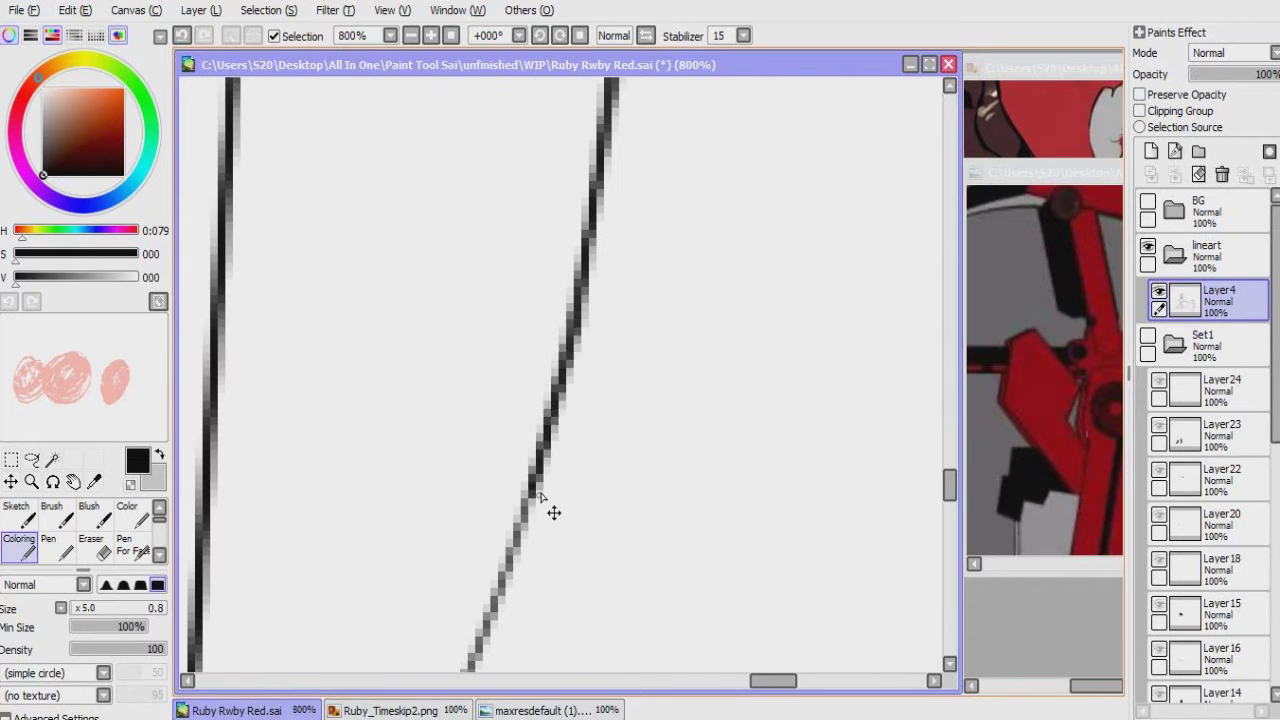
pyautogui.scroll(6, 531, 474)
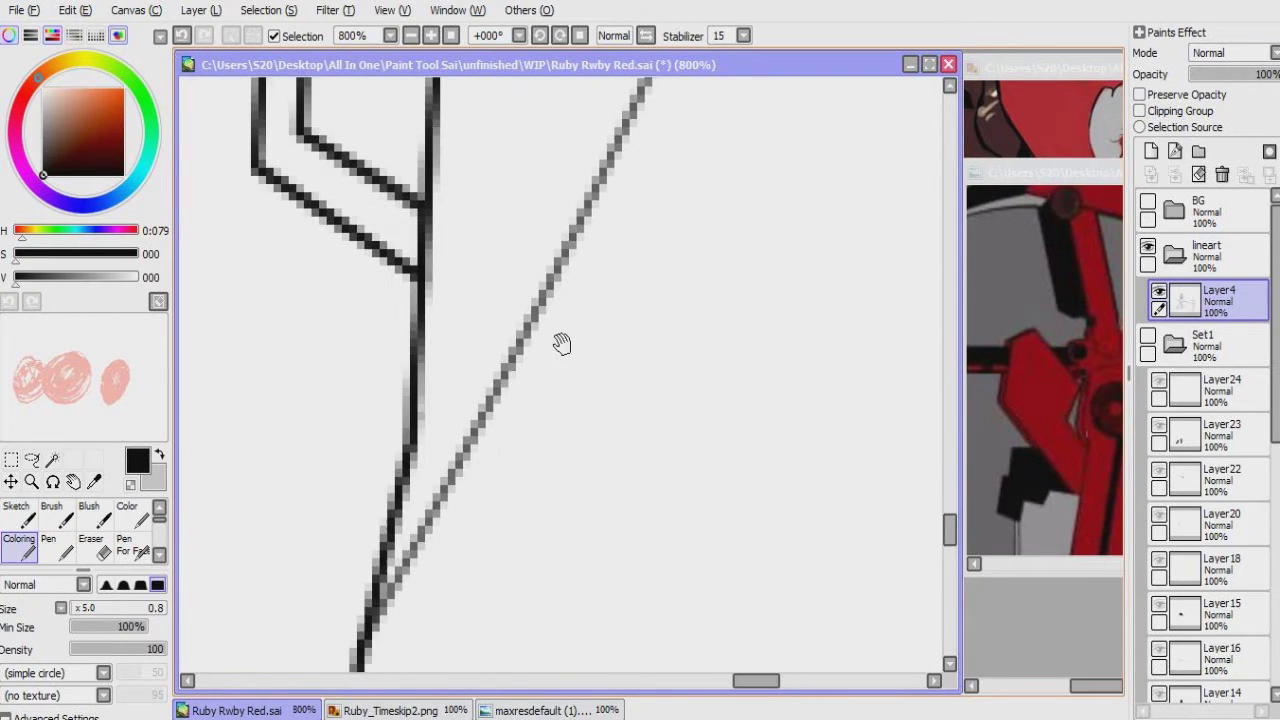
pyautogui.scroll(-2, 400, 386)
pyautogui.scroll(-2, 400, 386)
pyautogui.scroll(5, 470, 350)
# Step: Erase the shaft lines crossing the other hand's thumb and darken the shaft between that hand and the body
pyautogui.press('e')
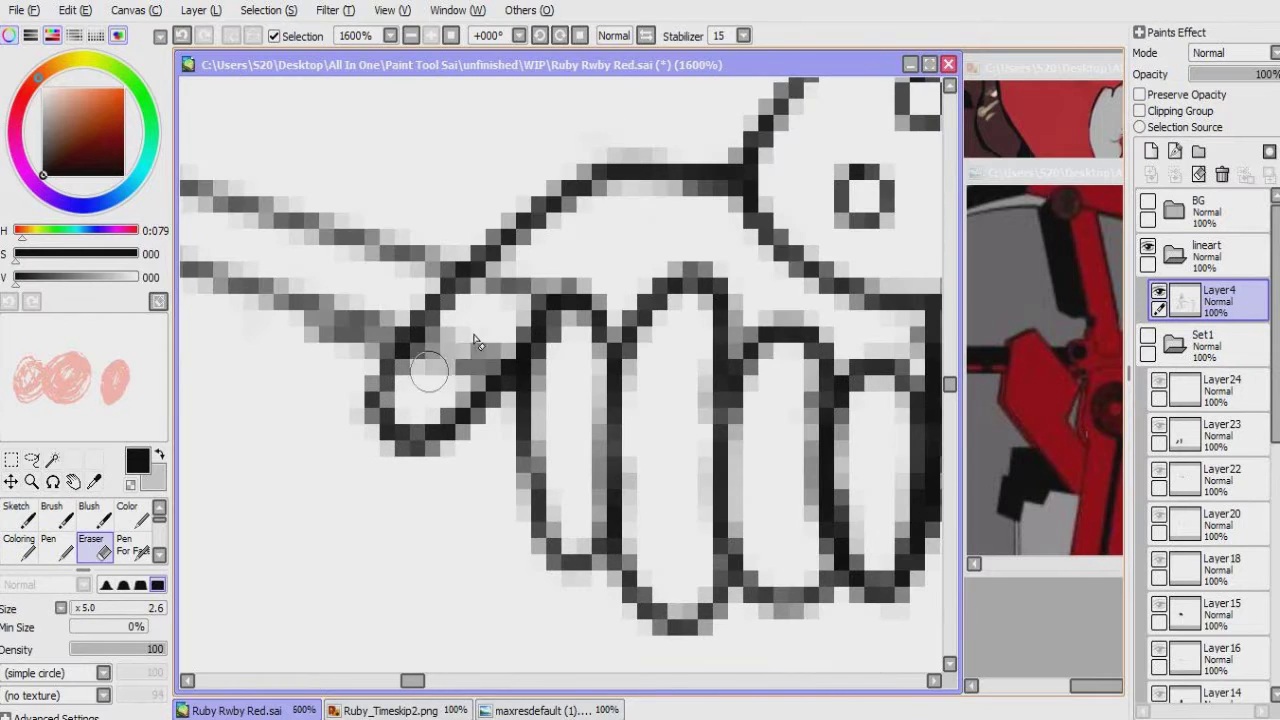
pyautogui.hscroll(3, 491, 386)
pyautogui.scroll(-1, 679, 476)
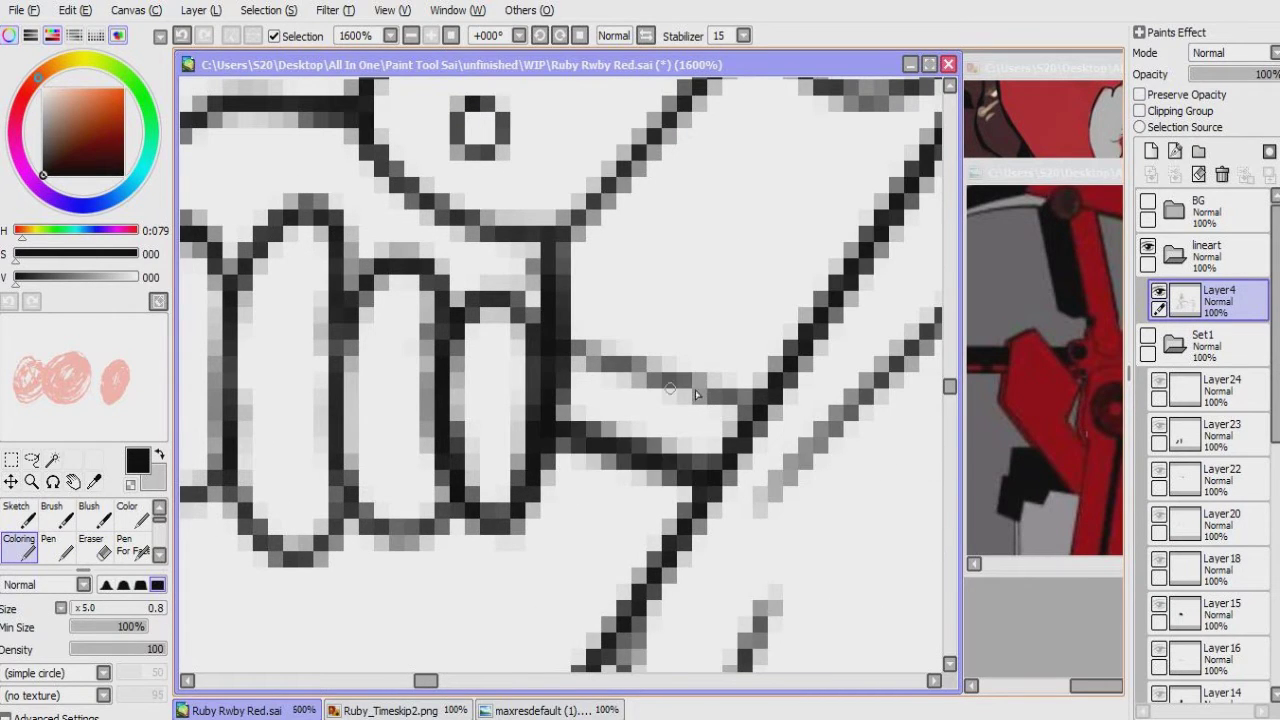
pyautogui.moveTo(540, 380)
pyautogui.mouseDown()
pyautogui.moveTo(415, 380)
pyautogui.moveTo(545, 400)
pyautogui.moveTo(543, 483)
pyautogui.moveTo(558, 527)
pyautogui.mouseUp()
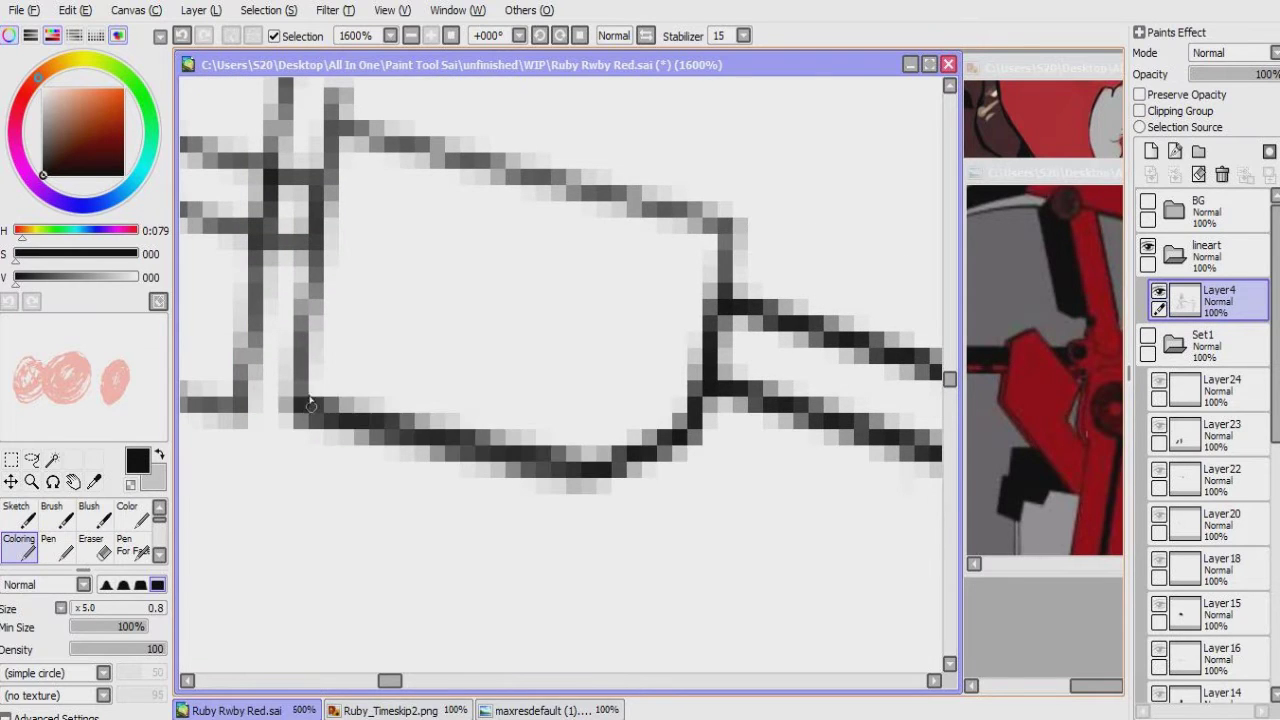
# Step: Darken the outlines of the block segments and connecting rods at the spear end, and check the whole line art
pyautogui.moveTo(357, 294); pyautogui.dragTo(243, 351)
pyautogui.moveTo(573, 484)
pyautogui.mouseDown()
pyautogui.moveTo(591, 486)
pyautogui.moveTo(580, 408)
pyautogui.mouseUp()
pyautogui.moveTo(580, 408); pyautogui.dragTo(514, 410)
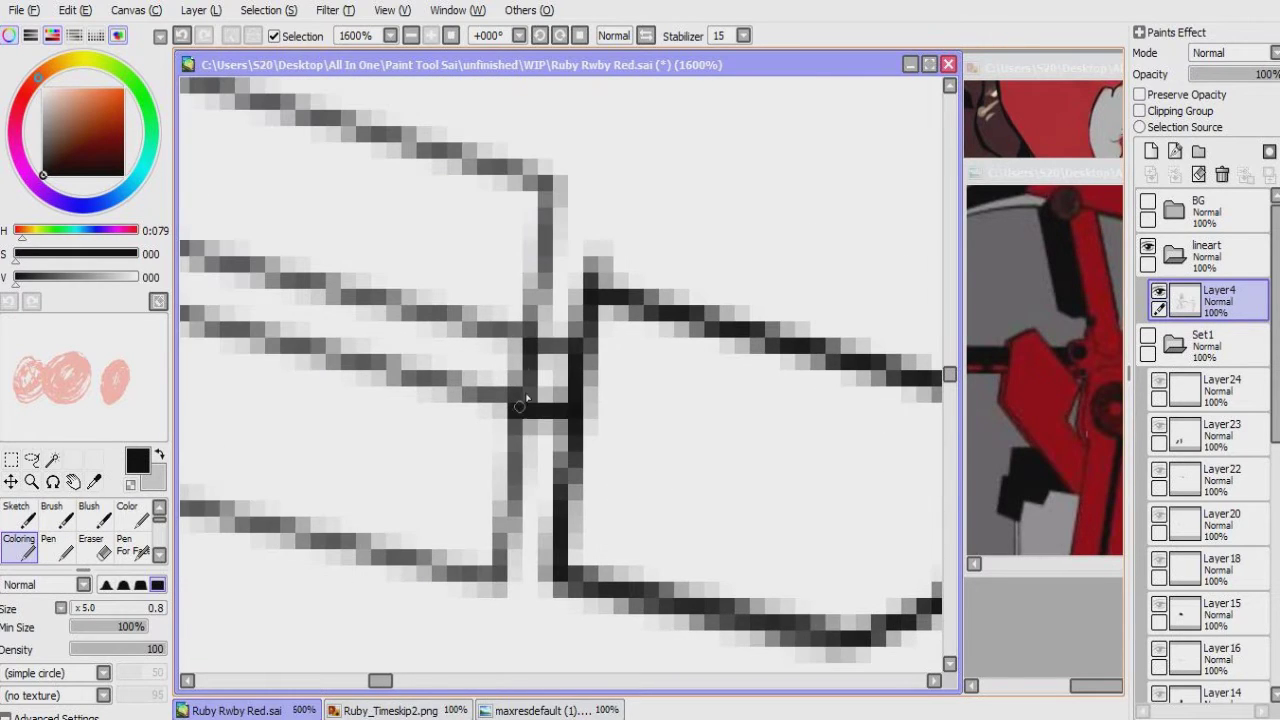
pyautogui.moveTo(542, 180)
pyautogui.mouseDown()
pyautogui.moveTo(559, 53)
pyautogui.moveTo(796, 96)
pyautogui.moveTo(808, 218)
pyautogui.mouseUp()
pyautogui.moveTo(400, 530)
pyautogui.mouseDown()
pyautogui.moveTo(415, 105)
pyautogui.moveTo(805, 212)
pyautogui.mouseUp()
pyautogui.moveTo(419, 280); pyautogui.dragTo(786, 368)
pyautogui.moveTo(397, 335)
pyautogui.mouseDown()
pyautogui.moveTo(423, 337)
pyautogui.moveTo(563, 434)
pyautogui.moveTo(272, 360)
pyautogui.moveTo(437, 400)
pyautogui.moveTo(686, 423)
pyautogui.moveTo(277, 334)
pyautogui.moveTo(525, 420)
pyautogui.mouseUp()
pyautogui.moveTo(640, 479)
pyautogui.mouseDown()
pyautogui.moveTo(686, 457)
pyautogui.moveTo(409, 271)
pyautogui.moveTo(650, 305)
pyautogui.moveTo(656, 257)
pyautogui.moveTo(349, 363)
pyautogui.moveTo(509, 346)
pyautogui.moveTo(457, 394)
pyautogui.mouseUp()
pyautogui.scroll(-10, 558, 458)
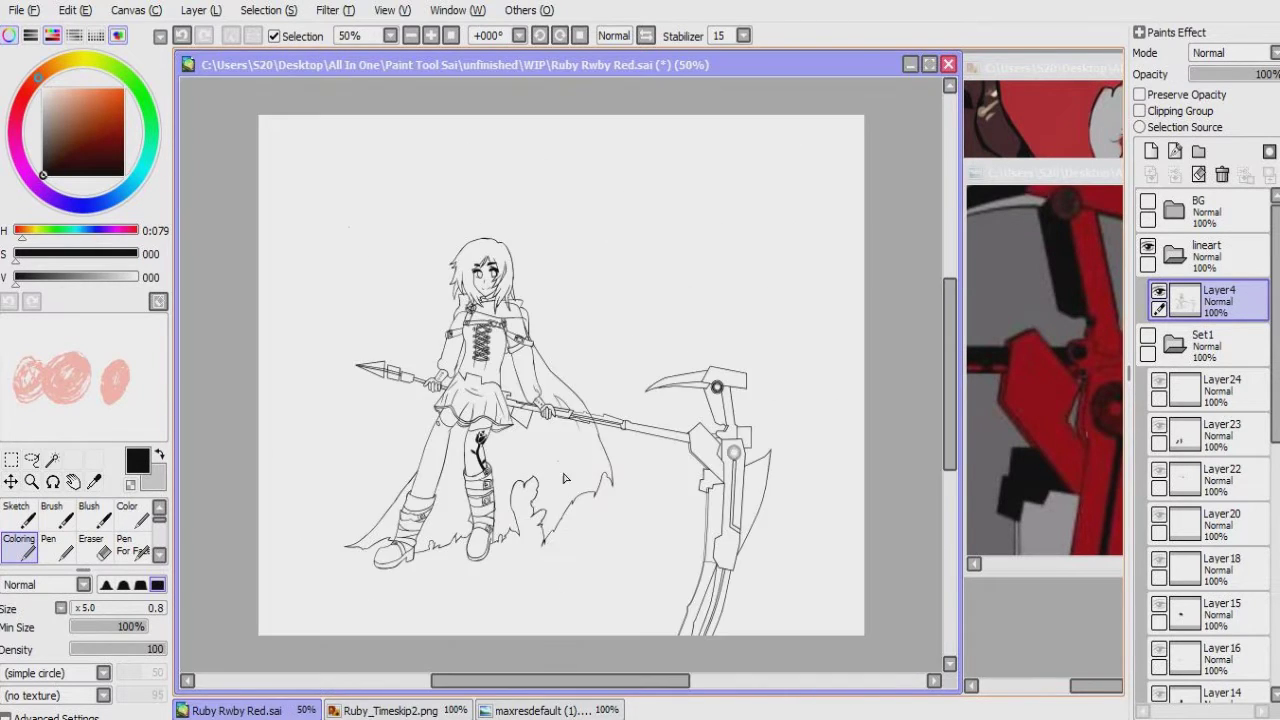
pyautogui.scroll(8, 597, 459)
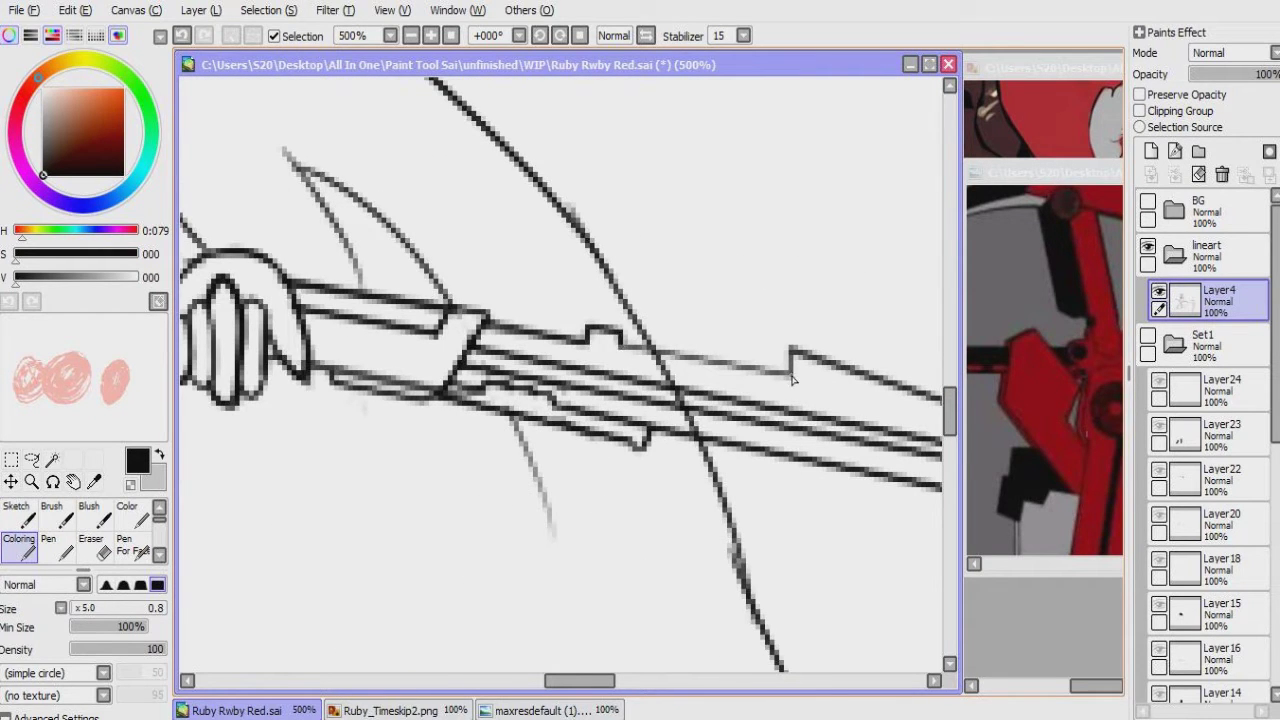
# Step: Erase the cape outline where it crosses the weapon's shaft, and check the surrounding shaft line art for gaps
pyautogui.scroll(3, 697, 400)
pyautogui.press('w')
pyautogui.press('e')
pyautogui.scroll(3, 525, 380)
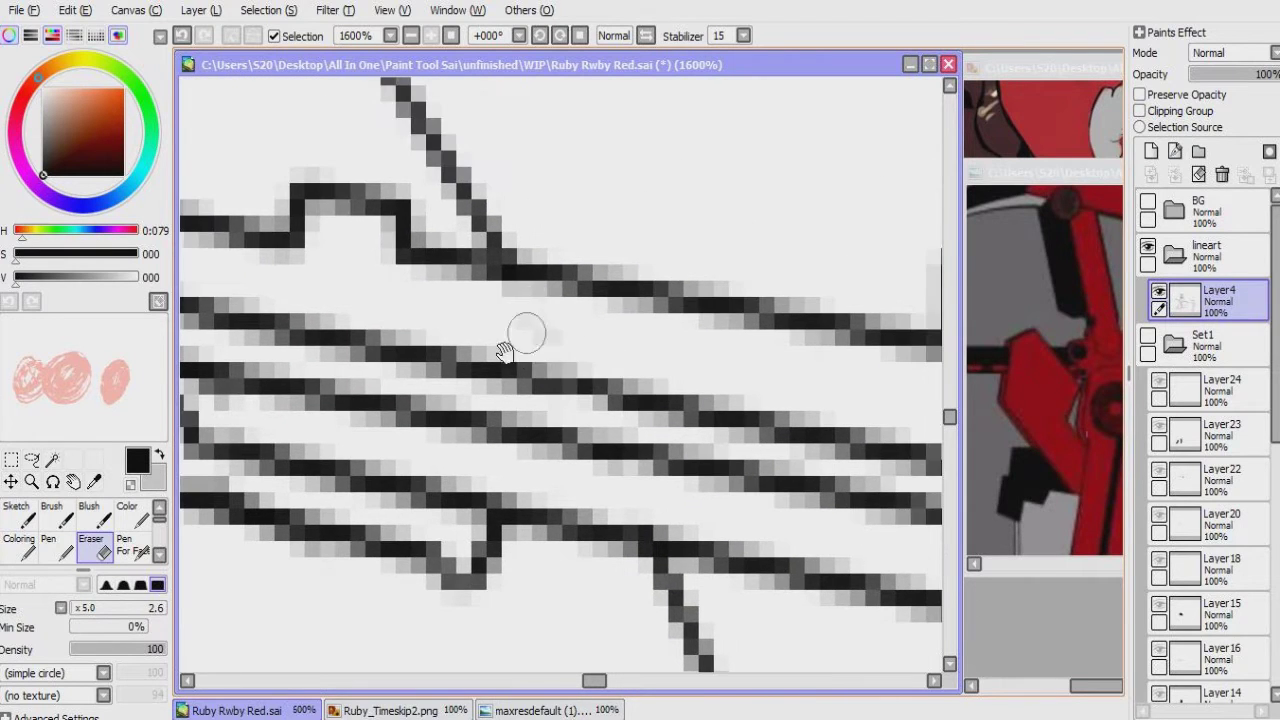
pyautogui.scroll(-3, 503, 350)
pyautogui.press('w')
pyautogui.click(560, 350)
pyautogui.hotkey('ctrl', 'd')
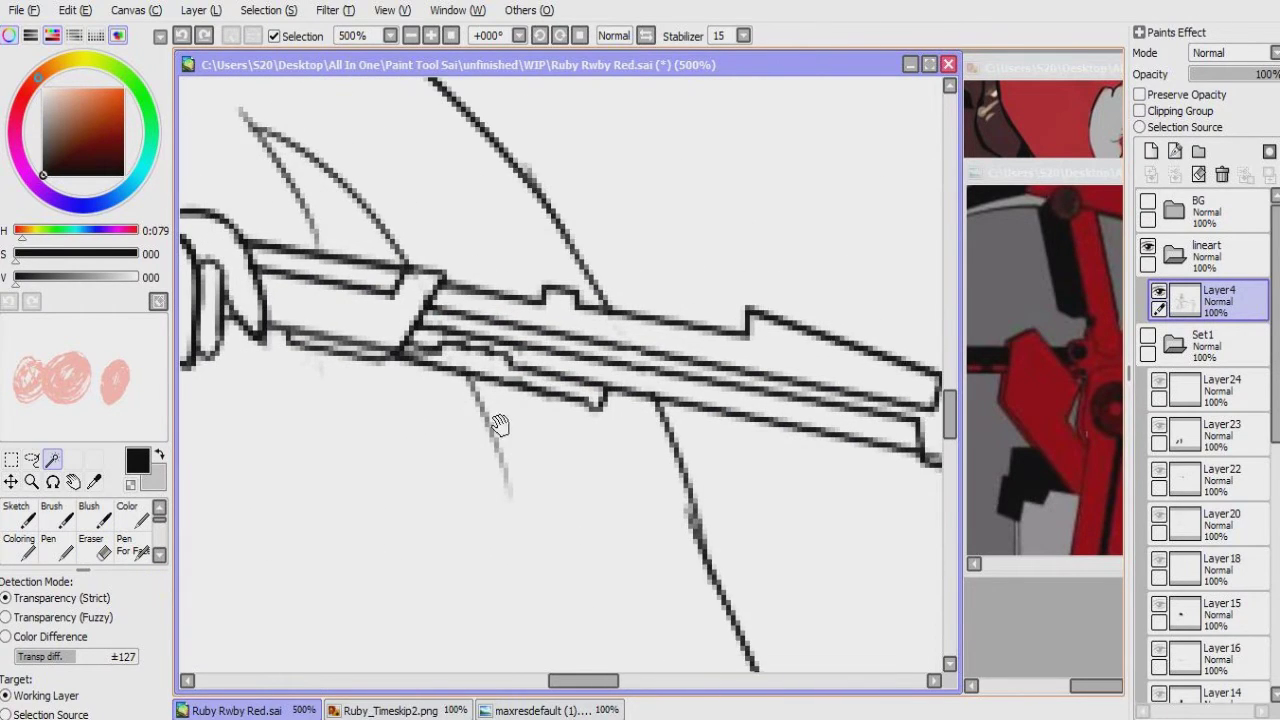
pyautogui.scroll(5, 487, 395)
pyautogui.press('b')
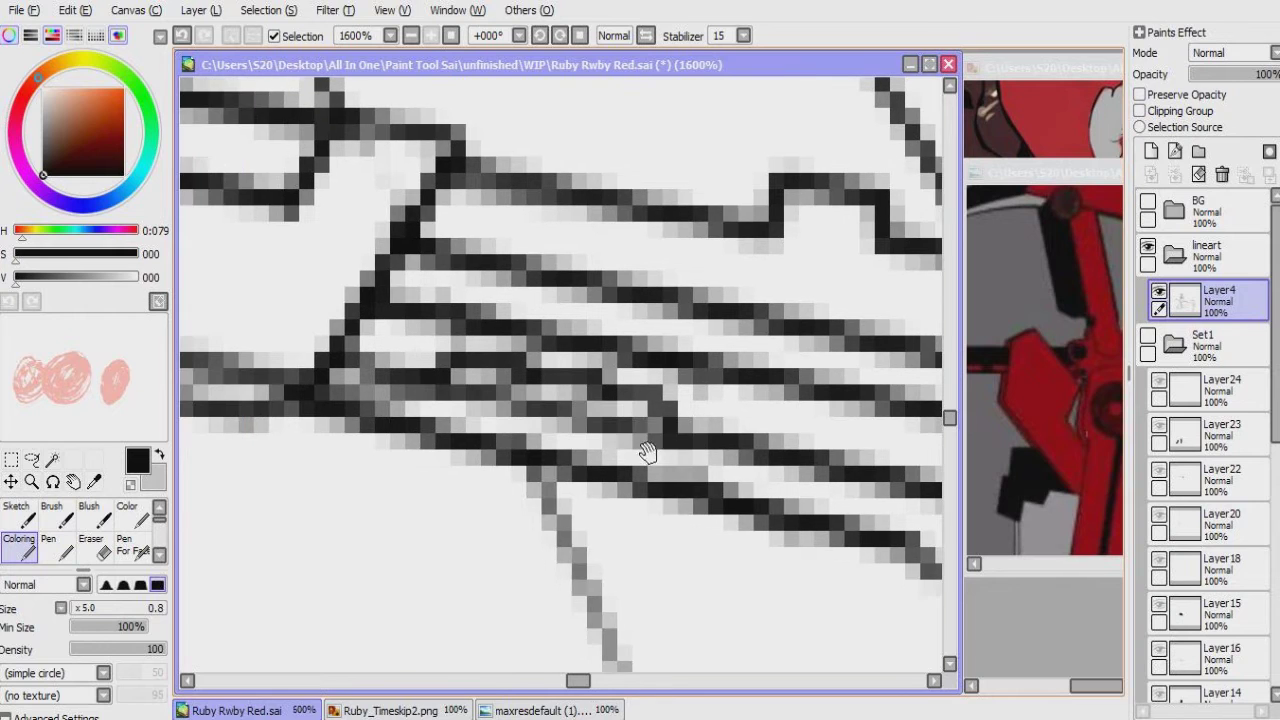
pyautogui.moveTo(647, 452); pyautogui.dragTo(542, 450)
pyautogui.scroll(-3, 1044, 348)
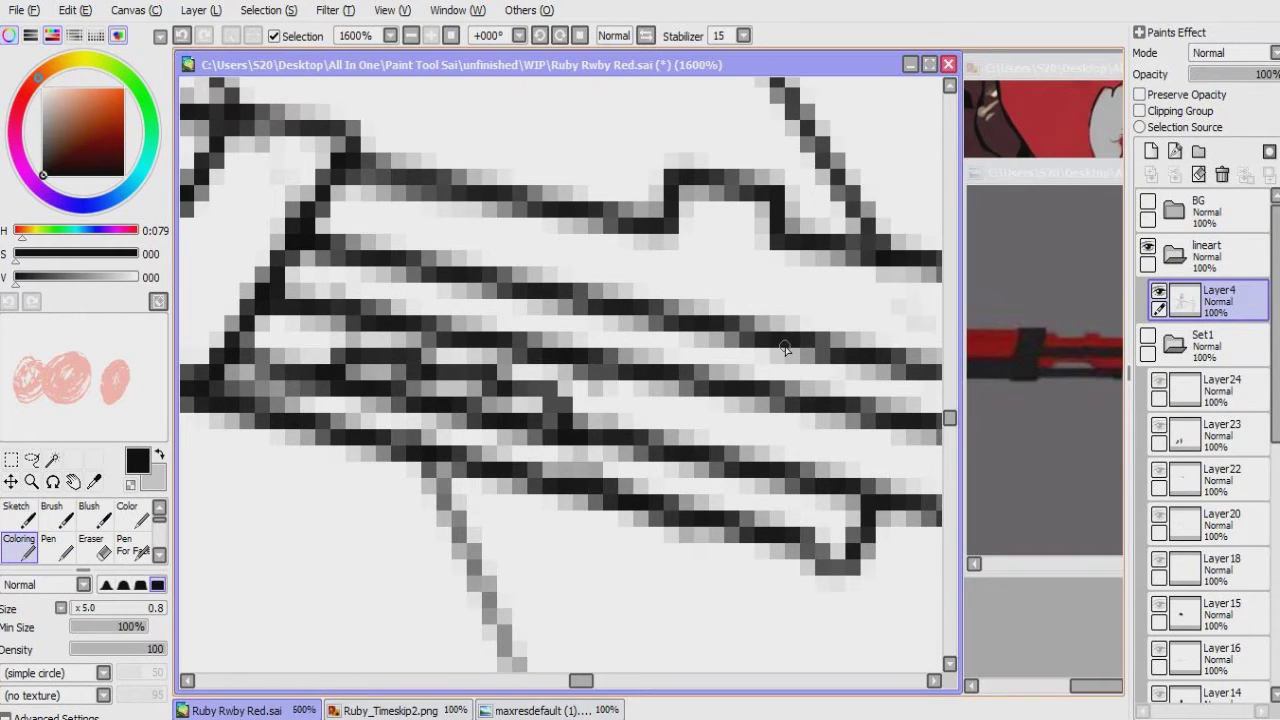
pyautogui.scroll(-10, 566, 405)
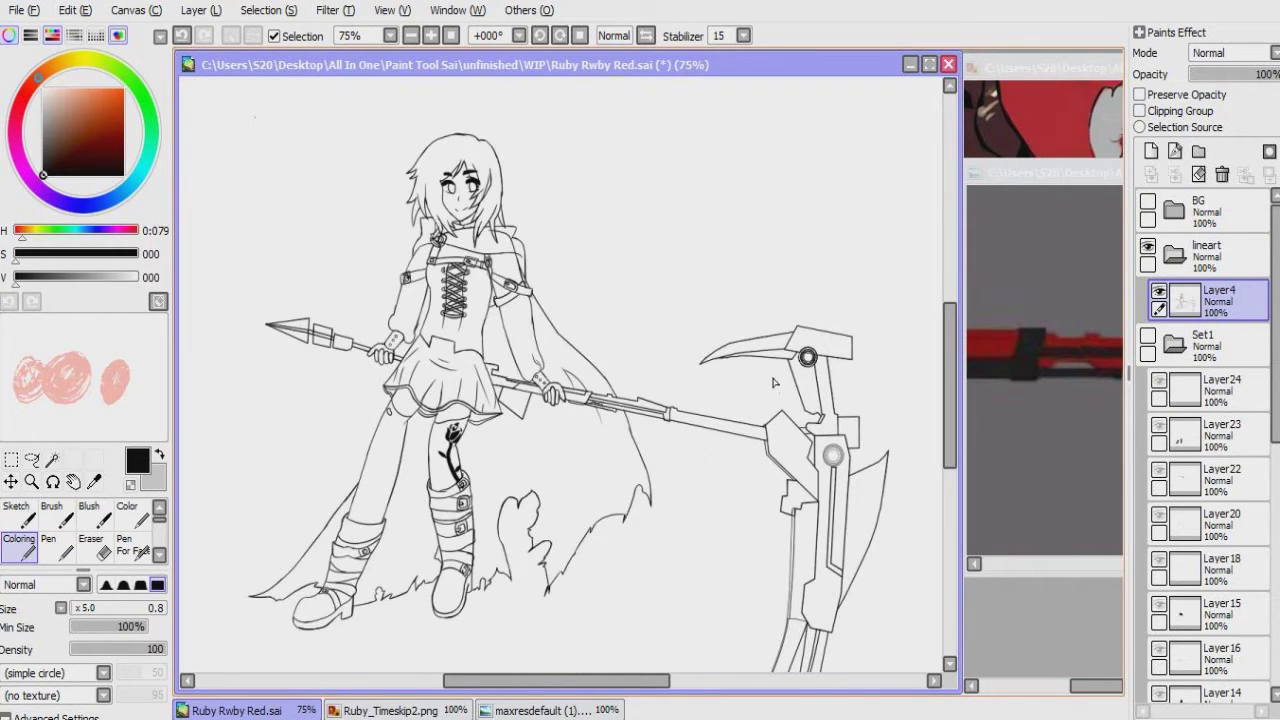
# Step: Shorten the drawing's window, place the scythe reference image beneath it, and widen both to fill the workspace
pyautogui.moveTo(737, 691); pyautogui.dragTo(737, 515)
pyautogui.moveTo(1004, 172); pyautogui.dragTo(334, 528)
pyautogui.moveTo(295, 628); pyautogui.dragTo(177, 628)
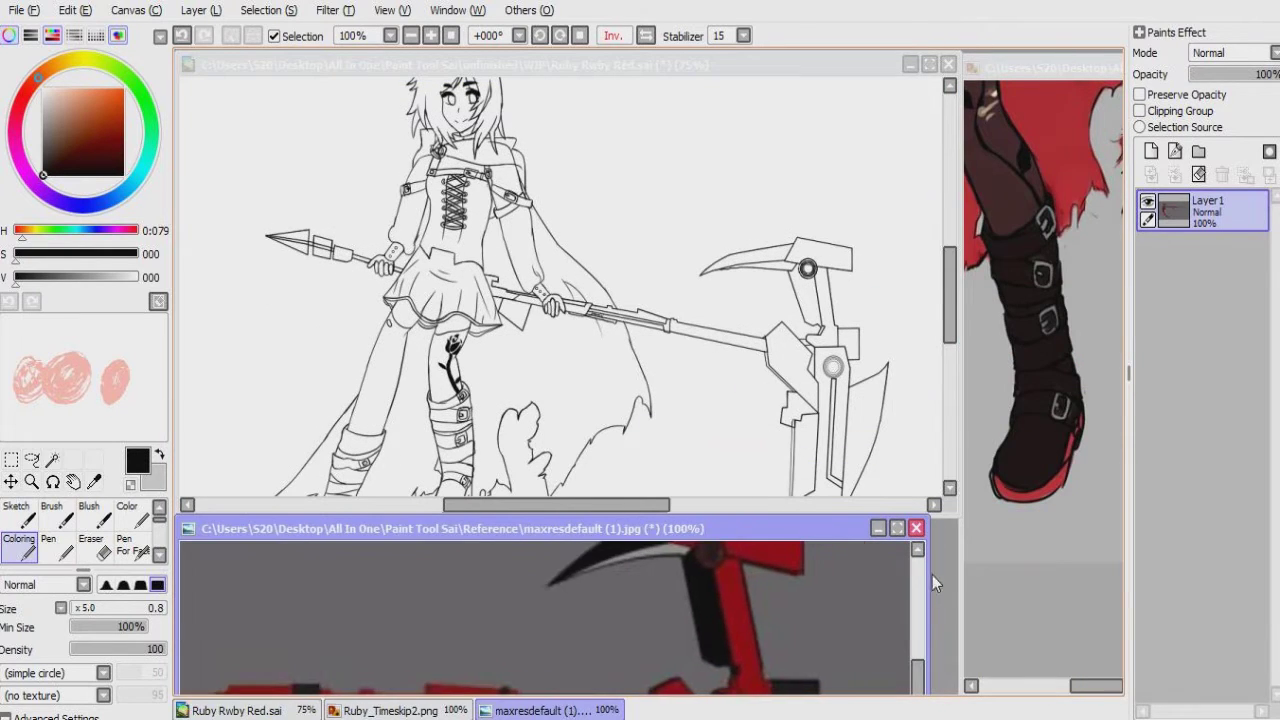
pyautogui.moveTo(919, 580); pyautogui.dragTo(1120, 690)
pyautogui.moveTo(956, 511); pyautogui.dragTo(1120, 511)
pyautogui.click(727, 560)
pyautogui.scroll(-1, 760, 614)
pyautogui.click(665, 478)
pyautogui.scroll(1, 510, 410)
pyautogui.scroll(5, 510, 411)
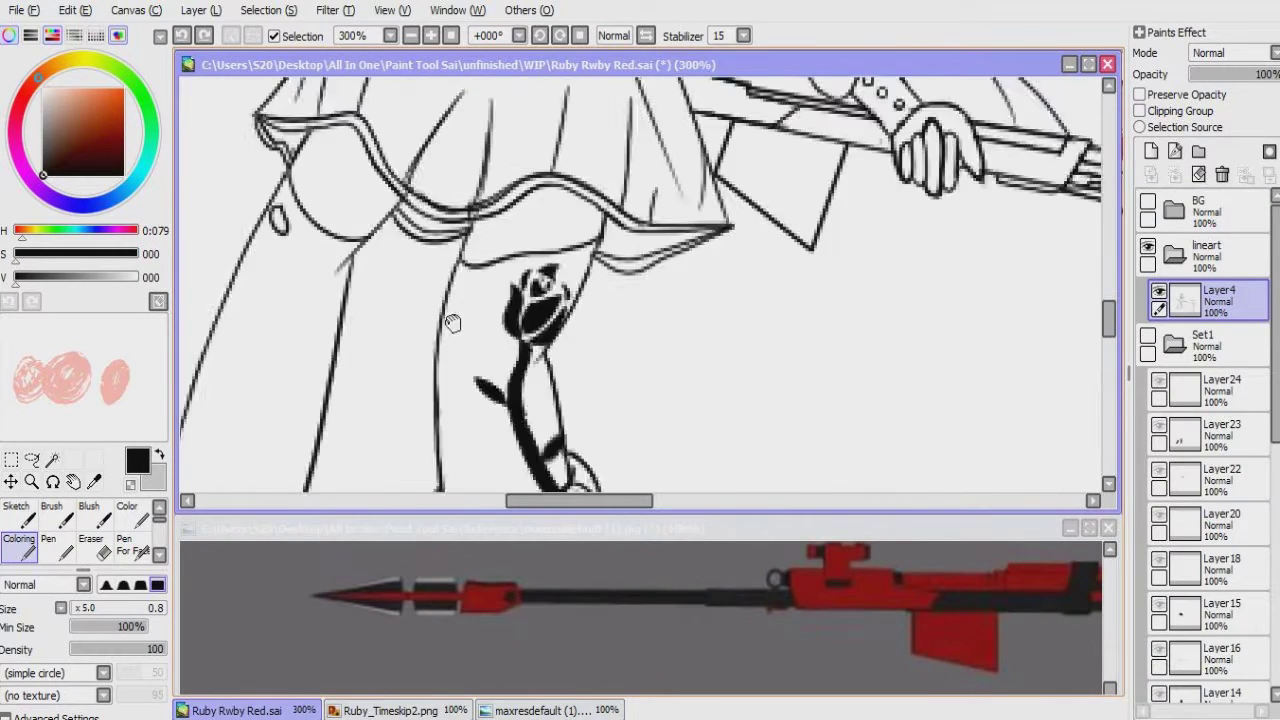
# Step: Collapse the folder holding the character's colour layers and rename it "ruby color"
pyautogui.click(1174, 344)
pyautogui.doubleClick(1205, 337)
pyautogui.write('body')
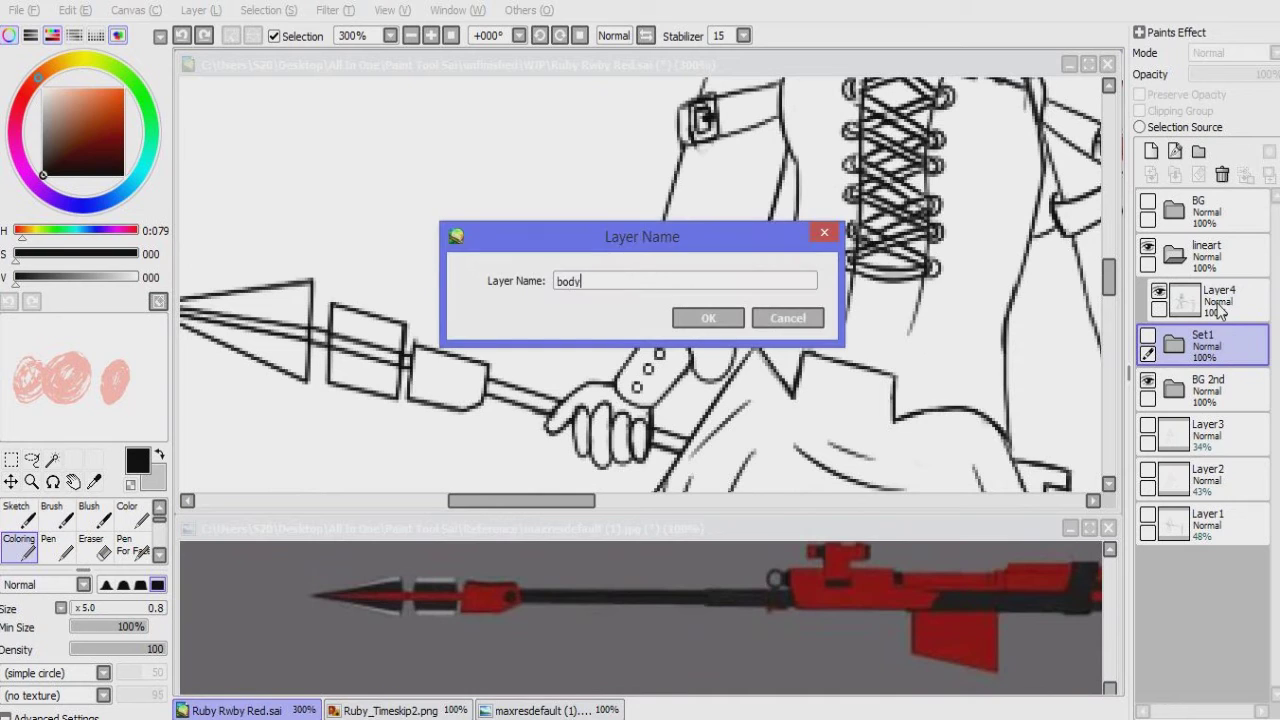
pyautogui.write('color')
pyautogui.press('Return')
# Step: Create a new layer folder named "cresent rose" and add an empty layer inside it
pyautogui.click(1199, 151)
pyautogui.doubleClick(1205, 337)
pyautogui.write('cre')
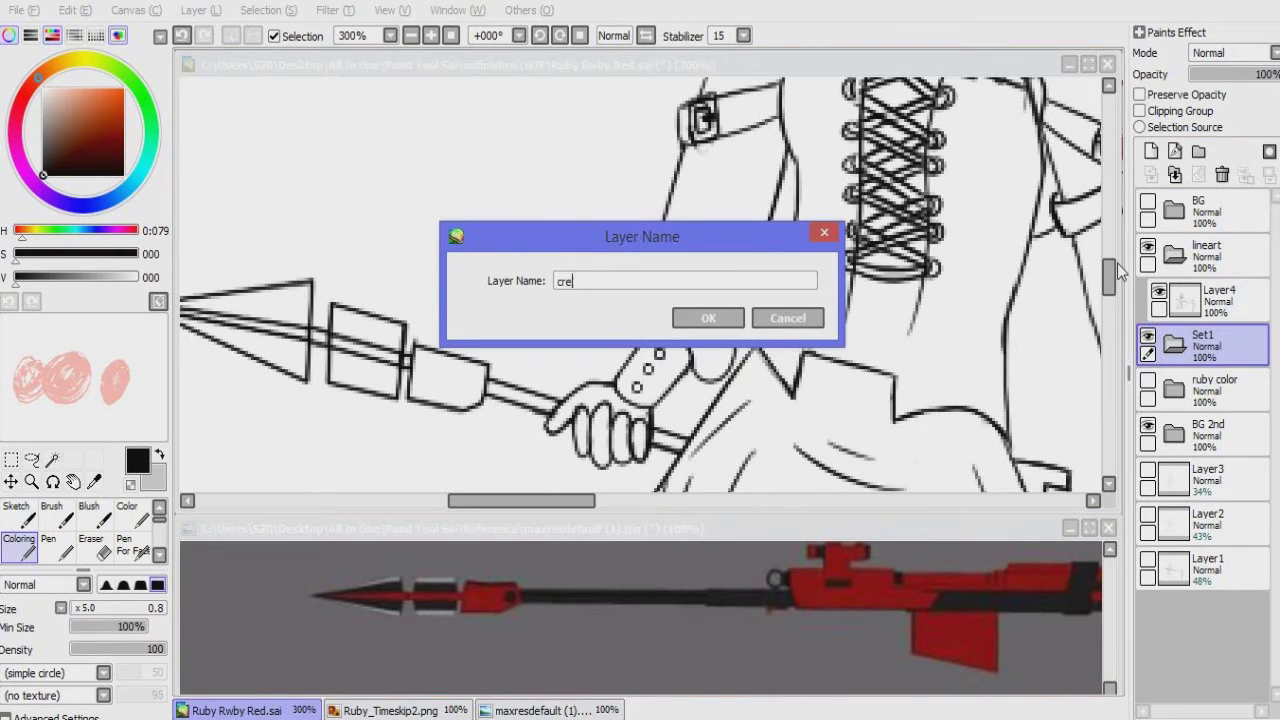
pyautogui.write('sent rose')
pyautogui.press('Return')
pyautogui.click(1151, 151)
# Step: Select the outer sections of the spearhead and adjoining block from the line art, and paint them black on Layer25 with the Coloring brush at size 20
pyautogui.moveTo(545, 361); pyautogui.dragTo(631, 401)
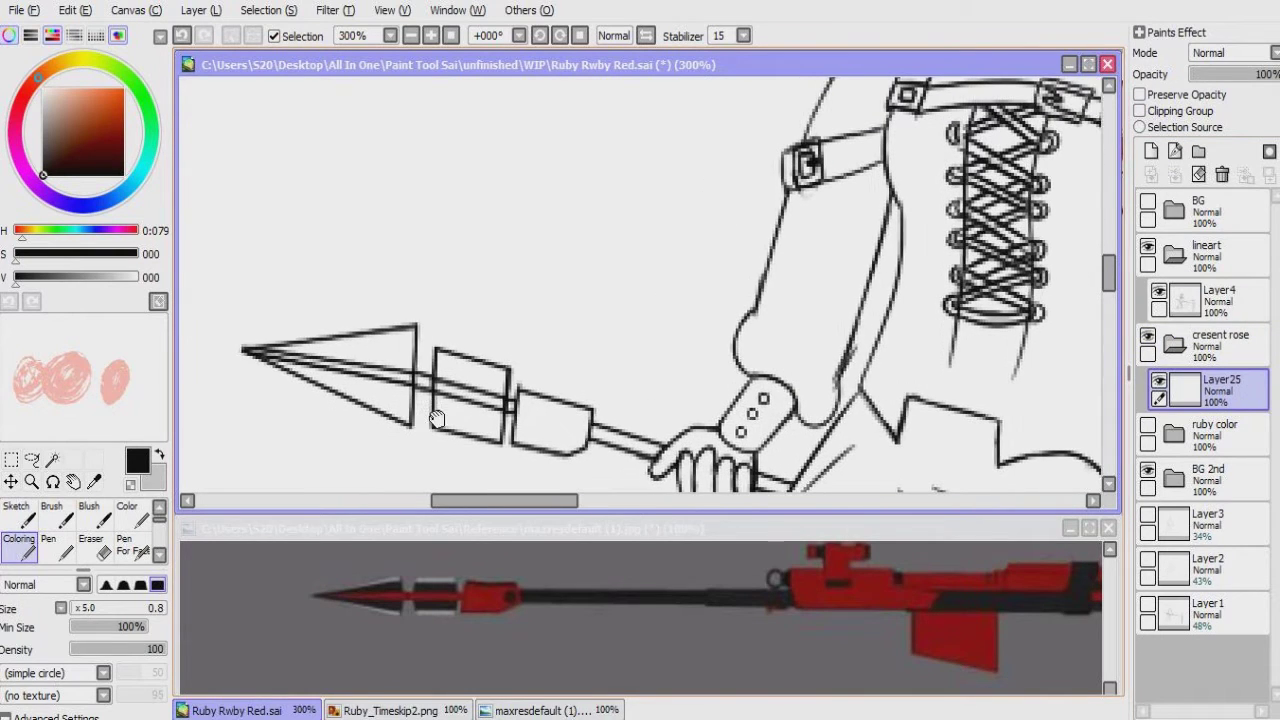
pyautogui.moveTo(381, 408); pyautogui.dragTo(440, 422)
pyautogui.click(1215, 300)
pyautogui.click(52, 459)
pyautogui.click(442, 417)
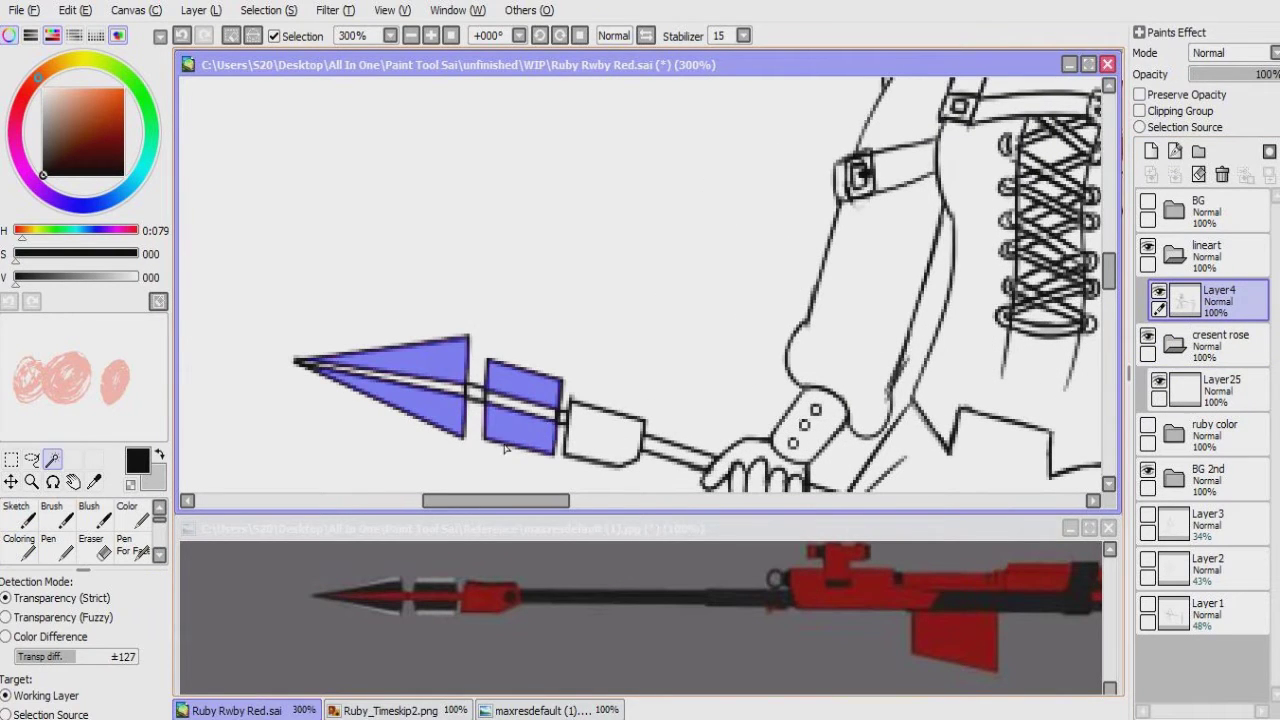
pyautogui.click(36, 551)
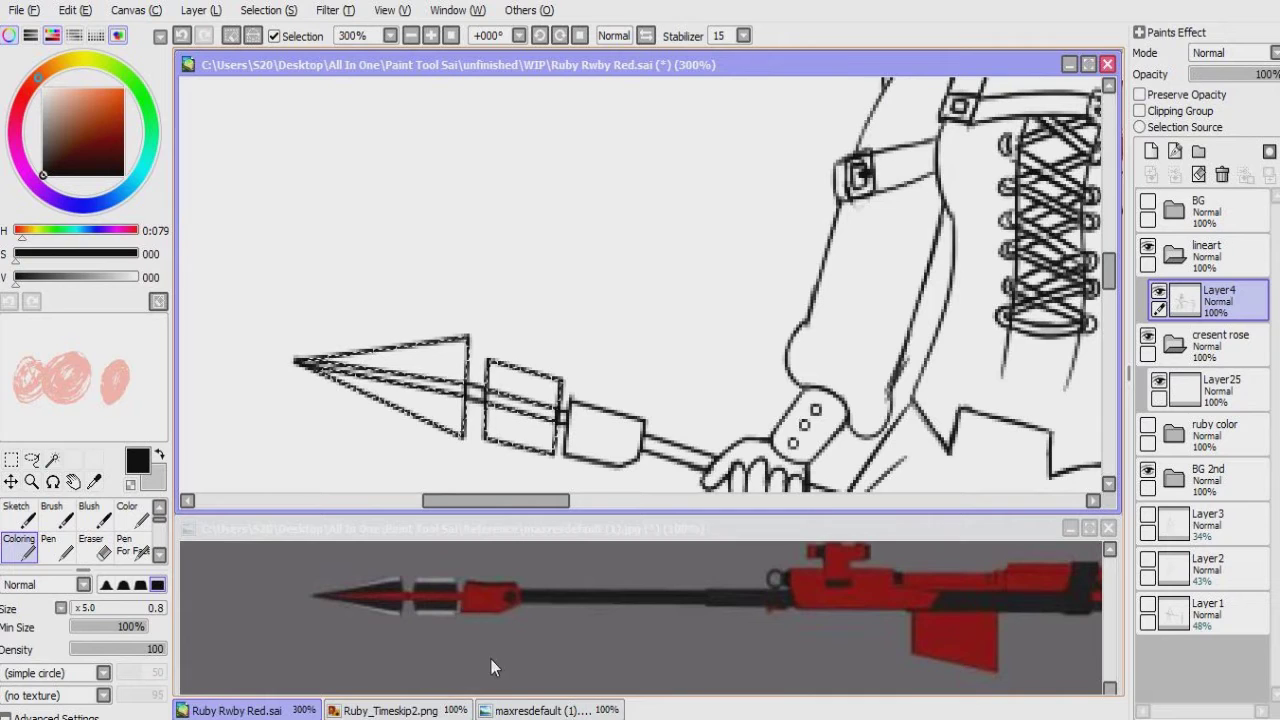
pyautogui.click(1220, 385)
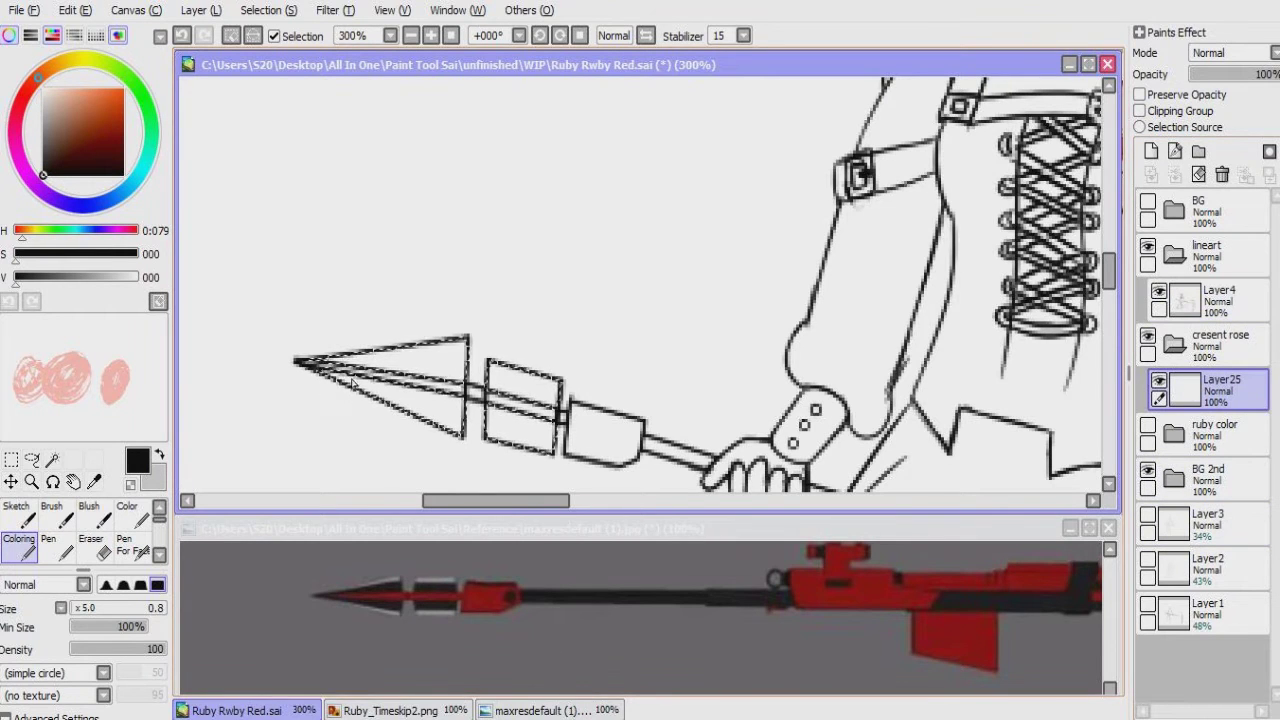
pyautogui.scroll(3, 450, 400)
pyautogui.press(']')
pyautogui.press(']')
pyautogui.moveTo(335, 318); pyautogui.dragTo(596, 418)
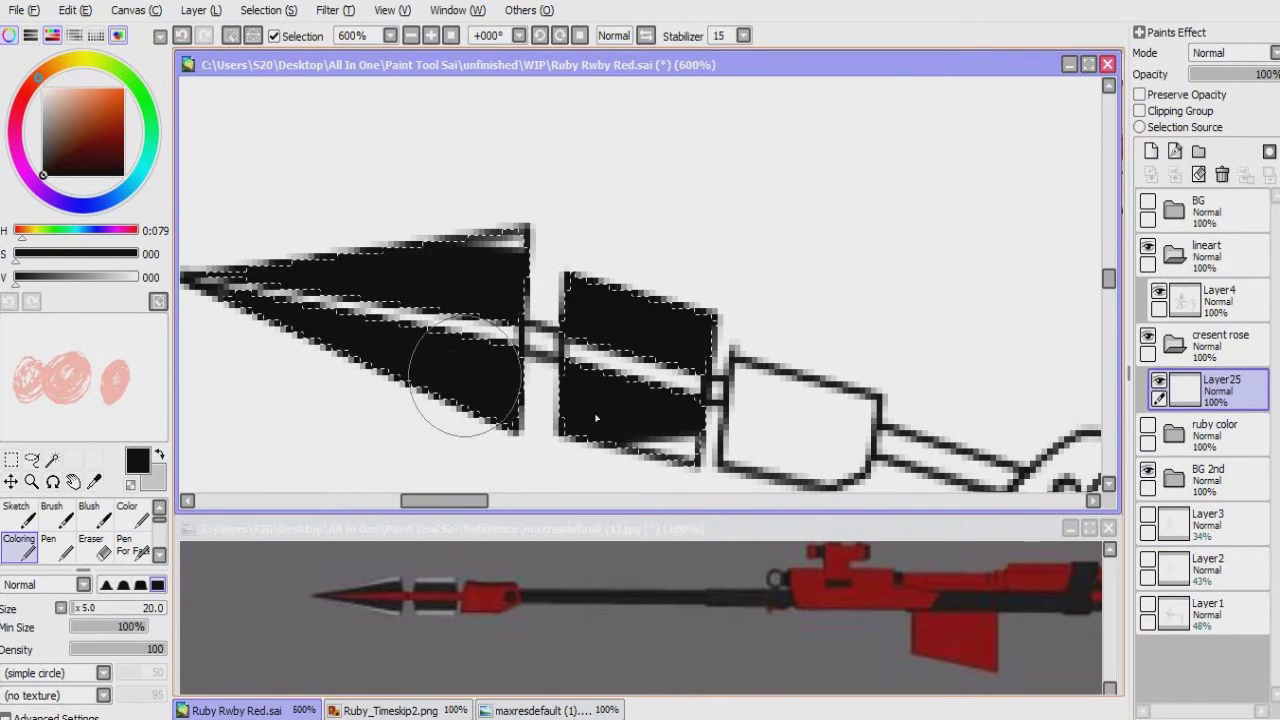
# Step: Paint white strips along the outer edges of the black spearhead and block with the Coloring brush
pyautogui.scroll(1, 234, 446)
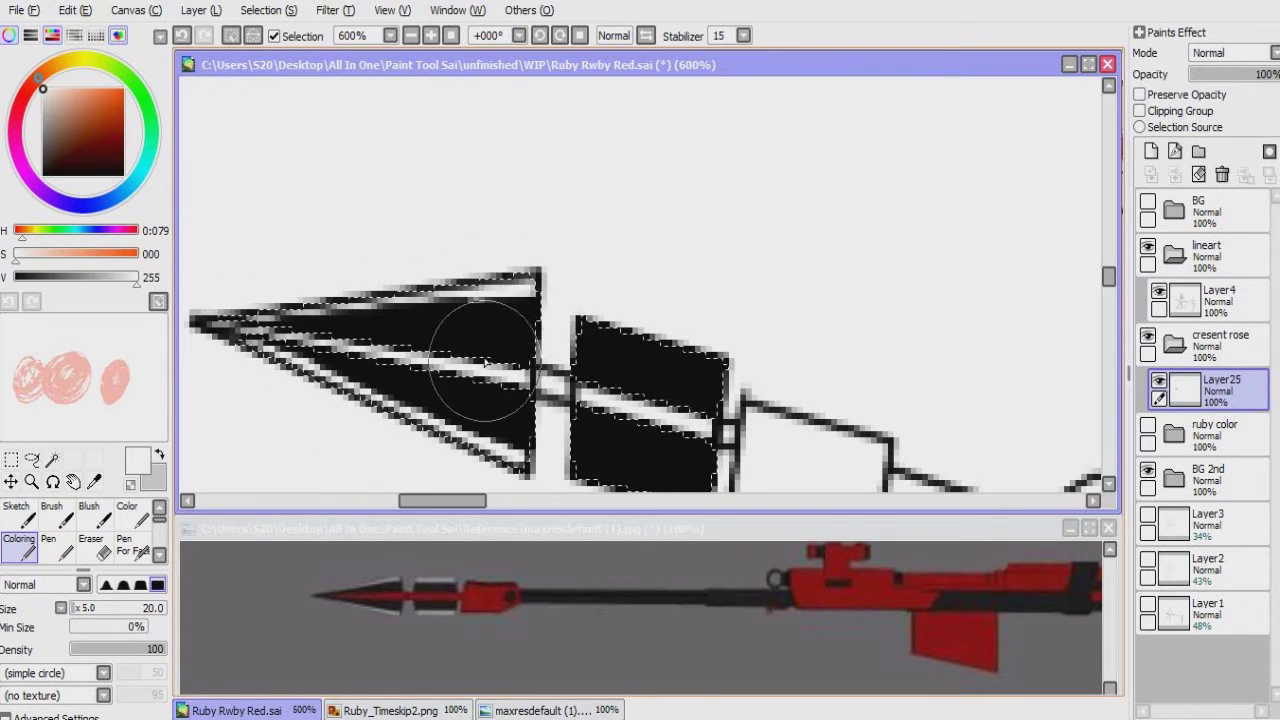
pyautogui.moveTo(484, 362); pyautogui.dragTo(284, 327)
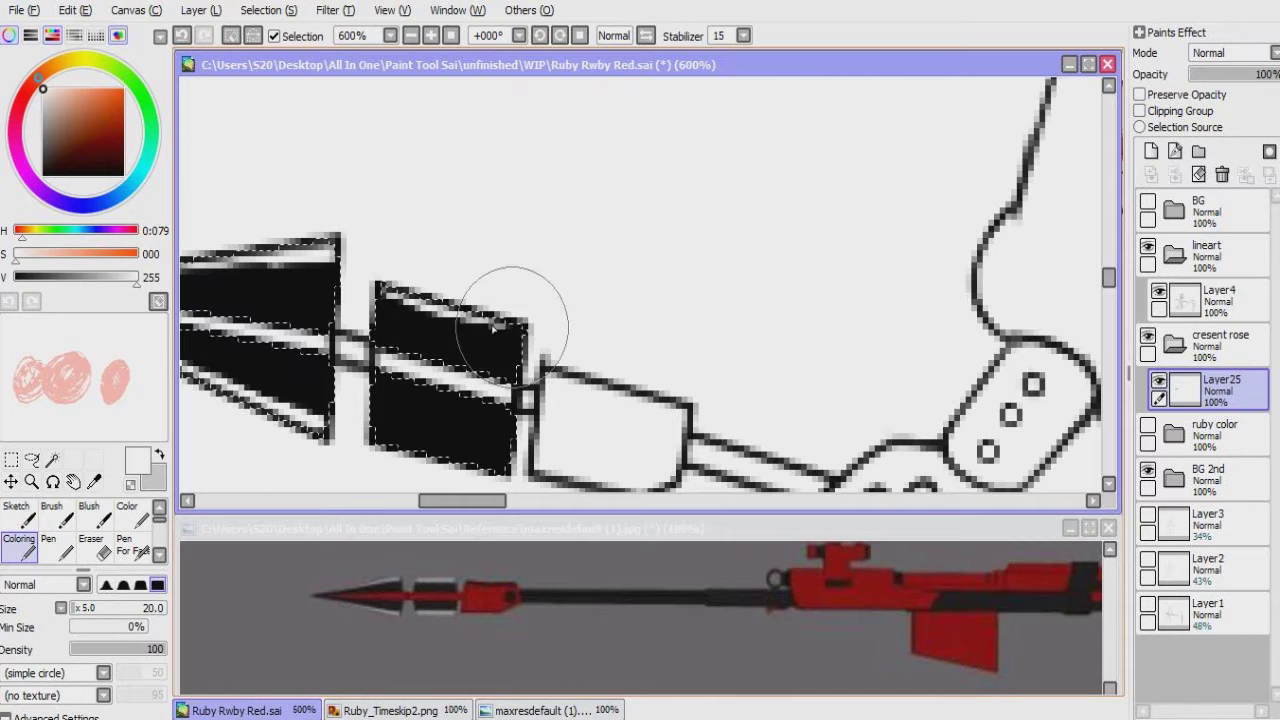
pyautogui.moveTo(385, 463); pyautogui.dragTo(436, 378)
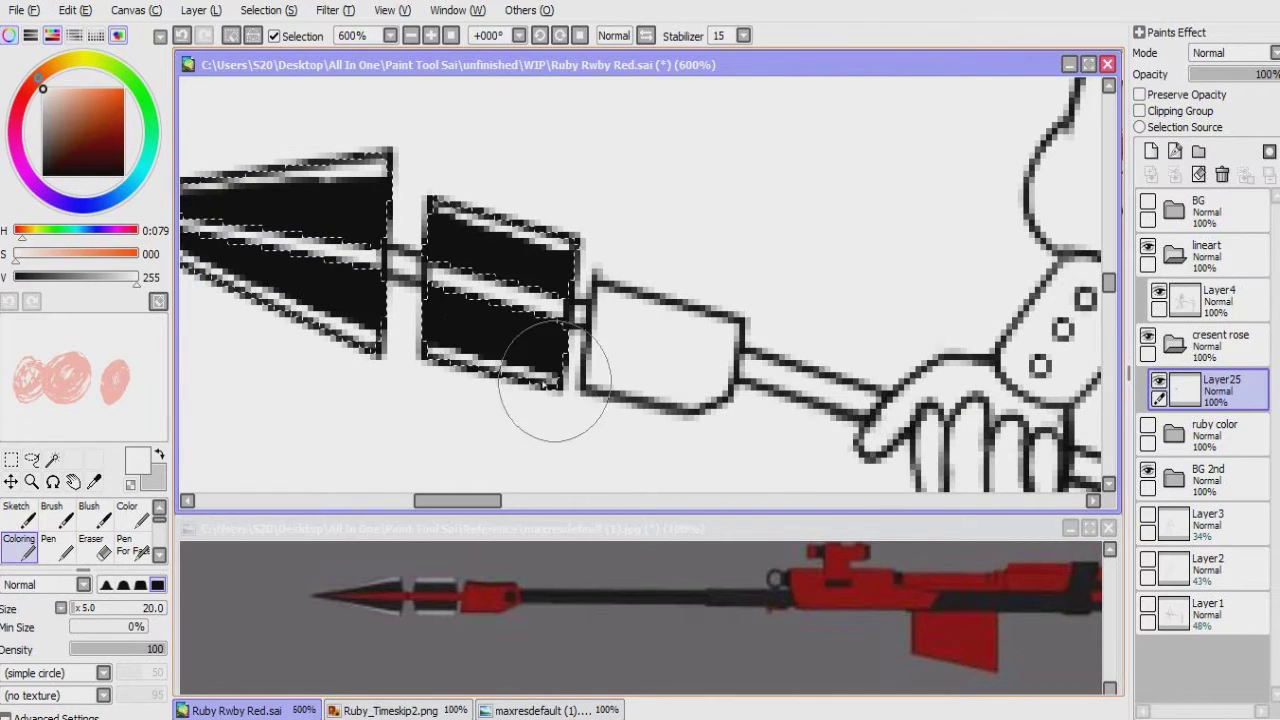
pyautogui.moveTo(735, 432); pyautogui.dragTo(598, 417)
# Step: Fill the spear's centre strip and rounded rear block with red, and the thin rod leading to the skirt with black
pyautogui.click(1210, 310)
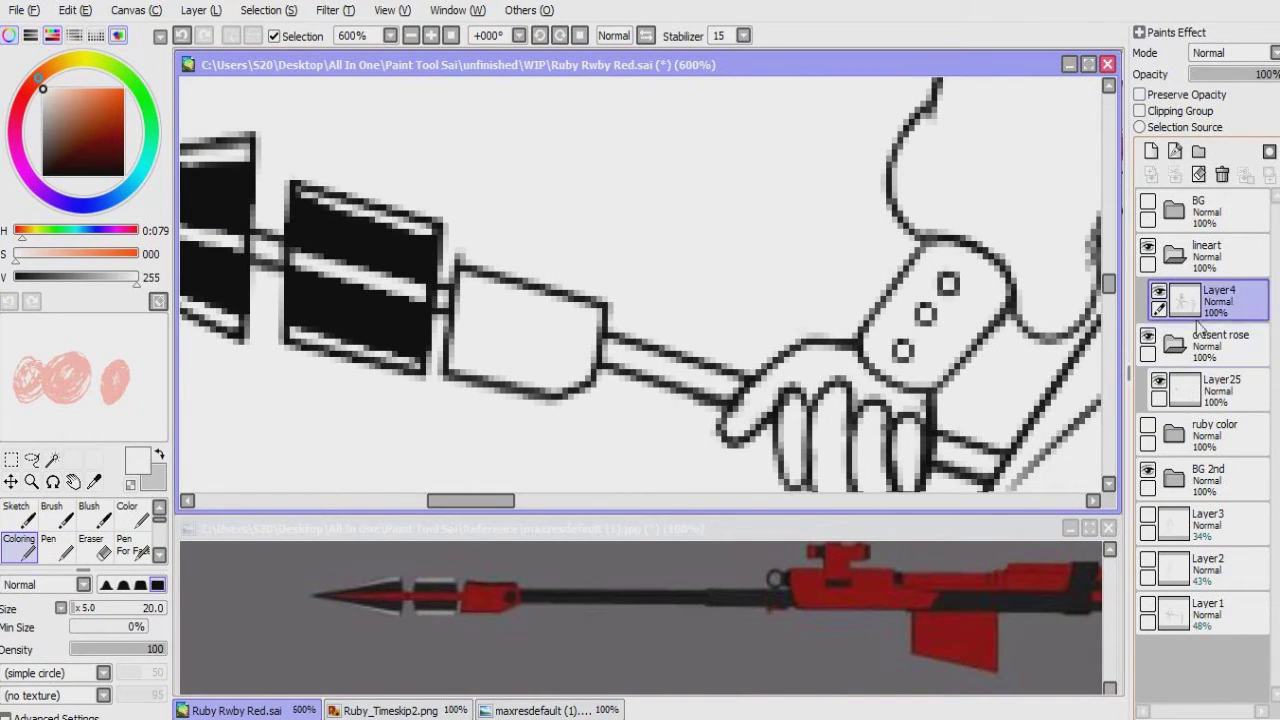
pyautogui.press('w')
pyautogui.click(466, 331)
pyautogui.click(397, 287)
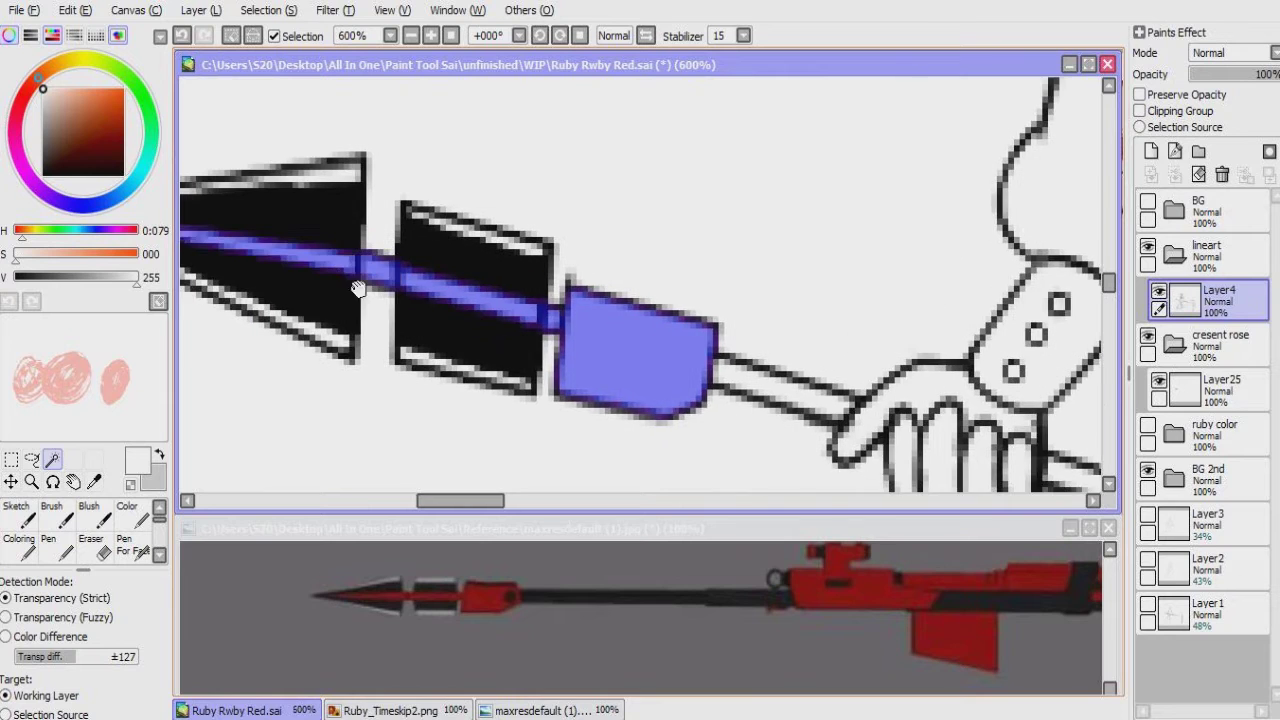
pyautogui.press('b')
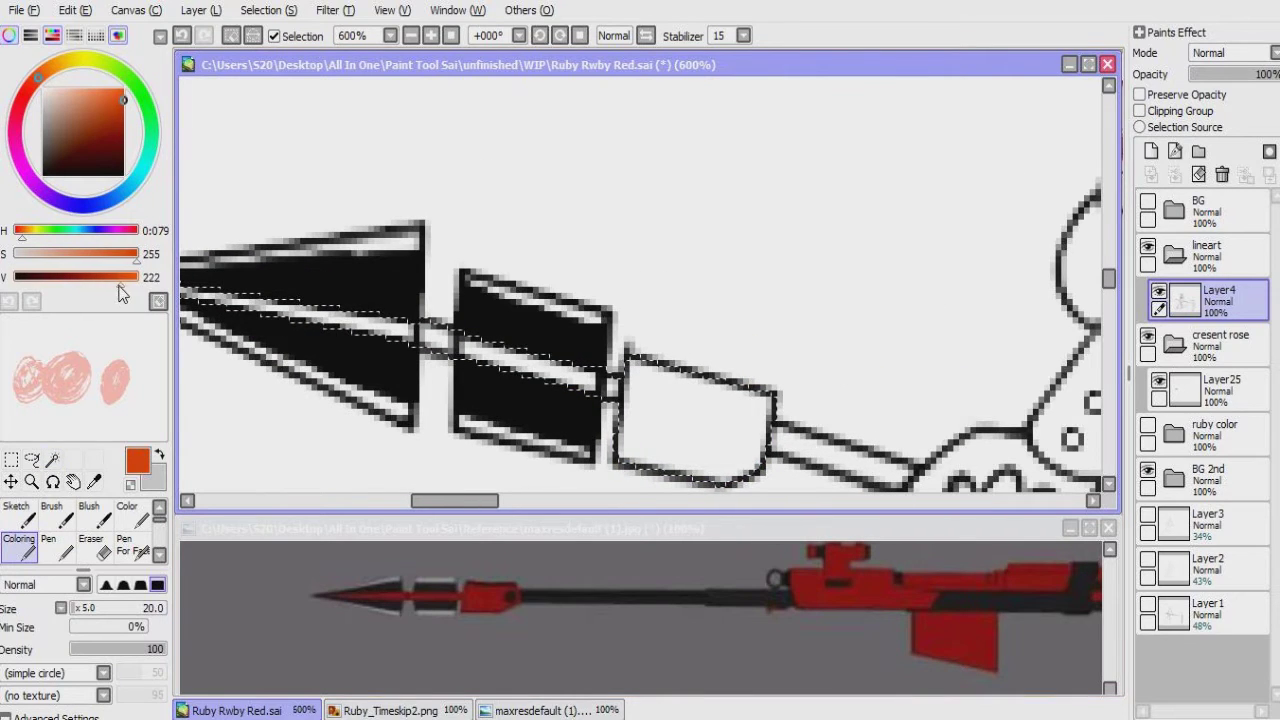
pyautogui.click(1176, 400)
pyautogui.moveTo(630, 462); pyautogui.dragTo(655, 422)
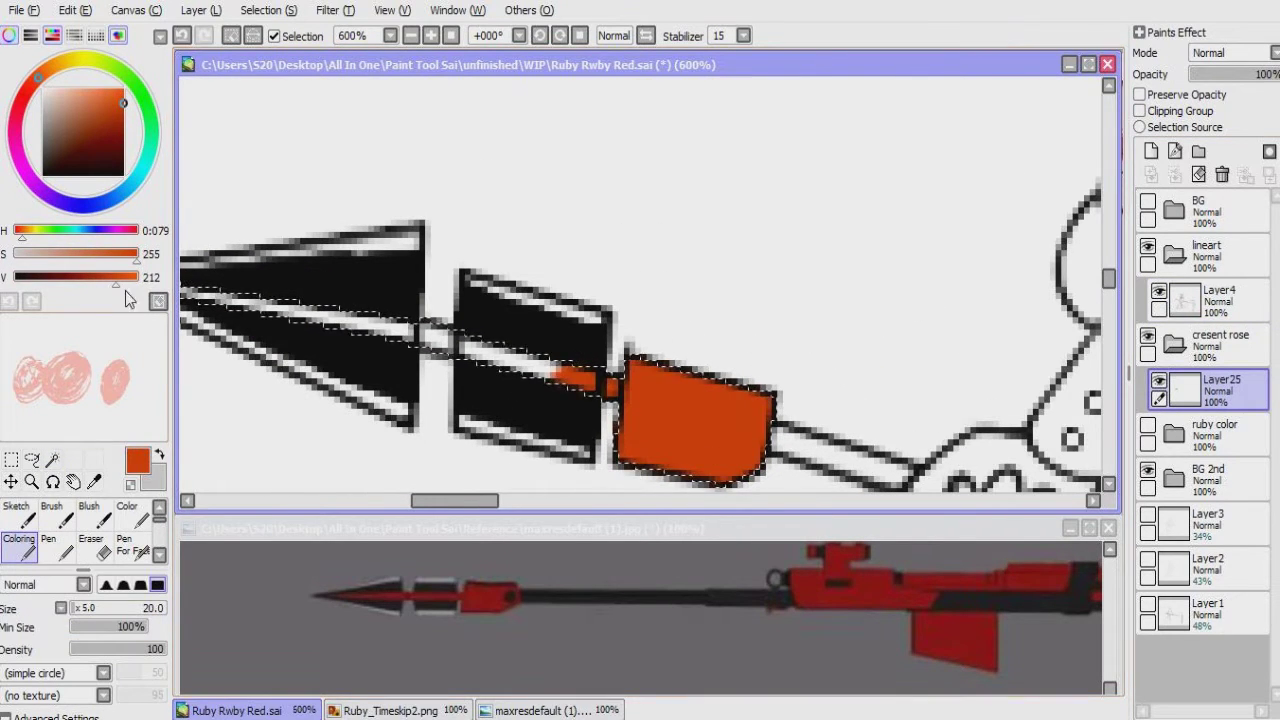
pyautogui.scroll(-3, 754, 436)
pyautogui.hscroll(5, 529, 351)
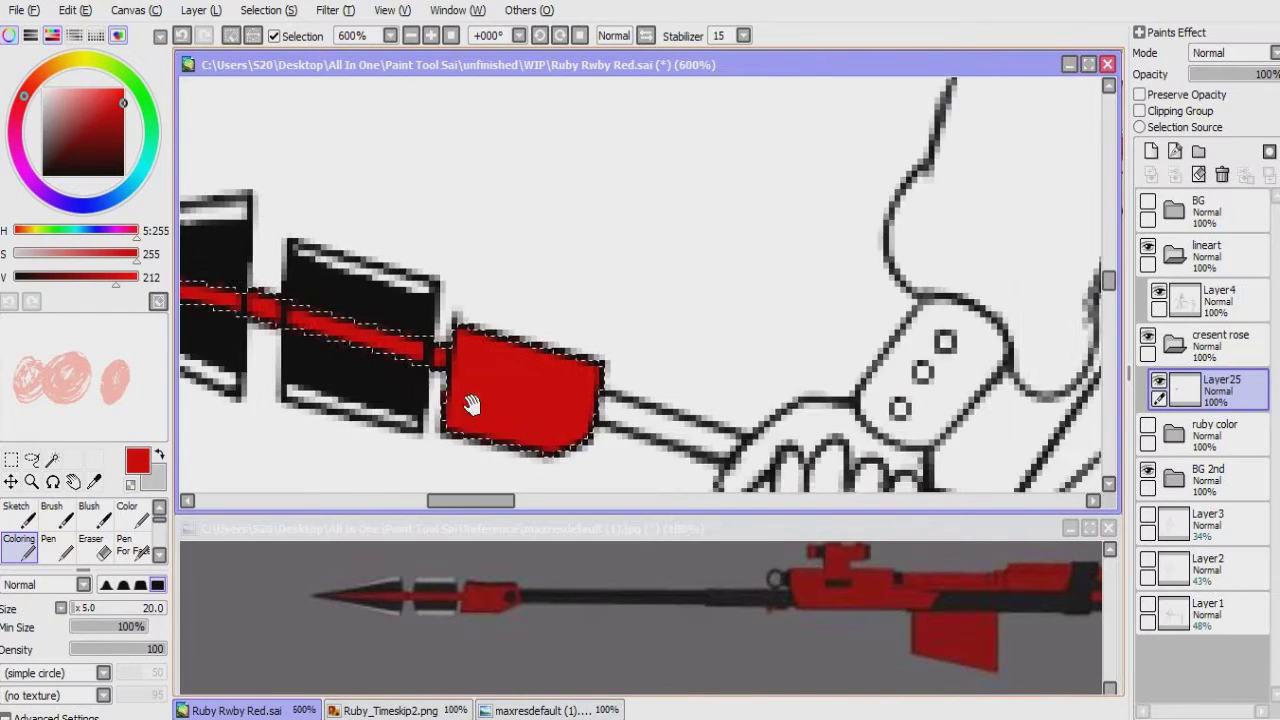
pyautogui.press('w')
pyautogui.click(583, 403)
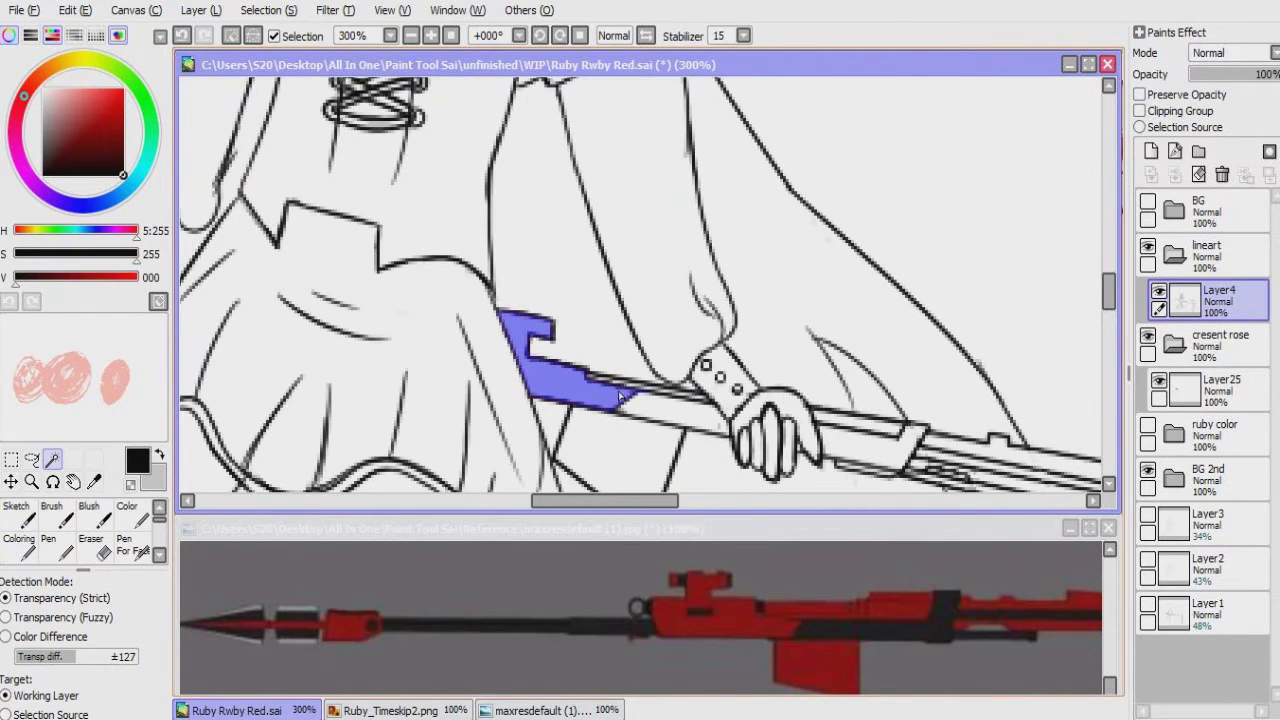
# Step: Select the gun body, the long shaft panels, and the scythe's angular joint plate and pivot body from the line art with the Magic Wand
pyautogui.scroll(4, 620, 400)
pyautogui.hscroll(2, 551, 406)
pyautogui.moveTo(568, 437); pyautogui.dragTo(420, 372)
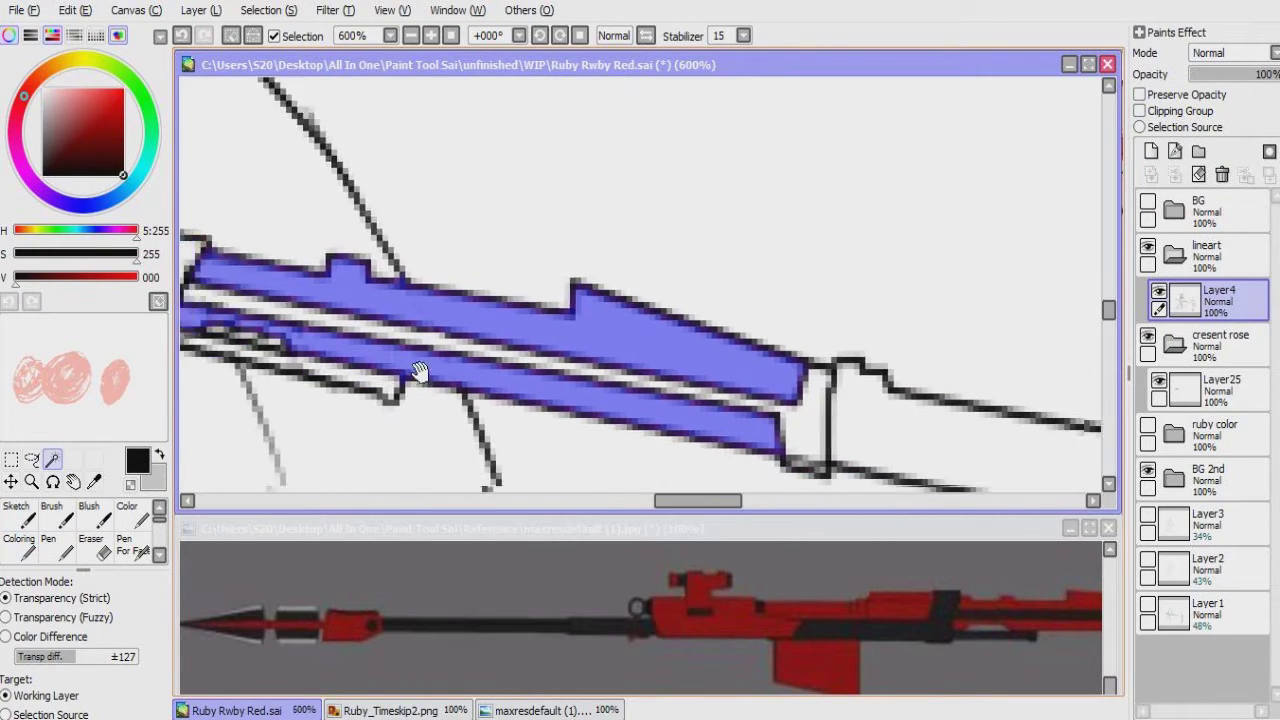
pyautogui.hscroll(10, 420, 372)
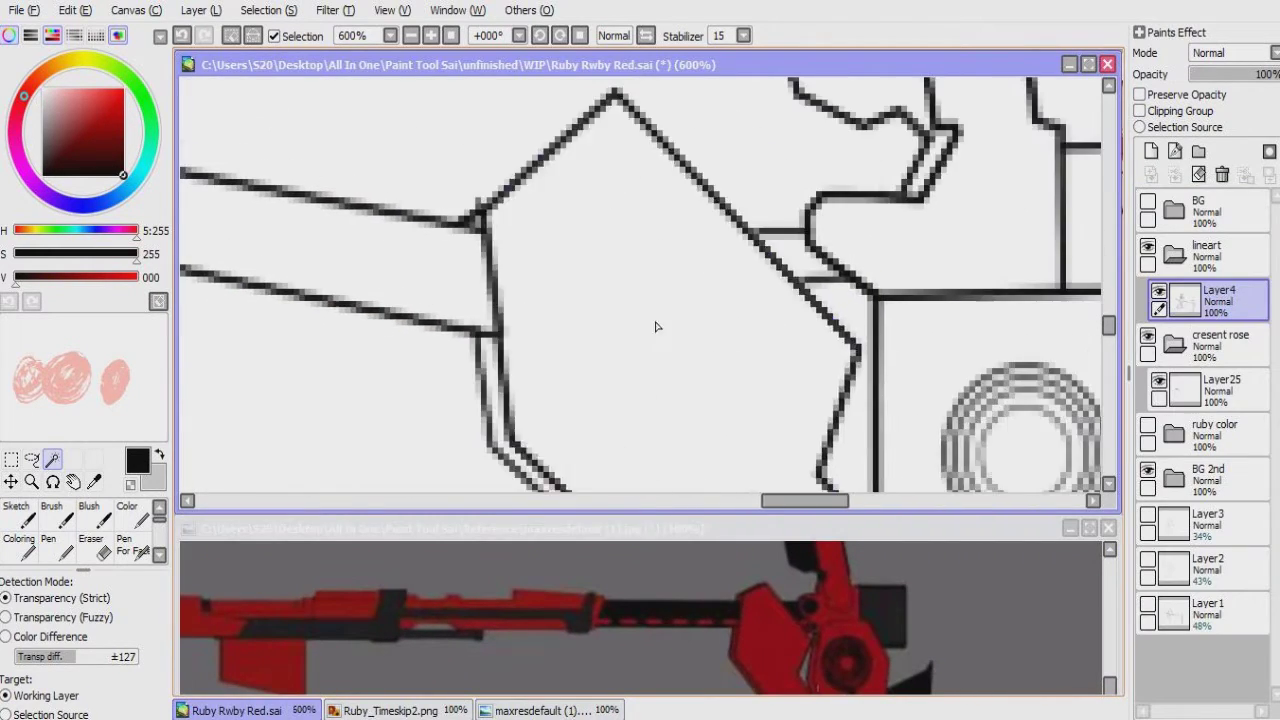
pyautogui.scroll(-3, 657, 326)
pyautogui.click(793, 584)
pyautogui.moveTo(763, 438); pyautogui.dragTo(712, 393)
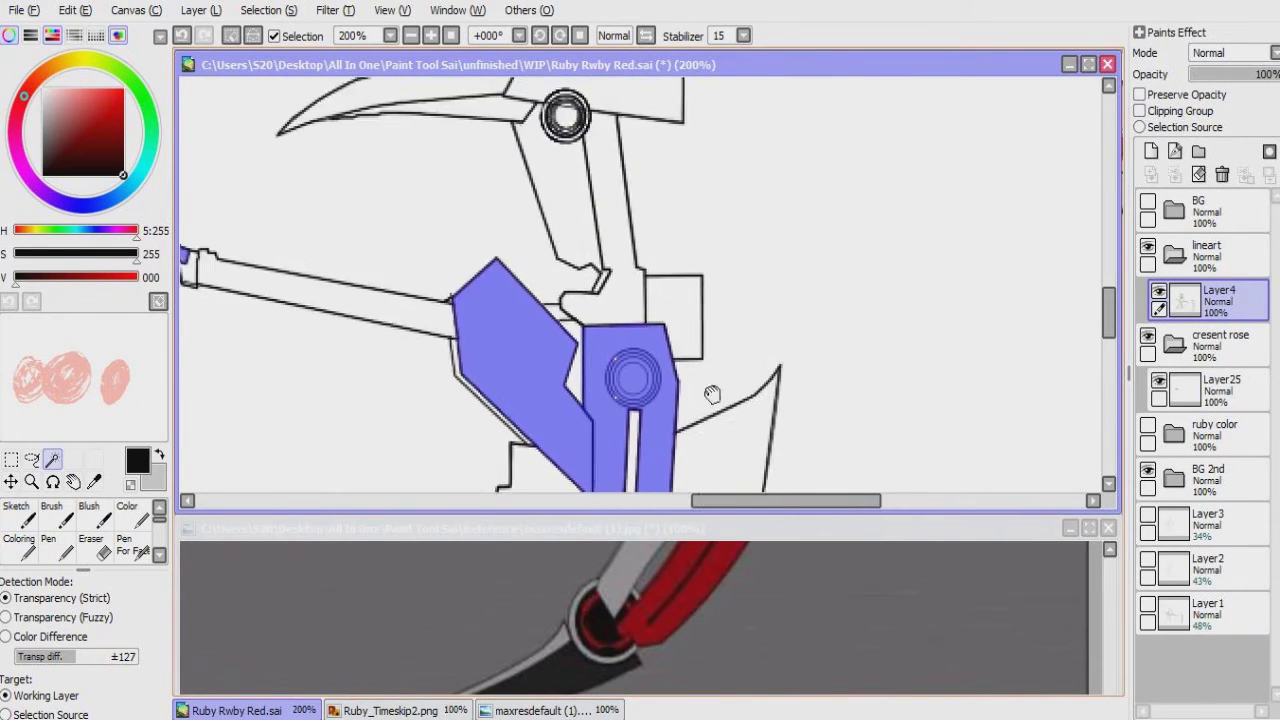
# Step: Extend the selection to the scythe's upper arm, head block and remaining red sections, following the reference image
pyautogui.scroll(-2, 712, 393)
pyautogui.click(705, 530)
pyautogui.hscroll(-5, 705, 532)
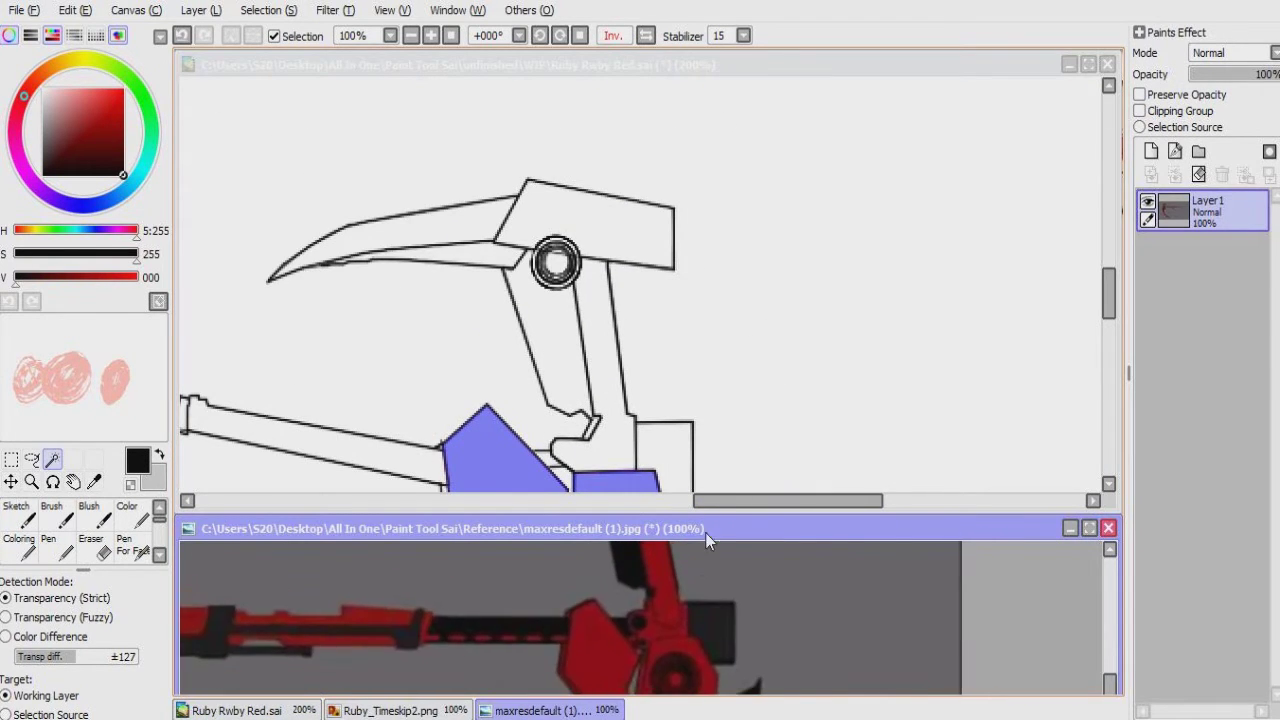
pyautogui.click(600, 430)
pyautogui.scroll(2, 600, 430)
pyautogui.moveTo(480, 470); pyautogui.dragTo(502, 358)
pyautogui.click(568, 550)
pyautogui.scroll(3, 568, 600)
pyautogui.click(610, 318)
pyautogui.moveTo(610, 318); pyautogui.dragTo(492, 346)
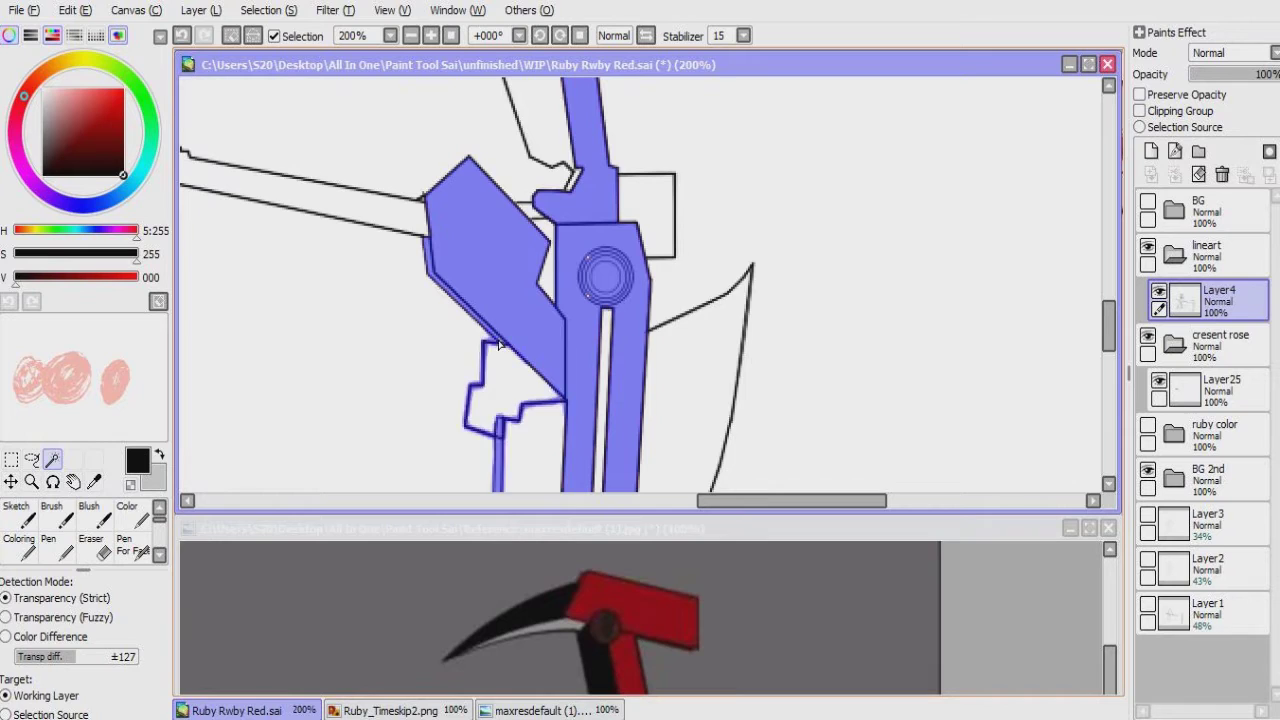
pyautogui.moveTo(541, 233); pyautogui.dragTo(536, 428)
pyautogui.moveTo(560, 610); pyautogui.dragTo(640, 650)
pyautogui.moveTo(674, 389); pyautogui.dragTo(1100, 320)
pyautogui.moveTo(500, 250); pyautogui.dragTo(1000, 390)
# Step: Paint the selected gun body, magazine, shaft panels and scythe frame red on Layer25 with the Coloring brush at size 450
pyautogui.click(18, 545)
pyautogui.keyDown('alt'); pyautogui.click(457, 329); pyautogui.keyUp('alt')
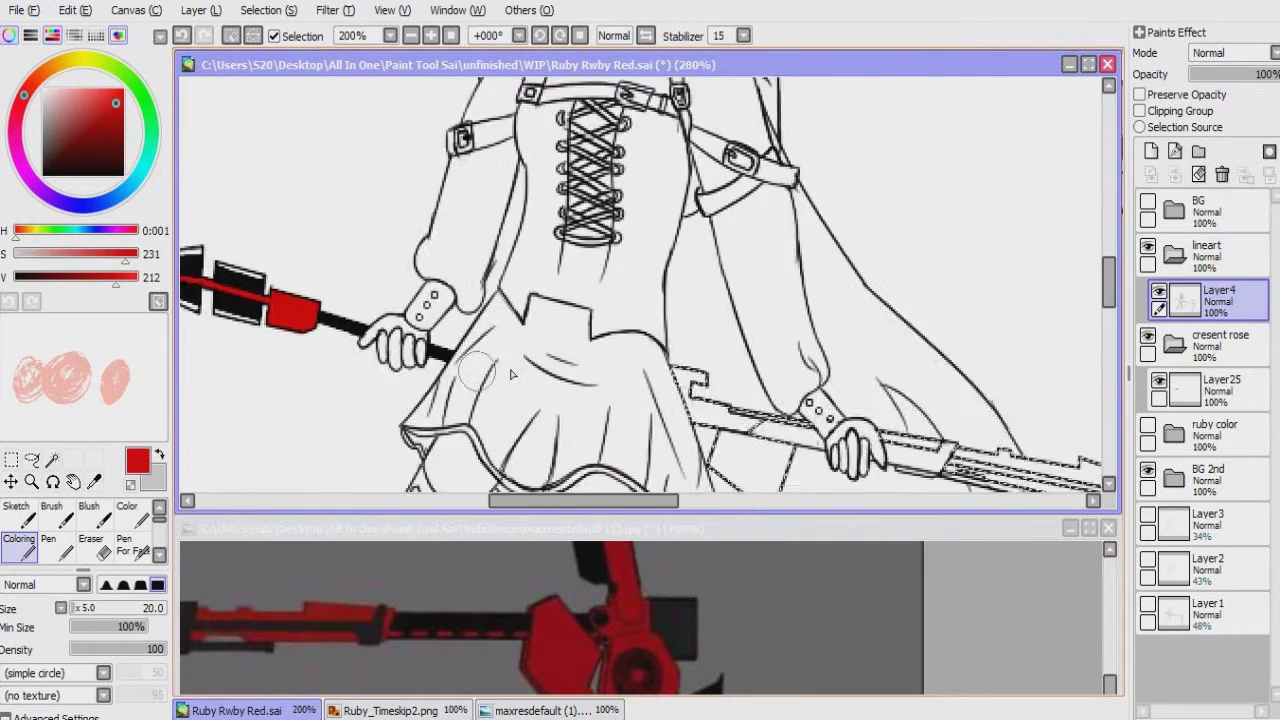
pyautogui.scroll(-4, 700, 350)
pyautogui.click(1185, 390)
pyautogui.moveTo(900, 420)
pyautogui.mouseDown()
pyautogui.moveTo(585, 150)
pyautogui.moveTo(635, 213)
pyautogui.mouseUp()
pyautogui.moveTo(670, 470); pyautogui.dragTo(614, 285)
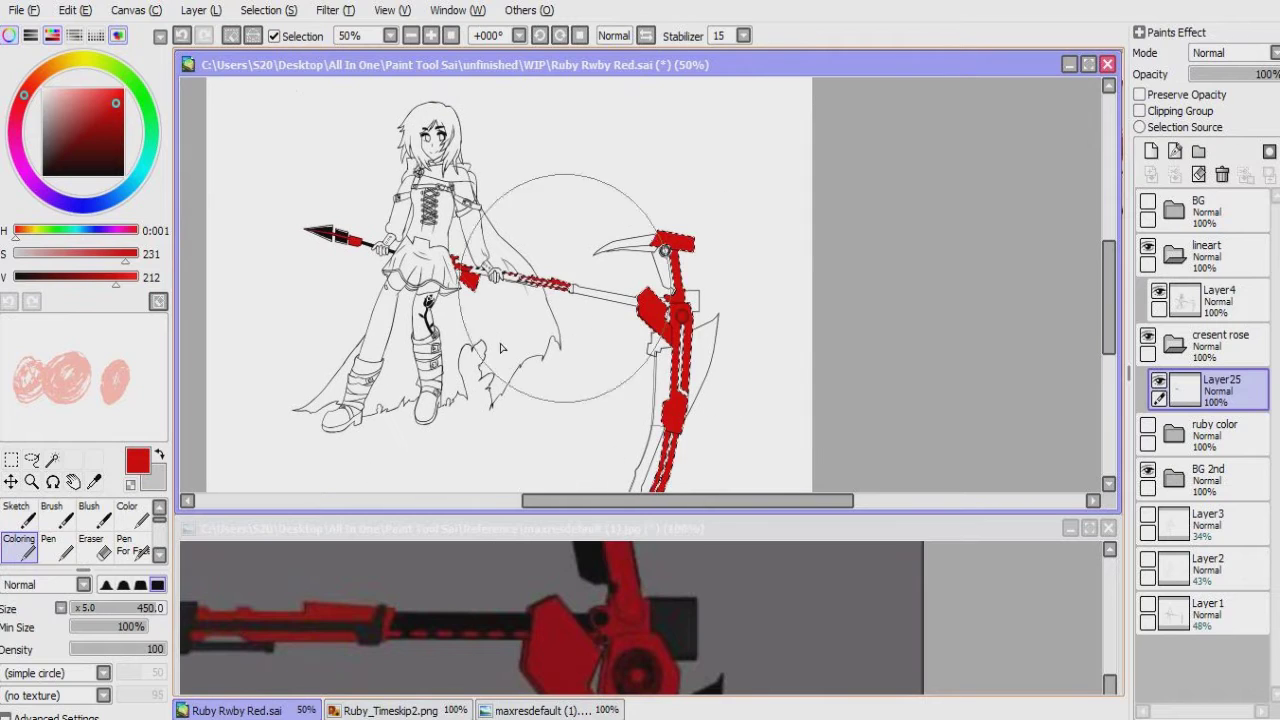
# Step: Select the gun's dark grip panels, centre strip and front collar from the line art on Layer4 with the Magic Wand
pyautogui.scroll(5, 549, 351)
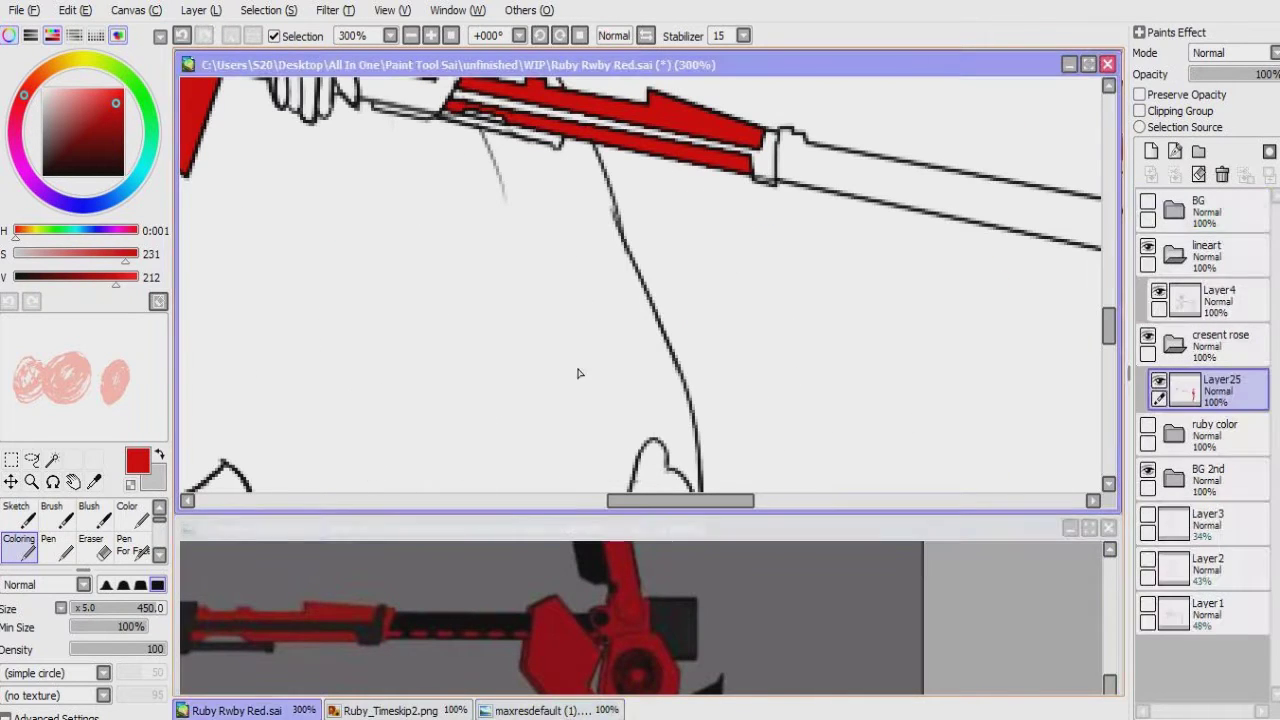
pyautogui.click(594, 603)
pyautogui.moveTo(594, 603)
pyautogui.mouseDown()
pyautogui.moveTo(519, 597)
pyautogui.moveTo(571, 614)
pyautogui.mouseUp()
pyautogui.click(634, 443)
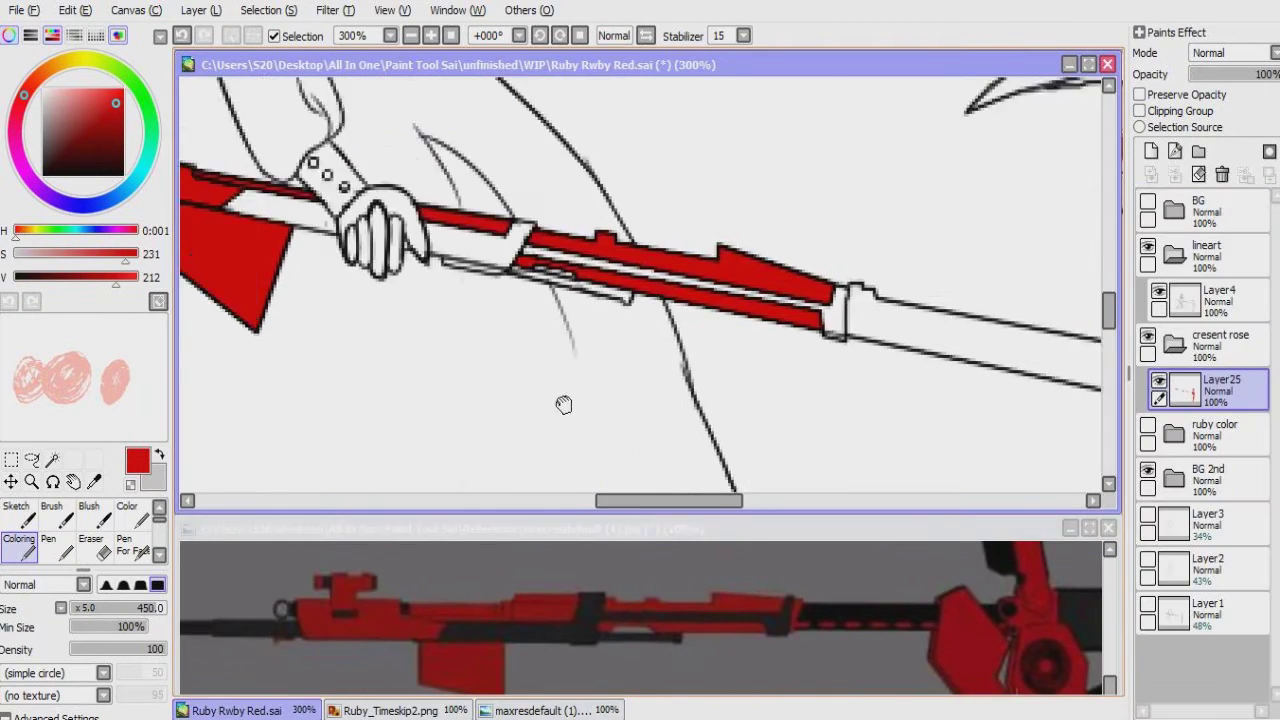
pyautogui.press('w')
pyautogui.scroll(3, 608, 383)
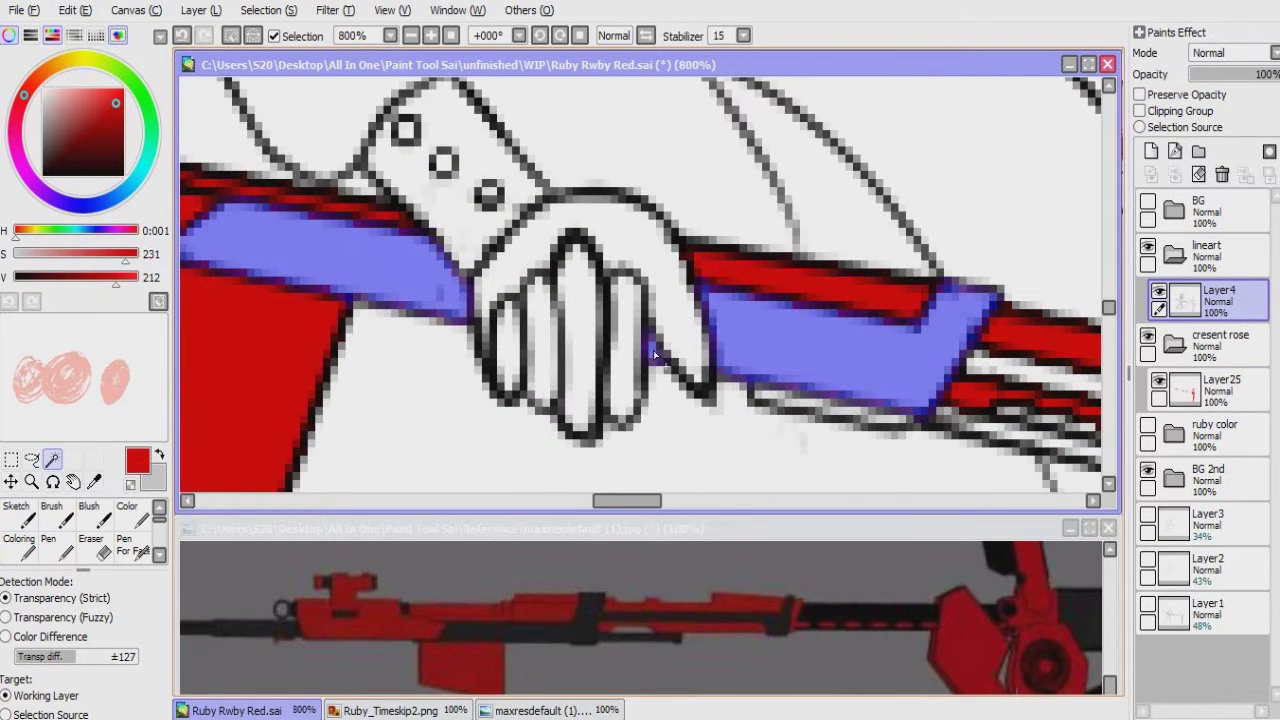
pyautogui.click(688, 378)
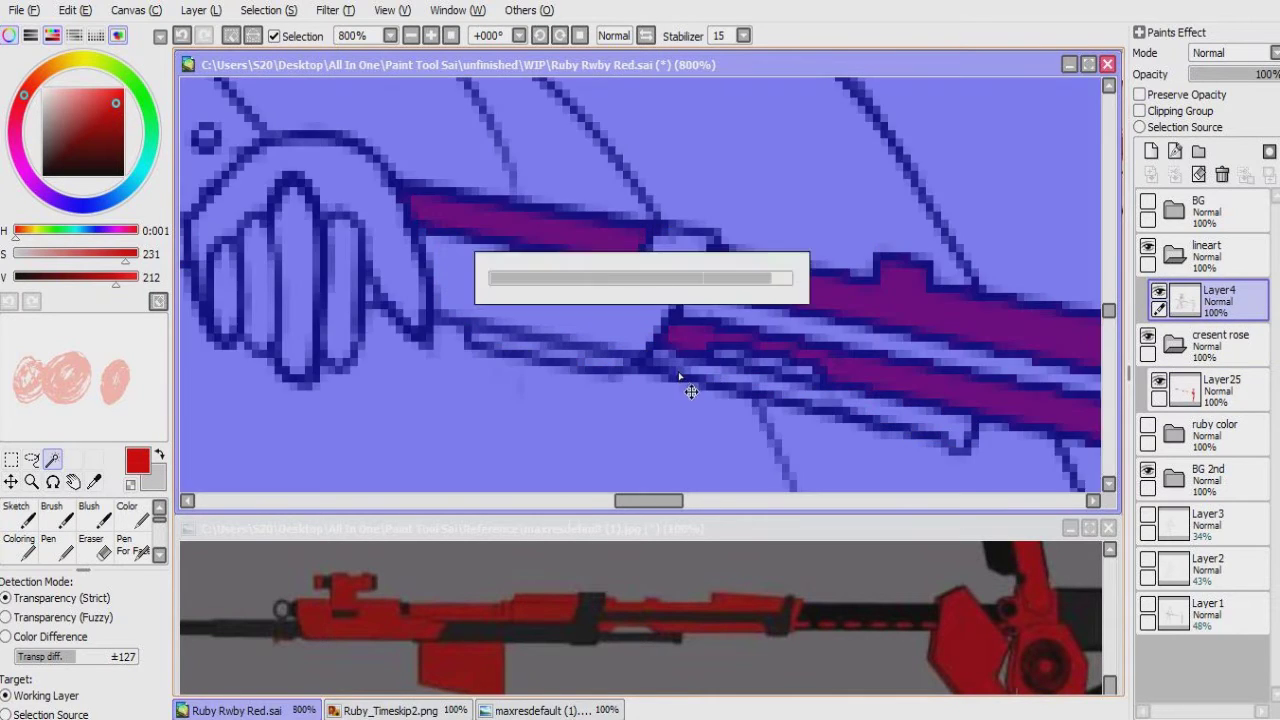
pyautogui.hscroll(5, 600, 400)
pyautogui.hscroll(10, 560, 418)
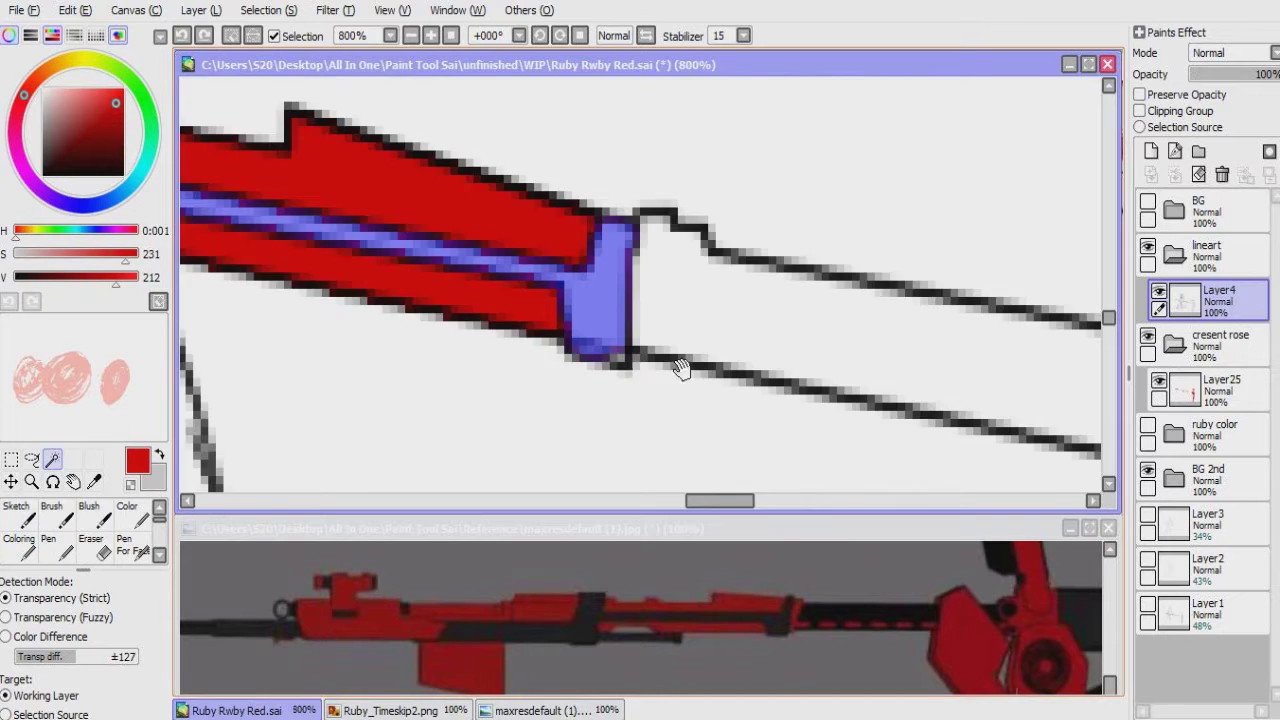
# Step: Extend the selection to the shaft, hook blade, joint blocks, rear blade and inner channel, following the reference image
pyautogui.scroll(5, 415, 424)
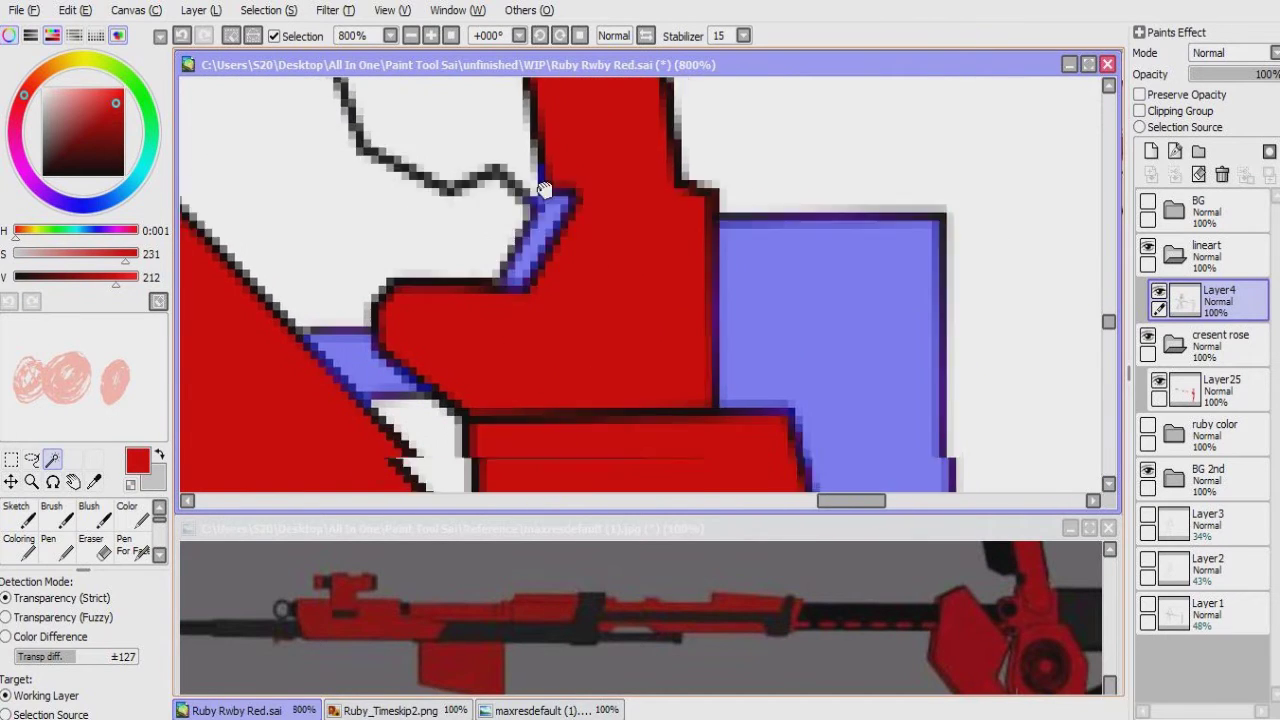
pyautogui.click(671, 643)
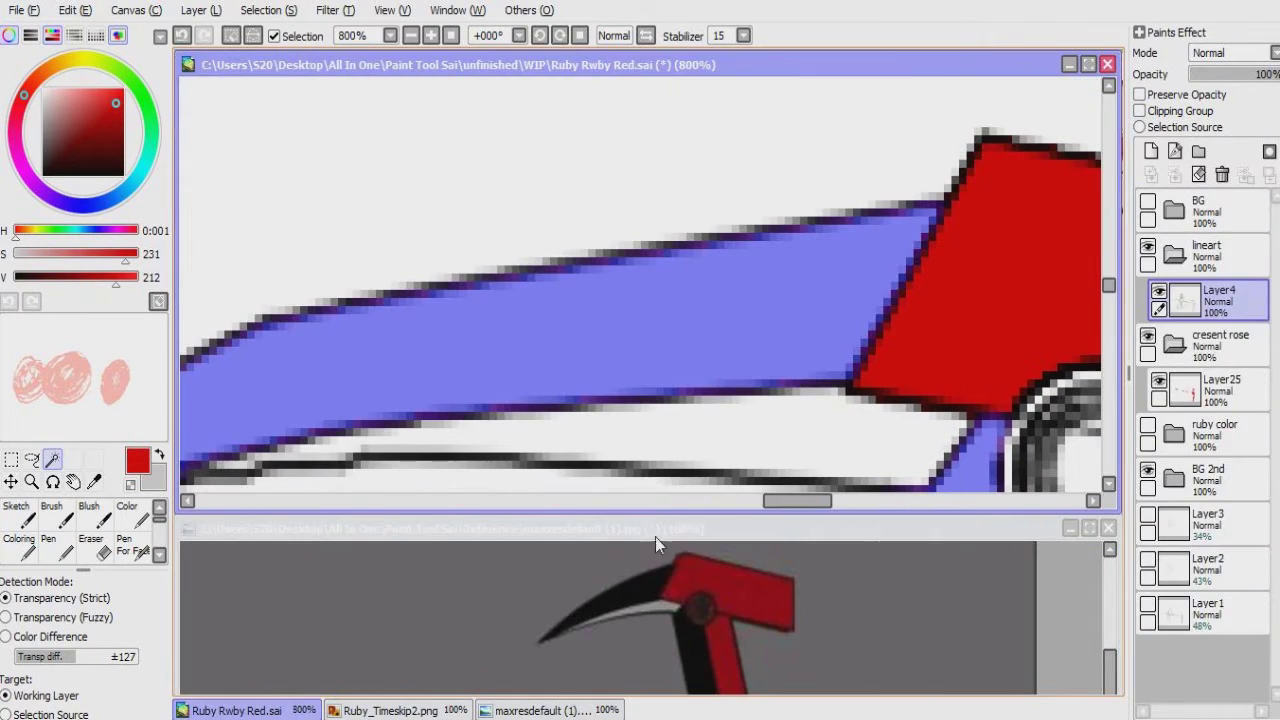
pyautogui.click(677, 486)
pyautogui.scroll(-5, 623, 266)
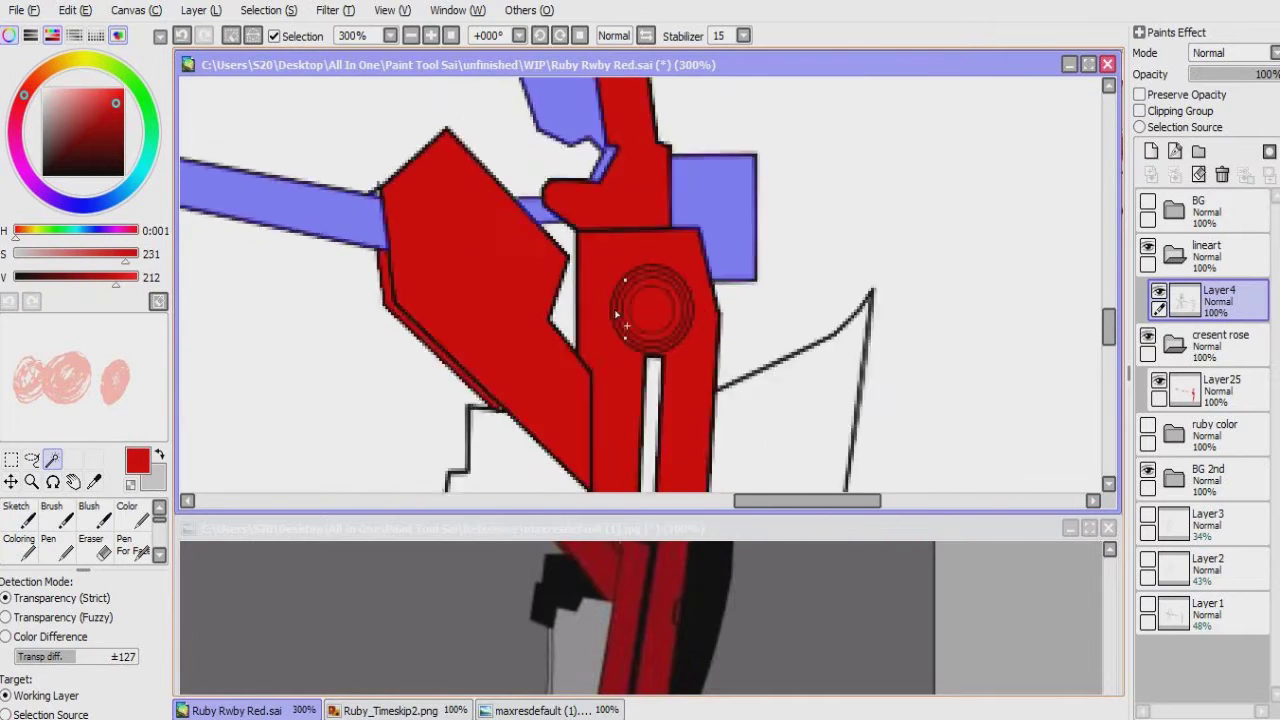
pyautogui.scroll(-3, 490, 290)
pyautogui.moveTo(620, 600); pyautogui.dragTo(760, 620)
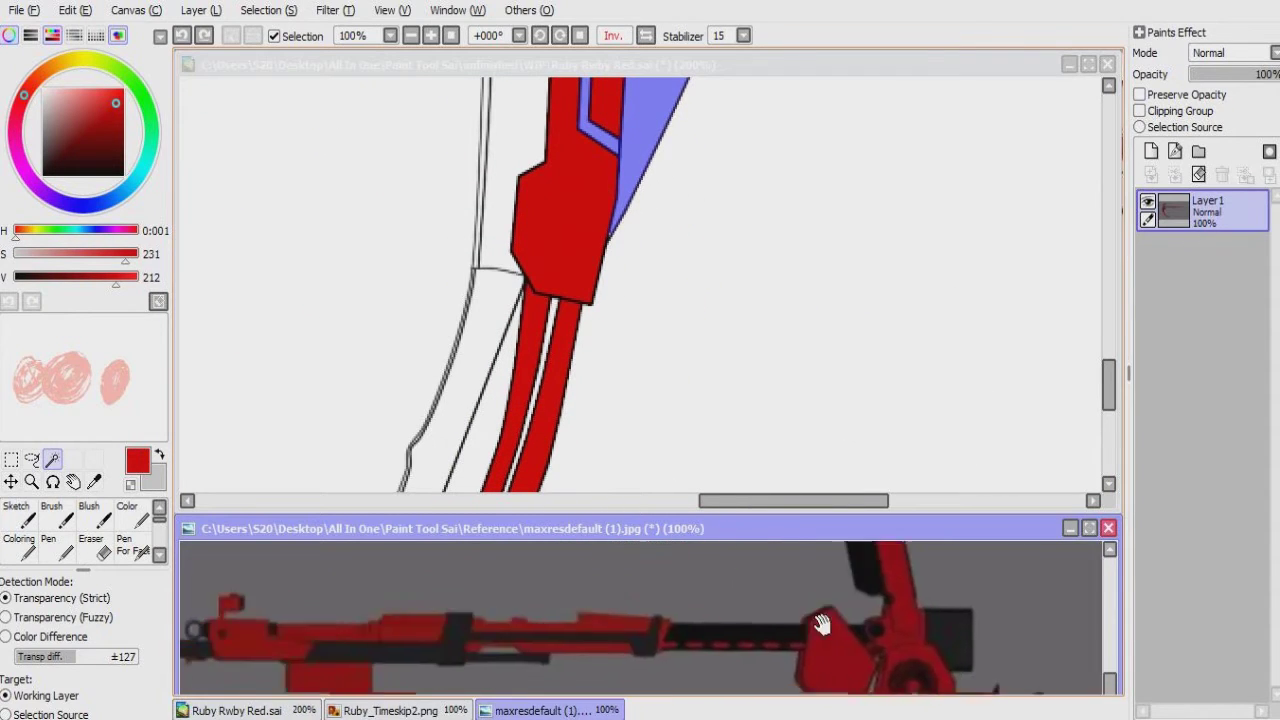
# Step: Try to paint the selected weapon parts black on Layer4 with the Coloring brush at size 450
pyautogui.click(686, 420)
pyautogui.scroll(5, 651, 483)
pyautogui.scroll(2, 651, 483)
pyautogui.click(18, 545)
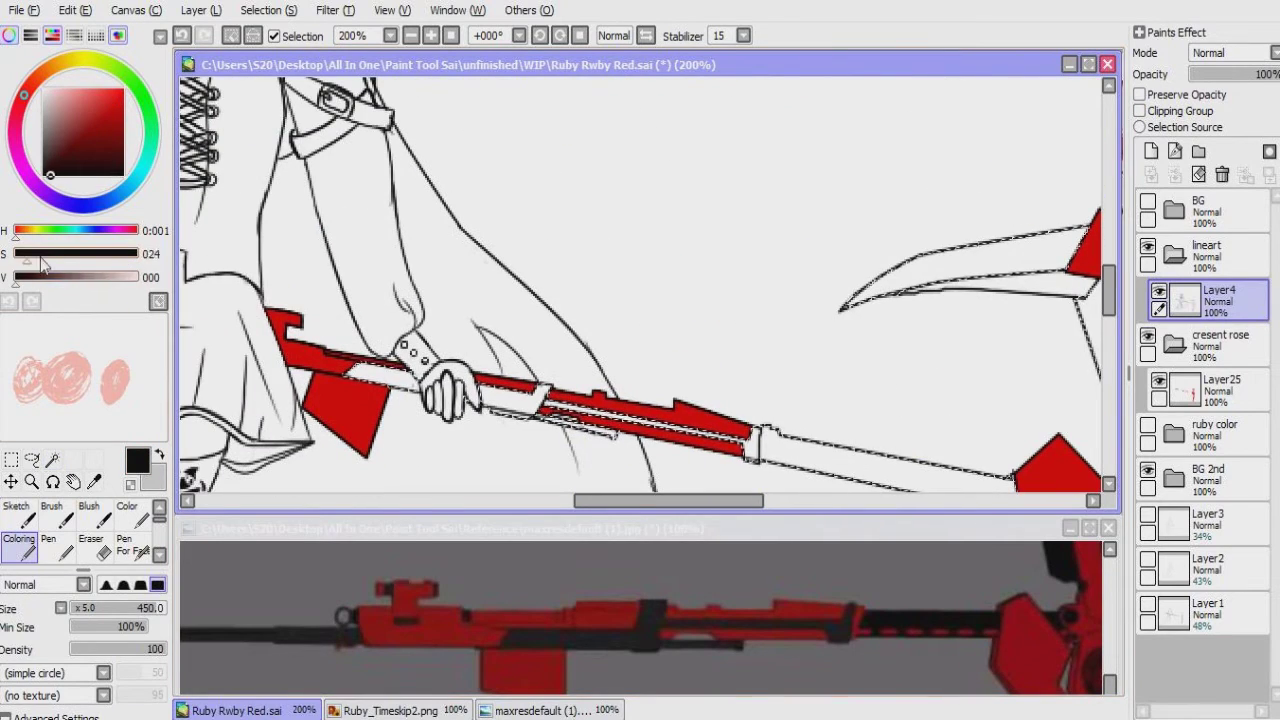
pyautogui.moveTo(520, 420); pyautogui.dragTo(960, 300)
pyautogui.scroll(-3, 575, 300)
pyautogui.hscroll(3, 575, 248)
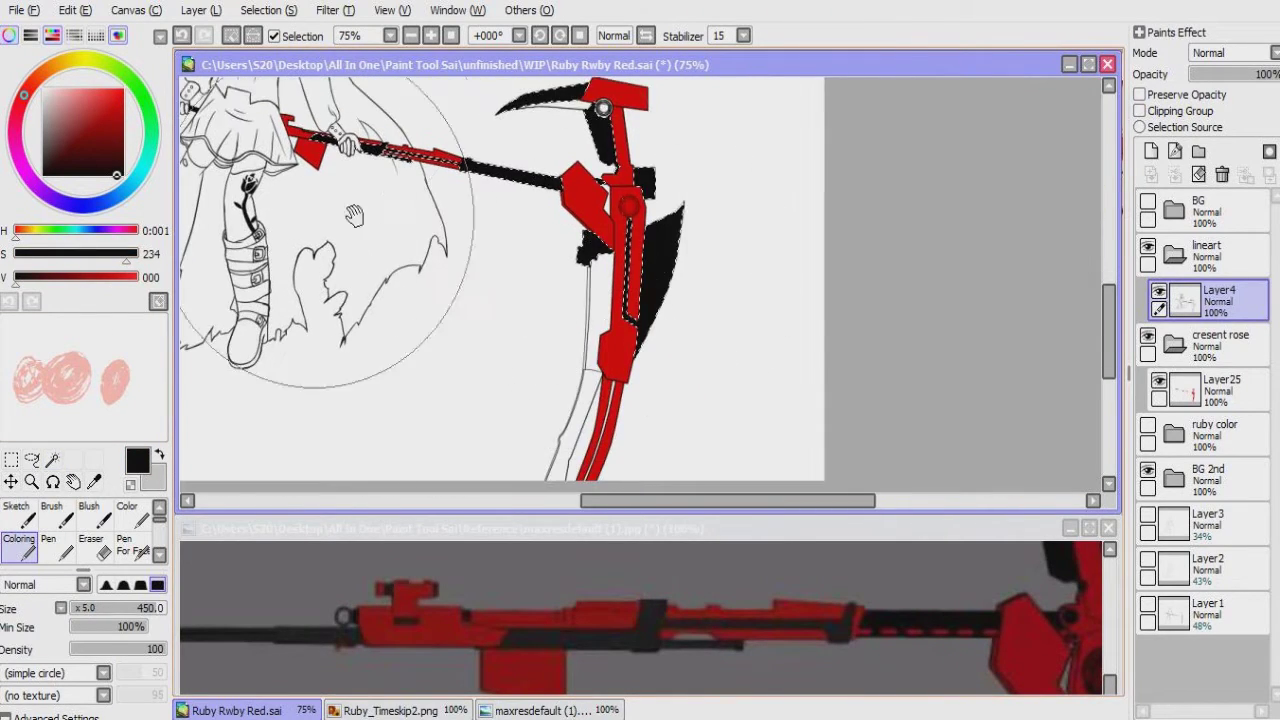
pyautogui.scroll(2, 354, 216)
pyautogui.hscroll(-1, 354, 216)
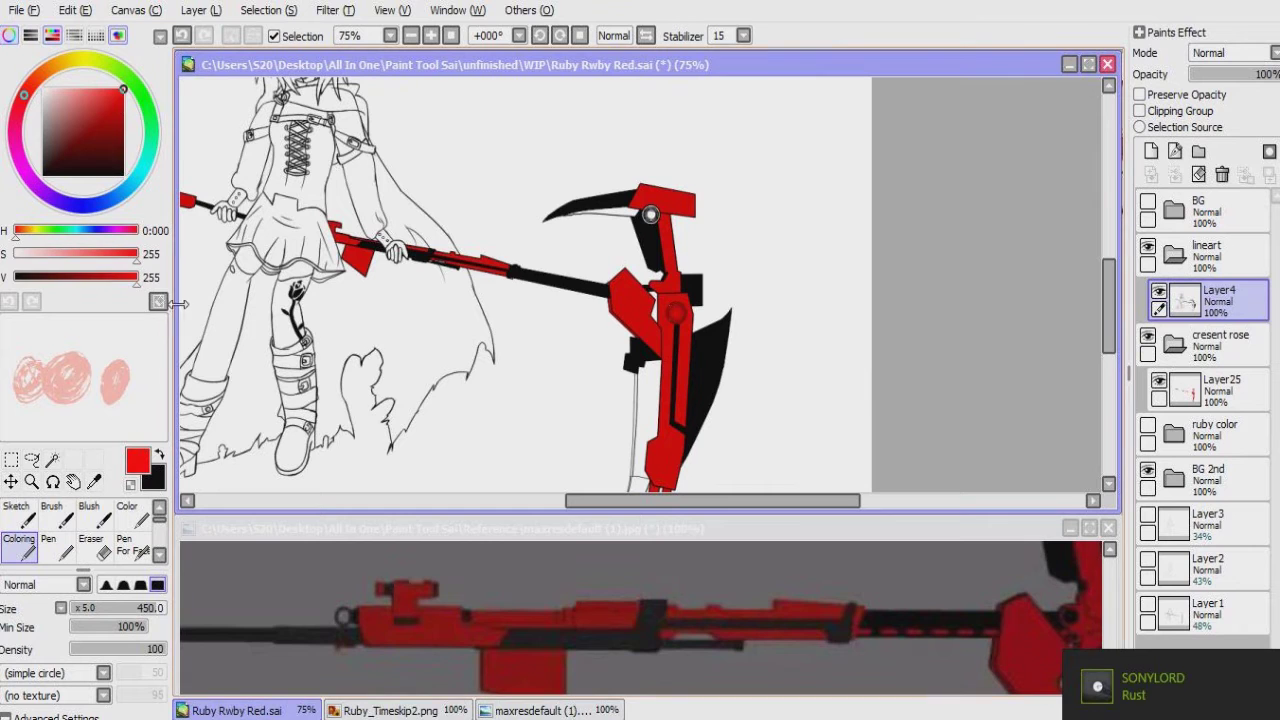
# Step: Set the brush colour to dark red and the Coloring brush to size 120 with 0% minimum size
pyautogui.click(116, 103)
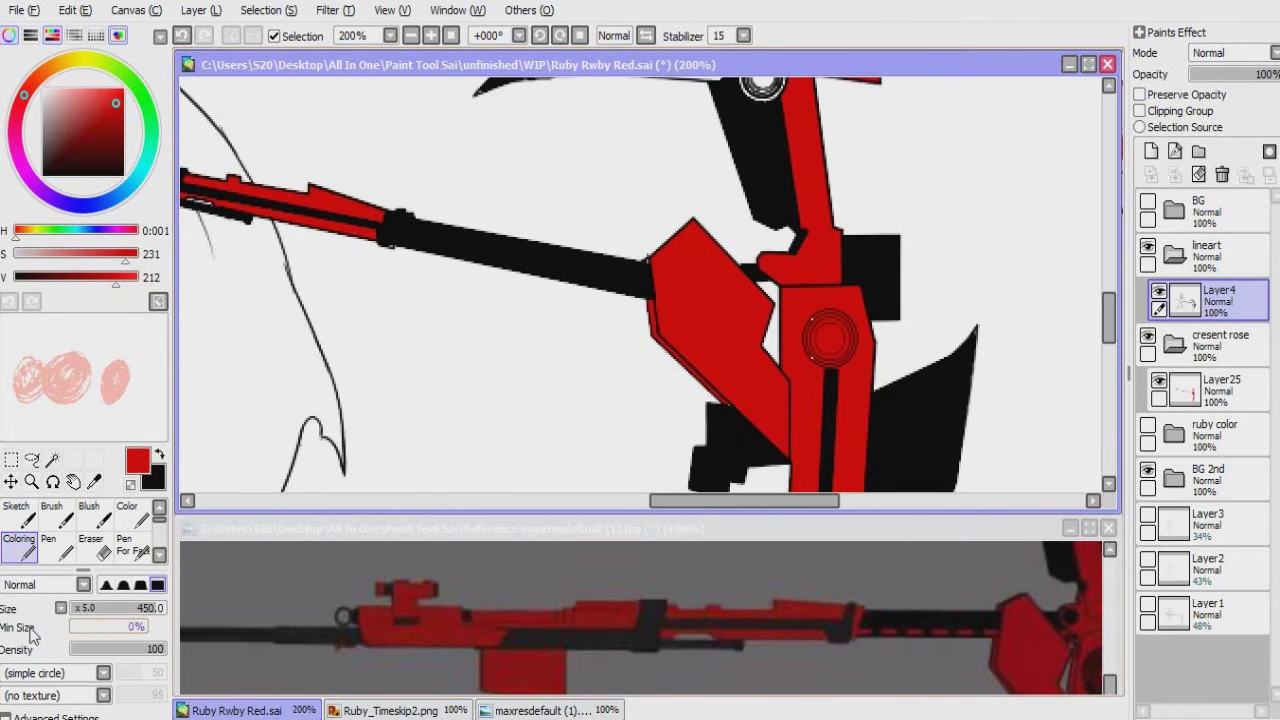
pyautogui.press('[')
pyautogui.press('[')
pyautogui.press('[')
pyautogui.press('[')
pyautogui.press('[')
pyautogui.press('[')
pyautogui.press('[')
pyautogui.press('[')
pyautogui.click(686, 600)
pyautogui.click(457, 357)
pyautogui.scroll(4, 467, 395)
pyautogui.scroll(-6, 467, 395)
# Step: Paint the selected gun panels, shaft, joint blocks and blades black on Layer25 with the Coloring brush
pyautogui.keyDown('ctrl'); pyautogui.keyDown('shift'); pyautogui.click(619, 302); pyautogui.keyUp('shift'); pyautogui.keyUp('ctrl')
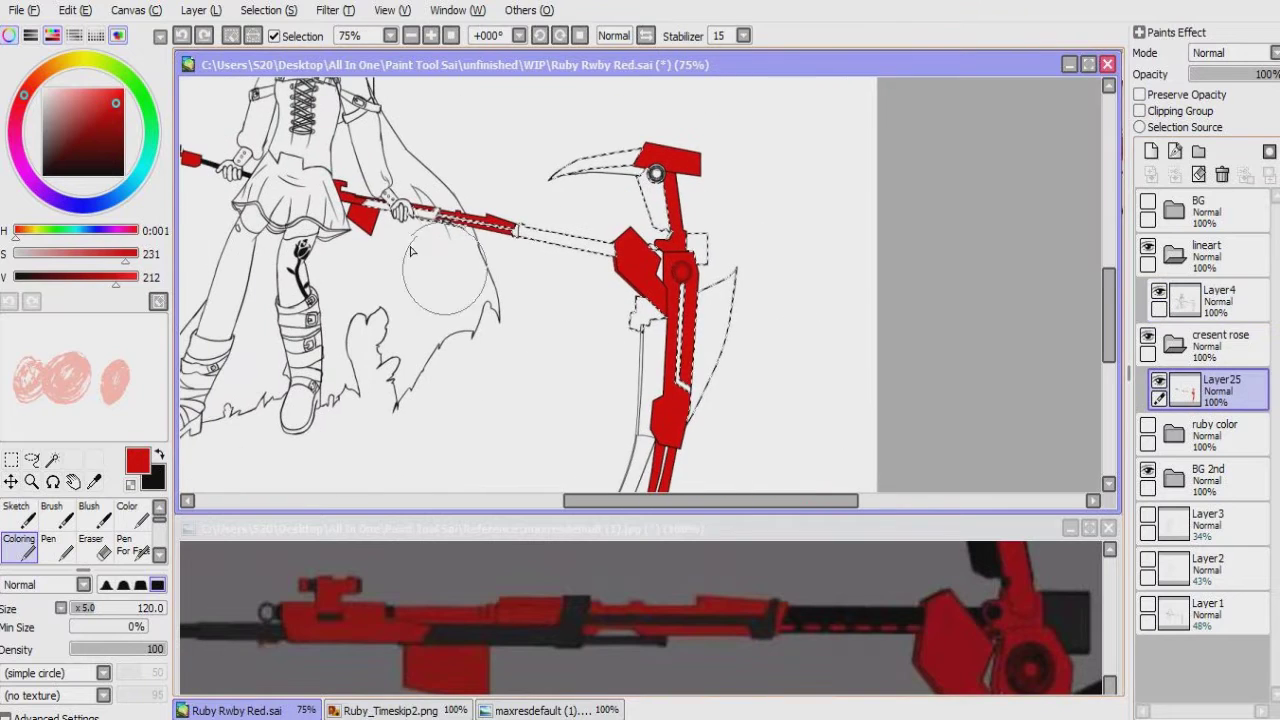
pyautogui.press('x')
pyautogui.moveTo(420, 222)
pyautogui.mouseDown()
pyautogui.moveTo(600, 240)
pyautogui.moveTo(690, 290)
pyautogui.moveTo(715, 380)
pyautogui.mouseUp()
pyautogui.moveTo(590, 398)
pyautogui.mouseDown()
pyautogui.moveTo(590, 318)
pyautogui.moveTo(580, 458)
pyautogui.mouseUp()
pyautogui.scroll(4, 517, 337)
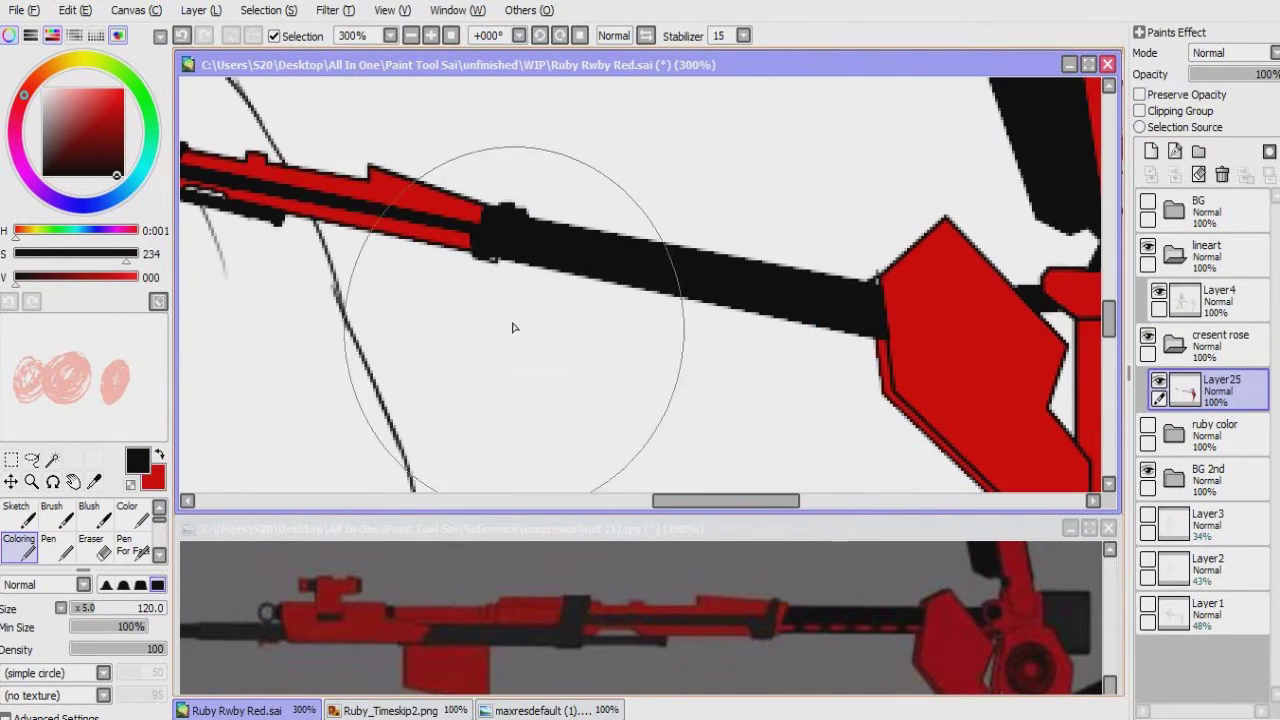
# Step: Paint a slanted red band on the black shaft beside the gun's front collar, following the reference image
pyautogui.click(68, 625)
pyautogui.press('x')
pyautogui.moveTo(566, 394); pyautogui.dragTo(370, 394)
pyautogui.click(657, 600)
pyautogui.scroll(2, 657, 600)
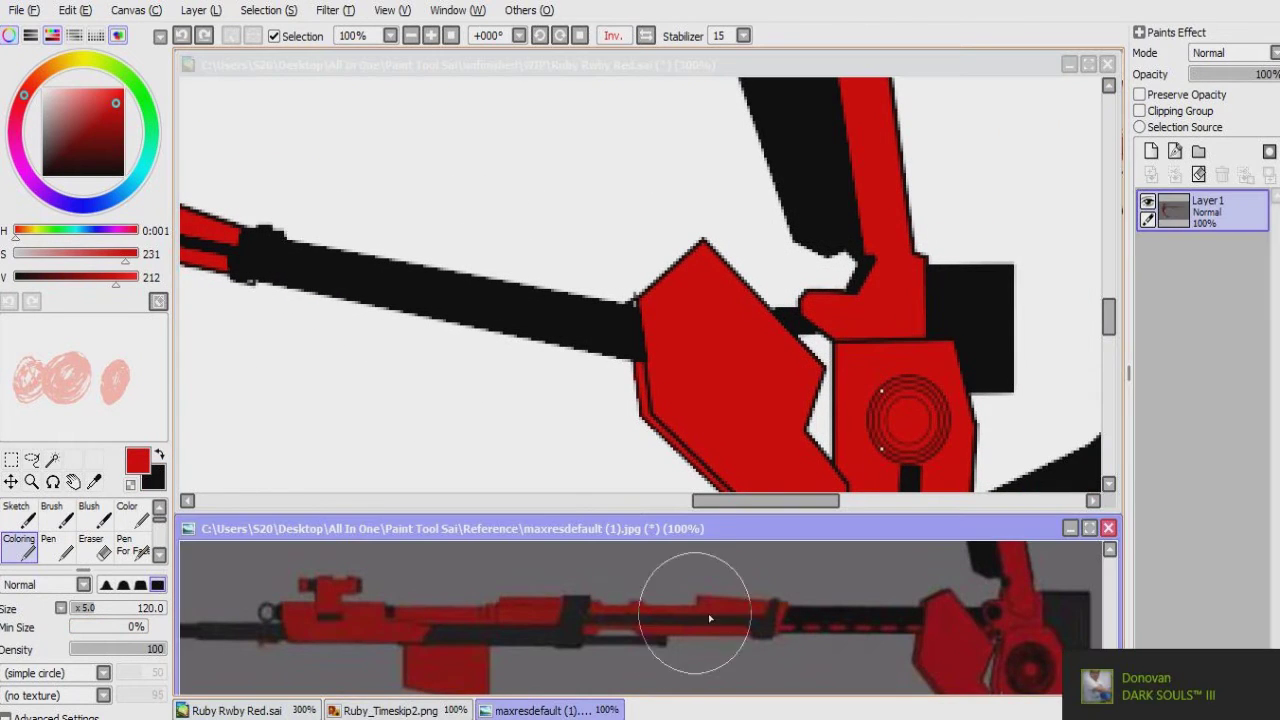
pyautogui.moveTo(657, 600); pyautogui.dragTo(737, 617)
pyautogui.moveTo(535, 388)
pyautogui.mouseDown()
pyautogui.moveTo(595, 448)
pyautogui.moveTo(643, 437)
pyautogui.mouseUp()
pyautogui.scroll(2, 531, 337)
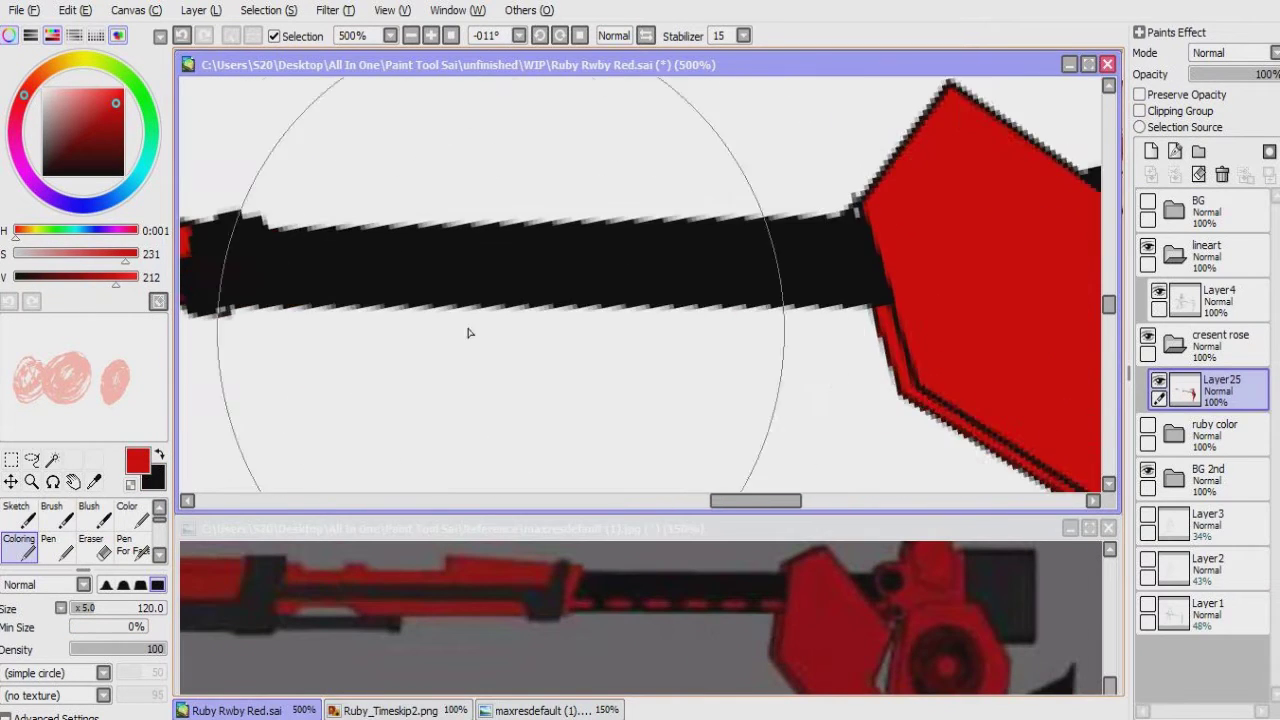
pyautogui.click(460, 278)
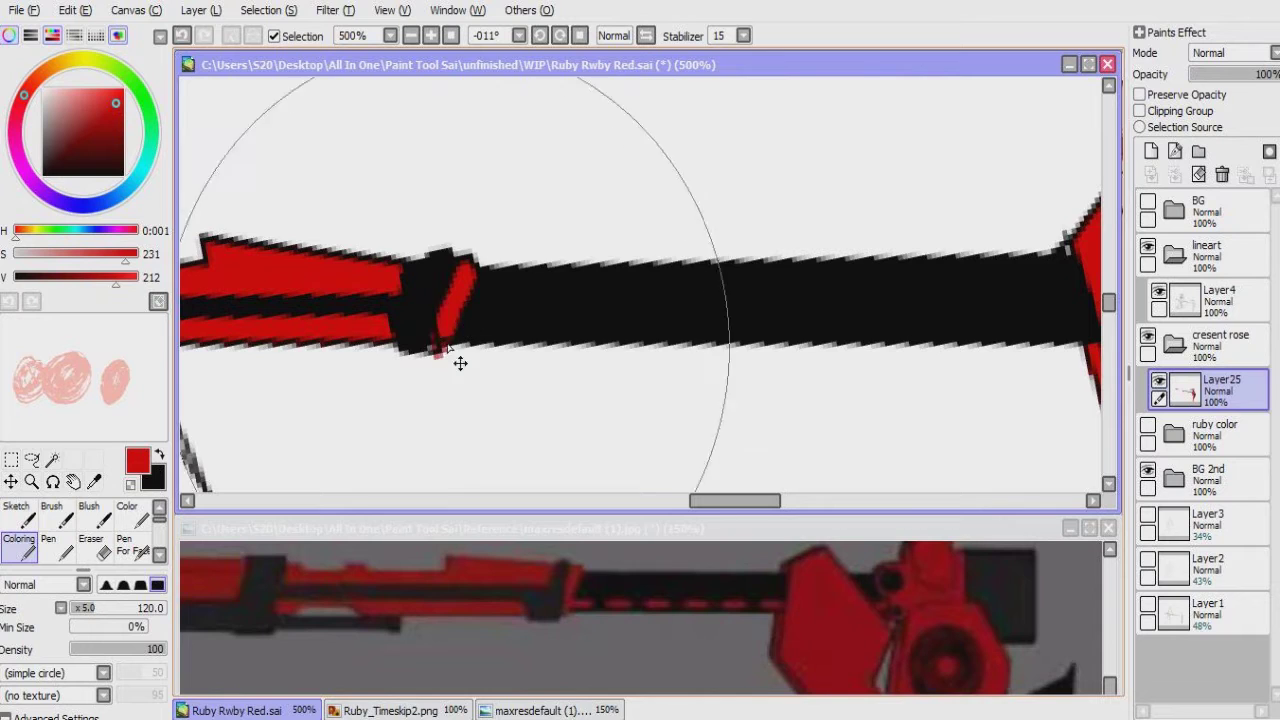
pyautogui.moveTo(468, 264)
pyautogui.mouseDown()
pyautogui.moveTo(441, 340)
pyautogui.moveTo(449, 285)
pyautogui.moveTo(442, 300)
pyautogui.moveTo(460, 310)
pyautogui.mouseUp()
# Step: Trim the edge of the slanted red band with black touch-ups
pyautogui.press('e')
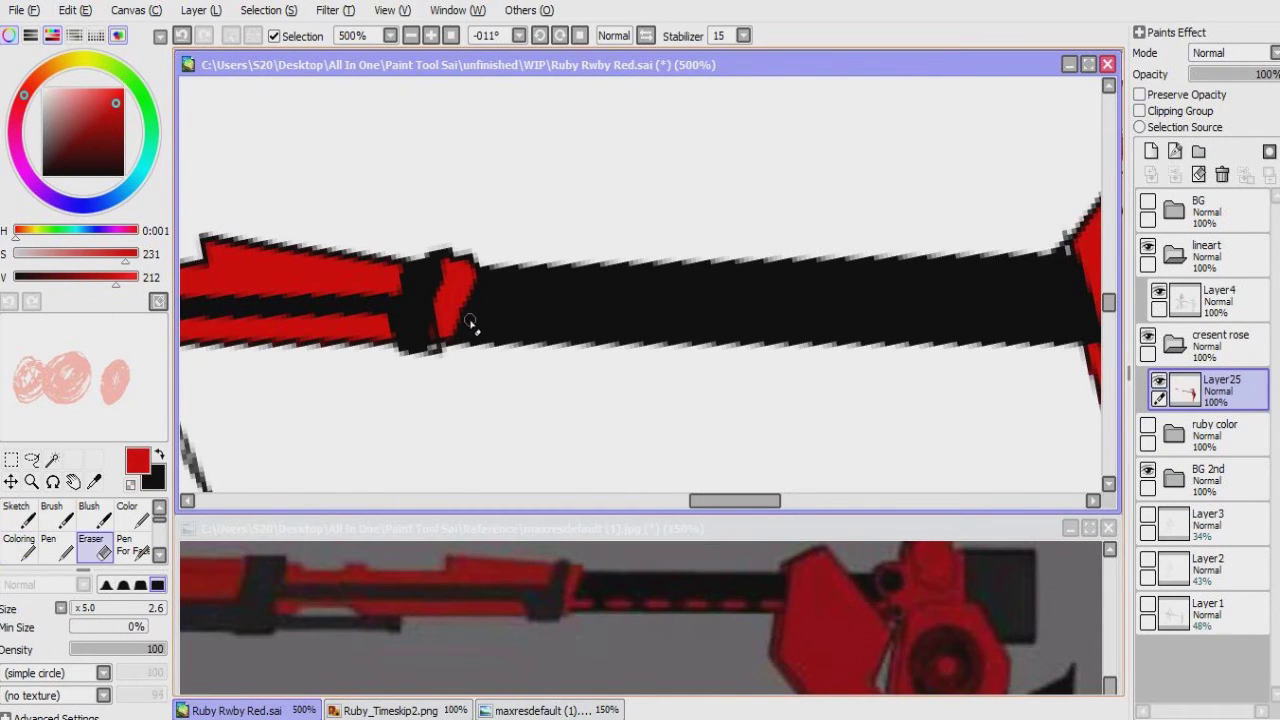
pyautogui.press('e')
pyautogui.press('x')
pyautogui.moveTo(474, 289)
pyautogui.mouseDown()
pyautogui.moveTo(428, 302)
pyautogui.moveTo(461, 328)
pyautogui.mouseUp()
pyautogui.press('x')
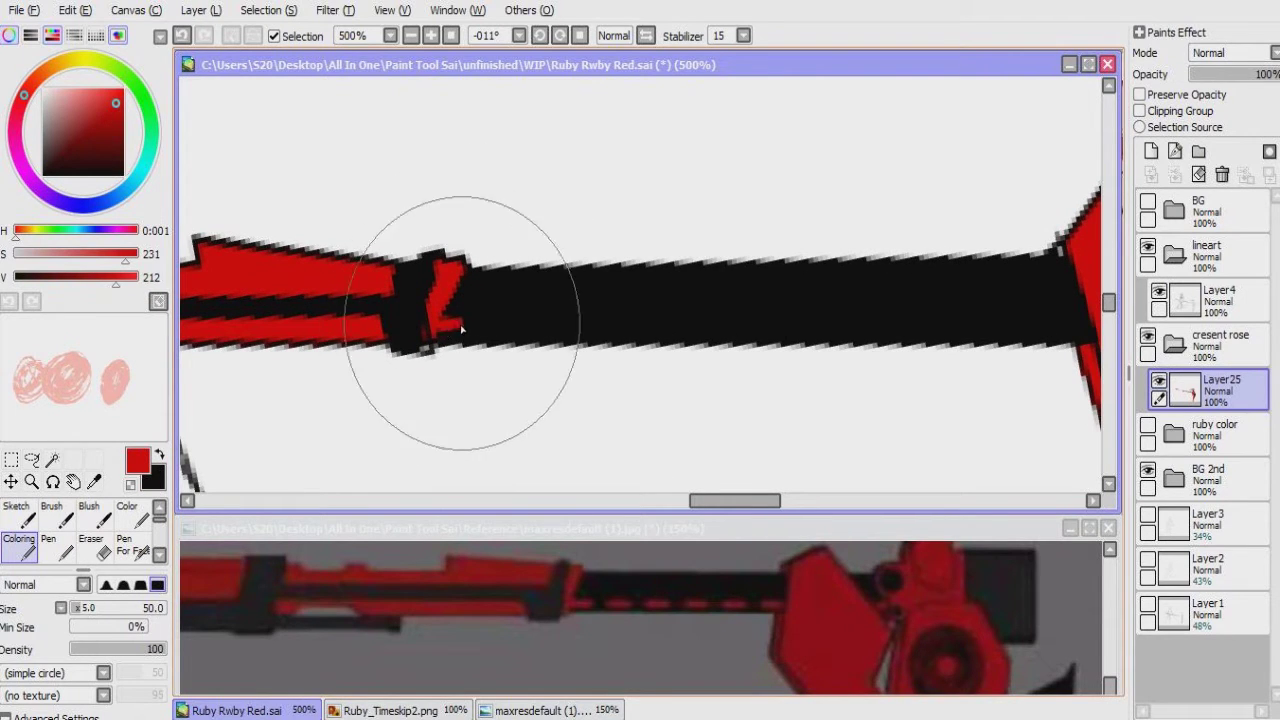
# Step: Paint a row of short red dashes along the lower edge of the black shaft with the brush at size 50
pyautogui.moveTo(532, 348); pyautogui.dragTo(452, 348)
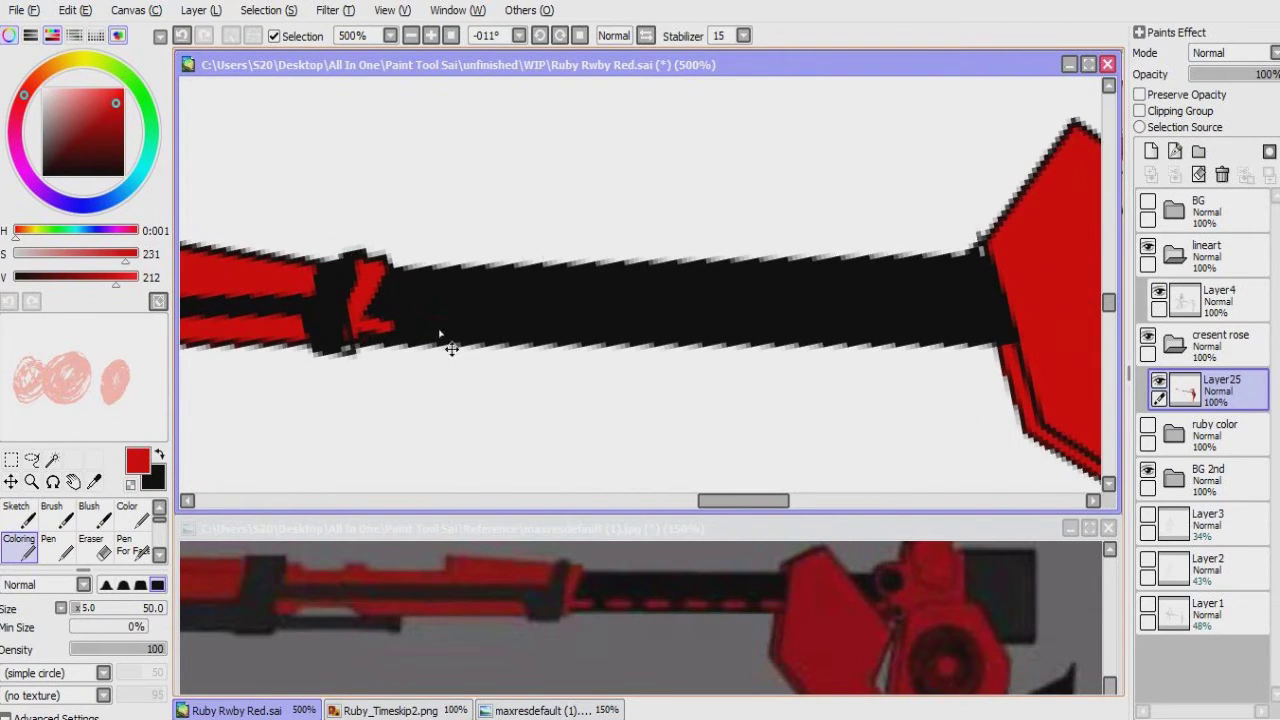
pyautogui.moveTo(482, 336)
pyautogui.mouseDown()
pyautogui.moveTo(428, 334)
pyautogui.moveTo(484, 329)
pyautogui.mouseUp()
pyautogui.moveTo(460, 343)
pyautogui.mouseDown()
pyautogui.moveTo(400, 343)
pyautogui.moveTo(550, 344)
pyautogui.moveTo(478, 344)
pyautogui.mouseUp()
pyautogui.moveTo(532, 345)
pyautogui.mouseDown()
pyautogui.moveTo(578, 345)
pyautogui.moveTo(515, 345)
pyautogui.moveTo(577, 349)
pyautogui.moveTo(577, 392)
pyautogui.mouseUp()
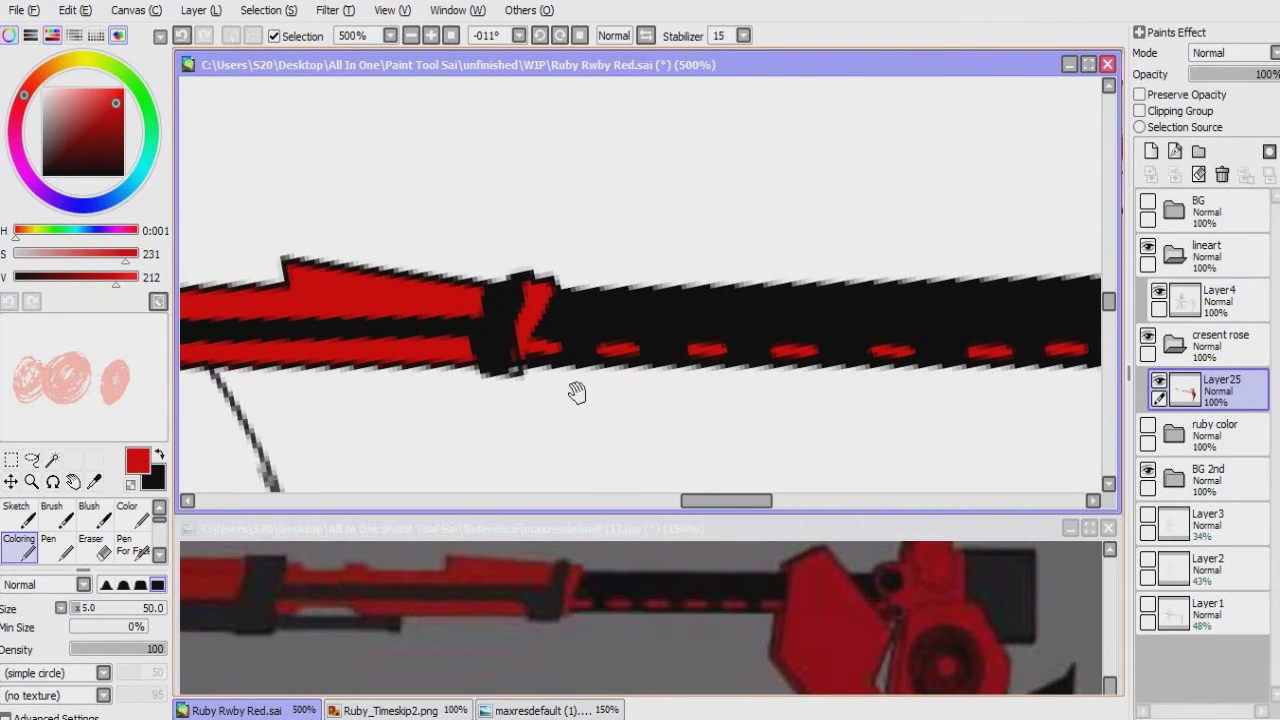
pyautogui.scroll(-5, 540, 370)
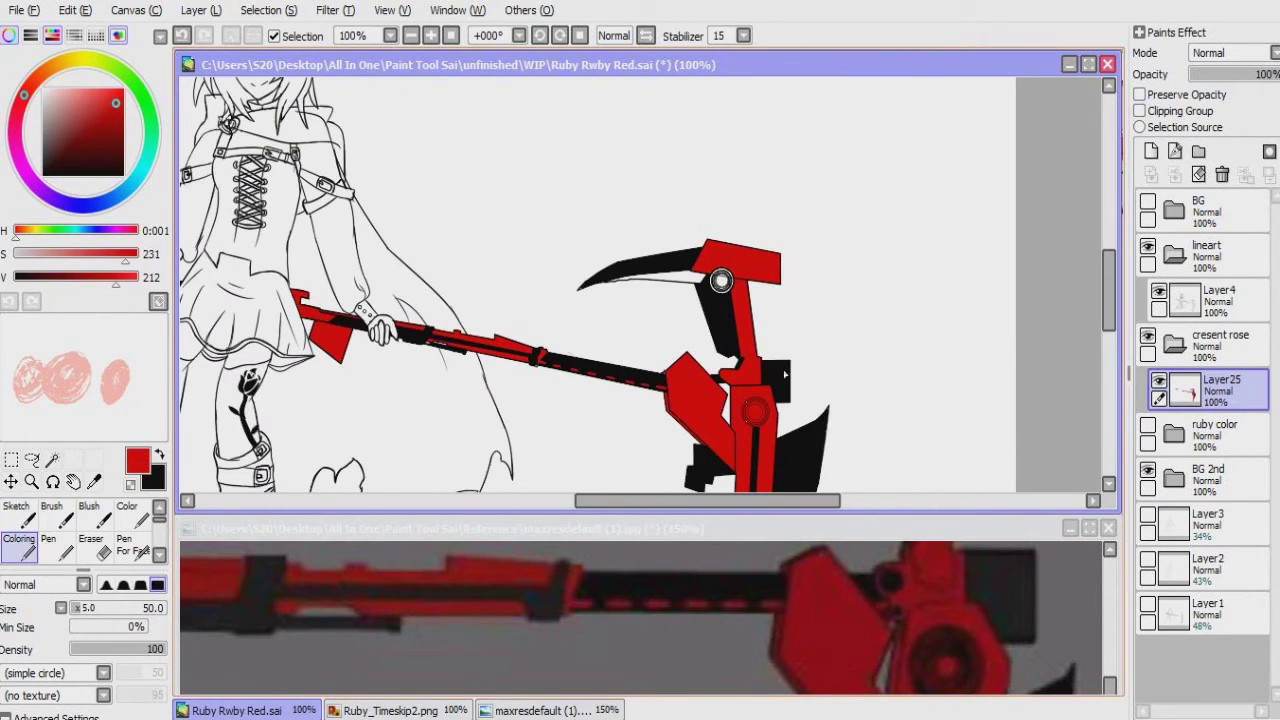
# Step: Select the unpainted lower strip of the small hook blade from Layer4 with the Magic Wand
pyautogui.keyDown('ctrl'); pyautogui.keyDown('shift'); pyautogui.click(560, 348); pyautogui.keyUp('shift'); pyautogui.keyUp('ctrl')
pyautogui.press('w')
pyautogui.scroll(4, 510, 370)
pyautogui.click(785, 205)
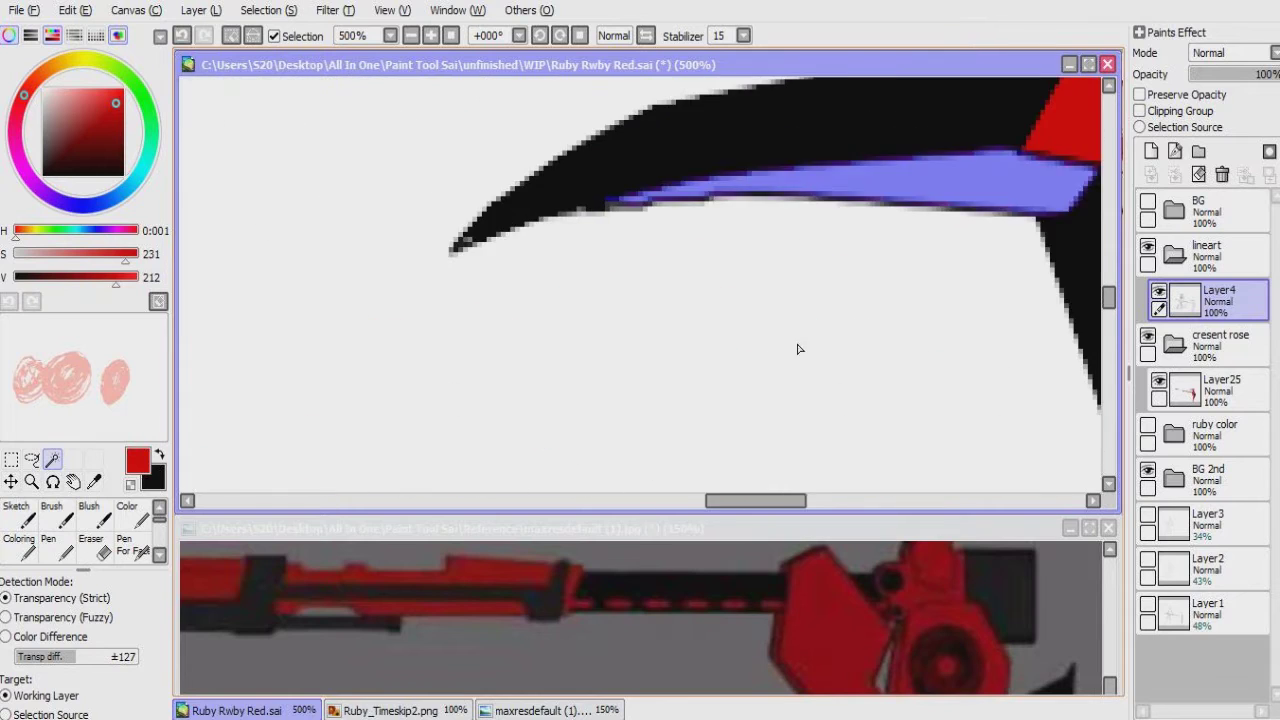
pyautogui.scroll(-5, 780, 370)
pyautogui.scroll(2, 743, 412)
pyautogui.click(757, 323)
pyautogui.hotkey('ctrl', 'd')
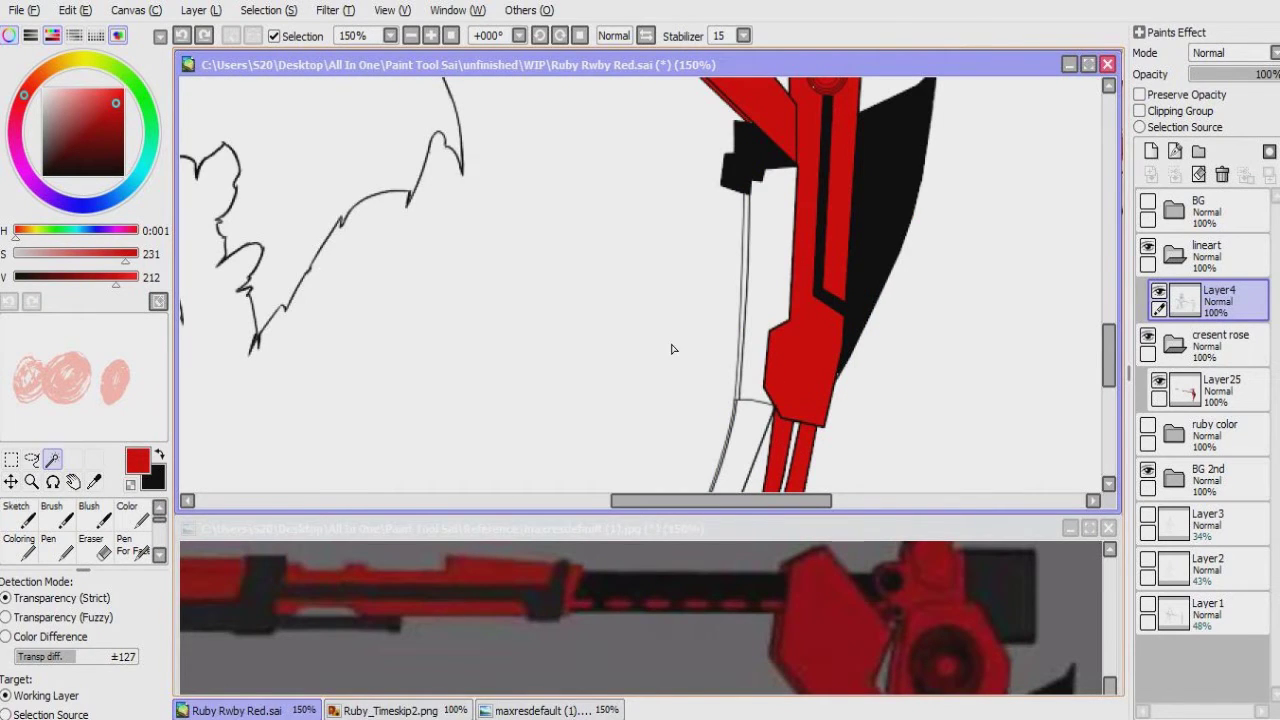
# Step: Close the outline gaps of the main blade's thin edge strip in black on Layer4 with a fine Coloring brush of about 0.8
pyautogui.press('b')
pyautogui.press('x')
pyautogui.scroll(3, 686, 291)
pyautogui.press('[')
pyautogui.press('[')
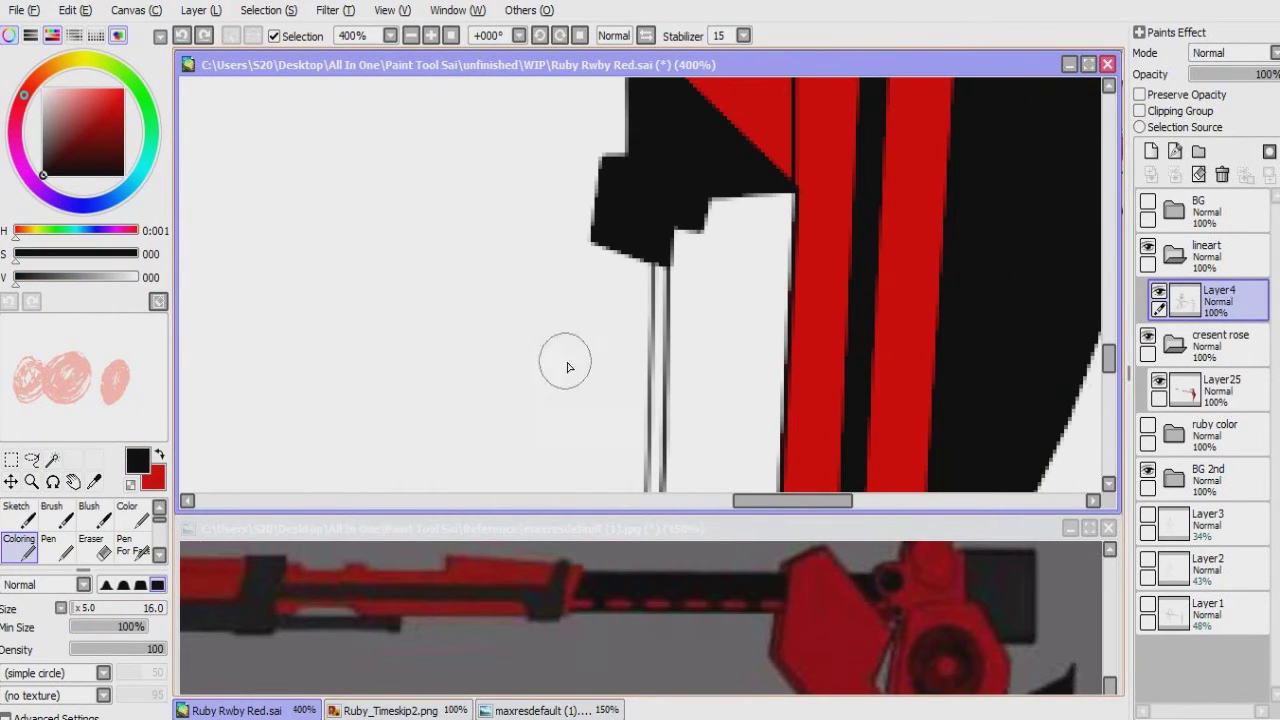
pyautogui.scroll(1, 661, 309)
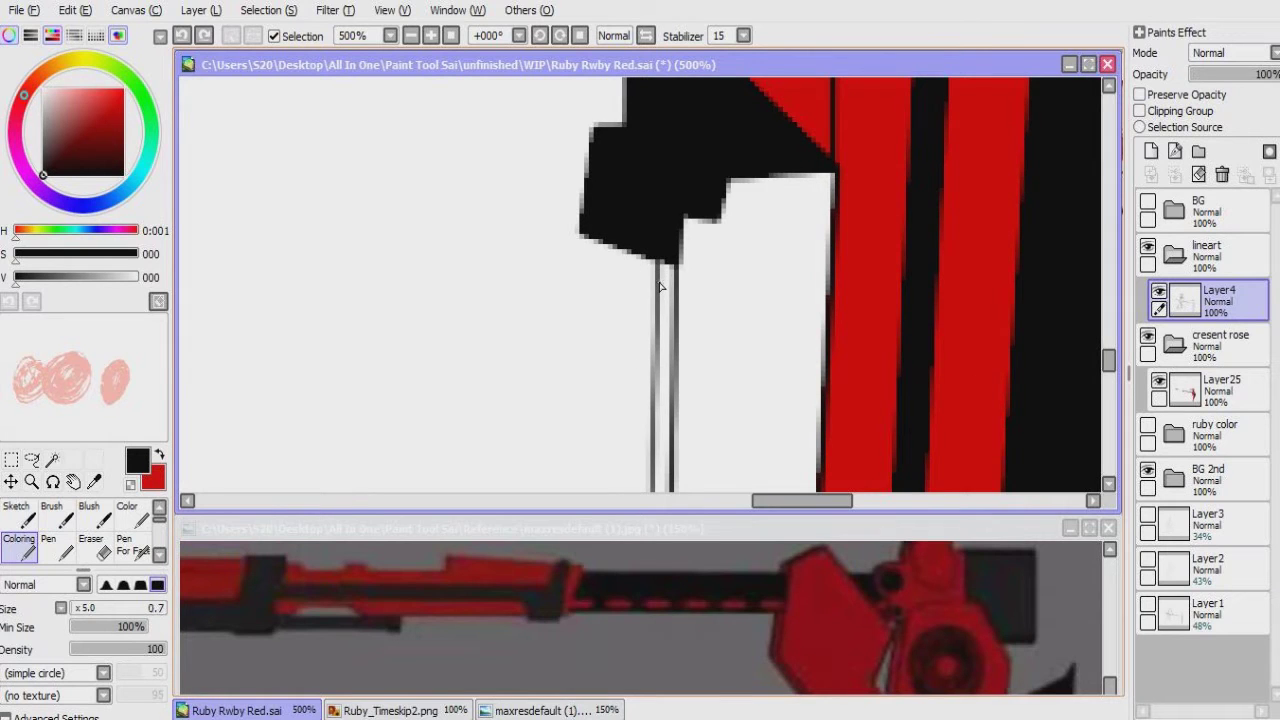
pyautogui.moveTo(660, 262)
pyautogui.mouseDown()
pyautogui.moveTo(583, 435)
pyautogui.moveTo(609, 331)
pyautogui.moveTo(583, 208)
pyautogui.mouseUp()
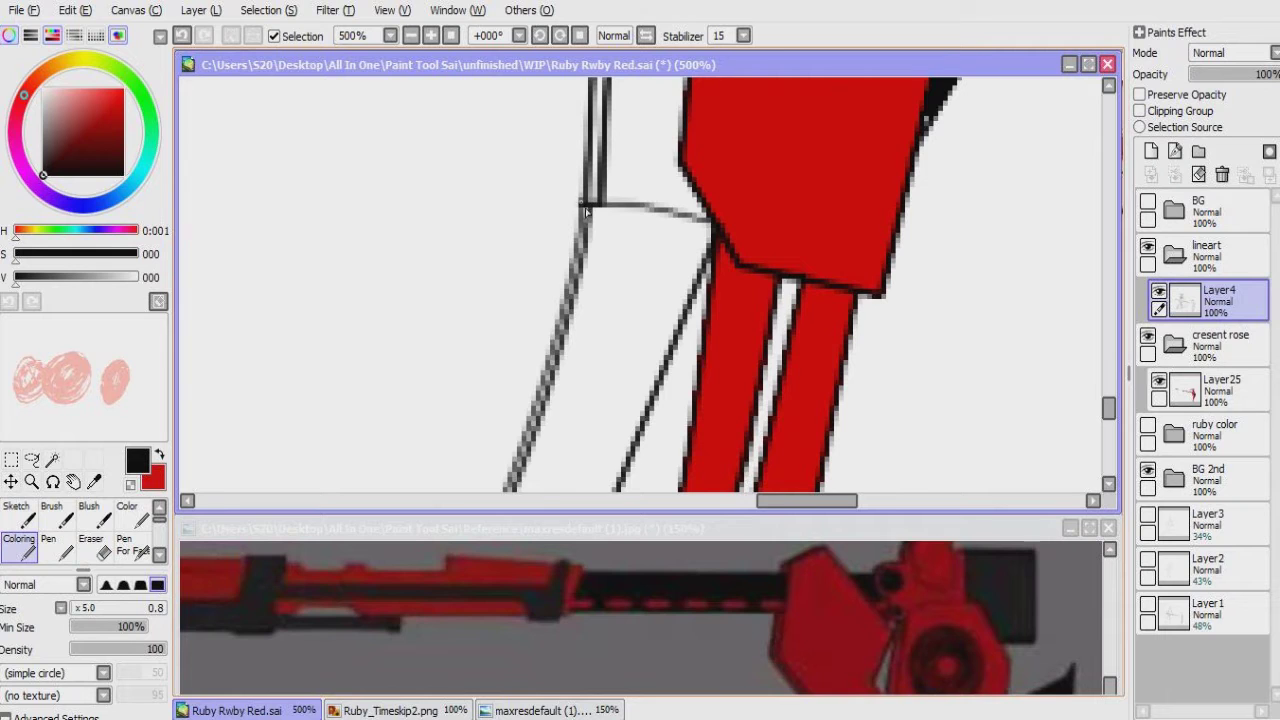
# Step: Add the narrow gap between the curved red rails and the main blade's body and edge strip to the selection
pyautogui.press('w')
pyautogui.click(669, 349)
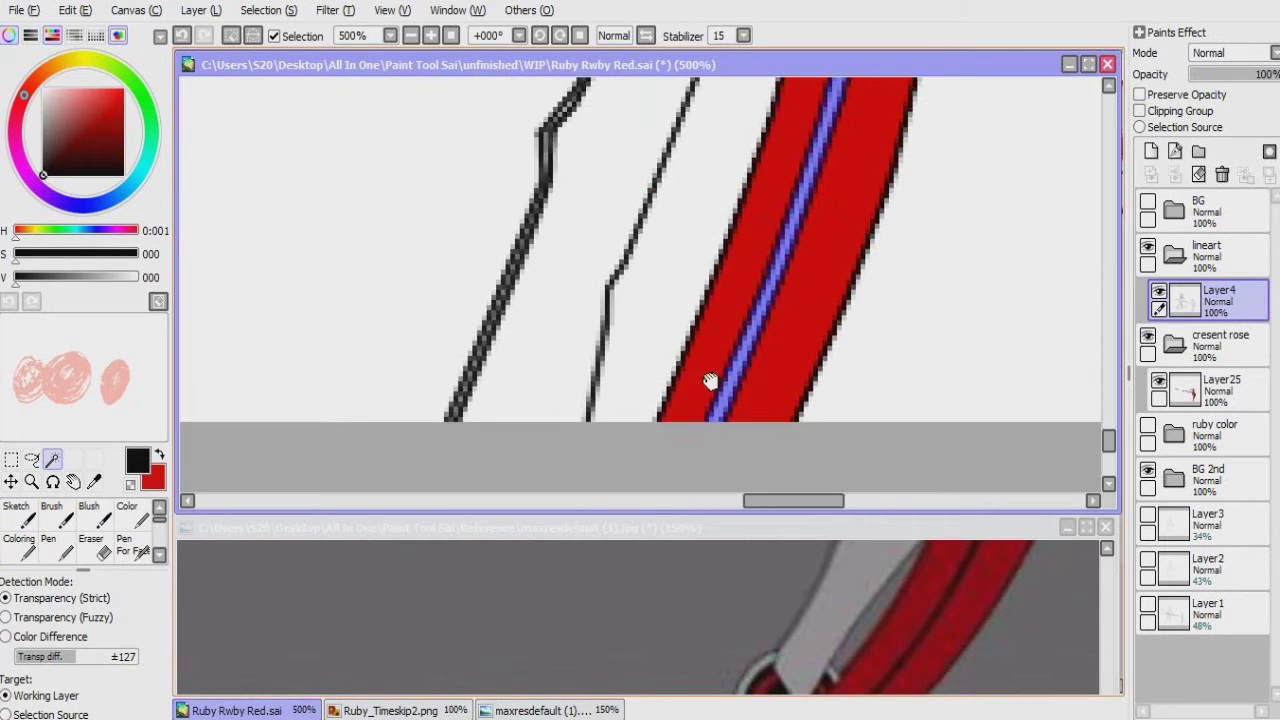
pyautogui.click(680, 223)
pyautogui.click(592, 262)
pyautogui.scroll(-5, 592, 262)
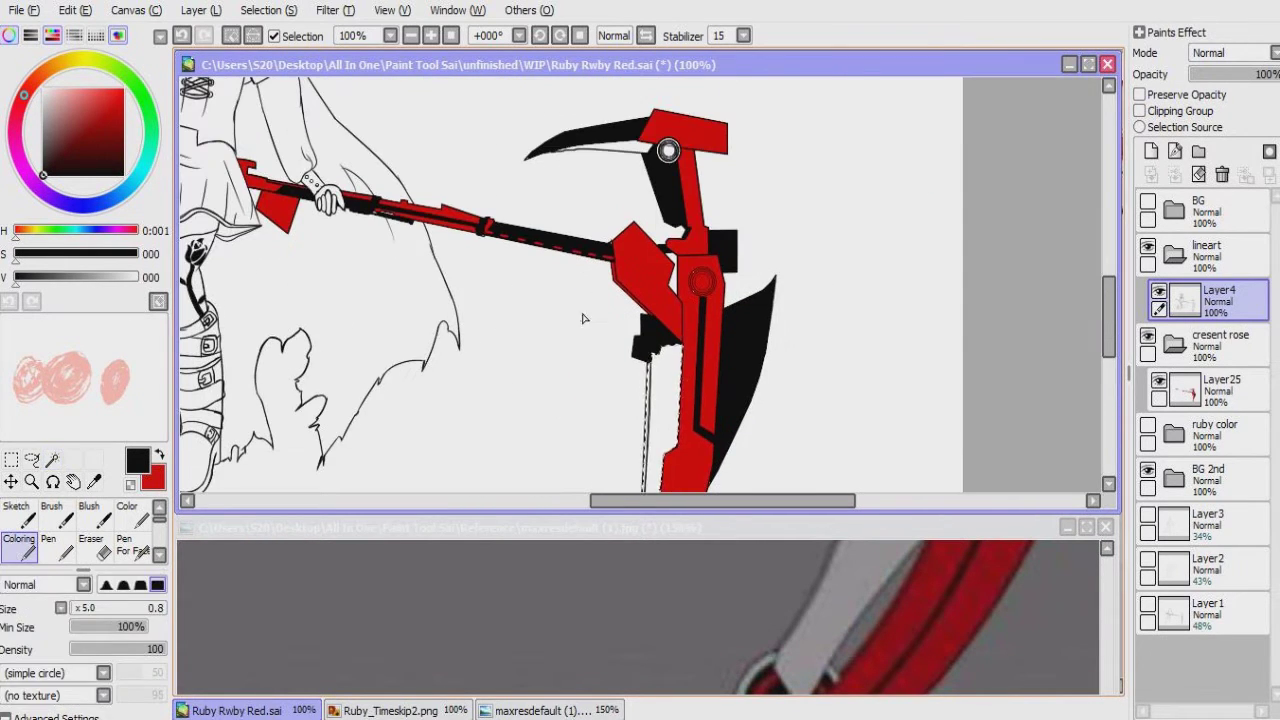
# Step: Paint the selected main blade and hook blade strip light grey on Layer25 with the Coloring brush at size 240
pyautogui.press('b')
pyautogui.click(160, 607)
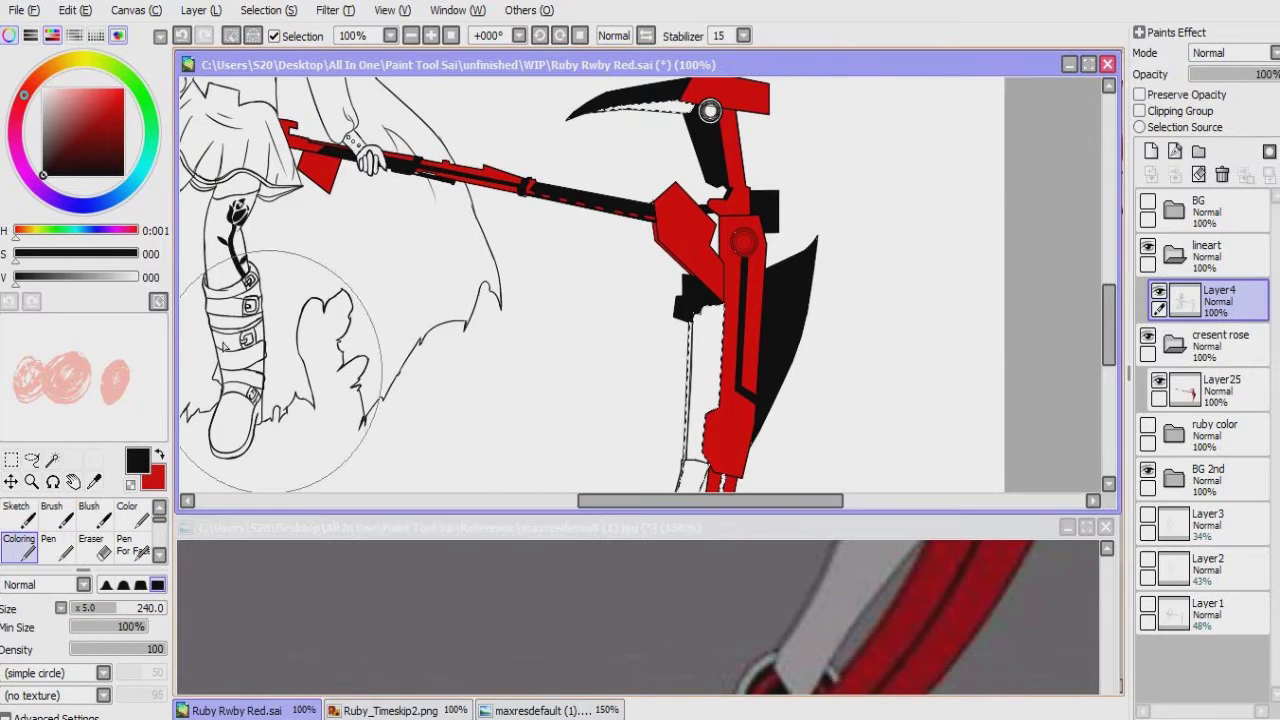
pyautogui.keyDown('alt'); pyautogui.click(505, 210); pyautogui.keyUp('alt')
pyautogui.scroll(-1, 583, 265)
pyautogui.moveTo(583, 265); pyautogui.dragTo(540, 429)
pyautogui.click(1215, 385)
pyautogui.moveTo(590, 262)
pyautogui.mouseDown()
pyautogui.moveTo(543, 374)
pyautogui.moveTo(567, 272)
pyautogui.moveTo(523, 237)
pyautogui.mouseUp()
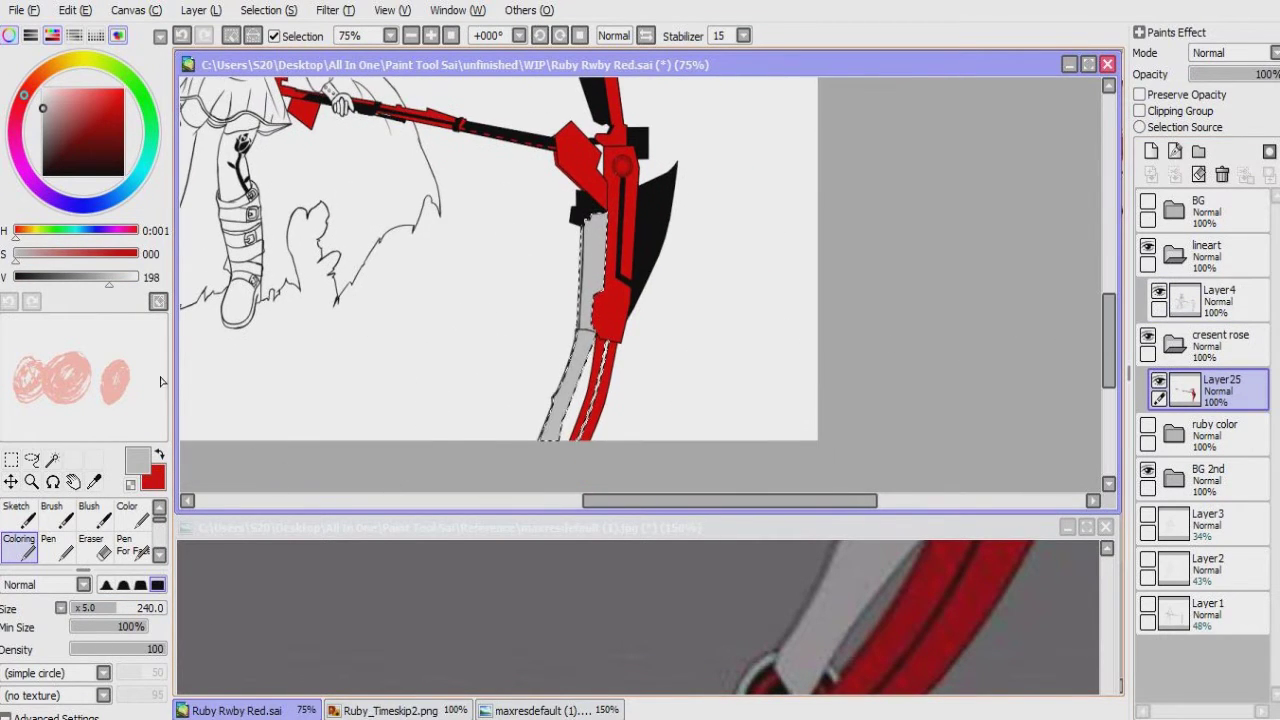
# Step: Switch the brush colour to black
pyautogui.keyDown('alt'); pyautogui.click(686, 409); pyautogui.keyUp('alt')
pyautogui.press('Left')
pyautogui.press('Up')
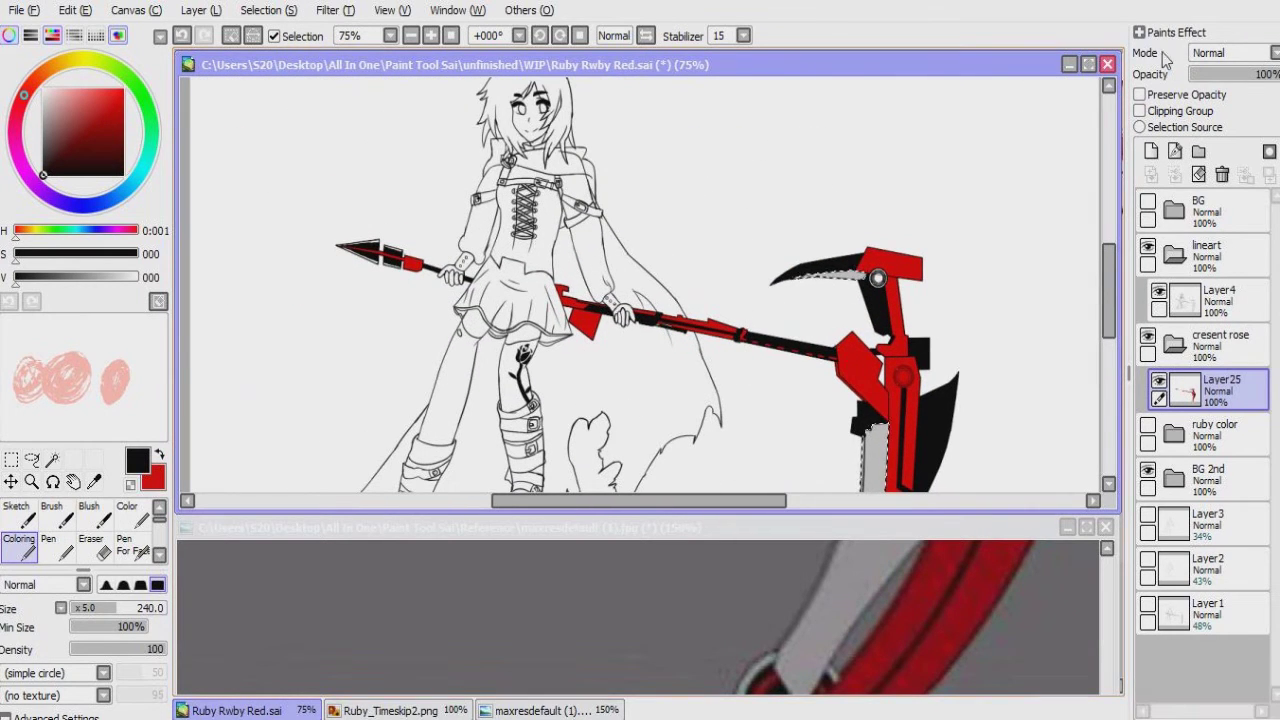
pyautogui.press('Right')
pyautogui.press('Up')
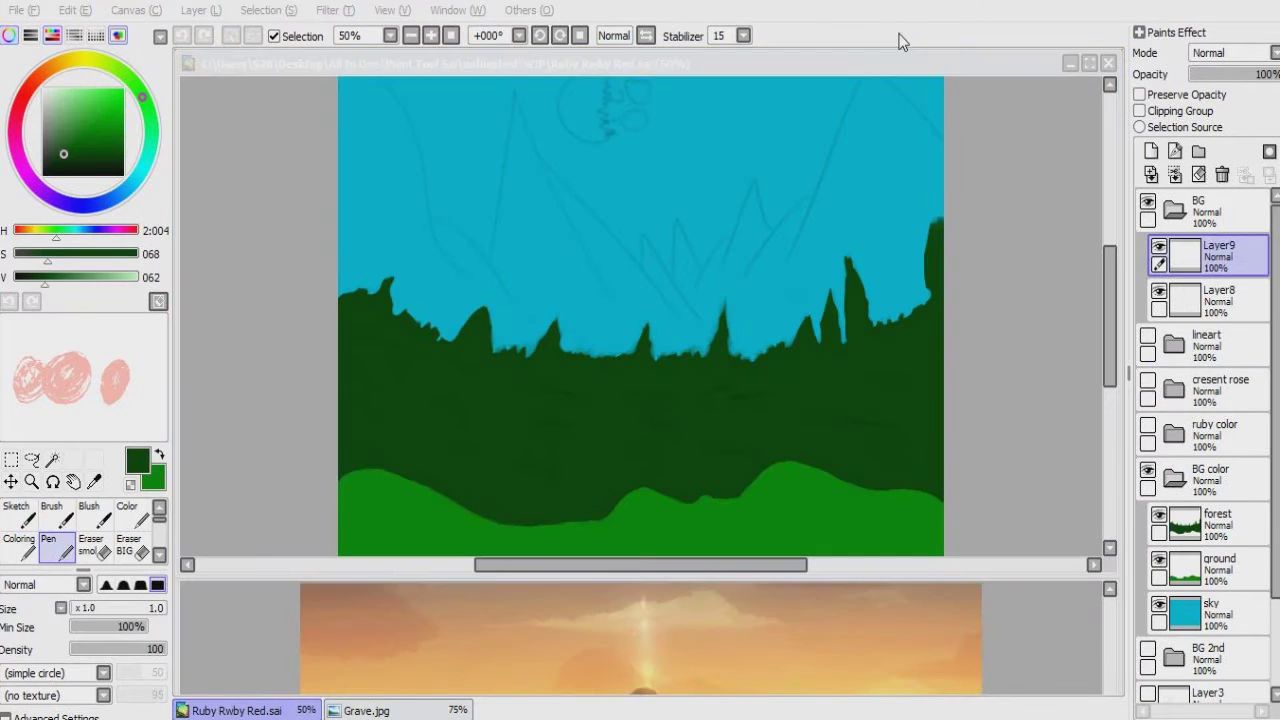
# Step: Hide and collapse the BG color folder, and make Layer9 in the BG folder the active layer
pyautogui.click(1147, 470)
pyautogui.click(1174, 478)
pyautogui.click(1218, 255)
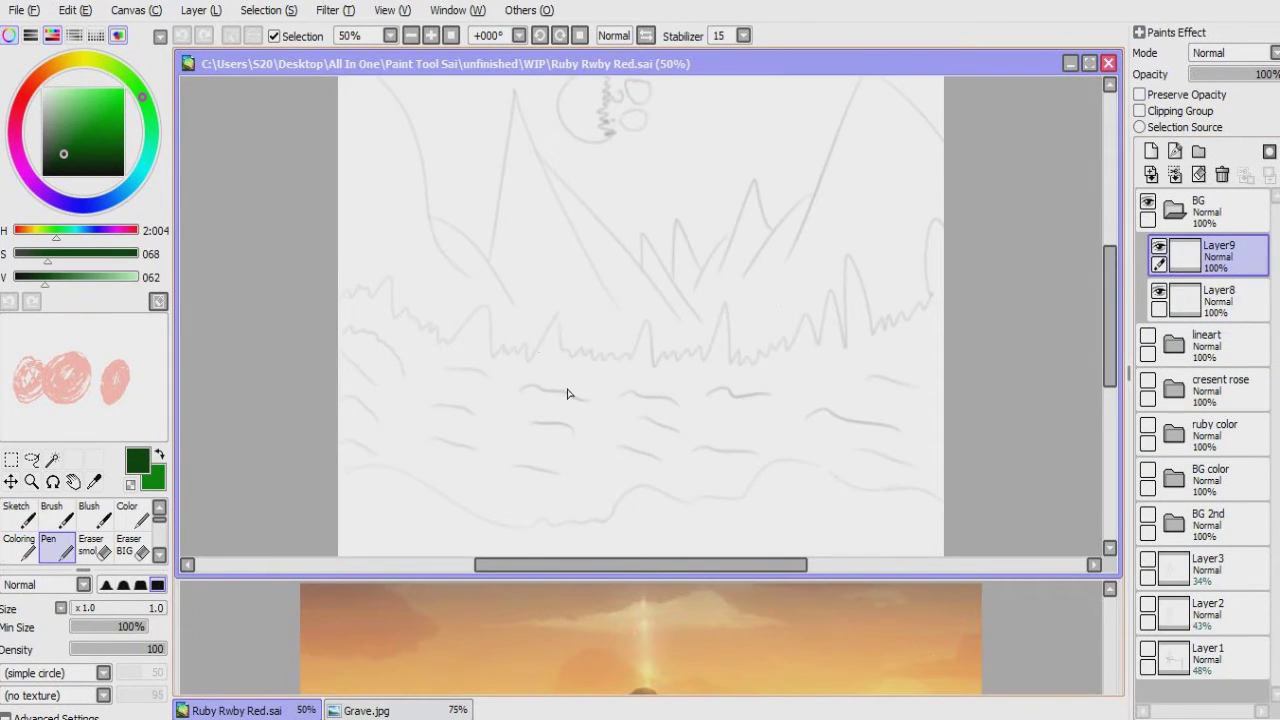
# Step: Set the pen colour to black and trace the ground outline on Layer9 from the left canvas edge to the middle hill's crest
pyautogui.moveTo(566, 394); pyautogui.dragTo(608, 157)
pyautogui.scroll(1, 586, 343)
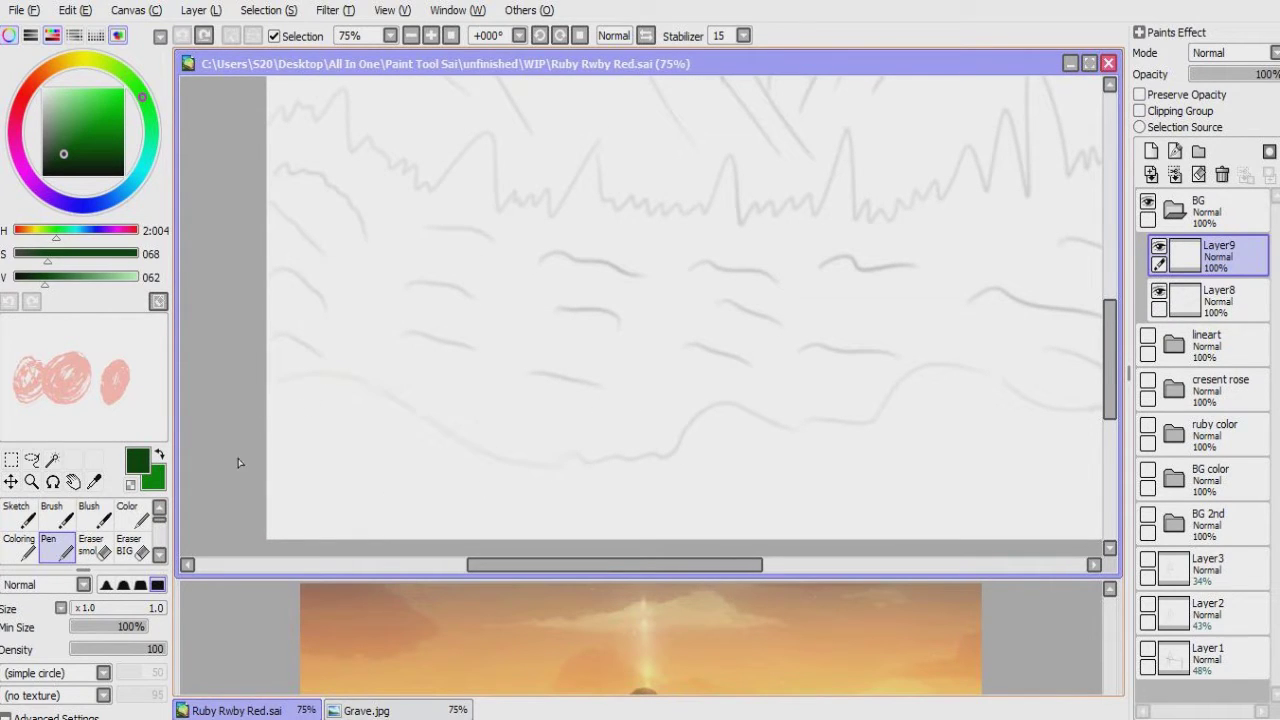
pyautogui.click(12, 289)
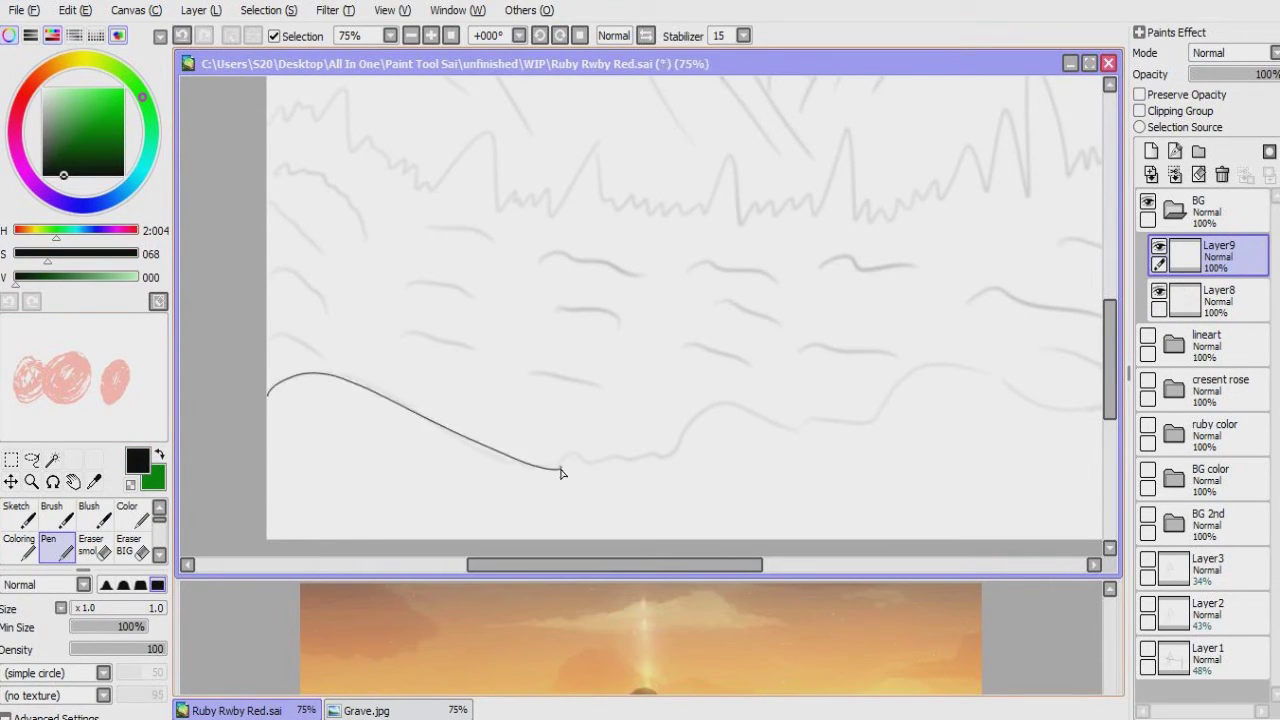
pyautogui.moveTo(587, 469); pyautogui.dragTo(614, 471)
pyautogui.hotkey('ctrl', 'z')
pyautogui.scroll(2, 590, 470)
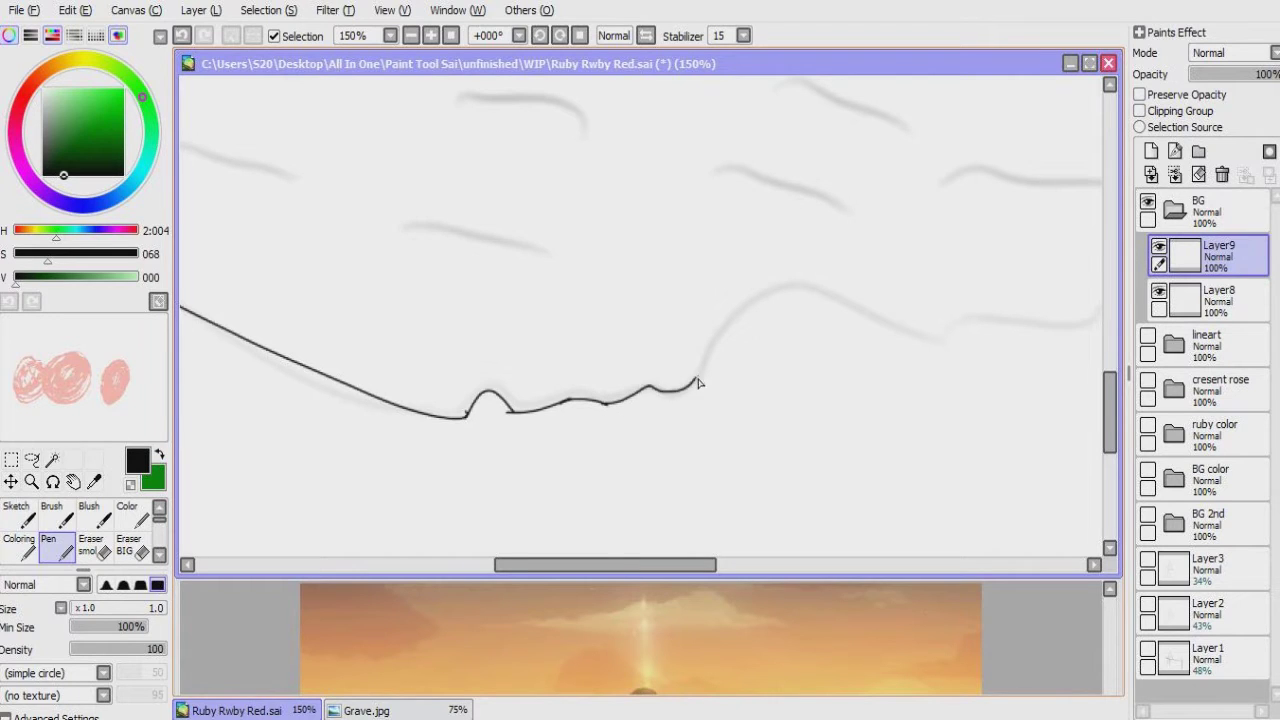
pyautogui.moveTo(796, 290); pyautogui.dragTo(655, 335)
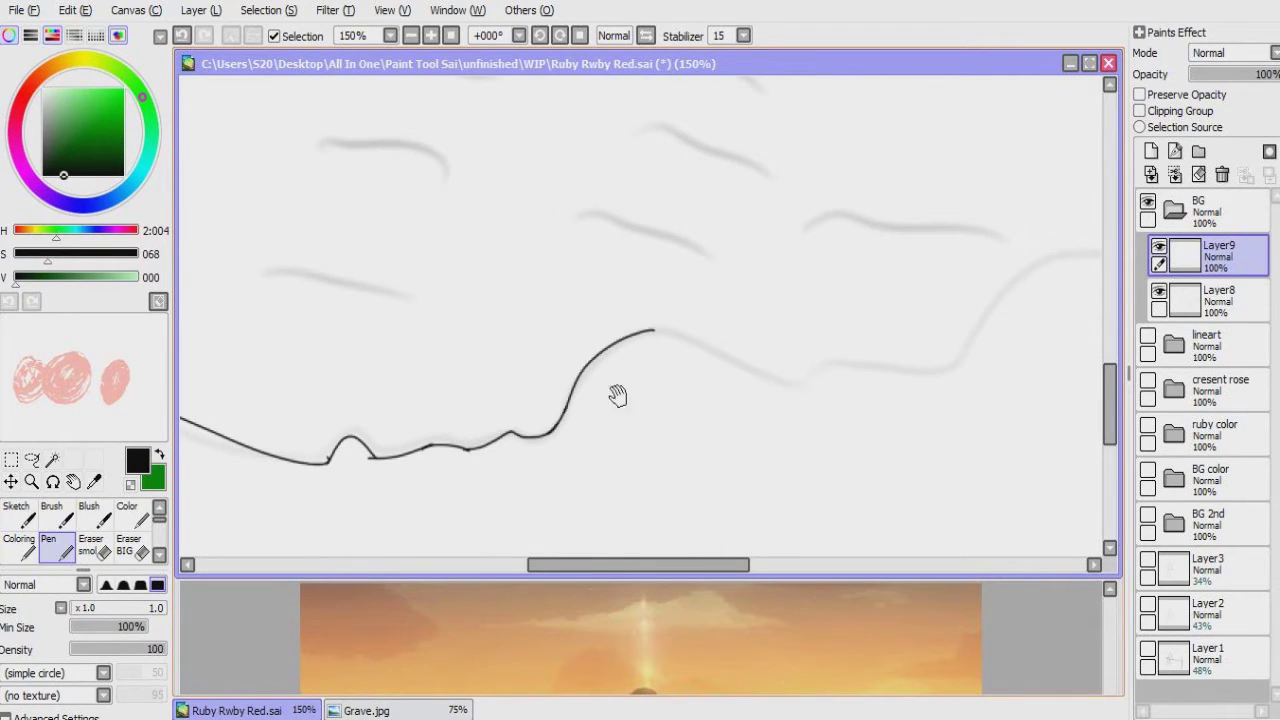
# Step: Continue the ground outline down from the middle hill's crest, through the dip and up the right hill's slope
pyautogui.moveTo(593, 415); pyautogui.dragTo(491, 435)
pyautogui.moveTo(552, 349); pyautogui.dragTo(618, 390)
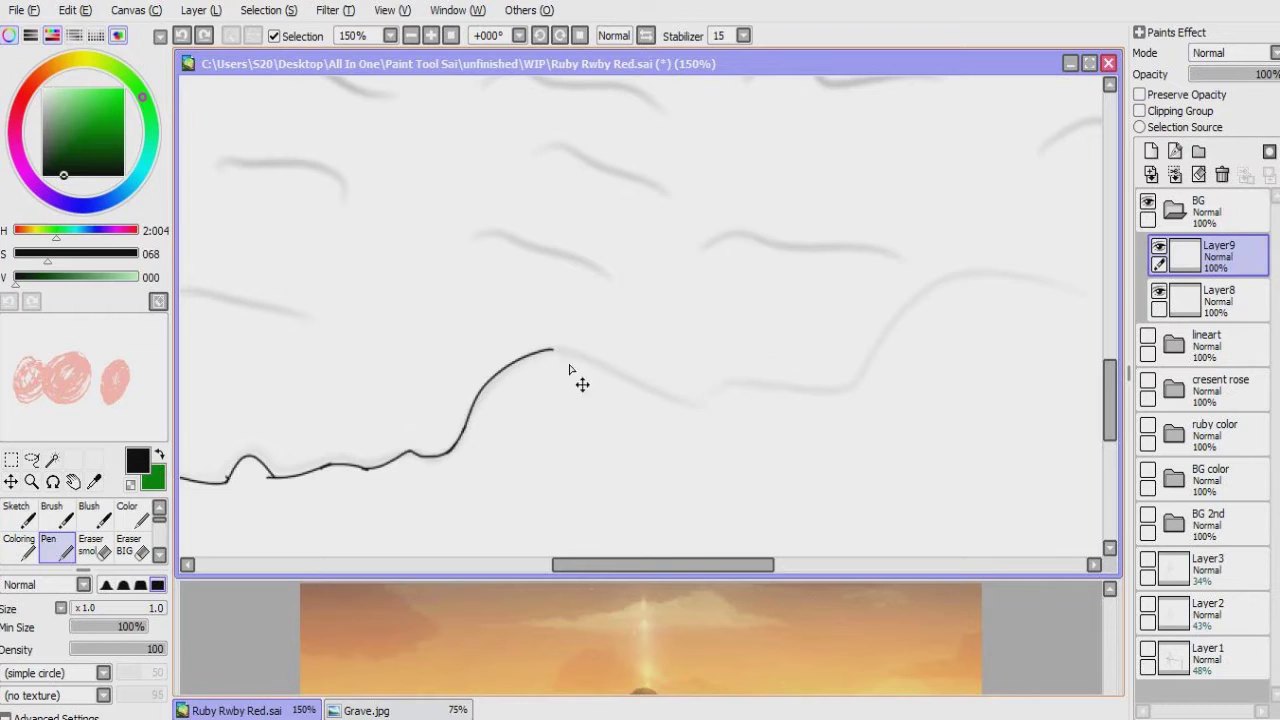
pyautogui.hotkey('ctrl', 'z')
pyautogui.moveTo(698, 420); pyautogui.dragTo(588, 430)
pyautogui.moveTo(676, 401); pyautogui.dragTo(552, 396)
pyautogui.press('e')
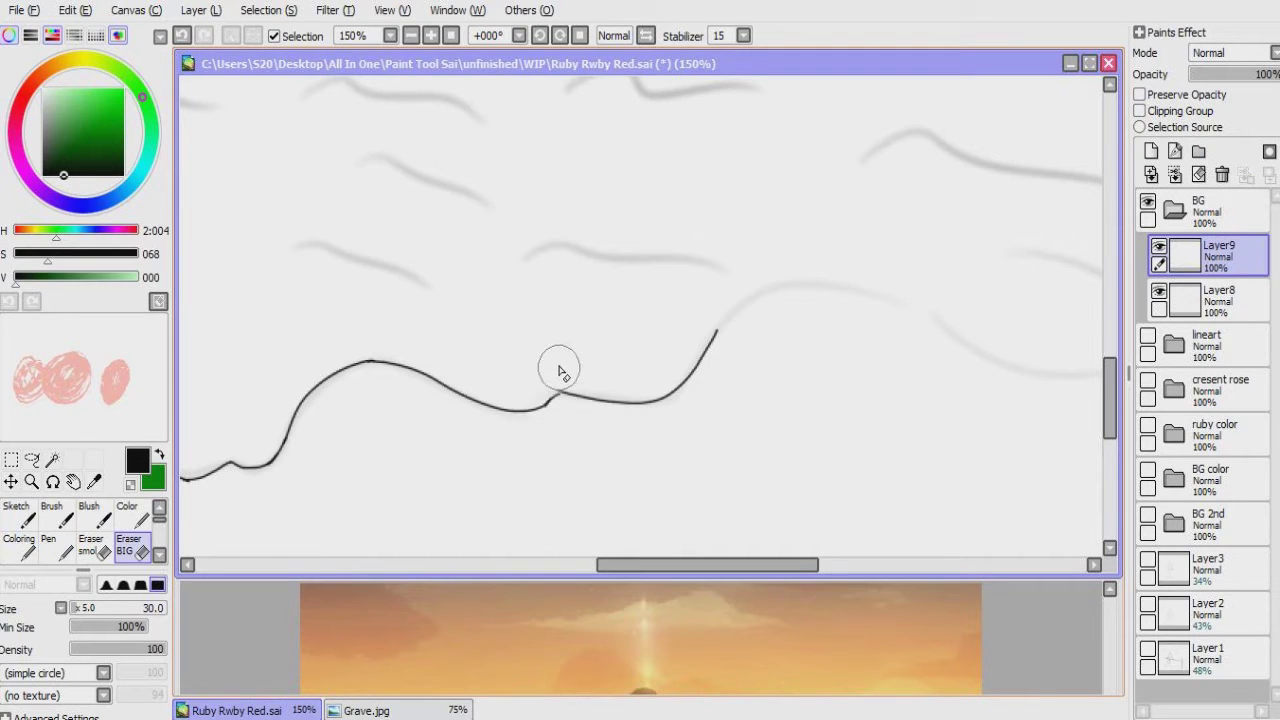
pyautogui.press('e')
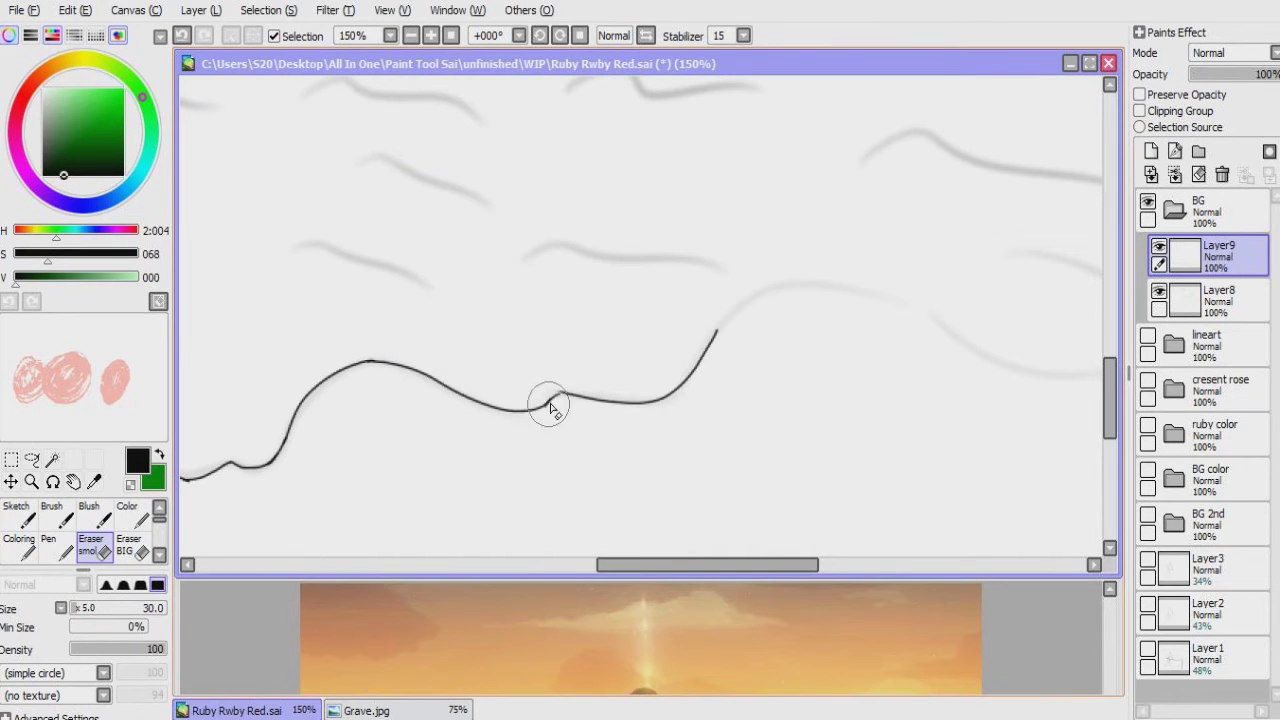
# Step: Trace the ground outline over the right hill's crest and on to the right canvas edge with the Pen
pyautogui.press('n')
pyautogui.scroll(2, 540, 430)
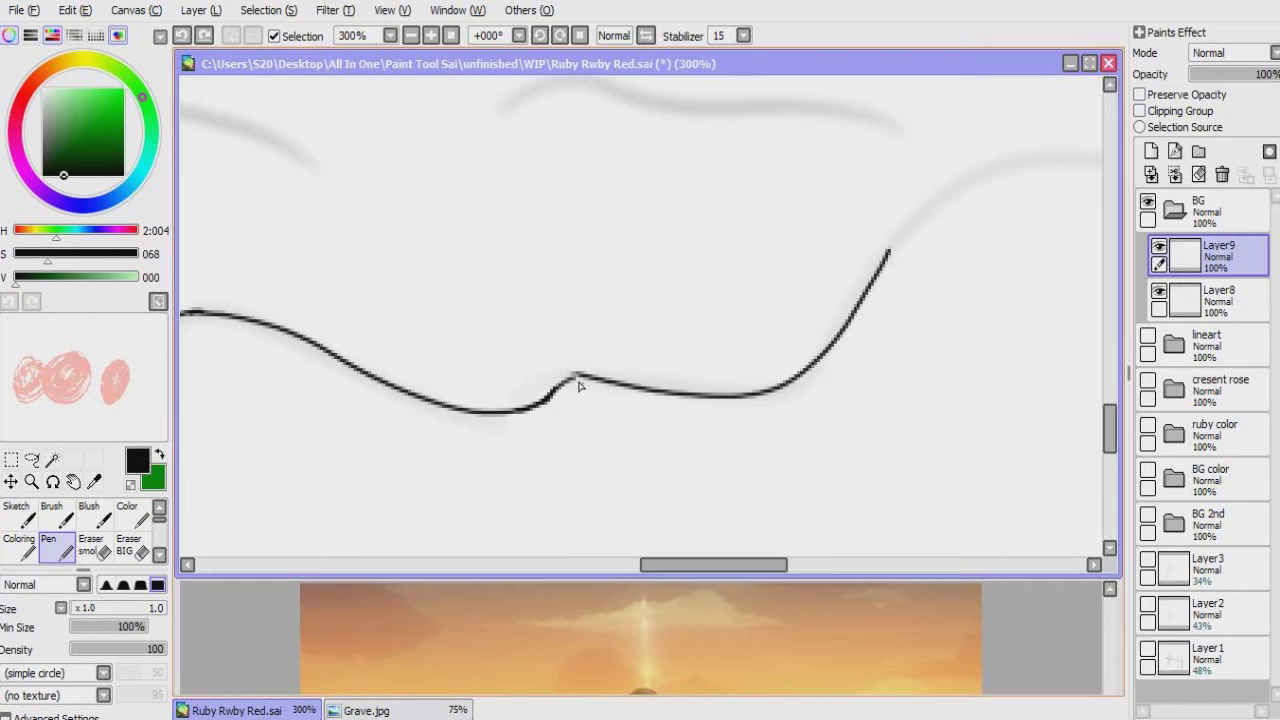
pyautogui.moveTo(594, 390); pyautogui.dragTo(155, 492)
pyautogui.moveTo(463, 337); pyautogui.dragTo(660, 277)
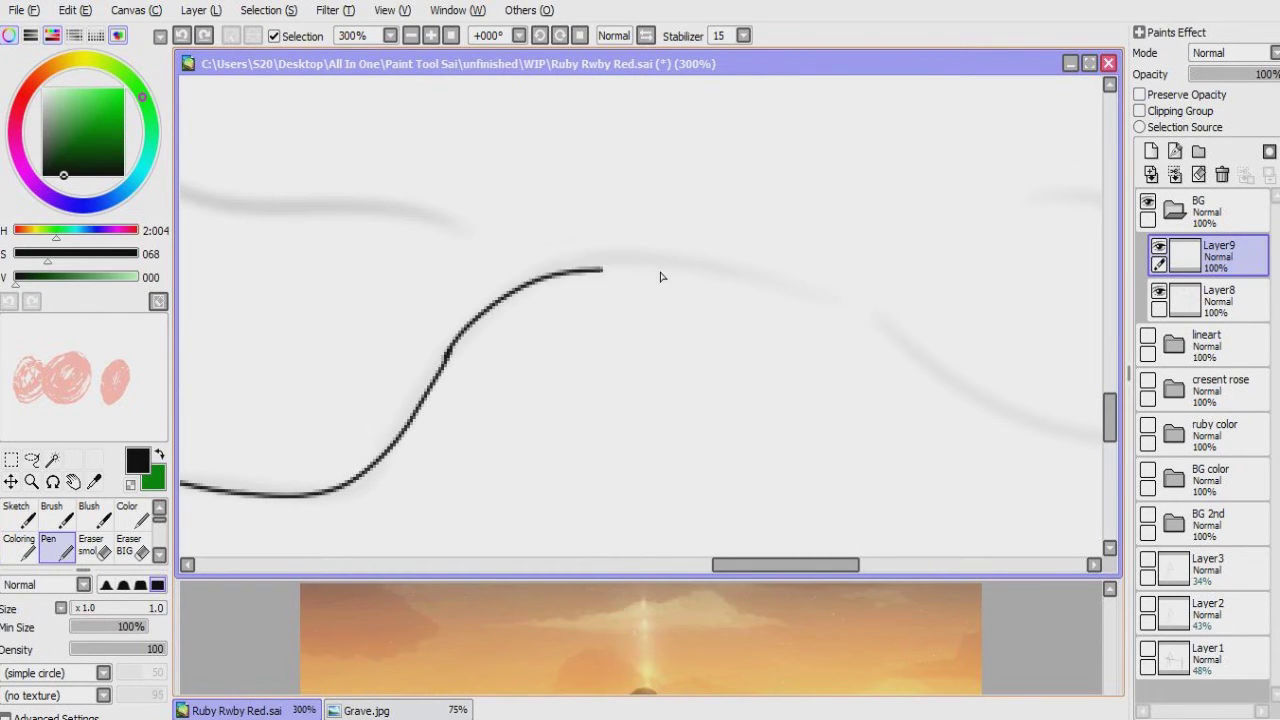
pyautogui.hotkey('ctrl', 'z')
pyautogui.moveTo(445, 352)
pyautogui.mouseDown()
pyautogui.moveTo(686, 271)
pyautogui.moveTo(286, 285)
pyautogui.mouseUp()
pyautogui.hotkey('ctrl', 'z')
pyautogui.moveTo(228, 268)
pyautogui.mouseDown()
pyautogui.moveTo(429, 297)
pyautogui.moveTo(488, 335)
pyautogui.moveTo(500, 314)
pyautogui.mouseUp()
# Step: Trace the first short, pointed grass blades inward from the left canvas edge along the sketched grass line
pyautogui.moveTo(430, 245)
pyautogui.mouseDown()
pyautogui.moveTo(743, 363)
pyautogui.moveTo(751, 380)
pyautogui.moveTo(487, 354)
pyautogui.moveTo(771, 394)
pyautogui.moveTo(929, 366)
pyautogui.moveTo(723, 380)
pyautogui.moveTo(544, 433)
pyautogui.moveTo(562, 433)
pyautogui.mouseUp()
pyautogui.hotkey('ctrl', 'z')
pyautogui.moveTo(383, 345); pyautogui.dragTo(450, 280)
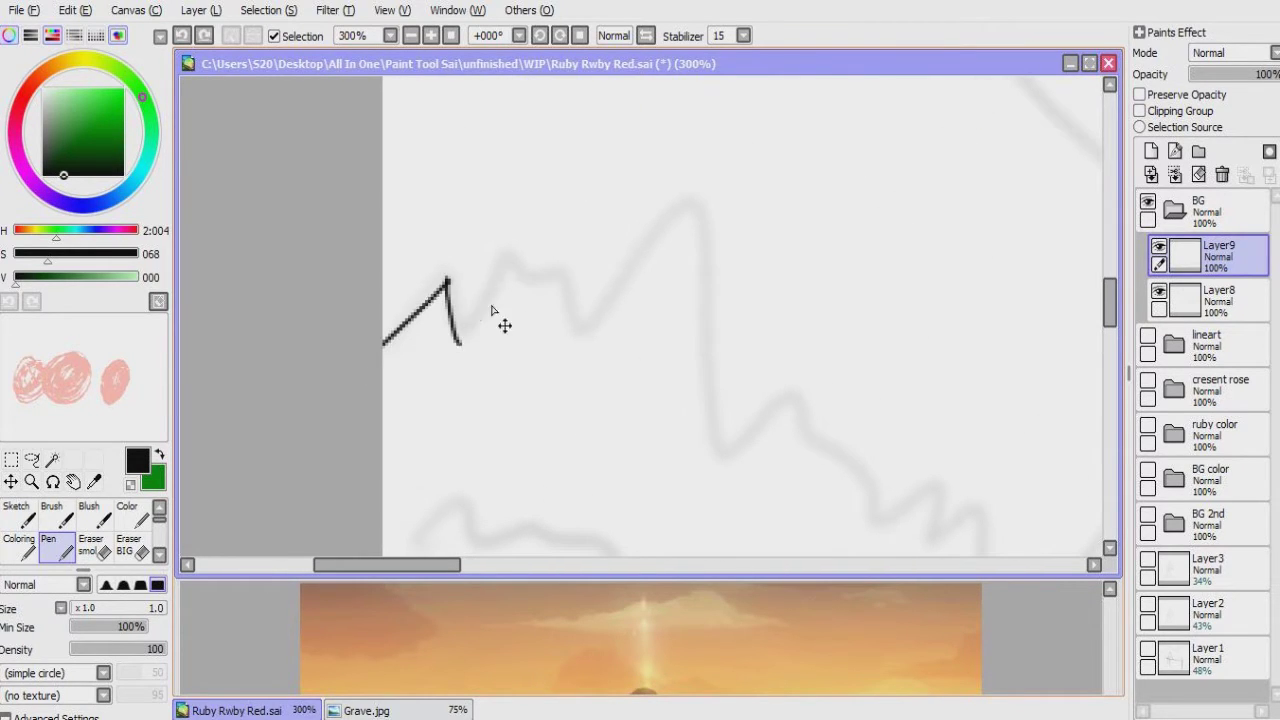
pyautogui.press('e')
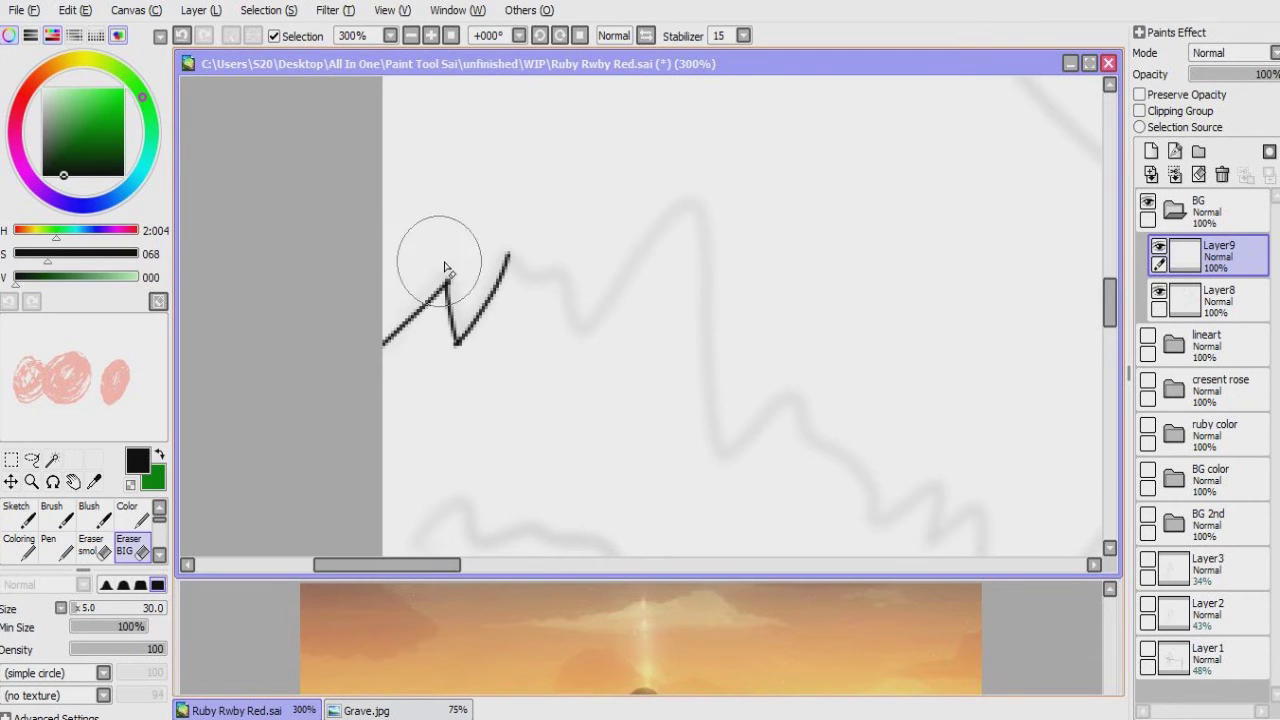
pyautogui.press('n')
pyautogui.moveTo(509, 272); pyautogui.dragTo(429, 275)
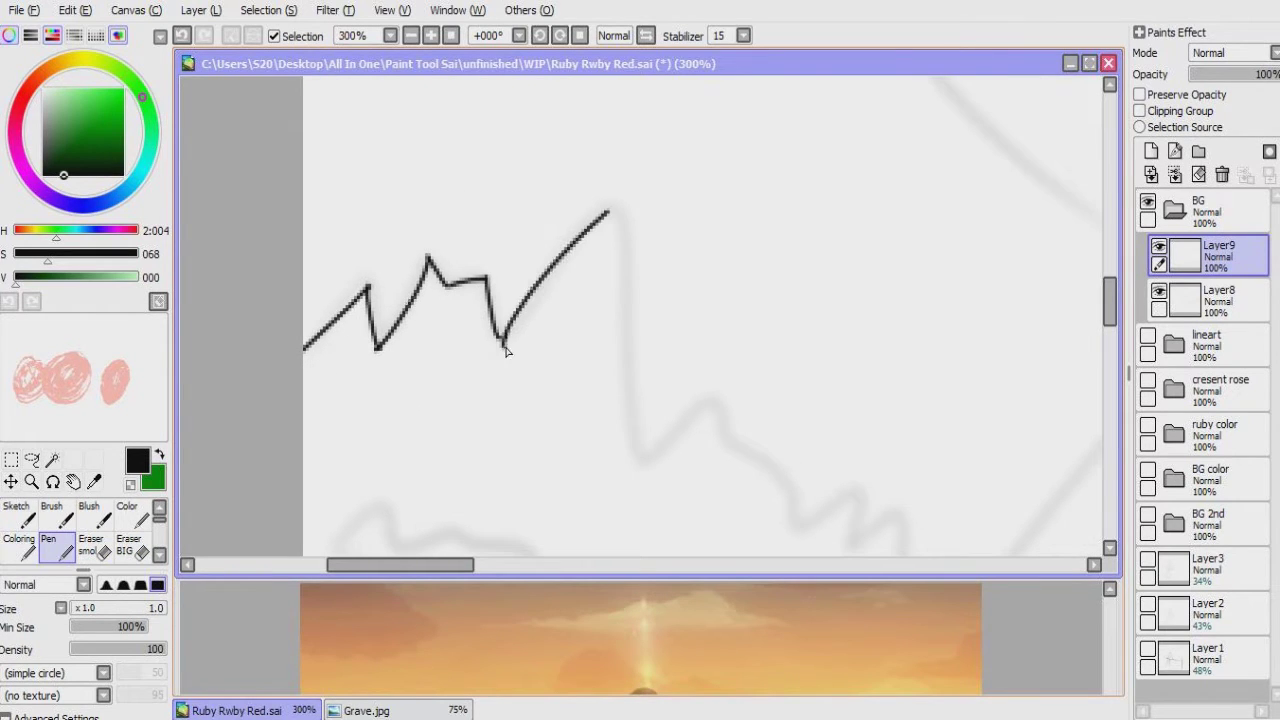
# Step: Draw the tall curved grass blade near the left canvas edge and the start of the slope below it
pyautogui.moveTo(616, 267); pyautogui.dragTo(491, 243)
pyautogui.moveTo(486, 188); pyautogui.dragTo(448, 440)
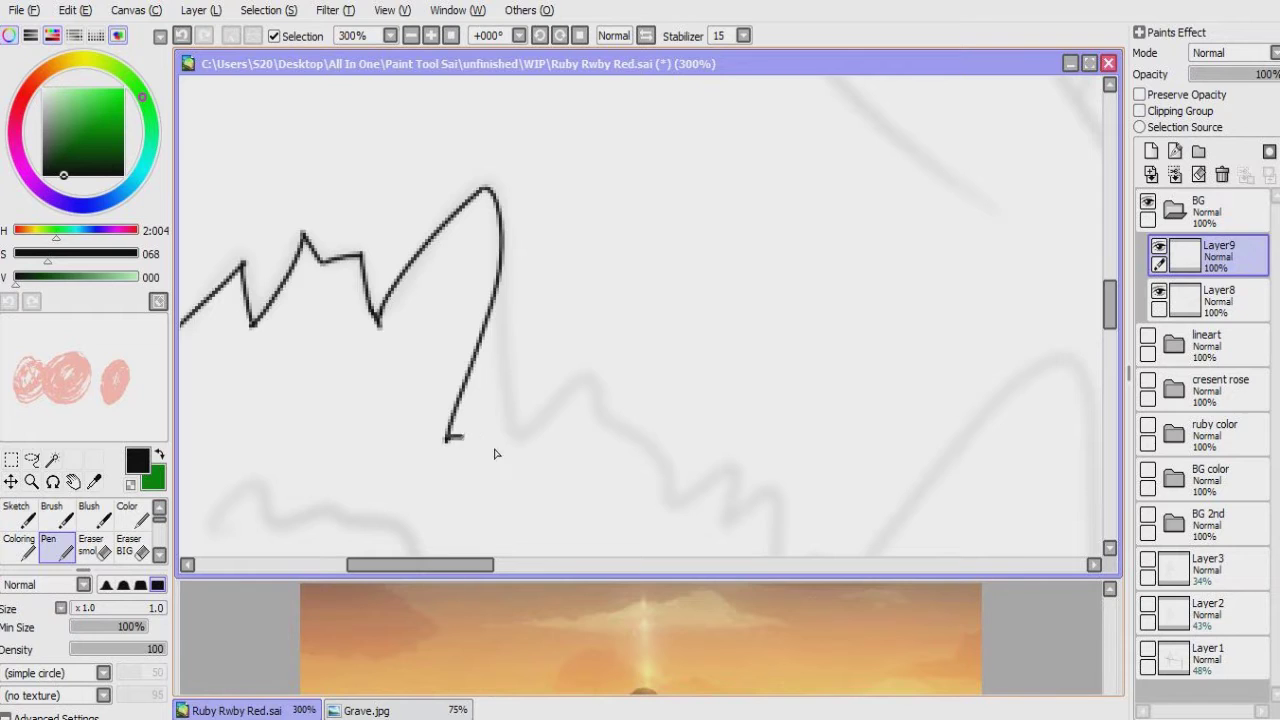
pyautogui.moveTo(565, 421); pyautogui.dragTo(527, 345)
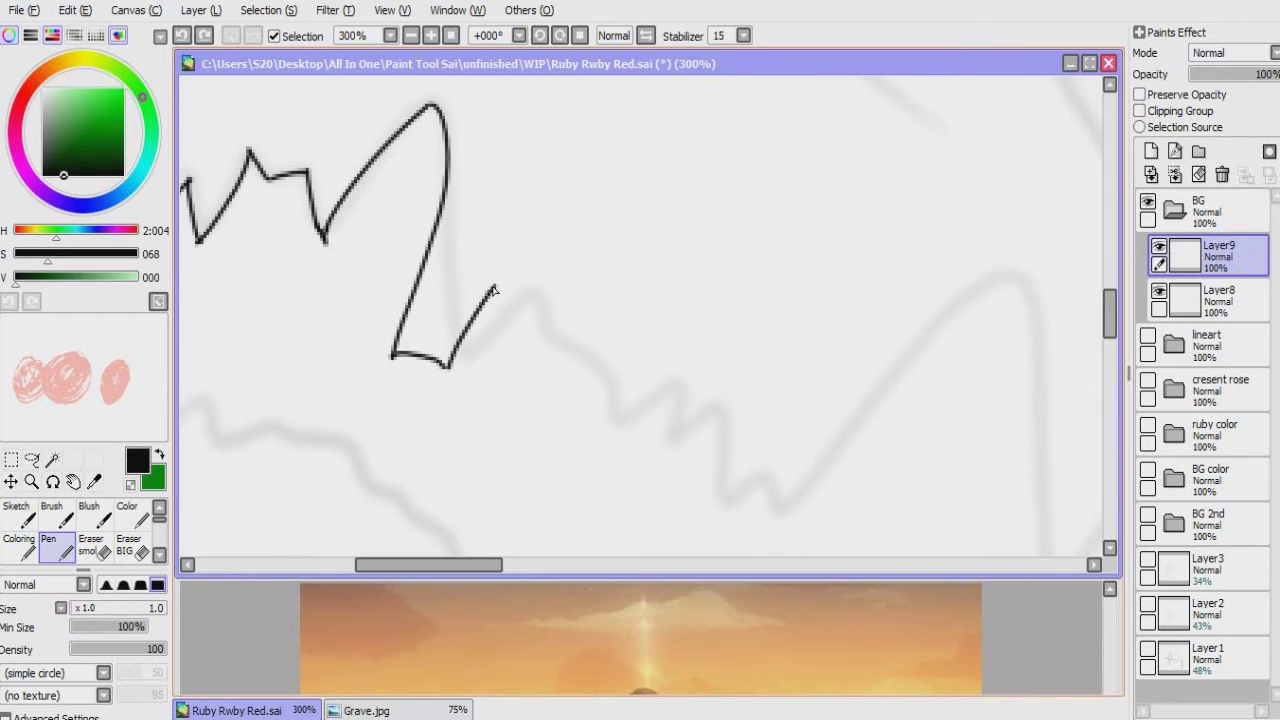
pyautogui.hotkey('ctrl', 'z')
pyautogui.scroll(2, 510, 331)
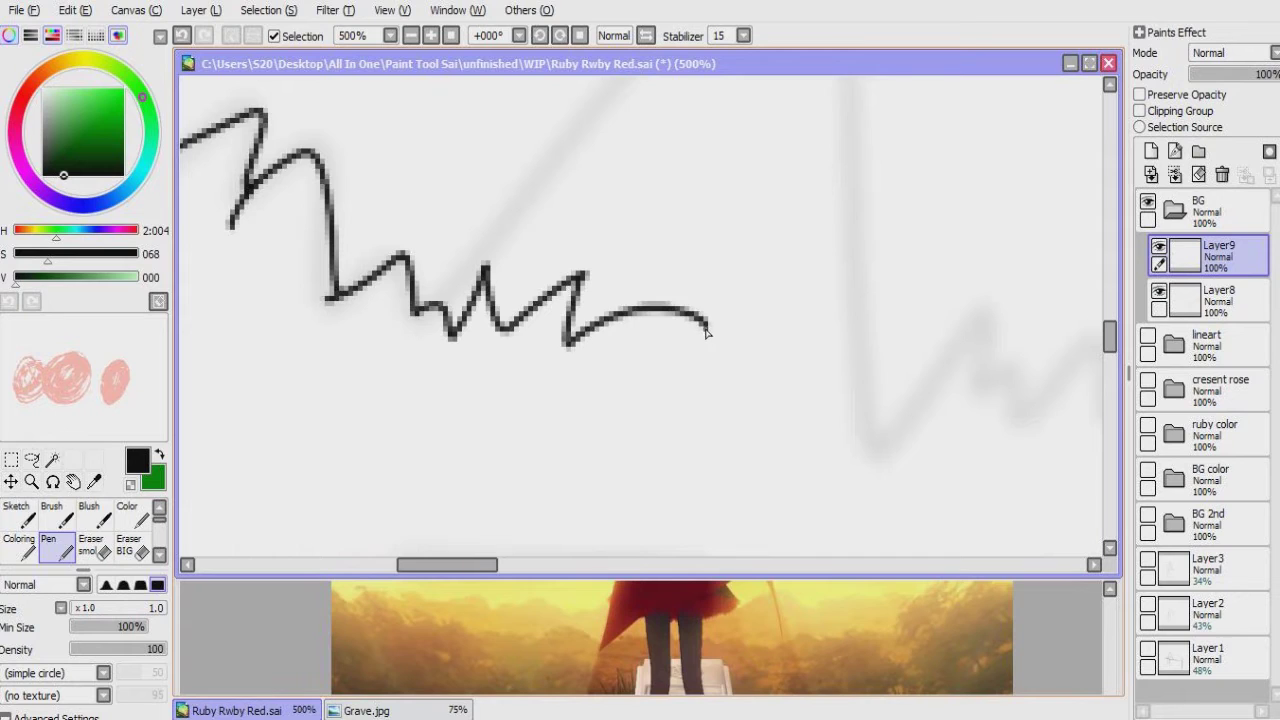
# Step: Continue the jagged grass line rightward with small uneven blades, redrawing the stroke that goes wrong
pyautogui.moveTo(706, 332); pyautogui.dragTo(620, 366)
pyautogui.moveTo(628, 378); pyautogui.dragTo(573, 321)
pyautogui.moveTo(722, 308)
pyautogui.mouseDown()
pyautogui.moveTo(535, 296)
pyautogui.moveTo(543, 306)
pyautogui.mouseUp()
pyautogui.moveTo(435, 245)
pyautogui.mouseDown()
pyautogui.moveTo(508, 251)
pyautogui.moveTo(397, 318)
pyautogui.mouseUp()
pyautogui.hotkey('ctrl', 'z')
pyautogui.moveTo(515, 273)
pyautogui.mouseDown()
pyautogui.moveTo(536, 347)
pyautogui.moveTo(585, 348)
pyautogui.mouseUp()
pyautogui.moveTo(667, 245); pyautogui.dragTo(540, 249)
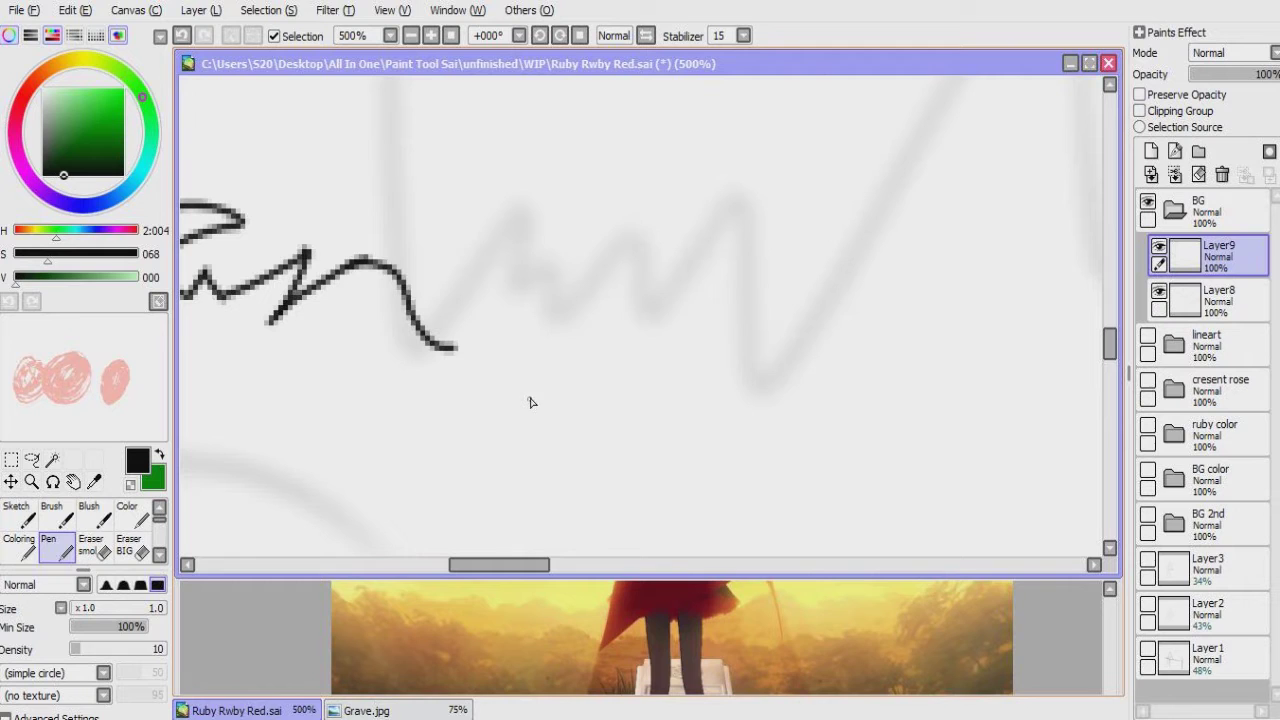
pyautogui.doubleClick(97, 545)
pyautogui.press('e')
pyautogui.click(709, 434)
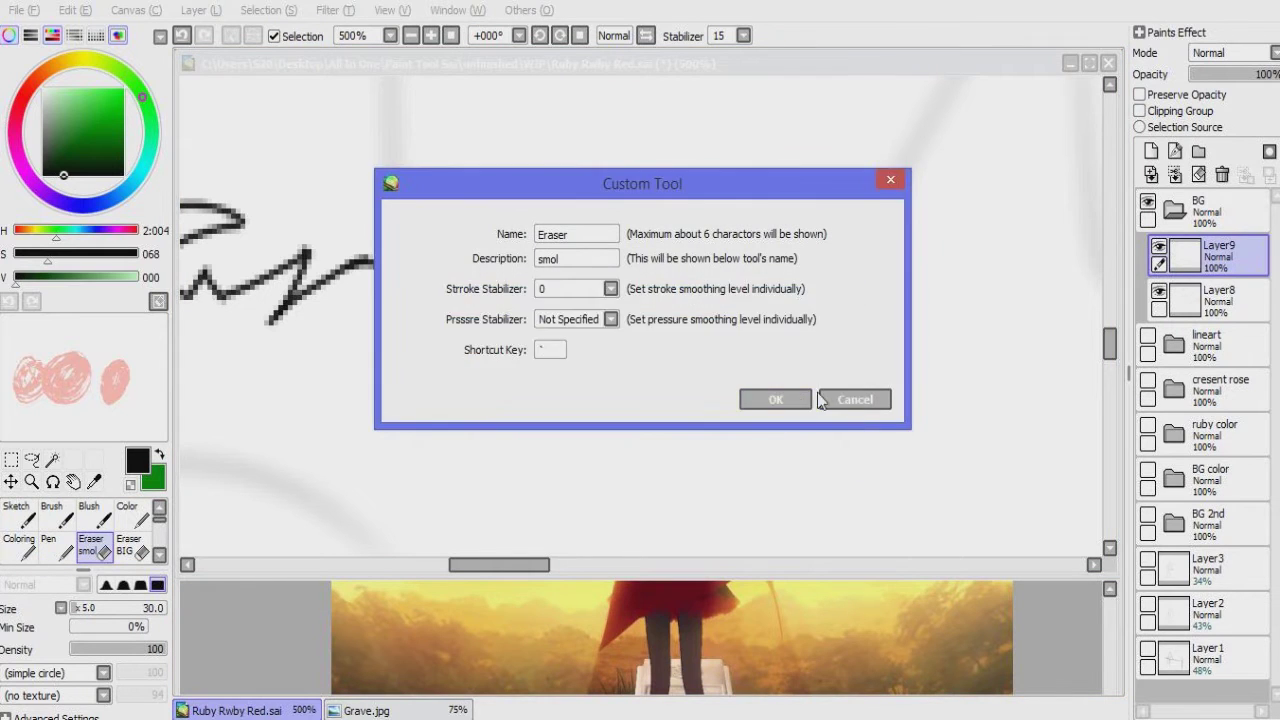
pyautogui.click(771, 397)
pyautogui.press('n')
# Step: Trace the next pointed blades of the grass line over the sketch, ending with a long downward stroke
pyautogui.moveTo(455, 348); pyautogui.dragTo(520, 248)
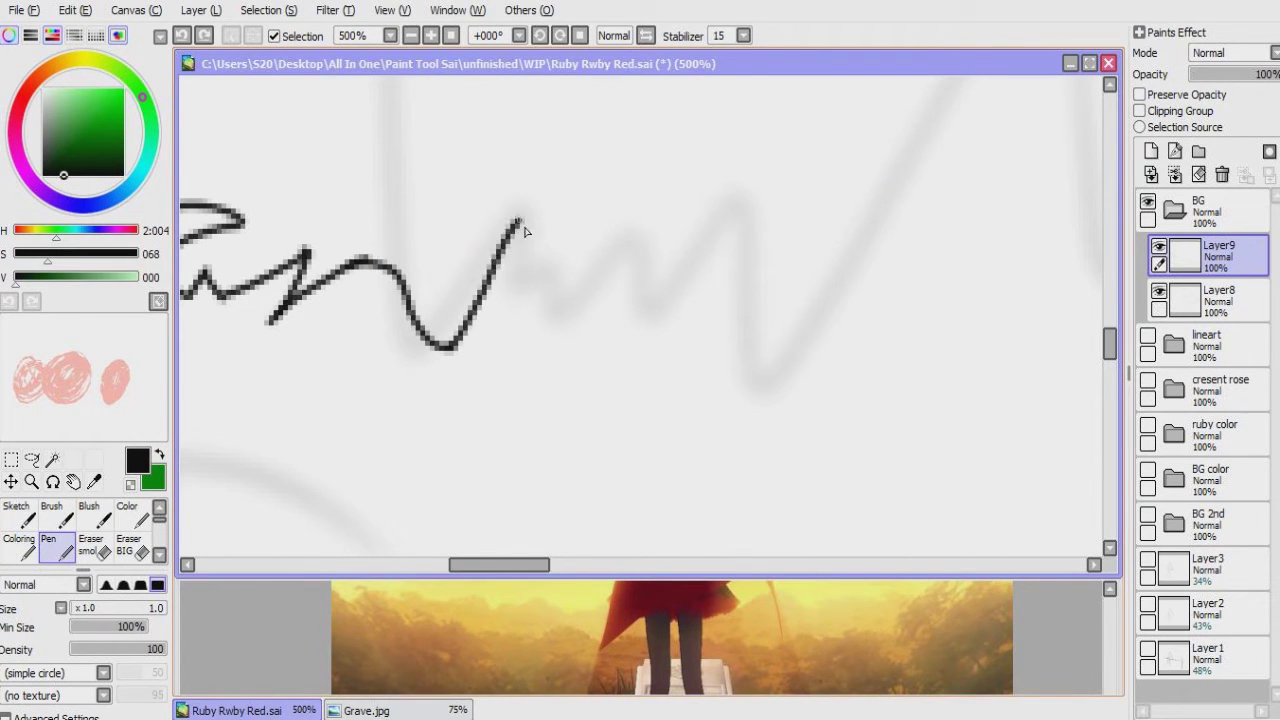
pyautogui.hotkey('ctrl', 'z')
pyautogui.moveTo(447, 349); pyautogui.dragTo(520, 205)
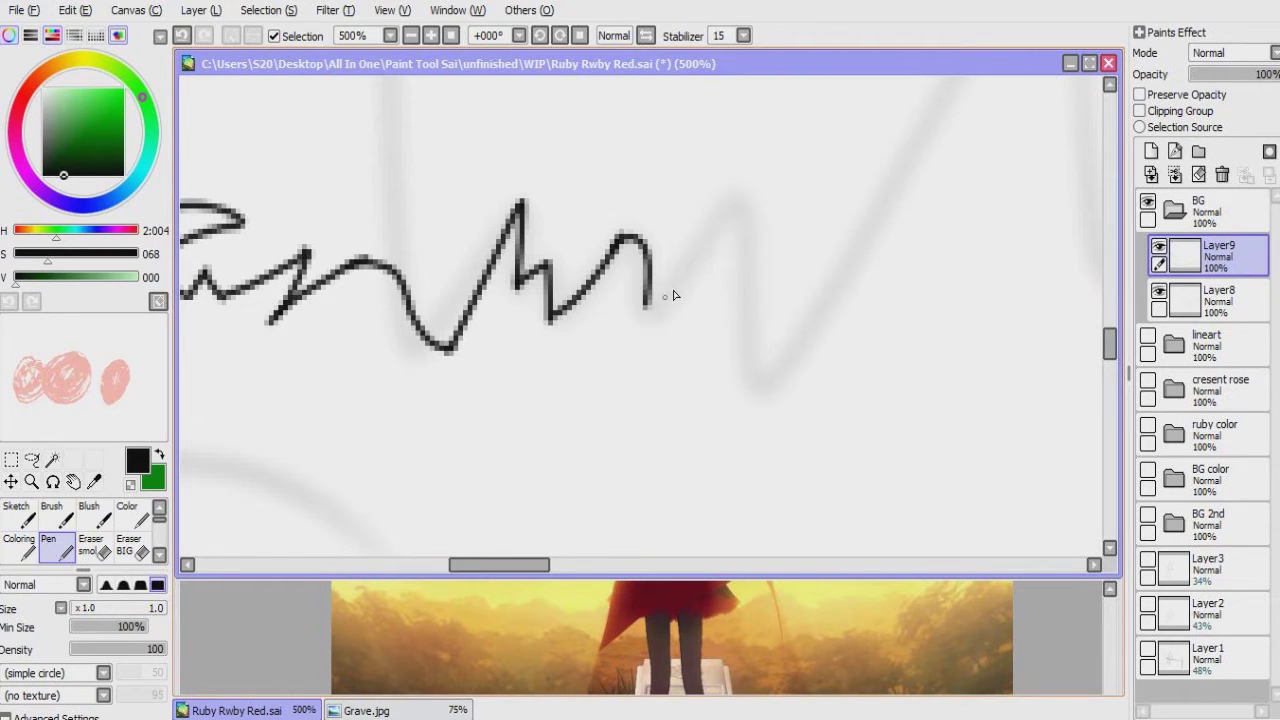
pyautogui.moveTo(688, 292); pyautogui.dragTo(570, 281)
pyautogui.moveTo(604, 194); pyautogui.dragTo(640, 240)
pyautogui.hotkey('ctrl', 'z')
pyautogui.moveTo(604, 194); pyautogui.dragTo(629, 357)
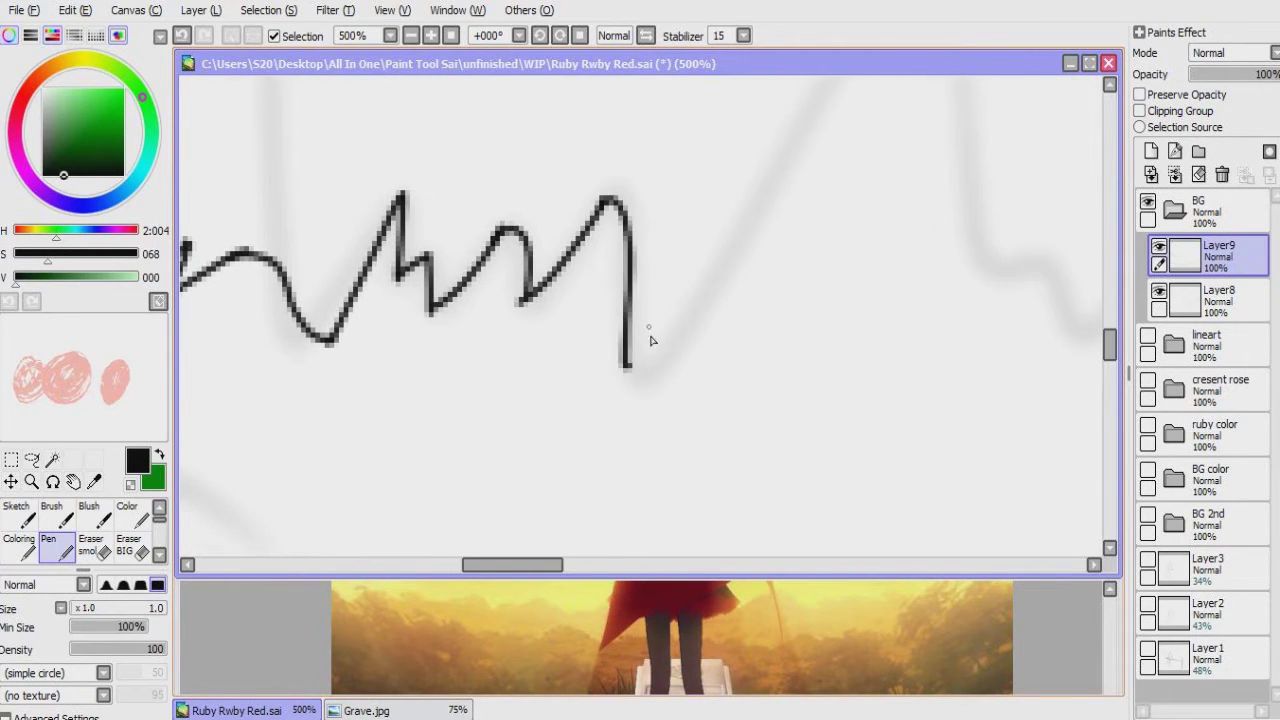
# Step: Extend the grass line with a rounded trough, a narrow blade and a low wavy stretch toward the middle
pyautogui.moveTo(782, 226); pyautogui.dragTo(643, 302)
pyautogui.moveTo(307, 392); pyautogui.dragTo(470, 390)
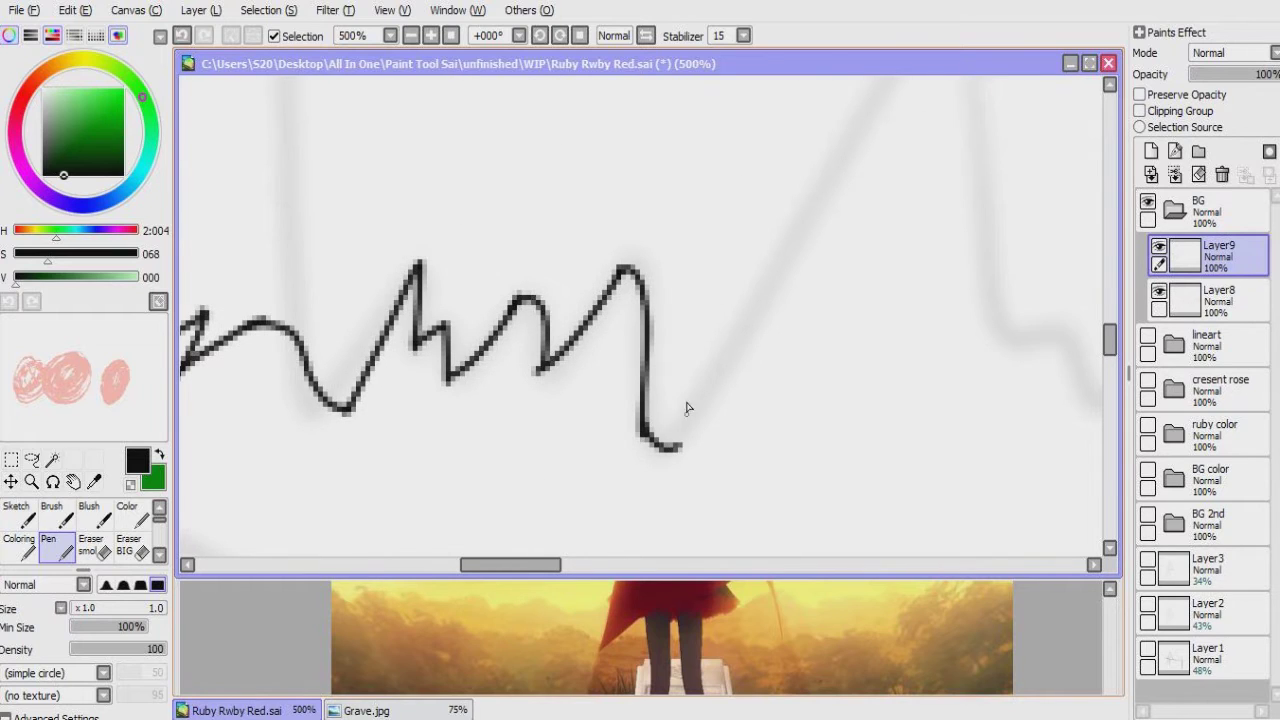
pyautogui.moveTo(693, 457)
pyautogui.mouseDown()
pyautogui.moveTo(620, 450)
pyautogui.moveTo(613, 322)
pyautogui.moveTo(618, 455)
pyautogui.moveTo(618, 396)
pyautogui.moveTo(552, 385)
pyautogui.mouseUp()
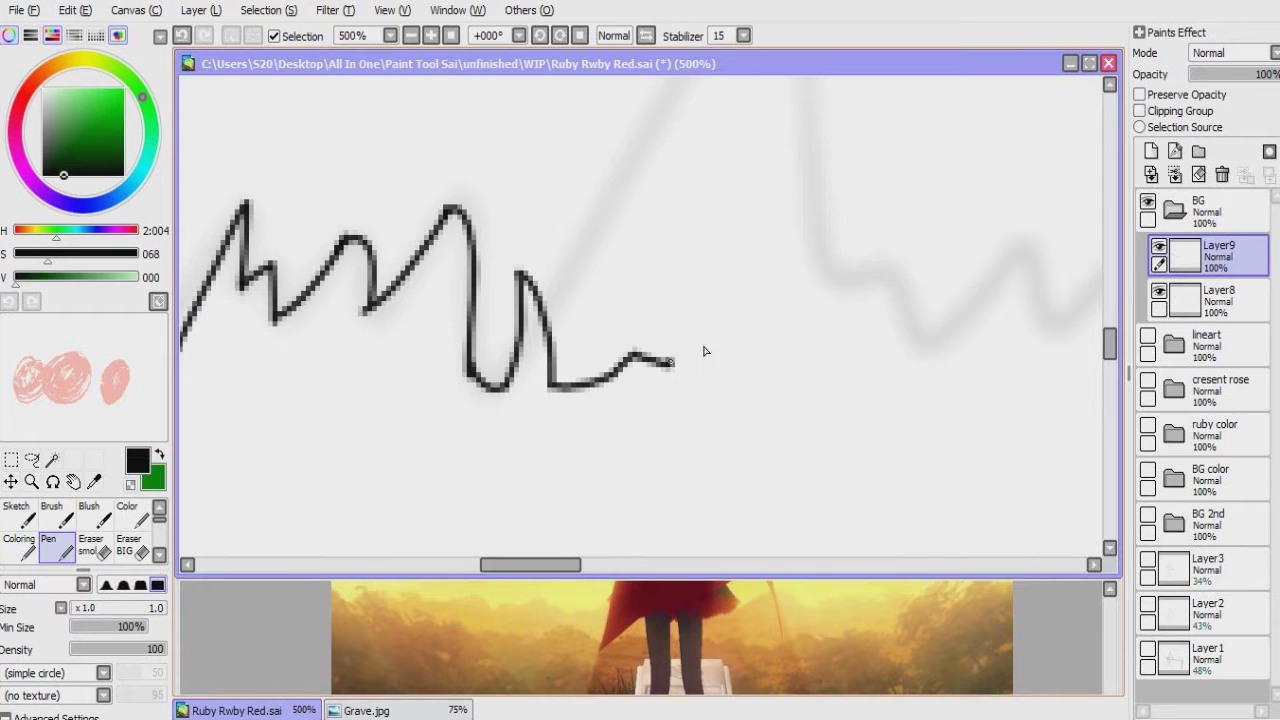
pyautogui.moveTo(678, 415)
pyautogui.mouseDown()
pyautogui.moveTo(586, 271)
pyautogui.moveTo(591, 337)
pyautogui.mouseUp()
pyautogui.scroll(-5, 600, 330)
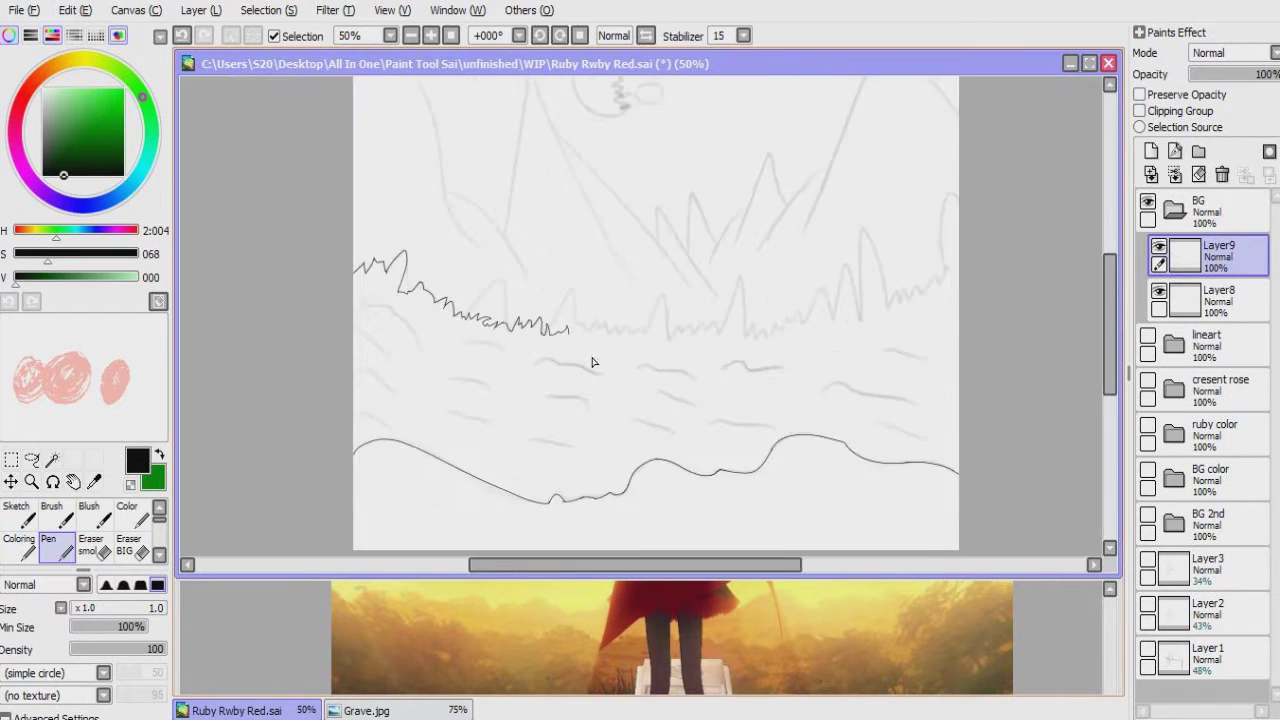
# Step: Select the finished left grass line with the selection pen and copy it onto a new layer
pyautogui.scroll(1, 623, 350)
pyautogui.press('s')
pyautogui.scroll(1, 543, 357)
pyautogui.moveTo(565, 376)
pyautogui.mouseDown()
pyautogui.moveTo(286, 314)
pyautogui.moveTo(266, 277)
pyautogui.mouseUp()
pyautogui.hotkey('ctrl', 'c')
pyautogui.hotkey('ctrl', 'v')
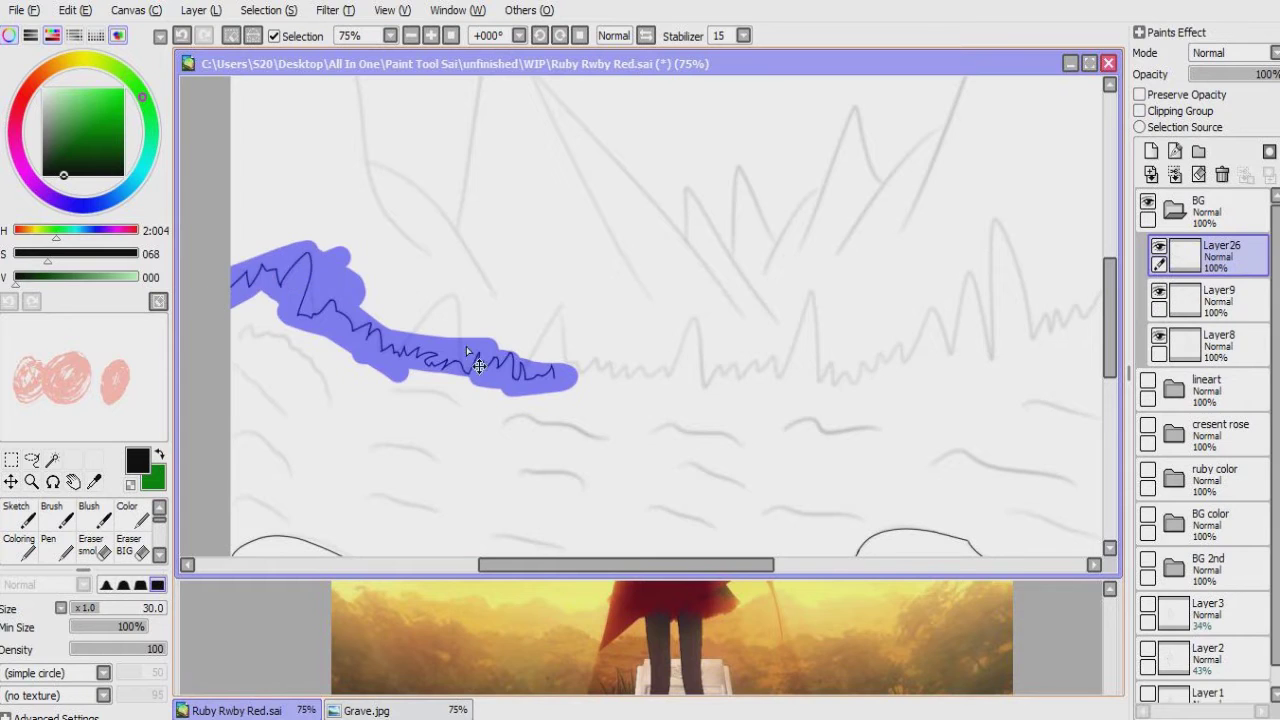
# Step: Flip the copied grass line horizontally, place it along the right side of the sketch, and clear the selection
pyautogui.moveTo(621, 374); pyautogui.dragTo(414, 374)
pyautogui.click(200, 10)
pyautogui.click(243, 489)
pyautogui.moveTo(564, 392); pyautogui.dragTo(743, 337)
pyautogui.moveTo(510, 331)
pyautogui.mouseDown()
pyautogui.moveTo(609, 331)
pyautogui.moveTo(628, 360)
pyautogui.mouseUp()
pyautogui.click(231, 37)
pyautogui.press('n')
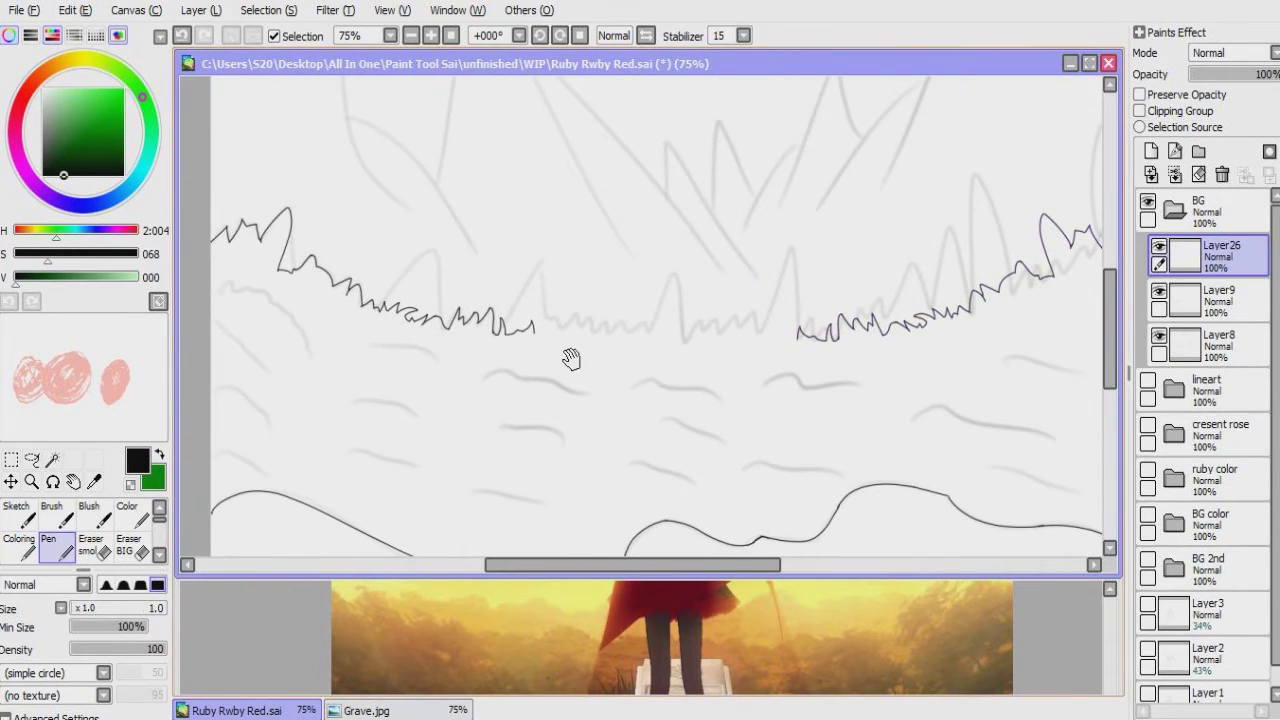
# Step: Draw curved, pointed grass blades on Layer26, extending the left grass line into the central gap
pyautogui.scroll(6, 480, 360)
pyautogui.moveTo(480, 368)
pyautogui.mouseDown()
pyautogui.moveTo(600, 277)
pyautogui.moveTo(705, 270)
pyautogui.moveTo(586, 394)
pyautogui.mouseUp()
pyautogui.hotkey('ctrl', 'z')
pyautogui.moveTo(705, 270); pyautogui.dragTo(630, 300)
pyautogui.moveTo(575, 437); pyautogui.dragTo(450, 342)
pyautogui.moveTo(505, 207); pyautogui.dragTo(473, 362)
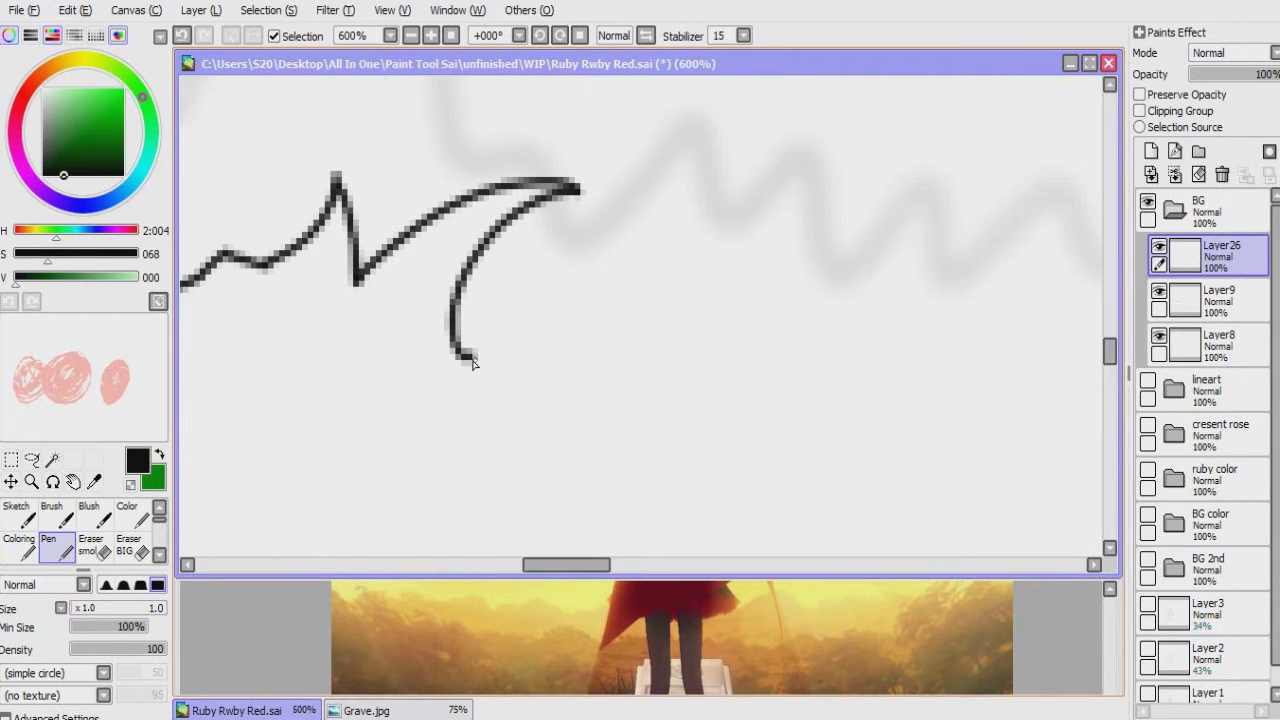
pyautogui.hotkey('ctrl', 'z')
pyautogui.moveTo(575, 312)
pyautogui.mouseDown()
pyautogui.moveTo(686, 266)
pyautogui.moveTo(633, 281)
pyautogui.moveTo(680, 186)
pyautogui.moveTo(597, 448)
pyautogui.mouseUp()
pyautogui.moveTo(648, 403)
pyautogui.mouseDown()
pyautogui.moveTo(563, 383)
pyautogui.moveTo(658, 367)
pyautogui.mouseUp()
pyautogui.scroll(-4, 657, 403)
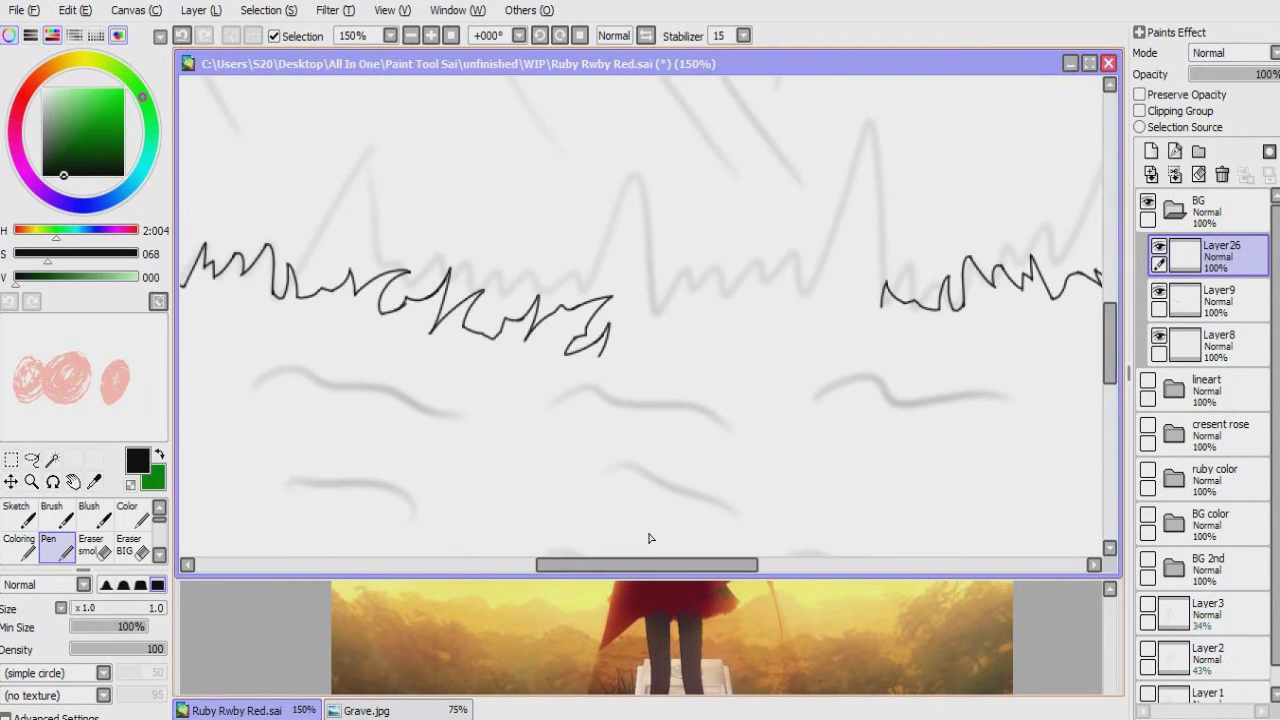
# Step: Show the lineart, cresent rose and ruby color folders to check the grass against the character, and hide them again
pyautogui.click(1148, 381)
pyautogui.click(1148, 425)
pyautogui.click(1148, 470)
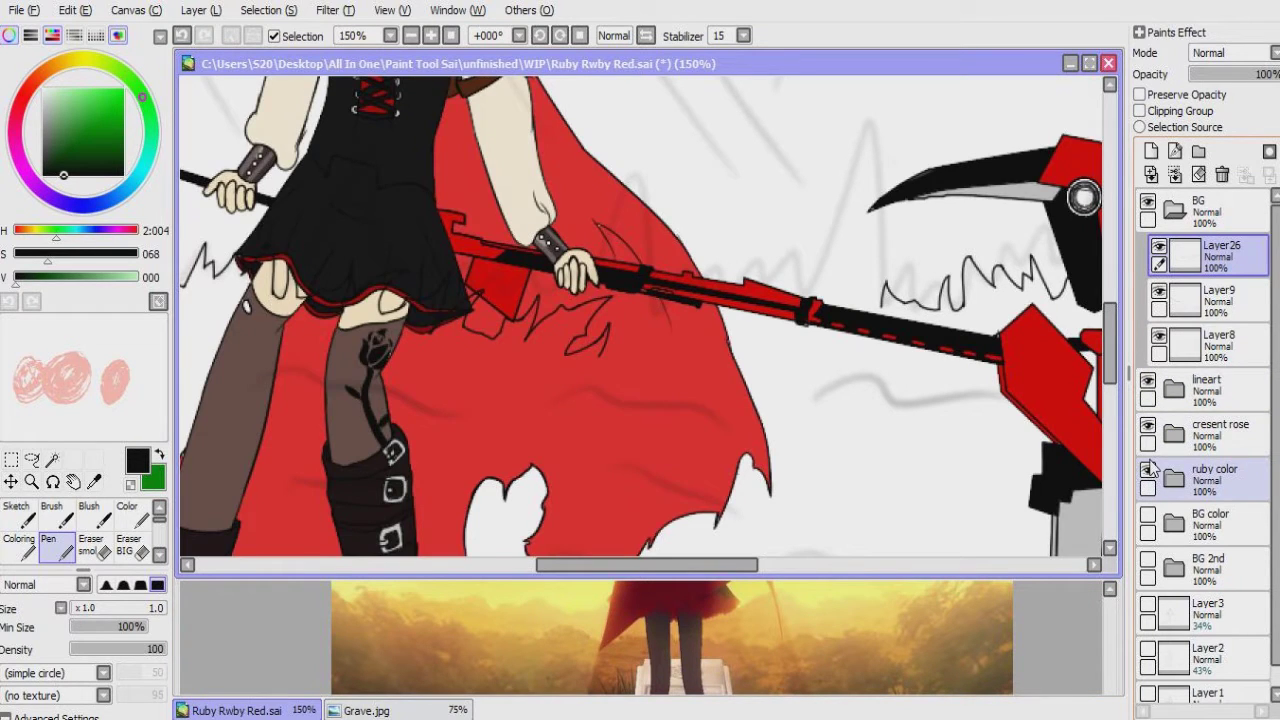
pyautogui.click(1148, 470)
pyautogui.click(1148, 425)
pyautogui.click(1148, 381)
# Step: Move the BG folder below the ruby color folder, directly above the BG color folder
pyautogui.moveTo(1190, 210); pyautogui.dragTo(1185, 500)
pyautogui.click(1148, 514)
pyautogui.click(1148, 514)
# Step: Look inside the BG color folder, collapse it, and re-enter its name as BG color
pyautogui.click(1181, 525)
pyautogui.click(1207, 572)
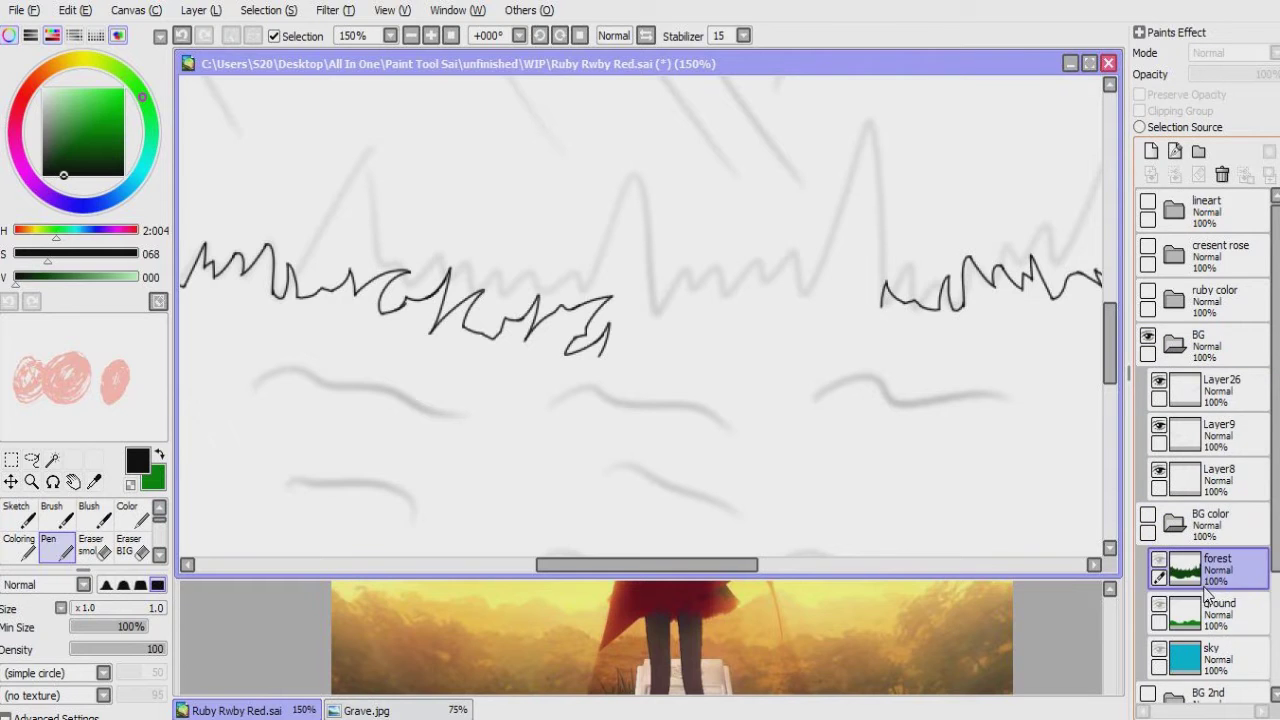
pyautogui.click(1207, 525)
pyautogui.doubleClick(1207, 520)
pyautogui.write('BG color')
pyautogui.press('Return')
# Step: Merge Layer26, which holds the mirrored grass line, down into Layer9
pyautogui.click(1215, 385)
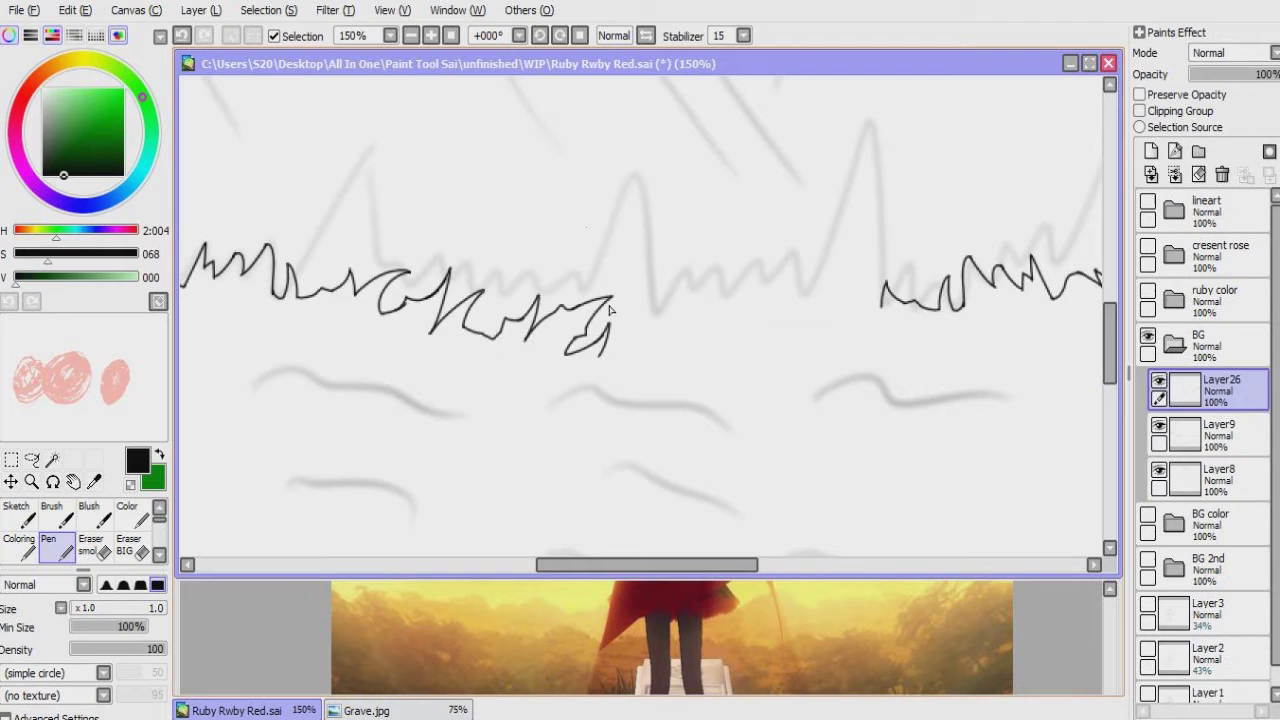
pyautogui.click(1175, 174)
# Step: Extend the mirrored right grass line toward the central gap with additional pointed blades on Layer9
pyautogui.scroll(2, 800, 340)
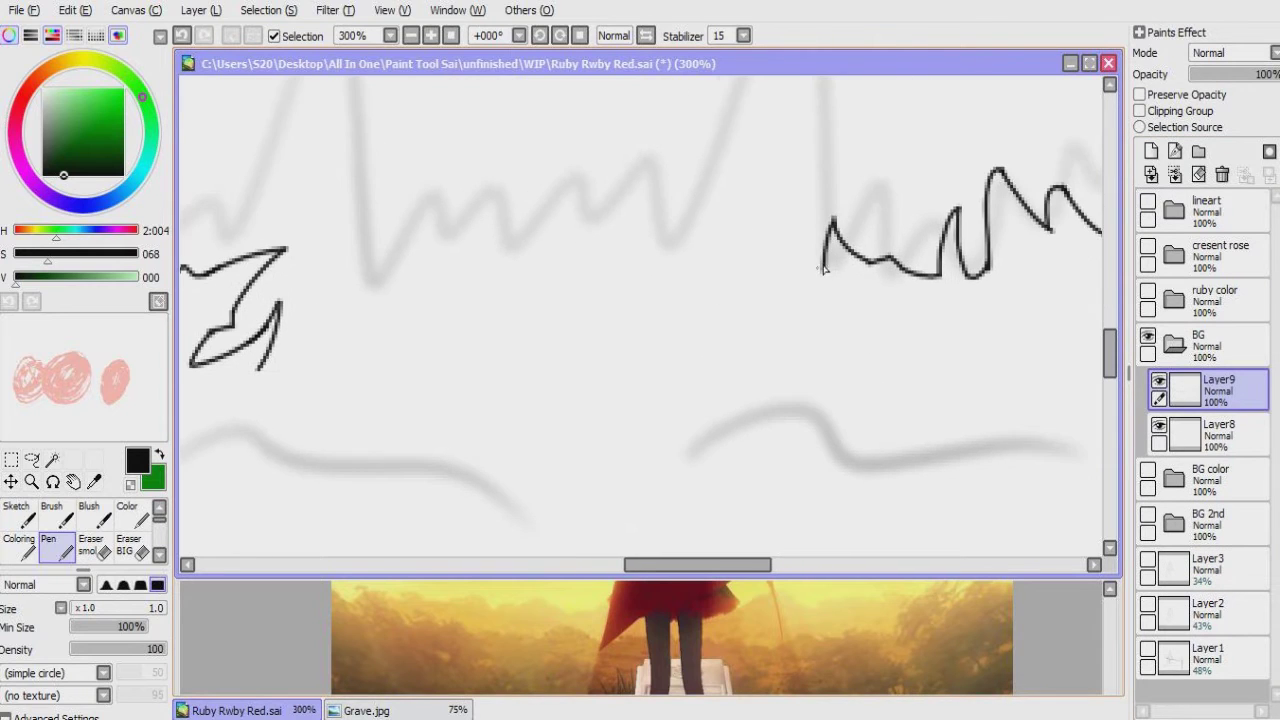
pyautogui.scroll(2, 745, 249)
pyautogui.moveTo(729, 309)
pyautogui.mouseDown()
pyautogui.moveTo(671, 200)
pyautogui.moveTo(640, 205)
pyautogui.mouseUp()
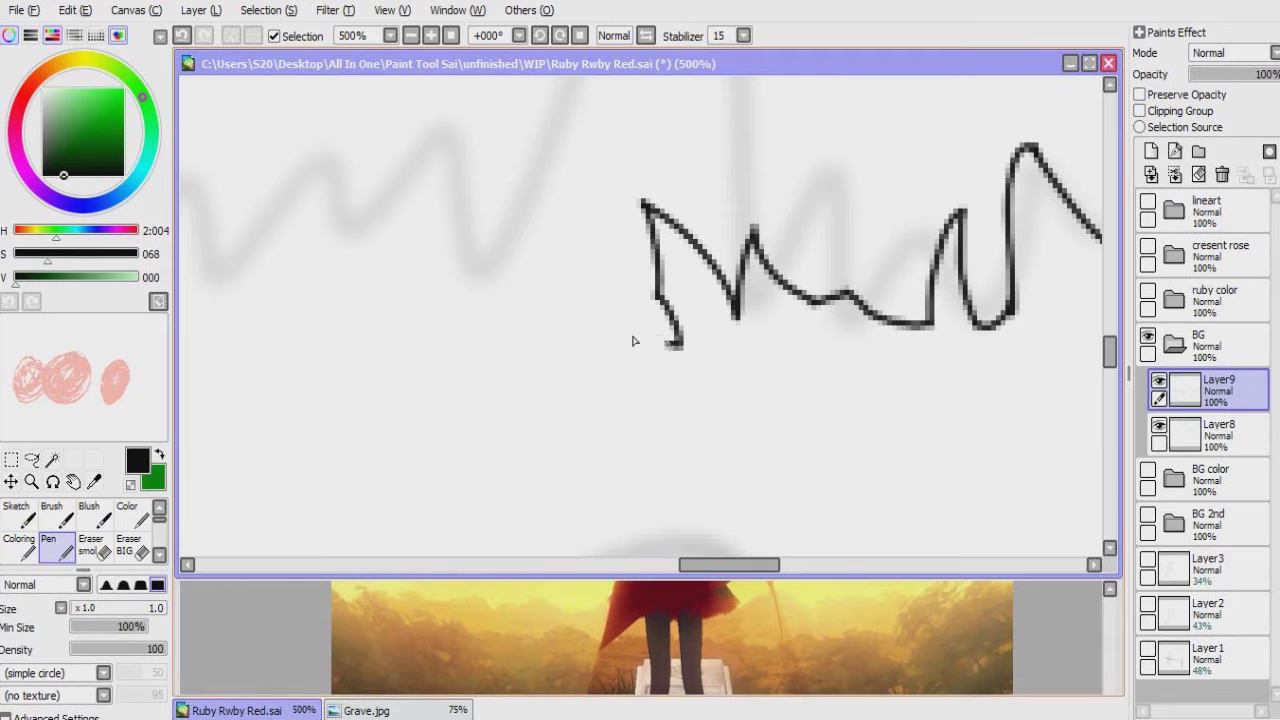
# Step: Extend the left grass line toward the central gap with pointed blades on Layer9, undoing the unwanted ones
pyautogui.moveTo(580, 286)
pyautogui.mouseDown()
pyautogui.moveTo(560, 255)
pyautogui.moveTo(651, 351)
pyautogui.moveTo(660, 329)
pyautogui.moveTo(377, 410)
pyautogui.moveTo(461, 290)
pyautogui.mouseUp()
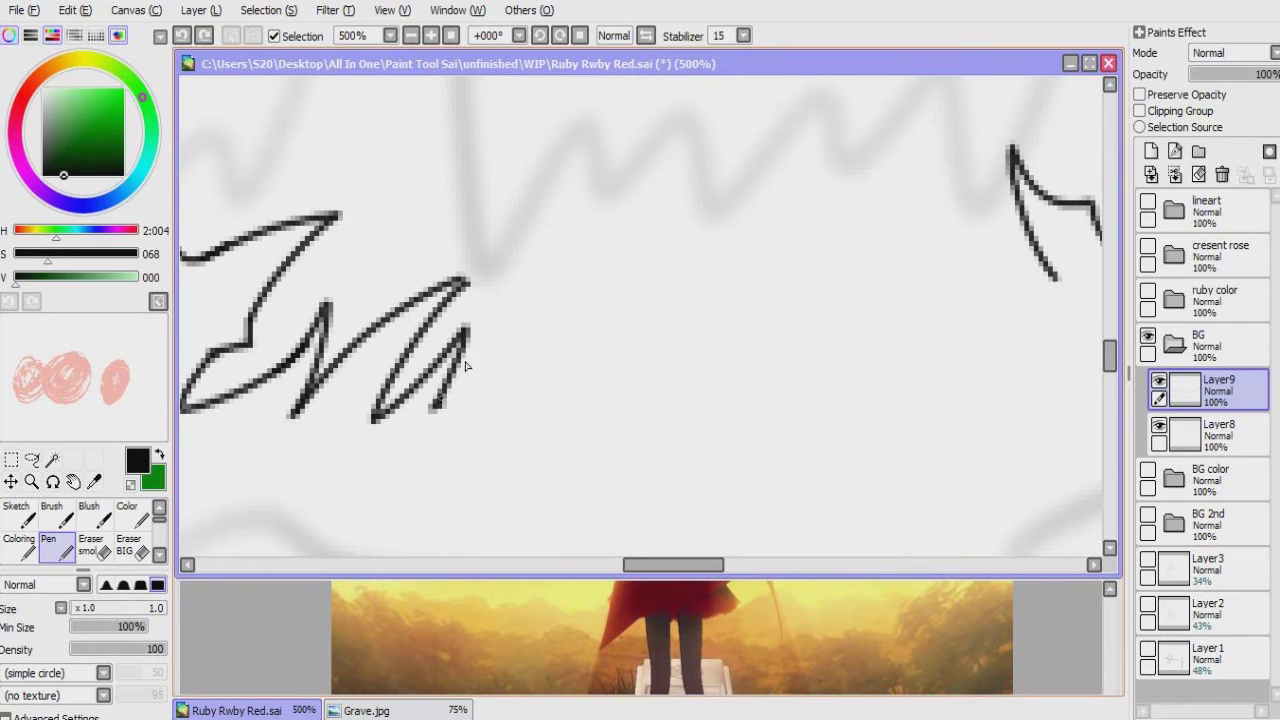
pyautogui.hotkey('ctrl', 'z')
pyautogui.moveTo(506, 345)
pyautogui.mouseDown()
pyautogui.moveTo(575, 372)
pyautogui.moveTo(556, 392)
pyautogui.moveTo(566, 388)
pyautogui.moveTo(545, 380)
pyautogui.mouseUp()
pyautogui.hotkey('ctrl', 'z')
pyautogui.hotkey('ctrl', 'z')
pyautogui.hotkey('ctrl', 'z')
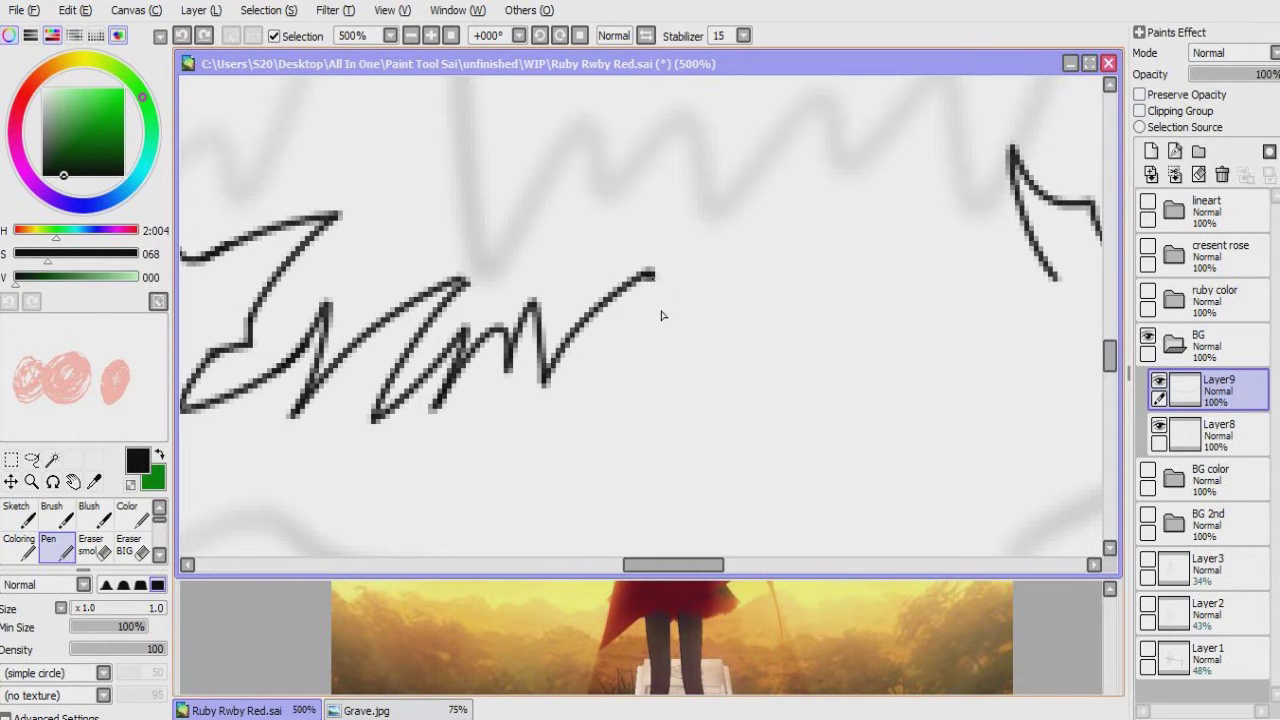
pyautogui.moveTo(636, 346)
pyautogui.mouseDown()
pyautogui.moveTo(506, 431)
pyautogui.moveTo(636, 300)
pyautogui.mouseUp()
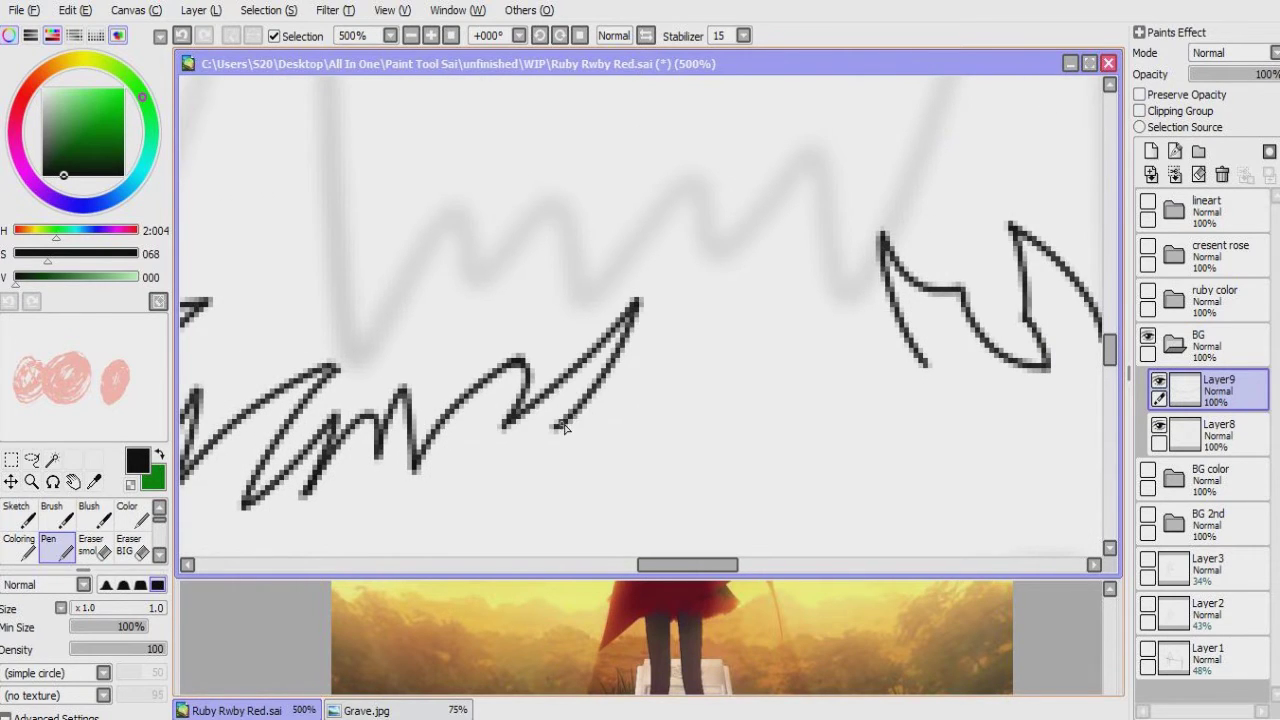
pyautogui.hotkey('ctrl', 'z')
pyautogui.hotkey('ctrl', 'z')
pyautogui.moveTo(316, 487); pyautogui.dragTo(348, 447)
pyautogui.hotkey('ctrl', 'z')
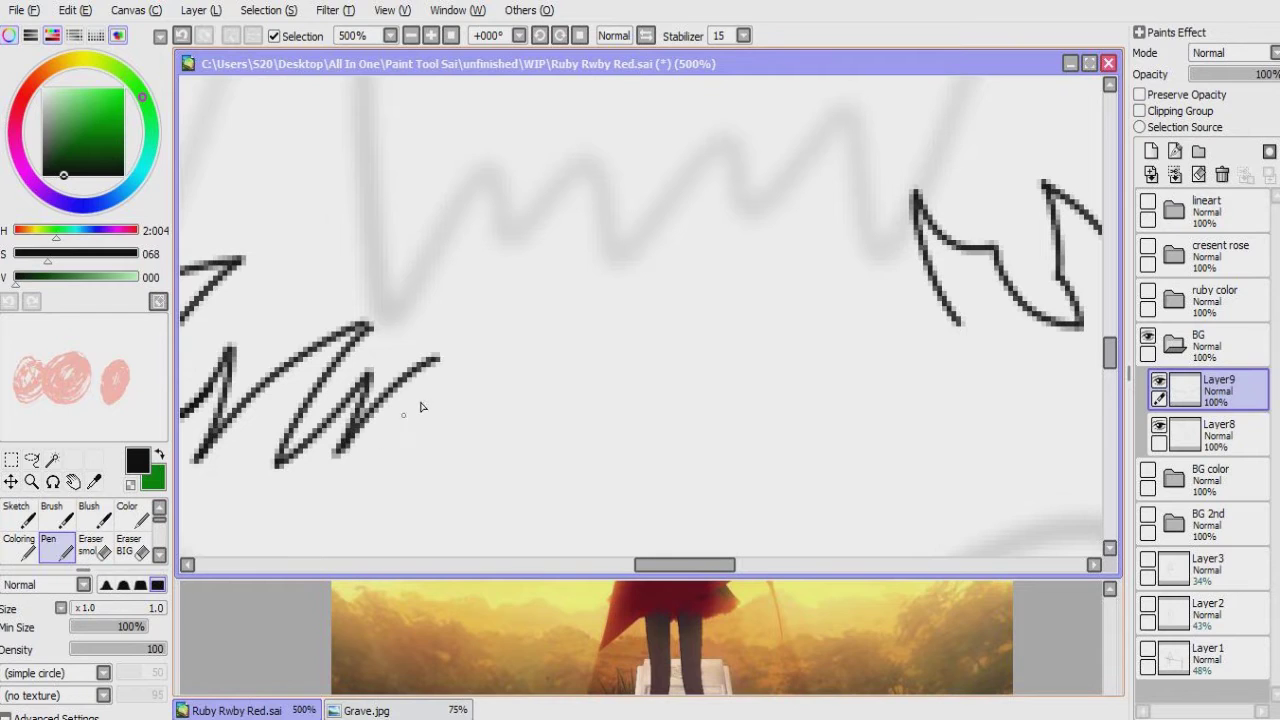
# Step: Continue the right grass line with curved blades and join it to the left grass line on Layer9
pyautogui.moveTo(548, 406); pyautogui.dragTo(503, 346)
pyautogui.moveTo(735, 314)
pyautogui.mouseDown()
pyautogui.moveTo(532, 368)
pyautogui.moveTo(663, 358)
pyautogui.mouseUp()
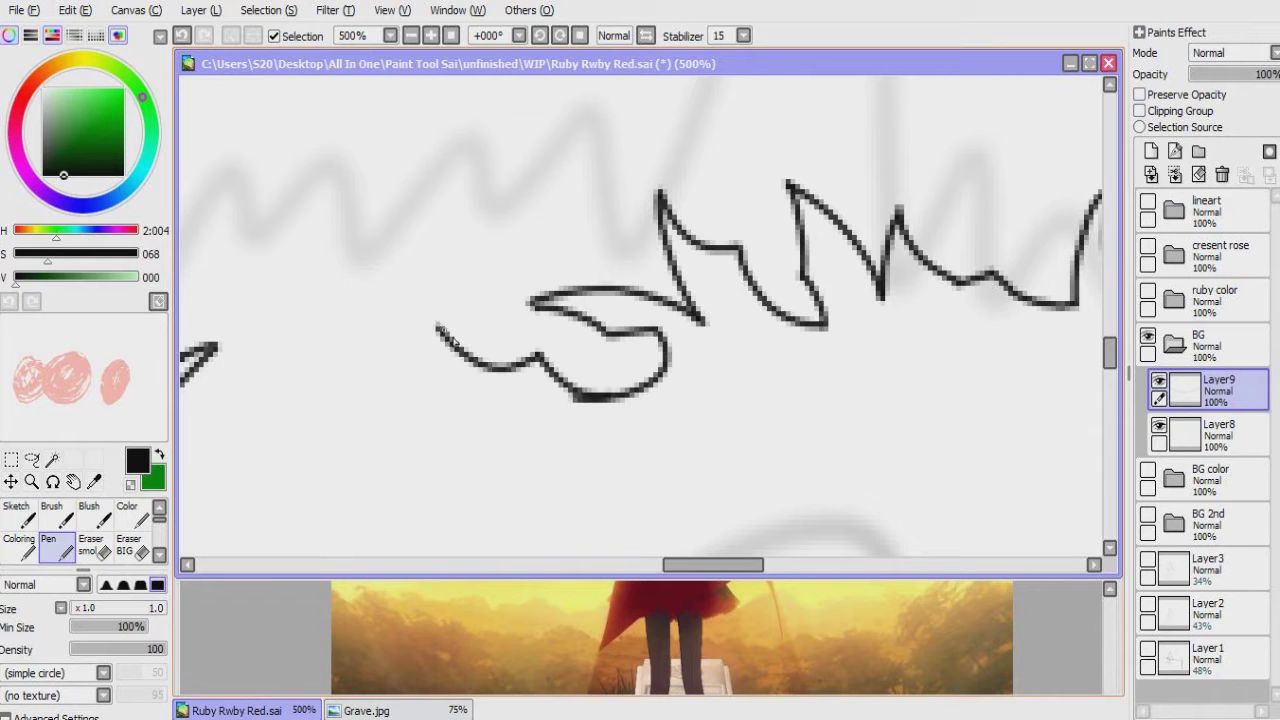
pyautogui.scroll(-3, 480, 349)
pyautogui.hscroll(-3, 614, 366)
pyautogui.hotkey('ctrl', 'z')
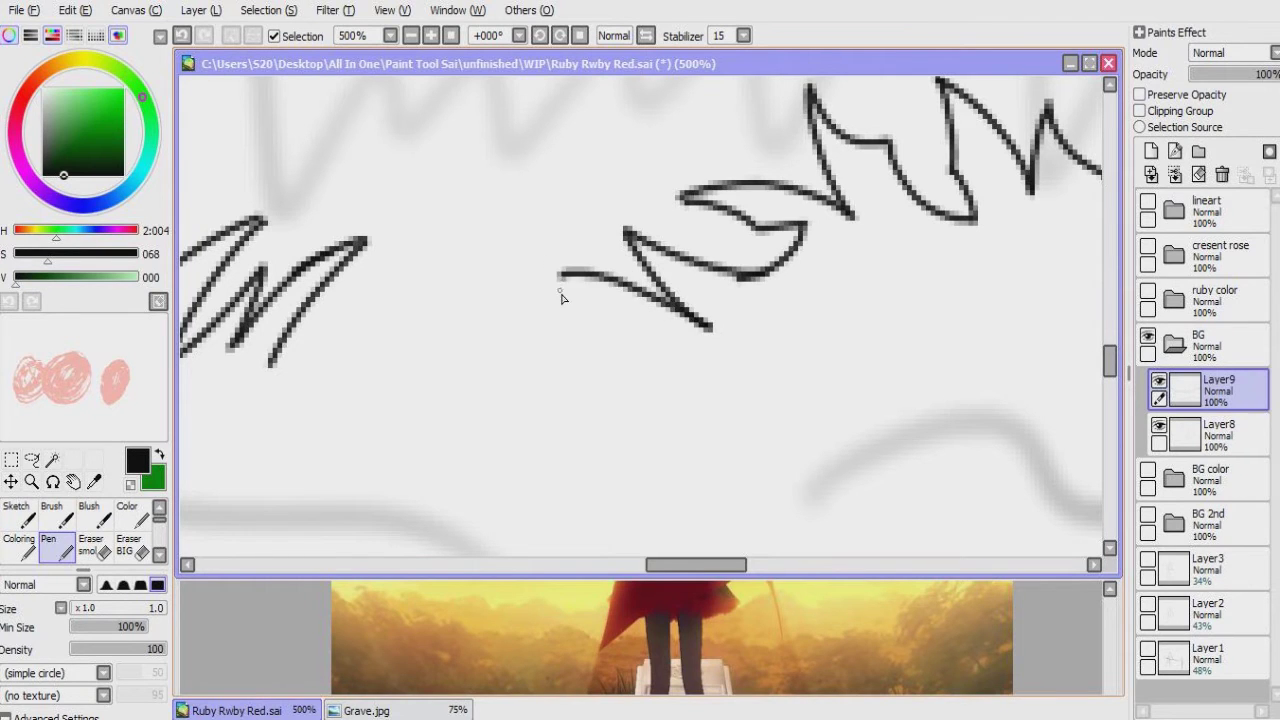
pyautogui.moveTo(624, 346); pyautogui.dragTo(736, 306)
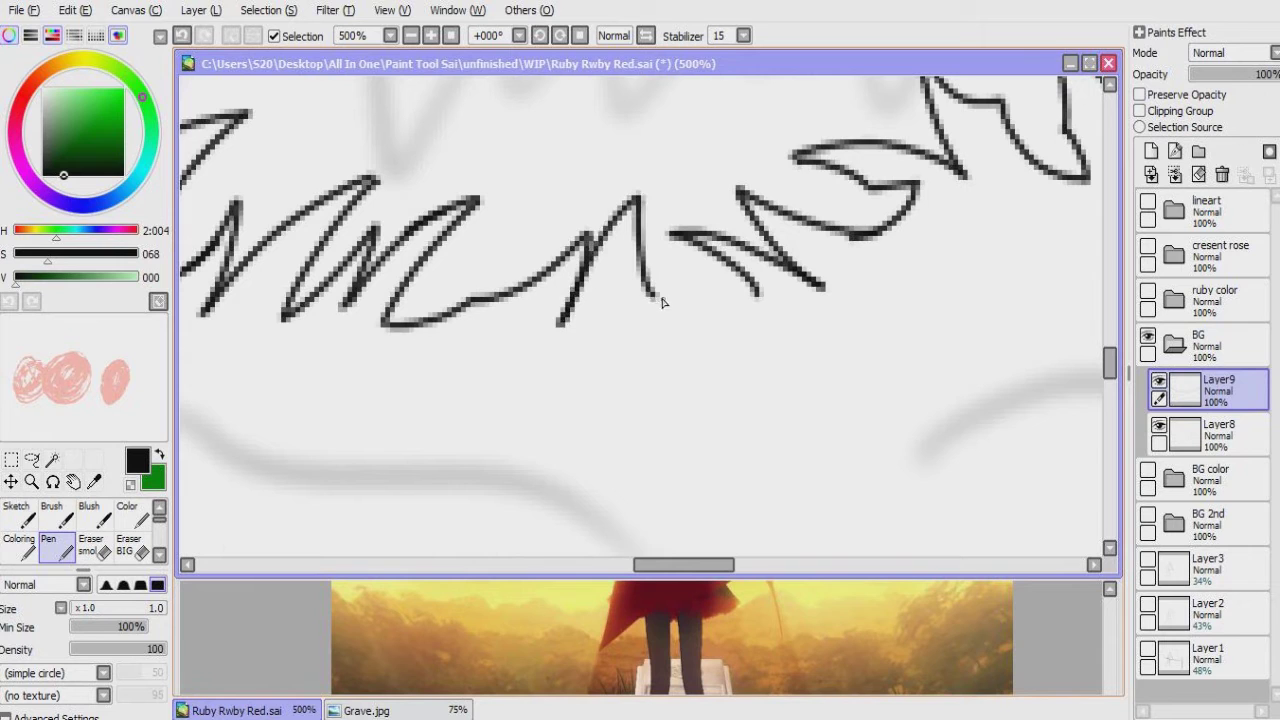
pyautogui.scroll(-6, 700, 278)
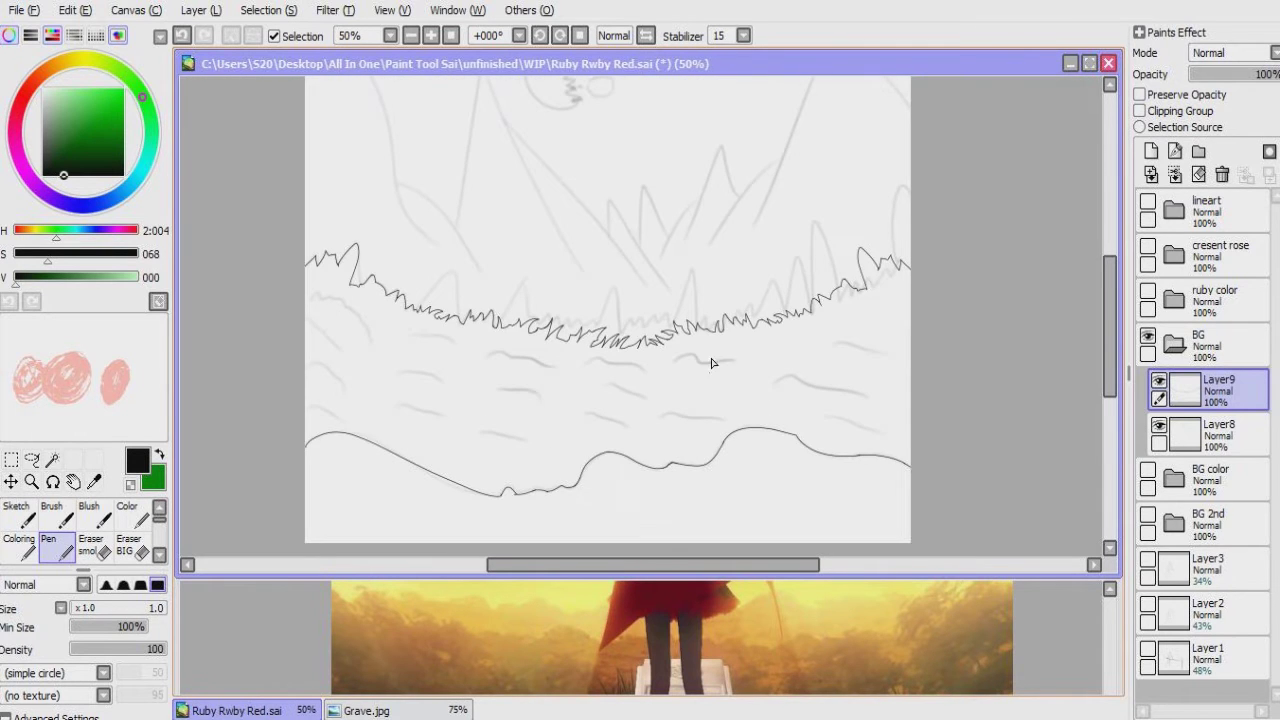
# Step: Test with the Magic Wand on Layer9 whether the area below the ground outline is enclosed
pyautogui.scroll(2, 743, 357)
pyautogui.click(52, 459)
pyautogui.click(640, 451)
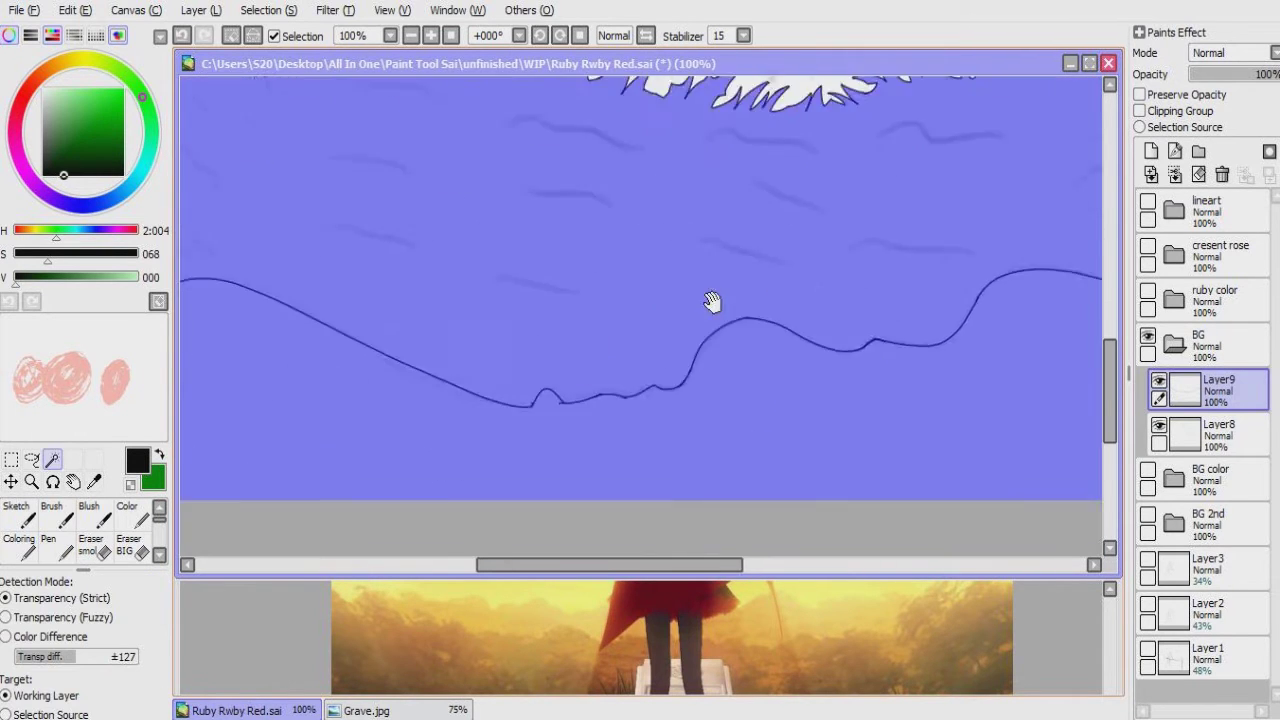
pyautogui.hotkey('ctrl', 'z')
pyautogui.moveTo(780, 289); pyautogui.dragTo(577, 289)
pyautogui.scroll(-2, 449, 400)
pyautogui.scroll(5, 366, 434)
pyautogui.click(492, 440)
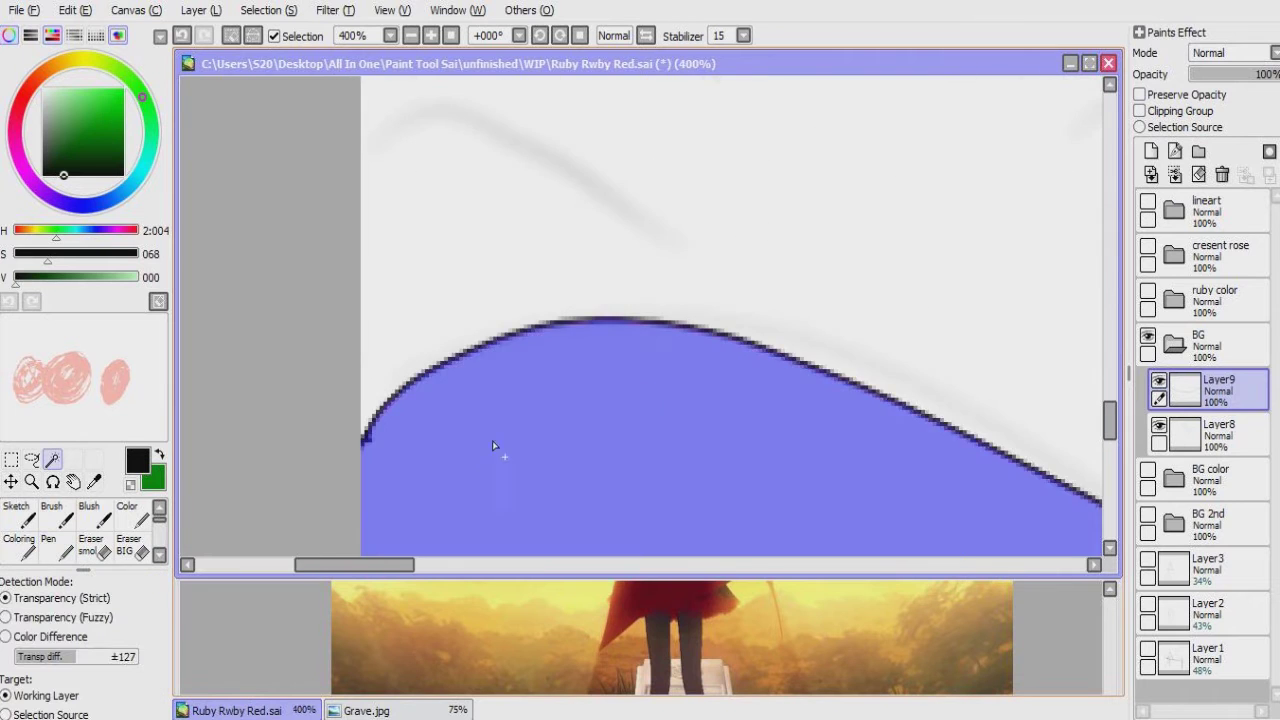
pyautogui.scroll(-5, 701, 412)
pyautogui.scroll(1, 701, 412)
pyautogui.press('n')
pyautogui.moveTo(623, 291); pyautogui.dragTo(648, 335)
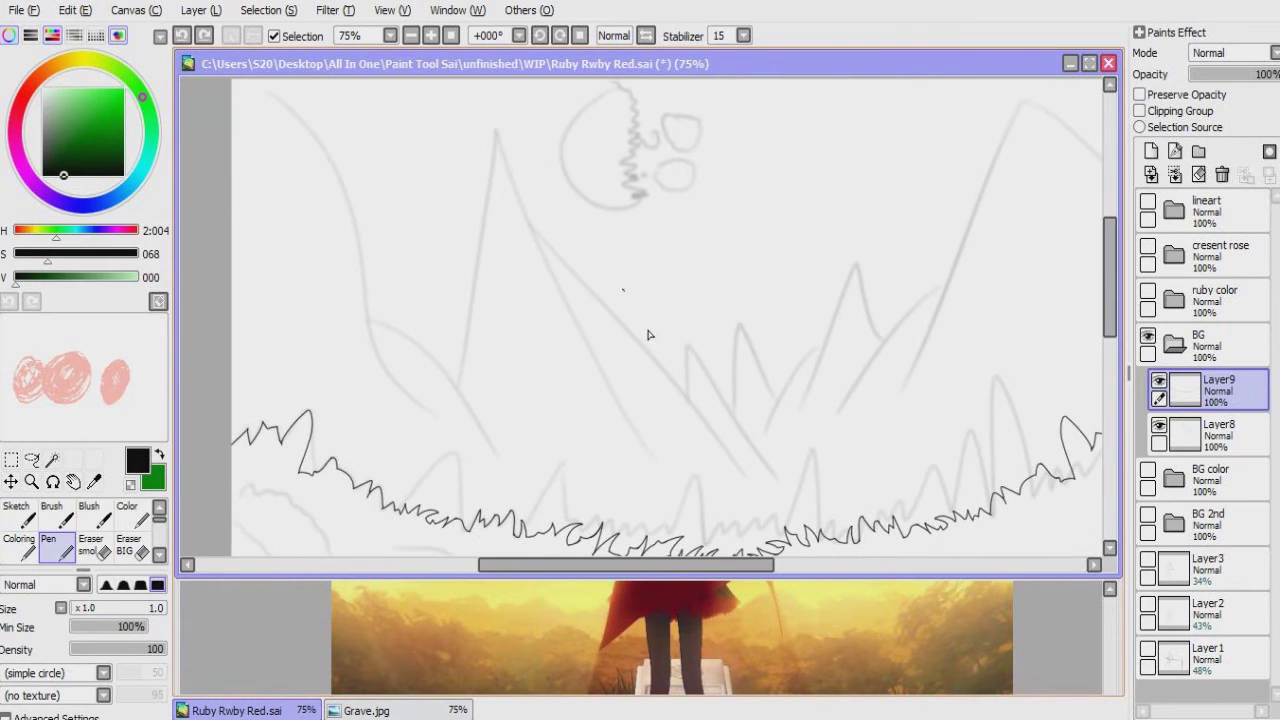
# Step: Create a new layer inside the BG color folder and name it ground
pyautogui.moveTo(733, 415); pyautogui.dragTo(713, 215)
pyautogui.click(1210, 475)
pyautogui.click(1150, 150)
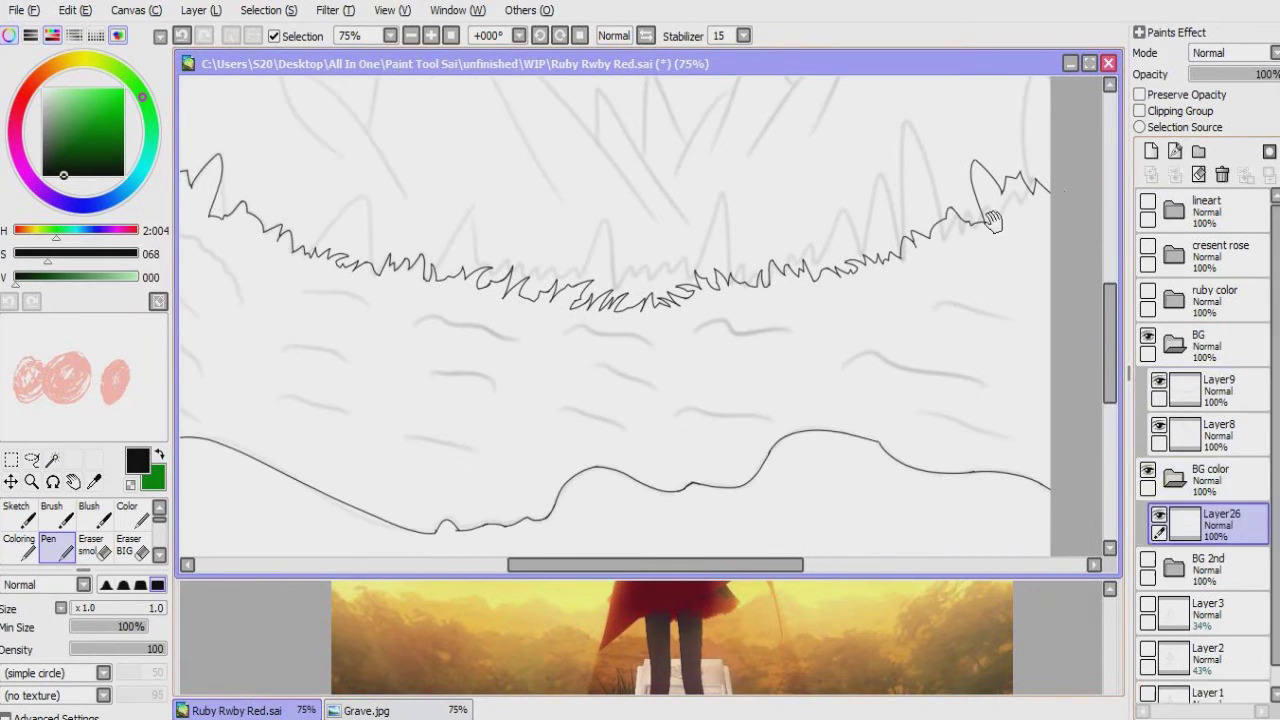
pyautogui.doubleClick(1220, 514)
pyautogui.write('ground')
pyautogui.press('Return')
# Step: Select the enclosed area beneath the ground outline, using Layer9 as the line source
pyautogui.moveTo(690, 305); pyautogui.dragTo(708, 305)
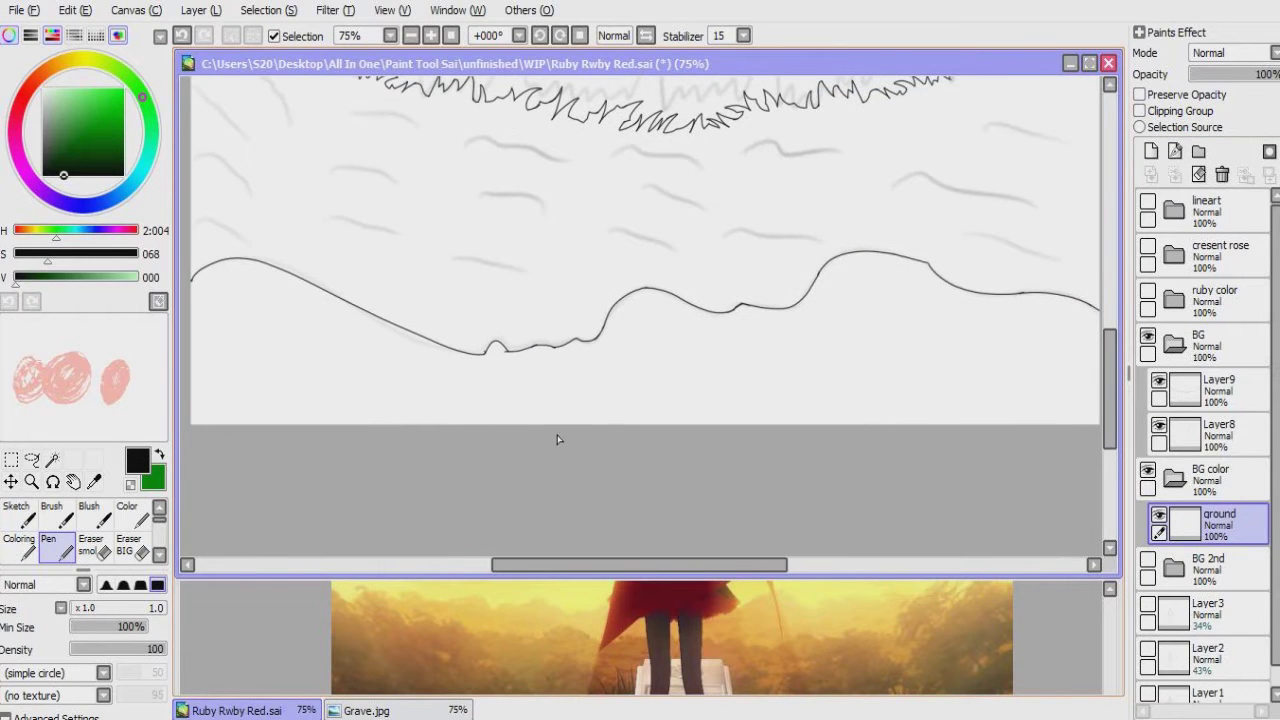
pyautogui.moveTo(605, 208)
pyautogui.mouseDown()
pyautogui.moveTo(680, 354)
pyautogui.moveTo(723, 366)
pyautogui.moveTo(664, 352)
pyautogui.mouseUp()
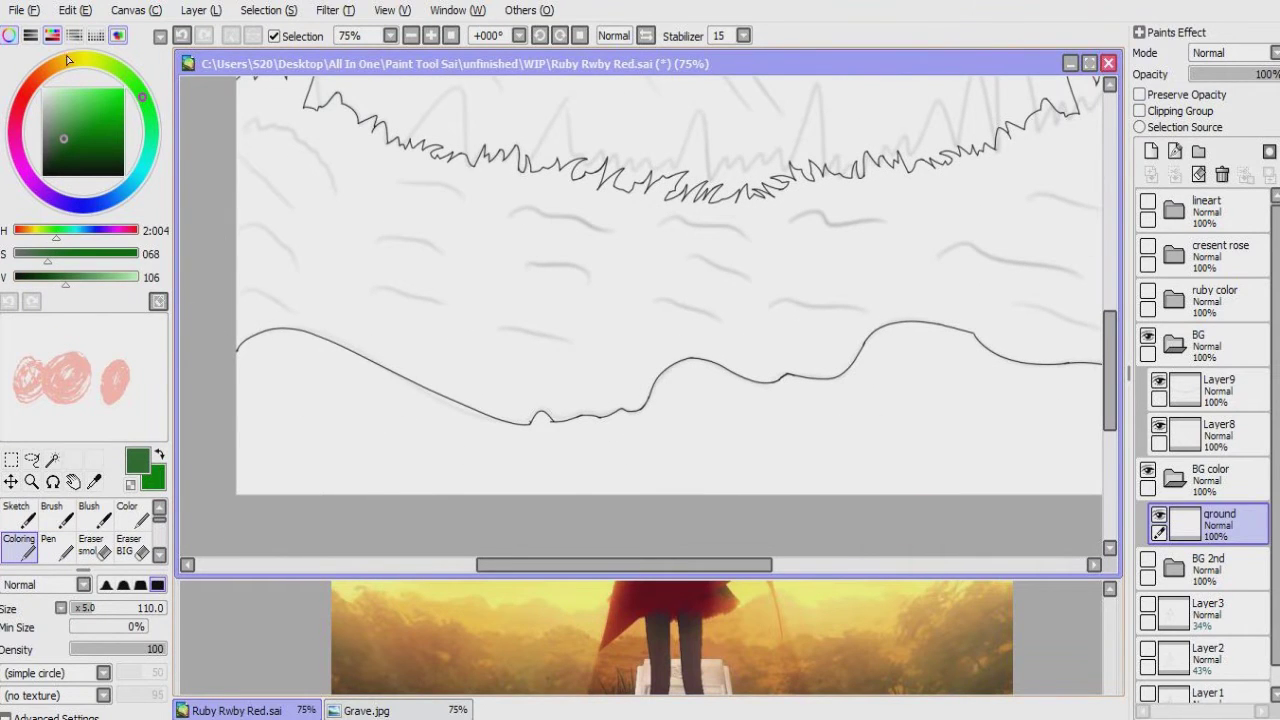
pyautogui.click(17, 10)
pyautogui.moveTo(57, 89)
pyautogui.click(286, 115)
pyautogui.click(834, 436)
pyautogui.keyDown('ctrl'); pyautogui.click(1180, 420); pyautogui.keyUp('ctrl')
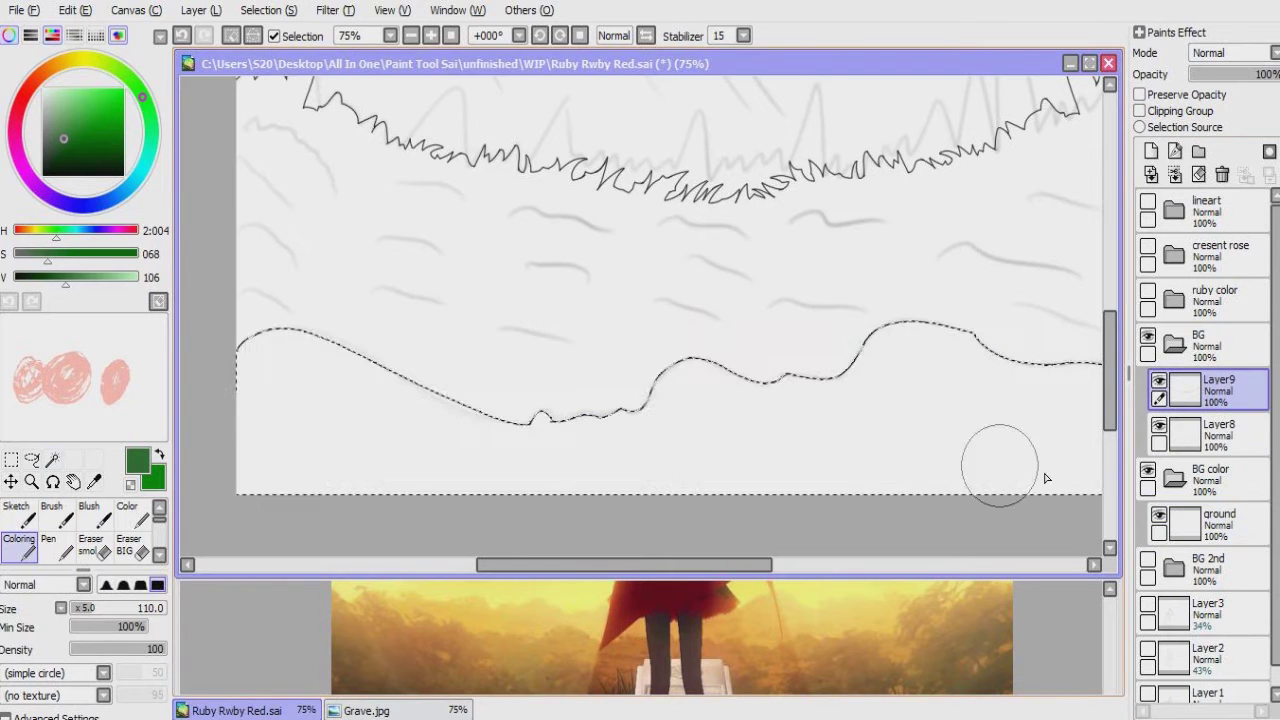
# Step: Consult the ground in the Grave.jpg reference and undo a test stroke in the Ruby drawing
pyautogui.click(720, 600)
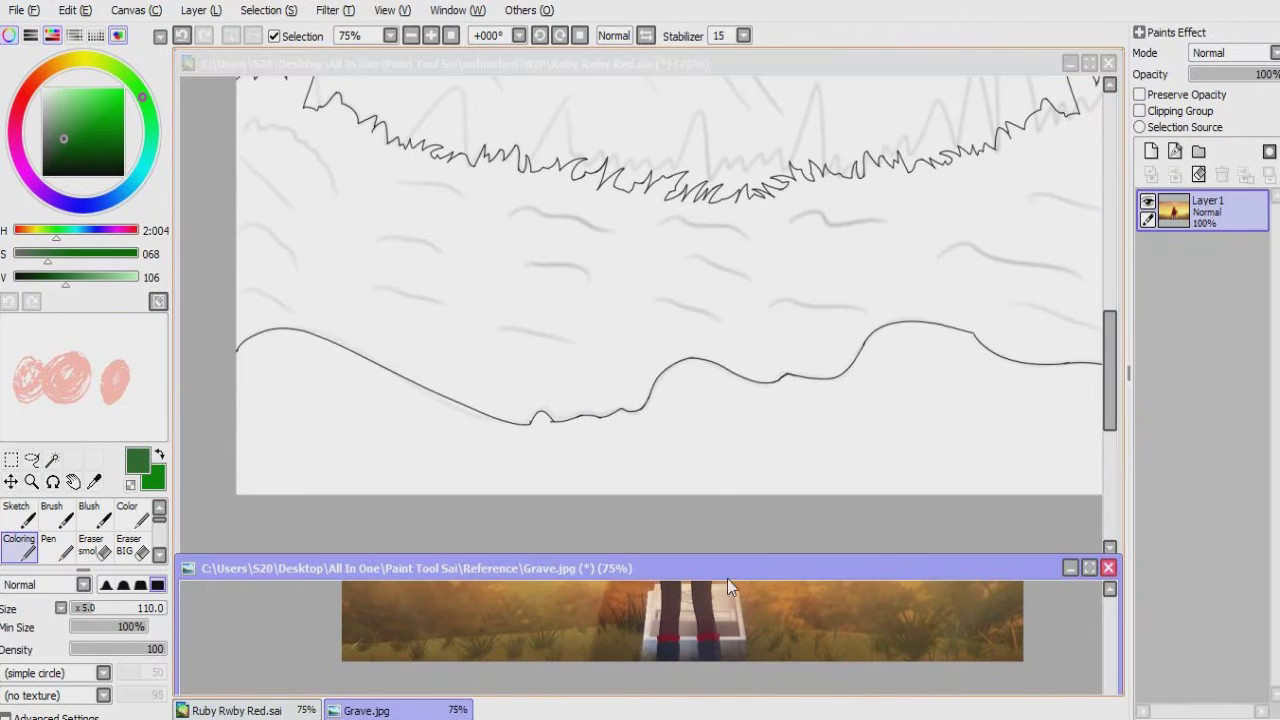
pyautogui.click(680, 463)
pyautogui.moveTo(250, 410); pyautogui.dragTo(553, 517)
pyautogui.hotkey('ctrl', 'z')
# Step: Try muted and stronger reds as the ground colour with test strokes on the ground layer
pyautogui.click(60, 695)
pyautogui.click(40, 688)
pyautogui.click(60, 673)
pyautogui.click(40, 206)
pyautogui.moveTo(30, 231); pyautogui.dragTo(12, 238)
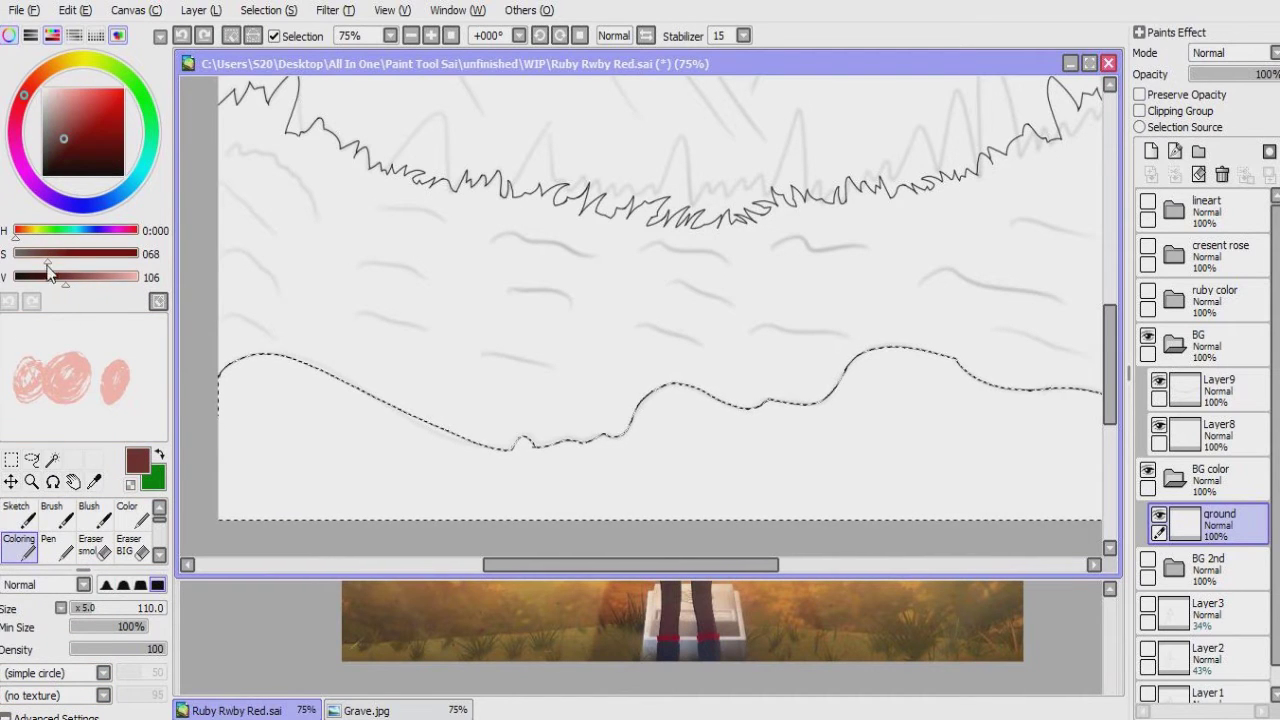
pyautogui.moveTo(240, 480)
pyautogui.mouseDown()
pyautogui.moveTo(480, 443)
pyautogui.moveTo(600, 480)
pyautogui.mouseUp()
pyautogui.click(100, 280)
pyautogui.moveTo(240, 470)
pyautogui.mouseDown()
pyautogui.moveTo(330, 440)
pyautogui.moveTo(420, 470)
pyautogui.mouseUp()
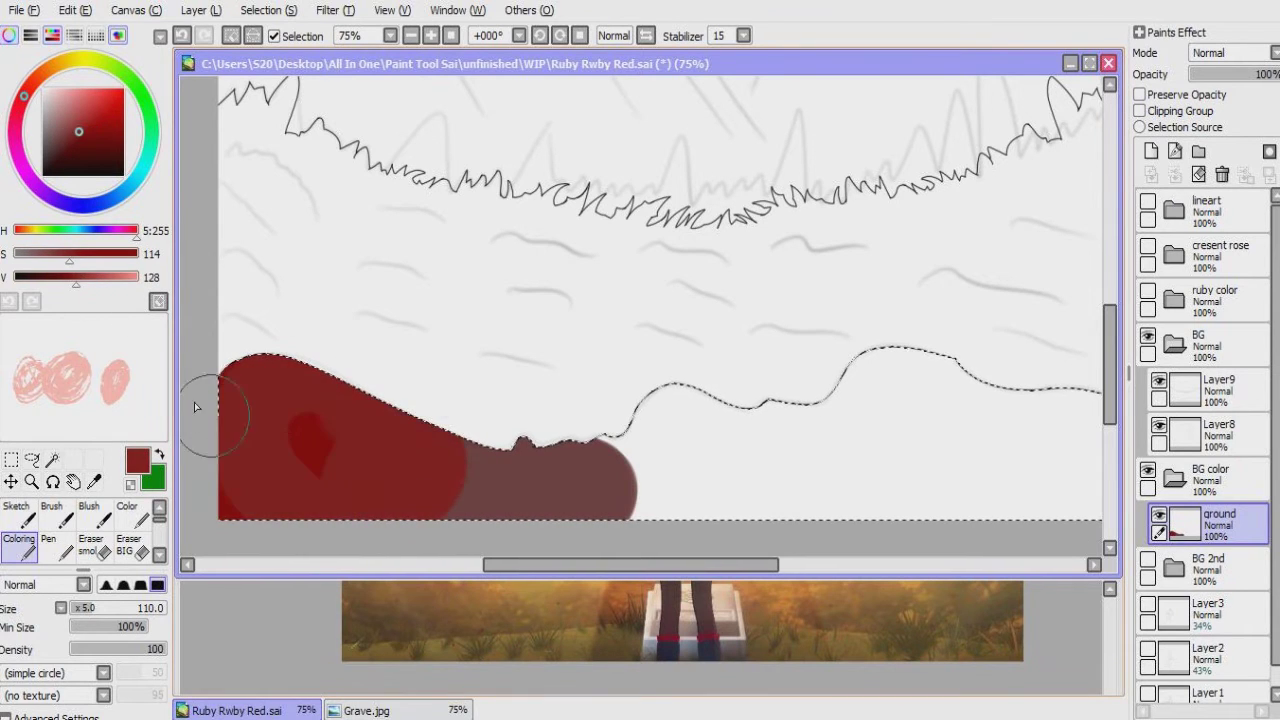
pyautogui.click(30, 230)
pyautogui.moveTo(260, 470); pyautogui.dragTo(320, 420)
# Step: Paint the whole selected ground area brown on the ground layer
pyautogui.click(69, 260)
pyautogui.moveTo(69, 256); pyautogui.dragTo(138, 253)
pyautogui.moveTo(240, 470)
pyautogui.mouseDown()
pyautogui.moveTo(366, 429)
pyautogui.moveTo(530, 450)
pyautogui.moveTo(514, 429)
pyautogui.moveTo(886, 428)
pyautogui.moveTo(657, 463)
pyautogui.moveTo(800, 460)
pyautogui.mouseUp()
pyautogui.click(59, 277)
# Step: Create a new layer above ground in the BG color folder and undo a green test dab on it
pyautogui.click(1150, 151)
pyautogui.moveTo(513, 330); pyautogui.dragTo(863, 338)
pyautogui.press('x')
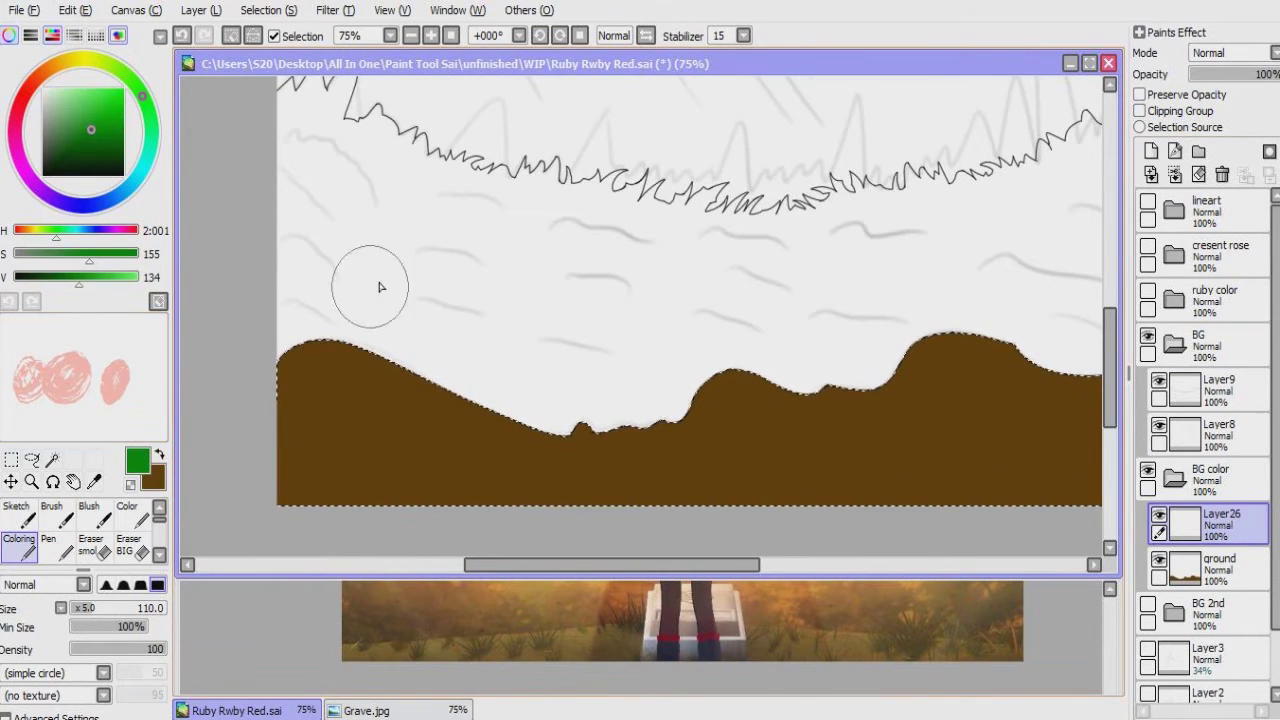
pyautogui.click(352, 428)
pyautogui.press('x')
pyautogui.keyDown('alt'); pyautogui.click(352, 435); pyautogui.keyUp('alt')
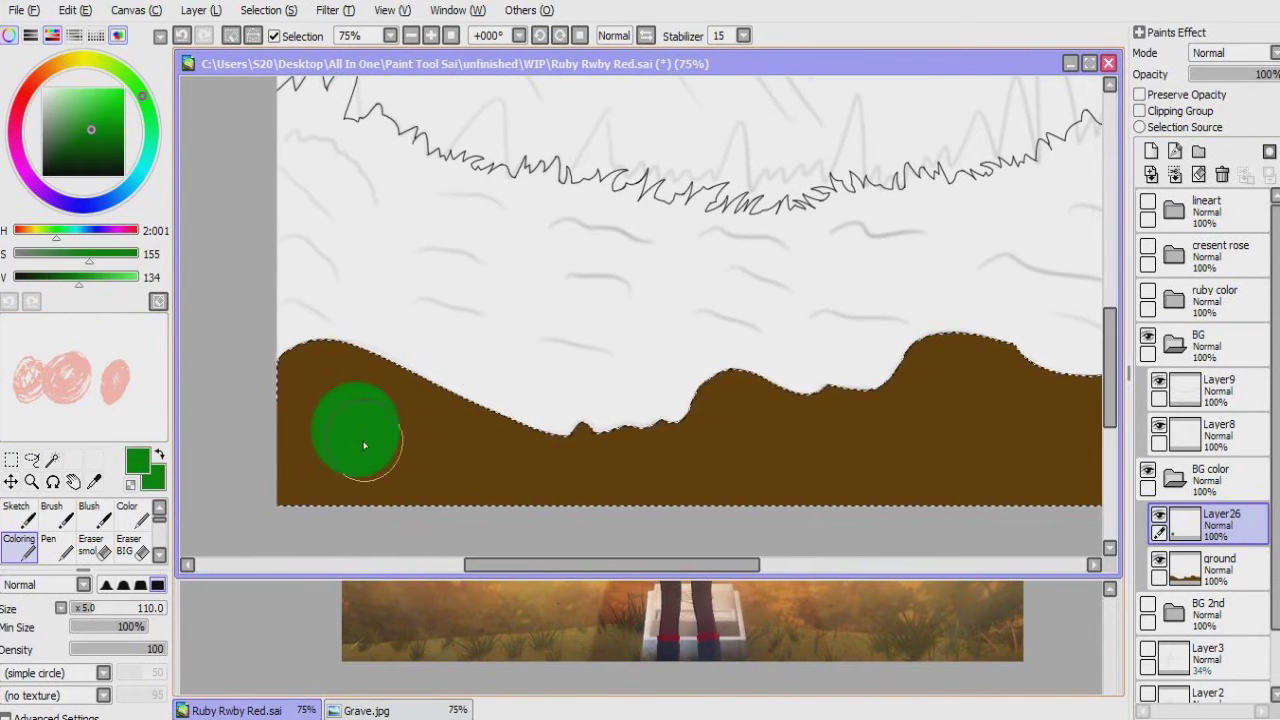
pyautogui.hotkey('ctrl', 'z')
# Step: Paint the whole selected ground area saturated green on Layer26
pyautogui.click(53, 256)
pyautogui.moveTo(300, 400)
pyautogui.mouseDown()
pyautogui.moveTo(430, 460)
pyautogui.moveTo(286, 440)
pyautogui.moveTo(800, 357)
pyautogui.moveTo(578, 380)
pyautogui.mouseUp()
pyautogui.press('x')
pyautogui.moveTo(620, 450)
pyautogui.mouseDown()
pyautogui.moveTo(873, 447)
pyautogui.moveTo(760, 400)
pyautogui.mouseUp()
# Step: Lower the green Layer26 to 33% opacity and merge it down into the ground layer
pyautogui.moveTo(1262, 74); pyautogui.dragTo(1225, 77)
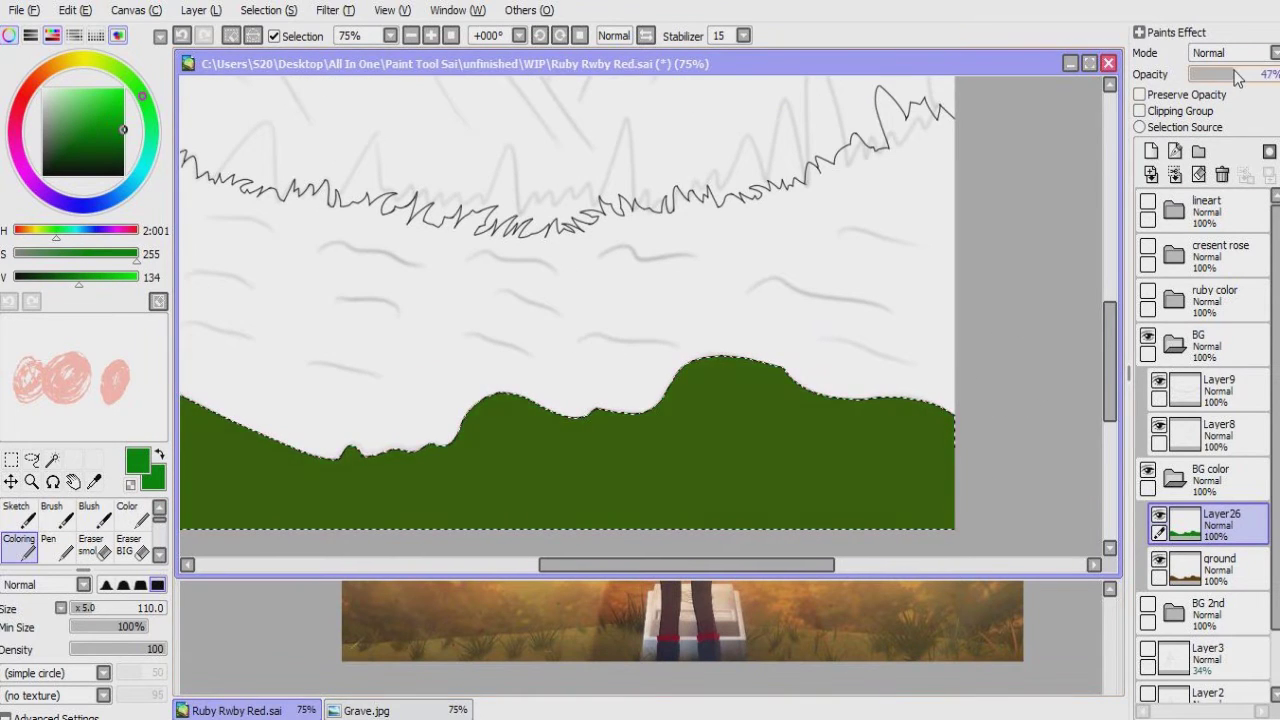
pyautogui.moveTo(511, 319); pyautogui.dragTo(651, 354)
pyautogui.moveTo(716, 302); pyautogui.dragTo(703, 344)
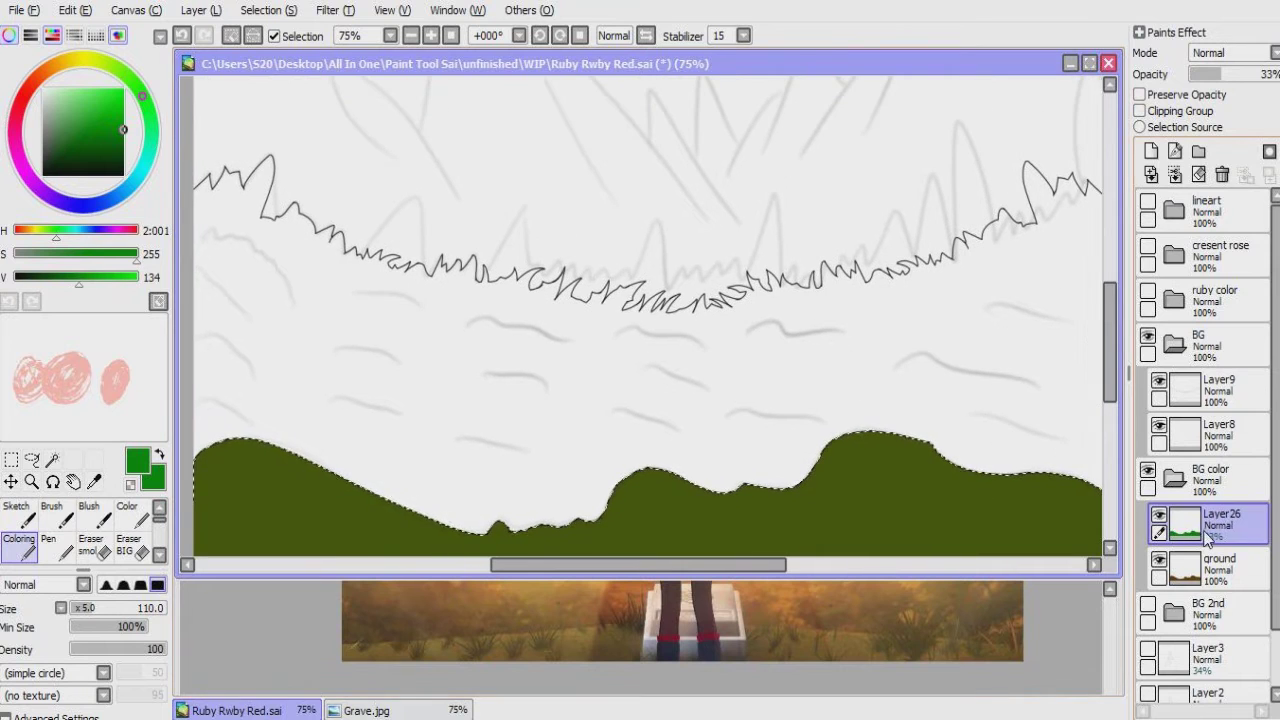
pyautogui.click(1175, 174)
# Step: Create a new layer above ground and name it forest
pyautogui.click(1151, 151)
pyautogui.doubleClick(1215, 520)
pyautogui.write('forest')
pyautogui.press('Return')
# Step: Select the area between the grass line and the ground outline with the Magic Wand on Layer9
pyautogui.press('w')
pyautogui.click(1162, 405)
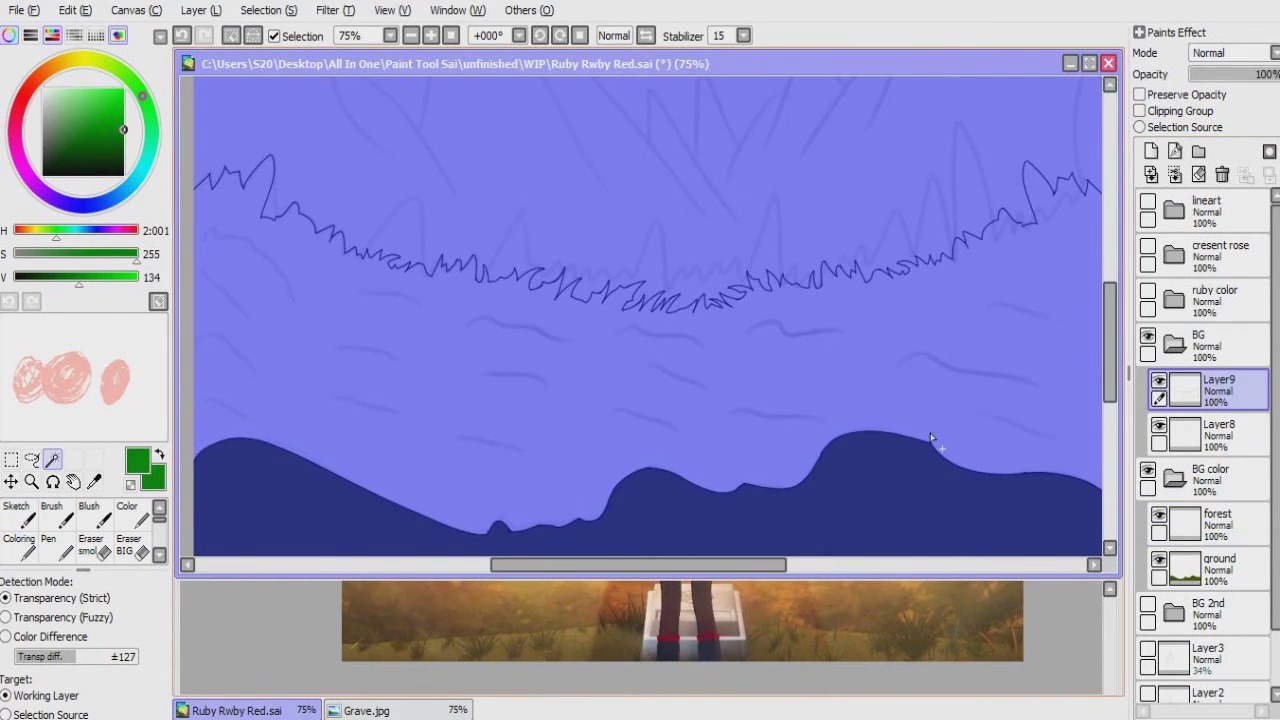
pyautogui.hotkey('ctrl', 'd')
pyautogui.click(779, 432)
pyautogui.press('b')
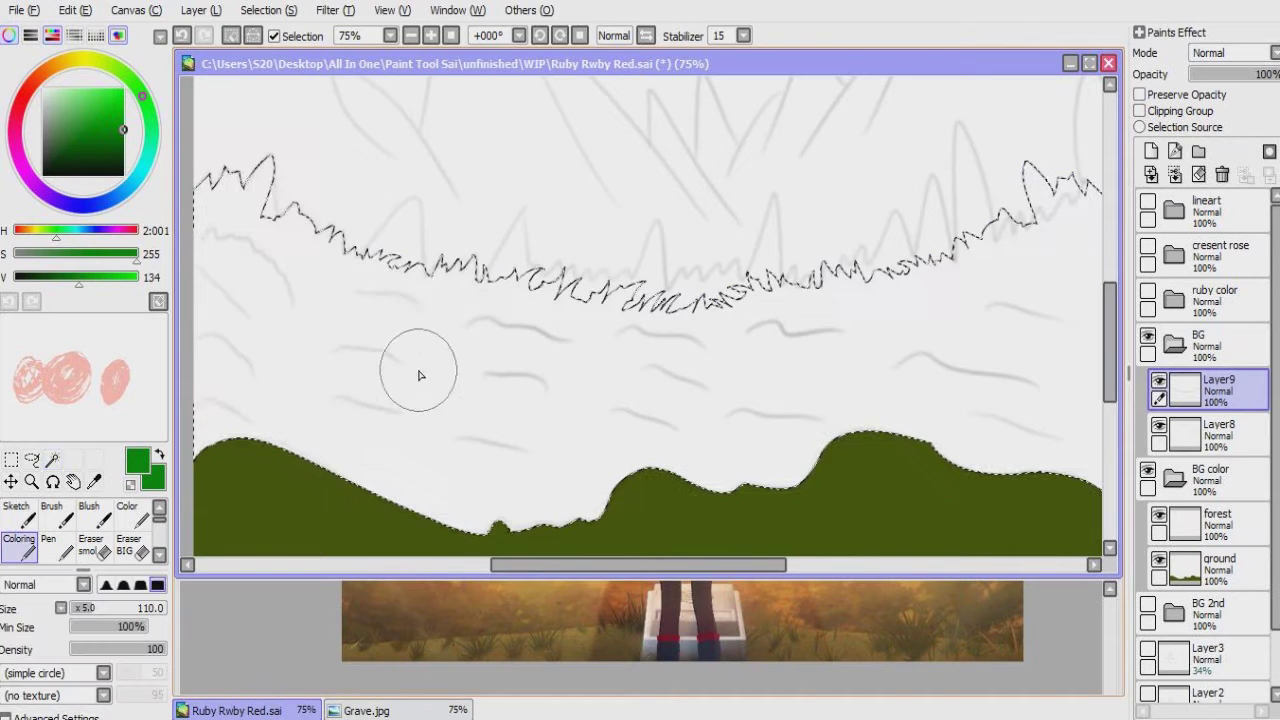
# Step: Darken the green to value 102 and try painting the selected grass area on Layer9
pyautogui.click(123, 136)
pyautogui.moveTo(230, 170)
pyautogui.mouseDown()
pyautogui.moveTo(260, 260)
pyautogui.moveTo(240, 330)
pyautogui.mouseUp()
pyautogui.moveTo(230, 410)
pyautogui.mouseDown()
pyautogui.moveTo(314, 229)
pyautogui.moveTo(255, 420)
pyautogui.mouseUp()
pyautogui.click(64, 256)
pyautogui.moveTo(300, 300)
pyautogui.mouseDown()
pyautogui.moveTo(241, 414)
pyautogui.moveTo(386, 494)
pyautogui.moveTo(490, 528)
pyautogui.moveTo(1100, 508)
pyautogui.mouseUp()
pyautogui.hotkey('ctrl', 'z')
# Step: Paint the selected grass area dark green on the forest layer and clear the selection
pyautogui.click(1213, 530)
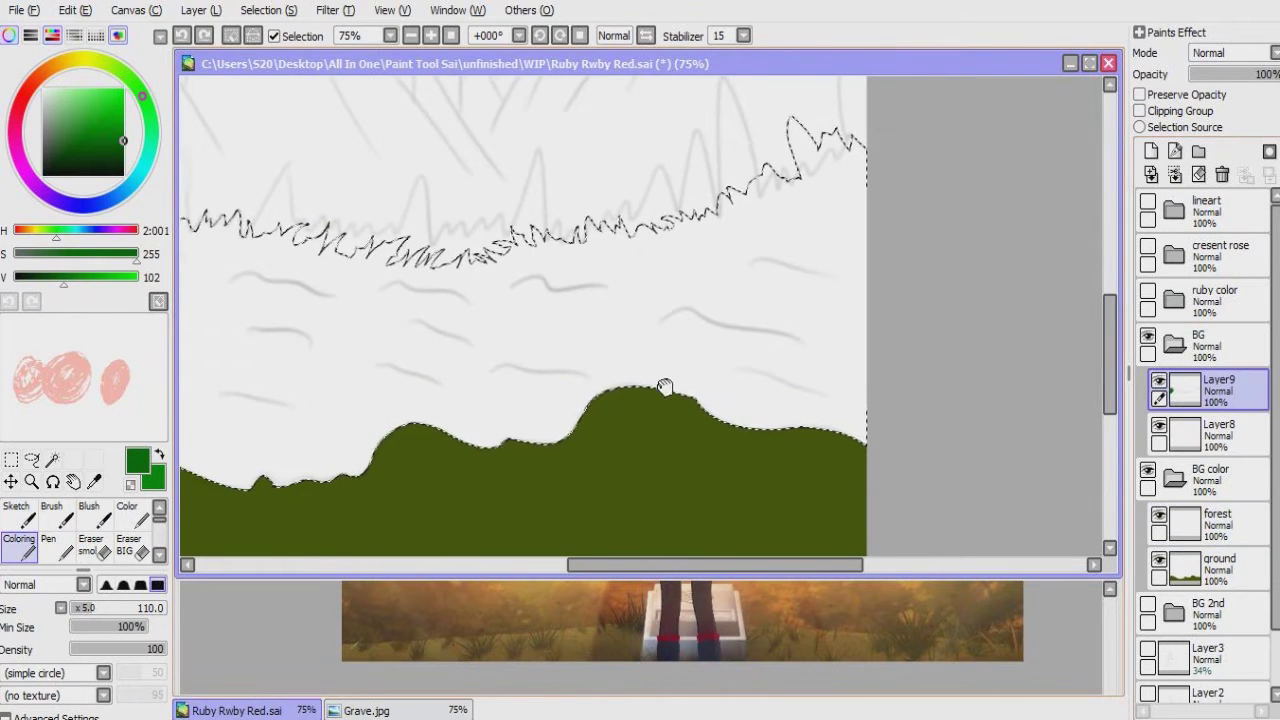
pyautogui.hscroll(-3, 700, 409)
pyautogui.scroll(-1, 657, 366)
pyautogui.moveTo(592, 348)
pyautogui.mouseDown()
pyautogui.moveTo(986, 263)
pyautogui.moveTo(663, 317)
pyautogui.mouseUp()
pyautogui.scroll(2, 600, 260)
pyautogui.hotkey('ctrl', 'd')
# Step: Create a new layer in the BG color folder and move it below the ground layer
pyautogui.click(1150, 150)
pyautogui.moveTo(1205, 520); pyautogui.dragTo(1205, 608)
pyautogui.press('w')
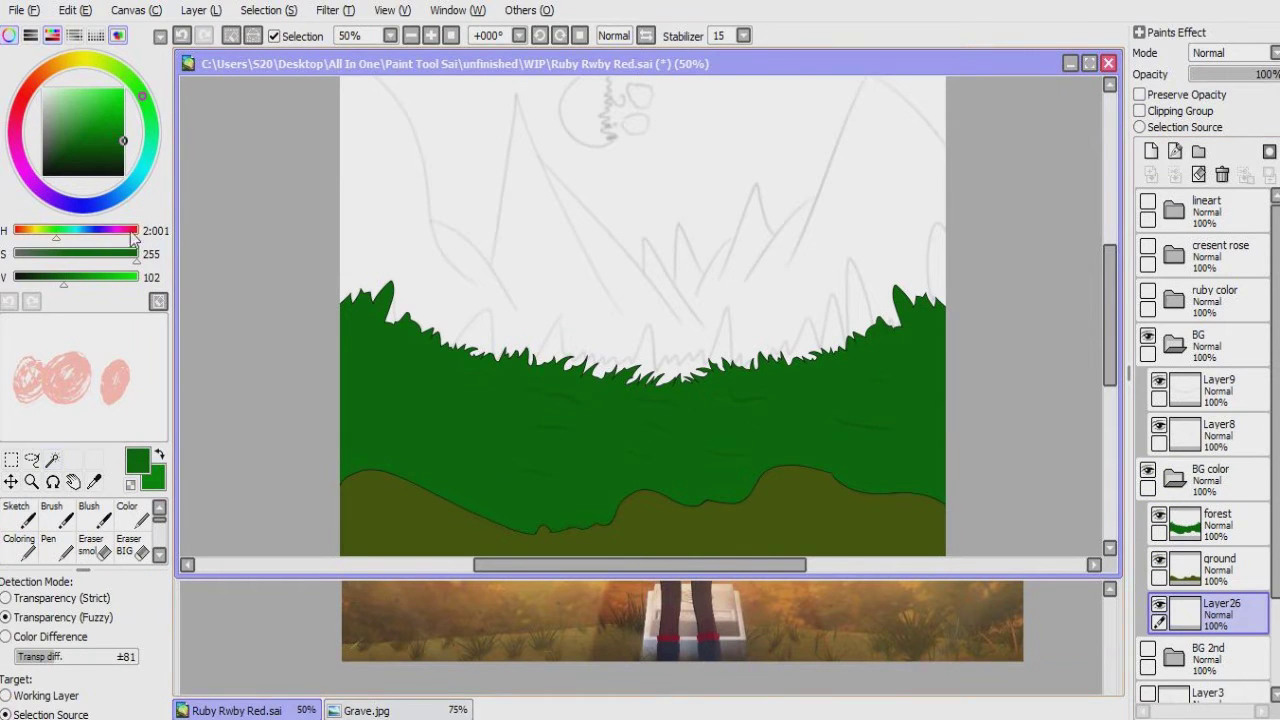
# Step: Fill Layer26 with a very pale cyan sky colour, trying several shades and settling on saturation 28 and value 255
pyautogui.moveTo(105, 291); pyautogui.dragTo(193, 287)
pyautogui.hotkey('ctrl', 'f')
pyautogui.moveTo(57, 262); pyautogui.dragTo(46, 262)
pyautogui.hotkey('ctrl', 'f')
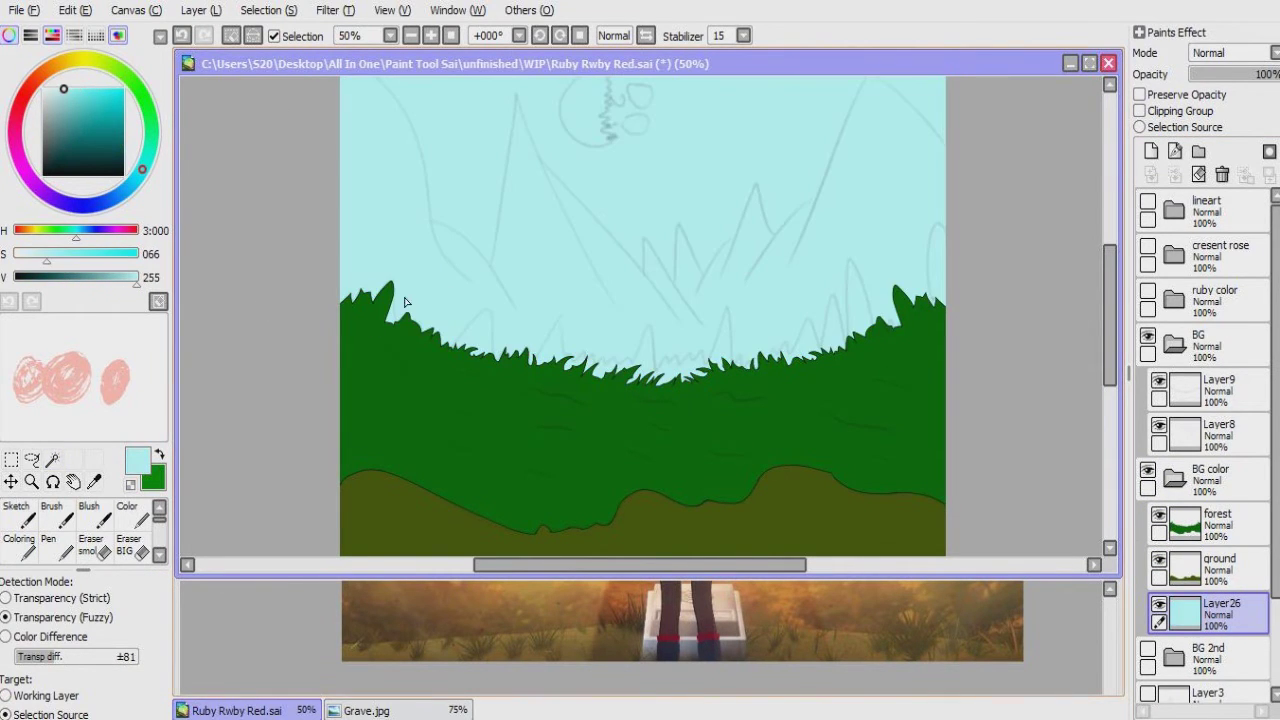
pyautogui.moveTo(118, 291); pyautogui.dragTo(122, 291)
pyautogui.hotkey('ctrl', 'f')
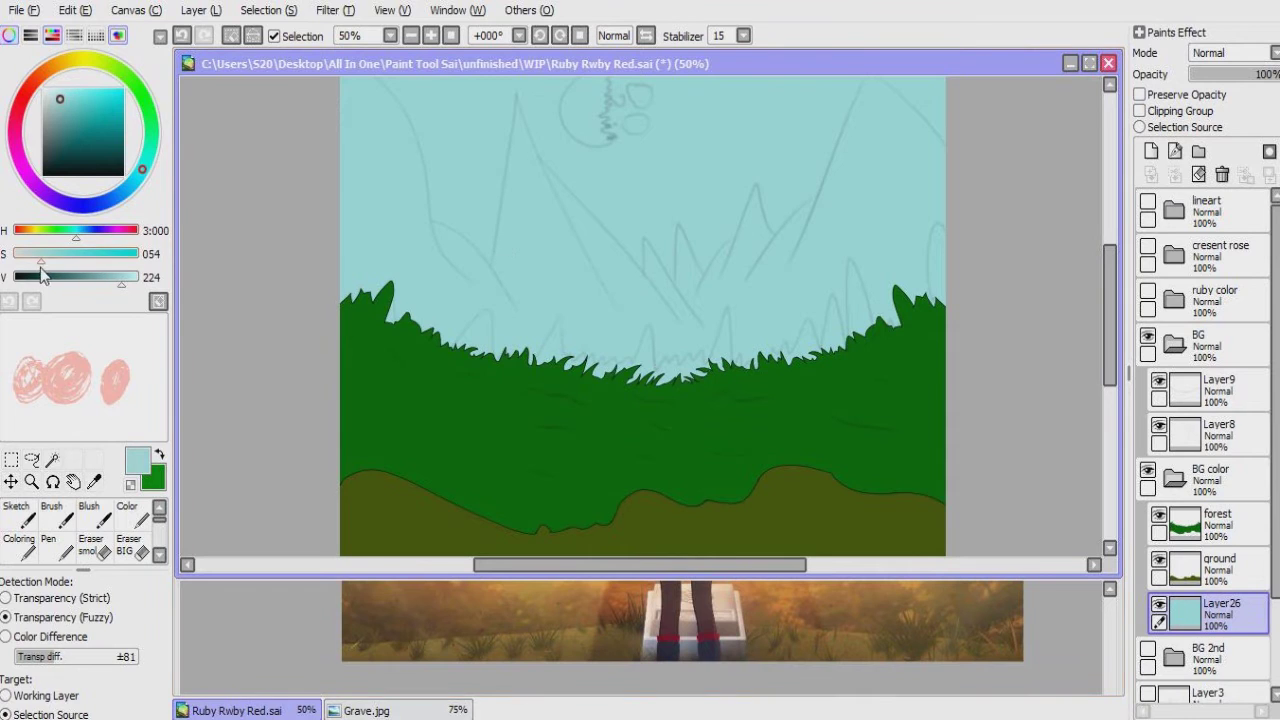
pyautogui.hotkey('ctrl', 'f')
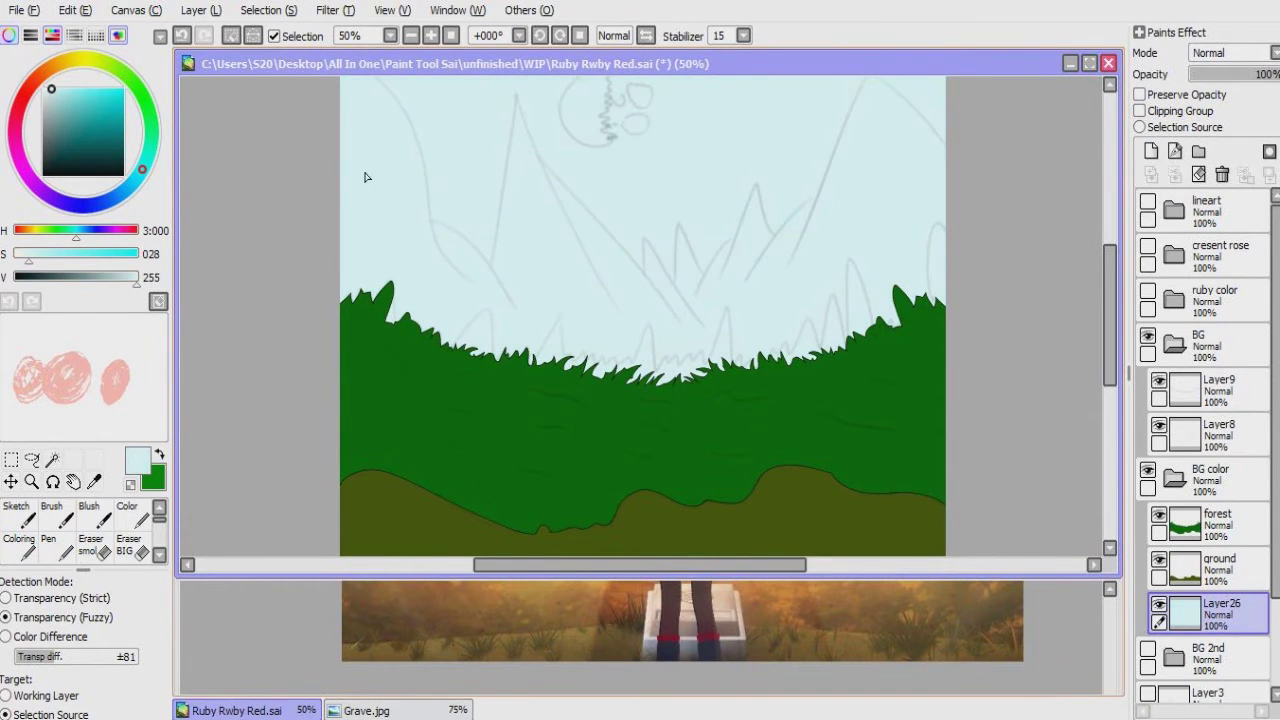
# Step: Name the pale cyan layer sky, and pick up the grass green with the forest layer active
pyautogui.click(1215, 565)
pyautogui.click(1215, 520)
pyautogui.moveTo(616, 276)
pyautogui.mouseDown()
pyautogui.moveTo(637, 311)
pyautogui.moveTo(659, 211)
pyautogui.mouseUp()
pyautogui.press('b')
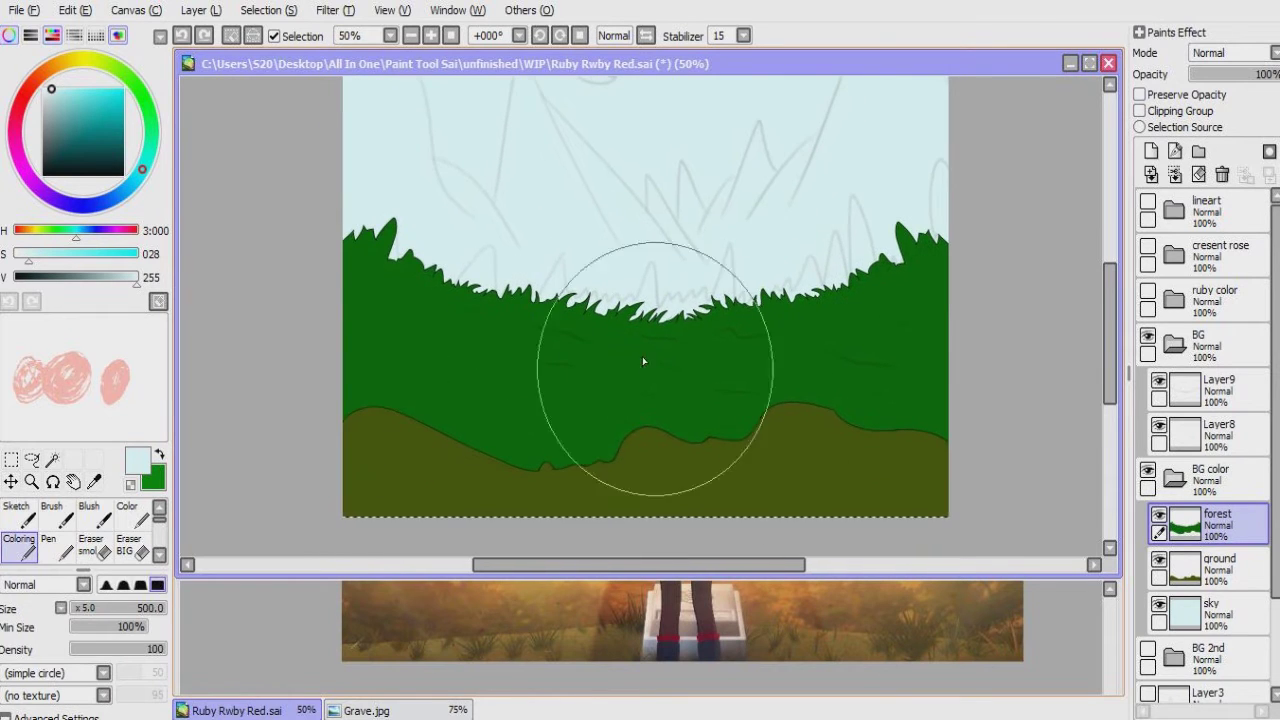
pyautogui.rightClick(431, 331)
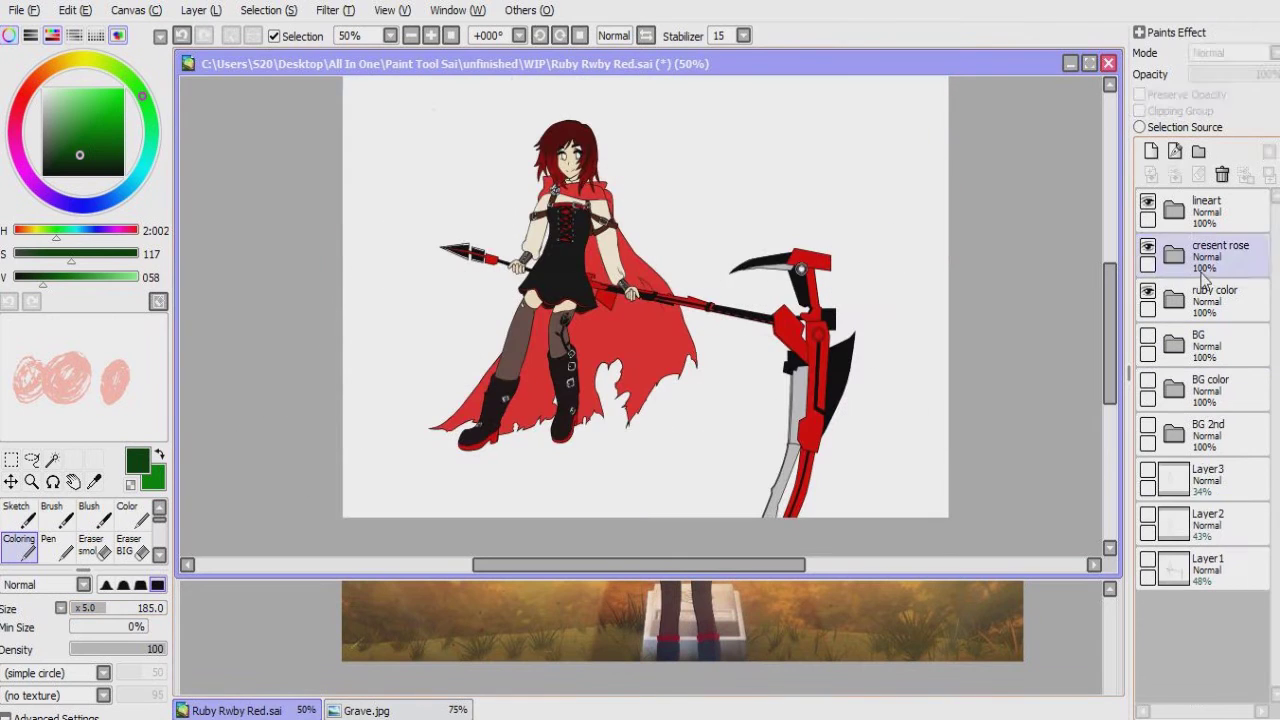
# Step: Open the ruby color folder and make Layer10 the active layer
pyautogui.click(1174, 299)
pyautogui.click(1210, 345)
pyautogui.scroll(5, 595, 215)
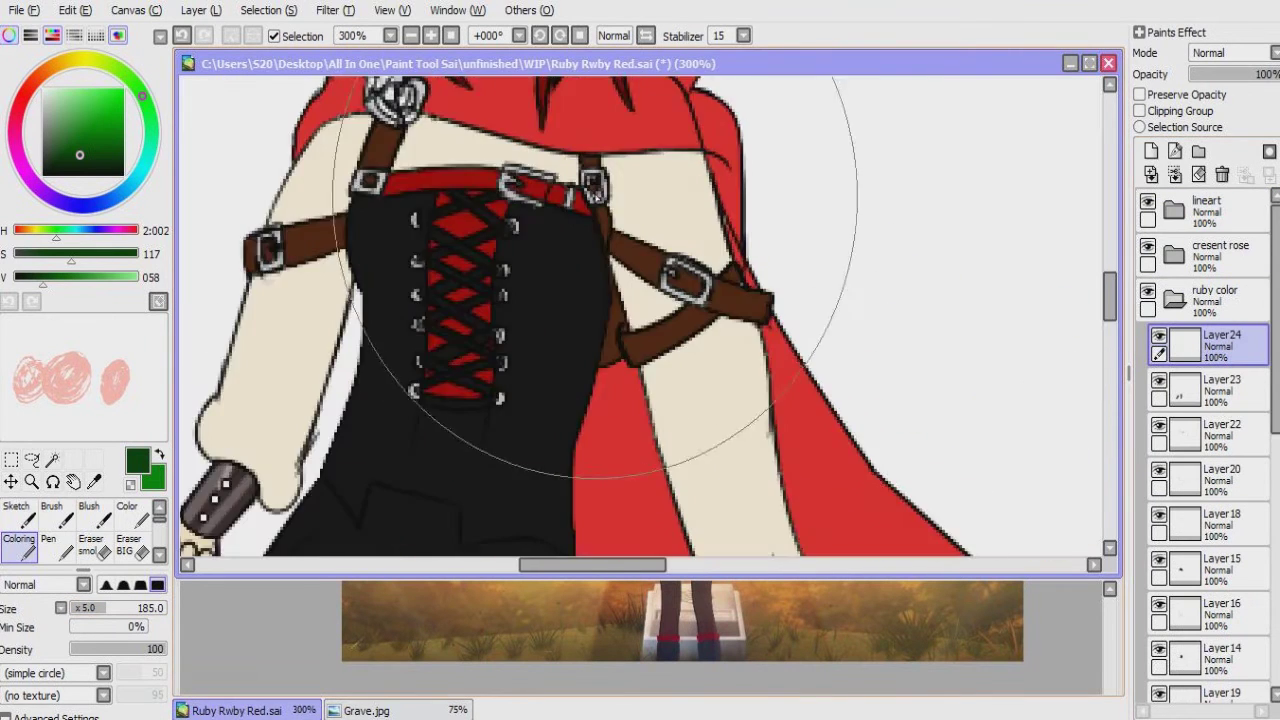
pyautogui.scroll(5, 595, 268)
pyautogui.scroll(-5, 1210, 450)
pyautogui.click(1228, 600)
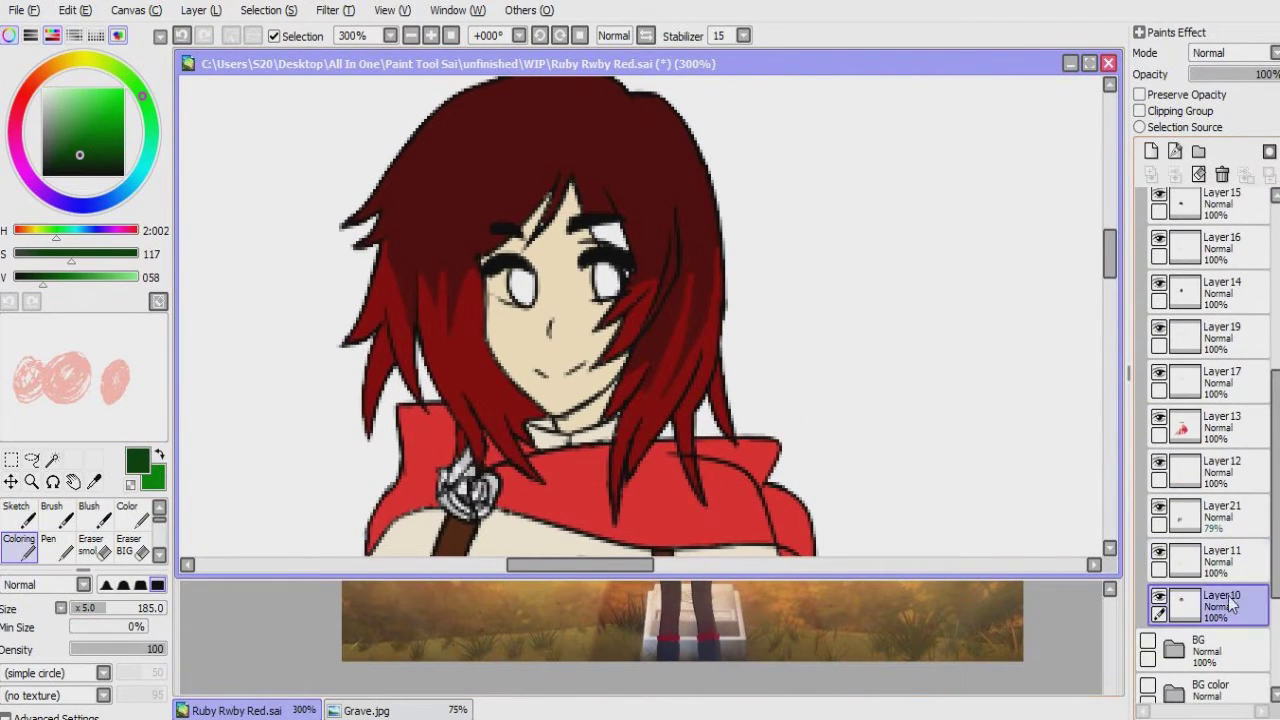
# Step: Fill the unpainted gaps around the right eyebrow on Layer10 with the sampled dark red hair and beige skin colours
pyautogui.scroll(2, 569, 341)
pyautogui.rightClick(569, 341)
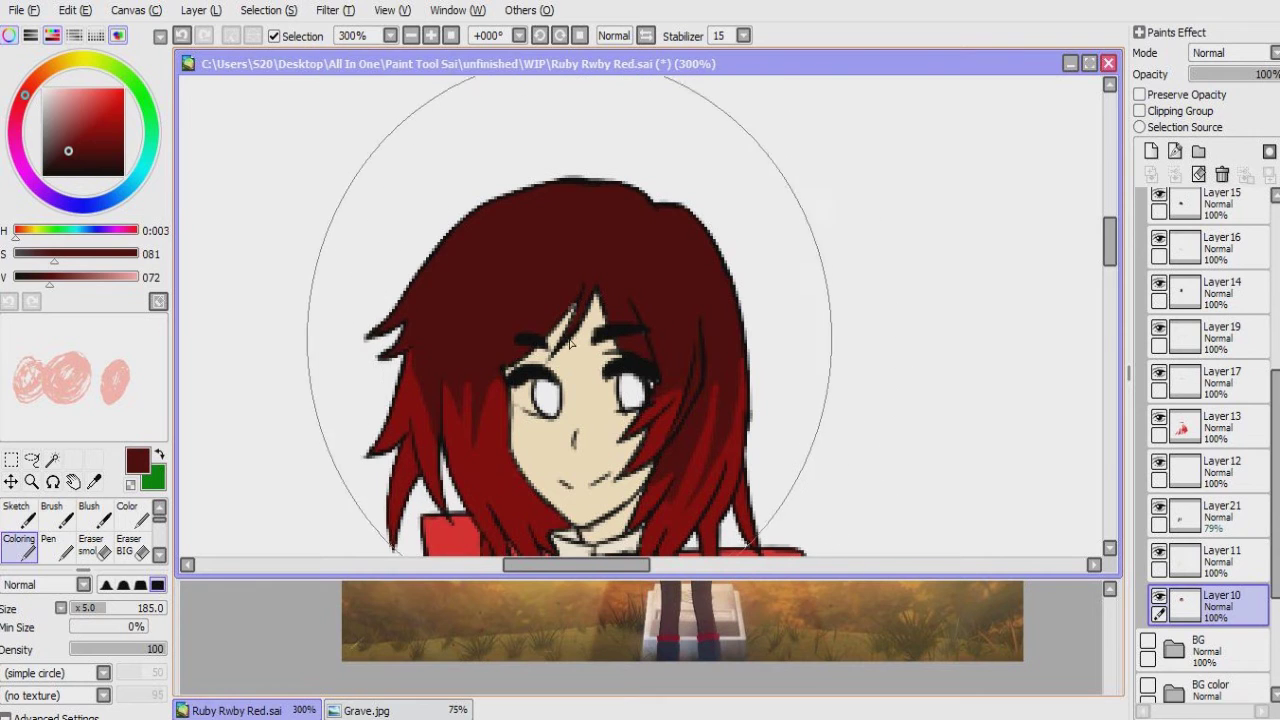
pyautogui.scroll(-3, 569, 341)
pyautogui.rightClick(580, 400)
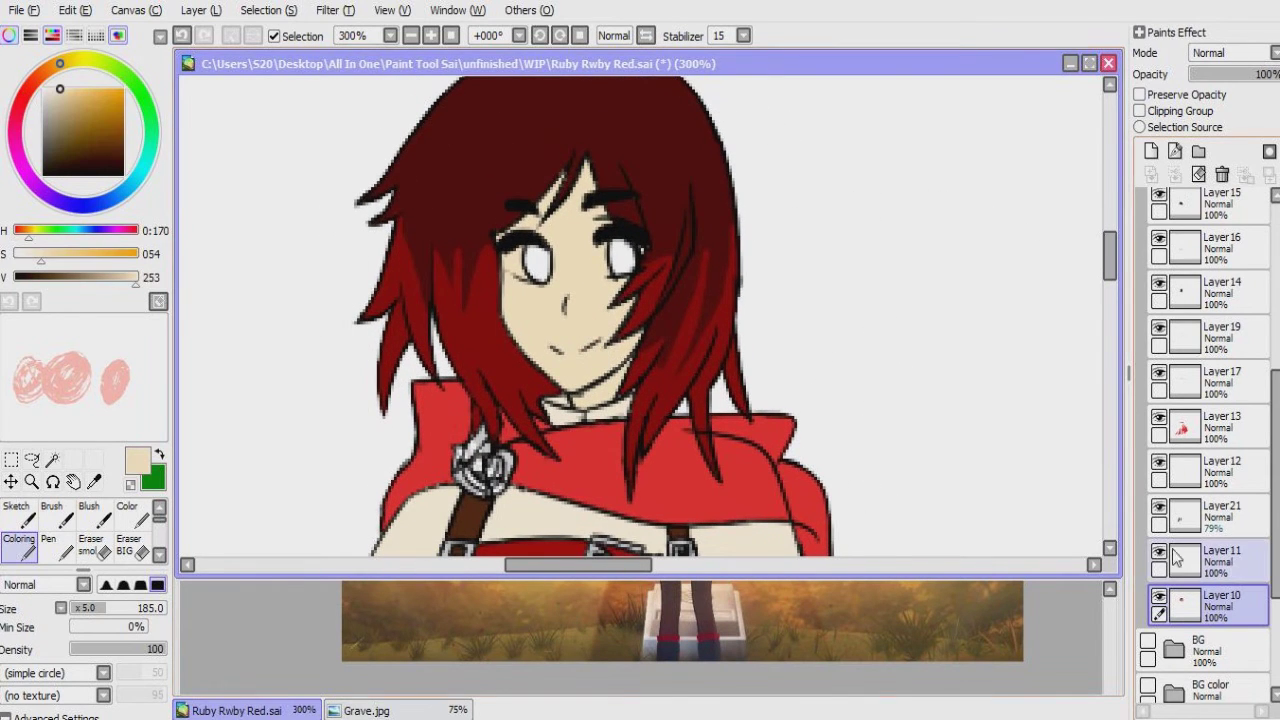
pyautogui.rightClick(666, 192)
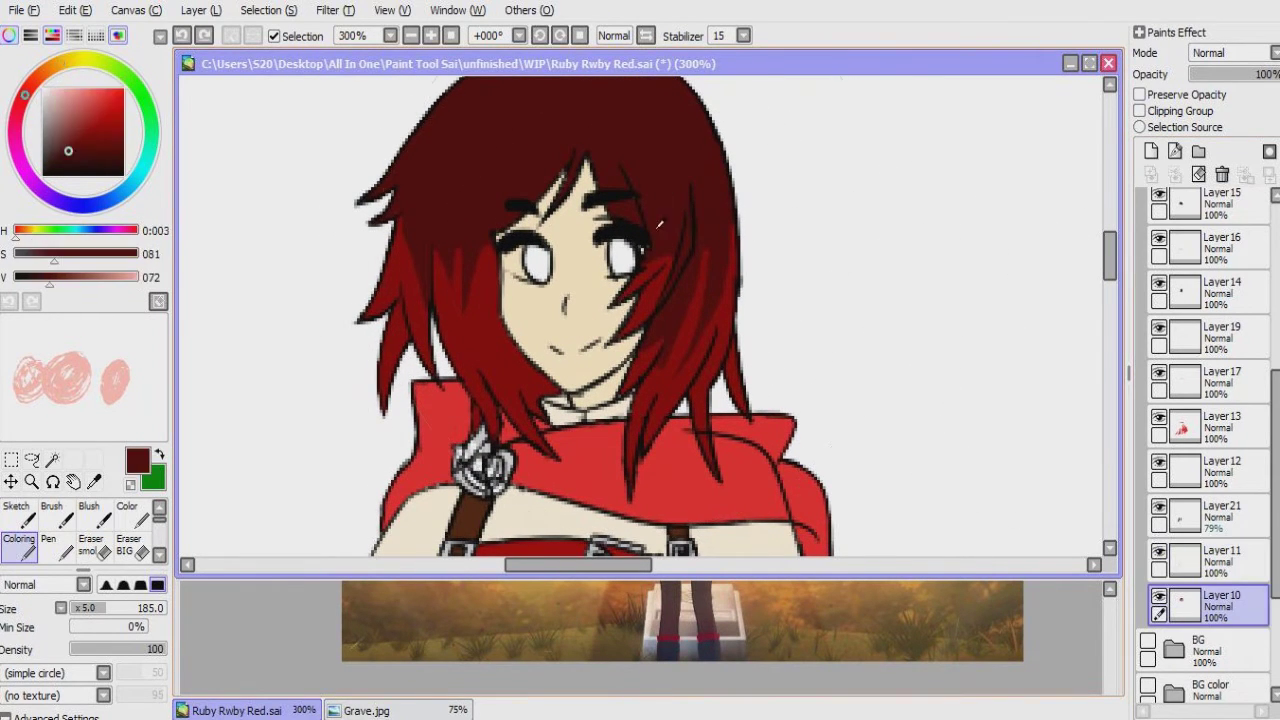
# Step: Open the recently used reference image Ruby_Timeskip2.png
pyautogui.hotkey('ctrl', 'Tab')
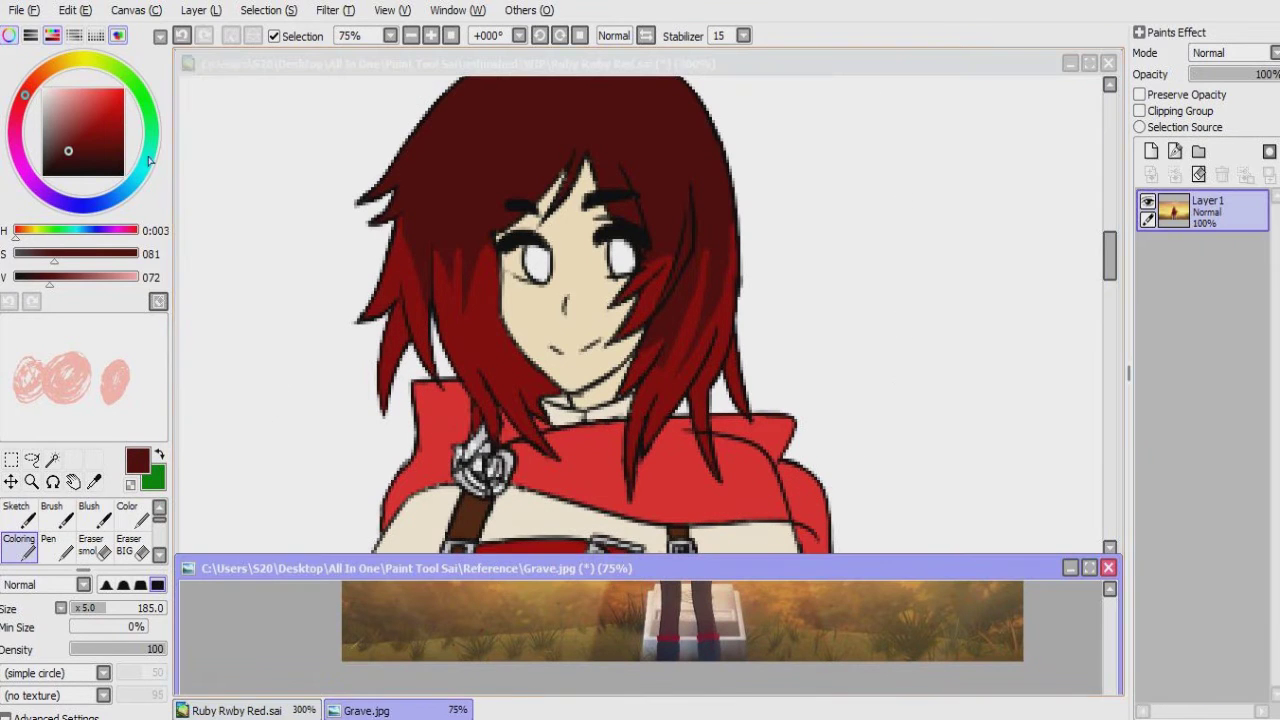
pyautogui.click(24, 10)
pyautogui.click(386, 149)
pyautogui.click(24, 10)
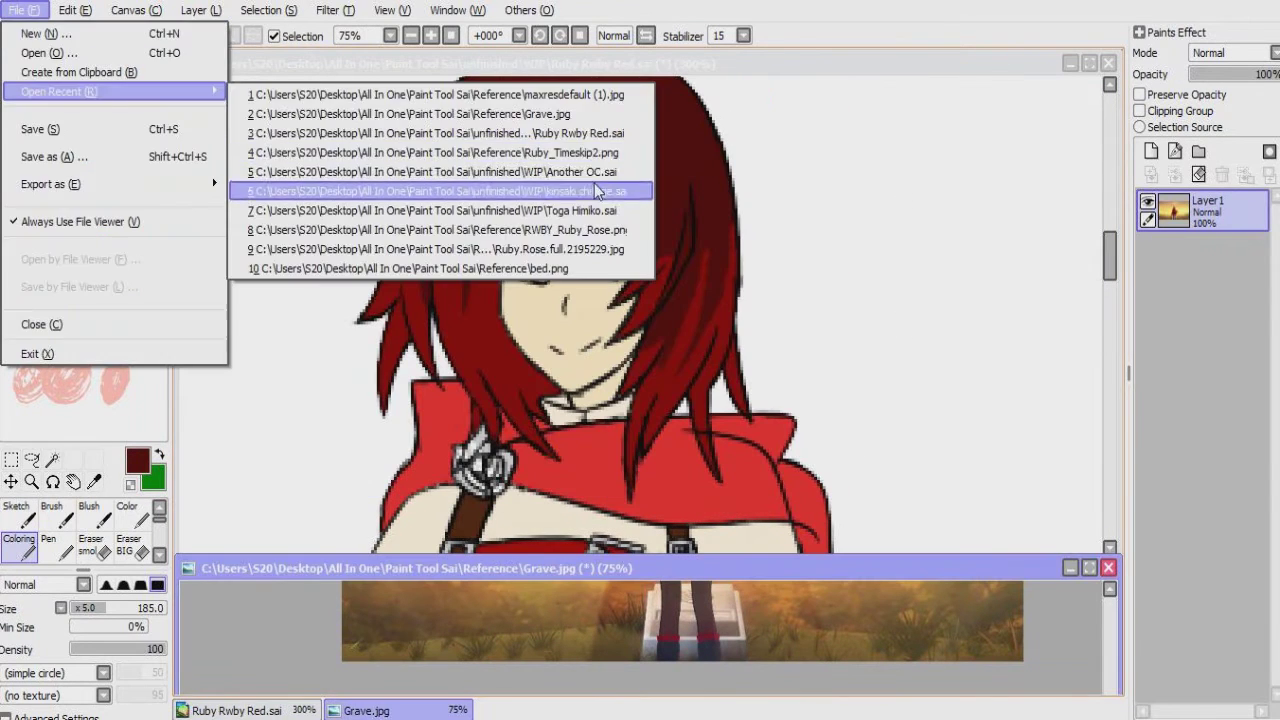
pyautogui.click(386, 166)
pyautogui.hotkey('alt', 'f')
pyautogui.press('Escape')
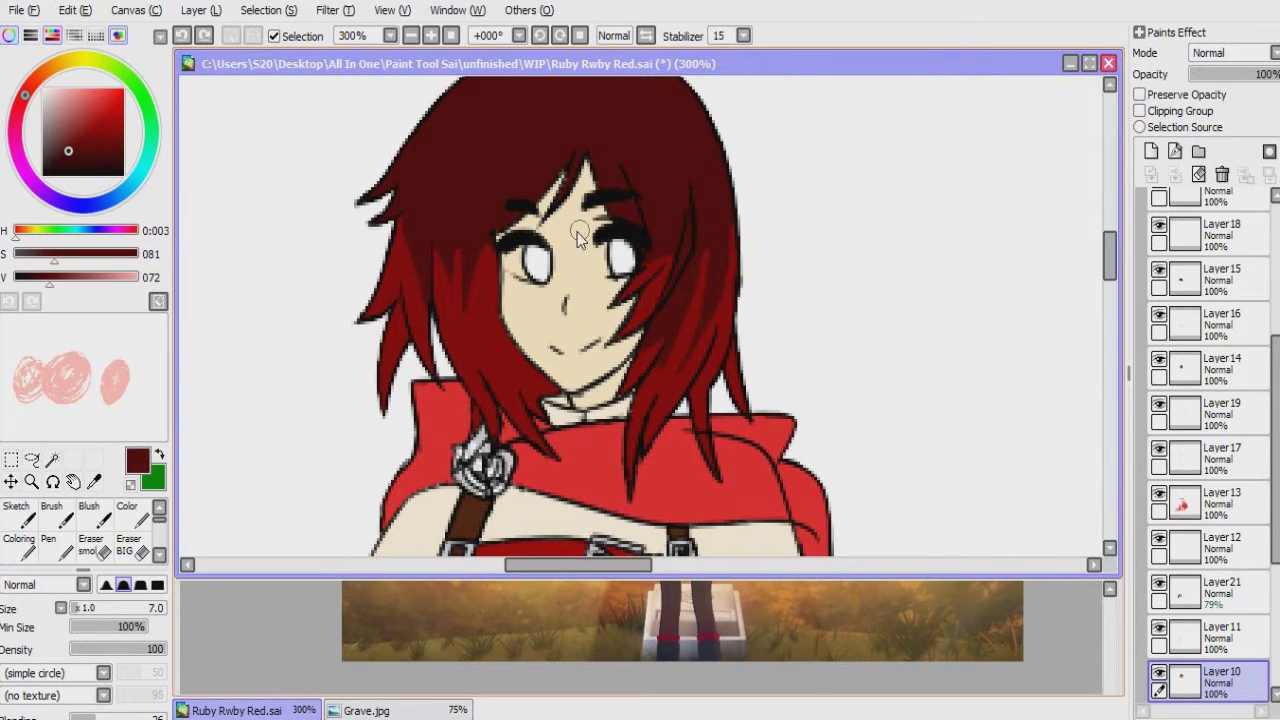
pyautogui.hotkey('alt', 'f')
pyautogui.click(480, 114)
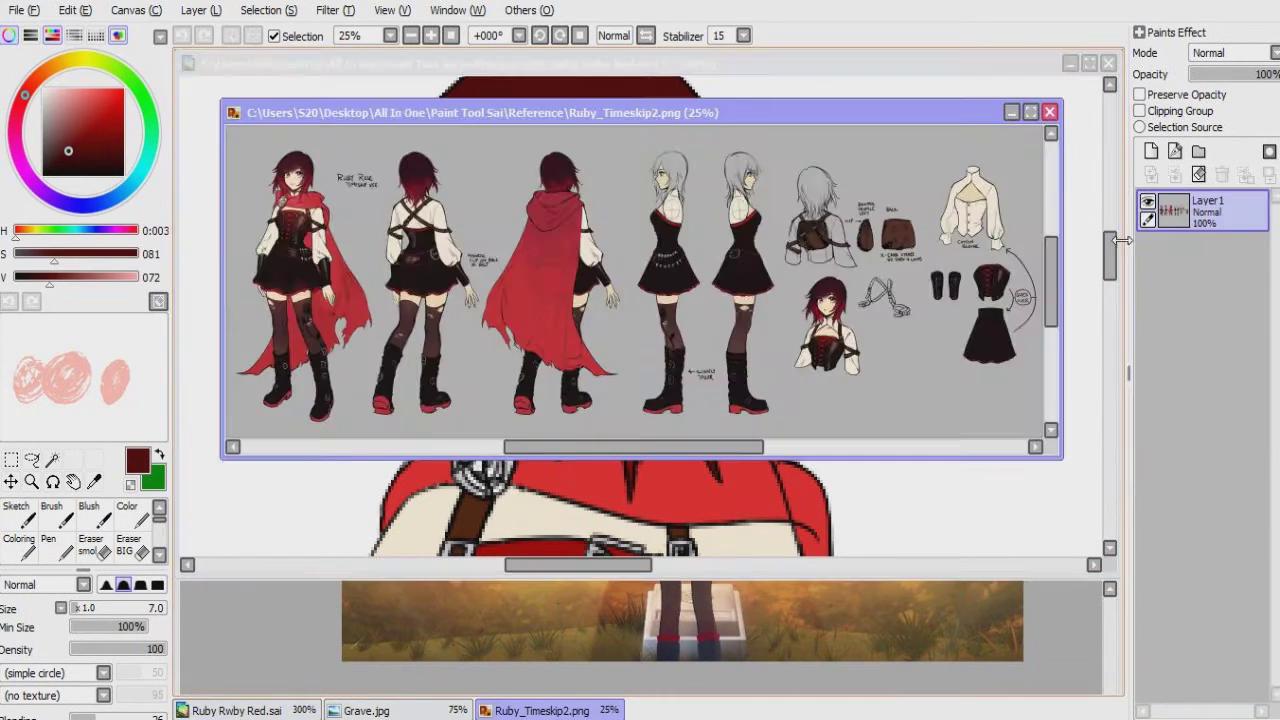
# Step: Arrange the Ruby_Timeskip2.png reference beside the Ruby drawing and enlarge it to 150% around the character's face
pyautogui.hotkey('ctrl', 'Tab')
pyautogui.moveTo(892, 118); pyautogui.dragTo(1088, 112)
pyautogui.moveTo(853, 148); pyautogui.dragTo(968, 150)
pyautogui.click(1050, 300)
pyautogui.scroll(5, 1050, 300)
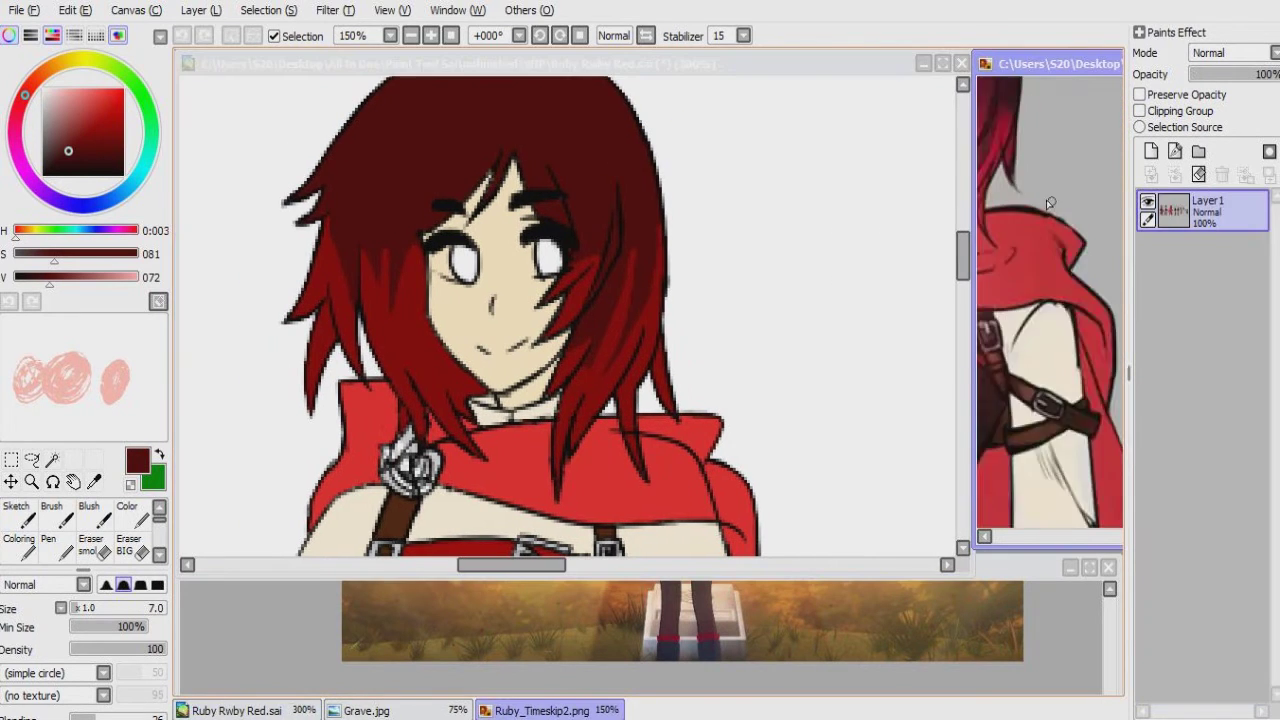
# Step: Add a new layer at the top of the ruby color folder and paint both irises light grey with value 218
pyautogui.click(892, 268)
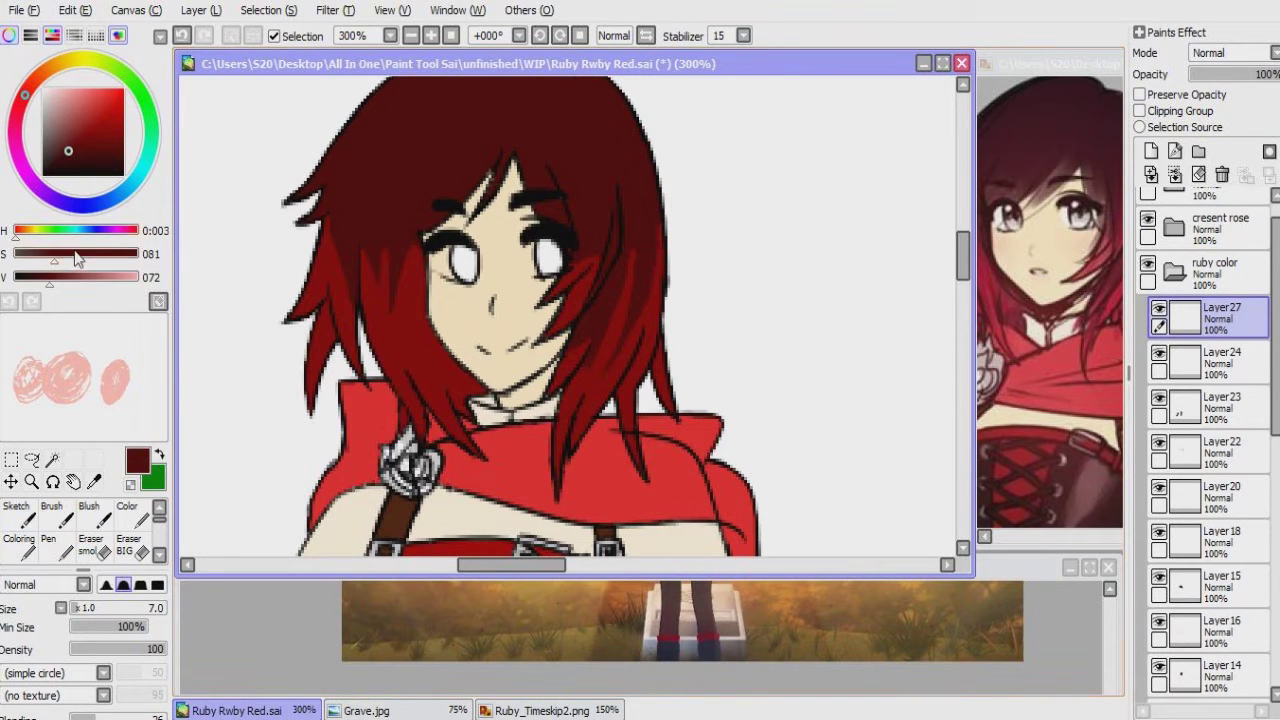
pyautogui.scroll(2, 455, 258)
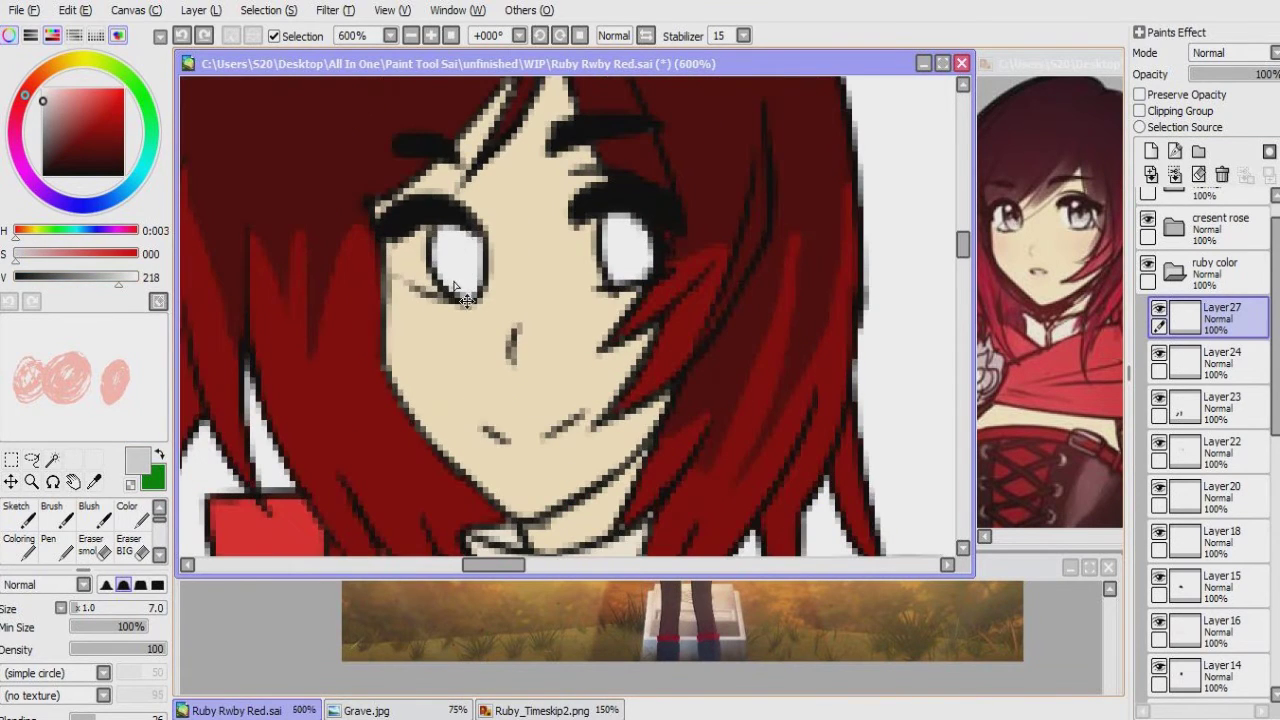
pyautogui.press('c')
pyautogui.press('[')
pyautogui.moveTo(462, 262); pyautogui.dragTo(476, 276)
pyautogui.moveTo(625, 258); pyautogui.dragTo(614, 243)
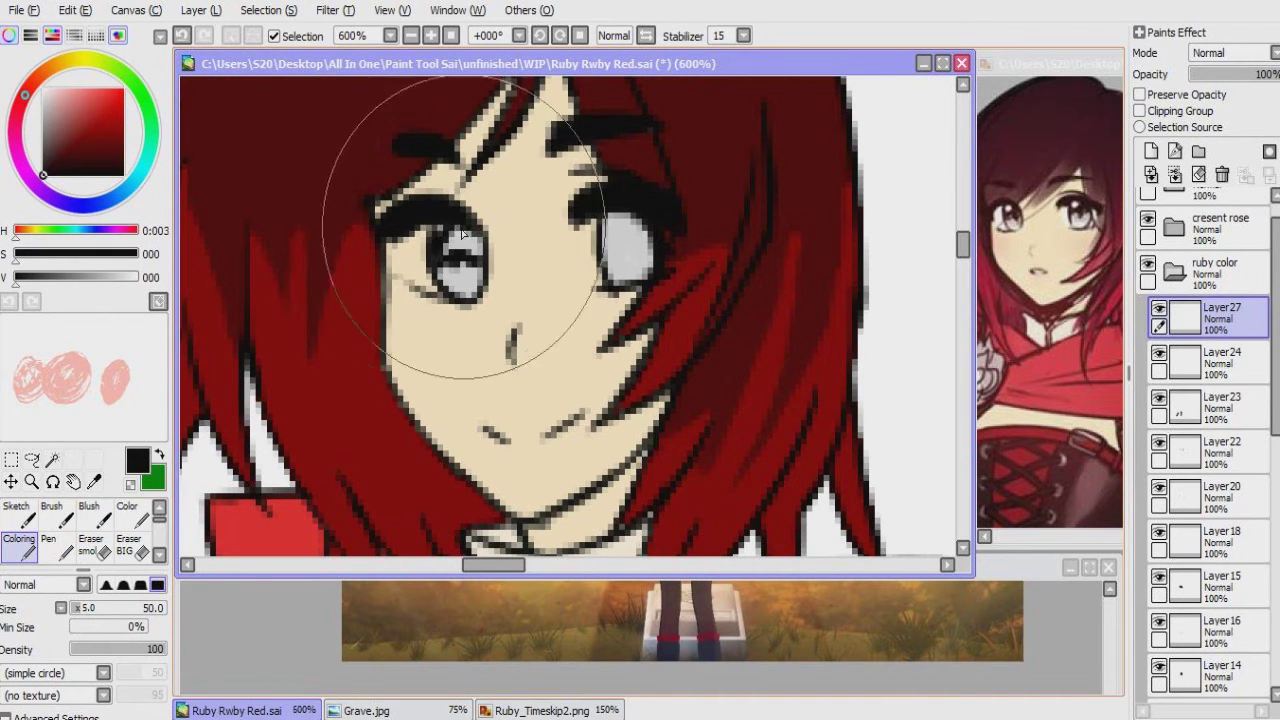
# Step: Paint black pupils and upper iris shading in both eyes and add white highlights
pyautogui.moveTo(462, 233)
pyautogui.mouseDown()
pyautogui.moveTo(476, 270)
pyautogui.moveTo(403, 278)
pyautogui.mouseUp()
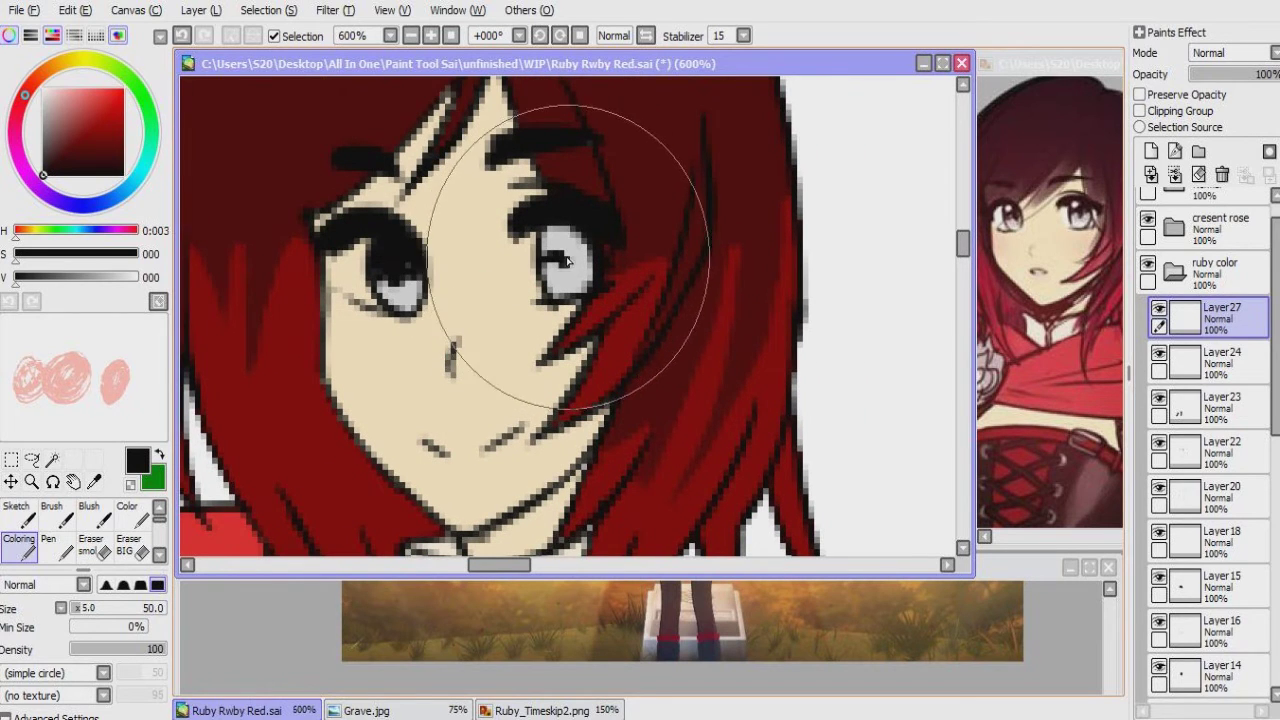
pyautogui.moveTo(586, 264)
pyautogui.mouseDown()
pyautogui.moveTo(560, 245)
pyautogui.moveTo(580, 258)
pyautogui.mouseUp()
pyautogui.moveTo(472, 266); pyautogui.dragTo(522, 287)
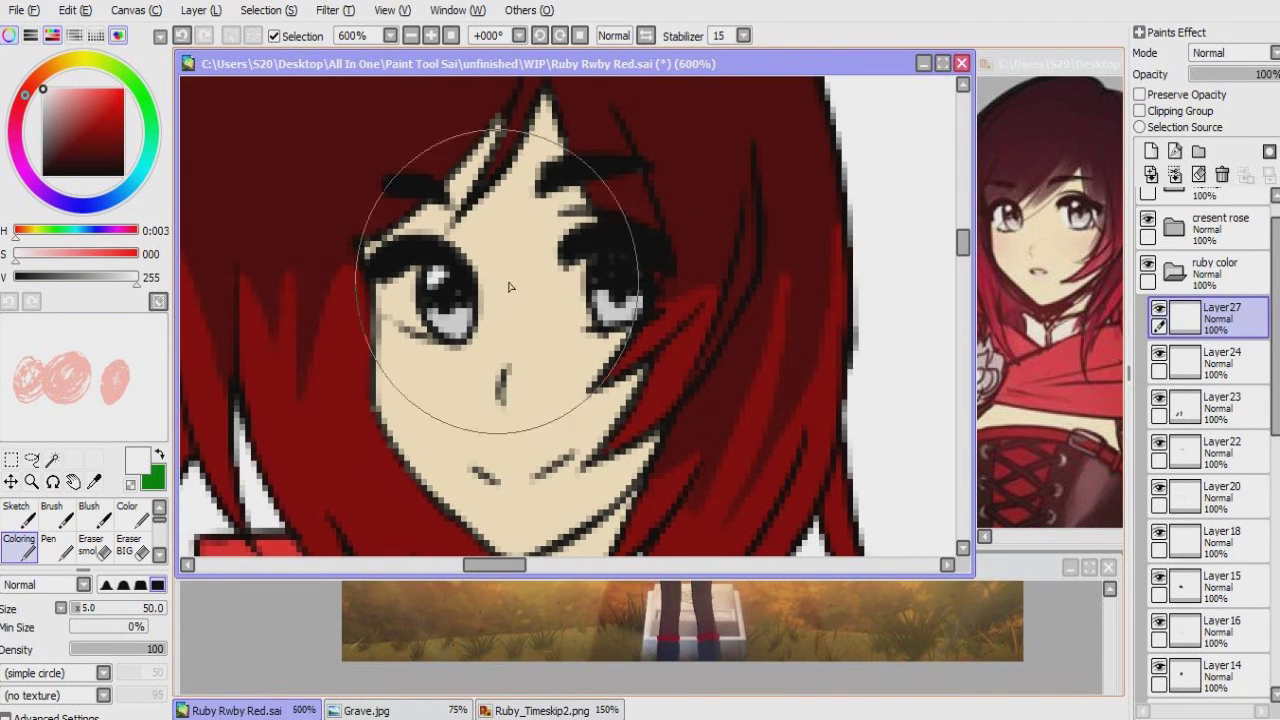
pyautogui.moveTo(459, 342); pyautogui.dragTo(483, 320)
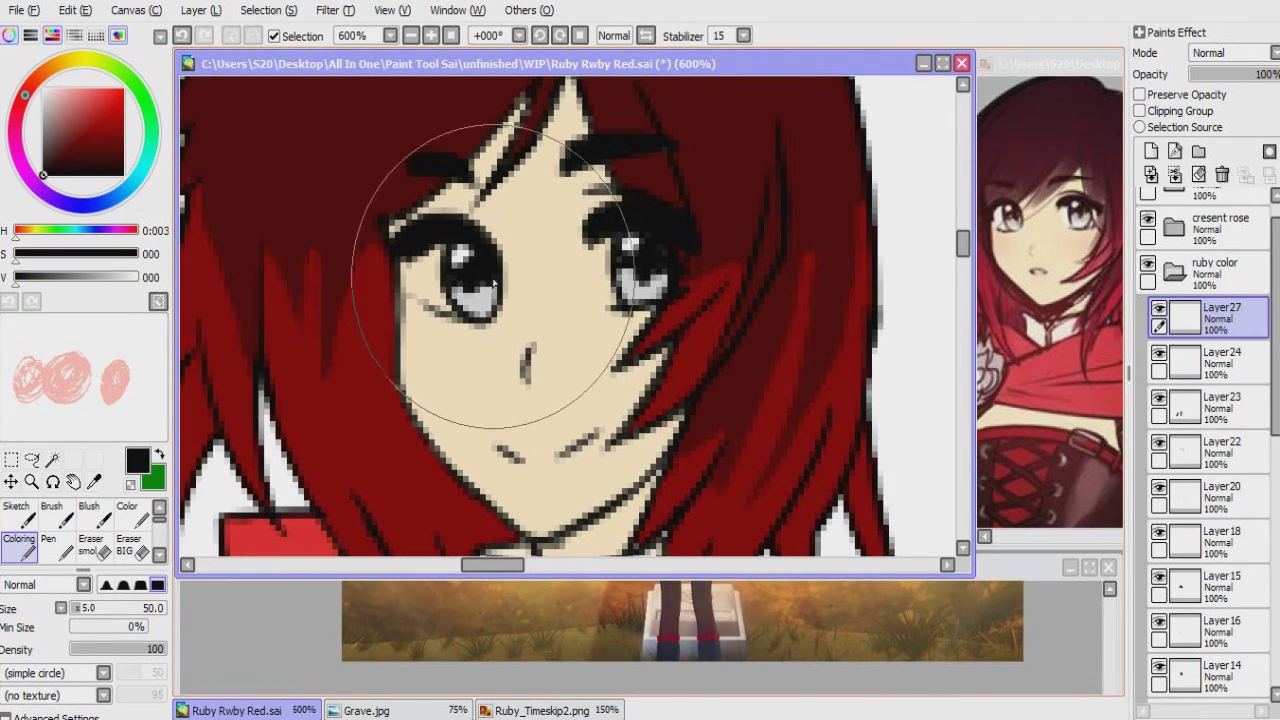
# Step: Refine the lower iris reflections in both eyes and paint the white of the left eye
pyautogui.scroll(-5, 473, 297)
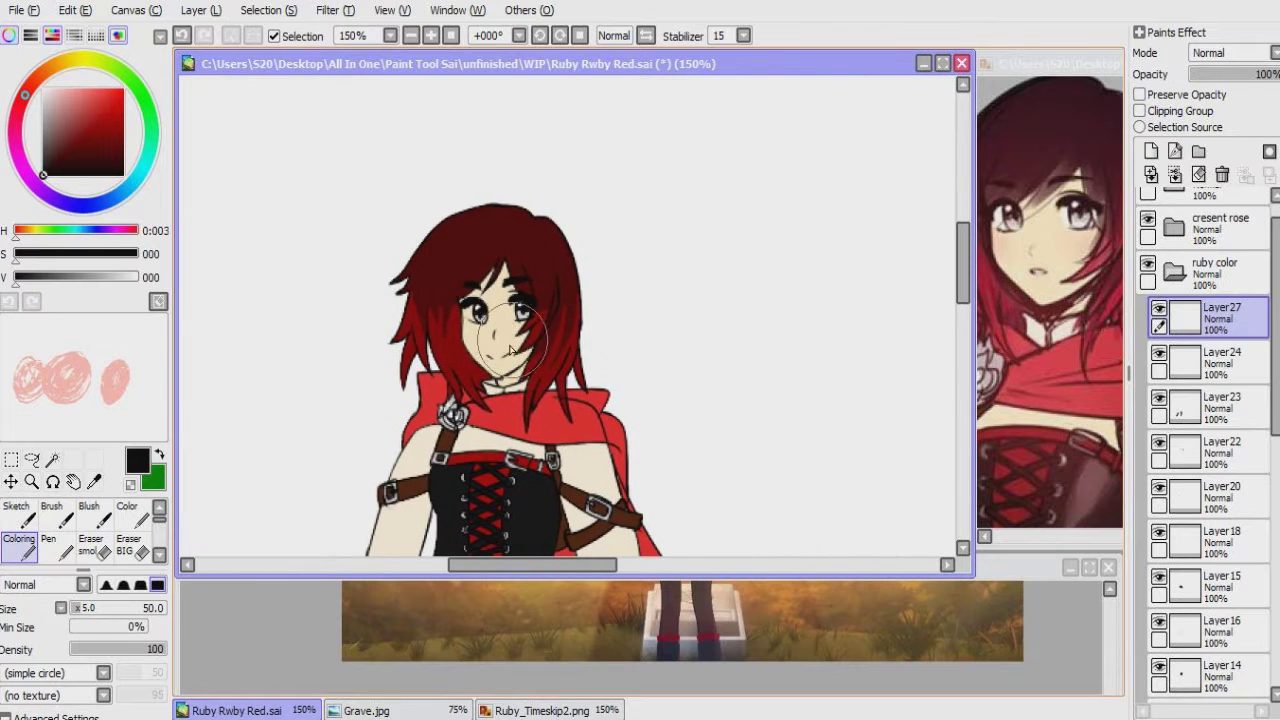
pyautogui.scroll(5, 491, 322)
pyautogui.moveTo(490, 320); pyautogui.dragTo(532, 348)
pyautogui.keyDown('alt'); pyautogui.click(665, 302); pyautogui.keyUp('alt')
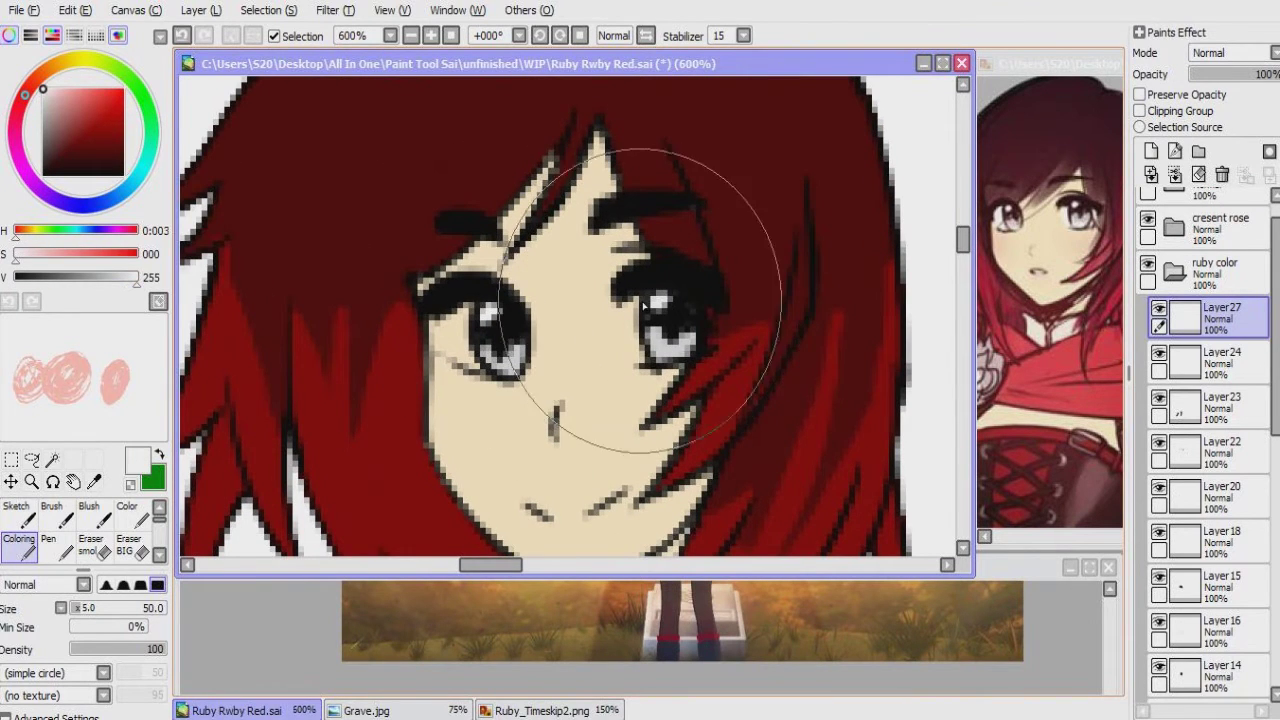
pyautogui.scroll(-2, 560, 320)
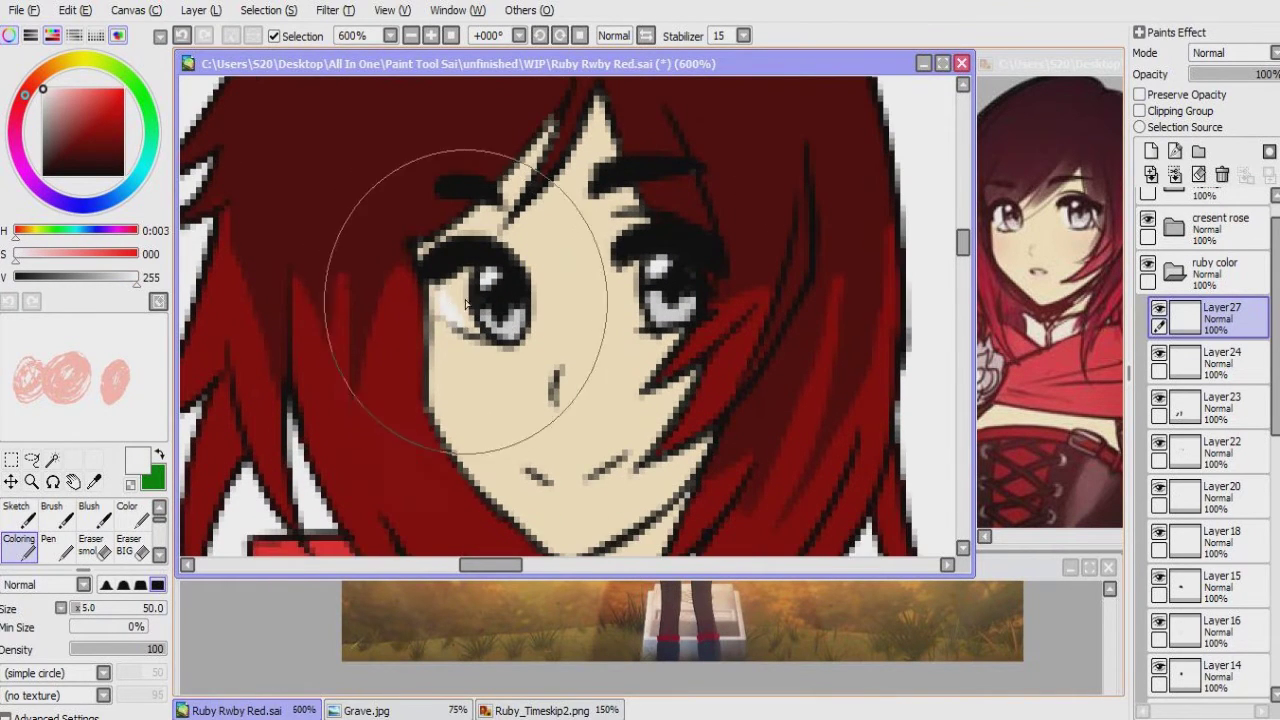
pyautogui.moveTo(550, 337); pyautogui.dragTo(507, 287)
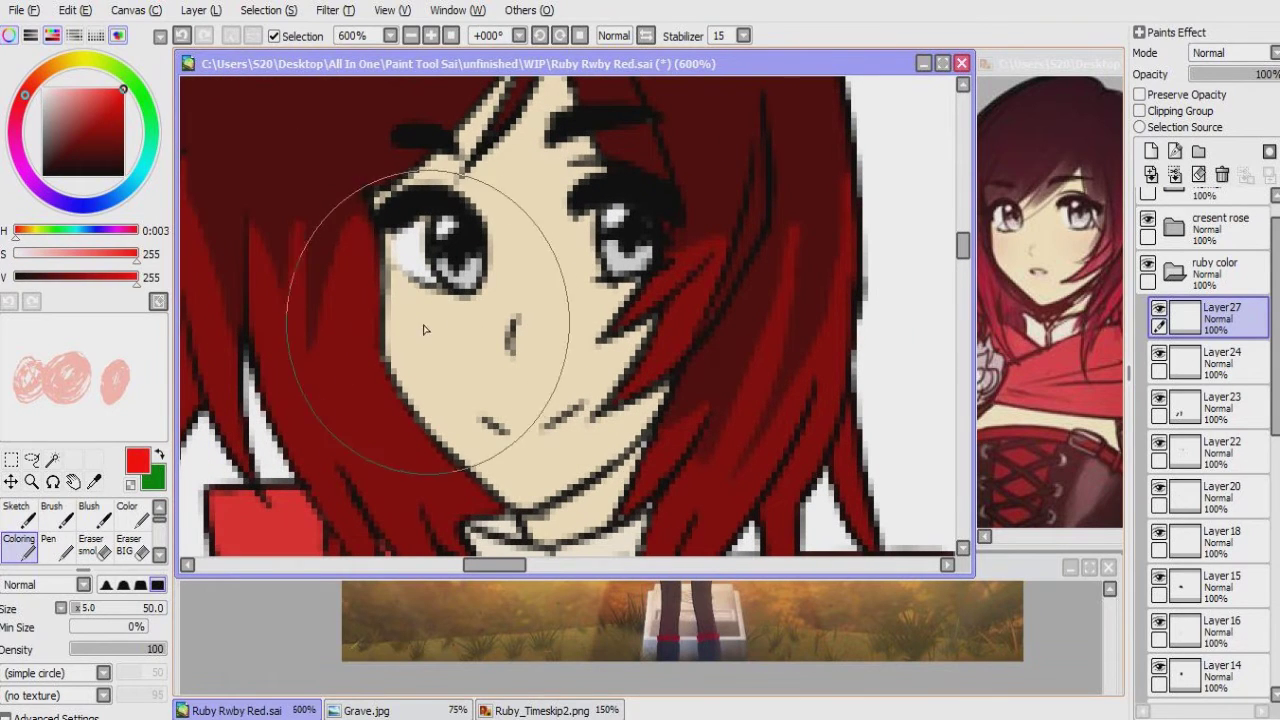
# Step: Paint a soft red blush on both cheeks with the Blush brush at size 50
pyautogui.press('b')
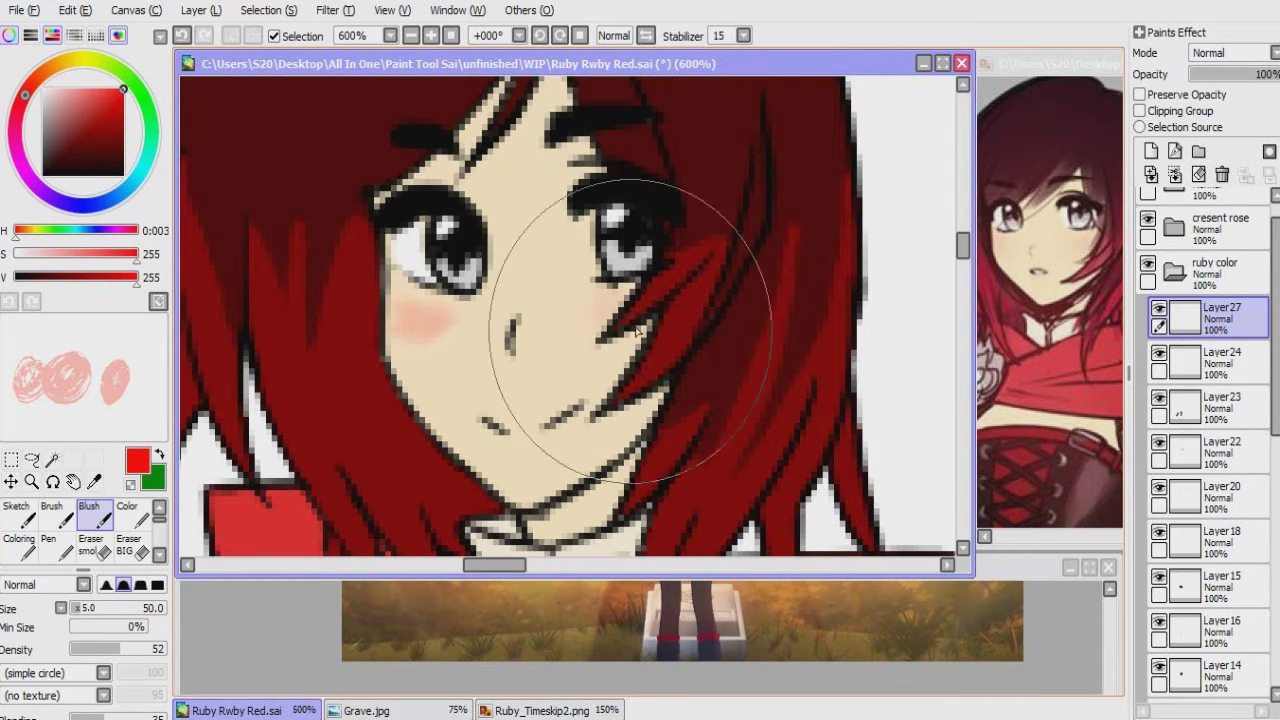
pyautogui.moveTo(535, 348); pyautogui.dragTo(526, 288)
pyautogui.moveTo(535, 348)
pyautogui.mouseDown()
pyautogui.moveTo(594, 357)
pyautogui.moveTo(600, 330)
pyautogui.mouseUp()
# Step: Create a layer folder named detail with a new layer inside and place it above the ruby color folder
pyautogui.click(1174, 271)
pyautogui.doubleClick(1150, 310)
pyautogui.write('detail')
pyautogui.press('Return')
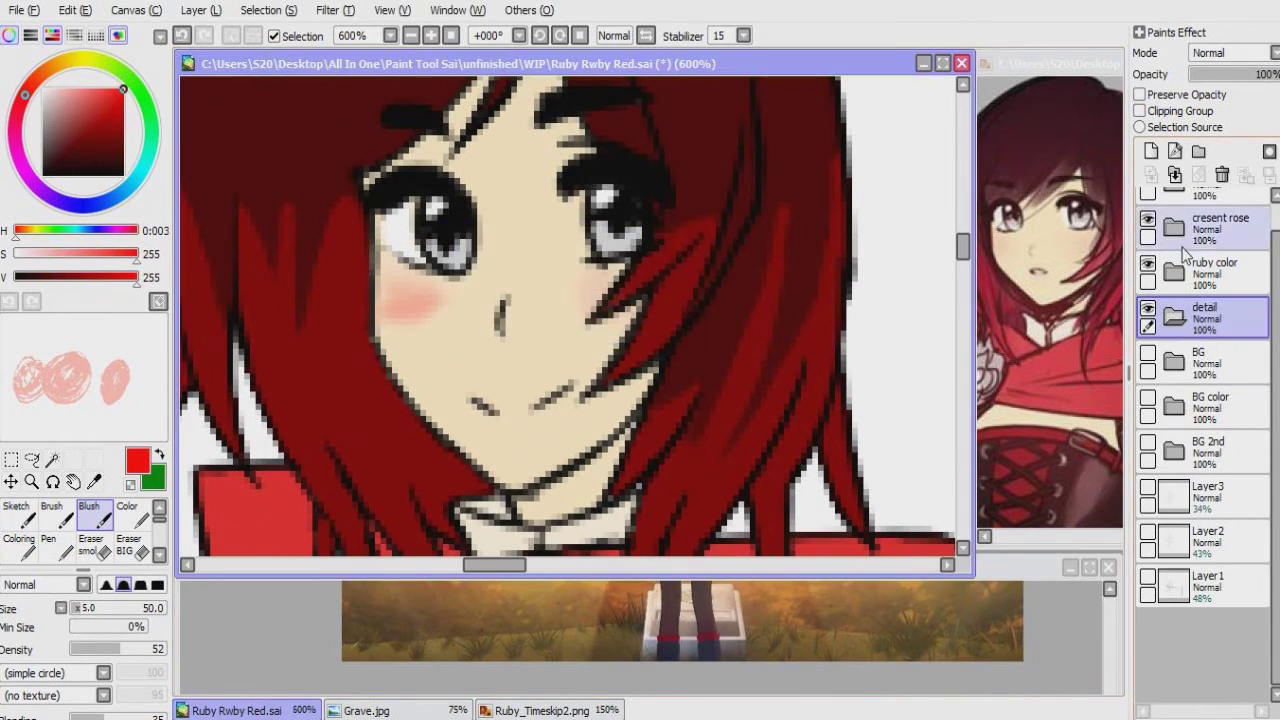
pyautogui.click(1150, 151)
pyautogui.moveTo(507, 80); pyautogui.dragTo(537, 226)
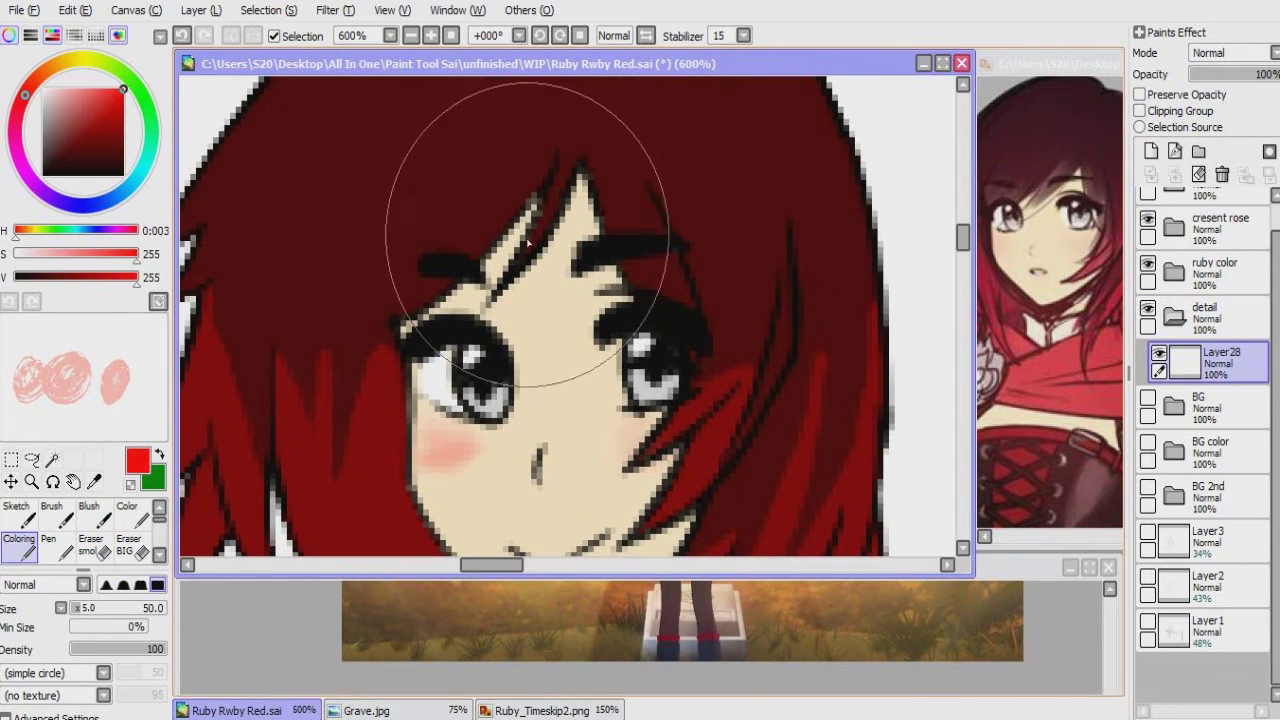
pyautogui.hotkey('ctrl', 'z')
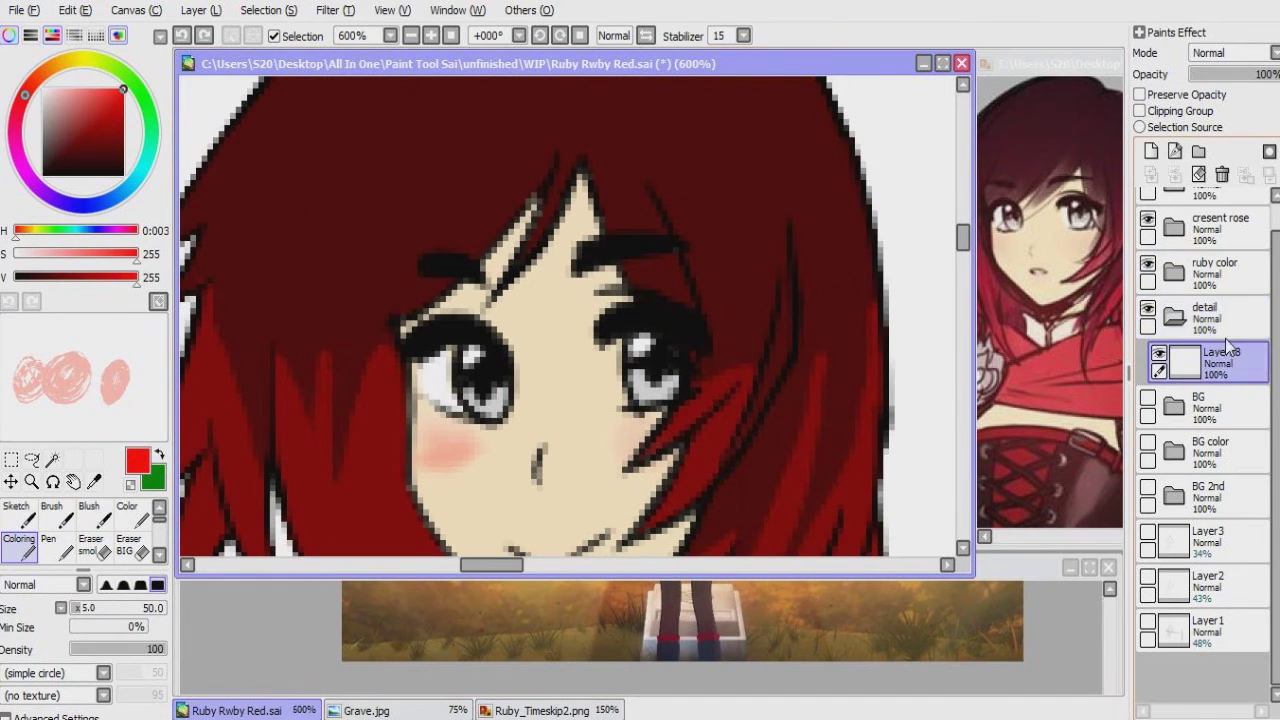
pyautogui.moveTo(1230, 320); pyautogui.dragTo(1210, 258)
# Step: Paint bright red shadow shapes on the skin beneath the bangs and along the hair strands beside the right eye
pyautogui.moveTo(535, 200); pyautogui.dragTo(405, 330)
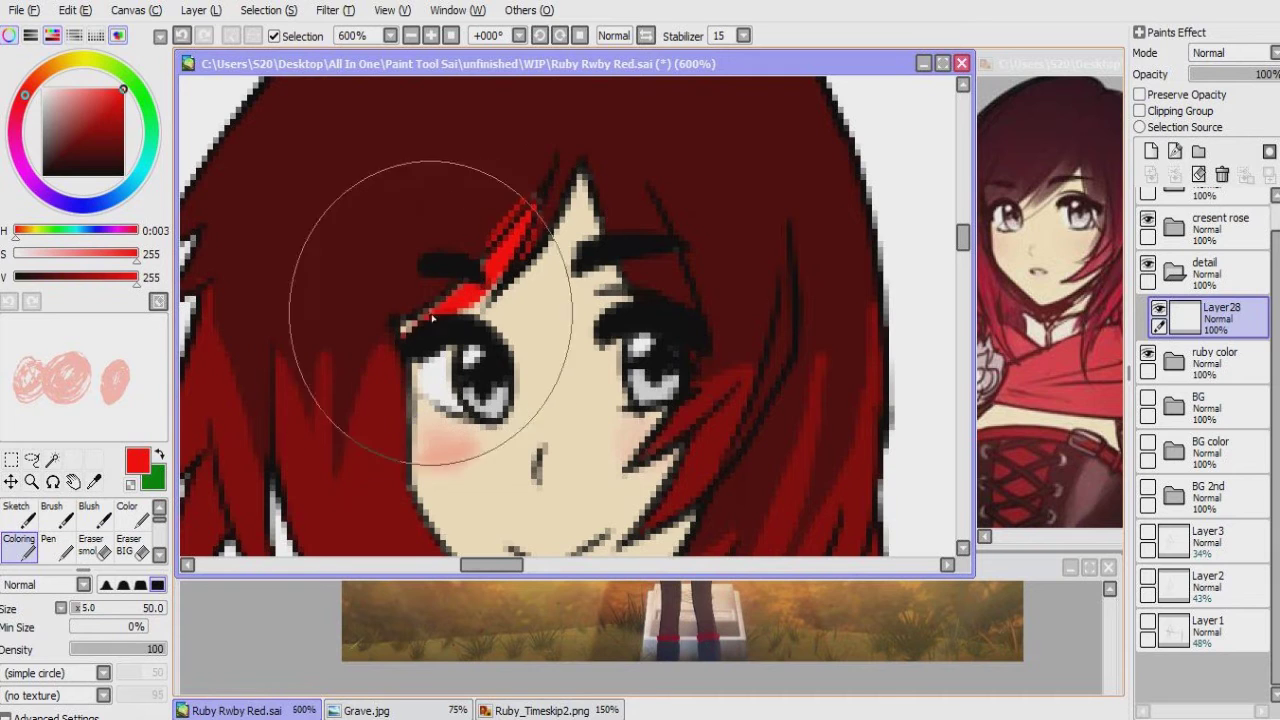
pyautogui.moveTo(585, 172); pyautogui.dragTo(505, 305)
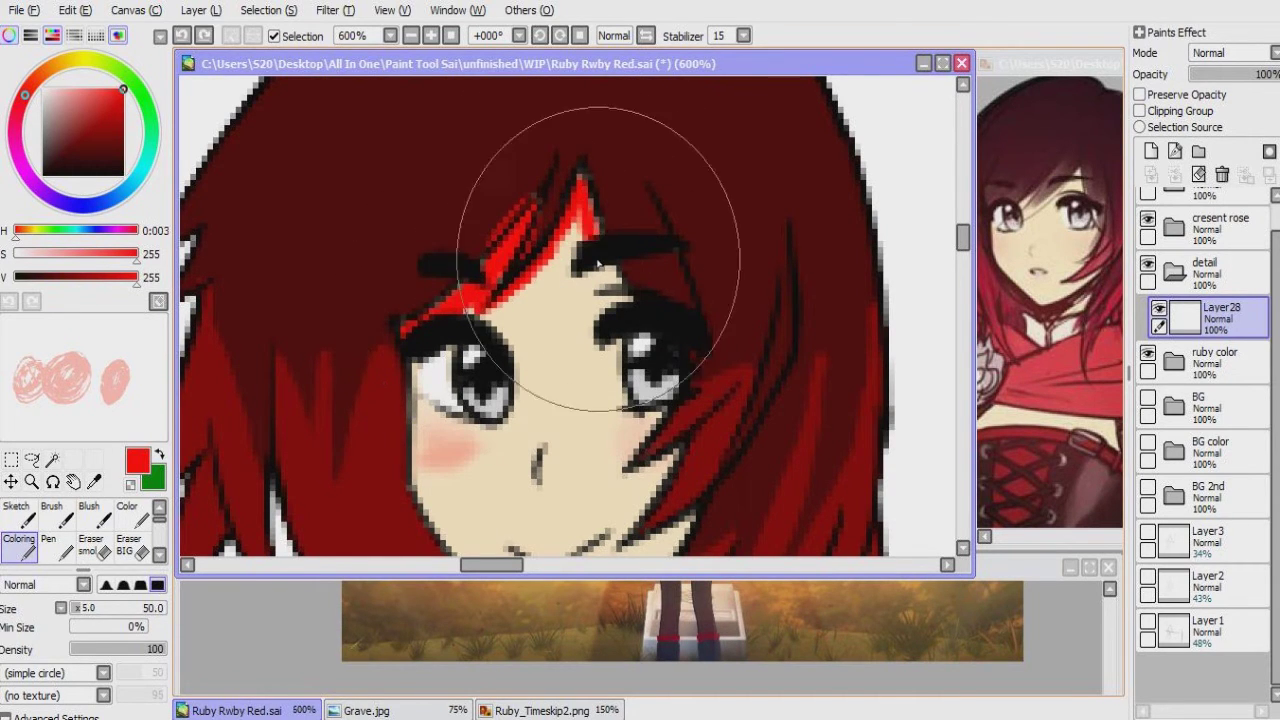
pyautogui.moveTo(600, 215); pyautogui.dragTo(560, 130)
pyautogui.moveTo(588, 341)
pyautogui.mouseDown()
pyautogui.moveTo(580, 381)
pyautogui.moveTo(631, 361)
pyautogui.moveTo(568, 377)
pyautogui.moveTo(578, 440)
pyautogui.mouseUp()
# Step: Move Layer28 to the top of the ruby color folder and remove the detail folder
pyautogui.click(1175, 272)
pyautogui.doubleClick(1205, 360)
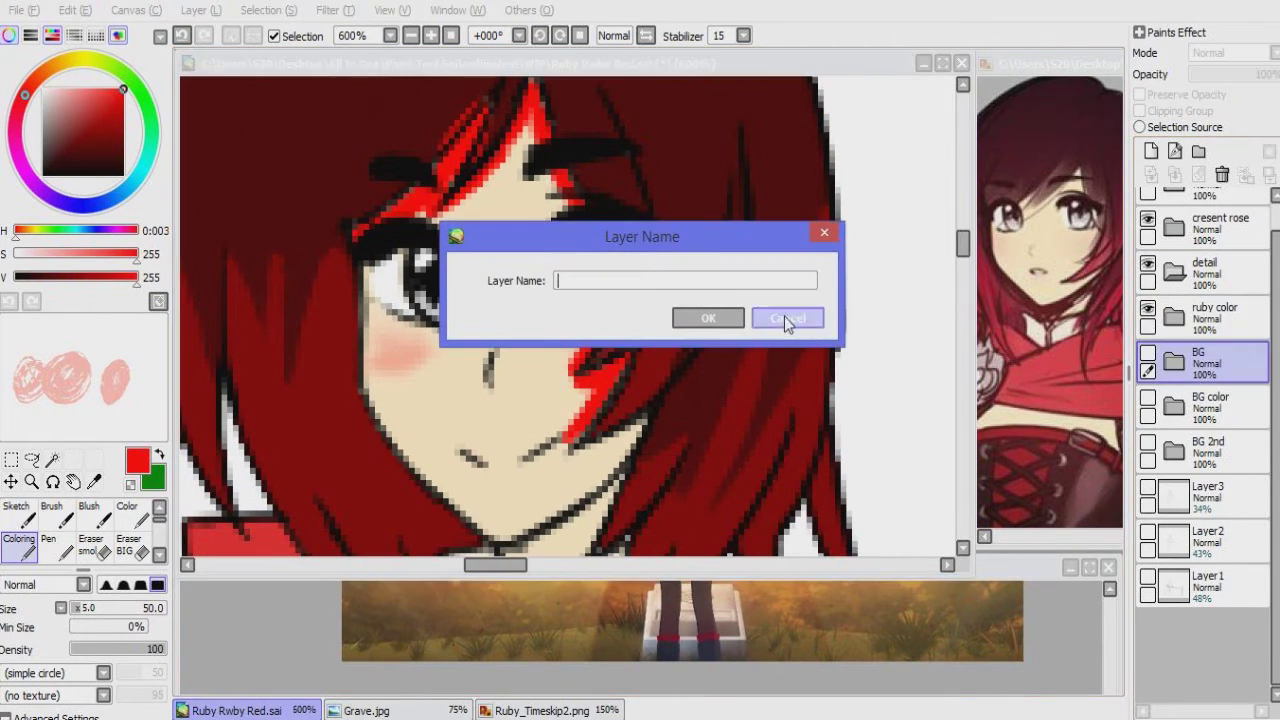
pyautogui.click(786, 318)
pyautogui.click(1175, 272)
pyautogui.moveTo(1210, 318)
pyautogui.mouseDown()
pyautogui.moveTo(1238, 650)
pyautogui.moveTo(1232, 300)
pyautogui.moveTo(1232, 515)
pyautogui.mouseUp()
pyautogui.hotkey('ctrl', 'z')
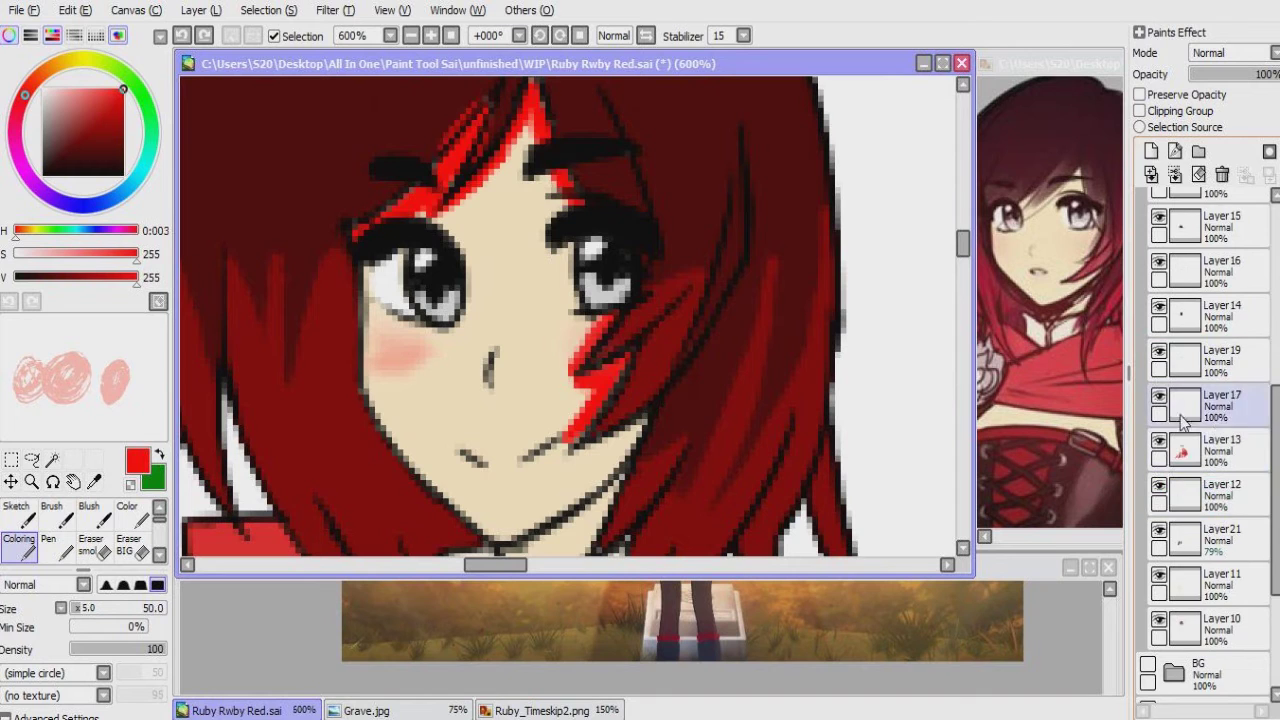
pyautogui.hotkey('ctrl', 'z')
# Step: Extend the red shadow beneath the lower hair strands beside the mouth and clean up its edges with the eraser
pyautogui.moveTo(547, 466); pyautogui.dragTo(561, 467)
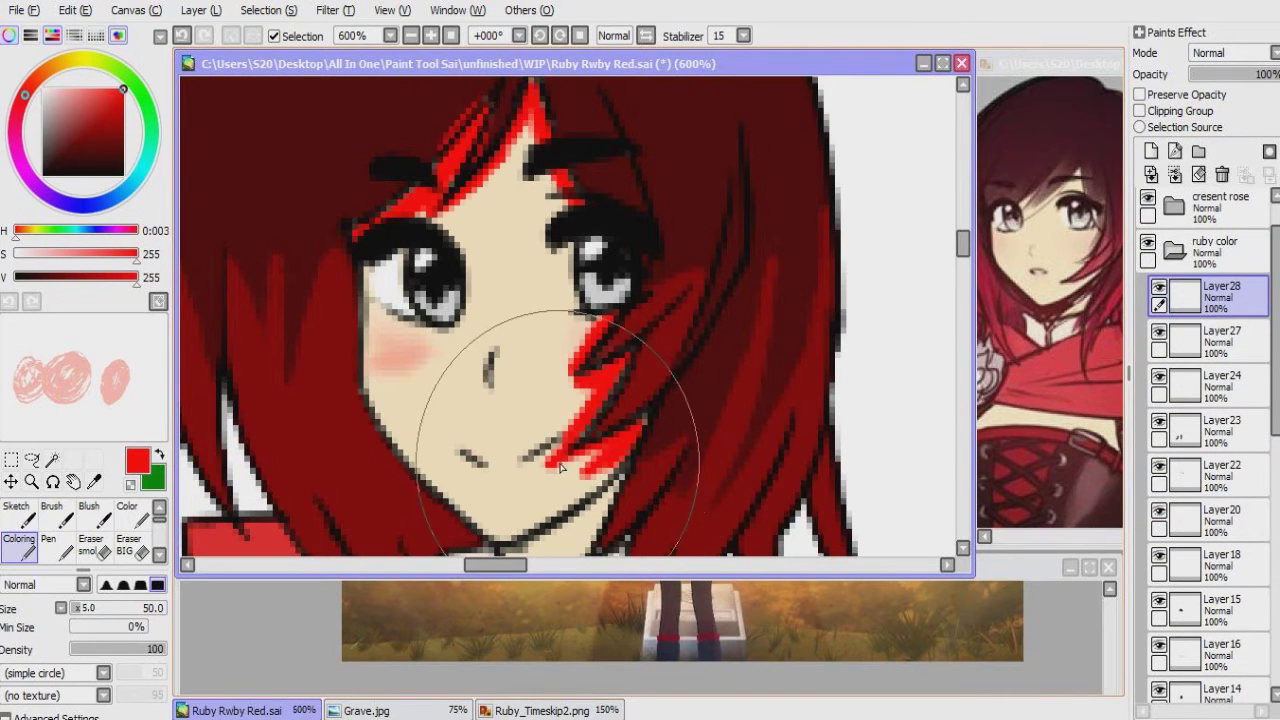
pyautogui.scroll(-1, 615, 475)
pyautogui.click(125, 546)
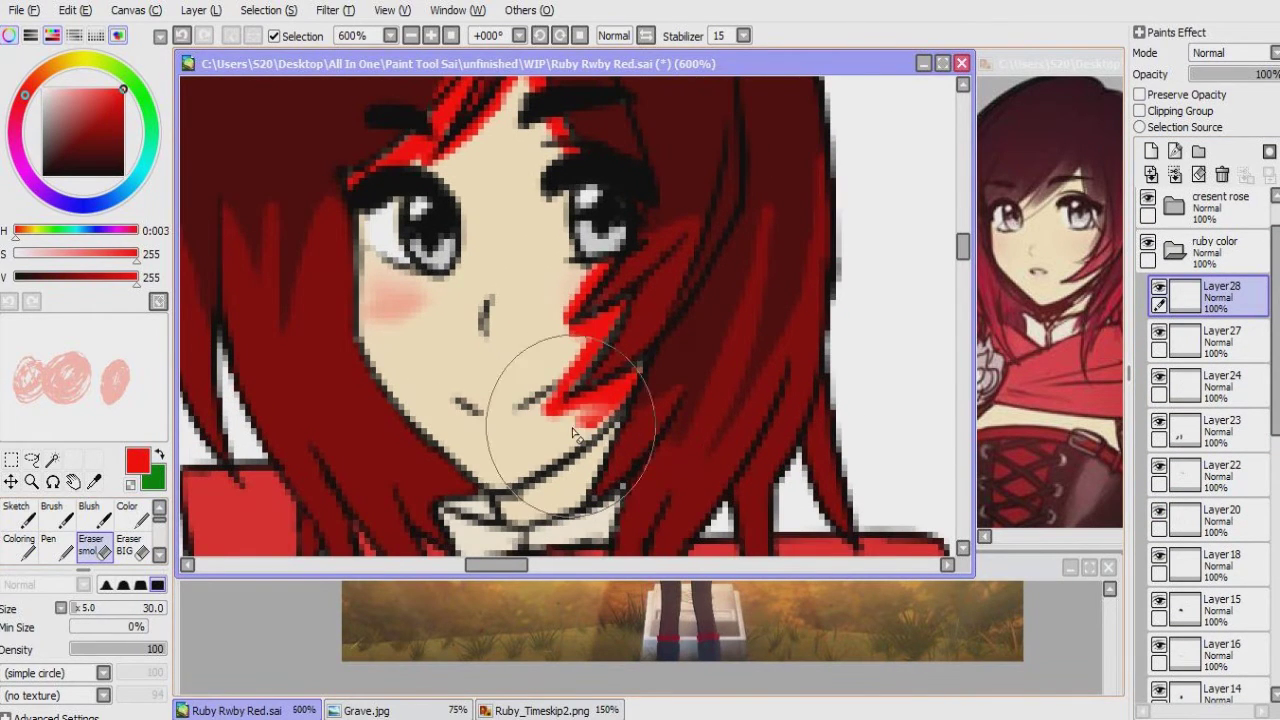
pyautogui.press('n')
pyautogui.press('b')
pyautogui.scroll(-1, 510, 370)
pyautogui.moveTo(600, 380); pyautogui.dragTo(533, 455)
# Step: Lower the opacity of the red shadow layer, Layer28, to 18% and check the whole drawing
pyautogui.scroll(4, 545, 455)
pyautogui.moveTo(1260, 74); pyautogui.dragTo(1205, 74)
pyautogui.scroll(-1, 585, 293)
pyautogui.scroll(2, 585, 293)
pyautogui.press('e')
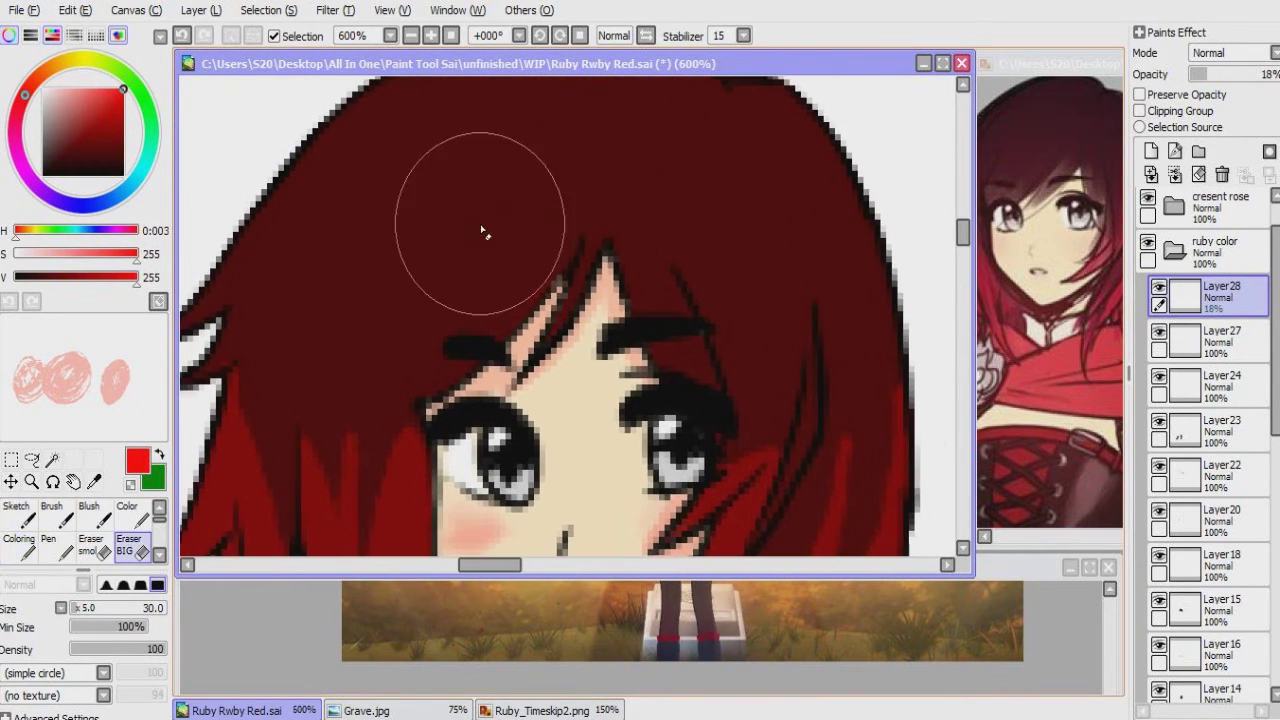
pyautogui.scroll(-3, 640, 243)
pyautogui.press('Home')
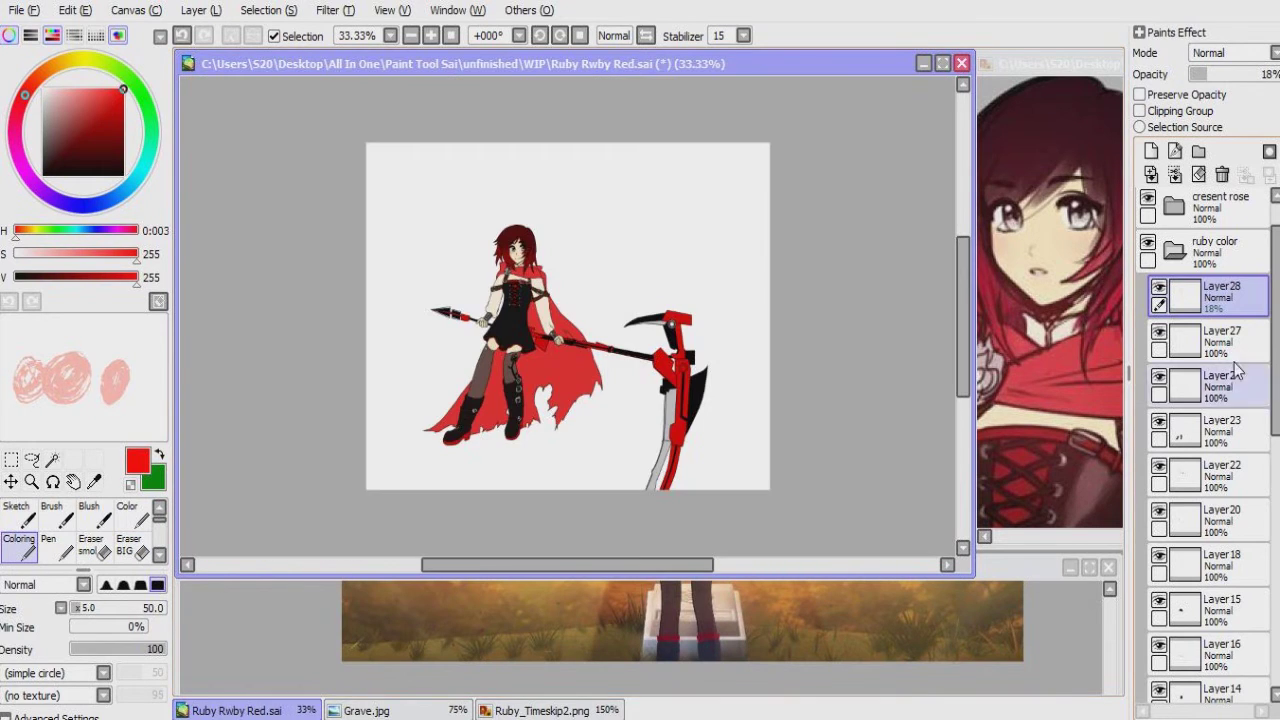
# Step: Create a new layer directly above Layer13 in the ruby color folder and choose a darker red with value 172
pyautogui.click(1174, 250)
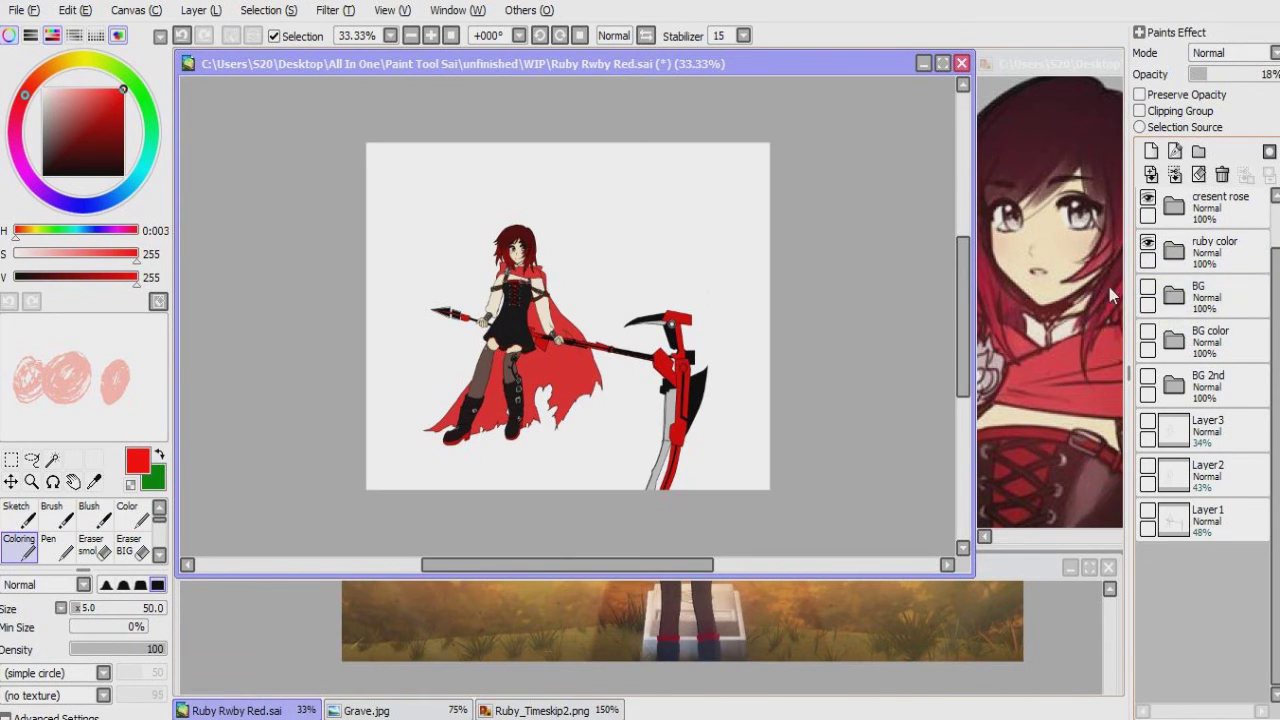
pyautogui.click(1174, 250)
pyautogui.scroll(-3, 1210, 450)
pyautogui.click(1220, 575)
pyautogui.scroll(1, 1210, 450)
pyautogui.scroll(5, 600, 350)
pyautogui.moveTo(600, 350)
pyautogui.mouseDown()
pyautogui.moveTo(470, 470)
pyautogui.moveTo(384, 455)
pyautogui.moveTo(300, 315)
pyautogui.moveTo(370, 170)
pyautogui.mouseUp()
pyautogui.scroll(-2, 478, 400)
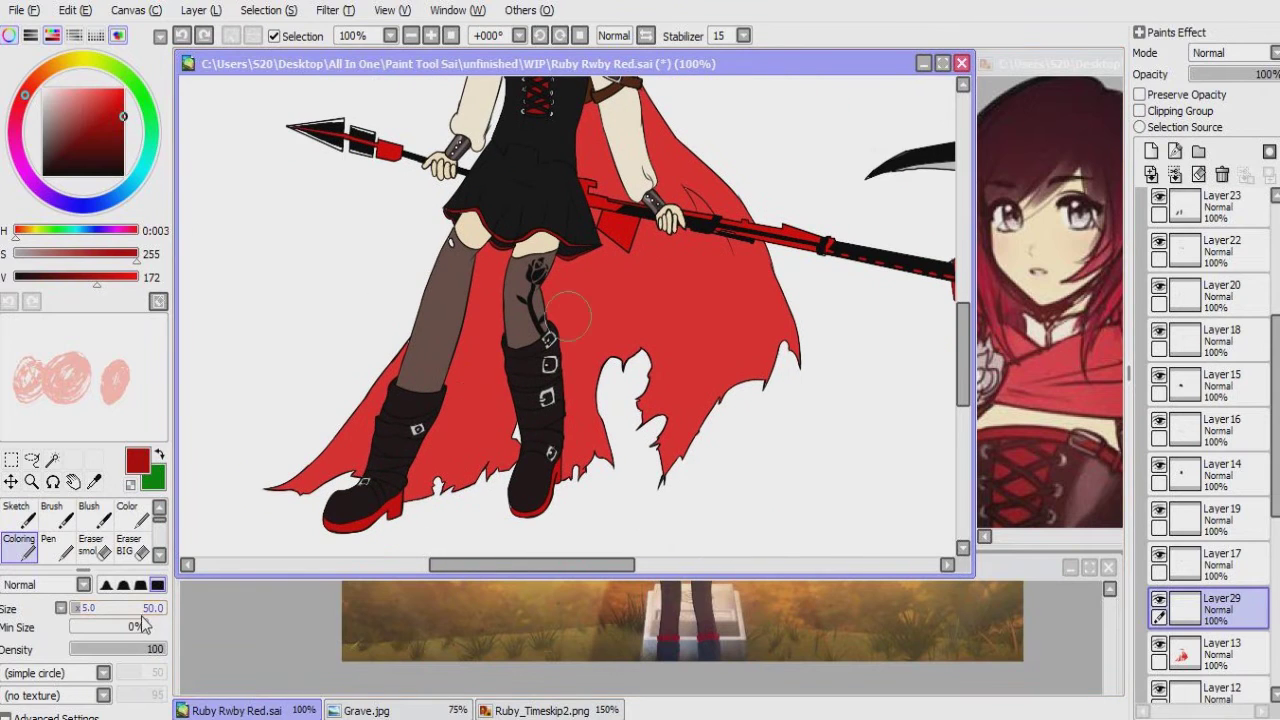
# Step: Select the lower cape area behind the body with the Magic Wand on the line art's Layer4
pyautogui.scroll(3, 1265, 270)
pyautogui.scroll(2, 1265, 270)
pyautogui.press('w')
pyautogui.click(674, 163)
pyautogui.moveTo(674, 163); pyautogui.dragTo(652, 268)
pyautogui.click(652, 268)
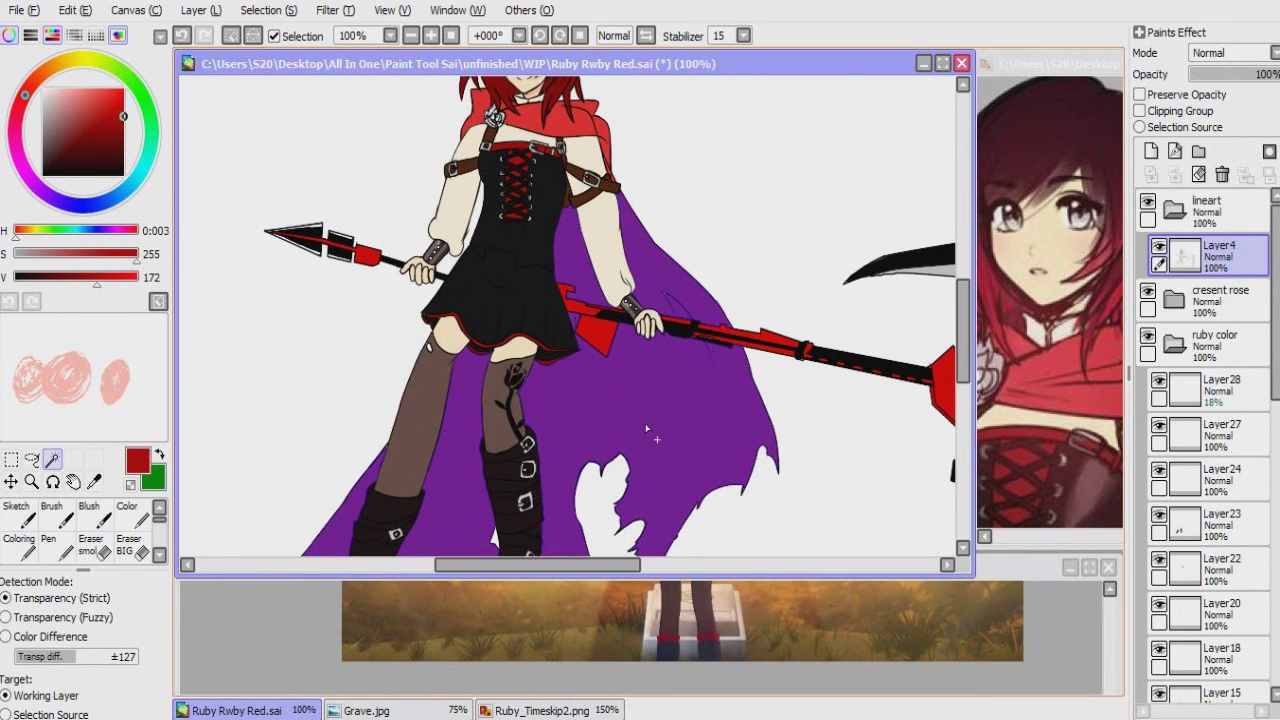
pyautogui.scroll(-1, 649, 424)
pyautogui.scroll(5, 649, 424)
pyautogui.scroll(-3, 649, 424)
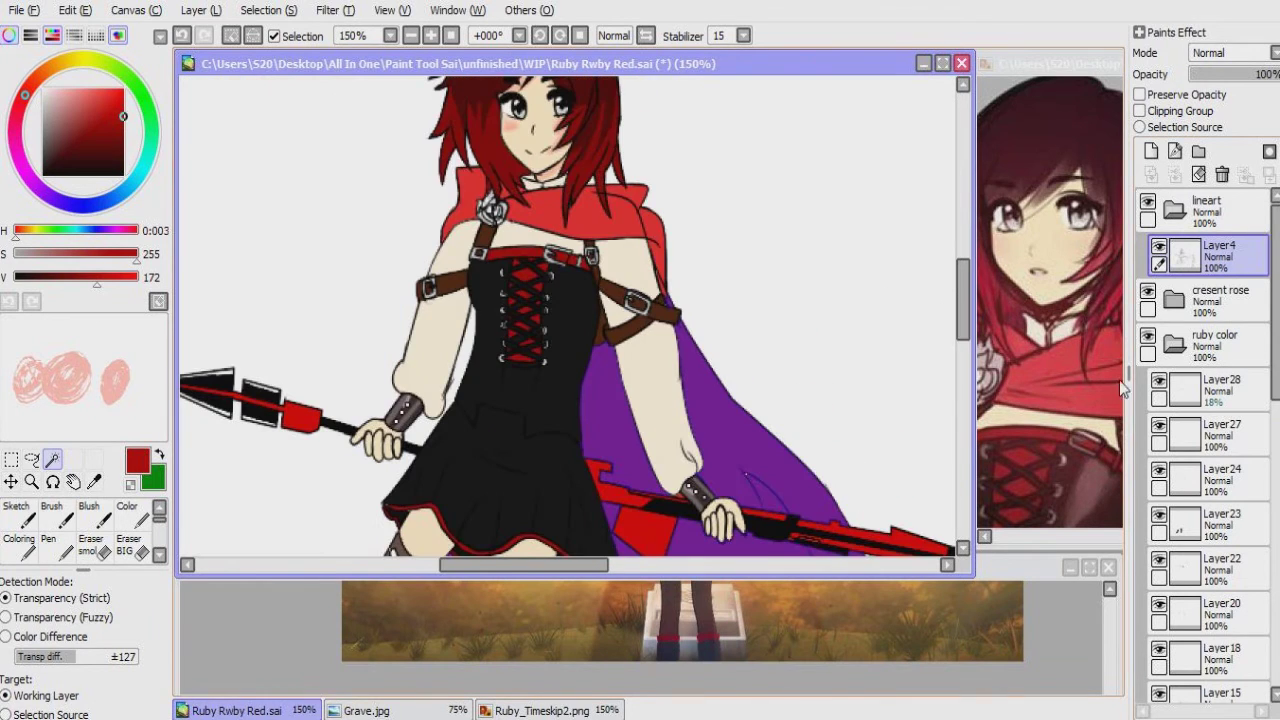
# Step: Fill the selected cape area with the dark red on Layer29 using the Coloring brush
pyautogui.click(1151, 151)
pyautogui.scroll(-5, 1205, 450)
pyautogui.click(19, 545)
pyautogui.moveTo(560, 330); pyautogui.dragTo(600, 286)
pyautogui.scroll(-2, 452, 375)
pyautogui.moveTo(452, 375)
pyautogui.mouseDown()
pyautogui.moveTo(466, 504)
pyautogui.moveTo(480, 430)
pyautogui.moveTo(657, 310)
pyautogui.moveTo(454, 427)
pyautogui.moveTo(637, 272)
pyautogui.moveTo(575, 333)
pyautogui.mouseUp()
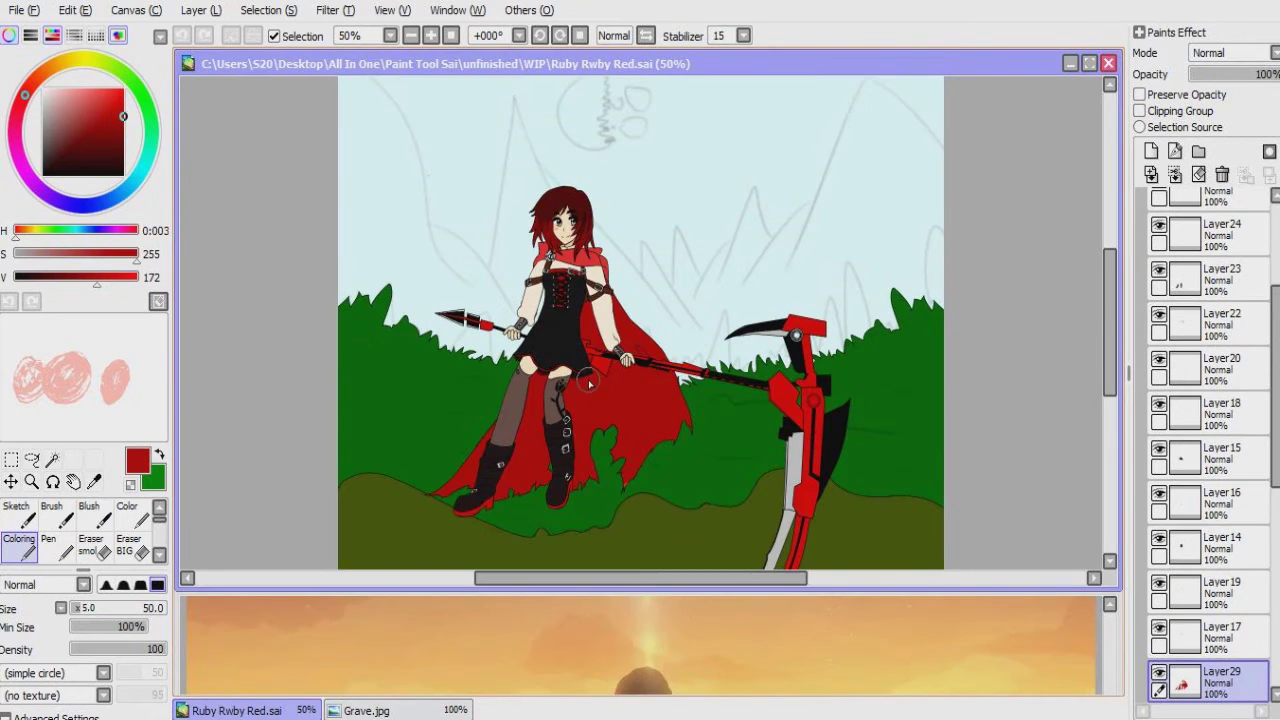
# Step: Hide the lineart, cresent rose and ruby color folders and select Layer26 in the BG color folder
pyautogui.scroll(10, 1240, 330)
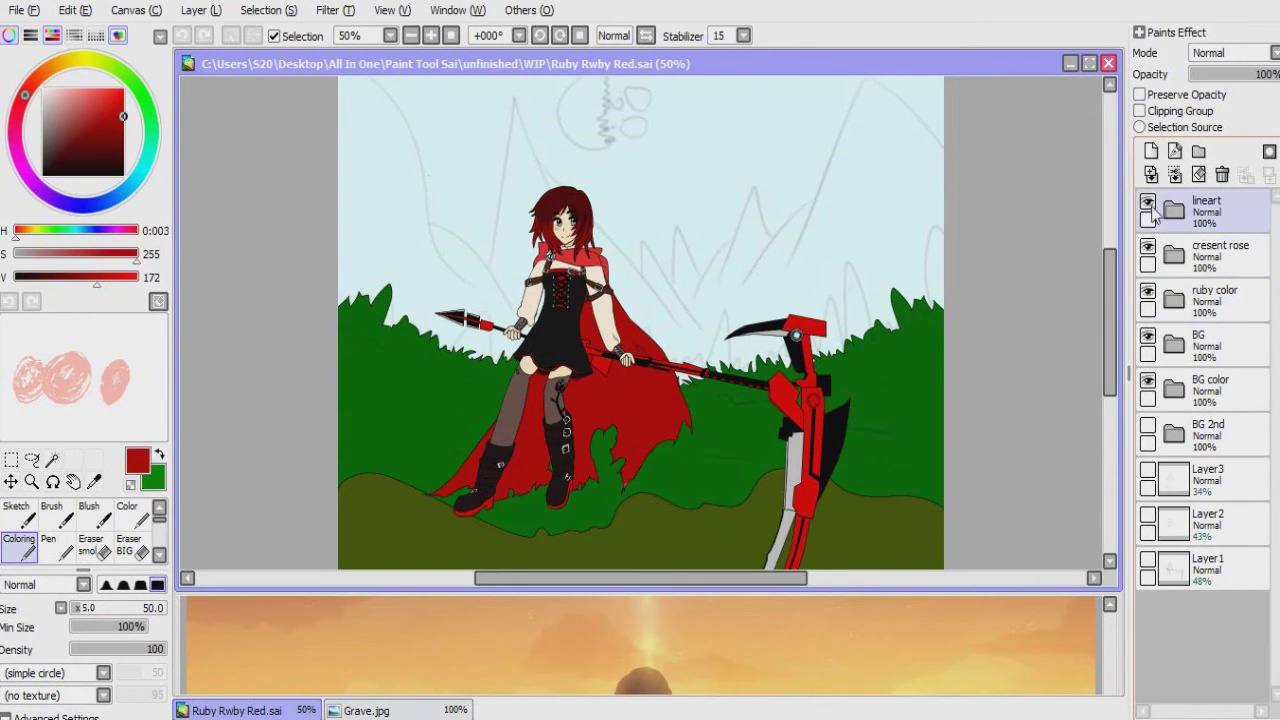
pyautogui.moveTo(1148, 203); pyautogui.dragTo(1148, 293)
pyautogui.click(1174, 344)
pyautogui.click(1174, 478)
pyautogui.click(1215, 522)
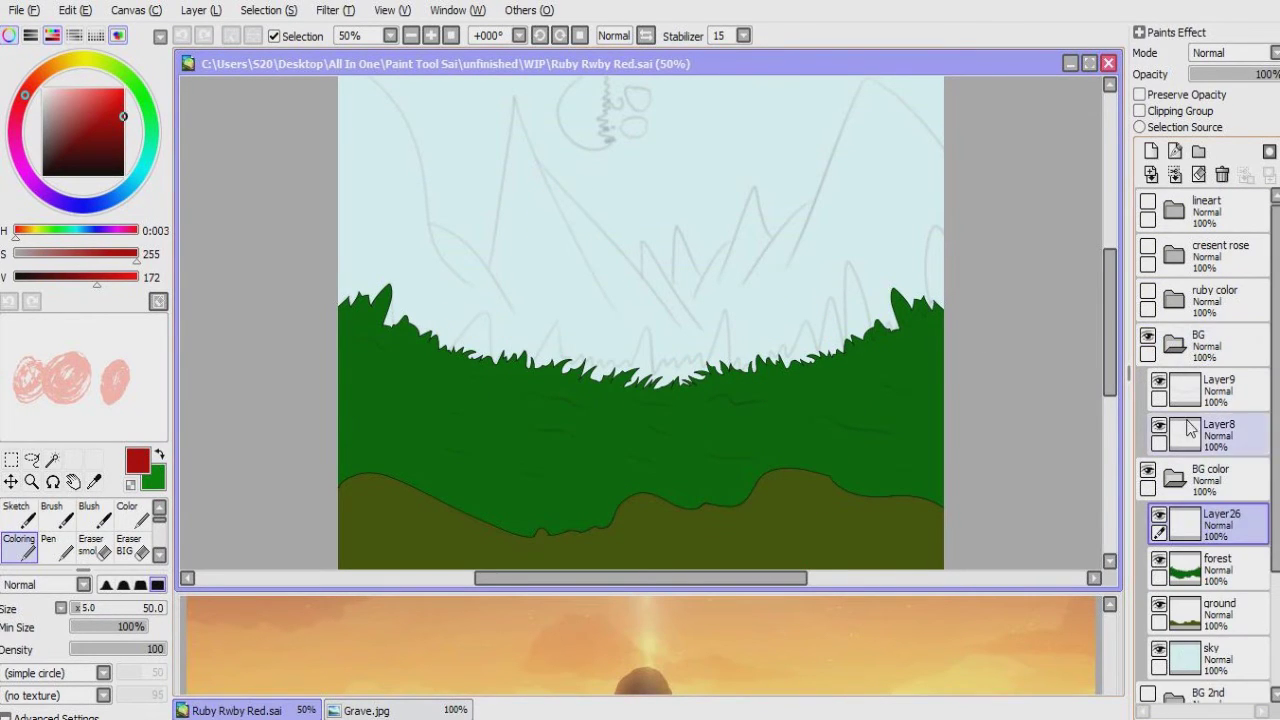
pyautogui.click(1215, 388)
pyautogui.click(48, 545)
pyautogui.click(159, 455)
pyautogui.click(43, 175)
pyautogui.scroll(3, 564, 433)
pyautogui.moveTo(540, 605); pyautogui.dragTo(510, 677)
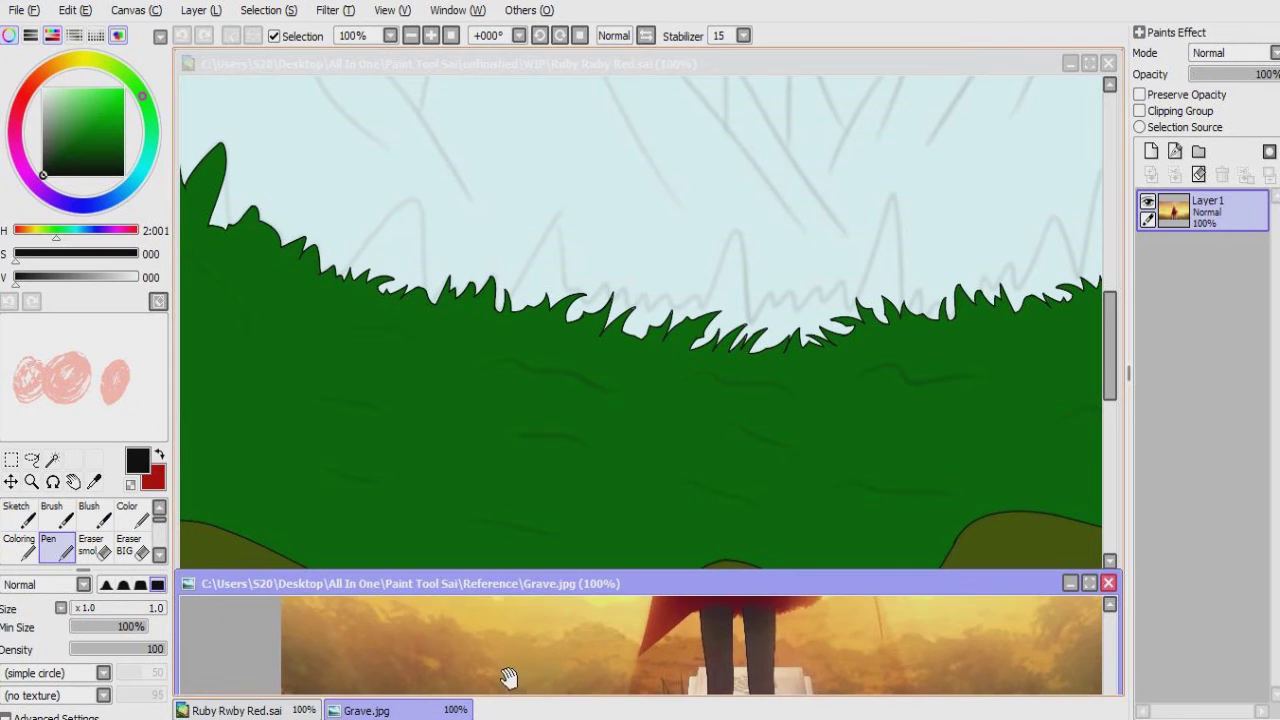
pyautogui.click(440, 509)
pyautogui.moveTo(440, 509); pyautogui.dragTo(520, 334)
pyautogui.hotkey('ctrl', 'z')
# Step: Pick the forest green, darken it to value 044 and paint a shadow patch at the forest's left edge on Layer26 with the Coloring brush
pyautogui.keyDown('alt'); pyautogui.click(520, 334); pyautogui.keyUp('alt')
pyautogui.click(36, 277)
pyautogui.moveTo(426, 262); pyautogui.dragTo(379, 282)
pyautogui.click(70, 626)
pyautogui.moveTo(298, 320)
pyautogui.mouseDown()
pyautogui.moveTo(300, 350)
pyautogui.moveTo(287, 310)
pyautogui.mouseUp()
pyautogui.moveTo(292, 376)
pyautogui.mouseDown()
pyautogui.moveTo(293, 308)
pyautogui.moveTo(292, 379)
pyautogui.moveTo(308, 403)
pyautogui.moveTo(298, 455)
pyautogui.moveTo(335, 401)
pyautogui.moveTo(336, 420)
pyautogui.moveTo(271, 507)
pyautogui.mouseUp()
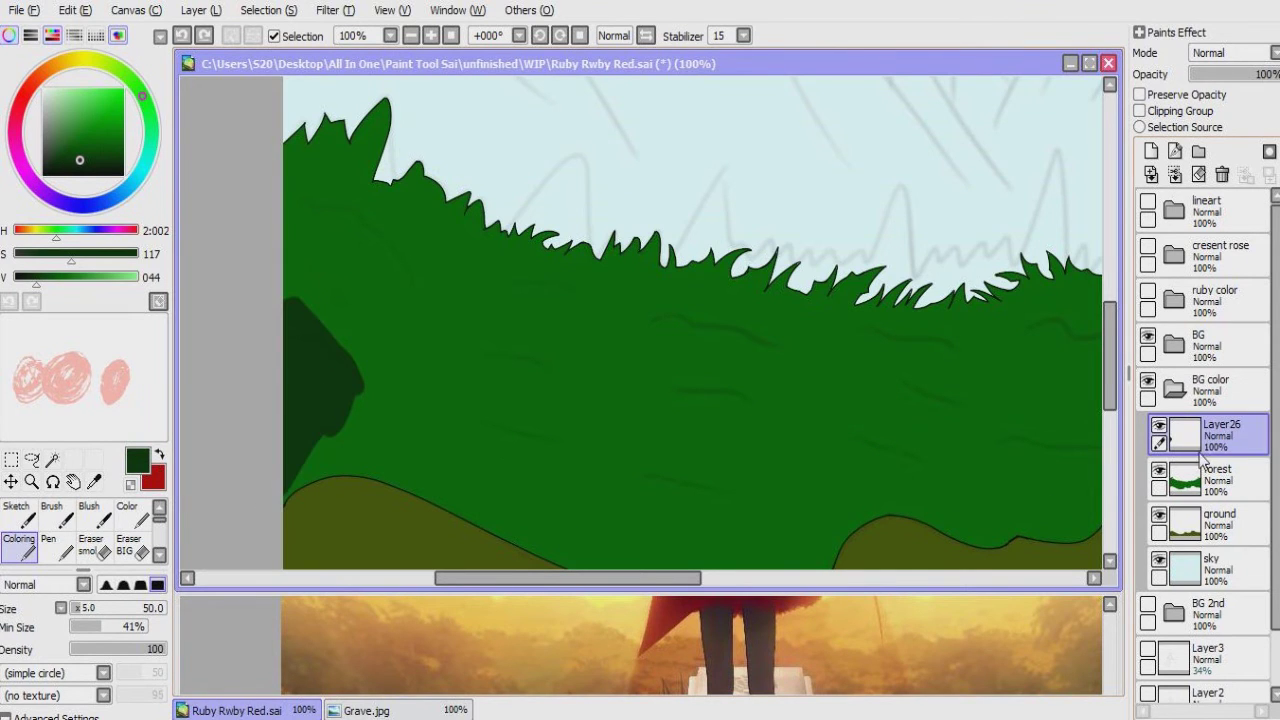
pyautogui.hscroll(3, 350, 330)
pyautogui.scroll(8, 350, 330)
pyautogui.press('n')
pyautogui.moveTo(402, 350); pyautogui.dragTo(405, 300)
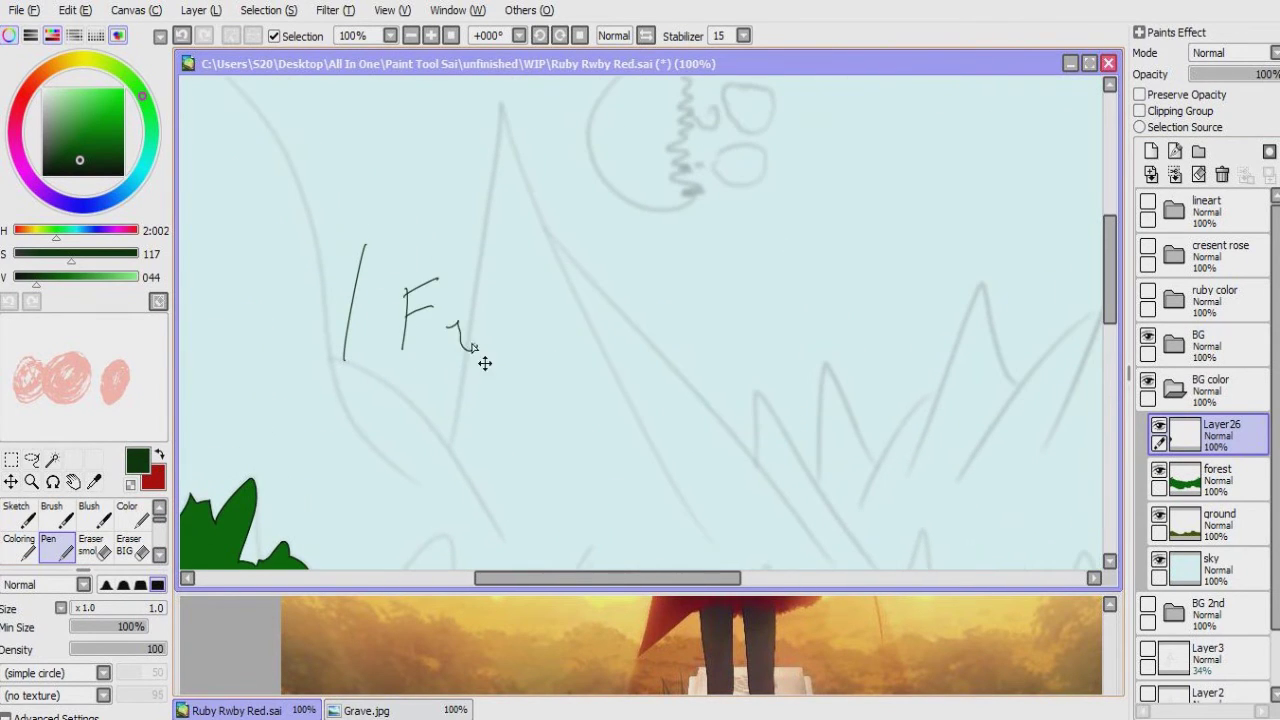
pyautogui.click(22, 548)
pyautogui.moveTo(323, 203); pyautogui.dragTo(325, 302)
pyautogui.moveTo(349, 303); pyautogui.dragTo(394, 232)
pyautogui.moveTo(408, 272)
pyautogui.mouseDown()
pyautogui.moveTo(414, 262)
pyautogui.moveTo(455, 296)
pyautogui.mouseUp()
pyautogui.moveTo(456, 240); pyautogui.dragTo(462, 320)
pyautogui.moveTo(522, 302); pyautogui.dragTo(556, 262)
pyautogui.moveTo(566, 272); pyautogui.dragTo(580, 310)
pyautogui.moveTo(623, 235); pyautogui.dragTo(650, 308)
pyautogui.moveTo(608, 250); pyautogui.dragTo(660, 247)
pyautogui.moveTo(375, 345)
pyautogui.mouseDown()
pyautogui.moveTo(330, 395)
pyautogui.moveTo(520, 445)
pyautogui.moveTo(410, 405)
pyautogui.mouseUp()
pyautogui.scroll(-1, 500, 420)
pyautogui.hscroll(2, 500, 420)
pyautogui.moveTo(550, 340); pyautogui.dragTo(550, 395)
pyautogui.moveTo(505, 352); pyautogui.dragTo(545, 350)
pyautogui.moveTo(570, 320); pyautogui.dragTo(595, 392)
pyautogui.moveTo(605, 362); pyautogui.dragTo(645, 385)
pyautogui.scroll(-2, 600, 380)
pyautogui.moveTo(492, 355)
pyautogui.mouseDown()
pyautogui.moveTo(628, 384)
pyautogui.moveTo(598, 410)
pyautogui.mouseUp()
pyautogui.hscroll(2, 625, 400)
pyautogui.moveTo(572, 350)
pyautogui.mouseDown()
pyautogui.moveTo(568, 415)
pyautogui.moveTo(598, 418)
pyautogui.mouseUp()
pyautogui.moveTo(650, 395)
pyautogui.mouseDown()
pyautogui.moveTo(645, 440)
pyautogui.moveTo(690, 420)
pyautogui.mouseUp()
pyautogui.moveTo(705, 400); pyautogui.dragTo(715, 420)
pyautogui.moveTo(725, 400); pyautogui.dragTo(745, 420)
pyautogui.moveTo(750, 400); pyautogui.dragTo(765, 420)
pyautogui.moveTo(775, 385); pyautogui.dragTo(780, 425)
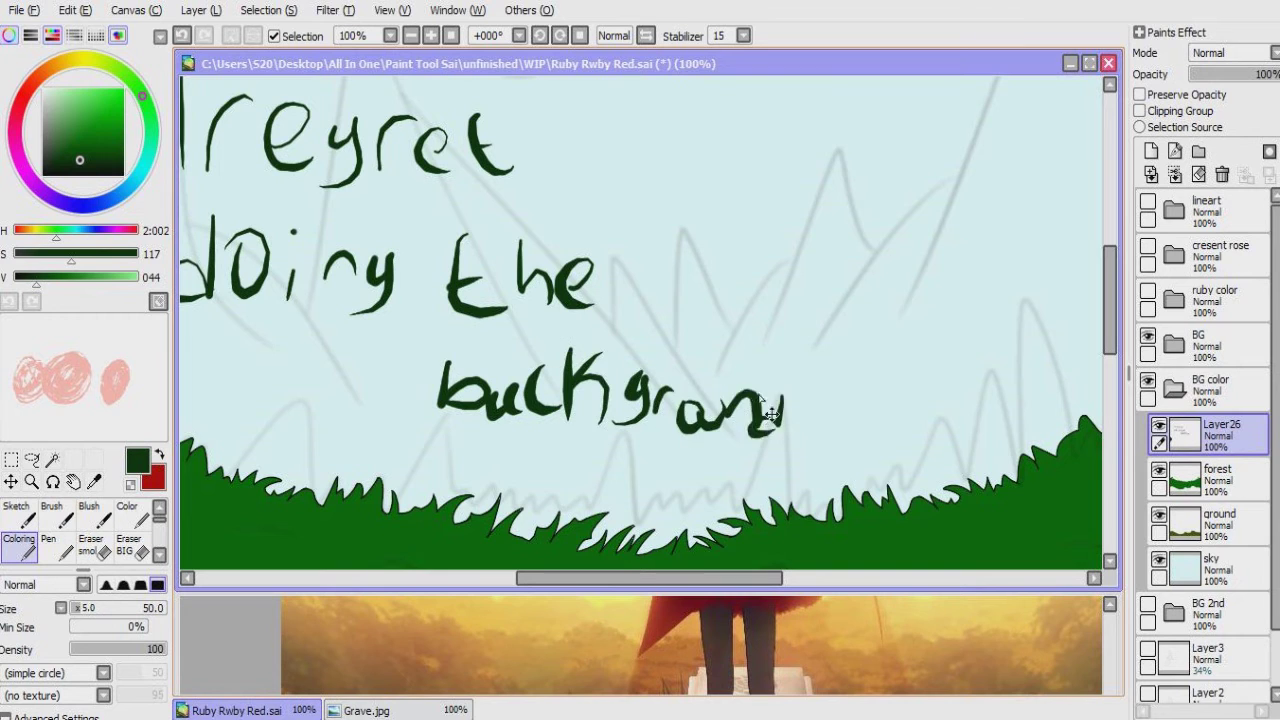
pyautogui.hotkey('ctrl', 'z')
pyautogui.hotkey('ctrl', 'z')
pyautogui.hotkey('ctrl', 'z')
pyautogui.hotkey('ctrl', 'z')
pyautogui.hotkey('ctrl', 'z')
pyautogui.hotkey('ctrl', 'z')
pyautogui.hotkey('ctrl', 'z')
pyautogui.hotkey('ctrl', 'z')
pyautogui.hotkey('ctrl', 'z')
pyautogui.hotkey('ctrl', 'z')
pyautogui.hotkey('ctrl', 'z')
pyautogui.hotkey('ctrl', 'z')
pyautogui.hotkey('ctrl', 'z')
pyautogui.hotkey('ctrl', 'z')
pyautogui.hotkey('ctrl', 'z')
pyautogui.hotkey('ctrl', 'z')
pyautogui.hotkey('ctrl', 'z')
pyautogui.hotkey('ctrl', 'z')
pyautogui.hotkey('ctrl', 'z')
pyautogui.hotkey('ctrl', 'z')
# Step: Place the ground layer above Layer26 and paint the lower forest dark green across the canvas with the Coloring brush at size 250
pyautogui.scroll(-3, 522, 406)
pyautogui.hscroll(-2, 449, 394)
pyautogui.click(480, 663)
pyautogui.moveTo(480, 663)
pyautogui.mouseDown()
pyautogui.moveTo(423, 634)
pyautogui.moveTo(431, 619)
pyautogui.moveTo(457, 663)
pyautogui.mouseUp()
pyautogui.click(429, 446)
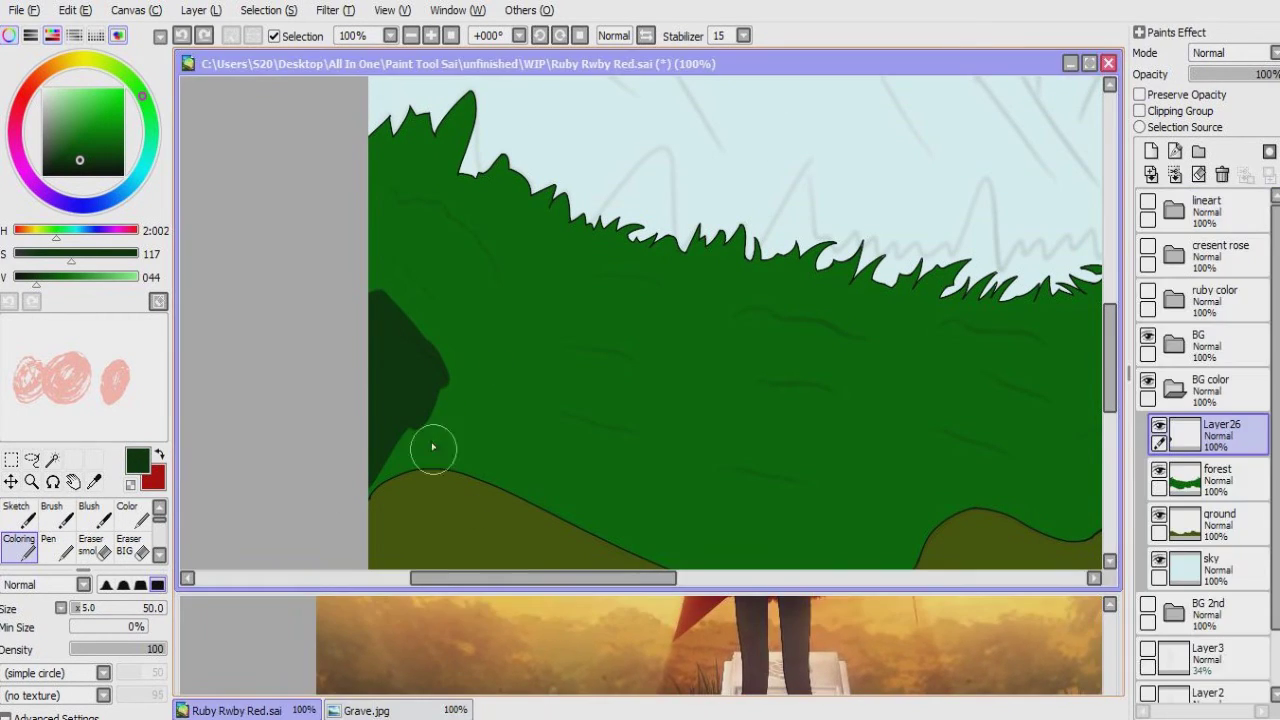
pyautogui.scroll(-2, 577, 446)
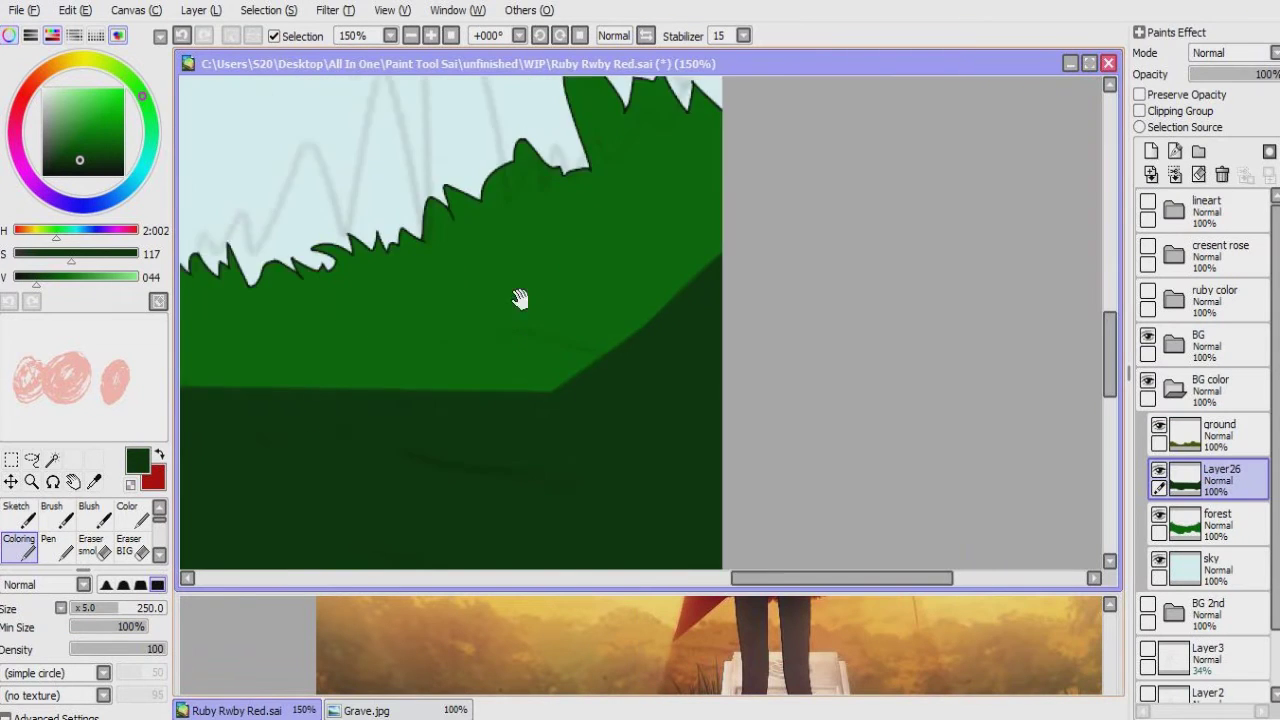
pyautogui.moveTo(523, 294)
pyautogui.mouseDown()
pyautogui.moveTo(589, 283)
pyautogui.moveTo(634, 309)
pyautogui.moveTo(565, 369)
pyautogui.mouseUp()
pyautogui.scroll(-2, 565, 369)
pyautogui.moveTo(466, 370)
pyautogui.mouseDown()
pyautogui.moveTo(363, 303)
pyautogui.moveTo(243, 298)
pyautogui.mouseUp()
pyautogui.moveTo(470, 351)
pyautogui.mouseDown()
pyautogui.moveTo(543, 374)
pyautogui.moveTo(683, 306)
pyautogui.moveTo(629, 371)
pyautogui.mouseUp()
pyautogui.moveTo(773, 348)
pyautogui.mouseDown()
pyautogui.moveTo(611, 363)
pyautogui.moveTo(649, 371)
pyautogui.moveTo(523, 403)
pyautogui.moveTo(612, 313)
pyautogui.mouseUp()
# Step: Shape the dark green shadow's upper edge into rounded humps on Layer26 with the Coloring brush and the size 30 Eraser BIG
pyautogui.hscroll(-5, 600, 390)
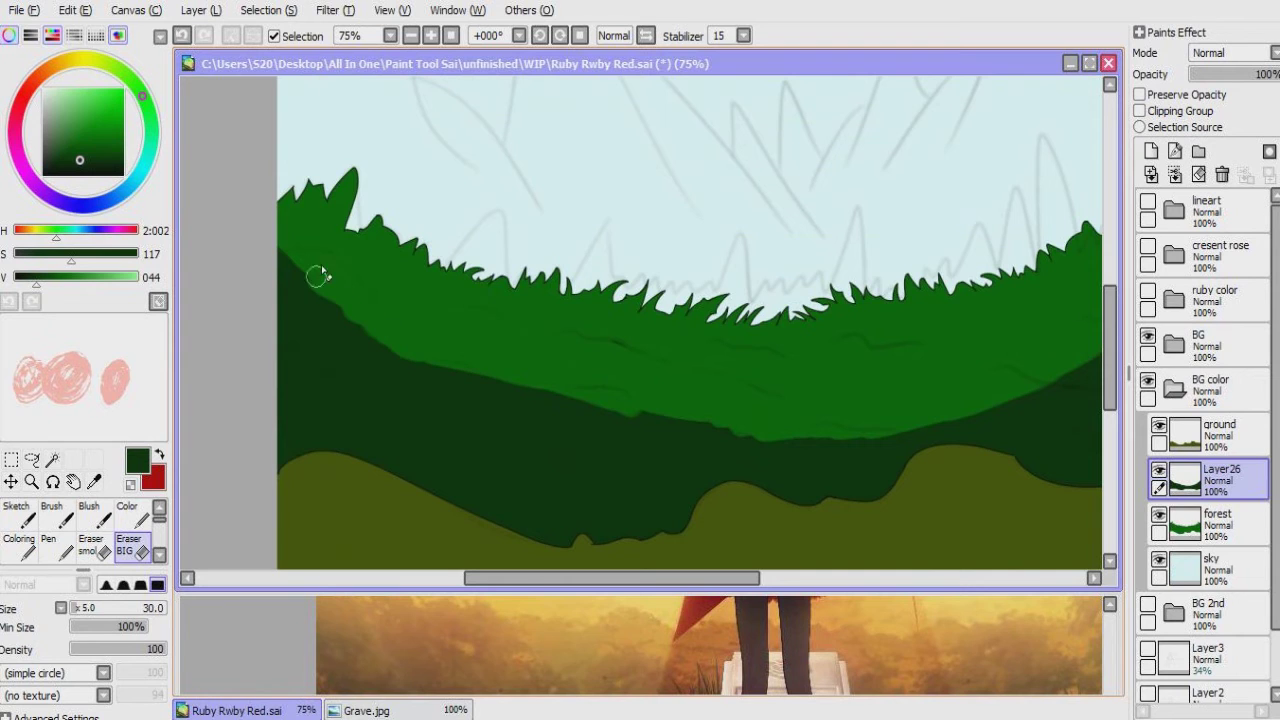
pyautogui.hscroll(5, 457, 371)
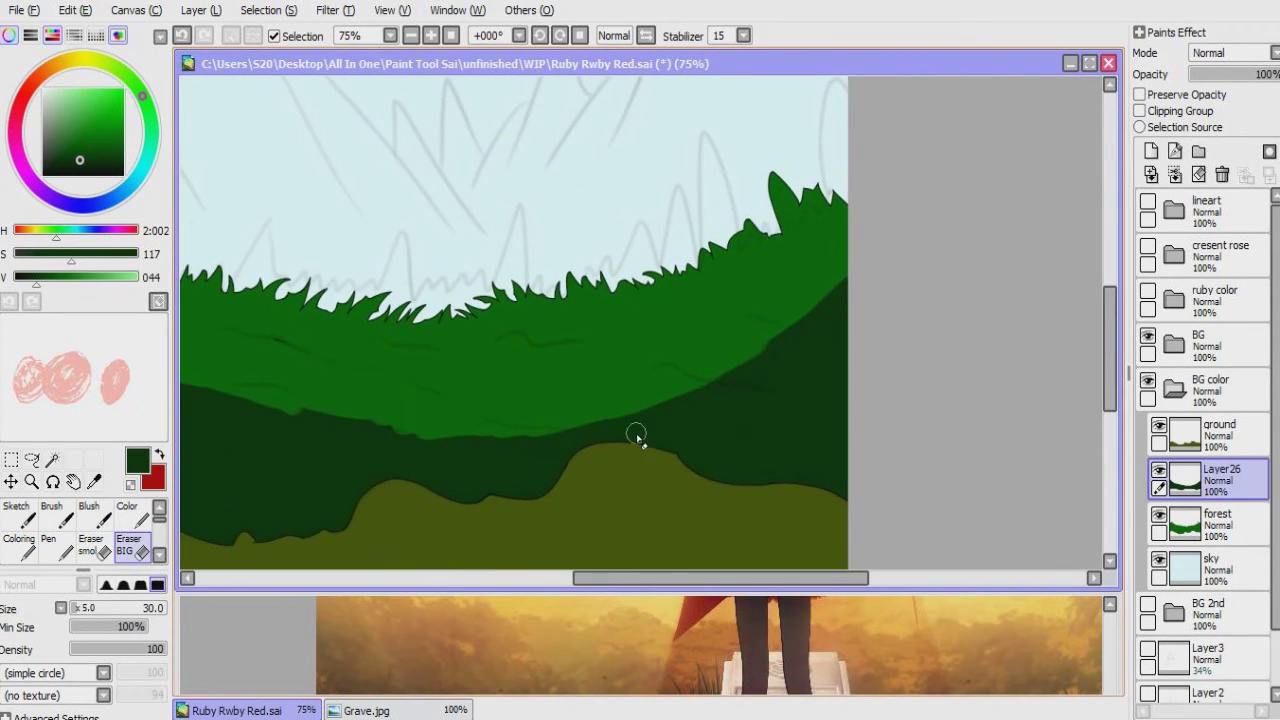
pyautogui.hscroll(-4, 633, 450)
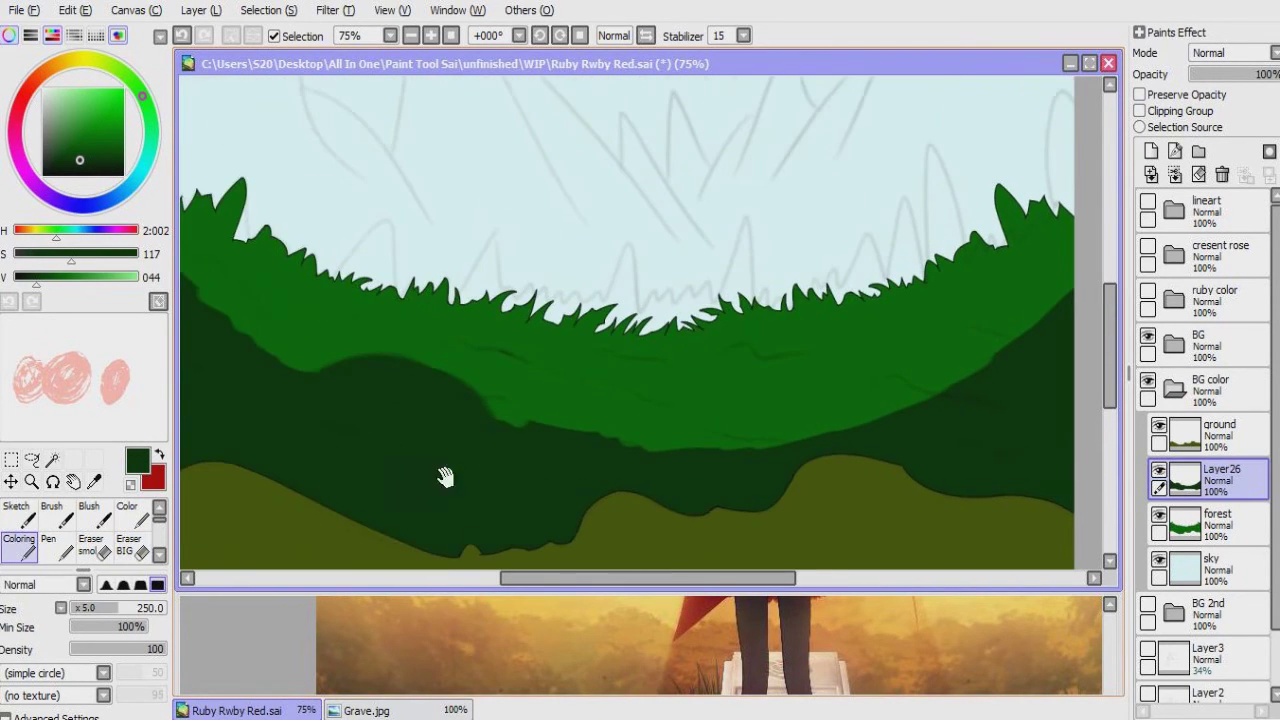
pyautogui.hscroll(1, 414, 477)
pyautogui.hscroll(-1, 400, 380)
pyautogui.hscroll(3, 374, 374)
pyautogui.press('b')
pyautogui.press('e')
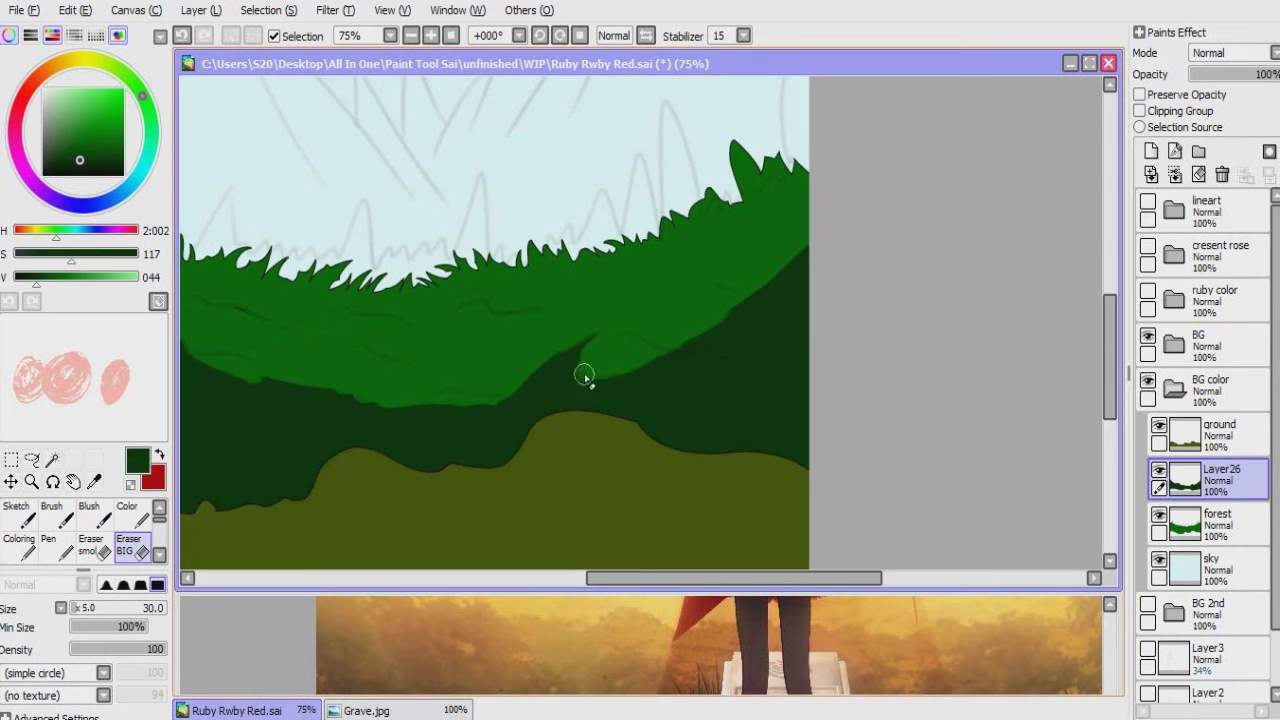
pyautogui.moveTo(573, 387); pyautogui.dragTo(733, 307)
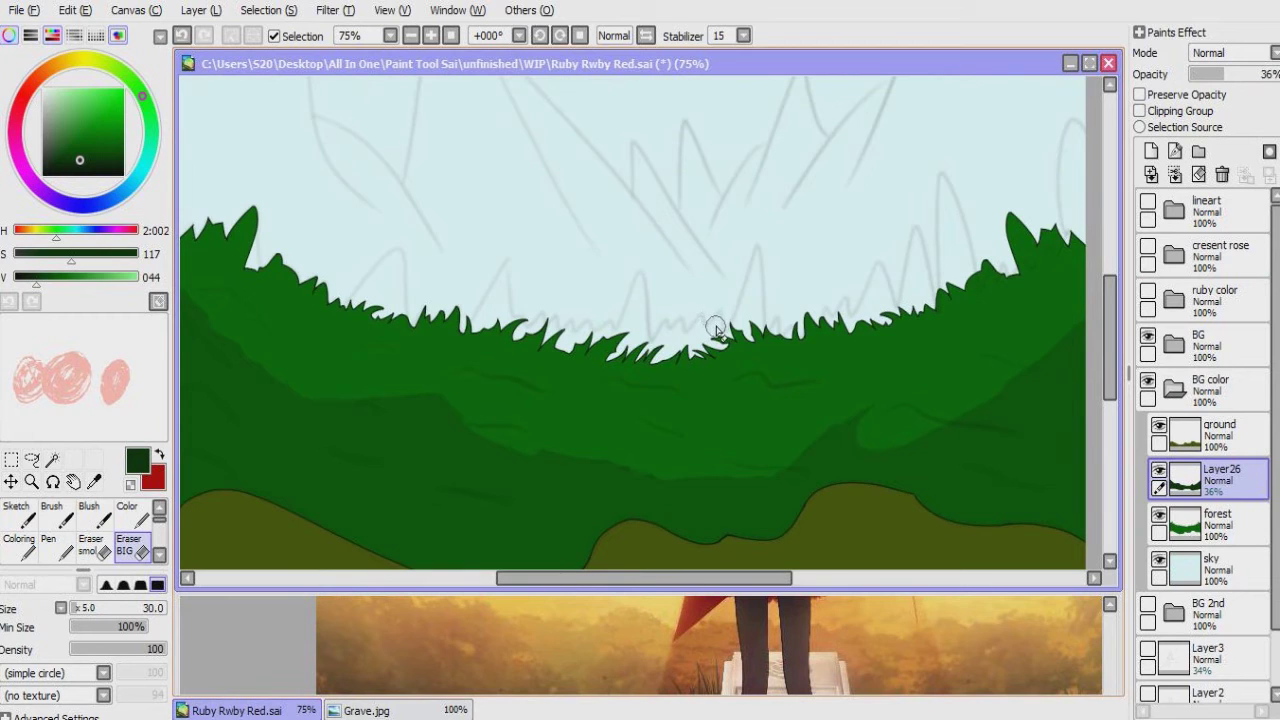
# Step: With Layer26 at 36% opacity, add another dark green hump to the middle of the forest shadow
pyautogui.scroll(-2, 490, 369)
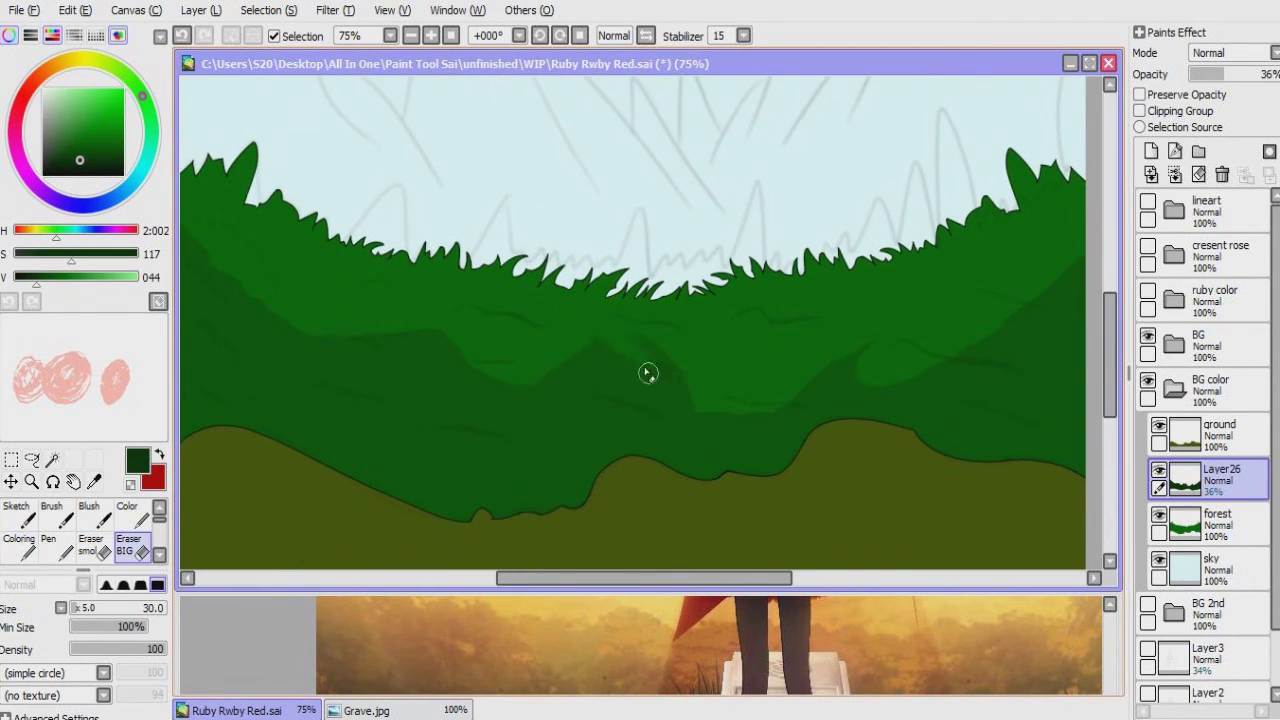
pyautogui.press('b')
pyautogui.moveTo(489, 480)
pyautogui.mouseDown()
pyautogui.moveTo(529, 449)
pyautogui.moveTo(589, 434)
pyautogui.moveTo(595, 403)
pyautogui.mouseUp()
pyautogui.scroll(-1, 595, 403)
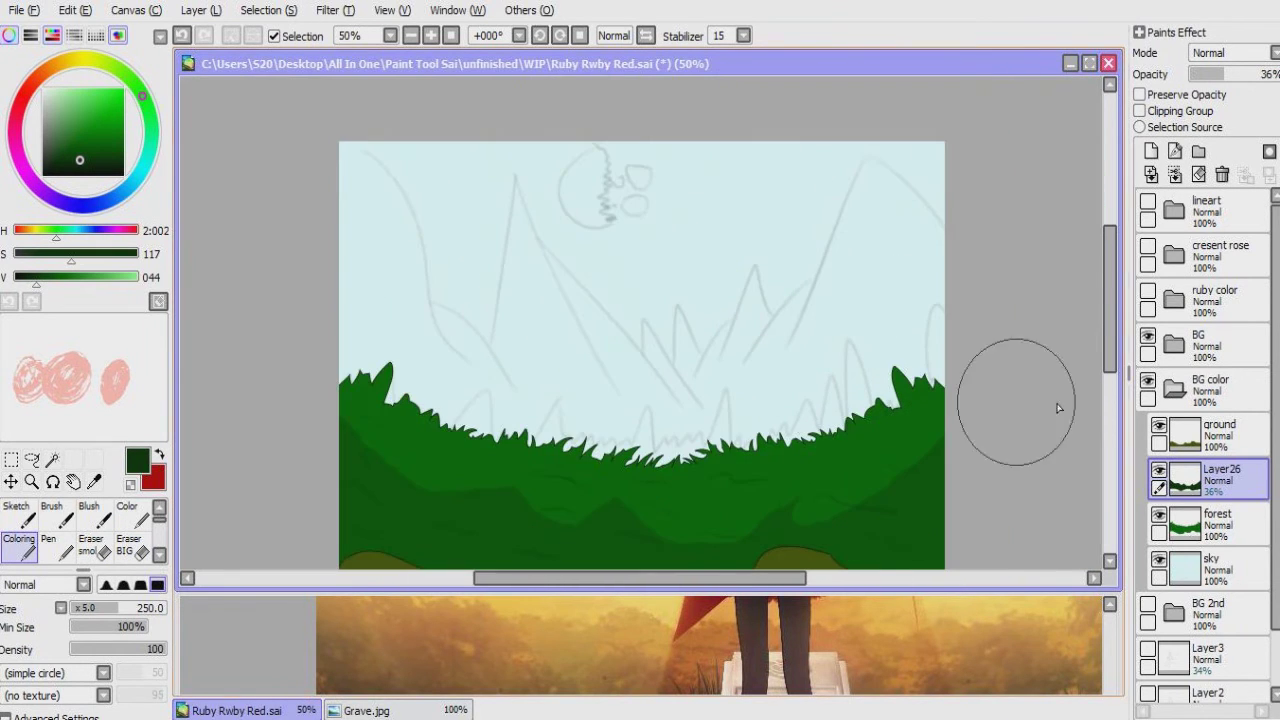
# Step: Hide the sketch on Layer8, select Layer9 in the BG folder and ready the size 1 Pen with value 000
pyautogui.click(1174, 344)
pyautogui.click(1178, 405)
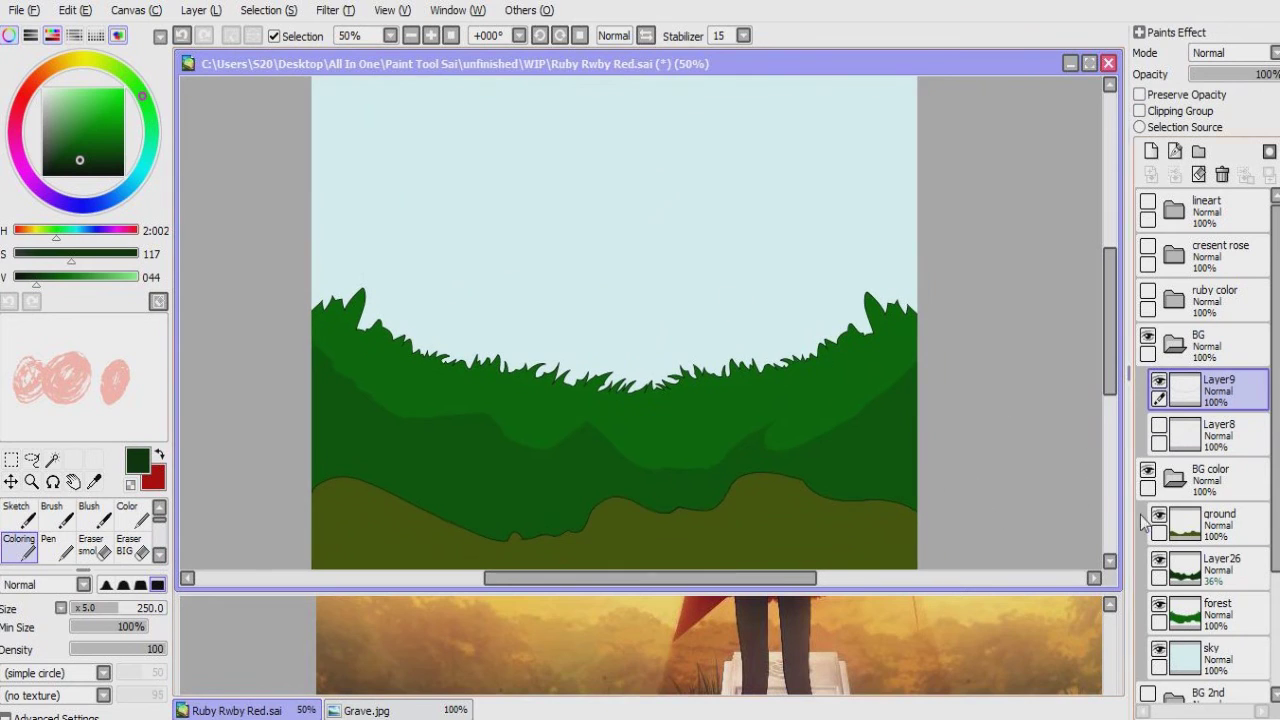
pyautogui.click(48, 545)
pyautogui.click(80, 175)
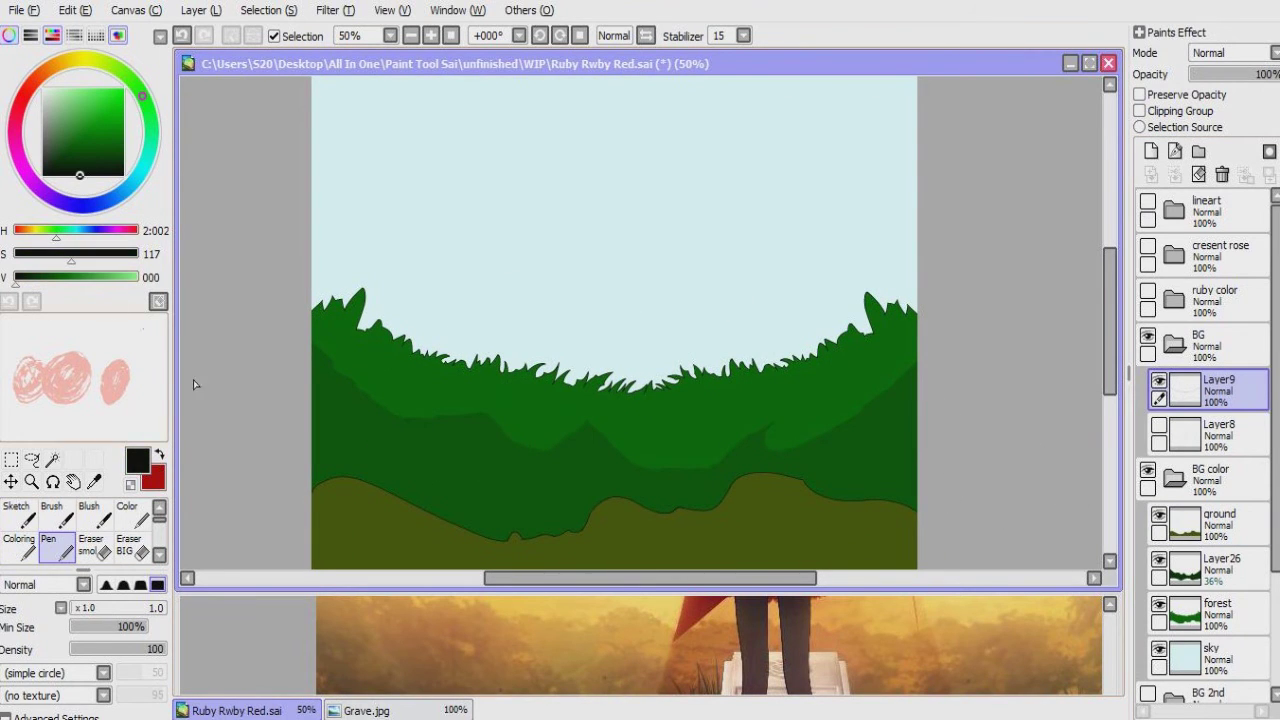
# Step: Outline the forest shadow's edge on Layer9 in black from the canvas's left side down the first slope
pyautogui.scroll(2, 282, 238)
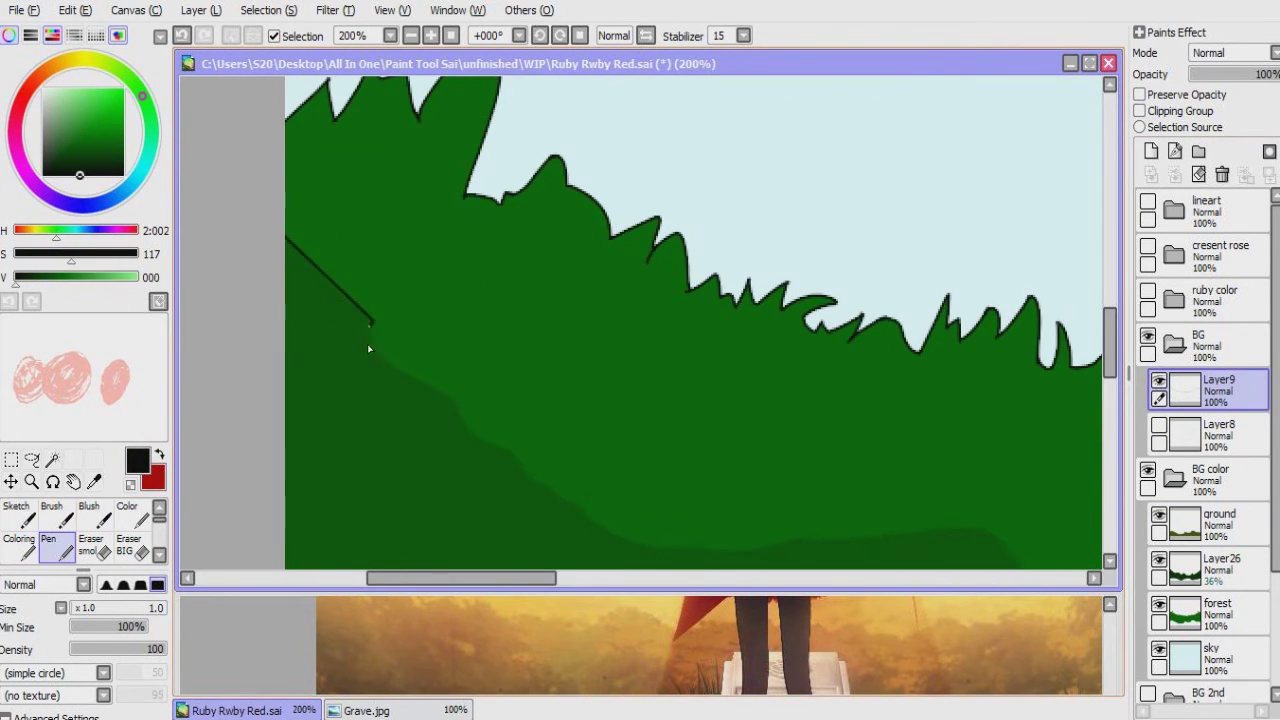
pyautogui.moveTo(455, 410); pyautogui.dragTo(421, 360)
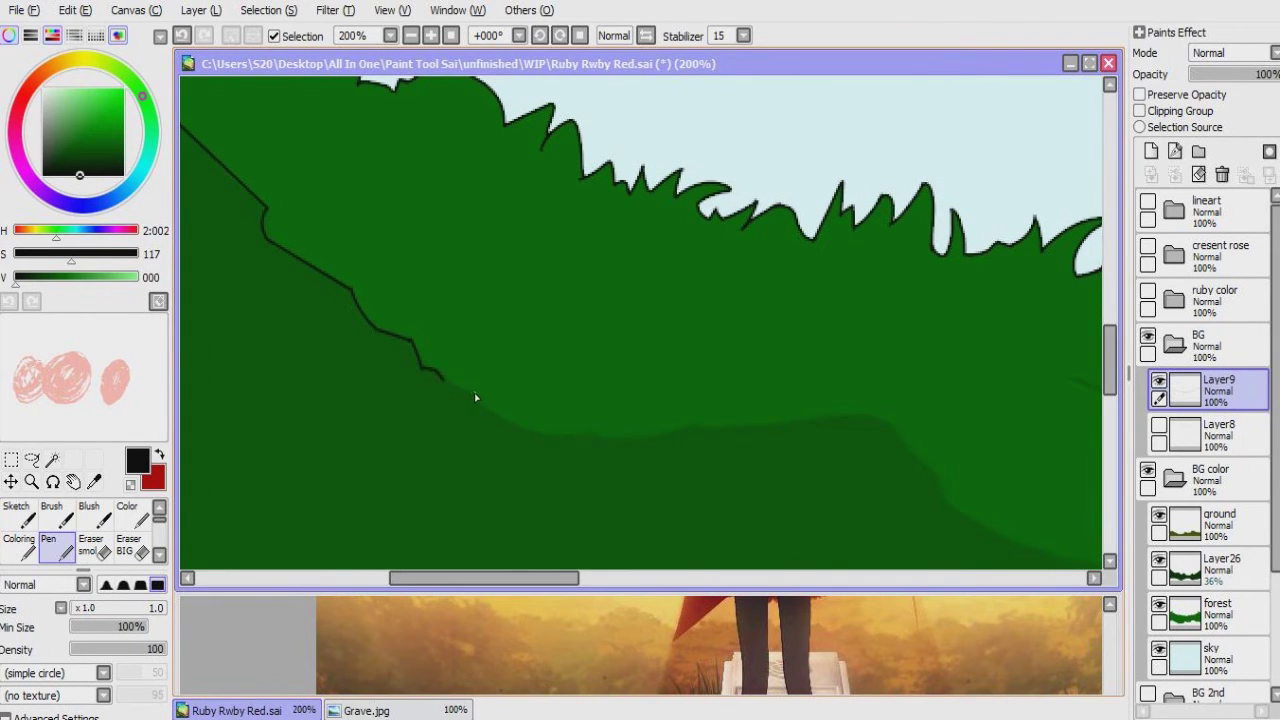
pyautogui.moveTo(475, 413); pyautogui.dragTo(438, 385)
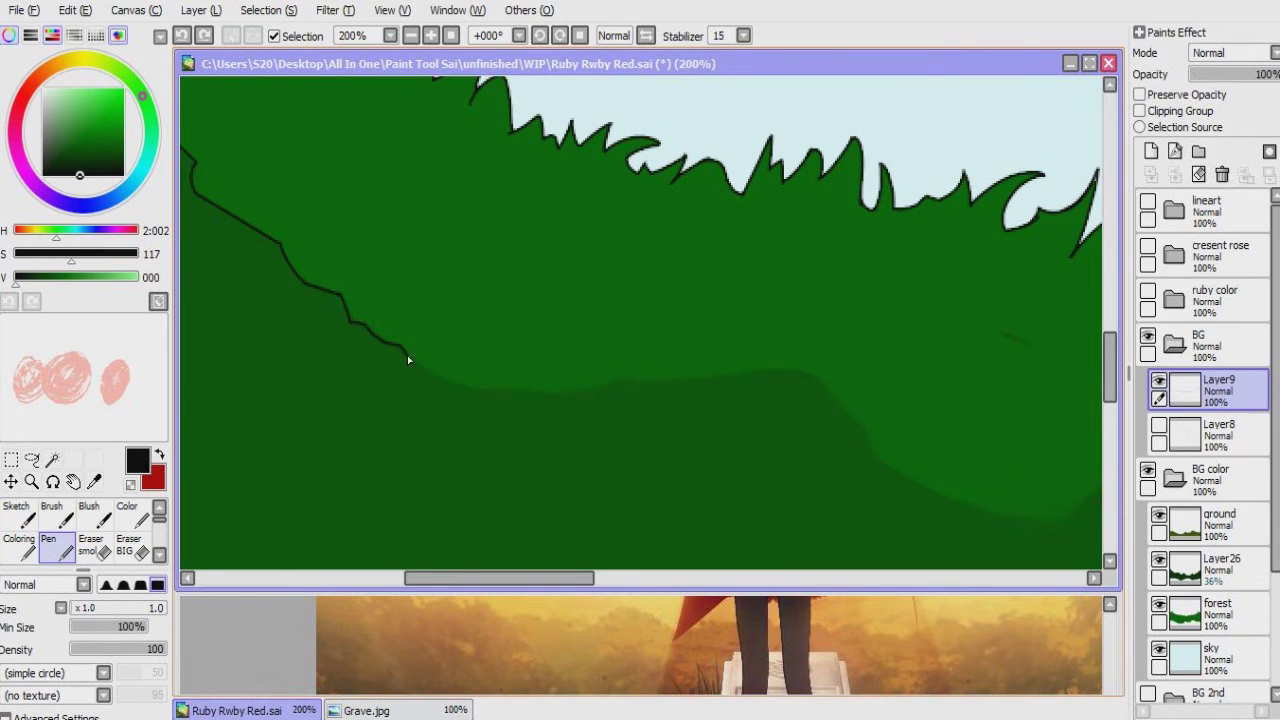
pyautogui.moveTo(409, 358); pyautogui.dragTo(500, 392)
pyautogui.moveTo(517, 407); pyautogui.dragTo(462, 412)
pyautogui.hotkey('ctrl', 'z')
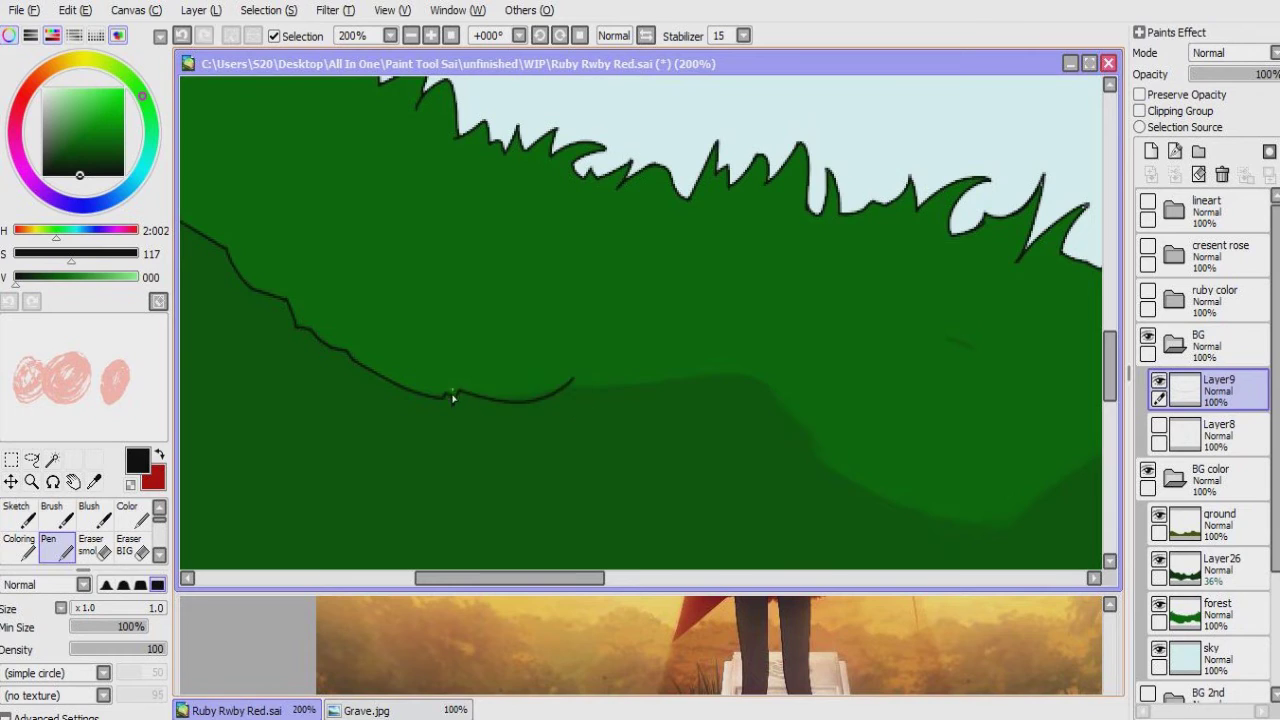
# Step: Continue the black shadow outline through the shallow dip and over the left rounded hump, tidying the line's joints
pyautogui.moveTo(554, 406); pyautogui.dragTo(487, 400)
pyautogui.moveTo(608, 390); pyautogui.dragTo(556, 388)
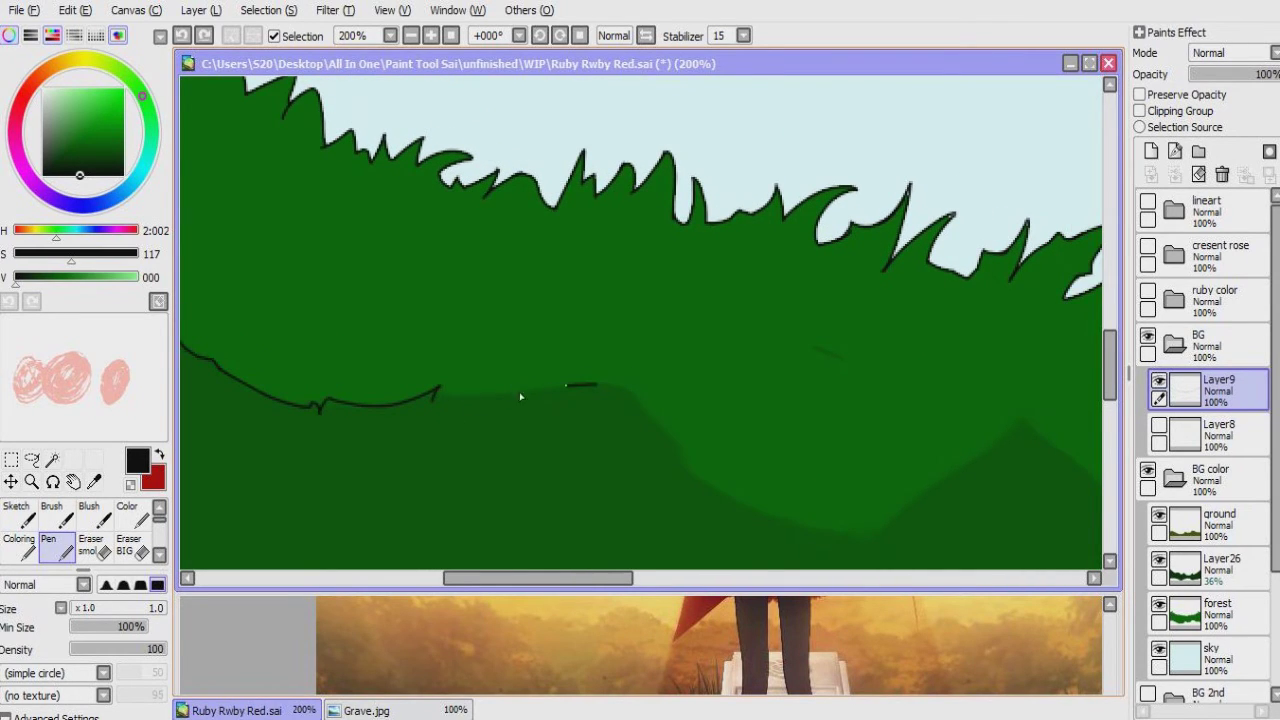
pyautogui.moveTo(520, 397); pyautogui.dragTo(437, 415)
pyautogui.moveTo(529, 393)
pyautogui.mouseDown()
pyautogui.moveTo(449, 357)
pyautogui.moveTo(350, 345)
pyautogui.mouseUp()
pyautogui.press('e')
pyautogui.press('n')
# Step: Trace the shadow outline through the low dip in the middle of the forest and up the right hump
pyautogui.scroll(2, 466, 346)
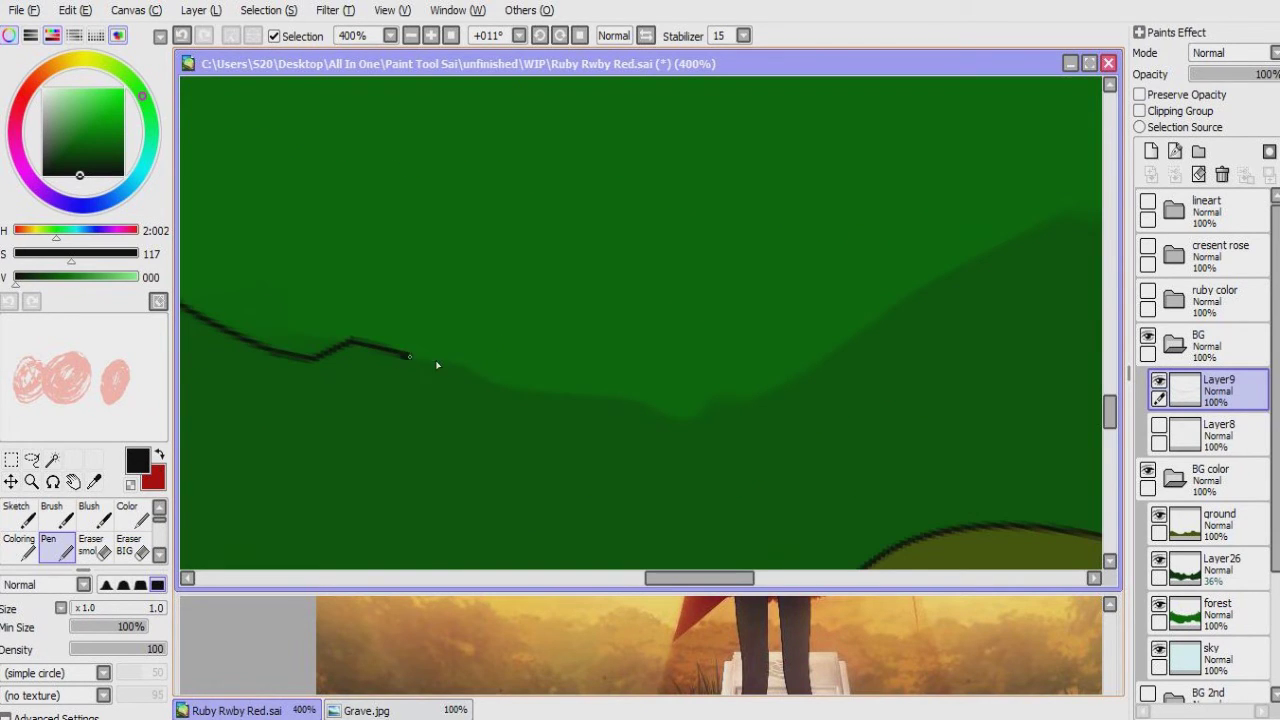
pyautogui.moveTo(444, 376); pyautogui.dragTo(468, 275)
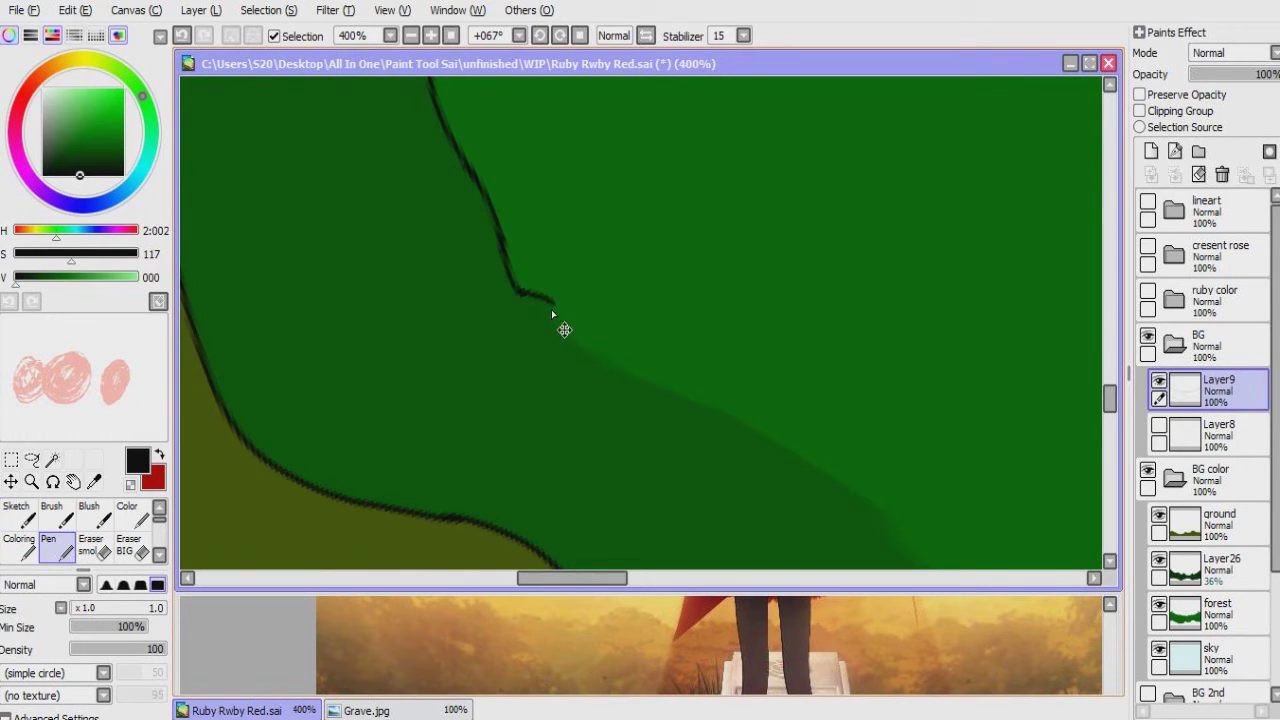
pyautogui.moveTo(555, 300); pyautogui.dragTo(446, 182)
pyautogui.moveTo(537, 296)
pyautogui.mouseDown()
pyautogui.moveTo(543, 223)
pyautogui.moveTo(528, 309)
pyautogui.moveTo(526, 295)
pyautogui.mouseUp()
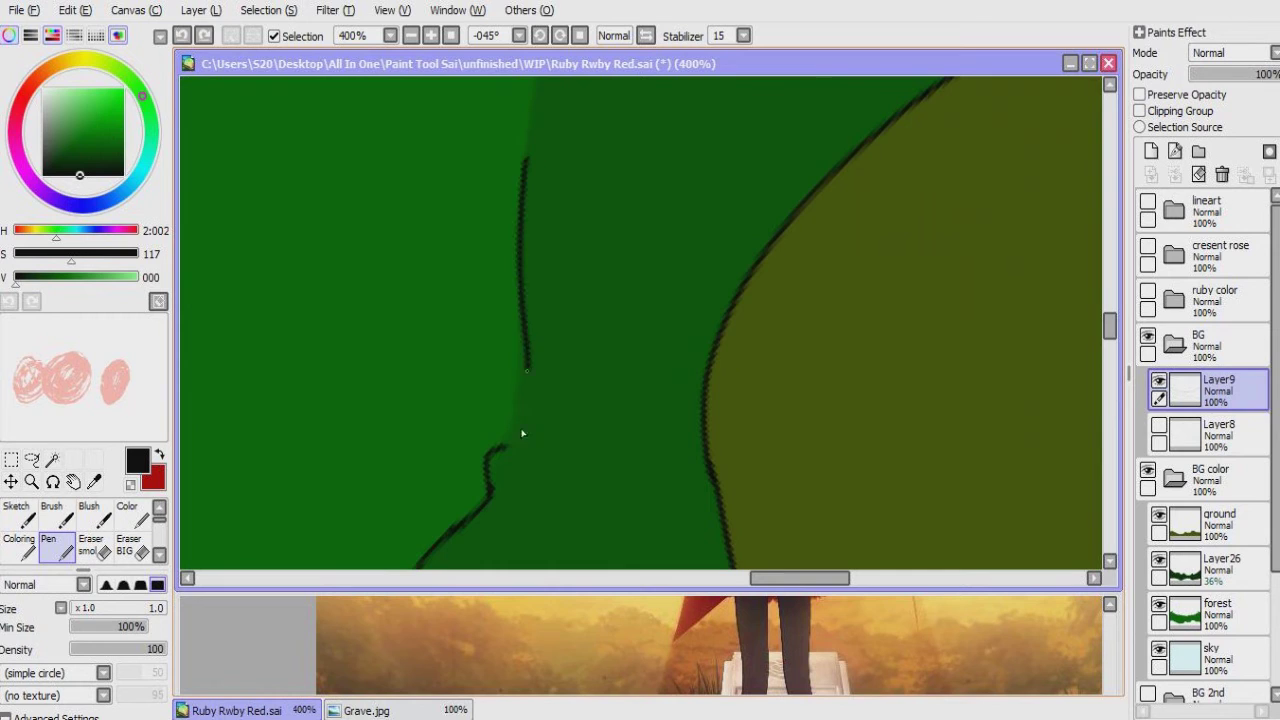
pyautogui.moveTo(524, 397); pyautogui.dragTo(521, 267)
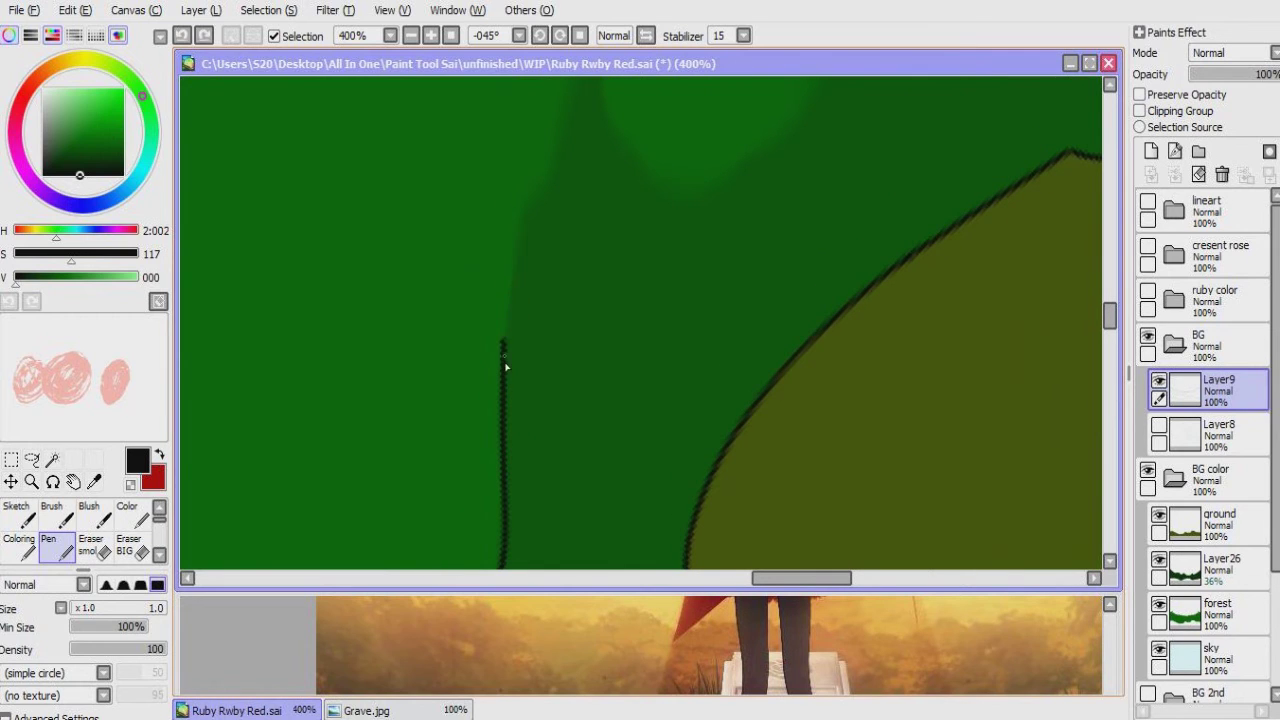
# Step: Draw the pointed tip of the right hump on the shadow outline and trim the overlapping line at its base
pyautogui.moveTo(520, 207); pyautogui.dragTo(490, 372)
pyautogui.moveTo(578, 124); pyautogui.dragTo(486, 400)
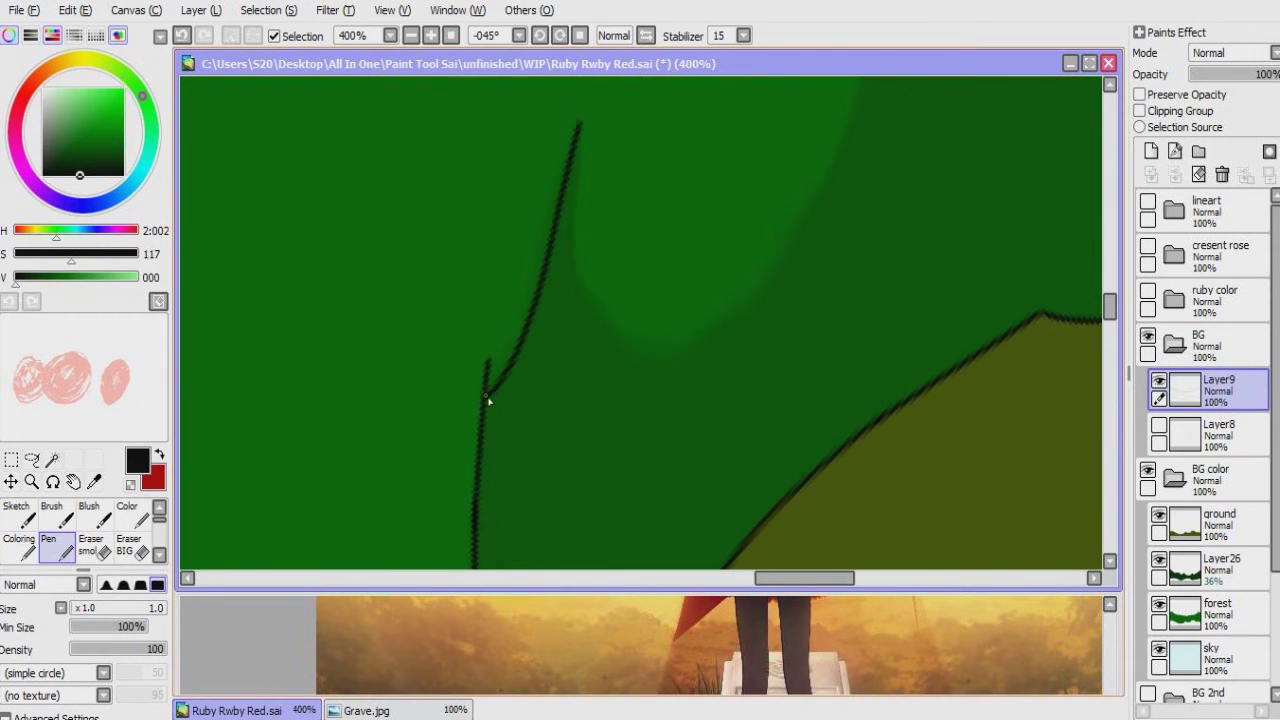
pyautogui.press('e')
pyautogui.press('n')
pyautogui.hscroll(3, 470, 290)
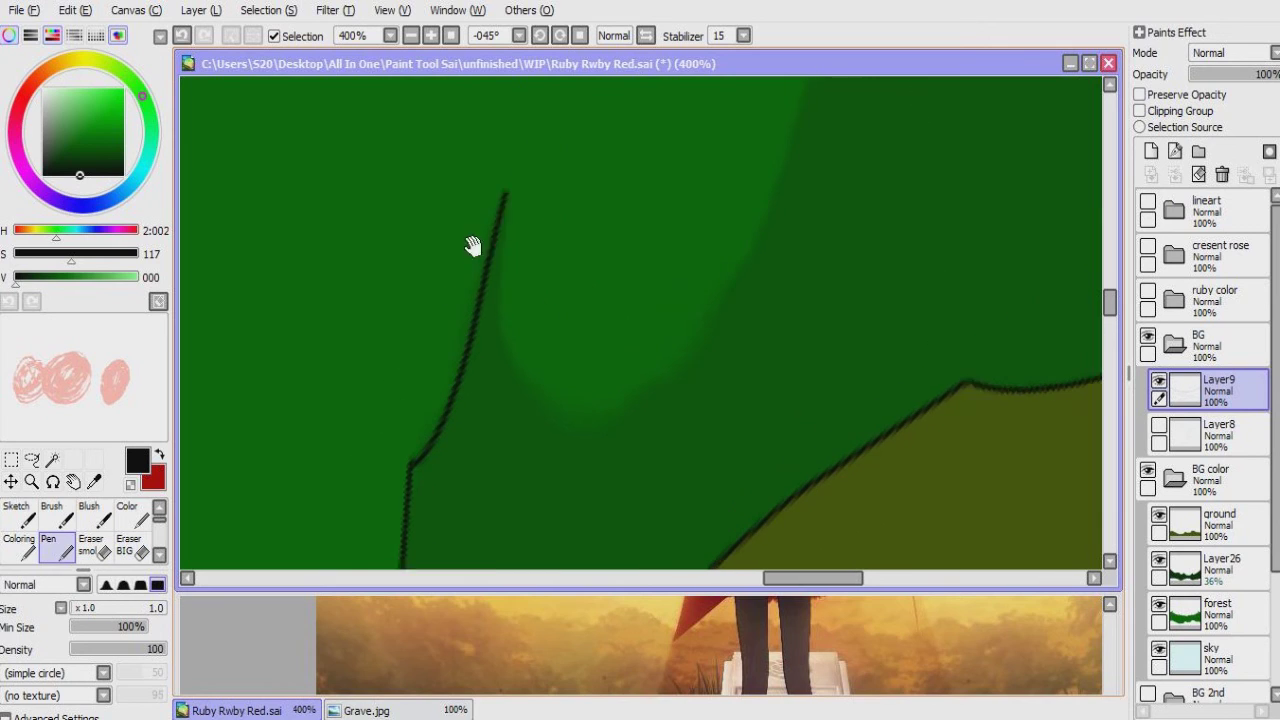
pyautogui.moveTo(456, 192); pyautogui.dragTo(453, 357)
pyautogui.moveTo(475, 357); pyautogui.dragTo(440, 305)
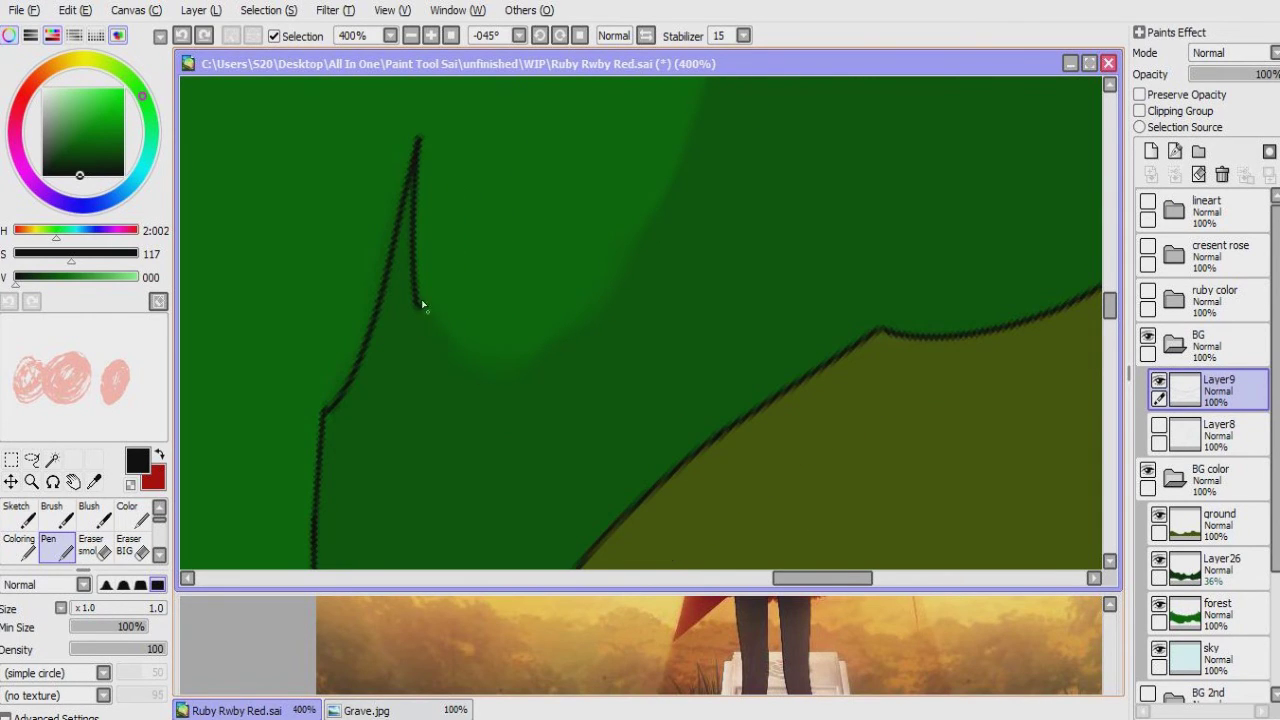
# Step: Outline the rounded hollow of light green just past the right hump's pointed tip
pyautogui.moveTo(486, 366); pyautogui.dragTo(406, 359)
pyautogui.moveTo(463, 350); pyautogui.dragTo(442, 376)
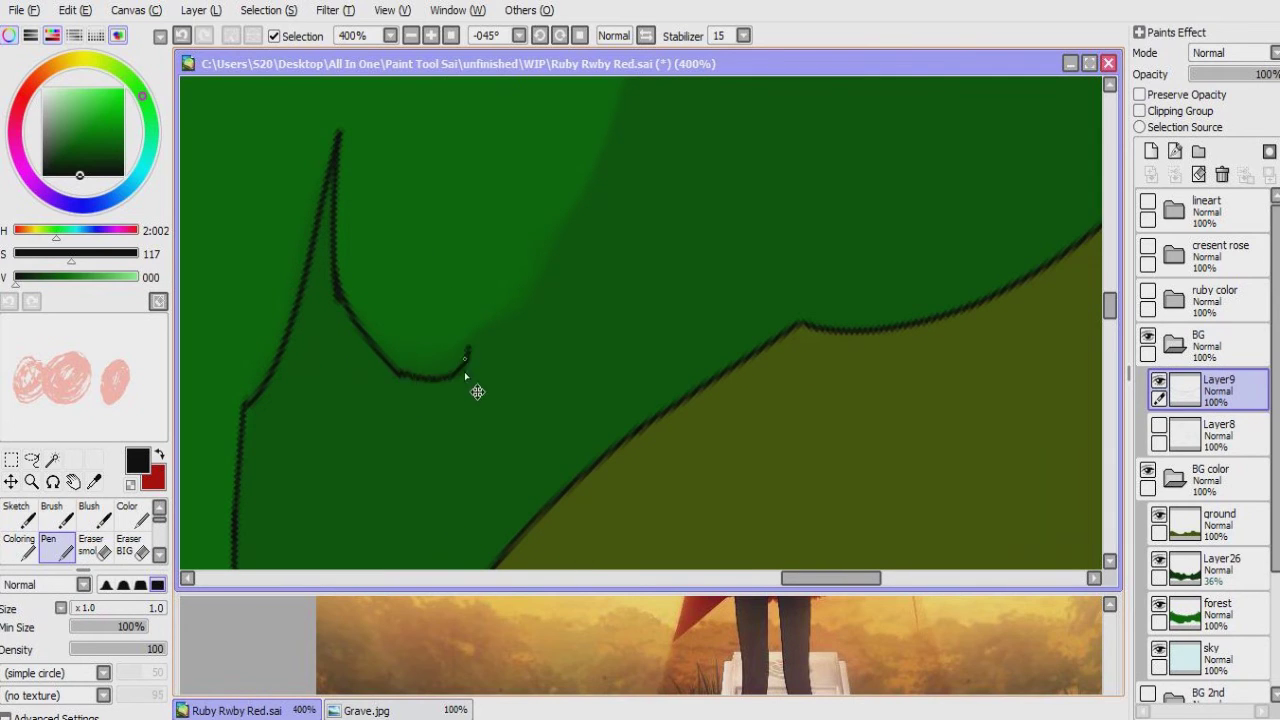
pyautogui.hscroll(2, 427, 408)
pyautogui.moveTo(449, 345); pyautogui.dragTo(457, 377)
pyautogui.moveTo(506, 278)
pyautogui.mouseDown()
pyautogui.moveTo(459, 354)
pyautogui.moveTo(477, 343)
pyautogui.mouseUp()
pyautogui.scroll(3, 500, 300)
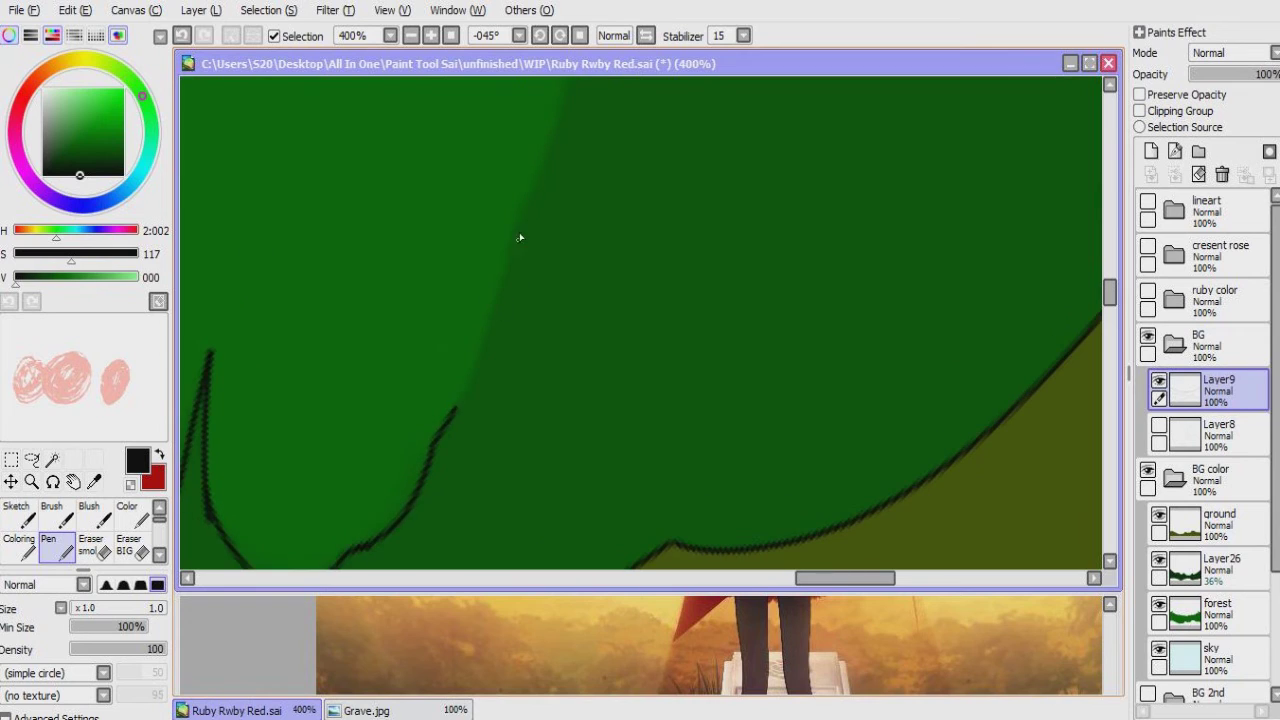
# Step: Extend the shadow outline up the right-hand slope with a small notch in the line
pyautogui.moveTo(510, 251); pyautogui.dragTo(509, 272)
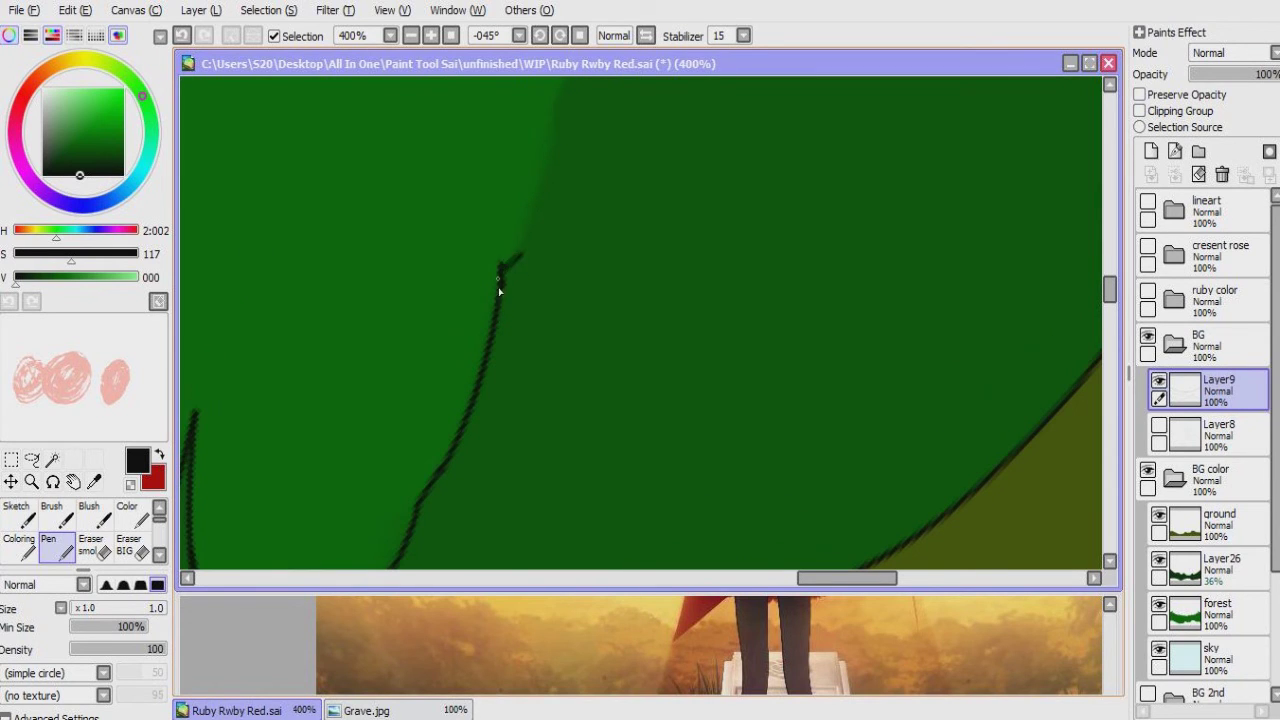
pyautogui.scroll(3, 519, 206)
pyautogui.scroll(2, 530, 203)
pyautogui.moveTo(555, 80)
pyautogui.mouseDown()
pyautogui.moveTo(523, 266)
pyautogui.moveTo(495, 300)
pyautogui.mouseUp()
pyautogui.press('e')
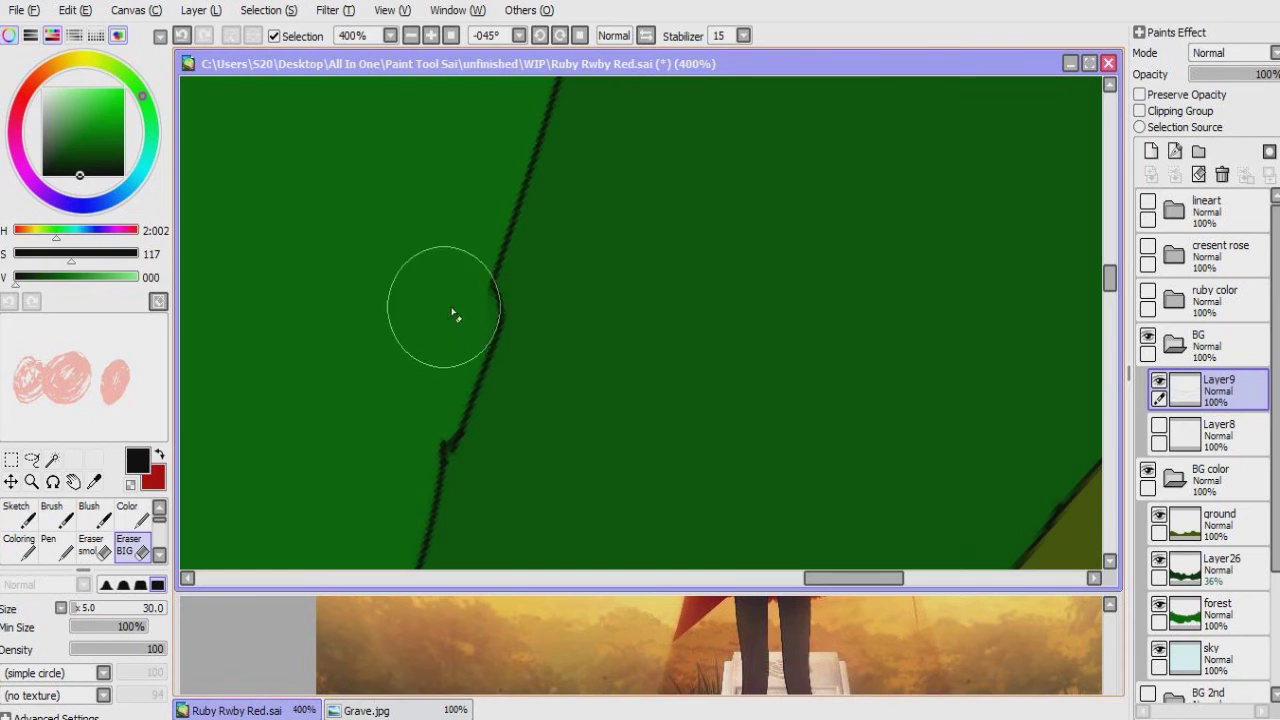
pyautogui.press('n')
# Step: Extend the shadow outline further up the right-hand slope towards the canvas edge with another small notch
pyautogui.scroll(8, 508, 211)
pyautogui.moveTo(546, 183)
pyautogui.mouseDown()
pyautogui.moveTo(549, 260)
pyautogui.moveTo(506, 337)
pyautogui.mouseUp()
pyautogui.scroll(-2, 549, 260)
pyautogui.hotkey('ctrl', 'z')
pyautogui.moveTo(528, 160); pyautogui.dragTo(520, 309)
pyautogui.scroll(-8, 520, 309)
pyautogui.moveTo(510, 200); pyautogui.dragTo(483, 387)
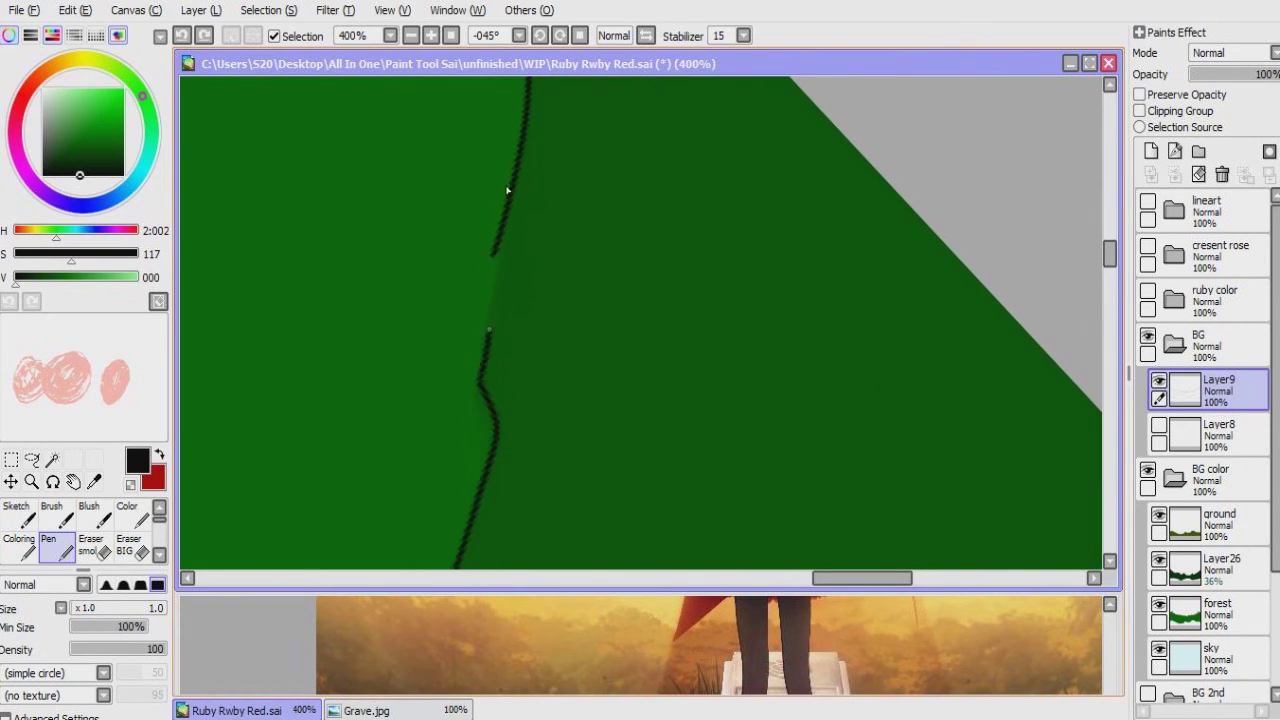
# Step: Erase the overlapping line ends around the upper notch of the shadow outline
pyautogui.press('e')
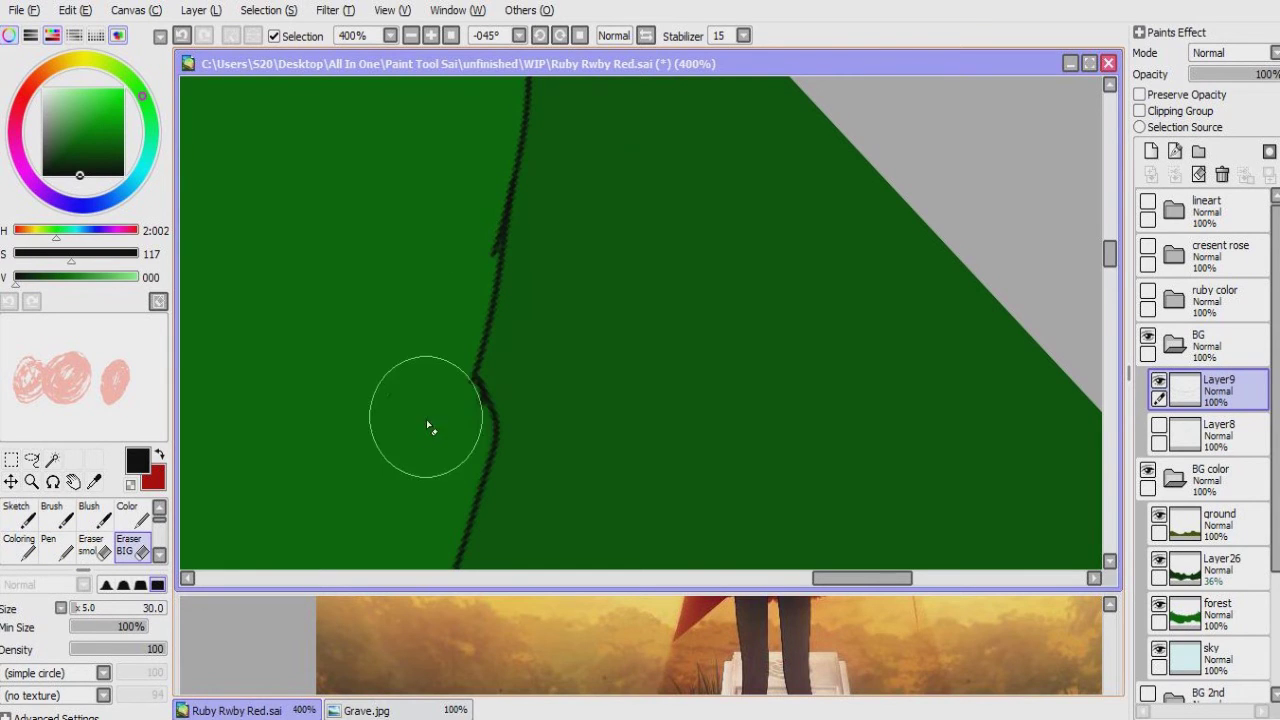
pyautogui.scroll(-3, 490, 270)
pyautogui.press('Home')
pyautogui.press('-')
pyautogui.press('-')
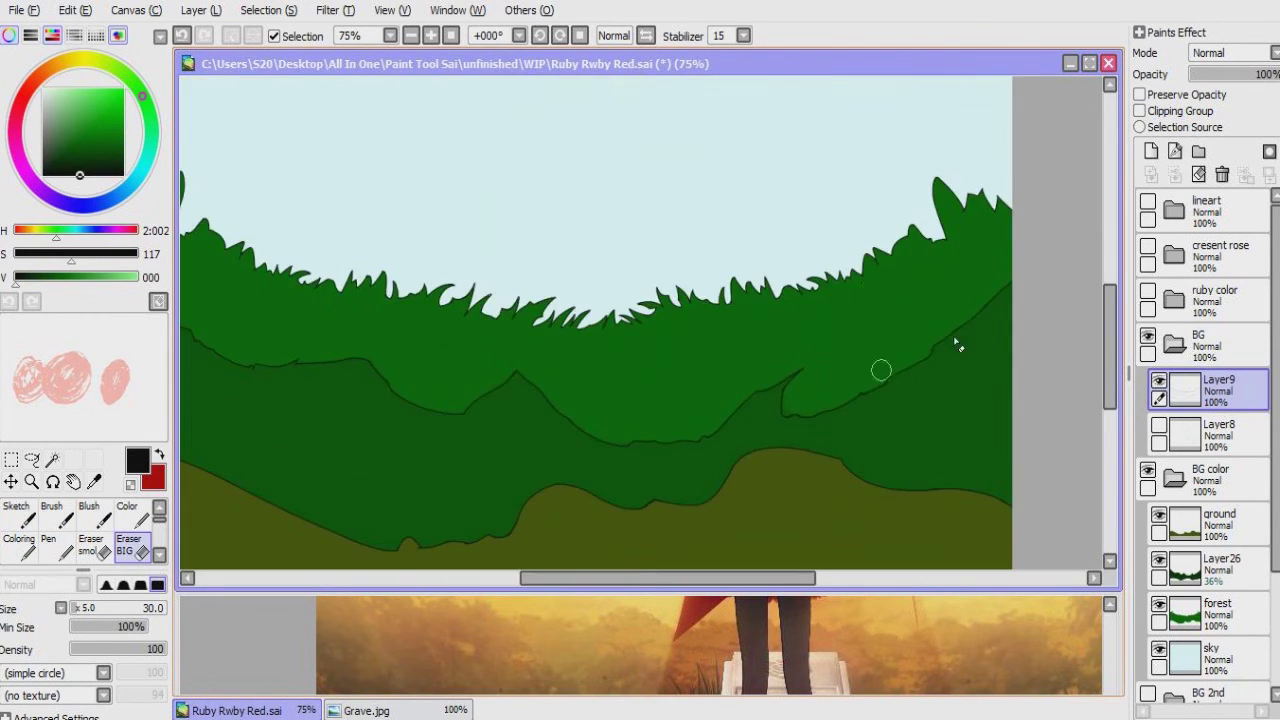
# Step: Add a layer to the BG folder, set the Coloring brush to white at size 200, and select the sky layer
pyautogui.keyDown('alt'); pyautogui.click(945, 235); pyautogui.keyUp('alt')
pyautogui.click(1150, 151)
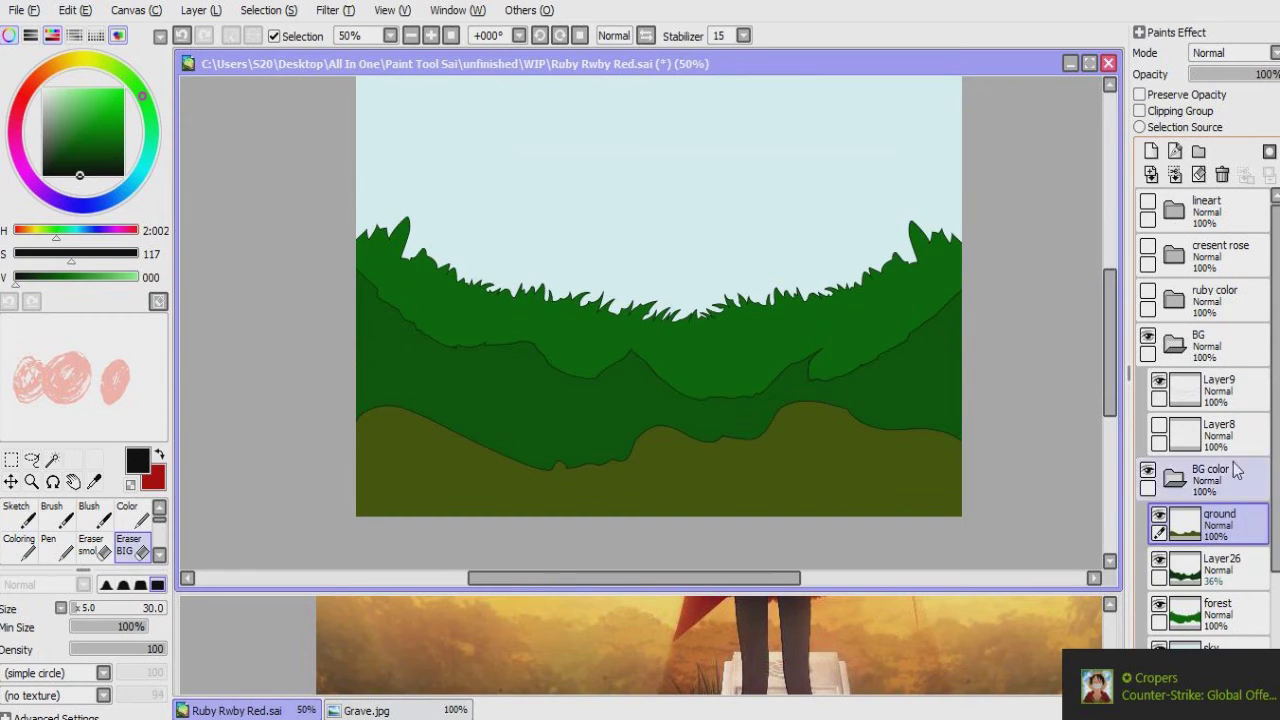
pyautogui.press('c')
pyautogui.press('-')
pyautogui.click(70, 628)
pyautogui.moveTo(71, 253); pyautogui.dragTo(138, 277)
pyautogui.click(1180, 694)
pyautogui.press('+')
pyautogui.press('+')
# Step: Try to outline a long white cloud directly on the sky layer
pyautogui.moveTo(594, 343); pyautogui.dragTo(486, 351)
pyautogui.moveTo(311, 261)
pyautogui.mouseDown()
pyautogui.moveTo(332, 315)
pyautogui.moveTo(443, 297)
pyautogui.mouseUp()
pyautogui.moveTo(337, 266)
pyautogui.mouseDown()
pyautogui.moveTo(367, 246)
pyautogui.moveTo(489, 271)
pyautogui.moveTo(451, 309)
pyautogui.moveTo(392, 287)
pyautogui.mouseUp()
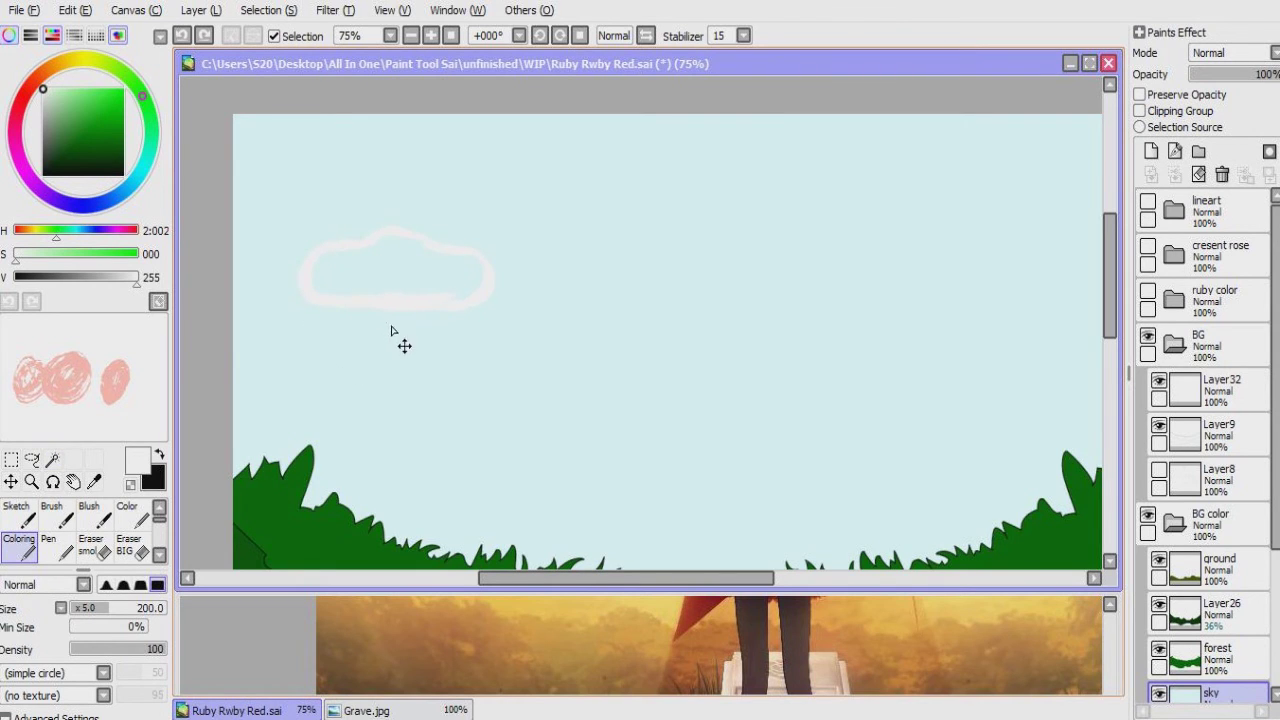
# Step: Add a new layer above the sky and paint a wide, filled white cloud in the upper left of the sky
pyautogui.click(1151, 151)
pyautogui.moveTo(371, 277)
pyautogui.mouseDown()
pyautogui.moveTo(334, 274)
pyautogui.moveTo(364, 271)
pyautogui.moveTo(434, 300)
pyautogui.moveTo(545, 292)
pyautogui.mouseUp()
pyautogui.moveTo(354, 232)
pyautogui.mouseDown()
pyautogui.moveTo(446, 209)
pyautogui.moveTo(543, 263)
pyautogui.moveTo(491, 283)
pyautogui.moveTo(354, 280)
pyautogui.moveTo(508, 317)
pyautogui.moveTo(404, 340)
pyautogui.mouseUp()
pyautogui.hotkey('ctrl', 'd')
# Step: Paint a smaller white cloud below the first one and trim its upper edge with the eraser
pyautogui.moveTo(465, 368); pyautogui.dragTo(505, 362)
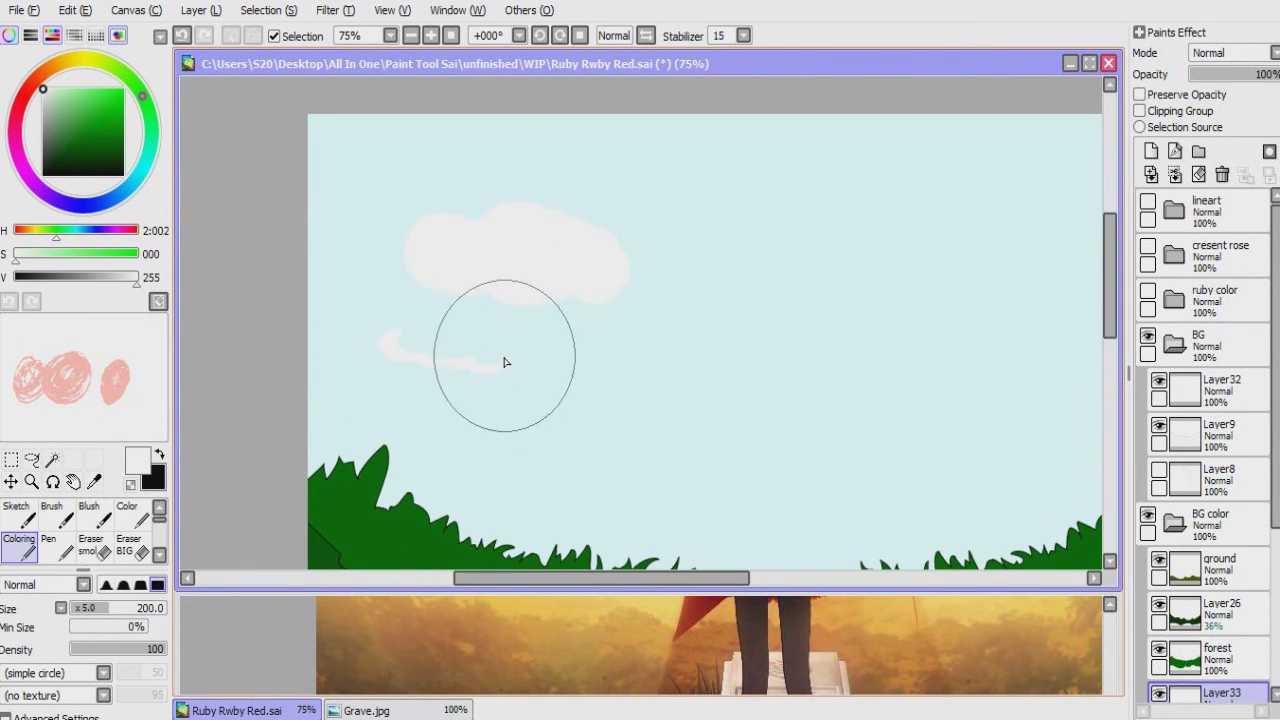
pyautogui.press('b')
pyautogui.click(440, 342)
pyautogui.press('b')
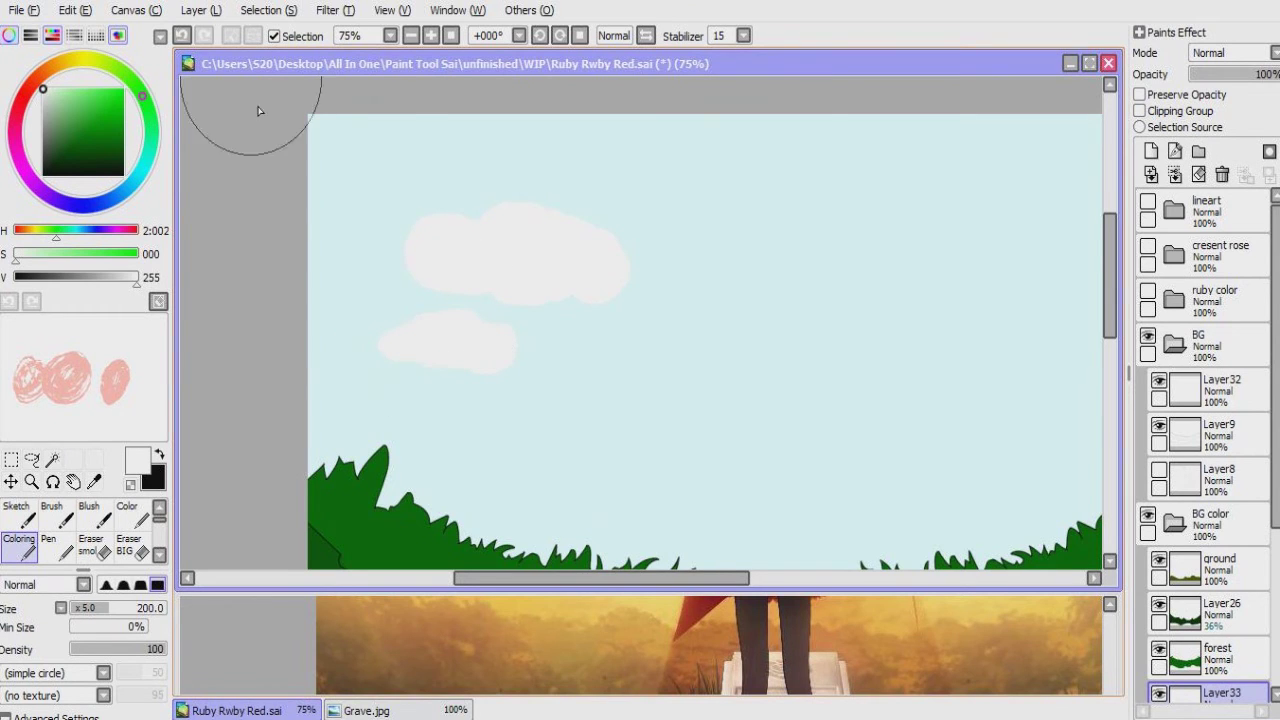
pyautogui.moveTo(258, 111); pyautogui.dragTo(218, 84)
pyautogui.moveTo(462, 303); pyautogui.dragTo(422, 300)
pyautogui.press('e')
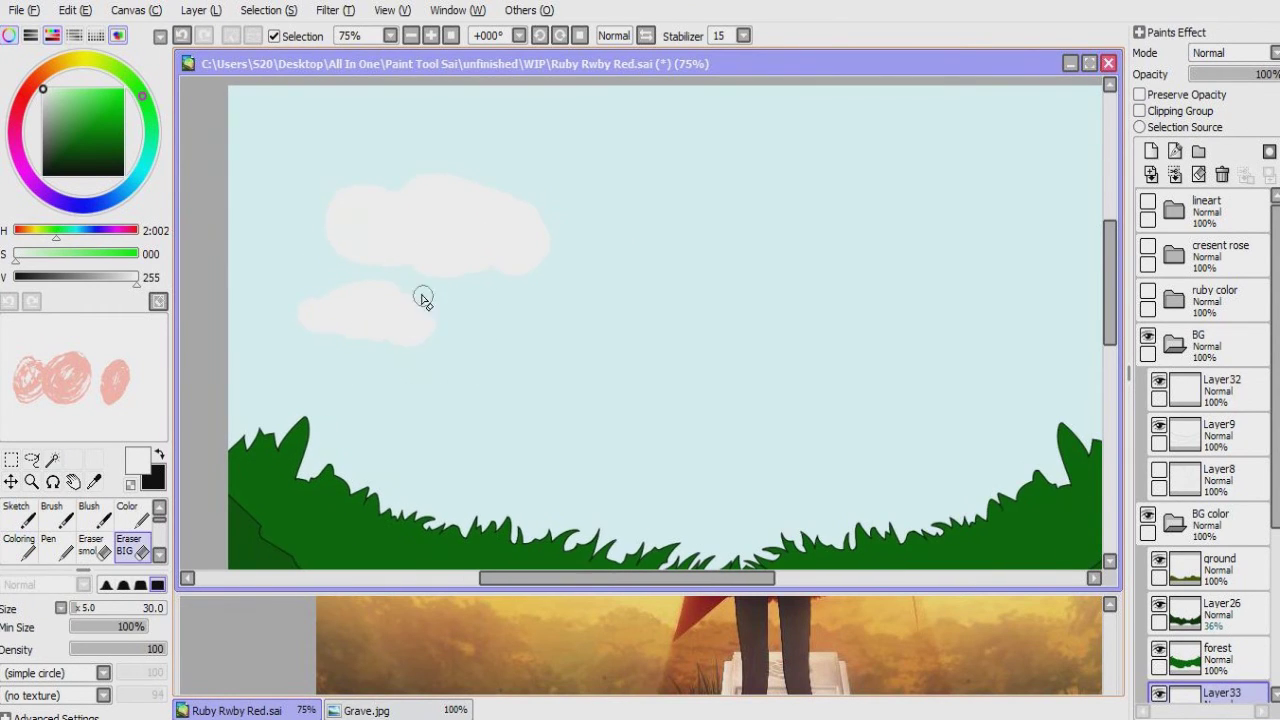
pyautogui.press('b')
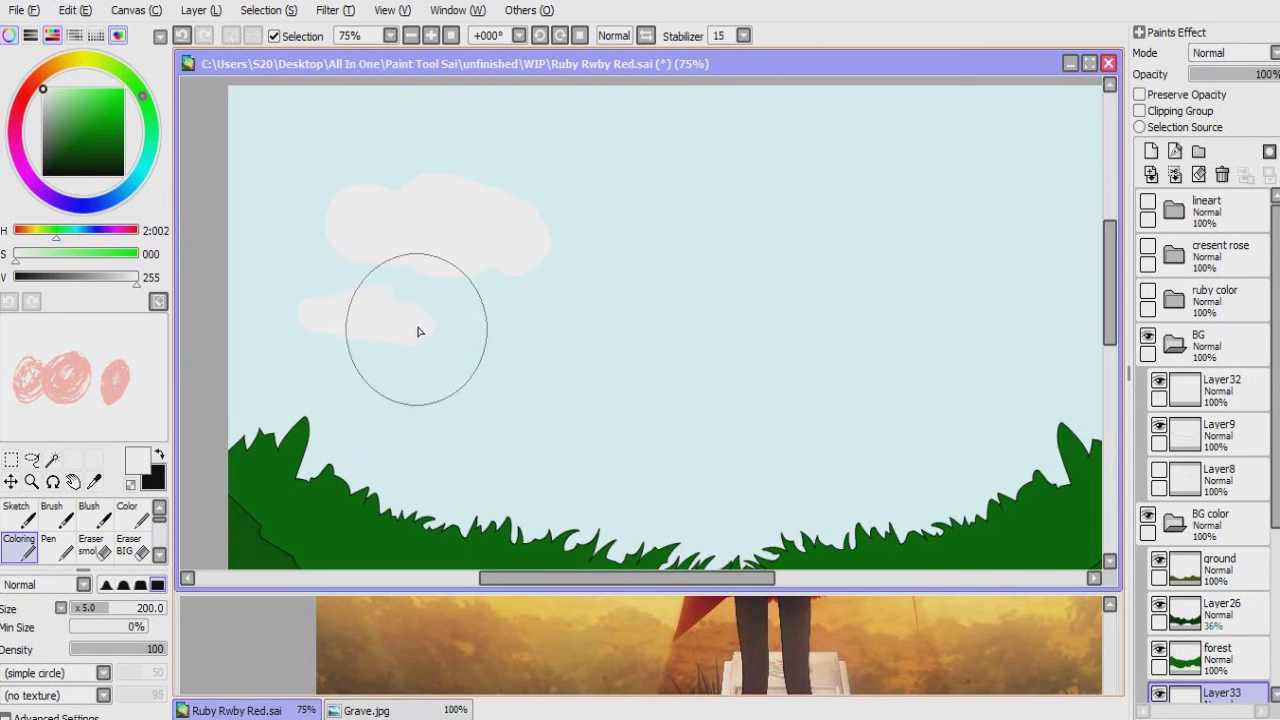
# Step: Paint a large central cloud and several smaller ones across the sky, and lower the cloud layer's opacity to 53%
pyautogui.scroll(-1, 410, 300)
pyautogui.hscroll(3, 440, 295)
pyautogui.scroll(1, 470, 297)
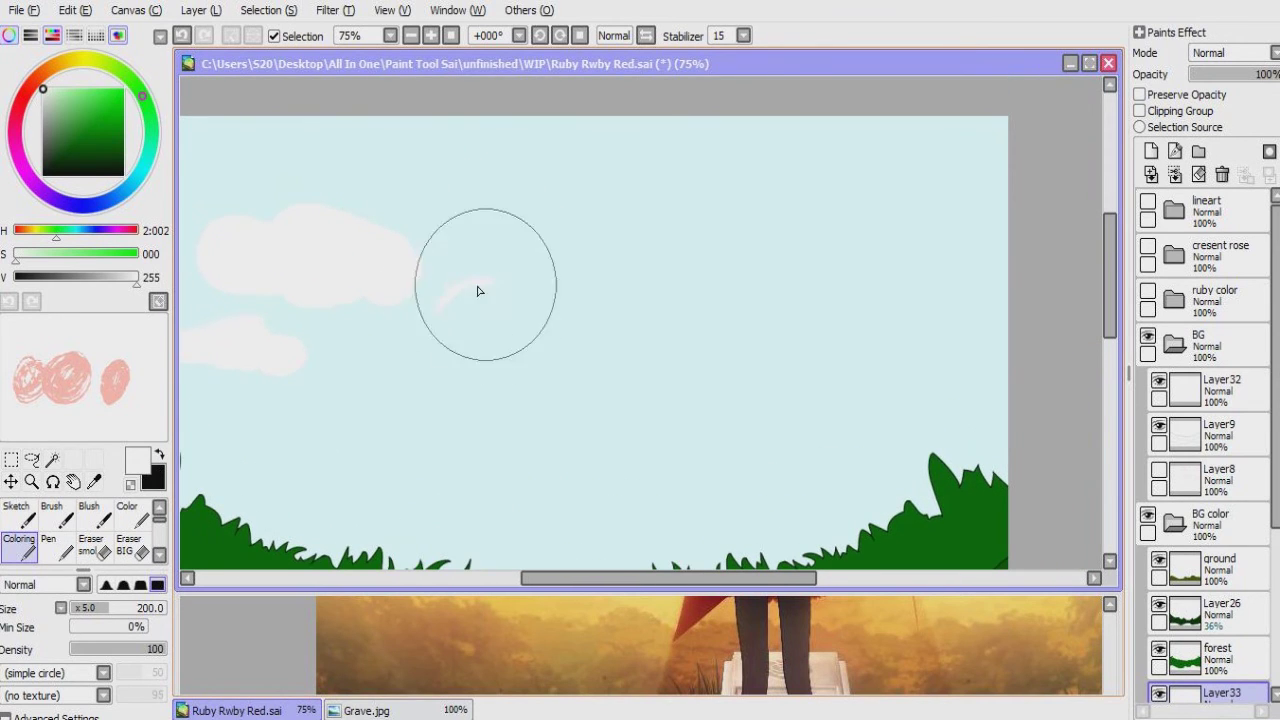
pyautogui.moveTo(566, 374)
pyautogui.mouseDown()
pyautogui.moveTo(602, 384)
pyautogui.moveTo(581, 293)
pyautogui.moveTo(648, 274)
pyautogui.moveTo(483, 238)
pyautogui.moveTo(539, 212)
pyautogui.moveTo(608, 245)
pyautogui.moveTo(658, 230)
pyautogui.moveTo(711, 238)
pyautogui.moveTo(707, 268)
pyautogui.mouseUp()
pyautogui.press('w')
pyautogui.click(707, 268)
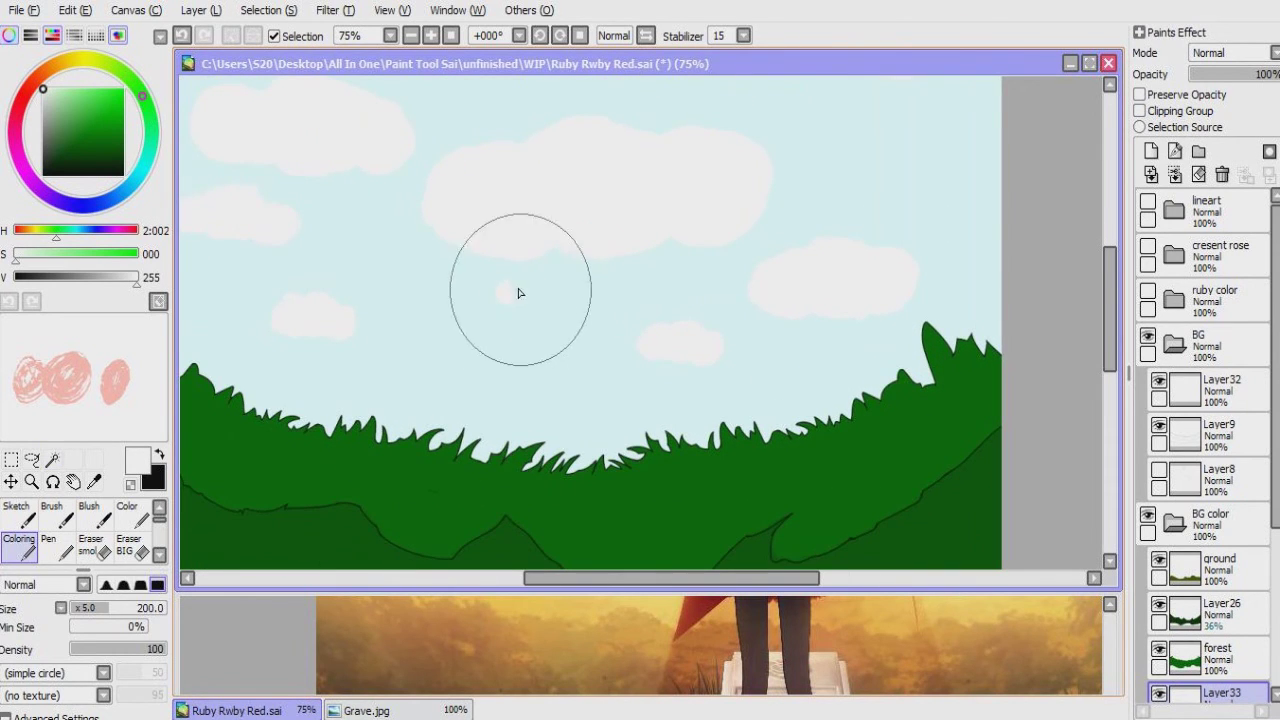
pyautogui.moveTo(519, 293)
pyautogui.mouseDown()
pyautogui.moveTo(540, 288)
pyautogui.moveTo(596, 340)
pyautogui.mouseUp()
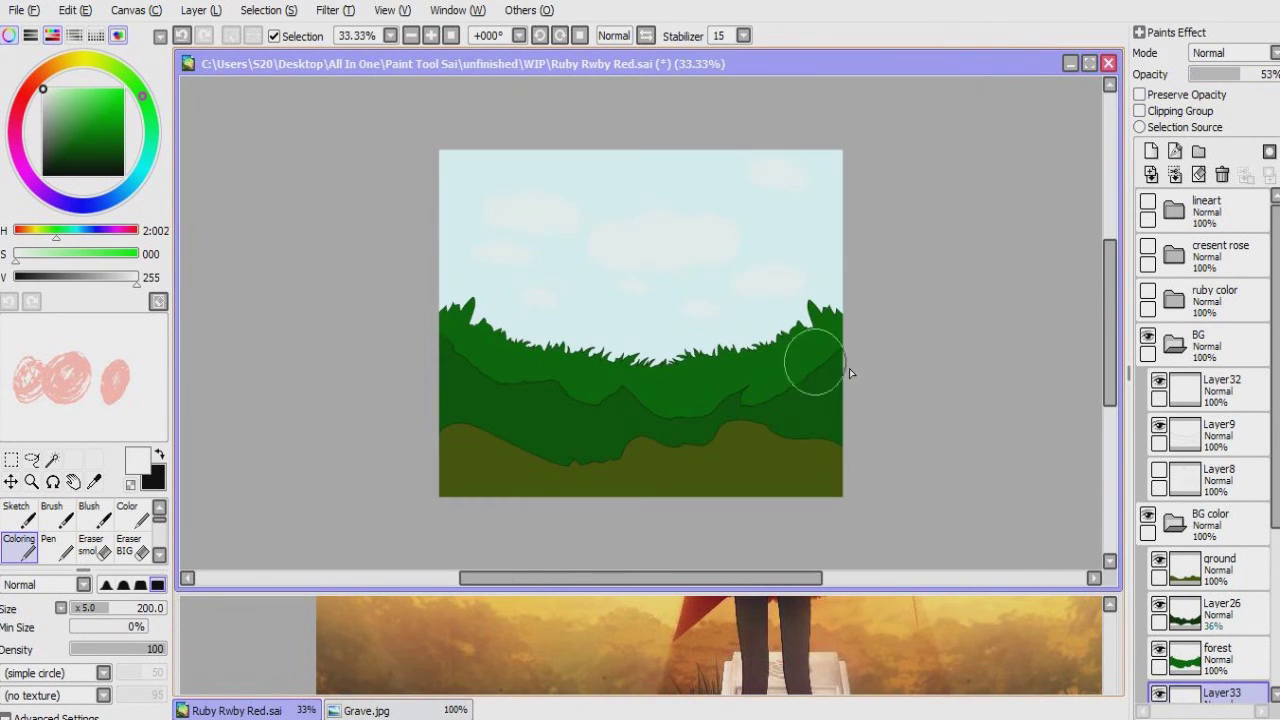
# Step: Show the ruby color, cresent rose and lineart folders again
pyautogui.click(1155, 300)
pyautogui.click(1148, 291)
pyautogui.click(1148, 246)
pyautogui.click(1148, 201)
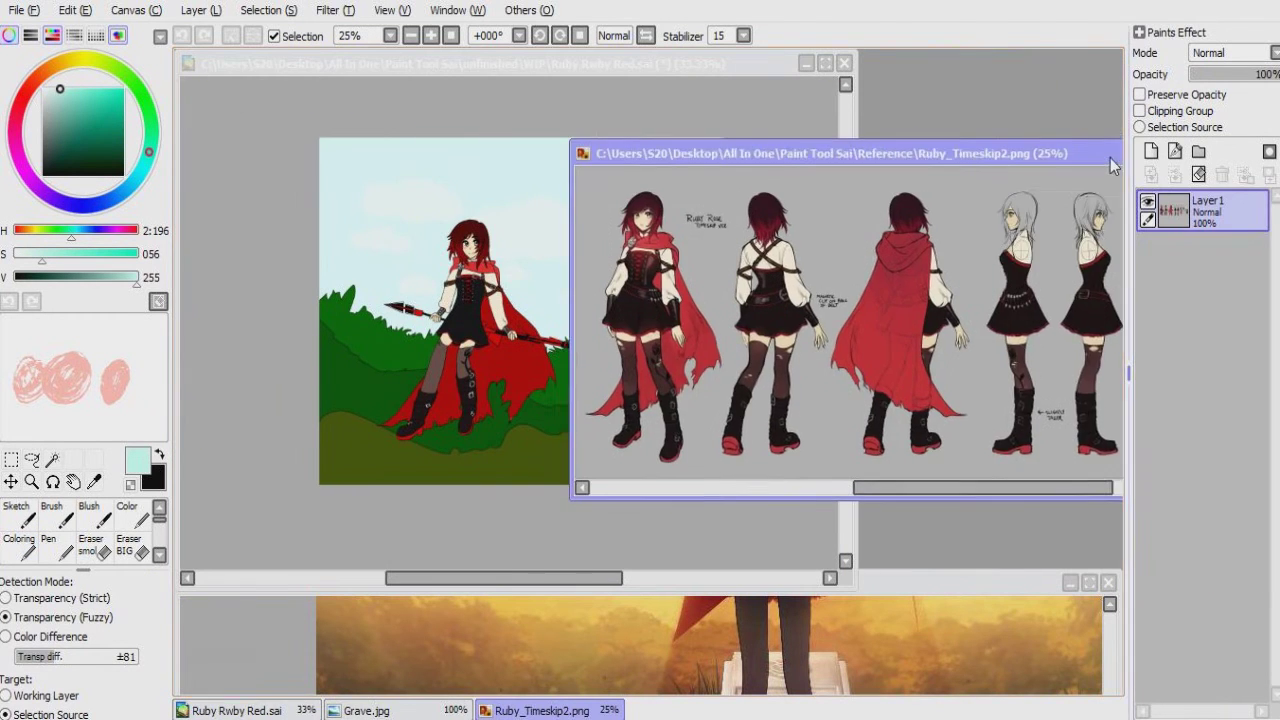
# Step: Place the Ruby_Timeskip2.png reference beside the drawing and enlarge the view of the character
pyautogui.moveTo(860, 245); pyautogui.dragTo(982, 235)
pyautogui.moveTo(1043, 150); pyautogui.dragTo(1045, 50)
pyautogui.moveTo(1000, 480); pyautogui.dragTo(1000, 565)
pyautogui.scroll(3, 921, 226)
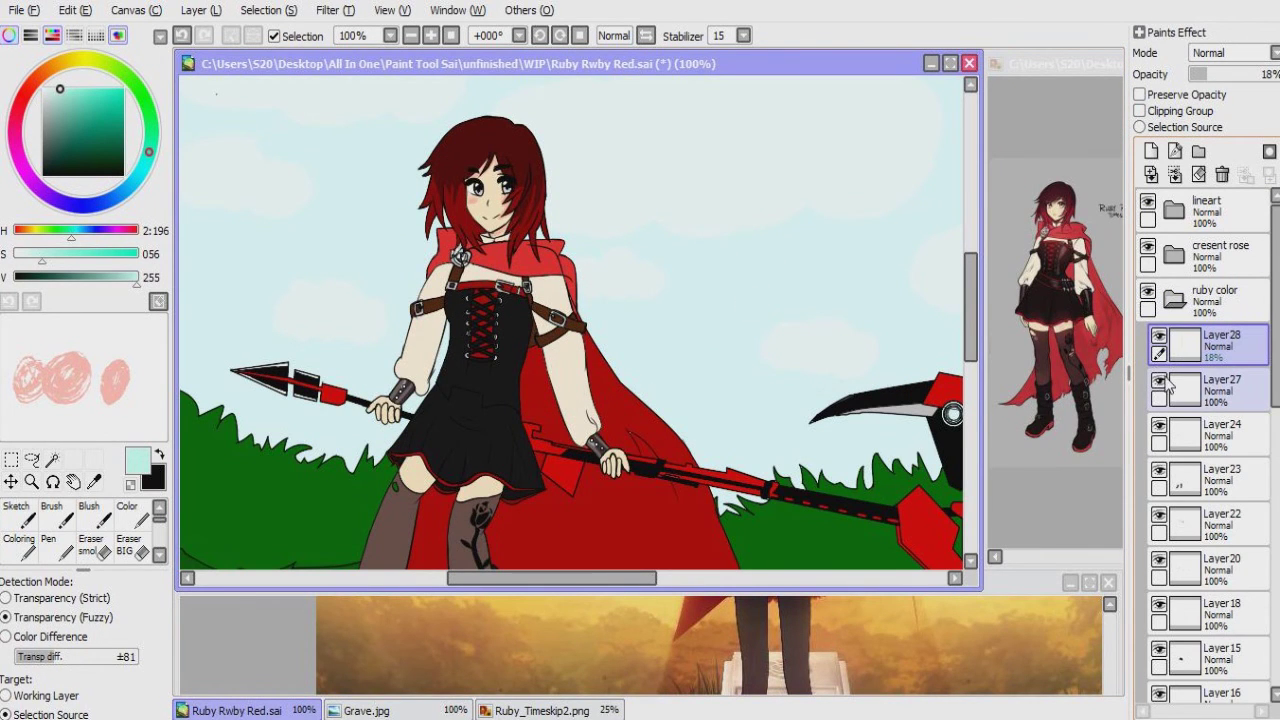
# Step: Create a layer folder named "ruby detail" above the ruby color folder with a new layer inside it
pyautogui.doubleClick(1168, 386)
pyautogui.press('Escape')
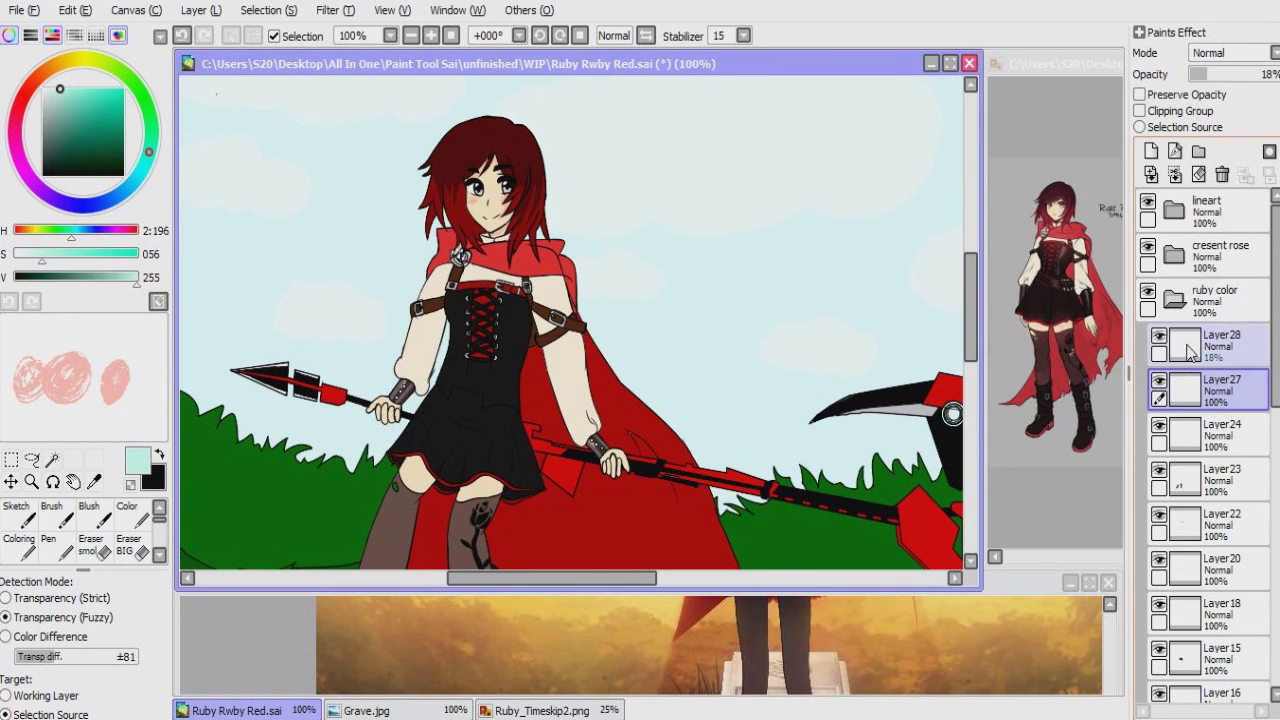
pyautogui.click(1175, 174)
pyautogui.click(1215, 295)
pyautogui.click(1198, 151)
pyautogui.doubleClick(1215, 295)
pyautogui.write('ruby dietail')
pyautogui.press('Return')
pyautogui.click(1215, 342)
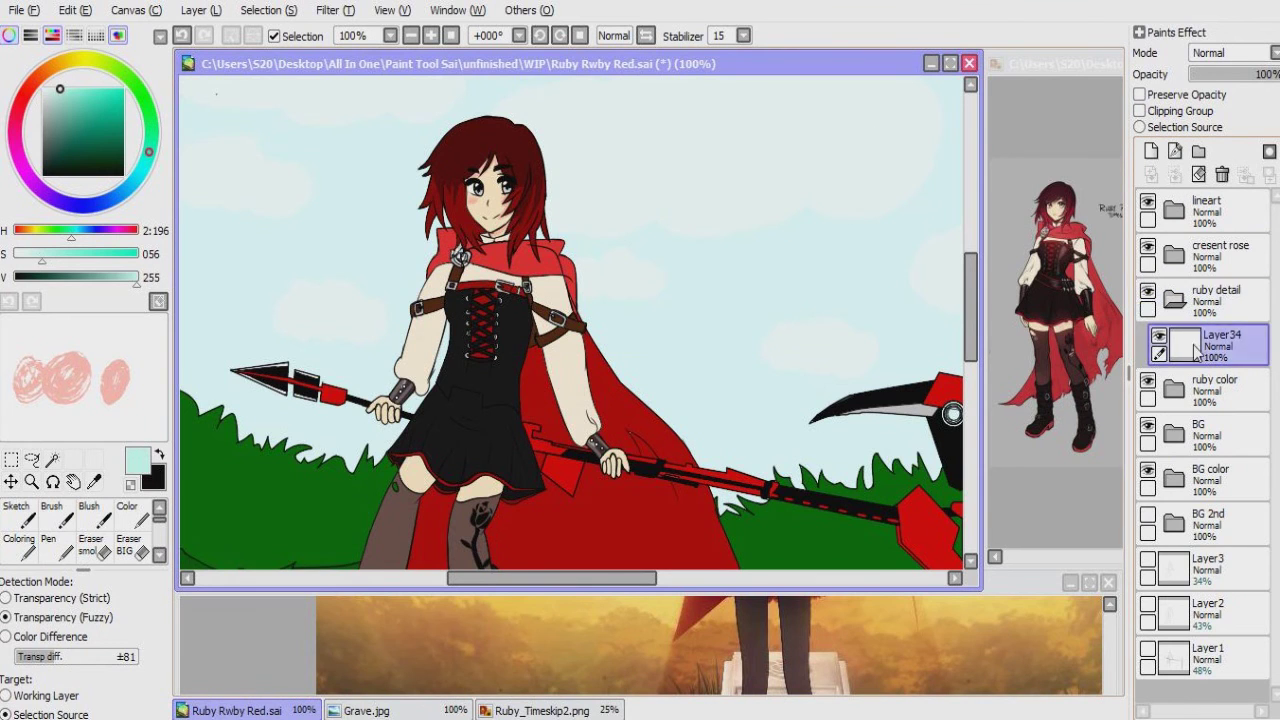
# Step: Pick black from the dress and set the Coloring brush to size 50 with the Dirt 01 texture
pyautogui.hotkey('ctrl', '+')
pyautogui.click(1065, 268)
pyautogui.hotkey('ctrl', '+')
pyautogui.hotkey('ctrl', '+')
pyautogui.click(829, 371)
pyautogui.hotkey('ctrl', '-')
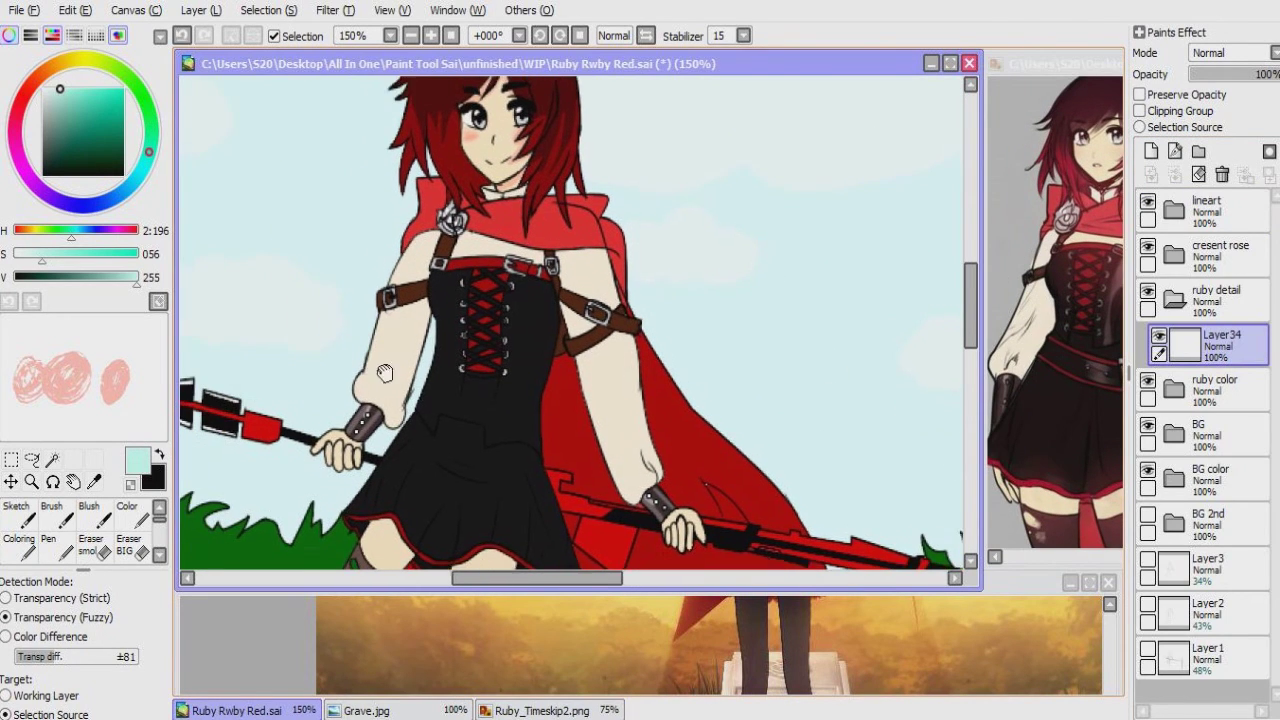
pyautogui.press('b')
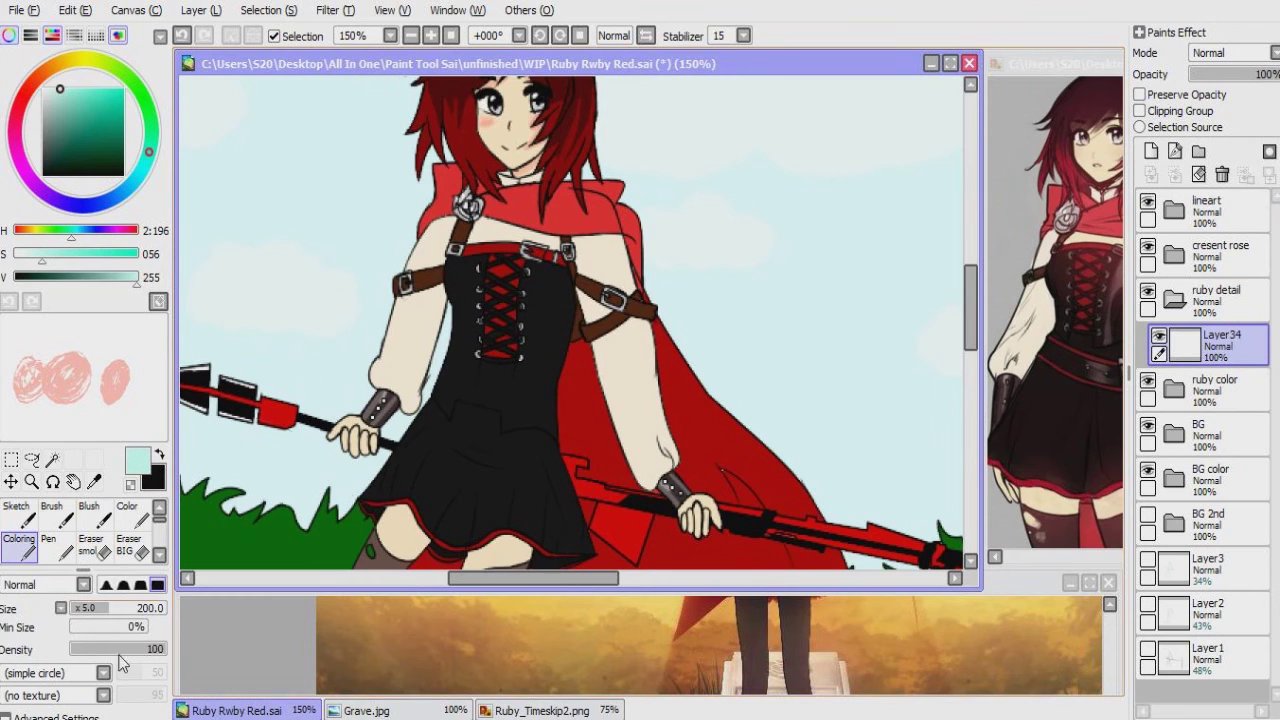
pyautogui.keyDown('alt'); pyautogui.click(465, 398); pyautogui.keyUp('alt')
pyautogui.click(68, 697)
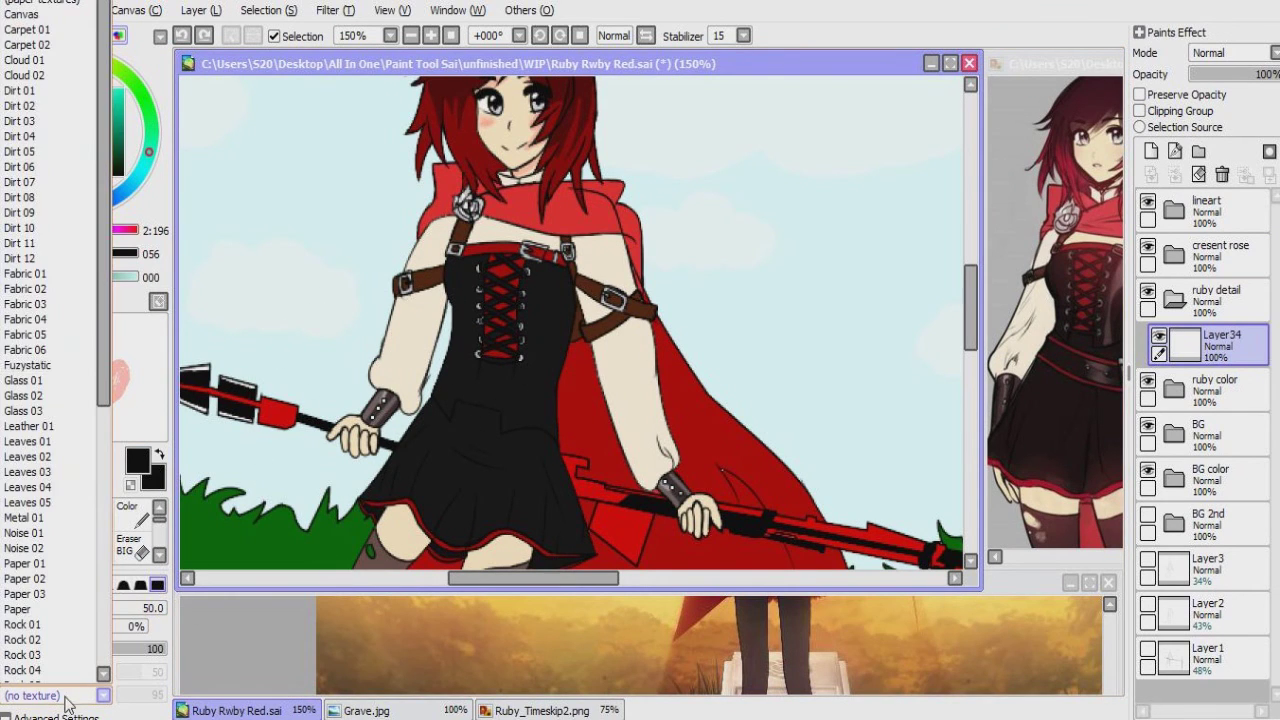
pyautogui.click(65, 692)
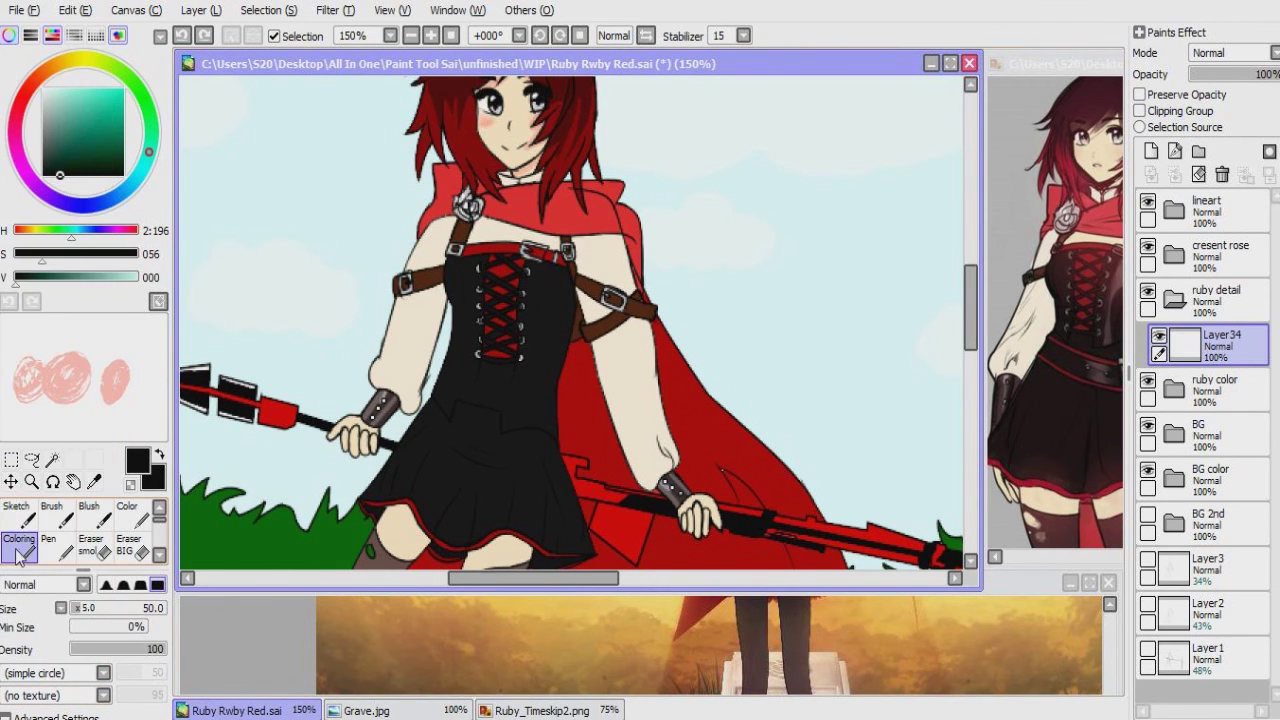
pyautogui.scroll(-2, 160, 527)
pyautogui.click(68, 695)
pyautogui.click(40, 106)
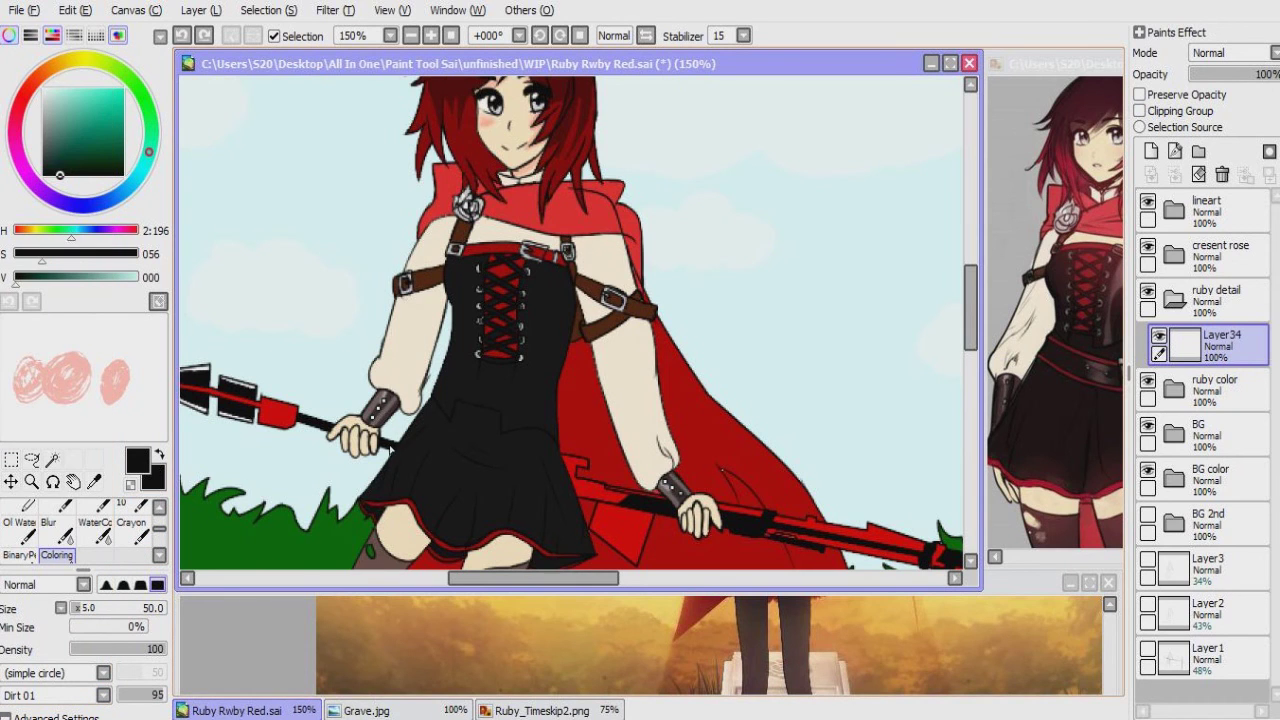
# Step: Draw textured fold lines on the sleeve below the arm strap and towards the cuff
pyautogui.scroll(3, 422, 363)
pyautogui.moveTo(457, 316); pyautogui.dragTo(345, 425)
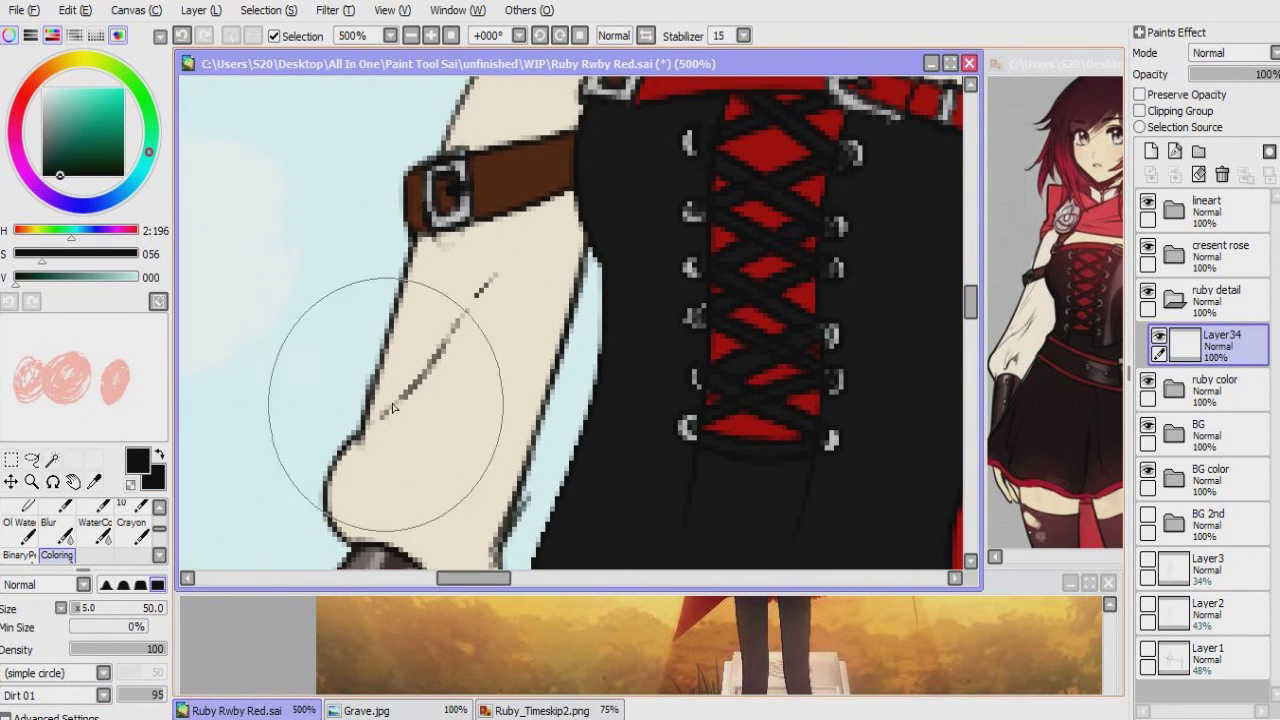
pyautogui.scroll(1, 371, 390)
pyautogui.moveTo(397, 262)
pyautogui.mouseDown()
pyautogui.moveTo(371, 300)
pyautogui.moveTo(386, 339)
pyautogui.moveTo(377, 355)
pyautogui.mouseUp()
pyautogui.moveTo(385, 460); pyautogui.dragTo(425, 205)
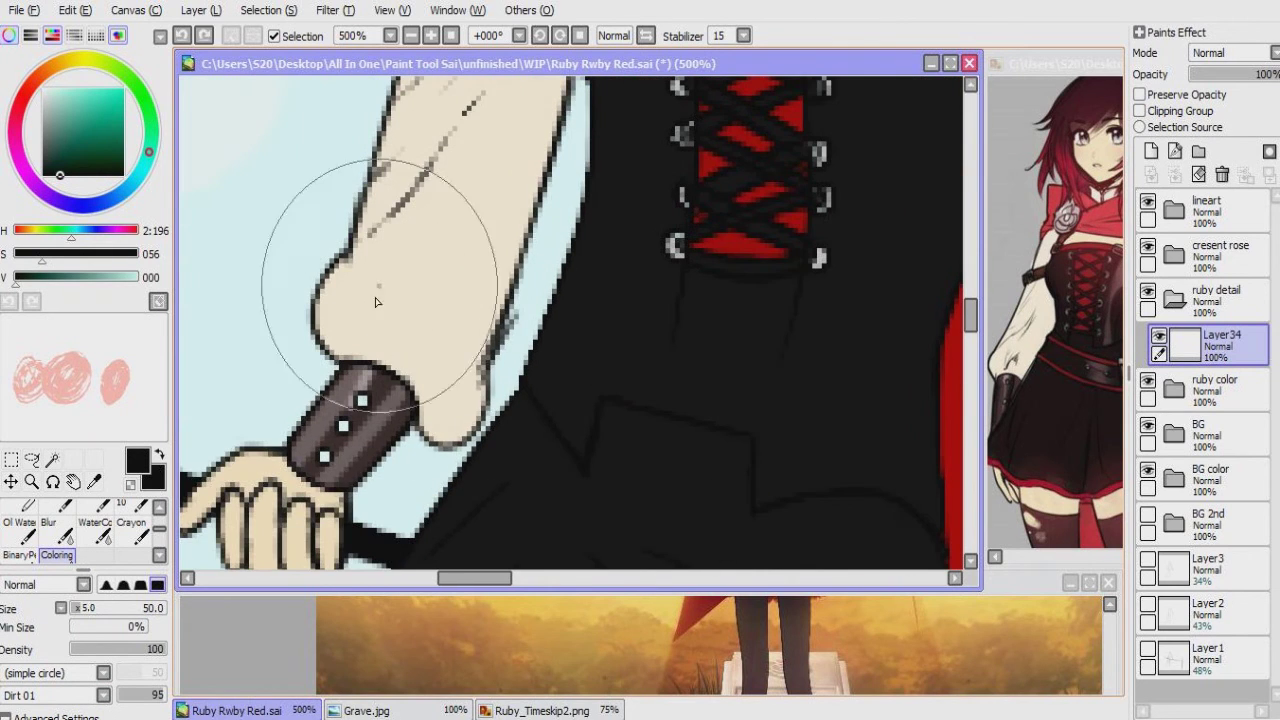
pyautogui.scroll(-2, 420, 230)
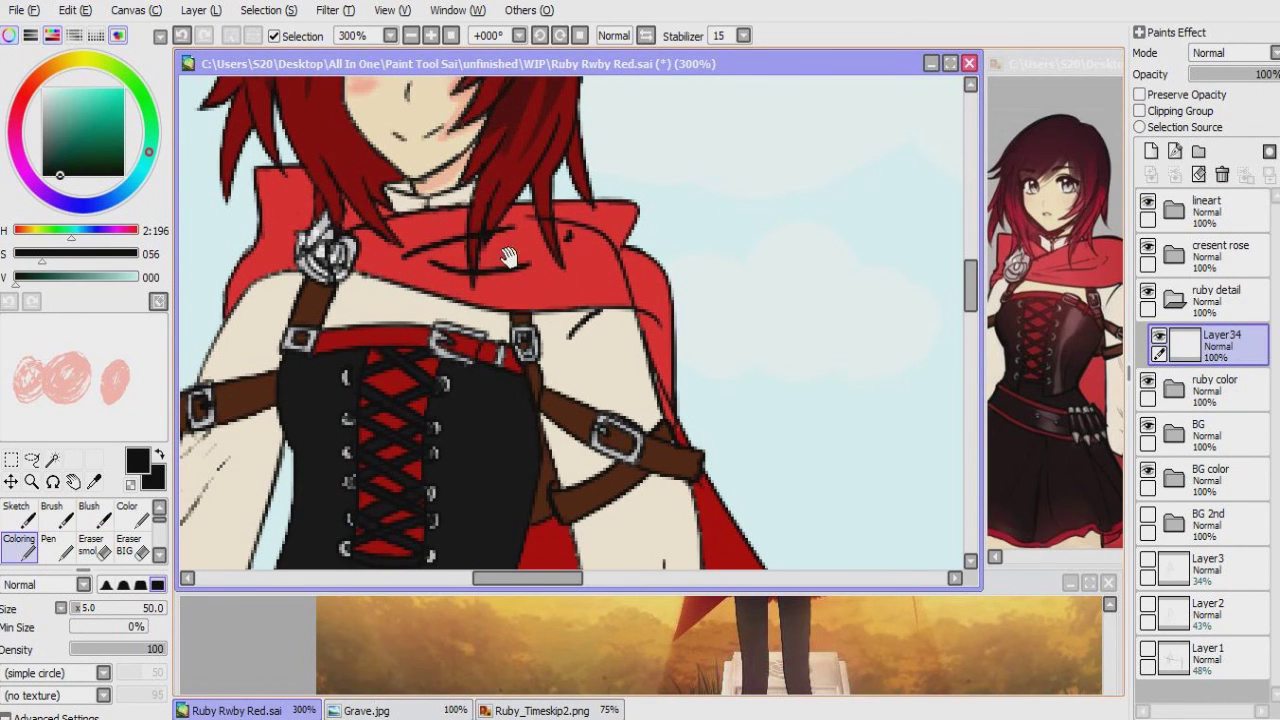
# Step: Clean up the scarf's fold lines with the small eraser and draw short Pen folds around the rose brooch
pyautogui.moveTo(508, 257); pyautogui.dragTo(494, 277)
pyautogui.click(90, 545)
pyautogui.scroll(3, 430, 262)
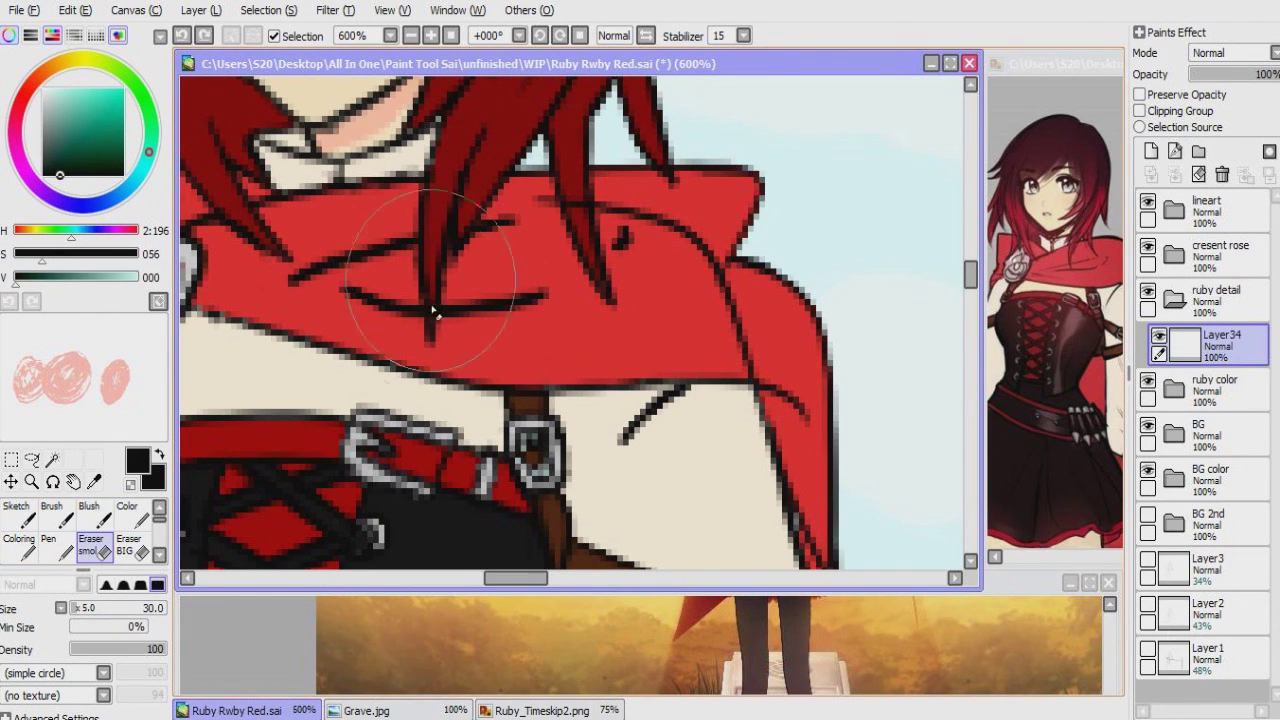
pyautogui.press('n')
pyautogui.hscroll(-5, 462, 346)
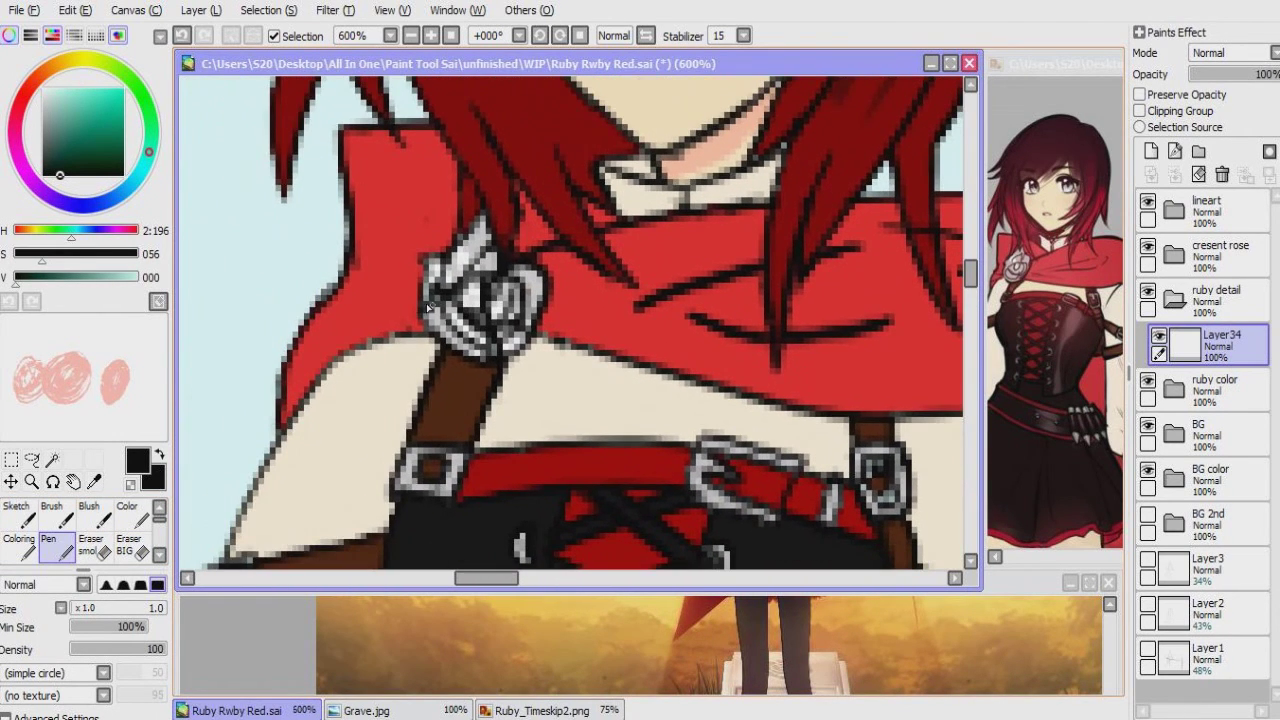
pyautogui.hscroll(3, 544, 292)
pyautogui.scroll(3, 530, 300)
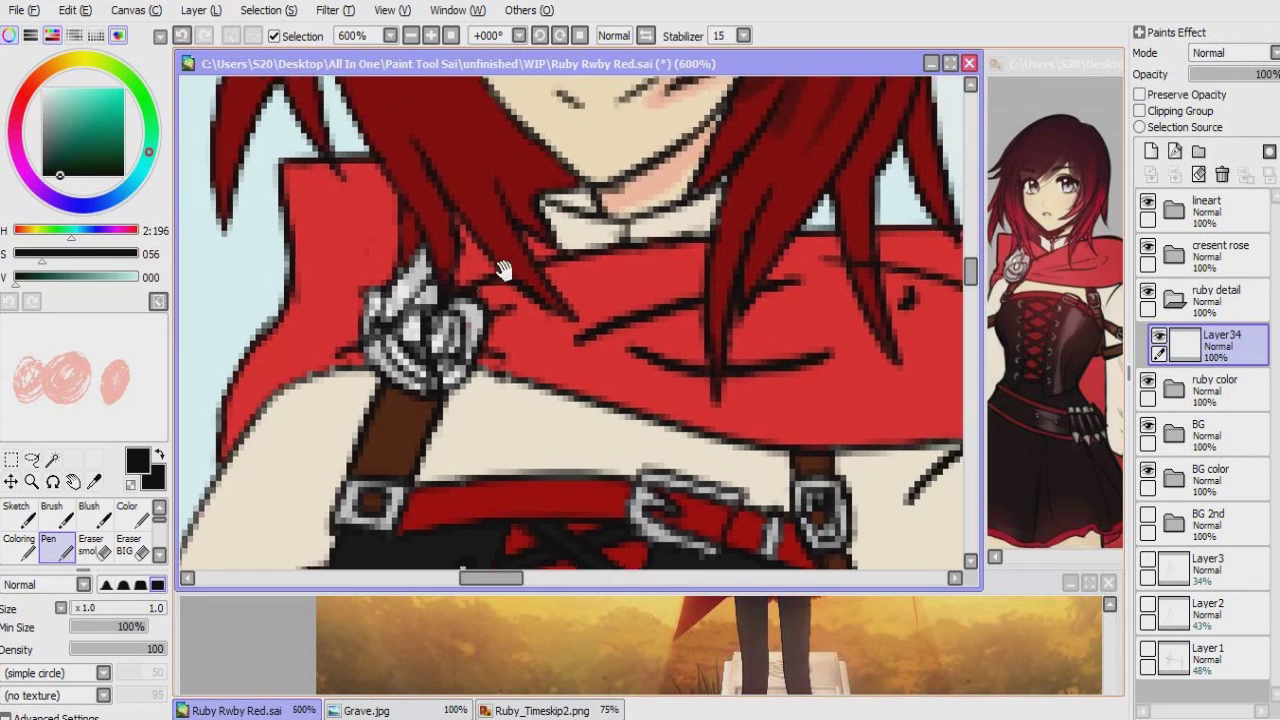
pyautogui.scroll(2, 587, 305)
pyautogui.hscroll(2, 587, 305)
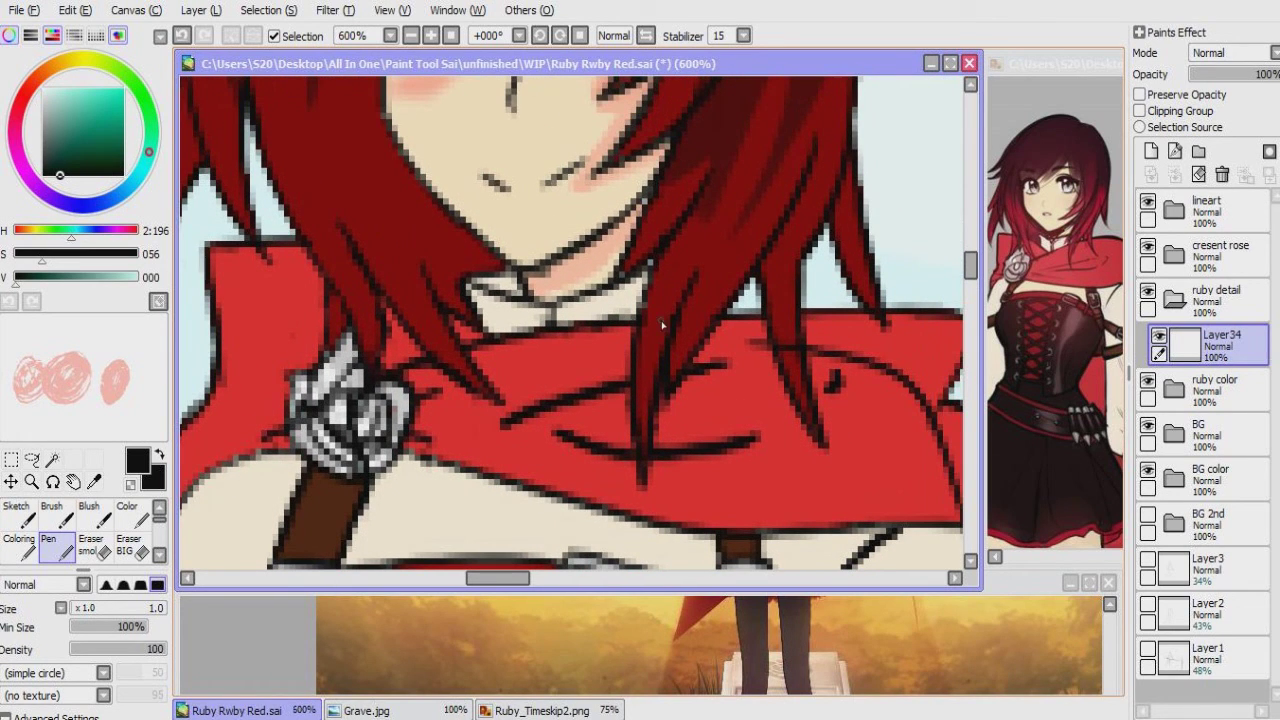
# Step: Add a new detail layer and paint a grey highlight strip down the corset beside the lacing with the Coloring brush
pyautogui.scroll(-5, 662, 324)
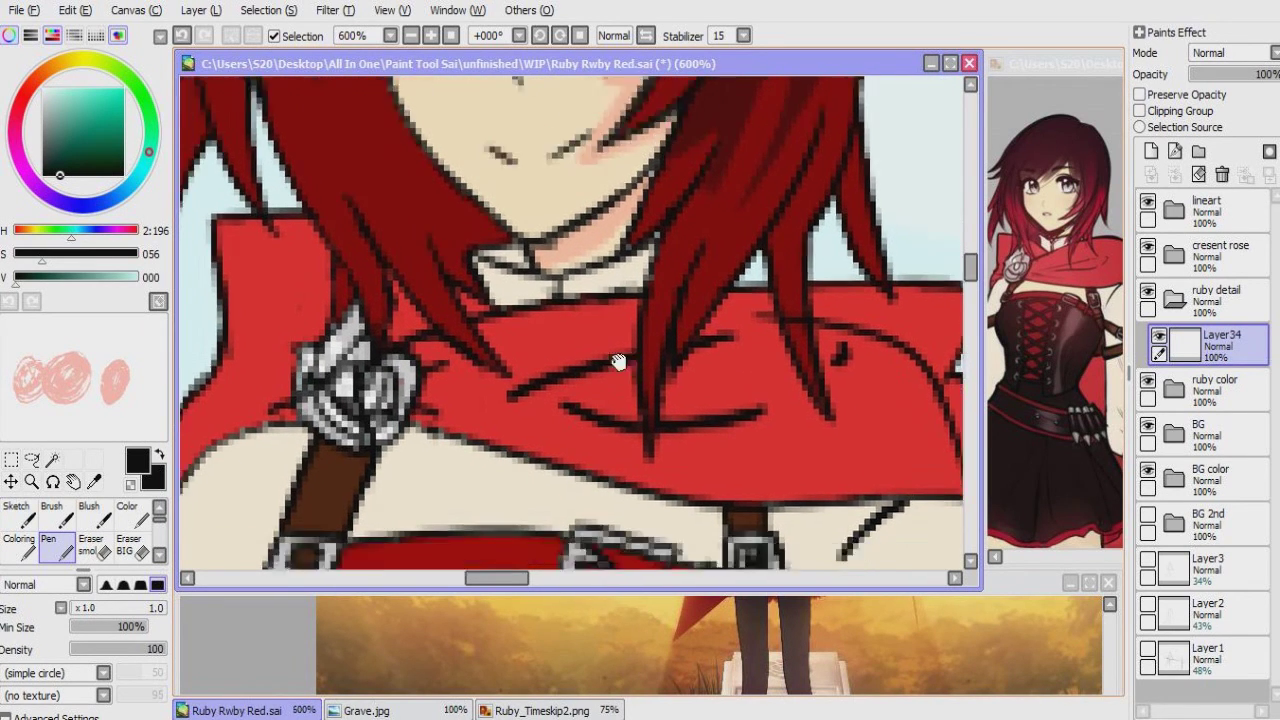
pyautogui.scroll(-3, 617, 369)
pyautogui.hscroll(2, 617, 369)
pyautogui.hscroll(-1, 563, 417)
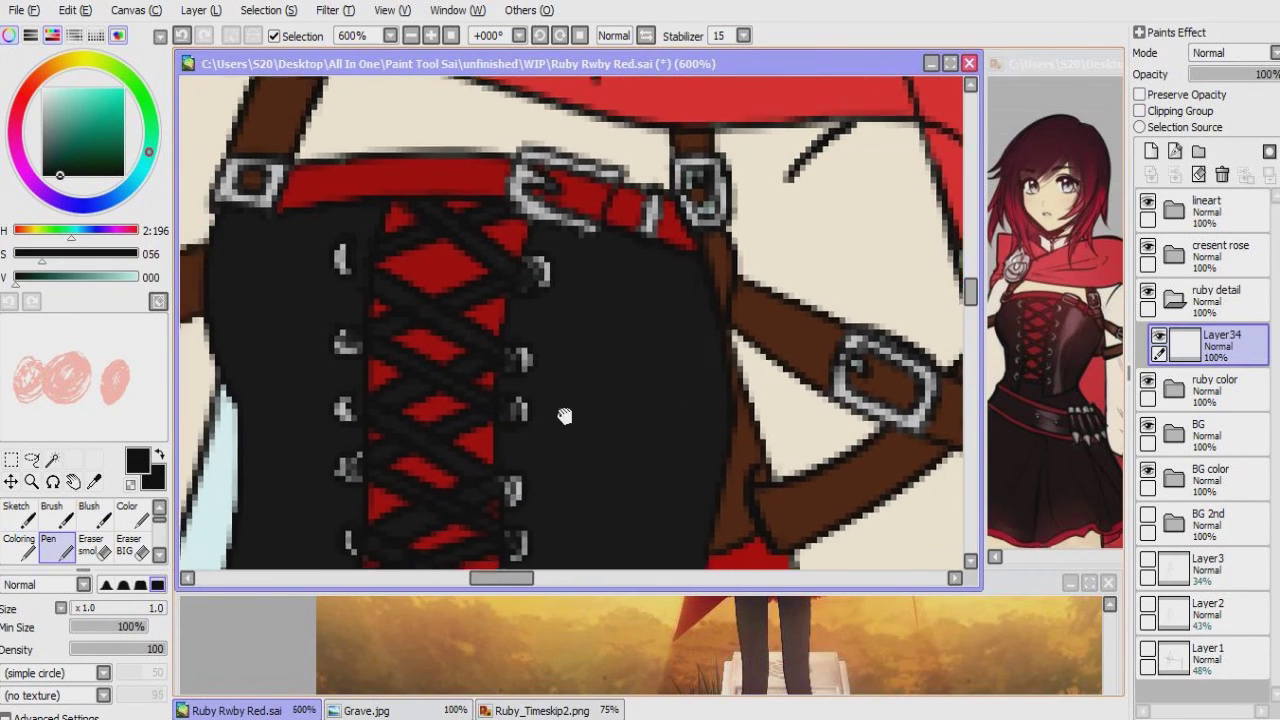
pyautogui.hotkey('ctrl', 'shift', 'n')
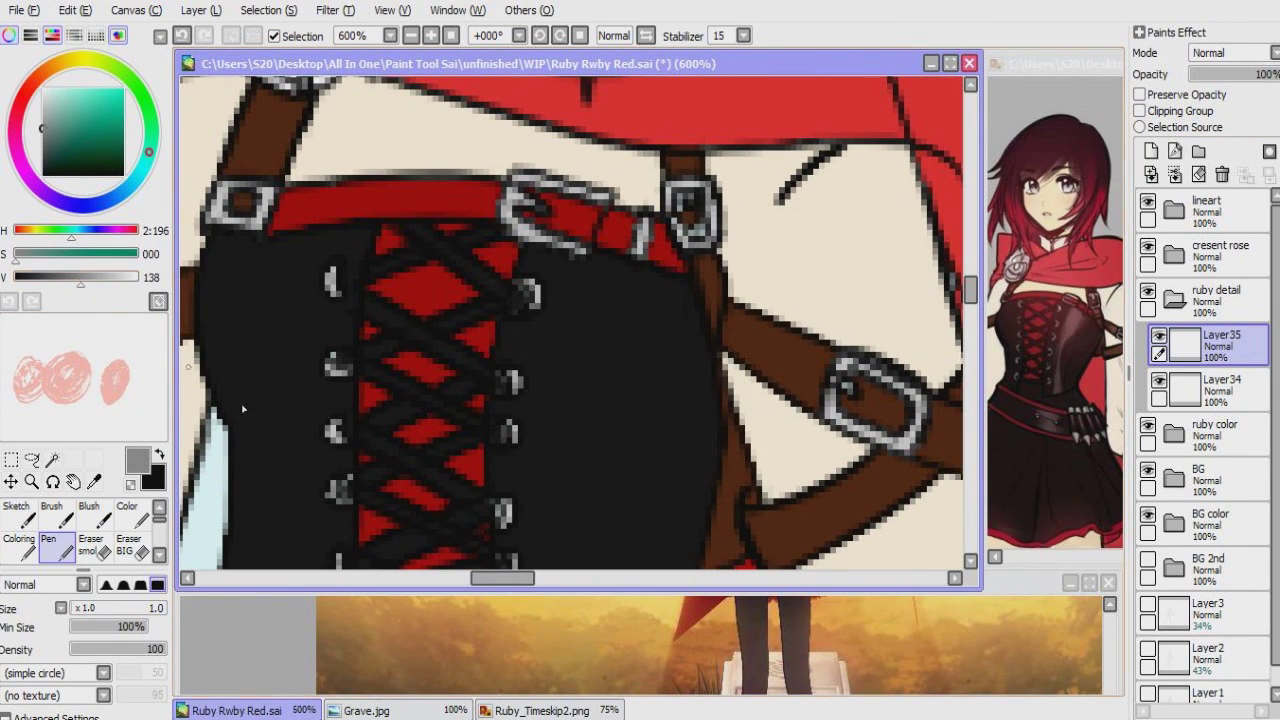
pyautogui.press('c')
pyautogui.scroll(-2, 443, 280)
pyautogui.hscroll(2, 443, 280)
pyautogui.moveTo(460, 250); pyautogui.dragTo(466, 332)
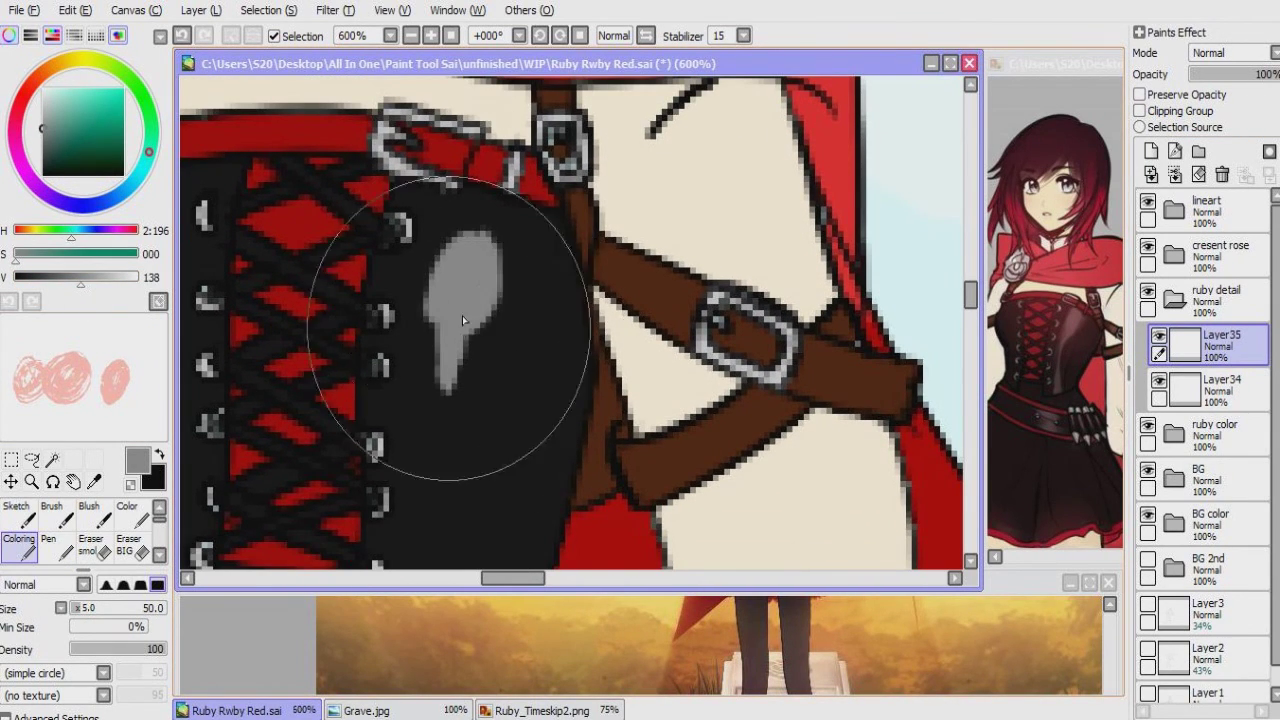
pyautogui.scroll(-4, 466, 332)
pyautogui.moveTo(427, 349); pyautogui.dragTo(453, 335)
pyautogui.moveTo(445, 200)
pyautogui.mouseDown()
pyautogui.moveTo(405, 443)
pyautogui.moveTo(428, 382)
pyautogui.mouseUp()
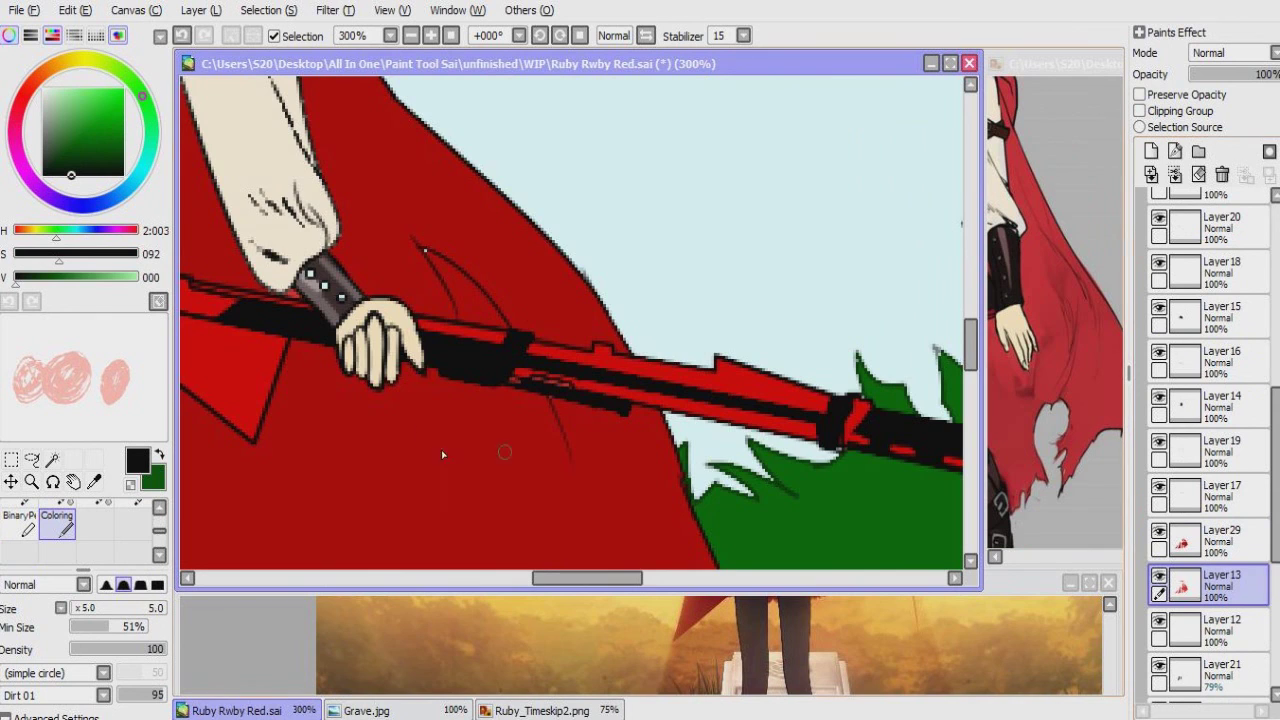
# Step: Select Layer29 and touch up the cape around its fold line with the cape's own dark red
pyautogui.moveTo(443, 455); pyautogui.dragTo(468, 481)
pyautogui.click(1208, 540)
pyautogui.press('x')
pyautogui.keyDown('alt'); pyautogui.click(461, 286); pyautogui.keyUp('alt')
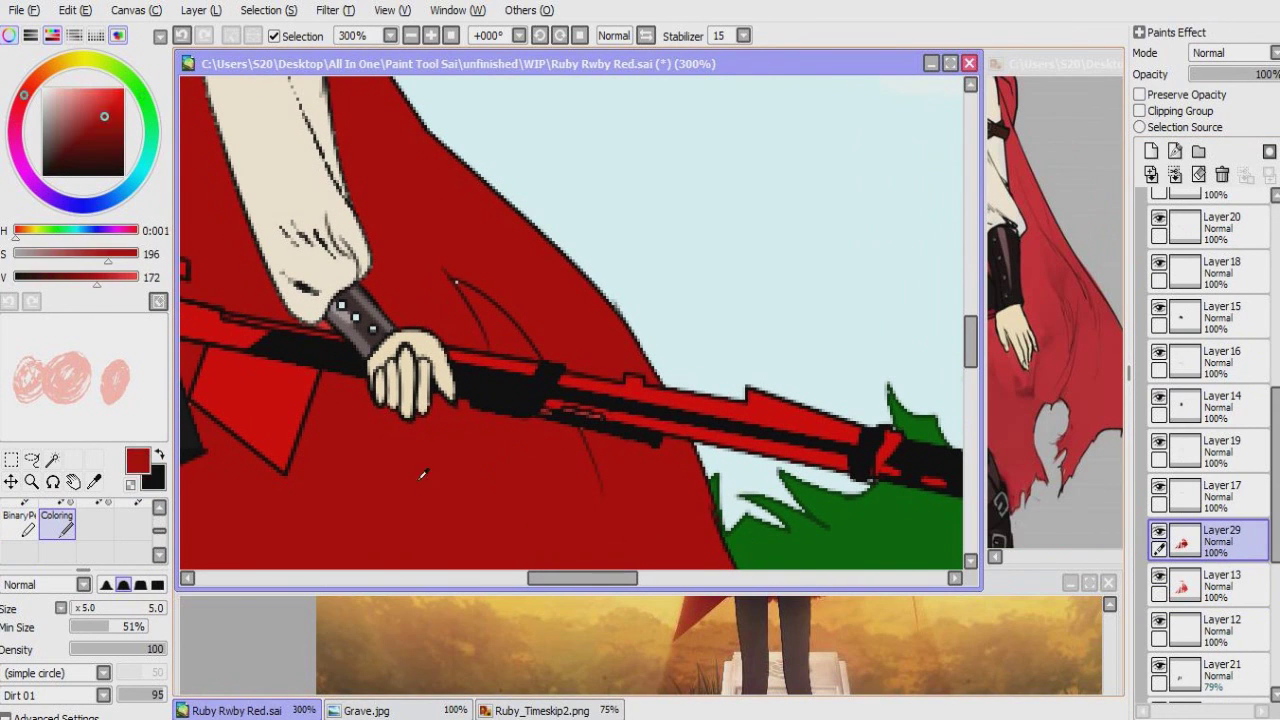
pyautogui.moveTo(655, 440)
pyautogui.mouseDown()
pyautogui.moveTo(795, 352)
pyautogui.moveTo(560, 420)
pyautogui.moveTo(634, 403)
pyautogui.moveTo(688, 447)
pyautogui.moveTo(545, 333)
pyautogui.mouseUp()
pyautogui.scroll(10, 1176, 362)
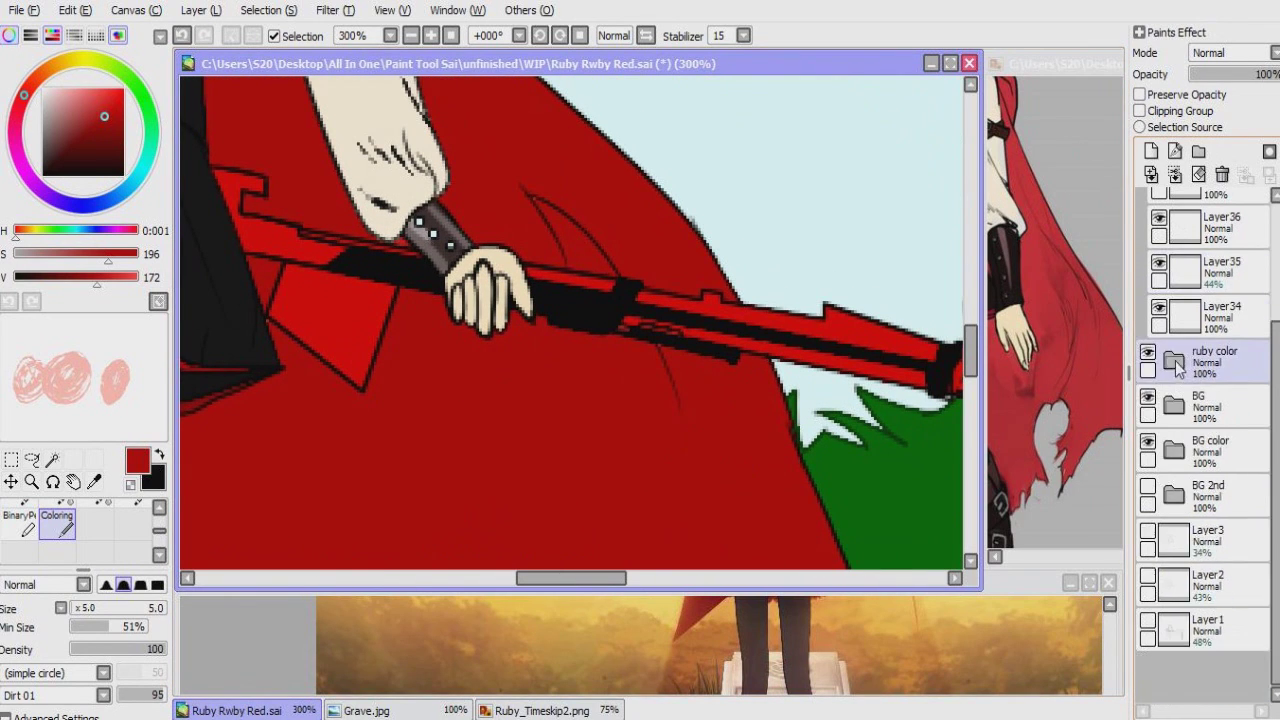
# Step: Try to paint rough black strokes on the cape below the hand with a size 20 Coloring brush
pyautogui.click(1212, 346)
pyautogui.press('x')
pyautogui.scroll(-4, 560, 359)
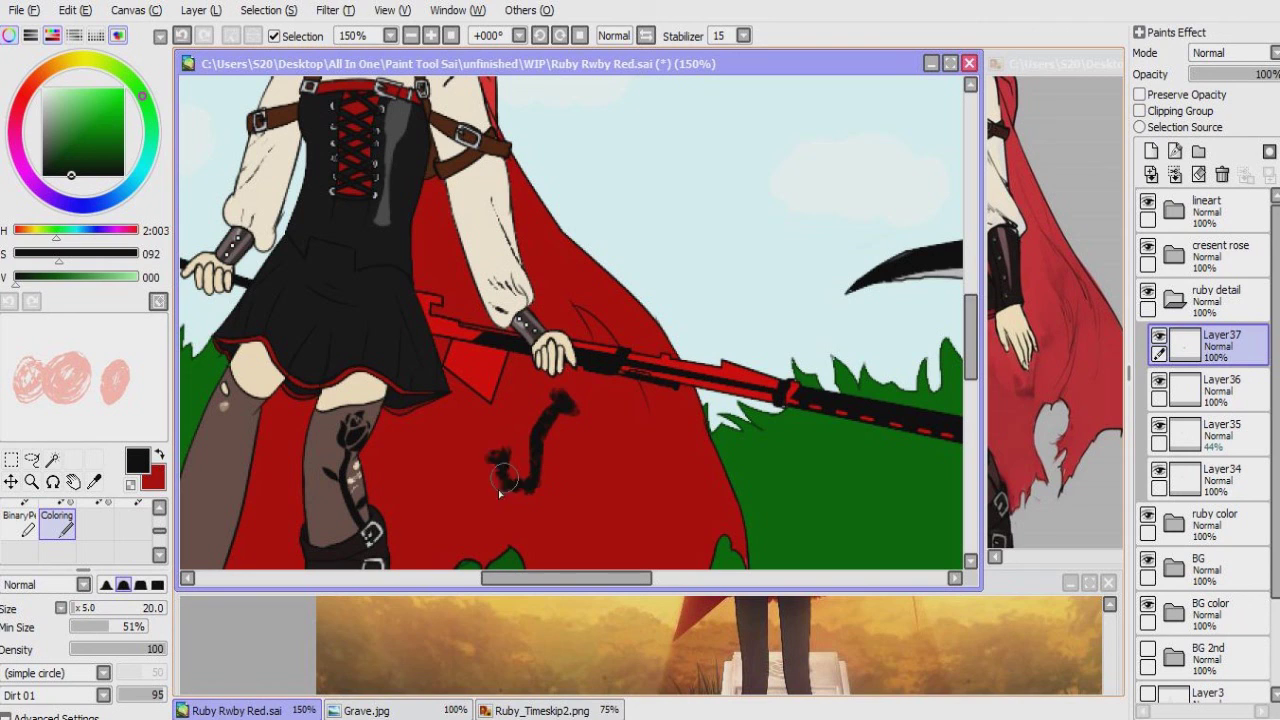
pyautogui.moveTo(1236, 72); pyautogui.dragTo(1212, 82)
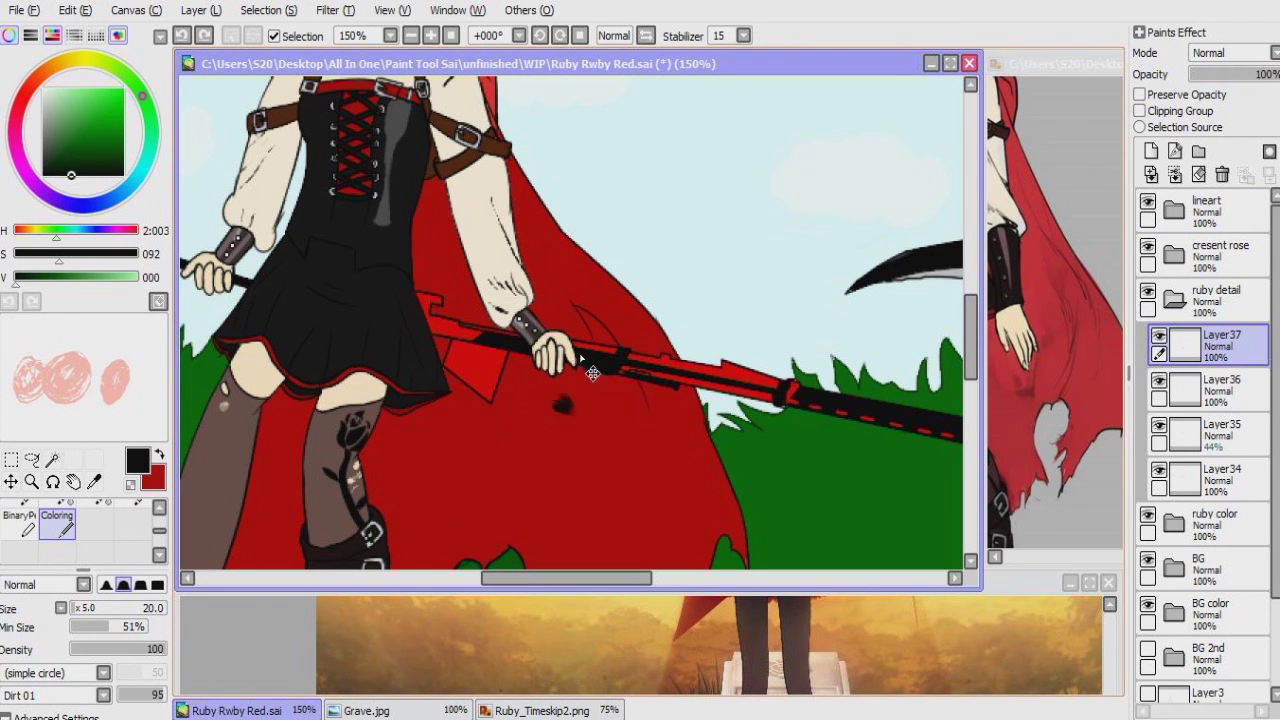
pyautogui.scroll(-4, 570, 394)
pyautogui.scroll(1, 570, 394)
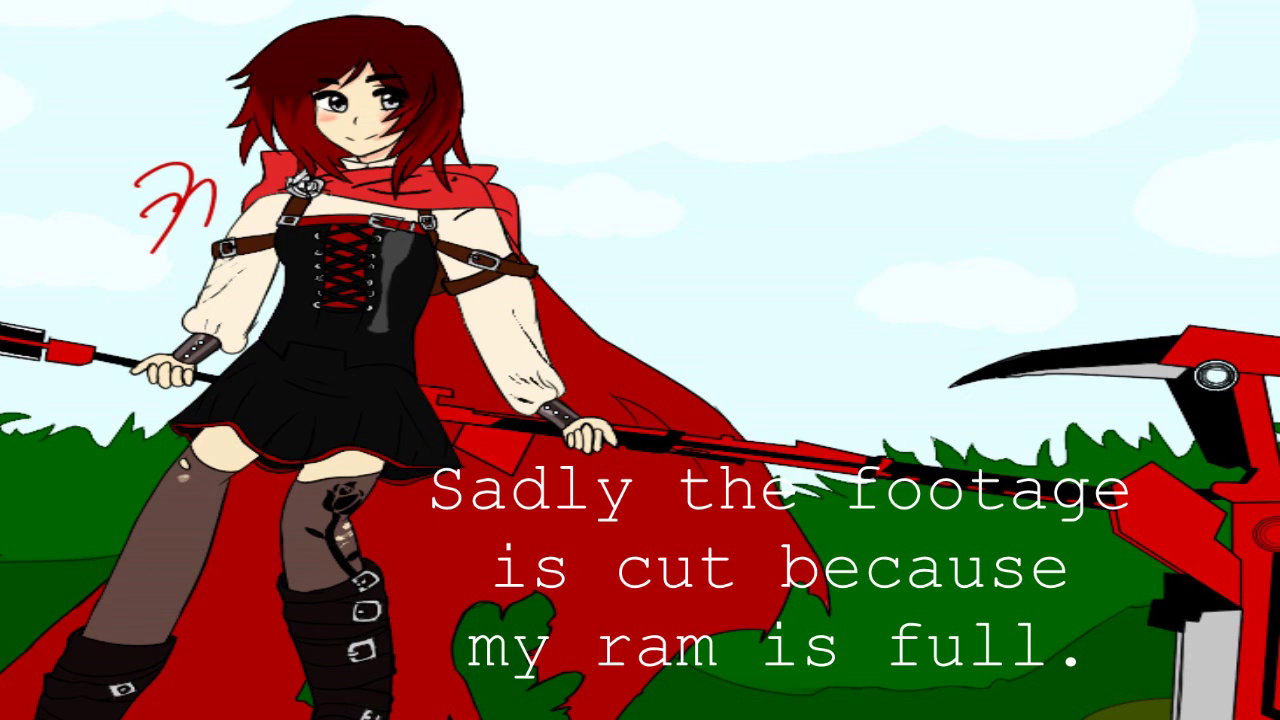